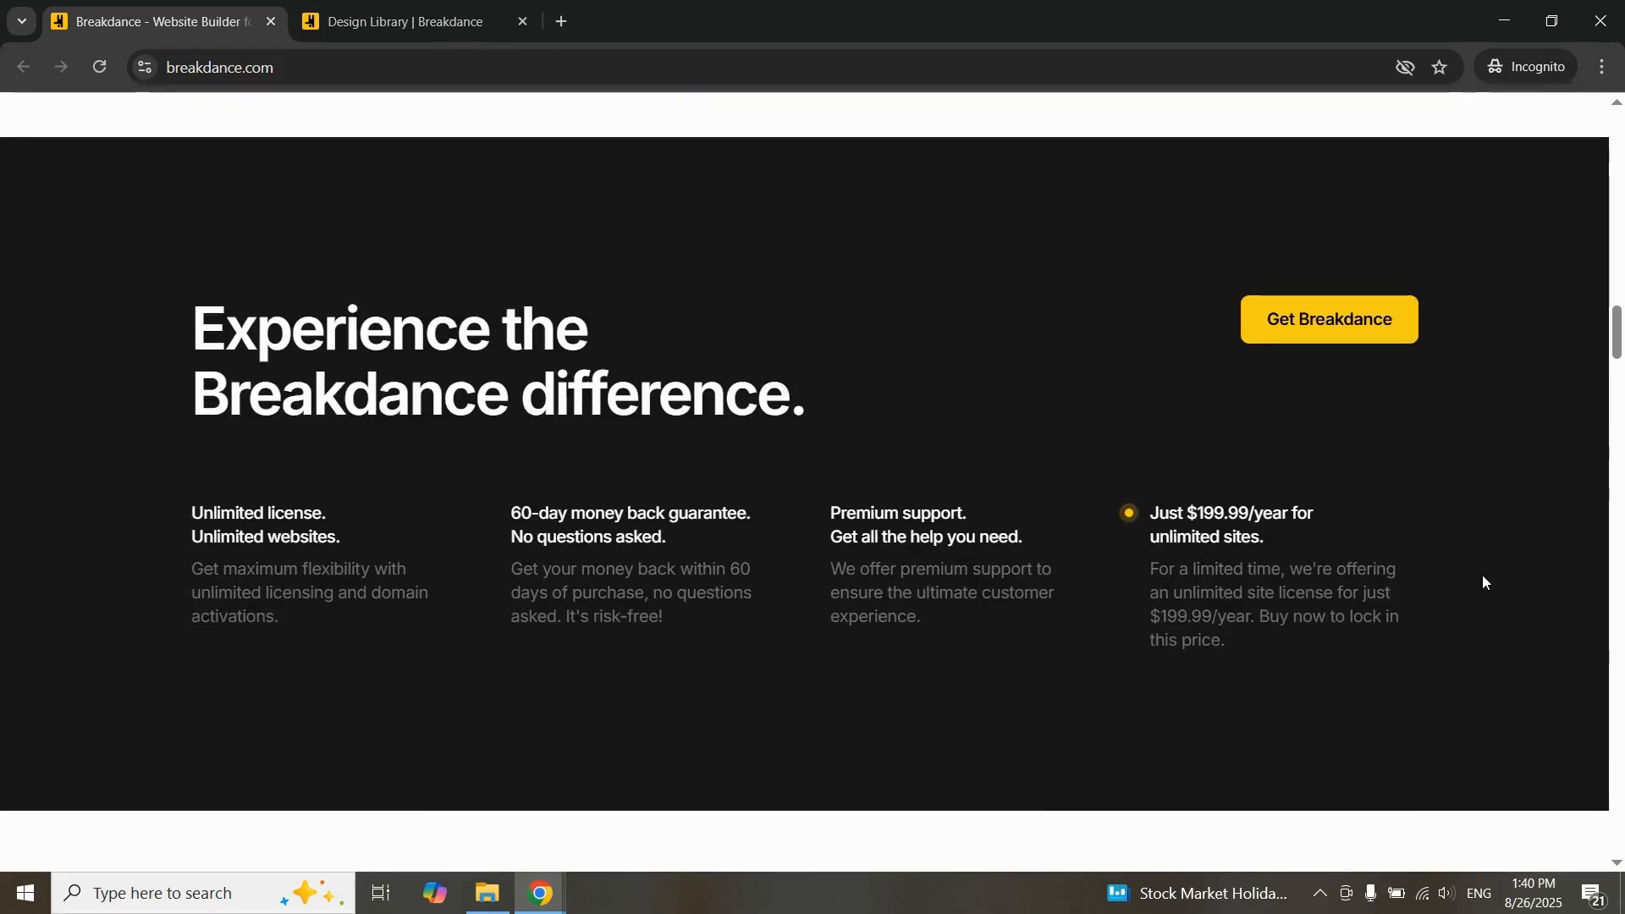
Step: Review the Breakdance homepage's offer section, template showcase and feature cards down to the Element Studio card
left_click_drag(165, 323, 1402, 640)
left_click(1236, 645)
scroll(1205, 579, "down", 5)
scroll(1068, 555, "down", 4)
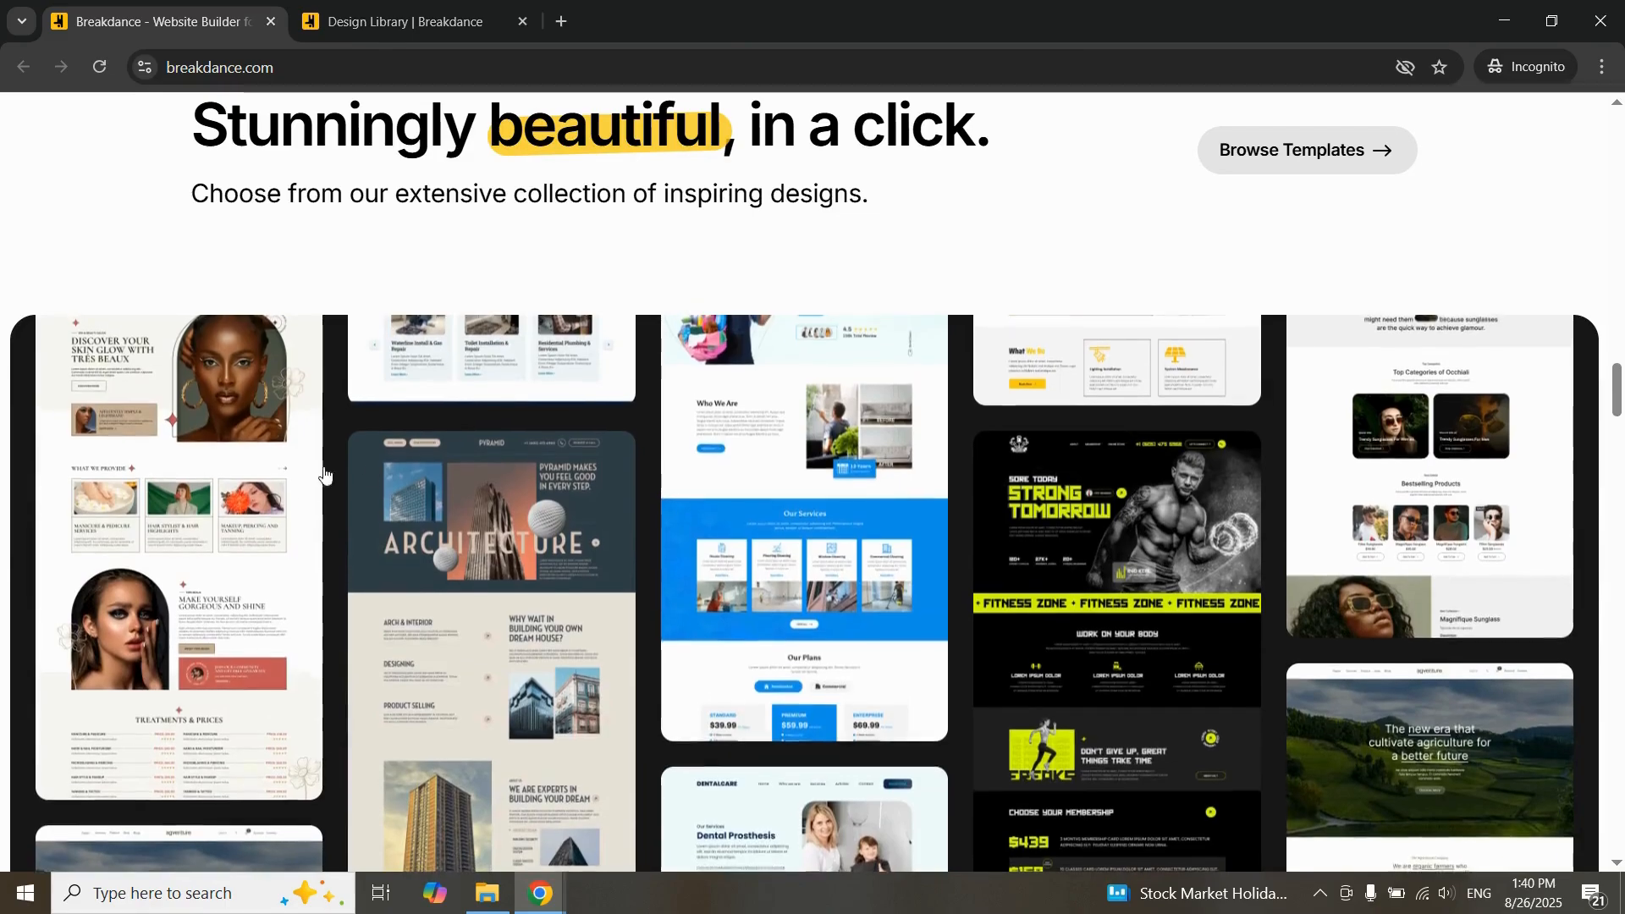
double_click(578, 138)
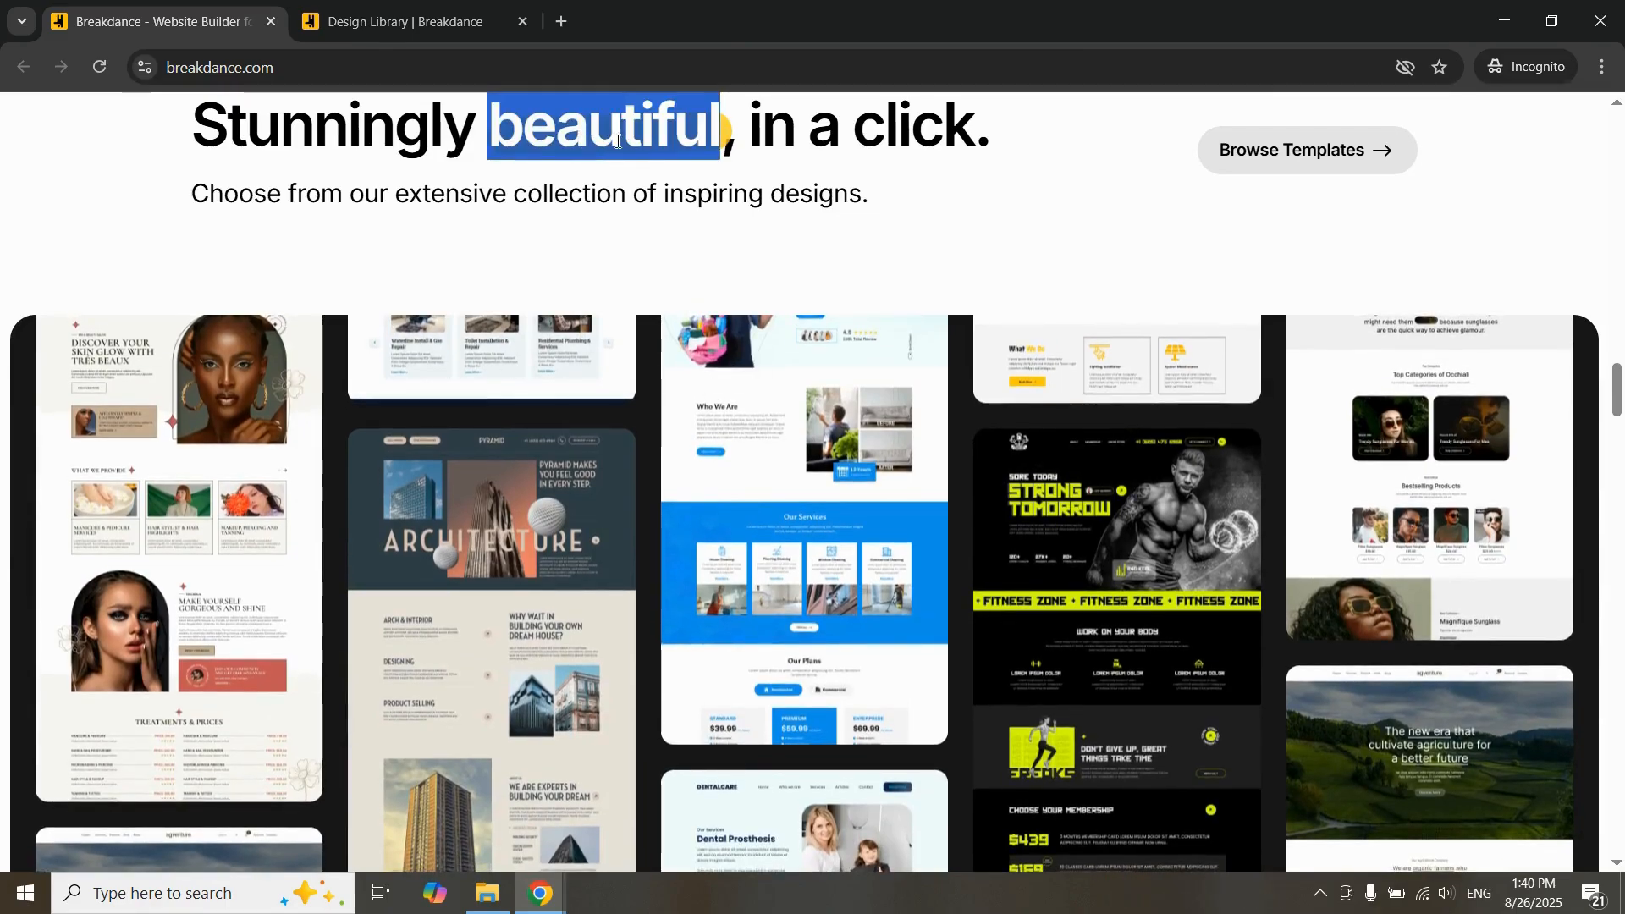
scroll(804, 530, "down", 13)
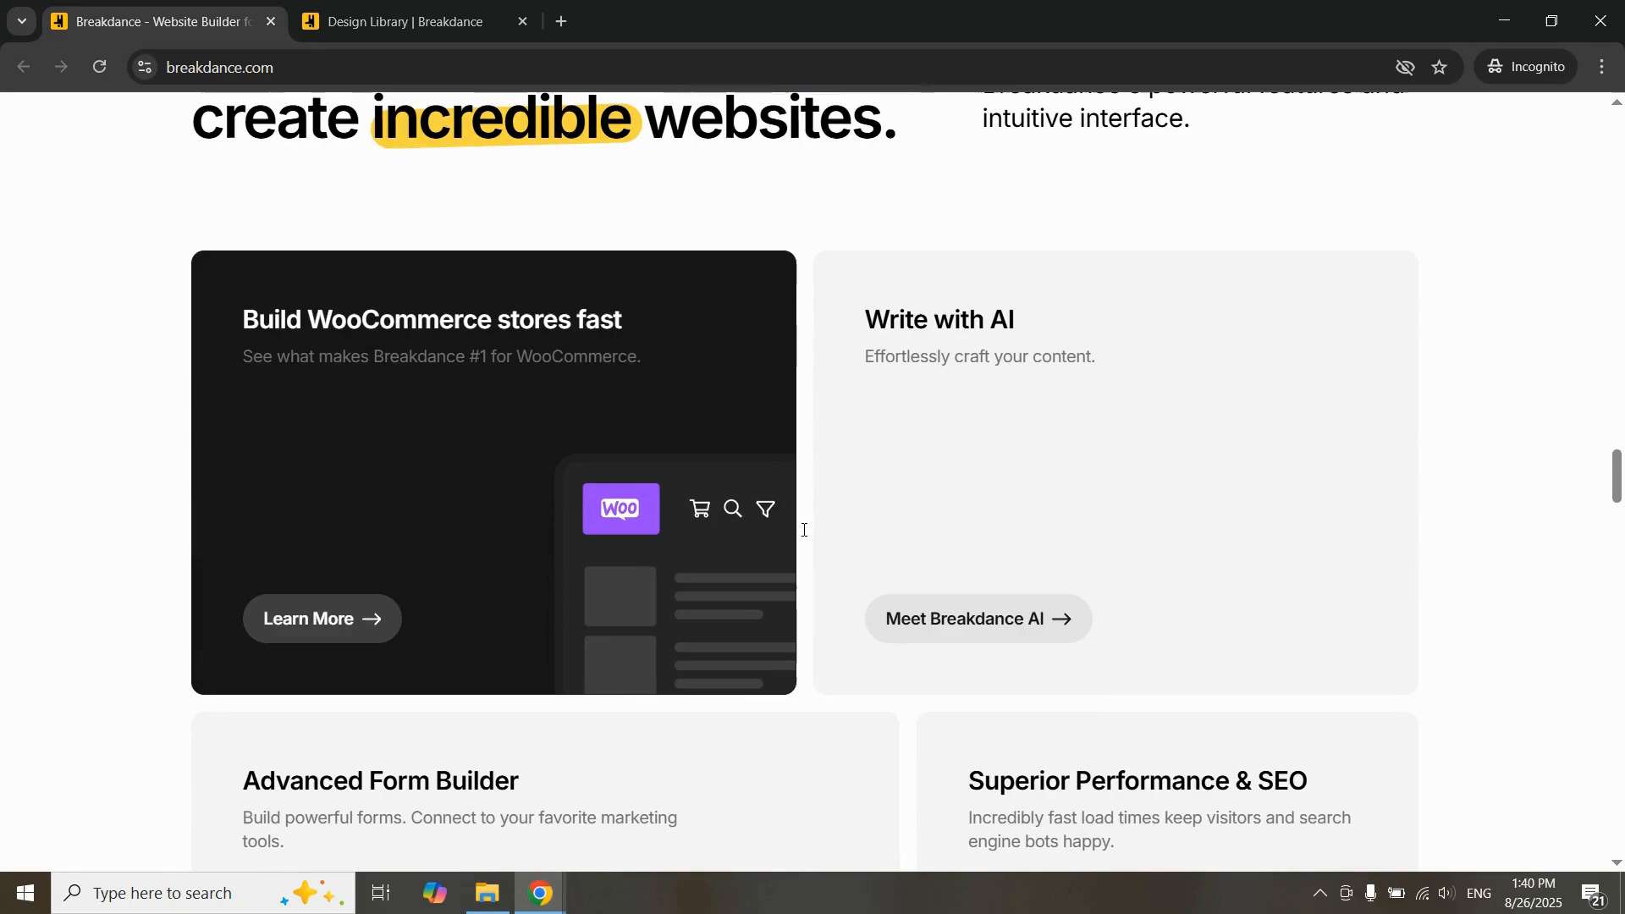
scroll(635, 573, "down", 2)
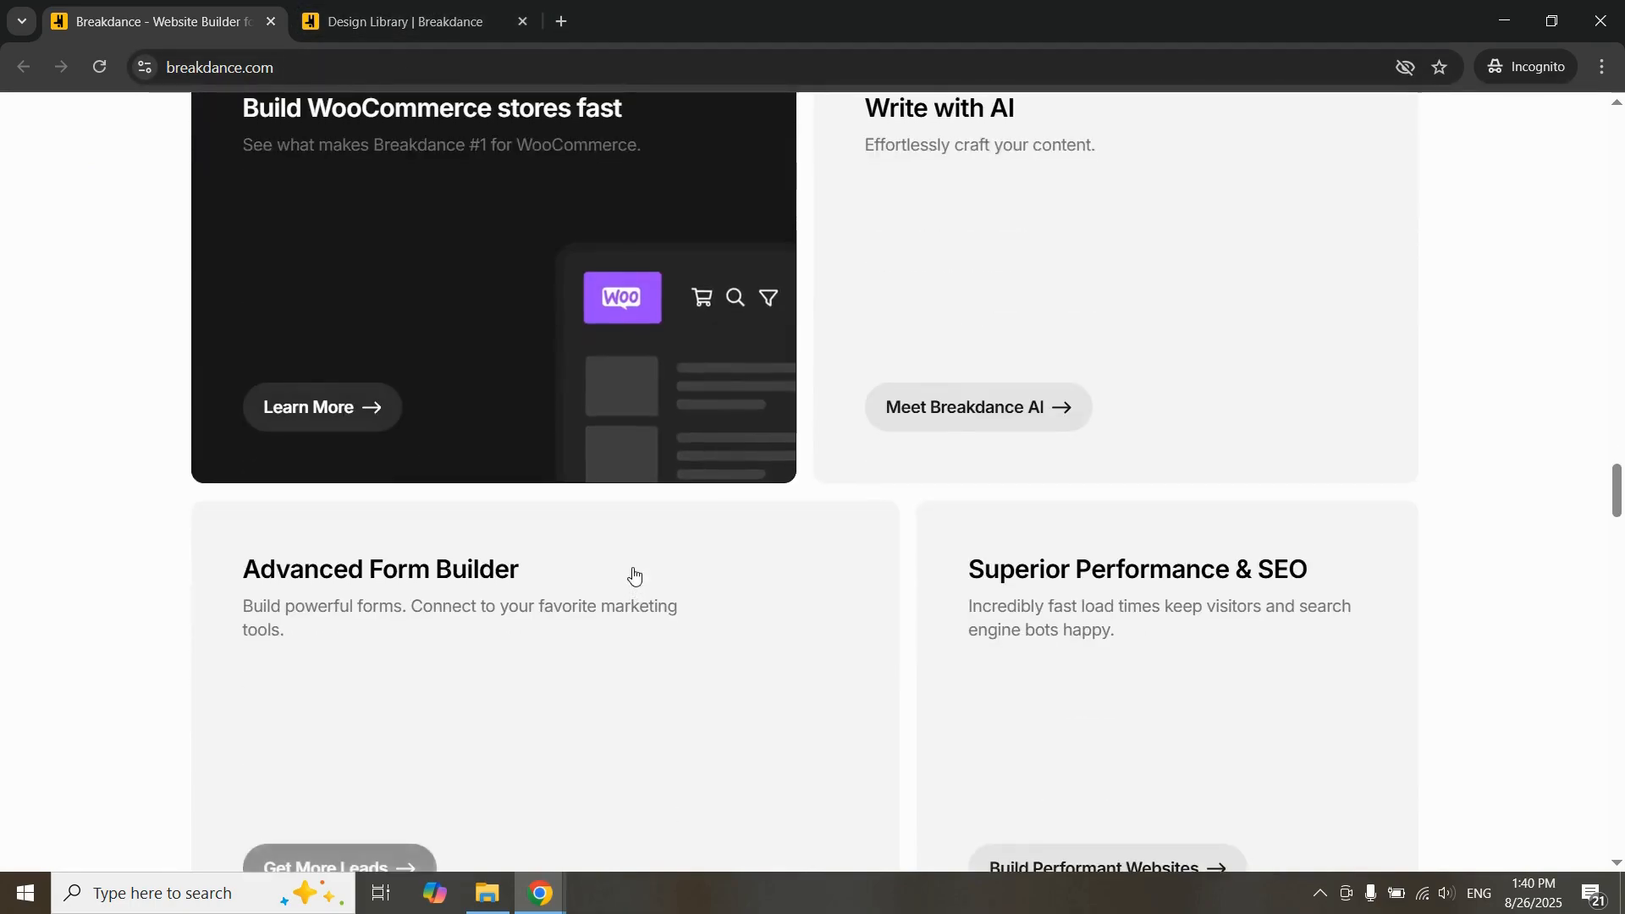
scroll(816, 297, "up", 1)
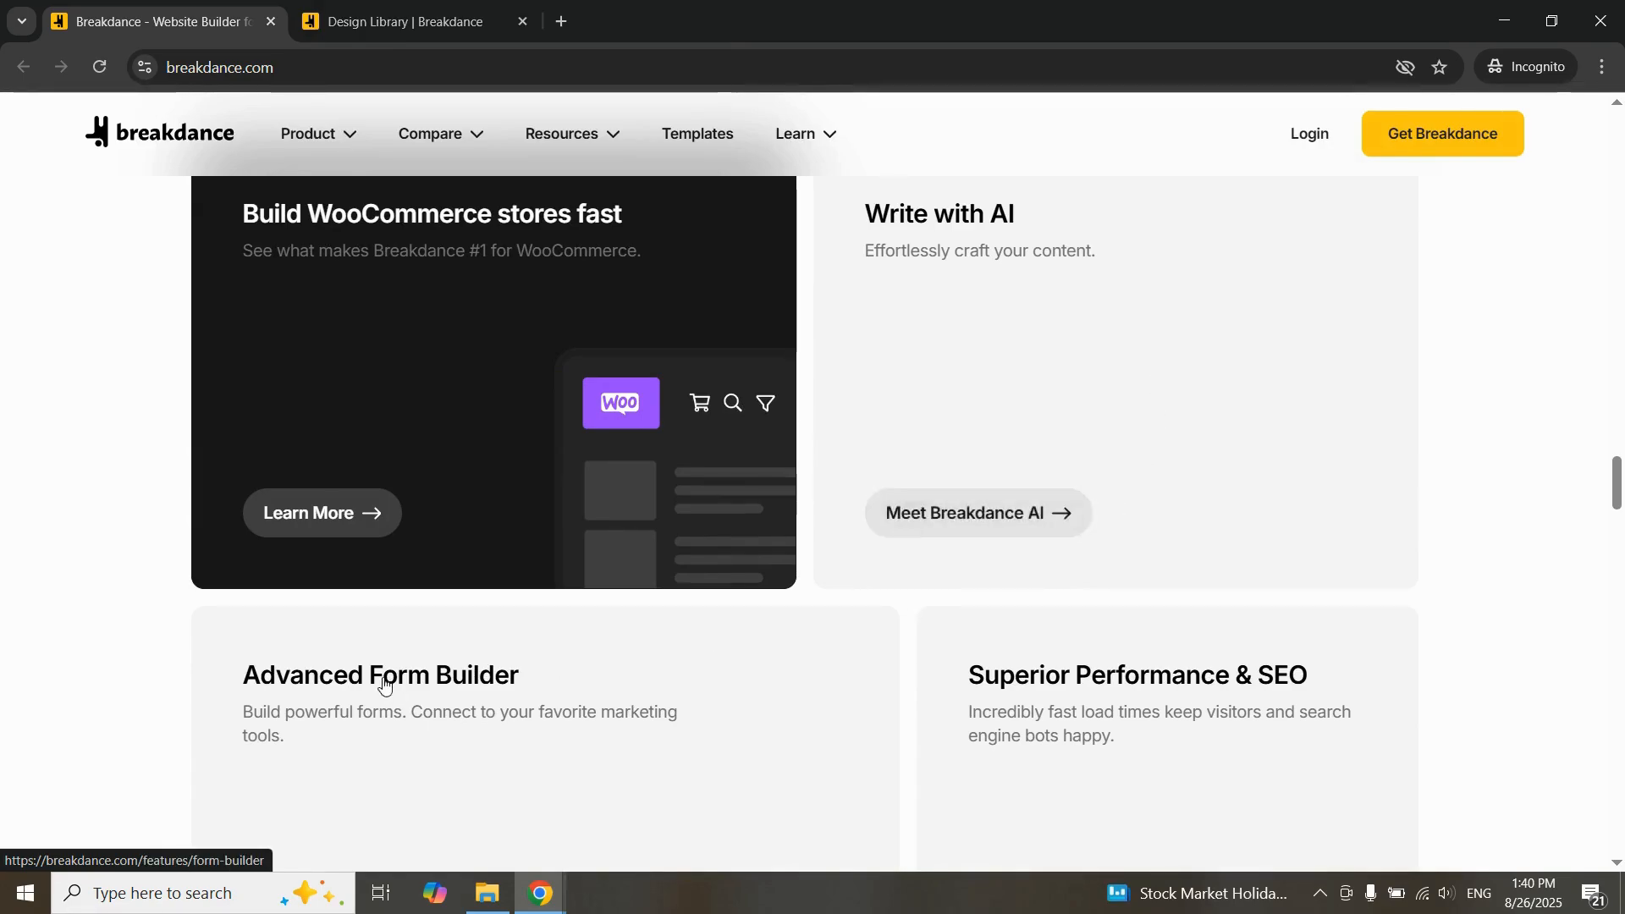
scroll(537, 639, "down", 10)
scroll(555, 590, "down", 2)
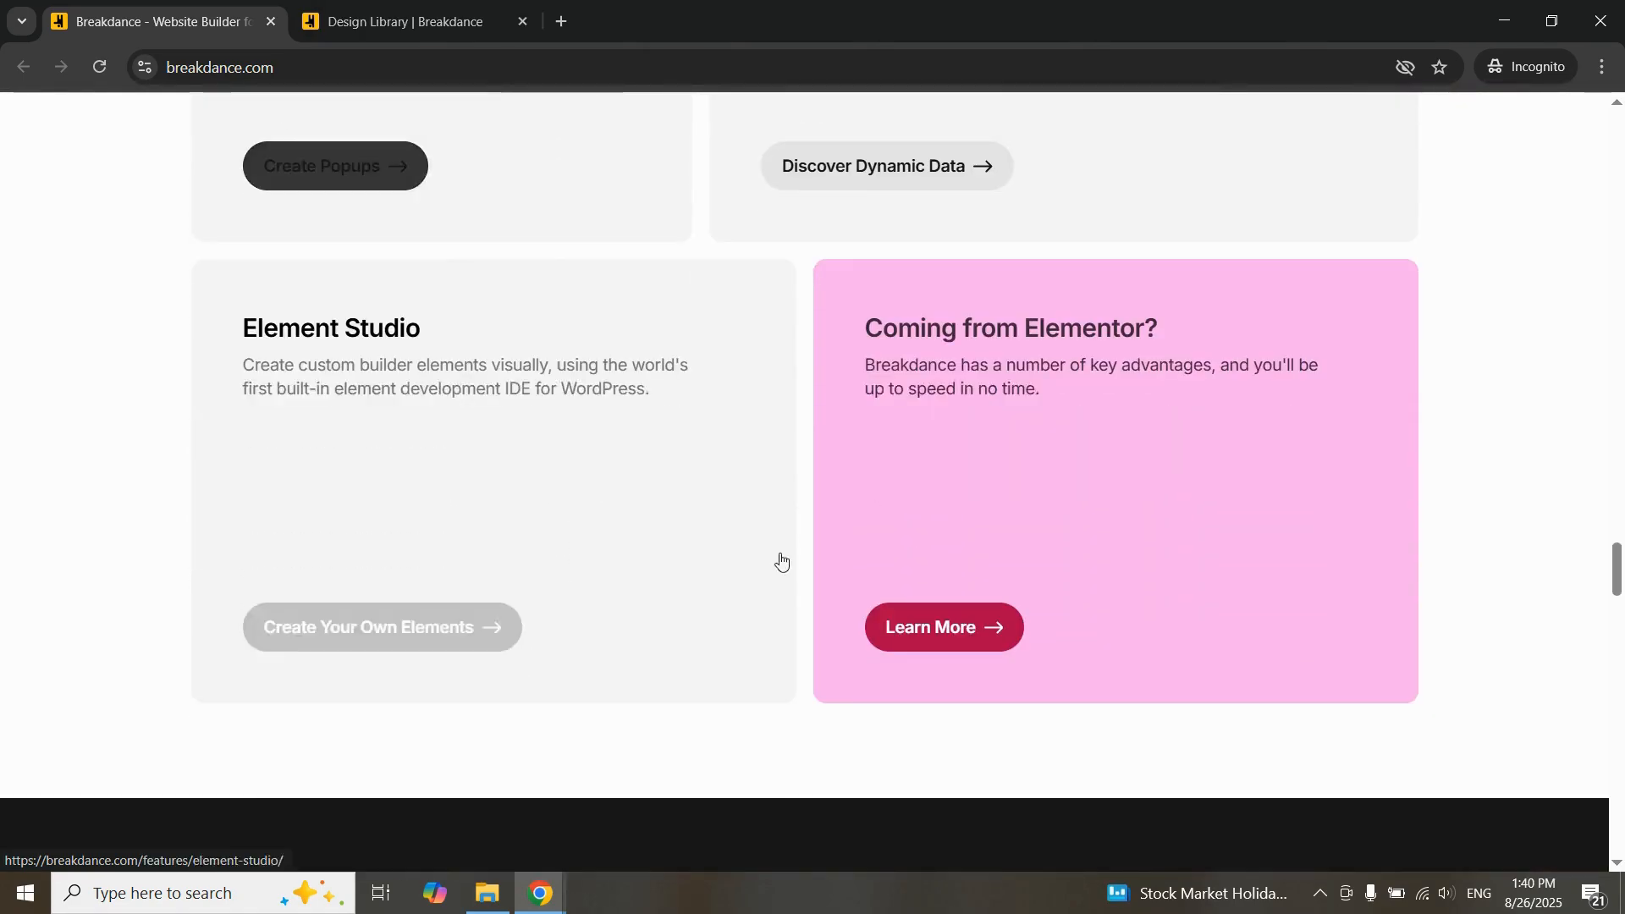
Step: Bring up the Breakdance Design Library page and examine its templates, UI kits, feature preview and PageSpeed testimonial
left_click(488, 8)
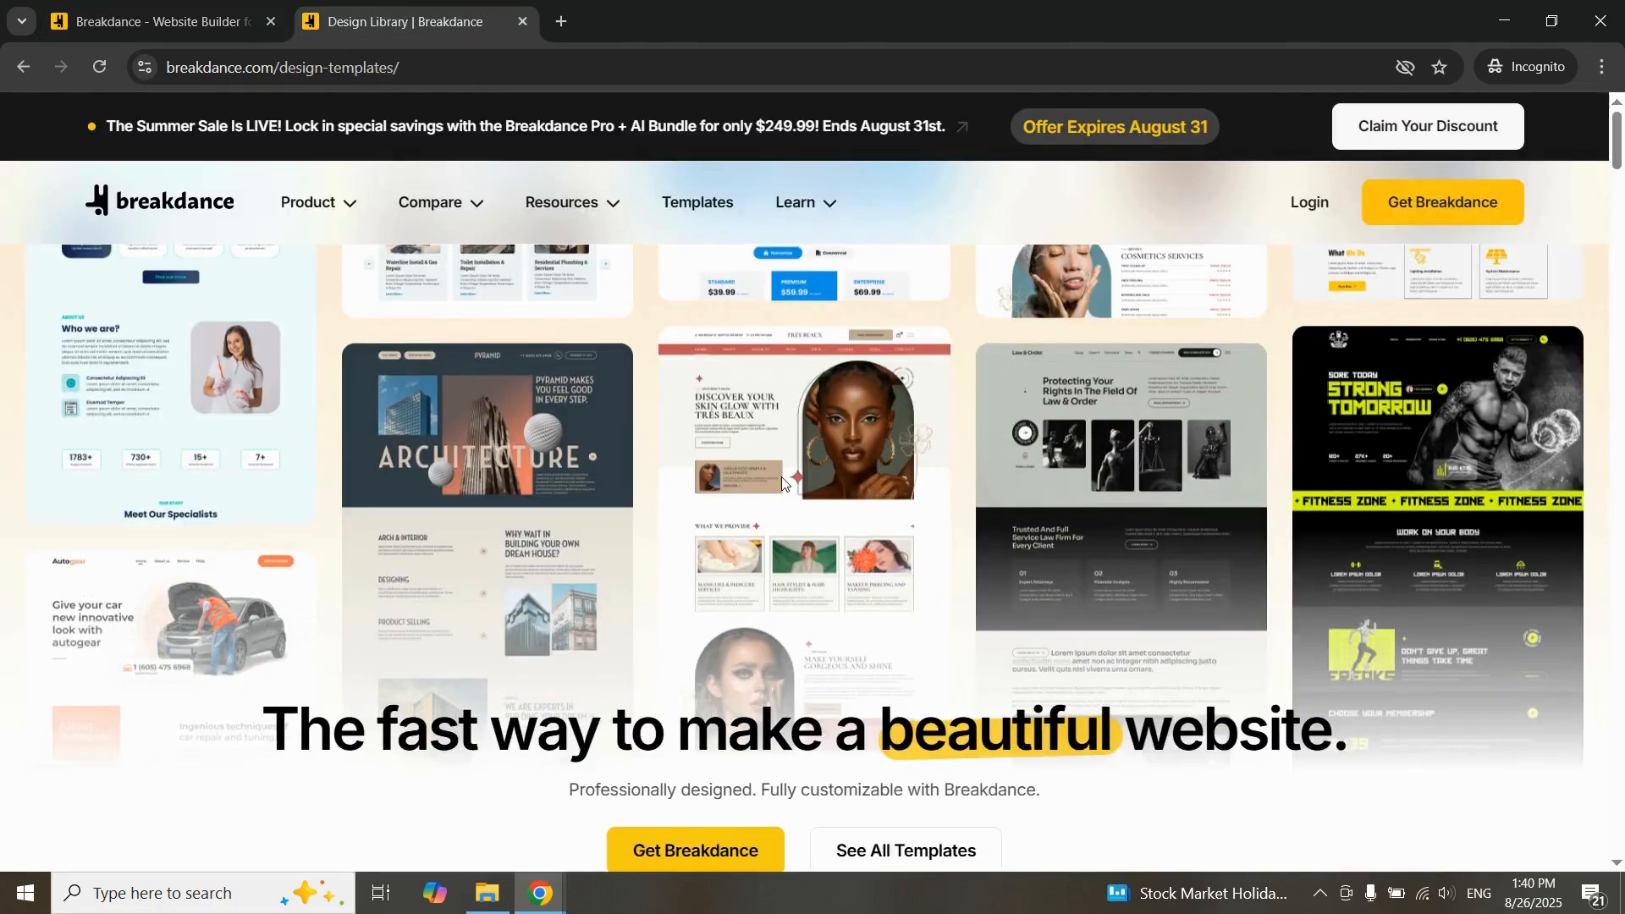
scroll(787, 474, "down", 13)
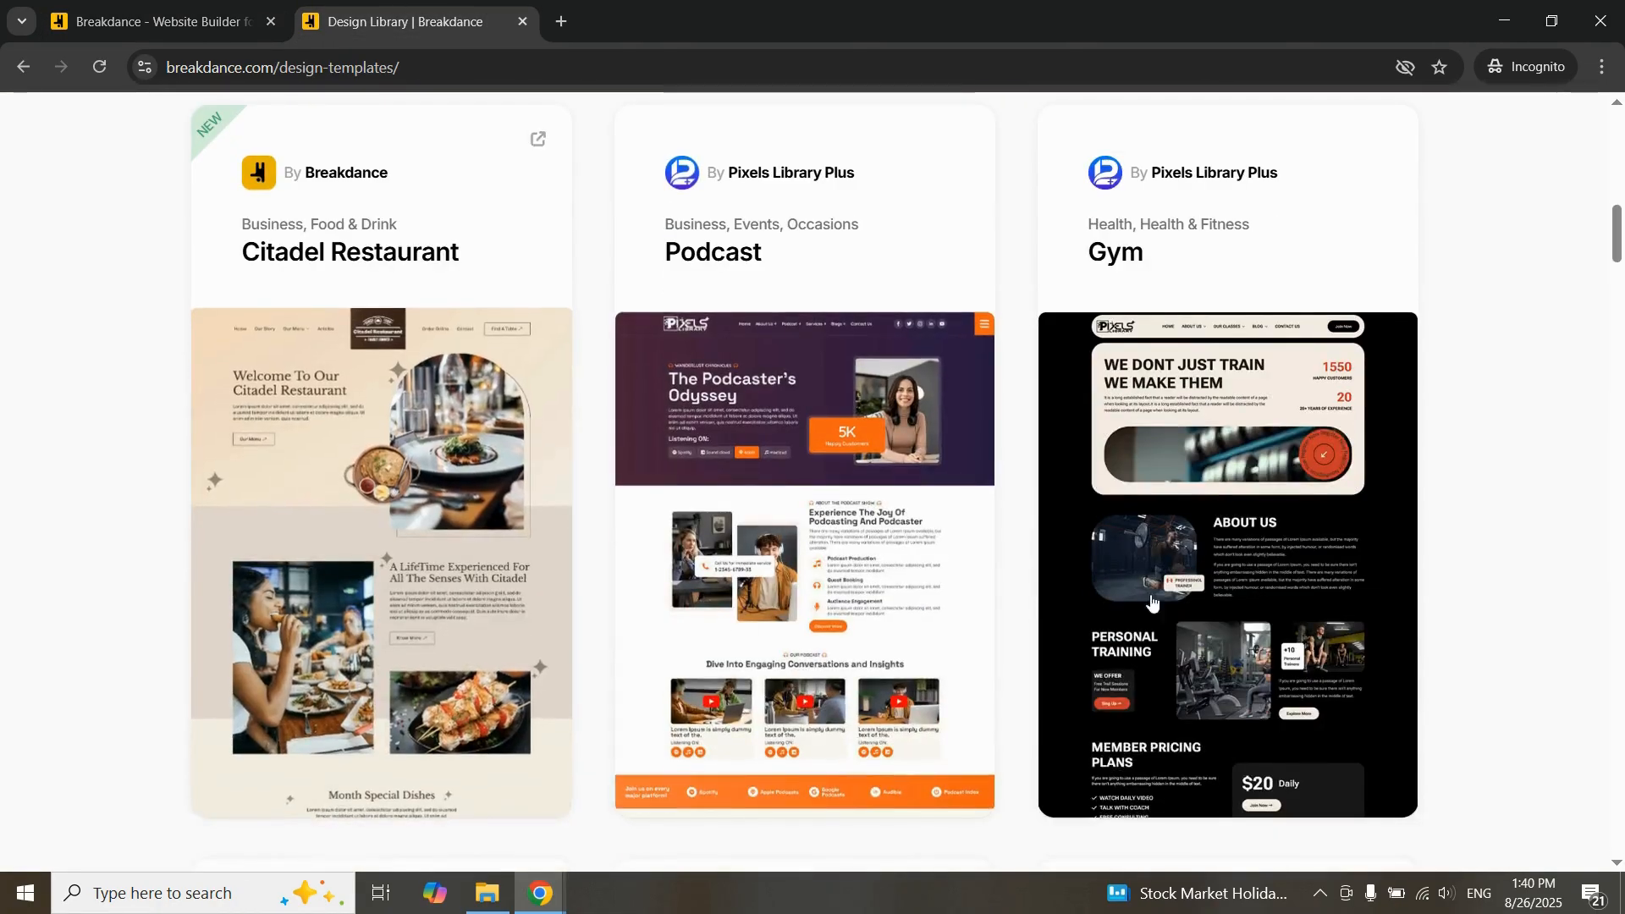
scroll(813, 542, "down", 16)
scroll(813, 544, "down", 15)
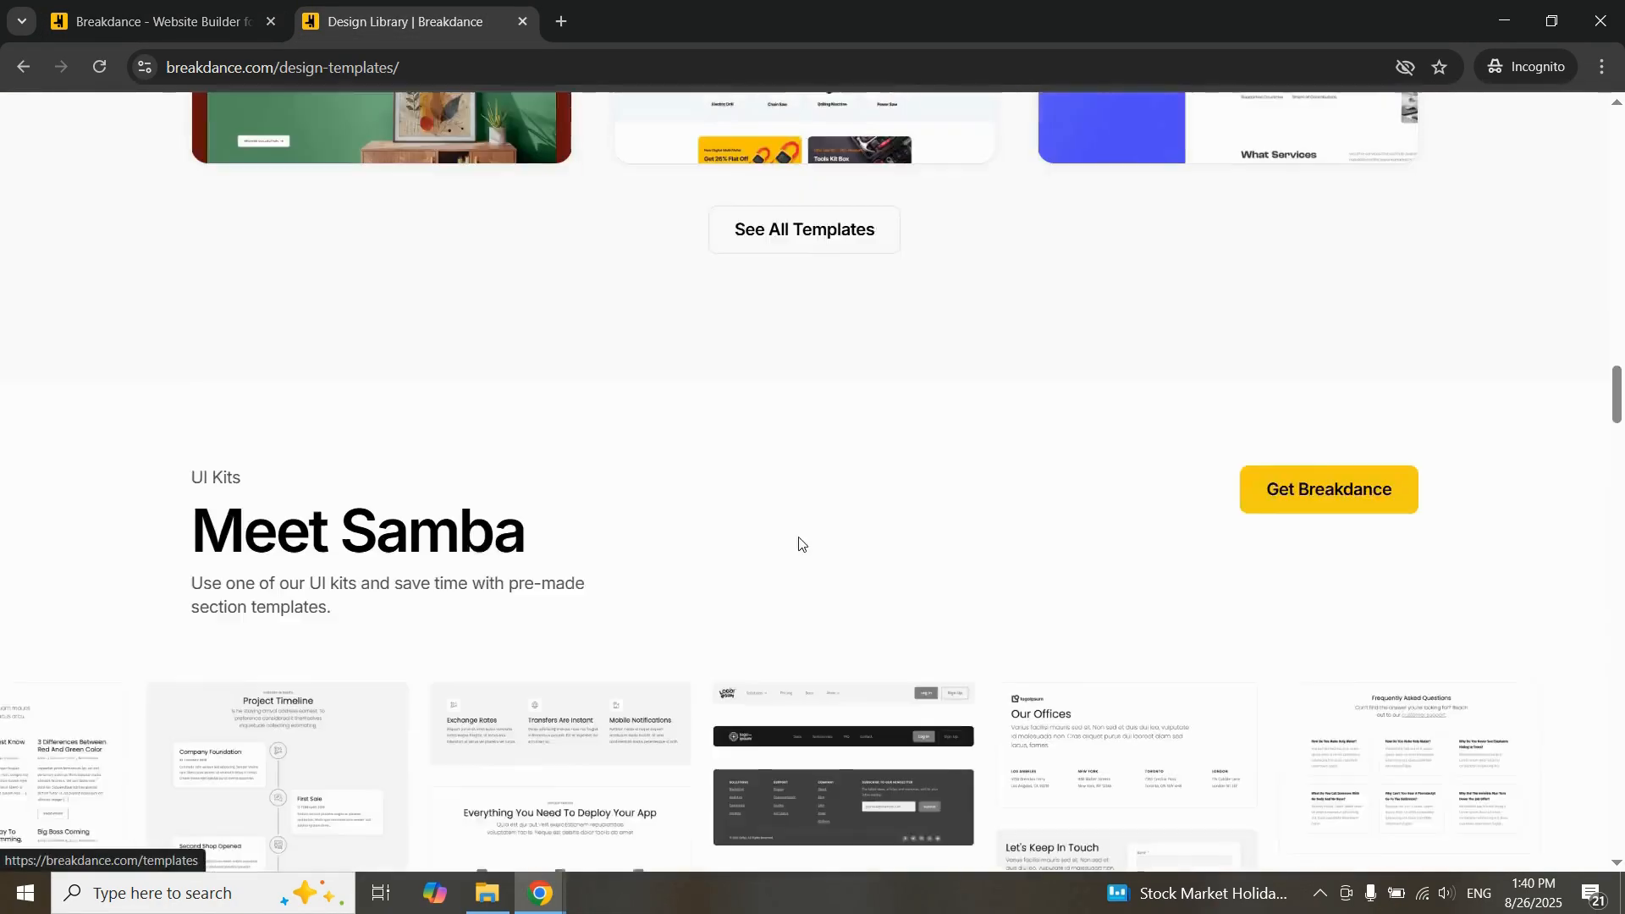
scroll(798, 538, "down", 10)
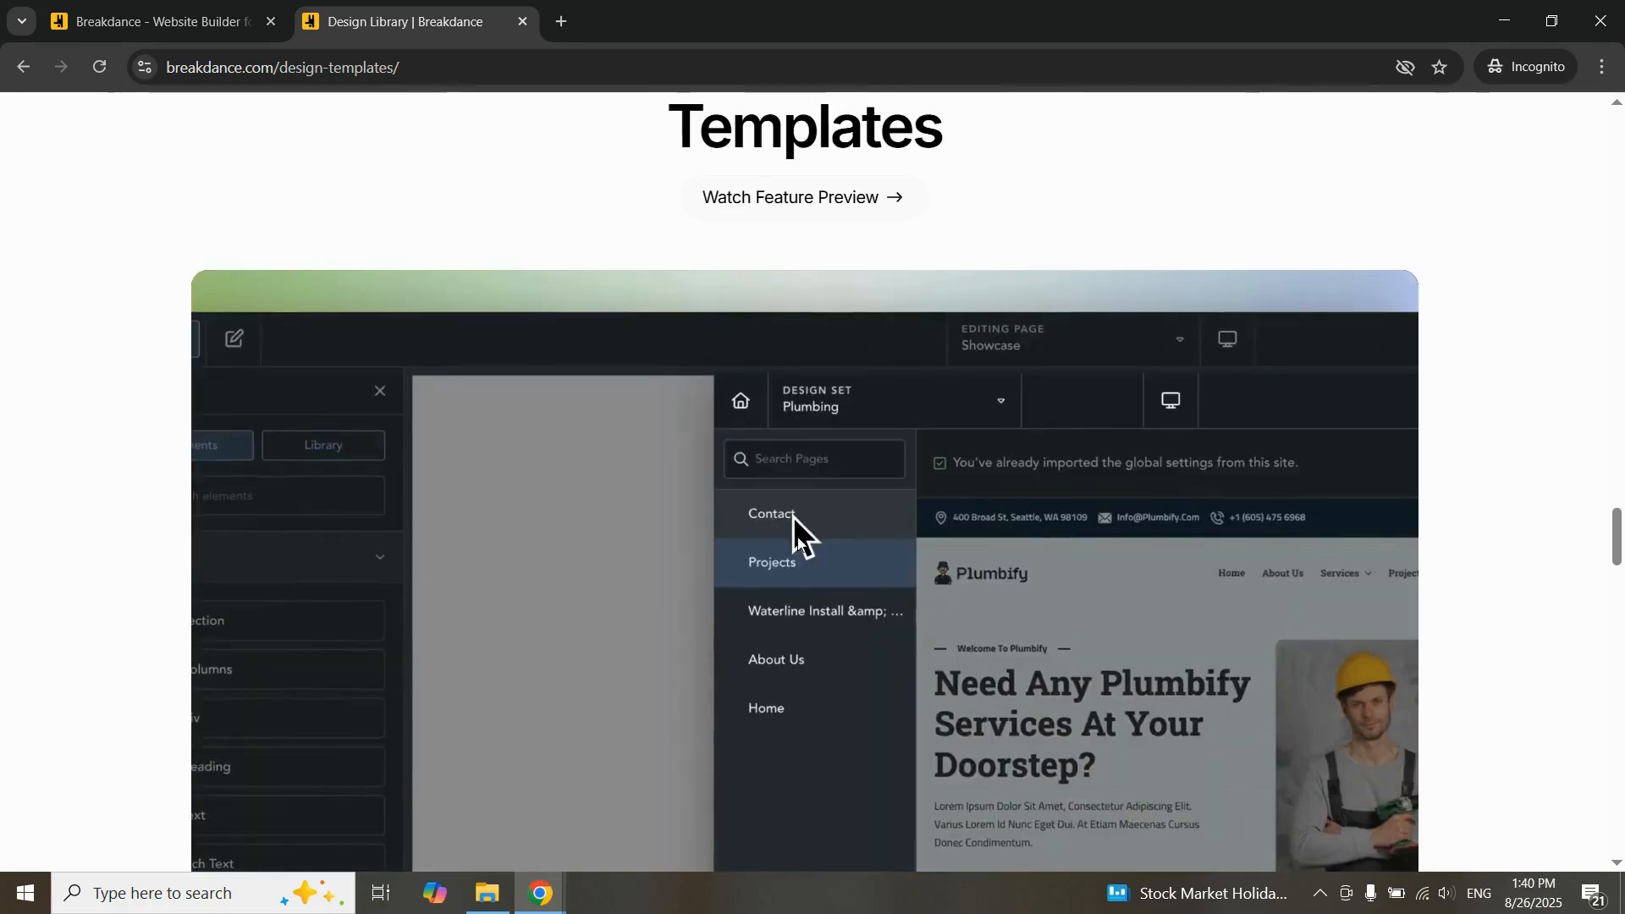
scroll(798, 539, "up", 2)
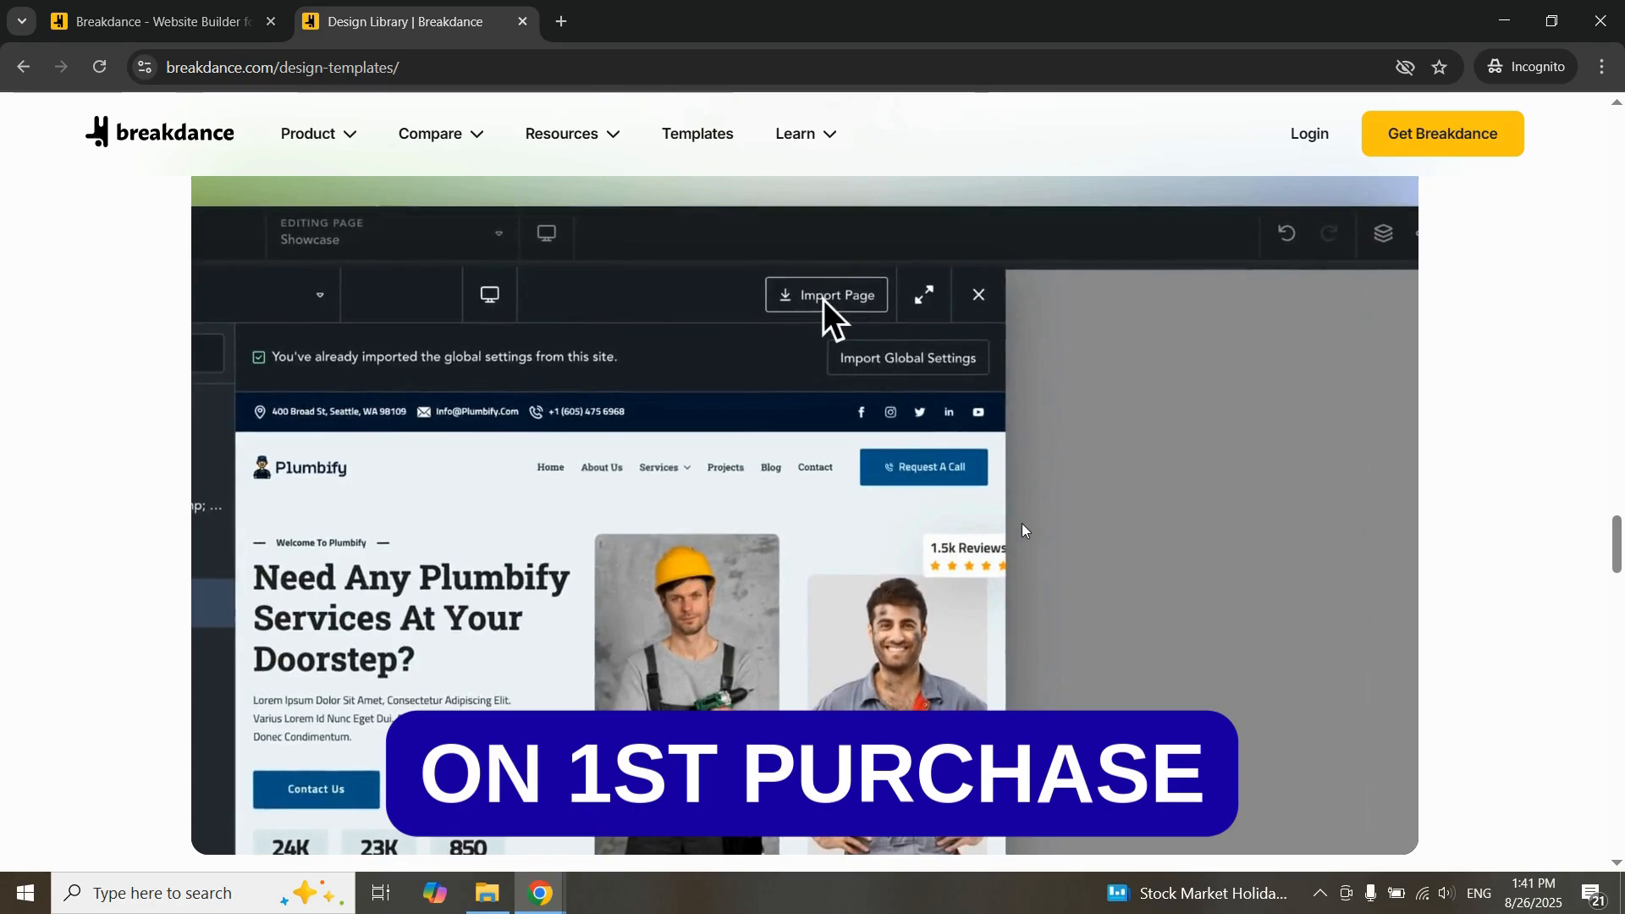
scroll(920, 530, "down", 15)
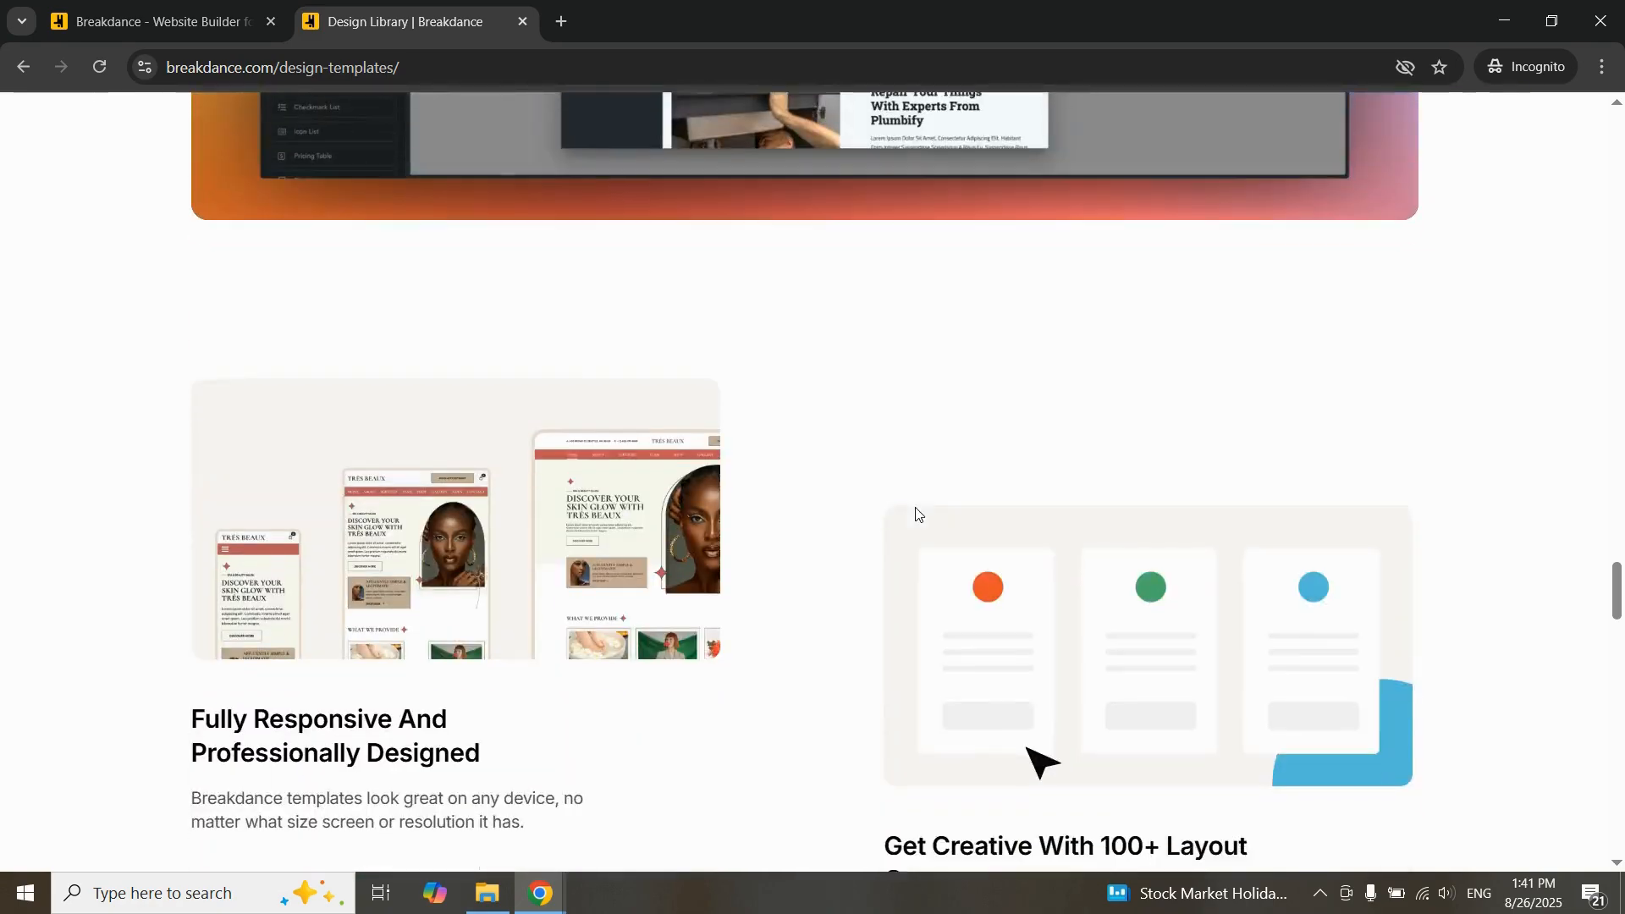
scroll(921, 530, "down", 10)
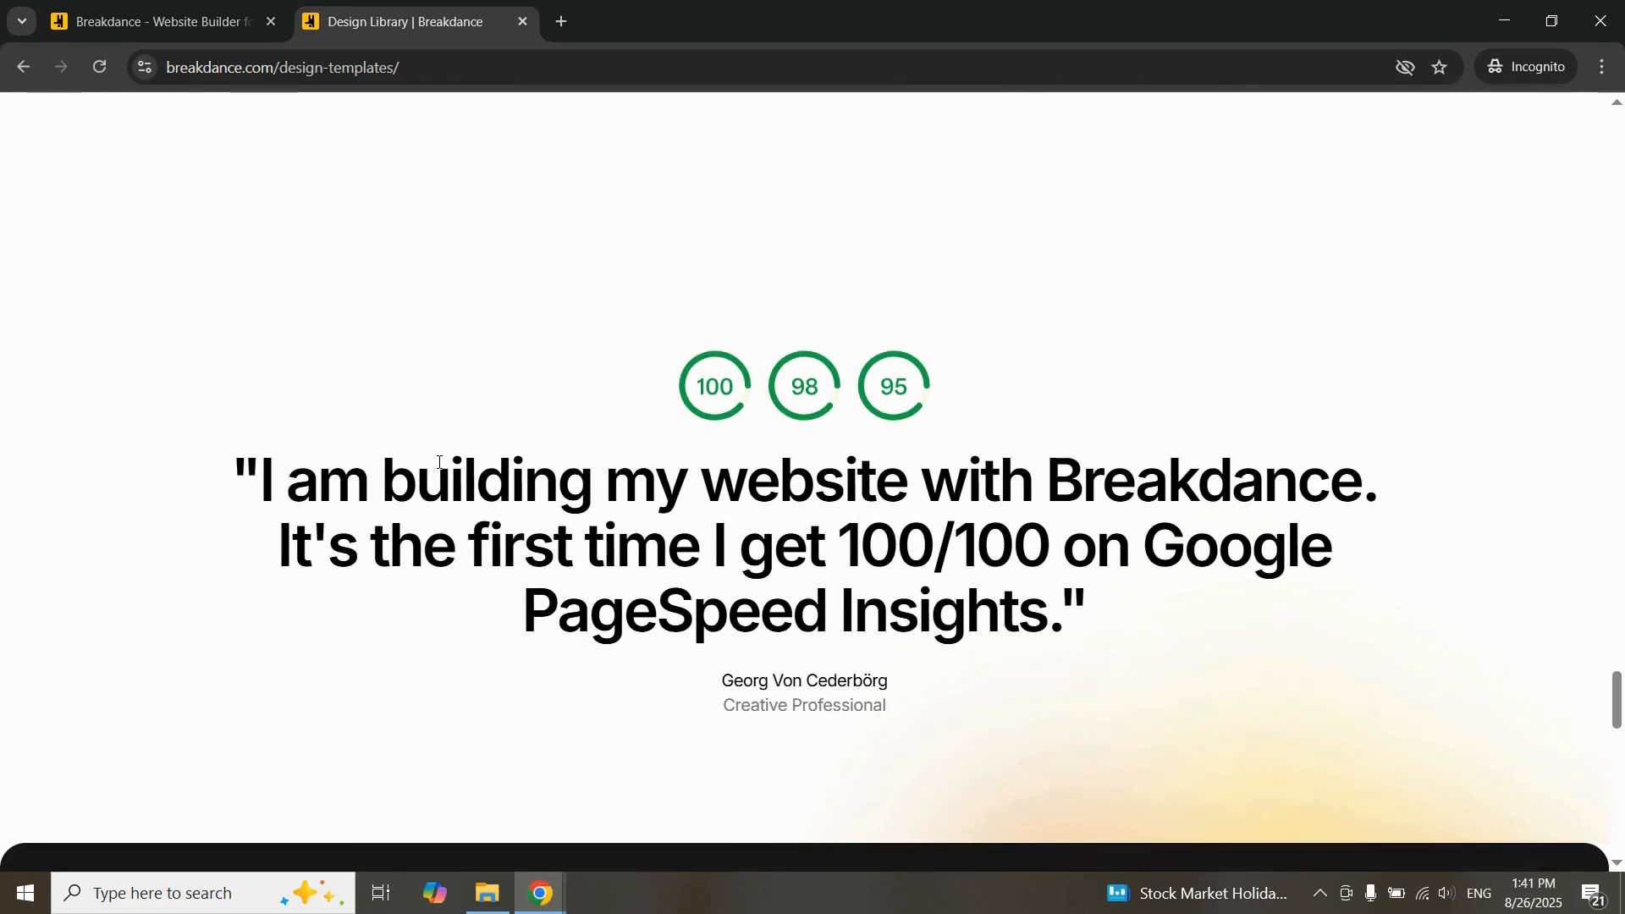
left_click_drag(268, 476, 1208, 638)
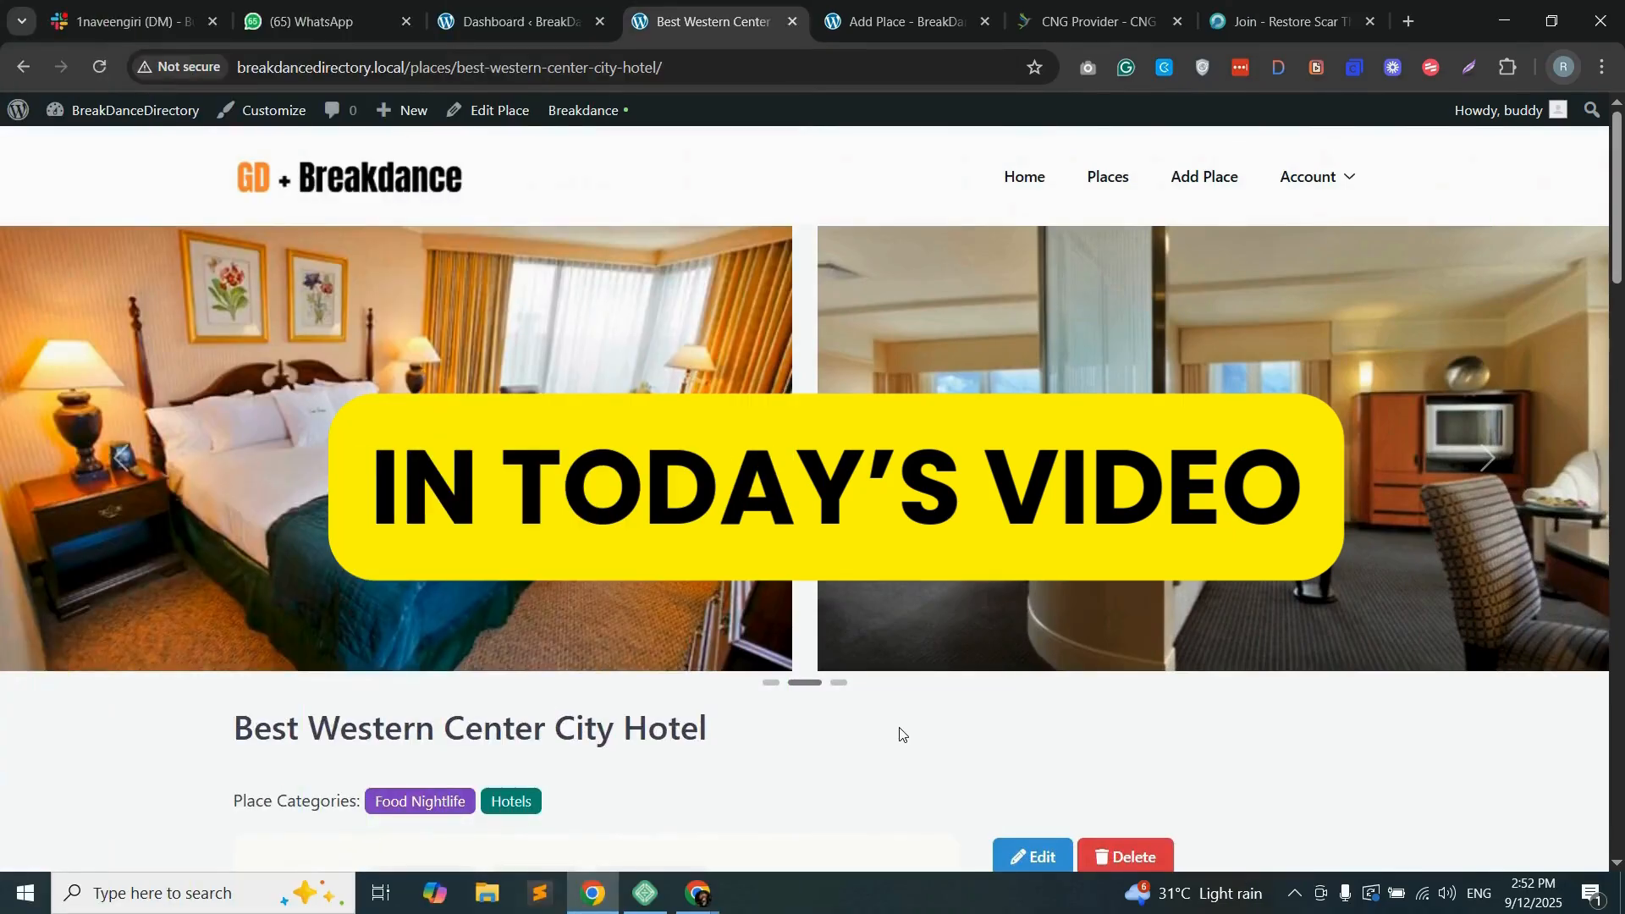
Step: Bring up the directory site's Add Place form and look through its listing fields down to the business hours option
left_click(897, 21)
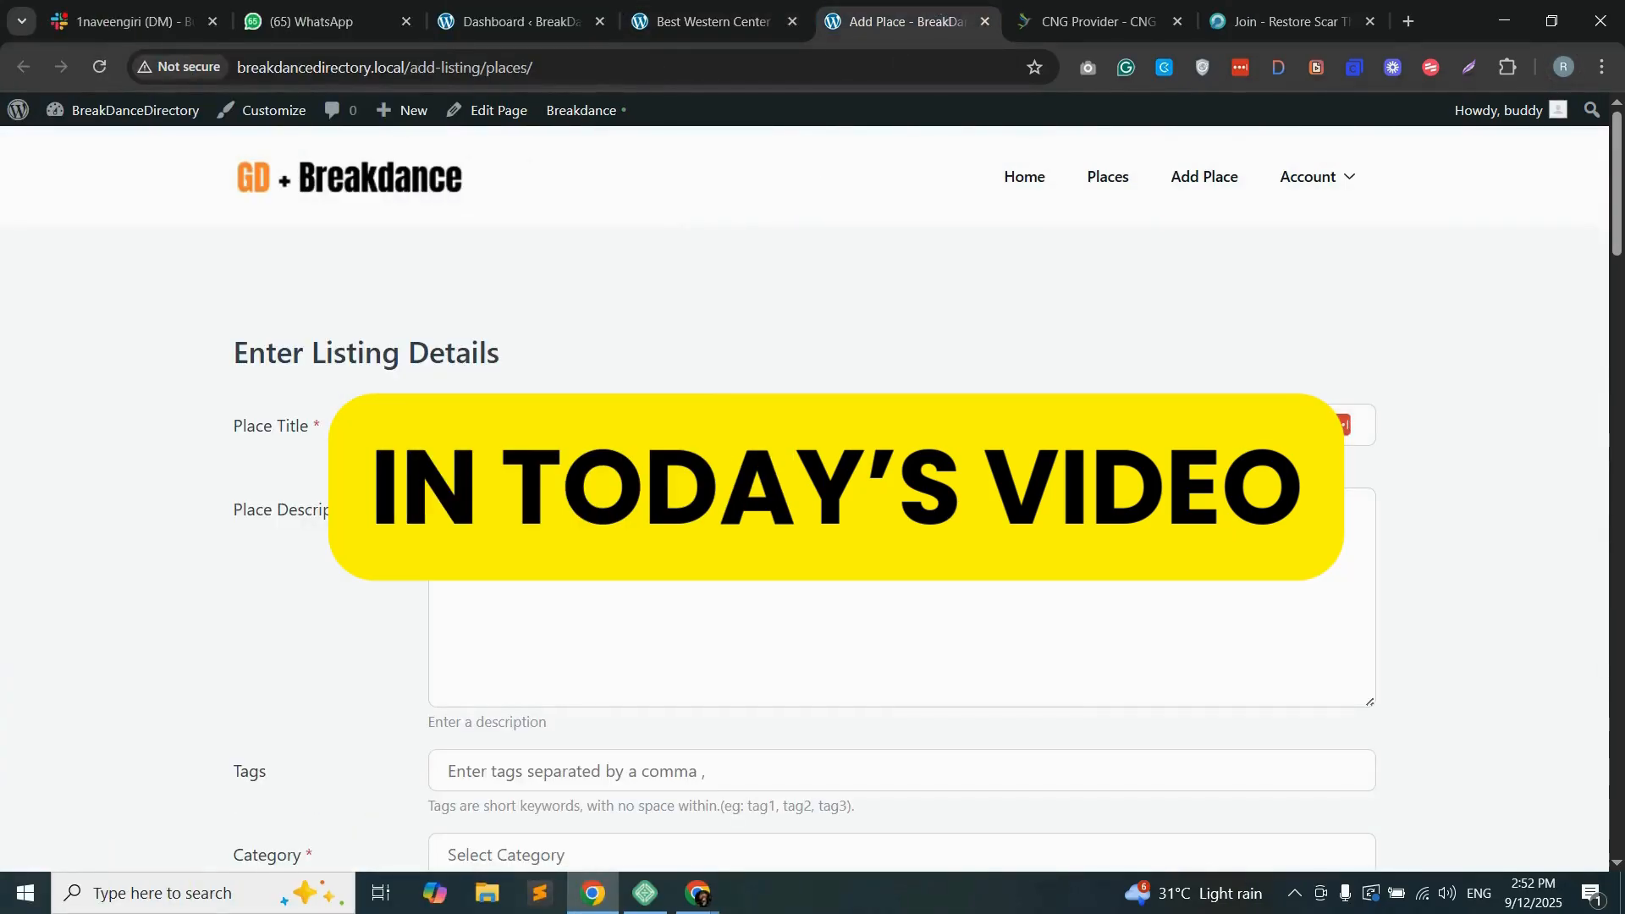
scroll(228, 365, "down", 6)
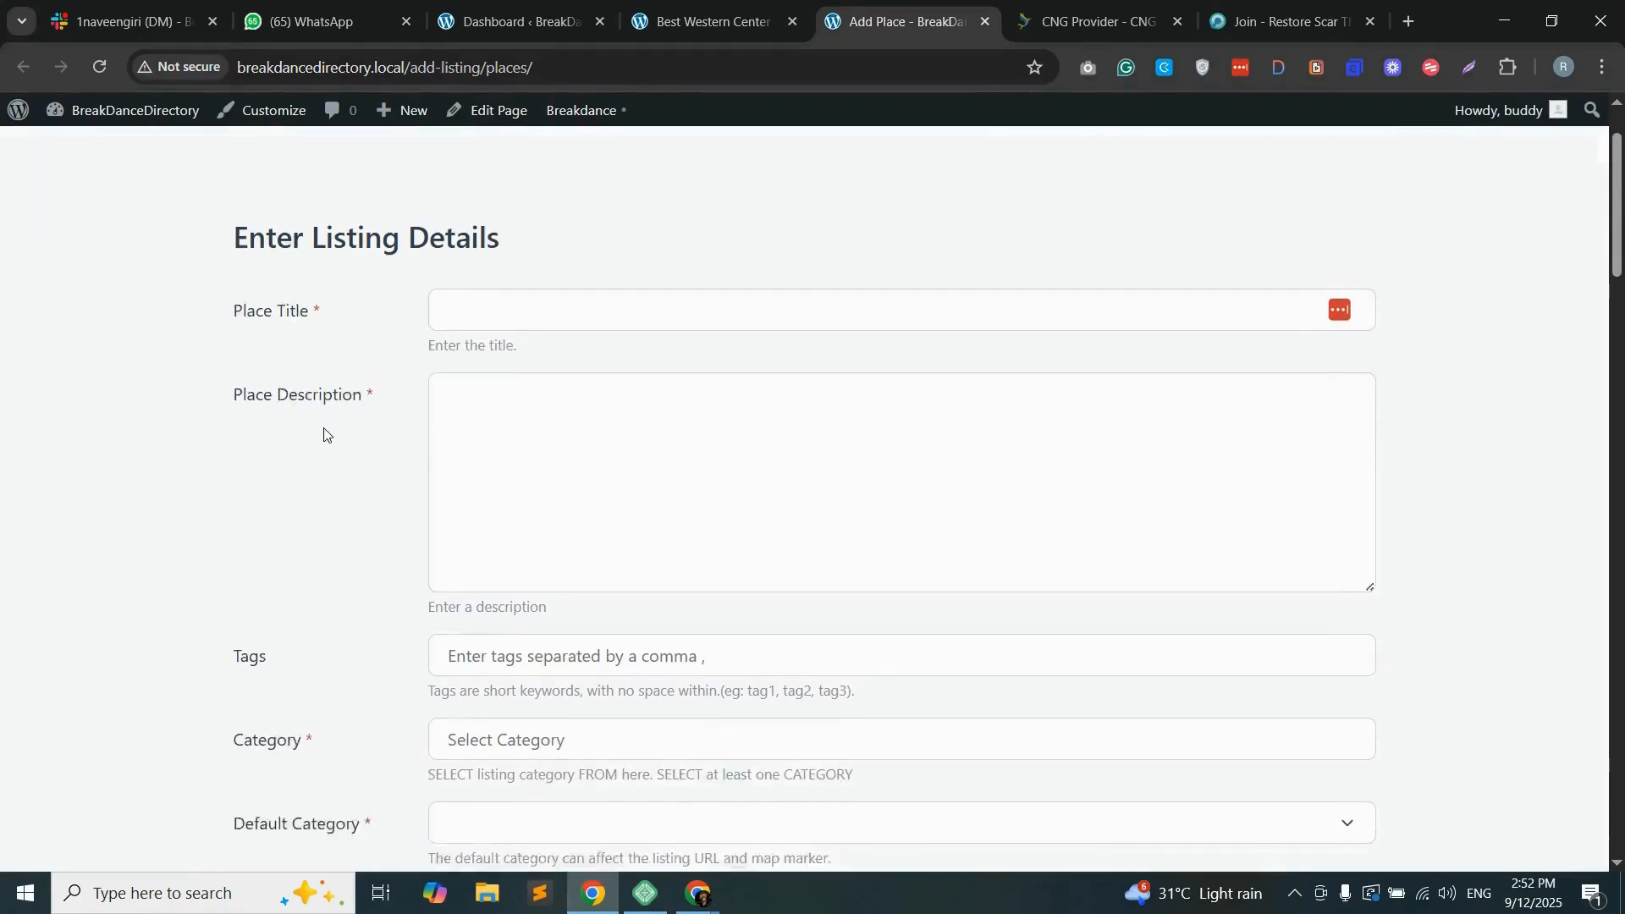
scroll(188, 508, "down", 15)
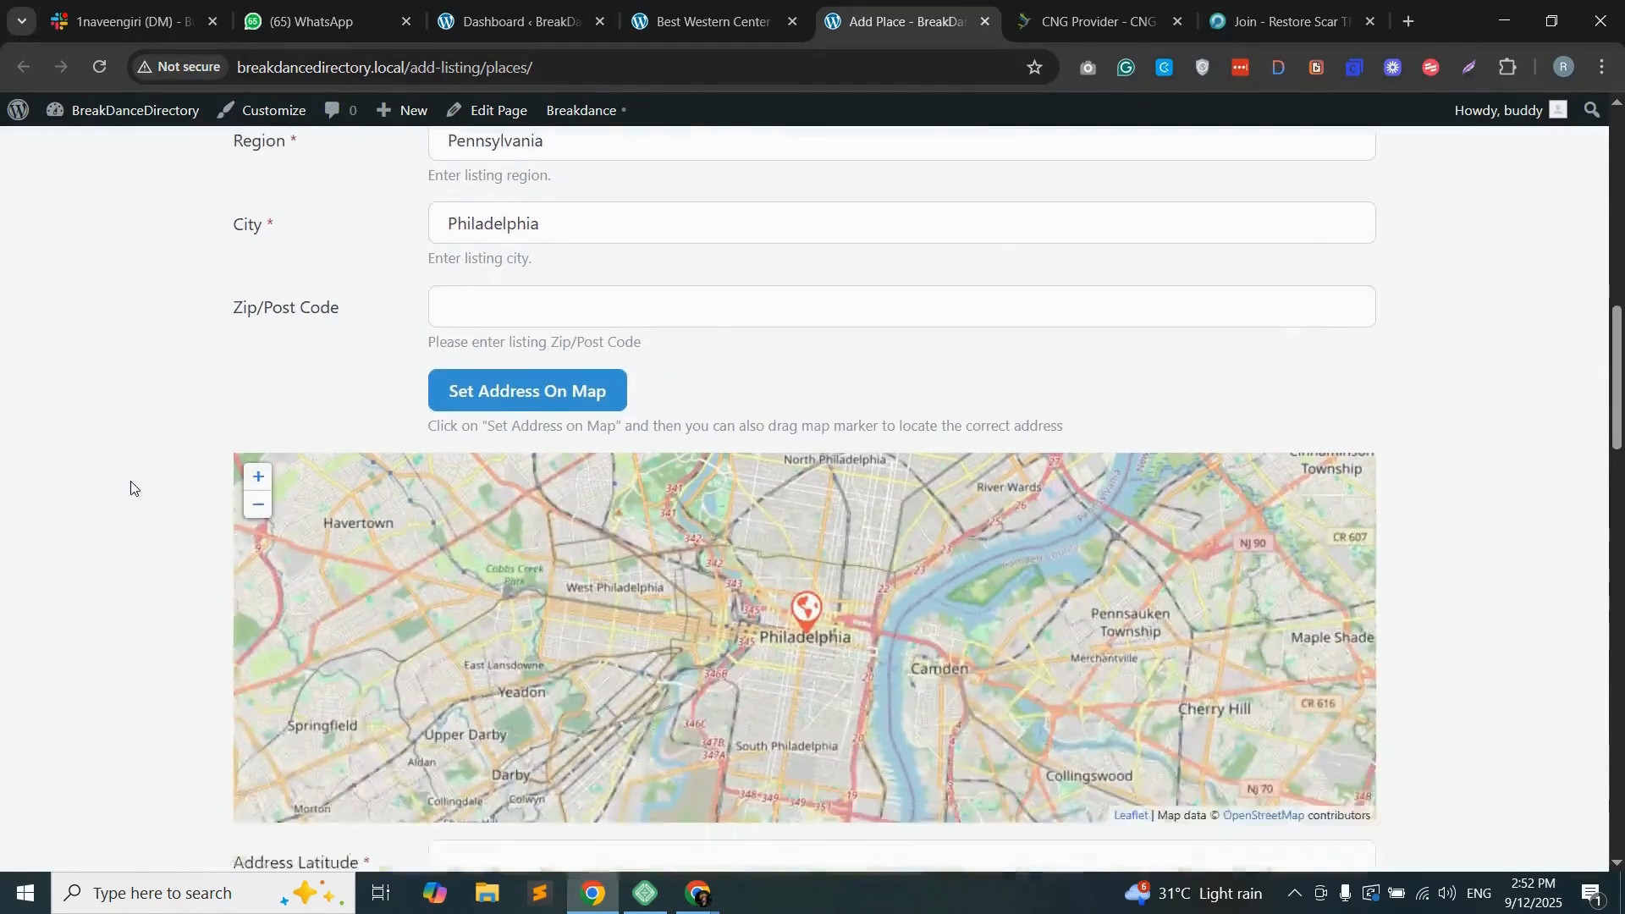
scroll(174, 507, "down", 9)
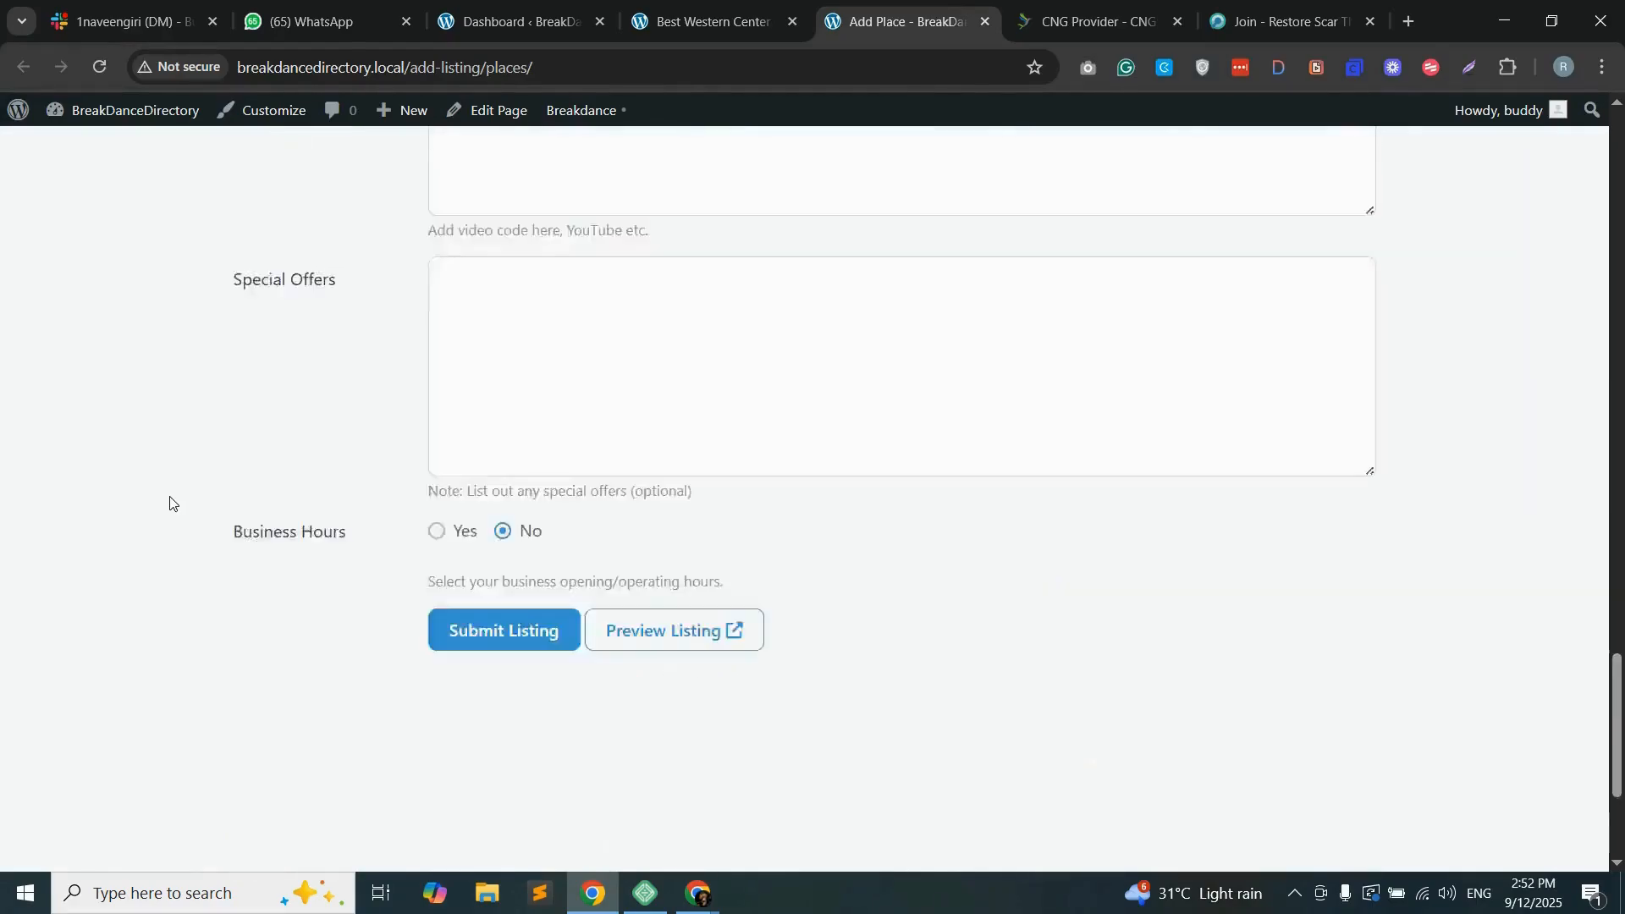
scroll(169, 504, "up", 20)
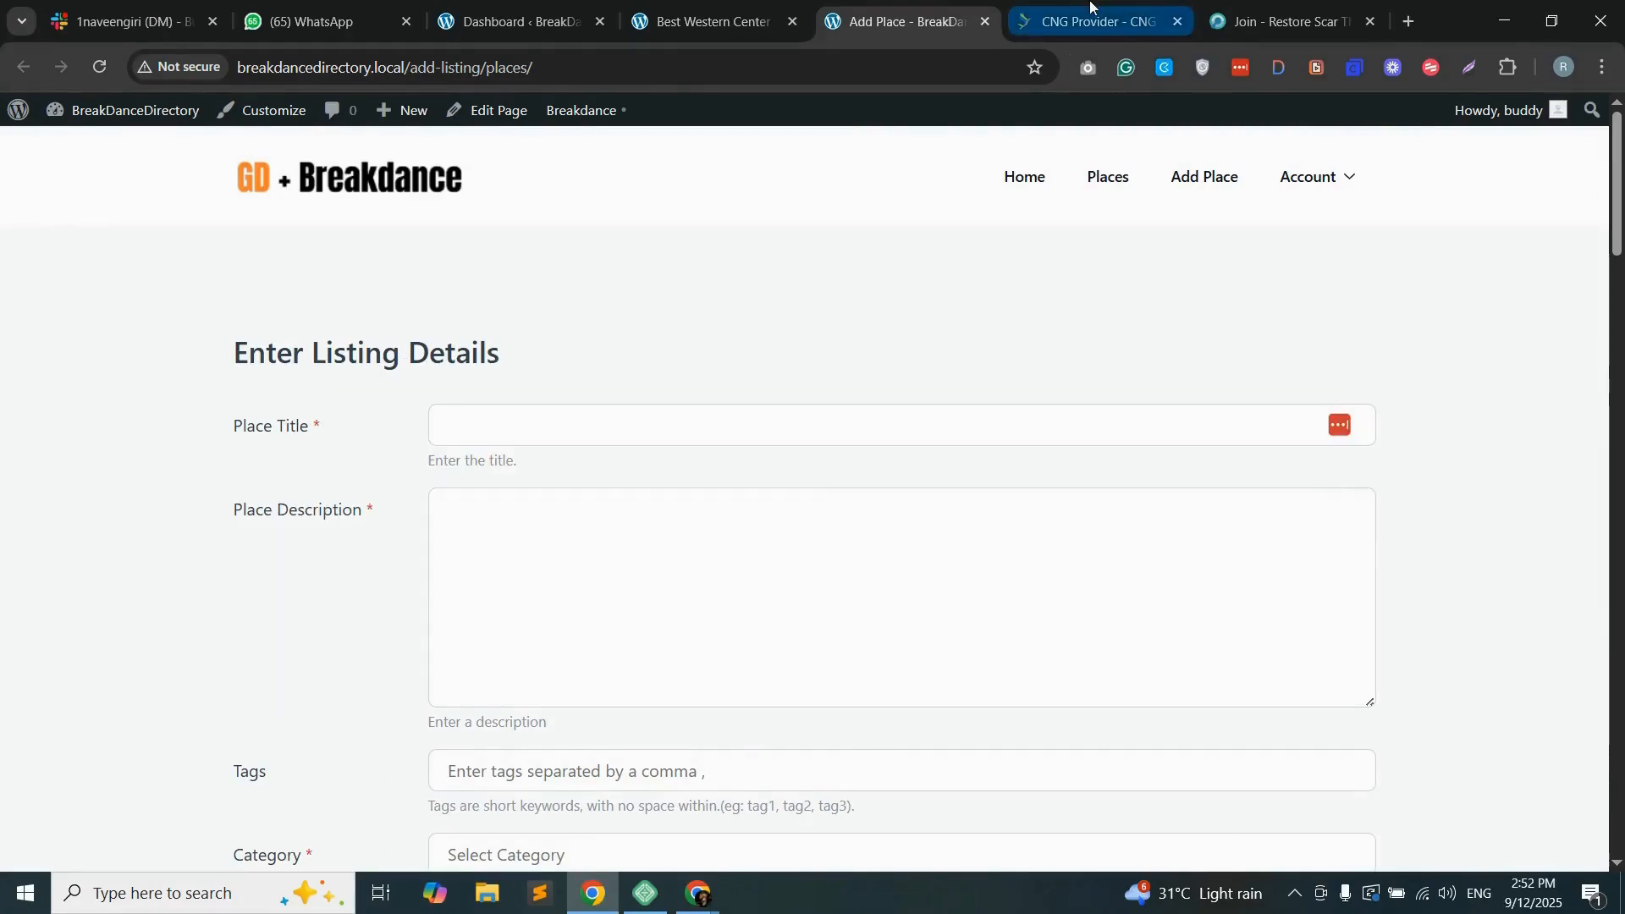
Step: Bring up the CNG Providers Listings page and examine its membership options, provider categories and business listing features
left_click(1114, 13)
scroll(652, 504, "down", 1)
scroll(677, 505, "up", 1)
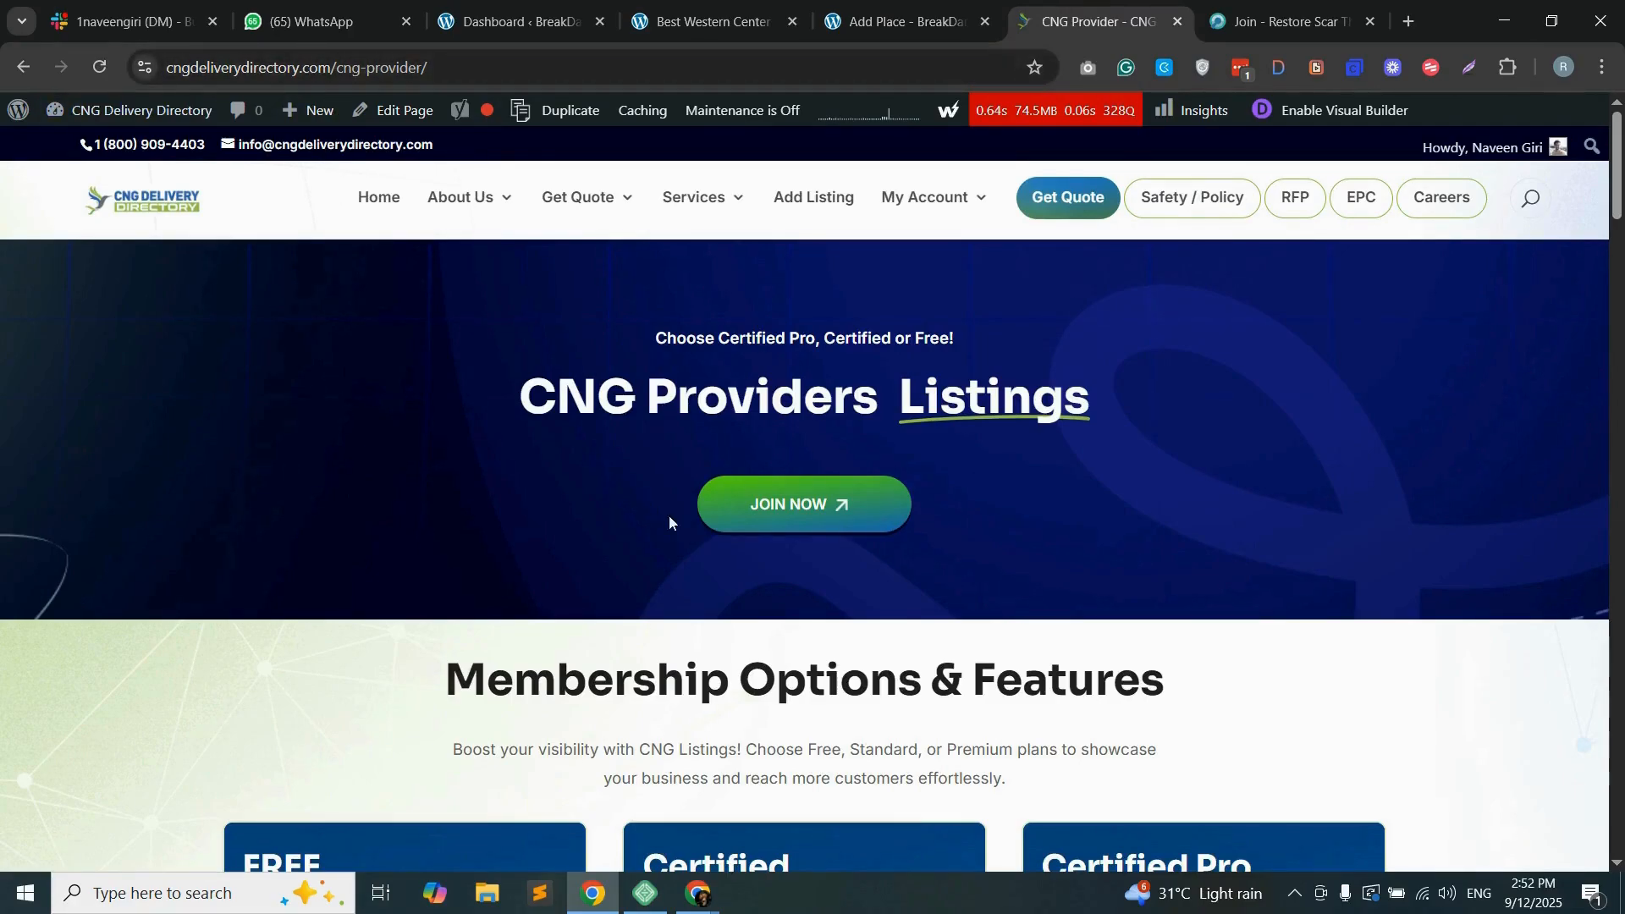
scroll(830, 580, "down", 5)
scroll(626, 591, "up", 3)
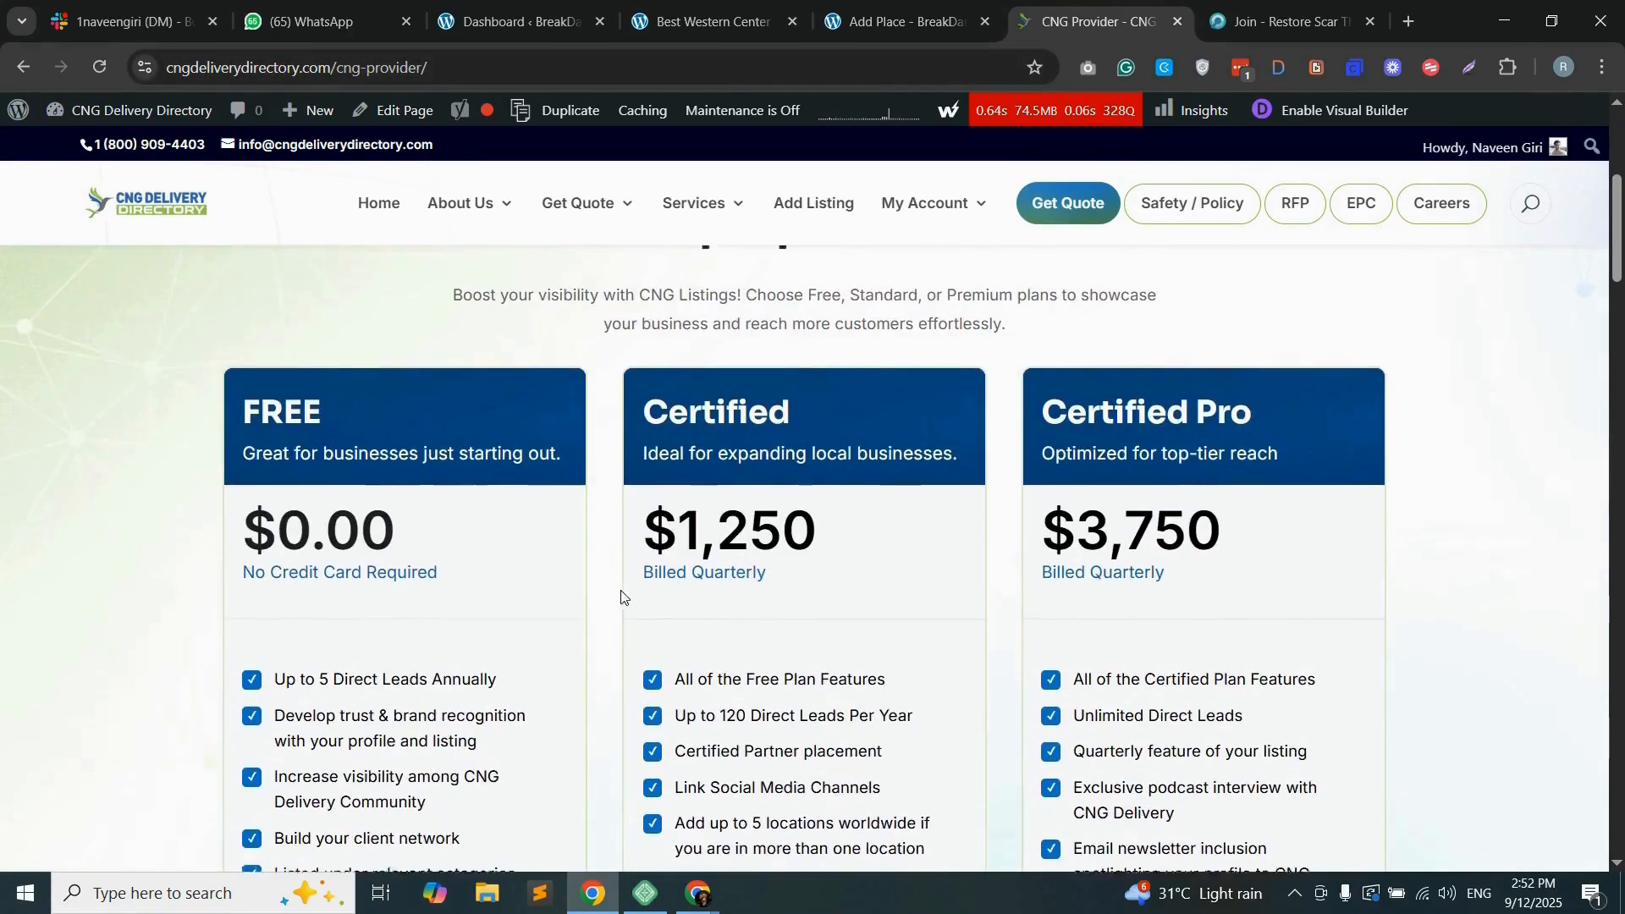
scroll(718, 584, "down", 12)
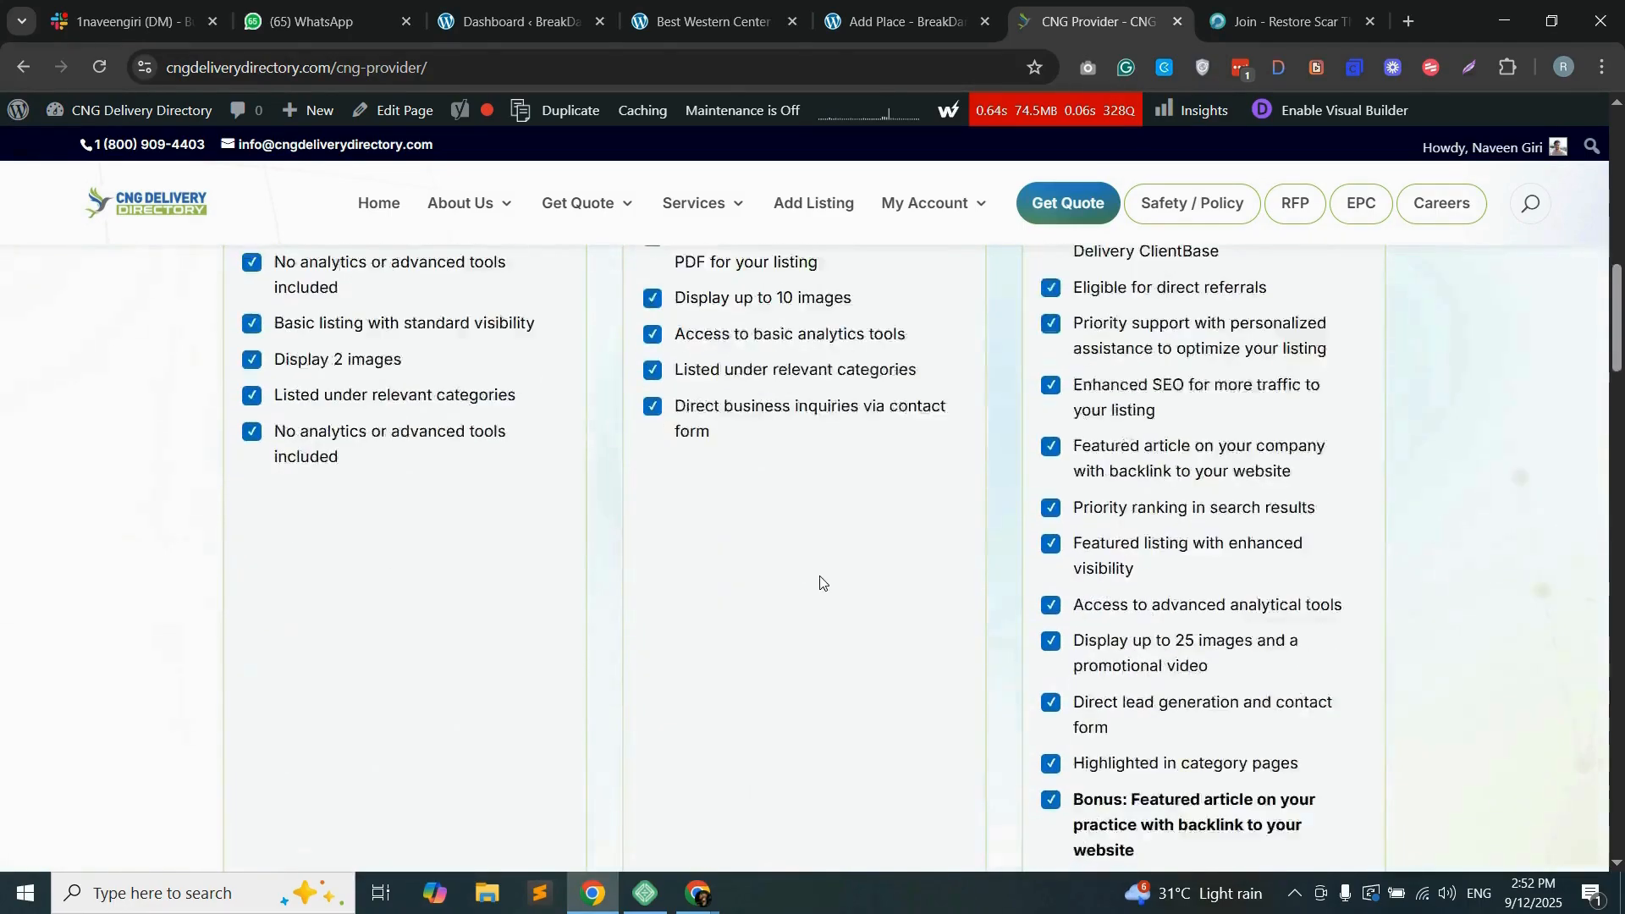
scroll(820, 581, "down", 20)
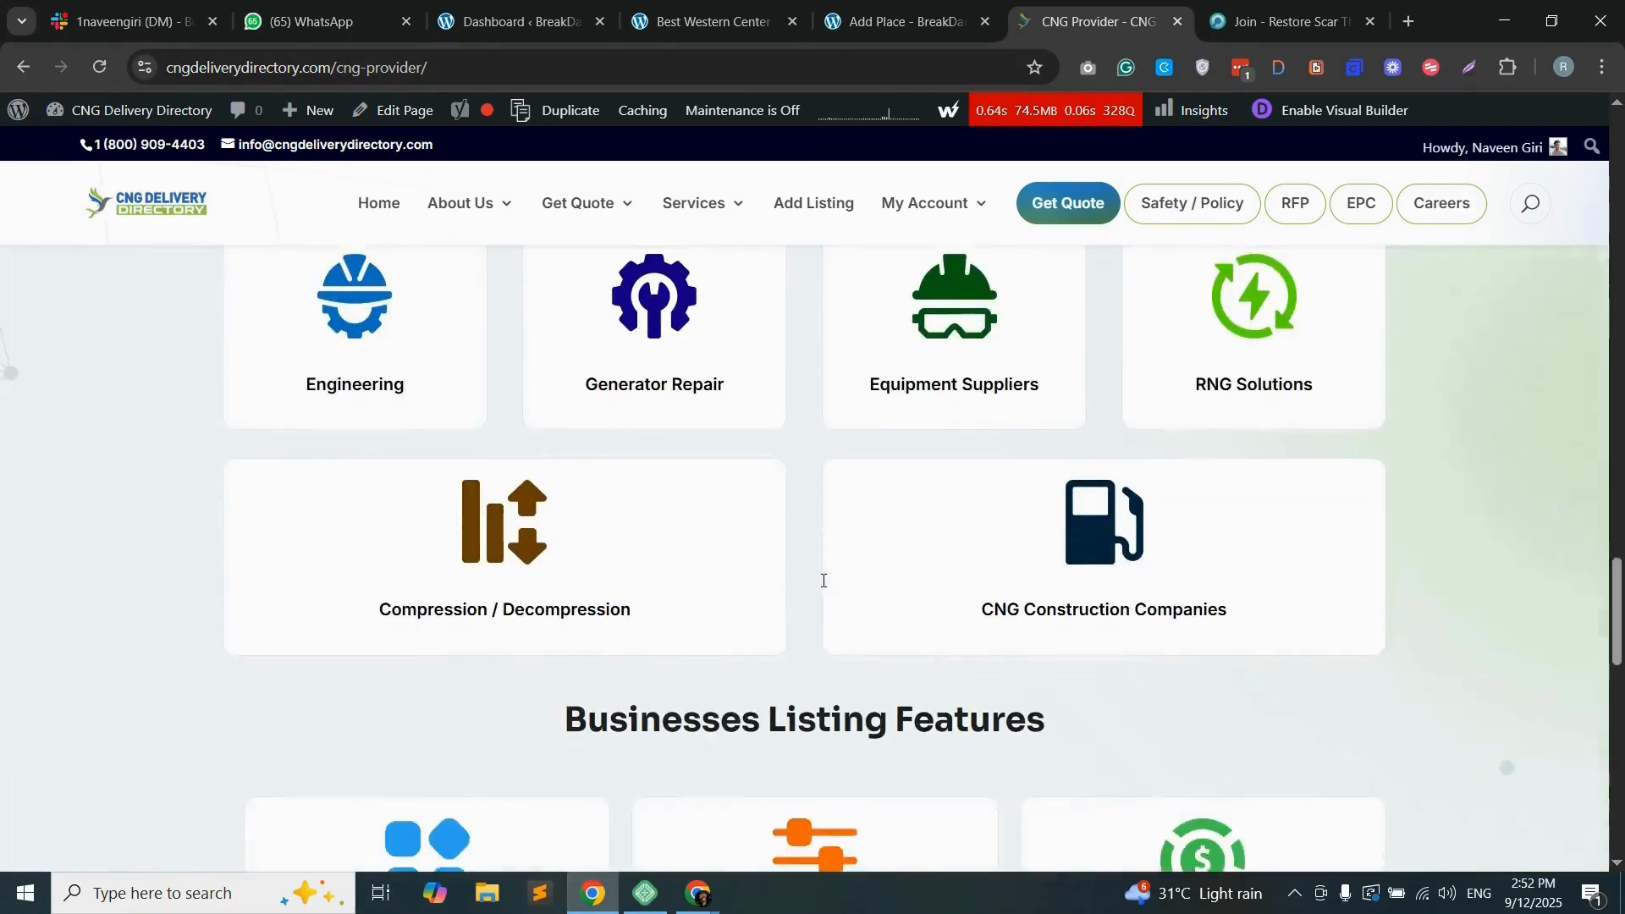
scroll(825, 584, "down", 7)
scroll(804, 563, "up", 20)
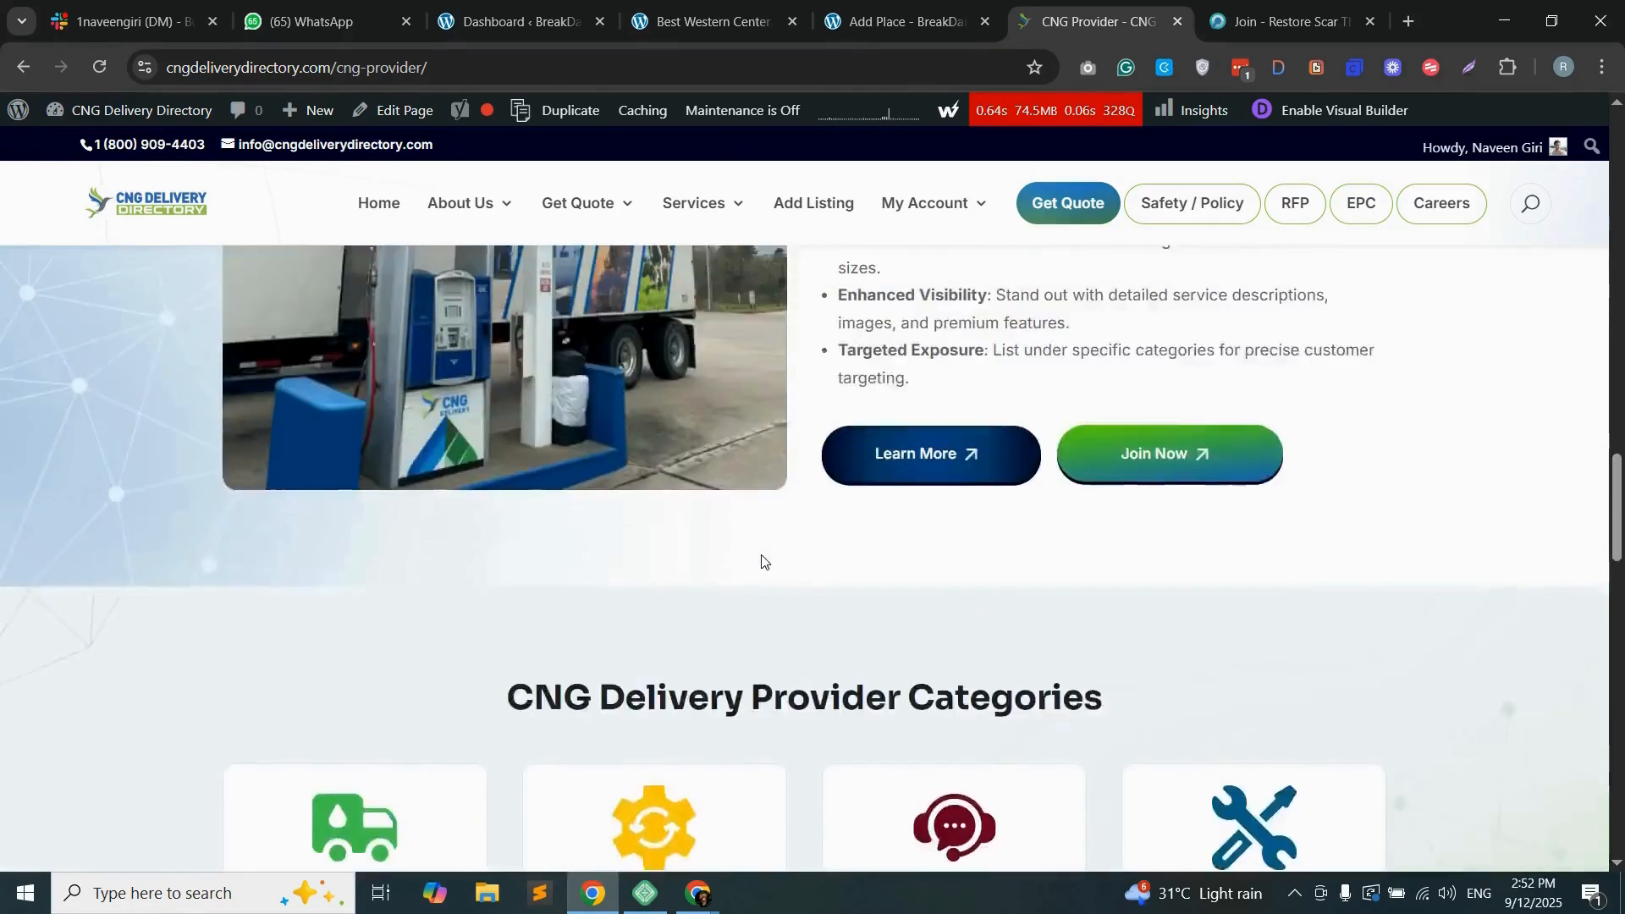
scroll(794, 560, "up", 15)
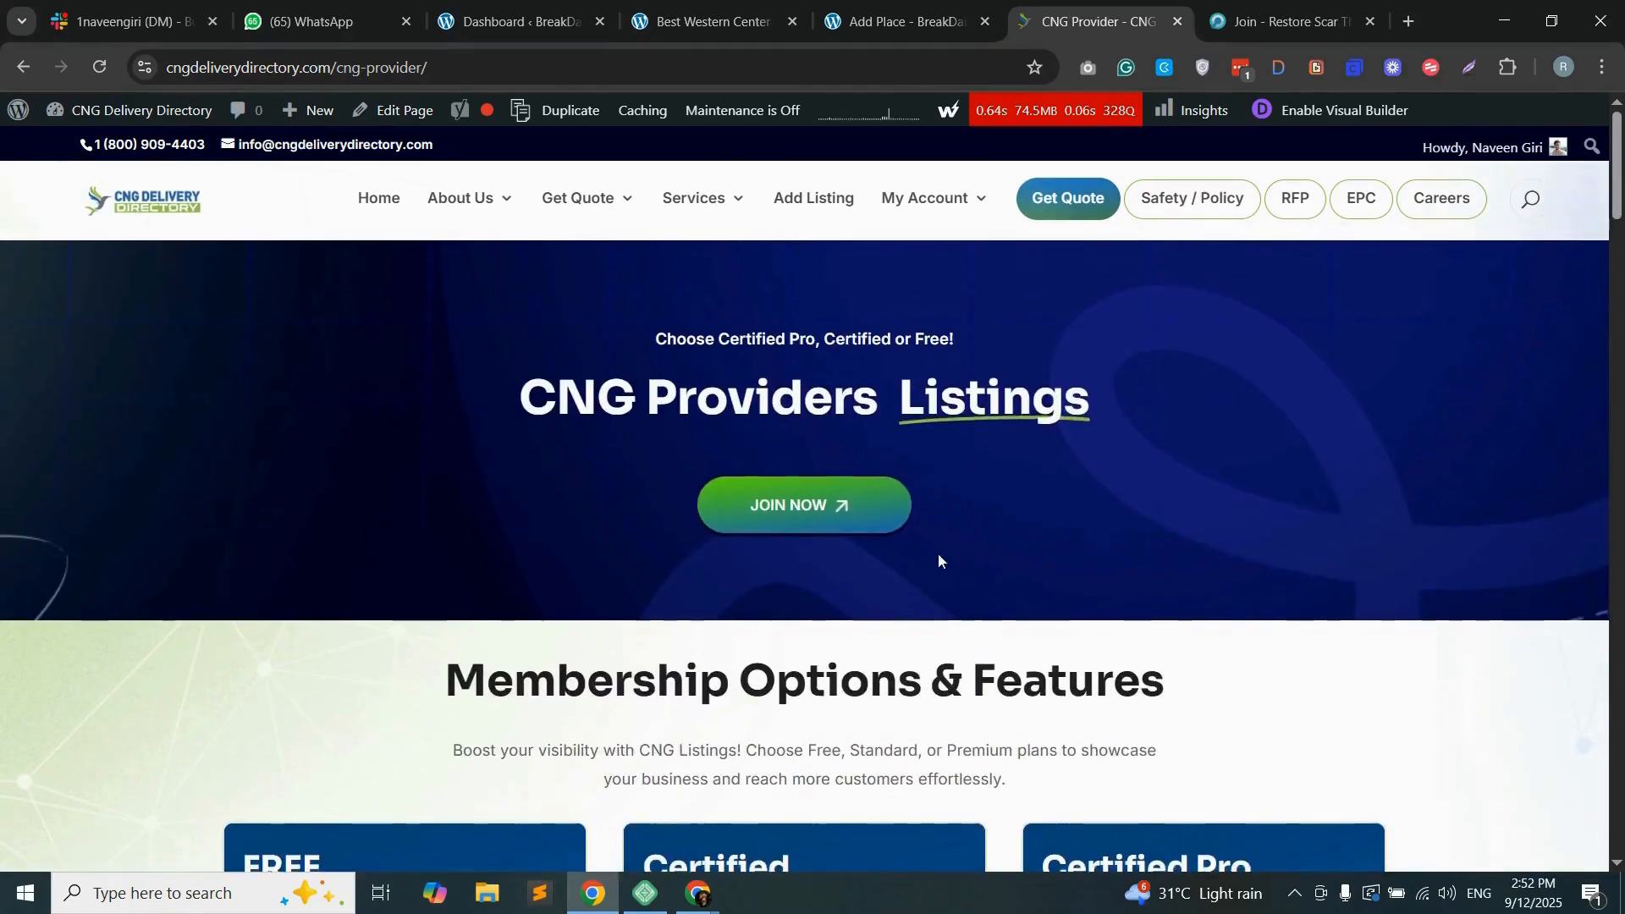
scroll(896, 660, "down", 4)
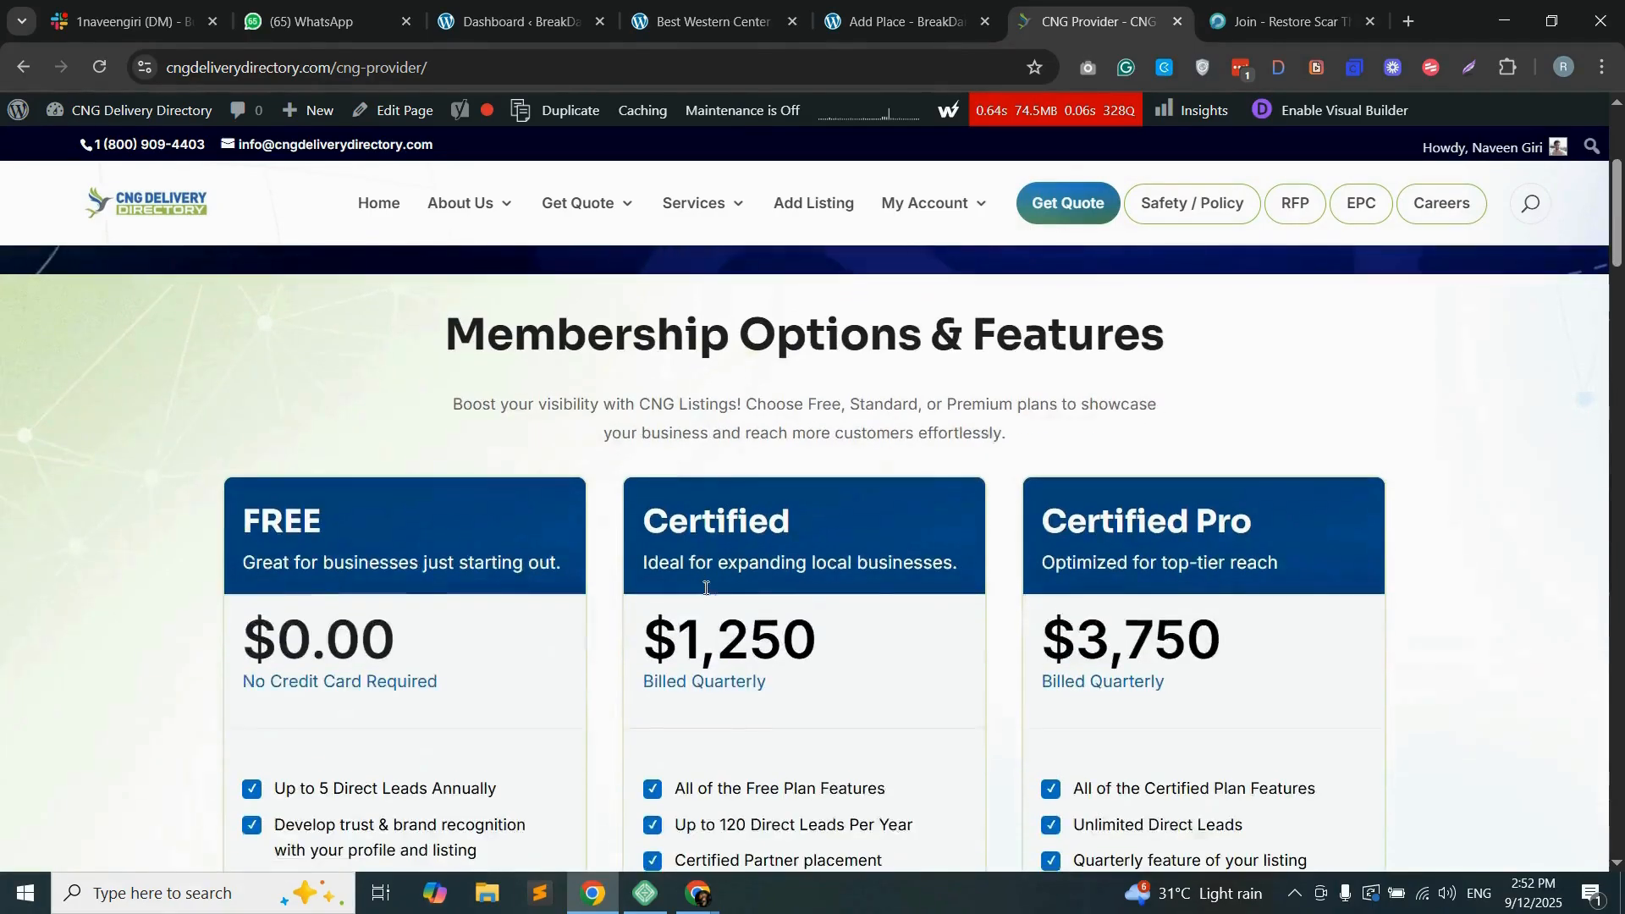
scroll(1005, 575, "up", 1)
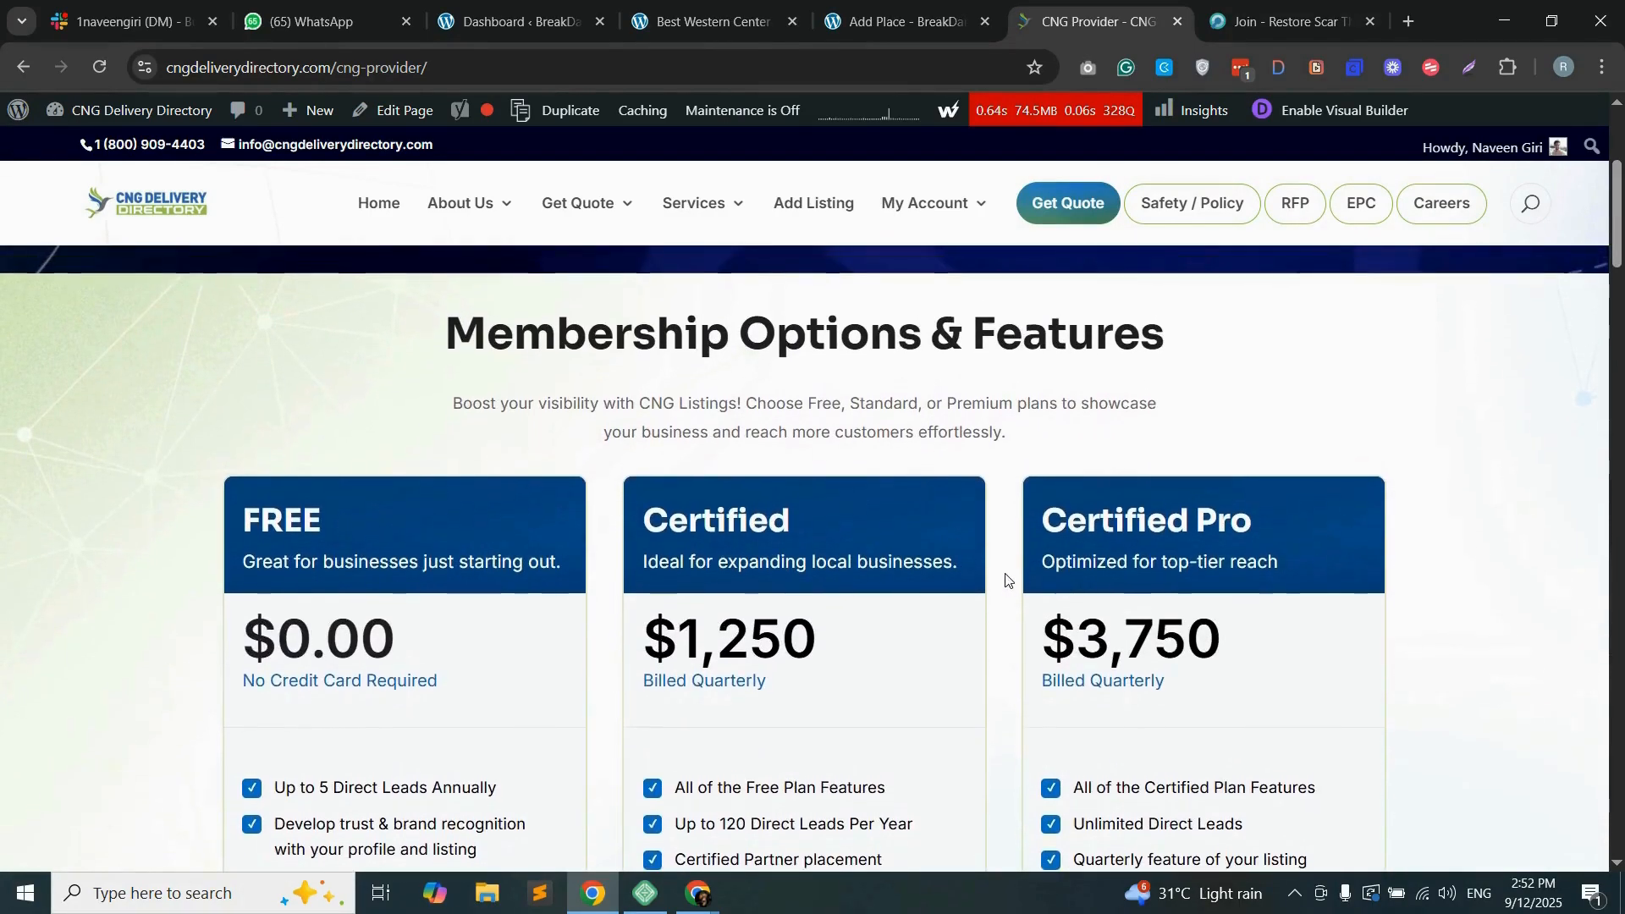
scroll(1006, 580, "up", 4)
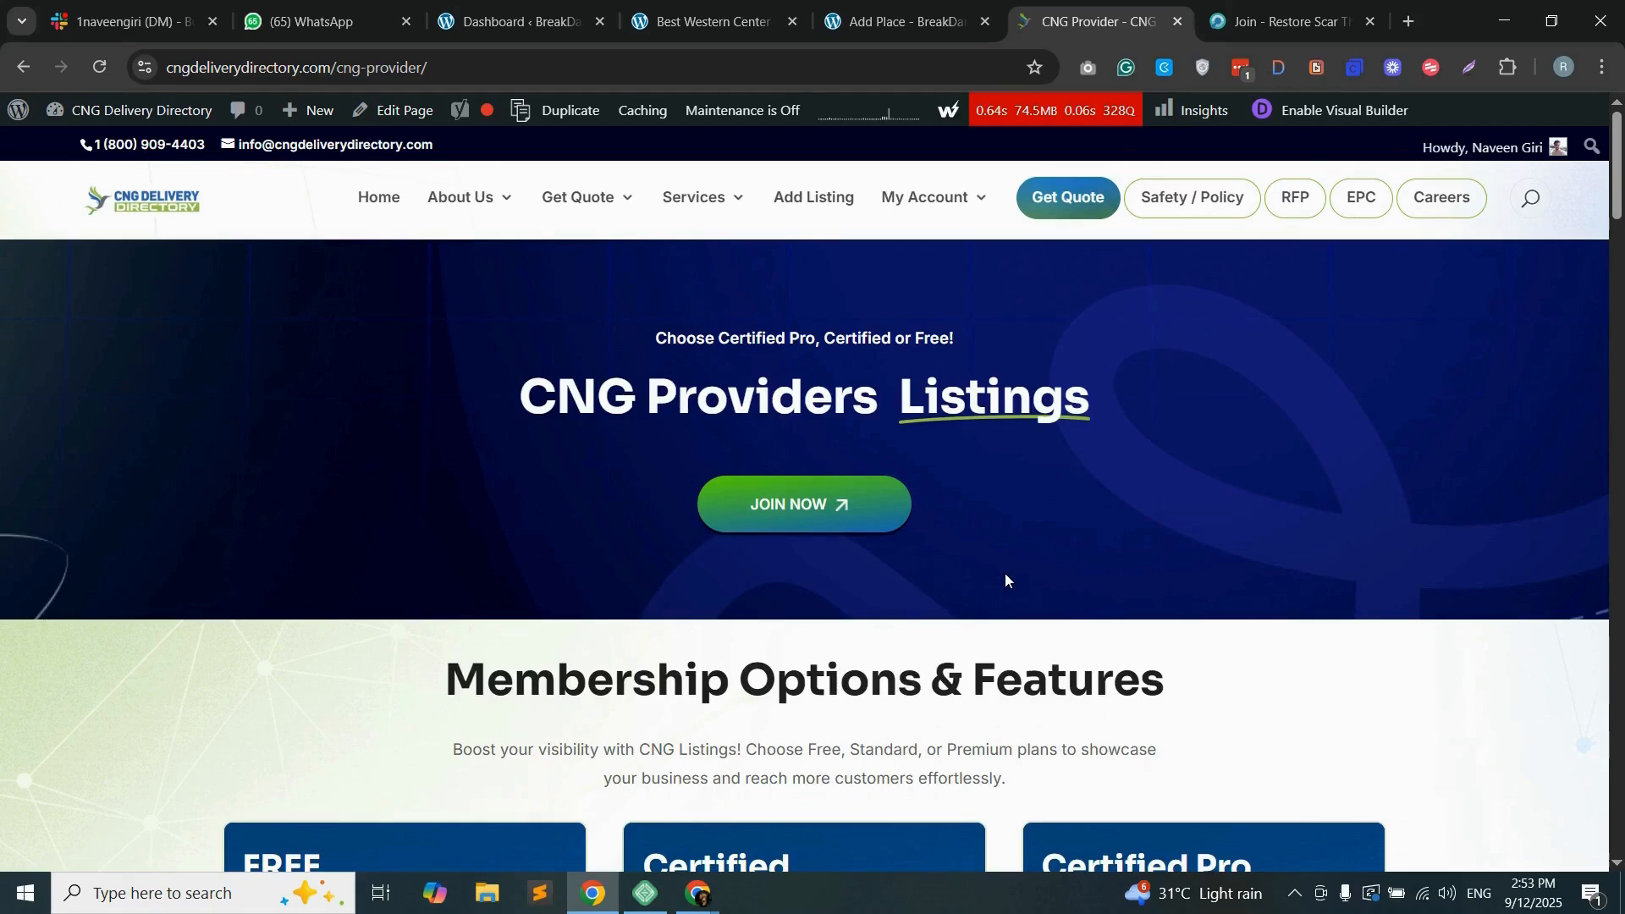
Step: Compare the features of the three membership plans and open the join form for the Certified plan
scroll(1005, 580, "down", 7)
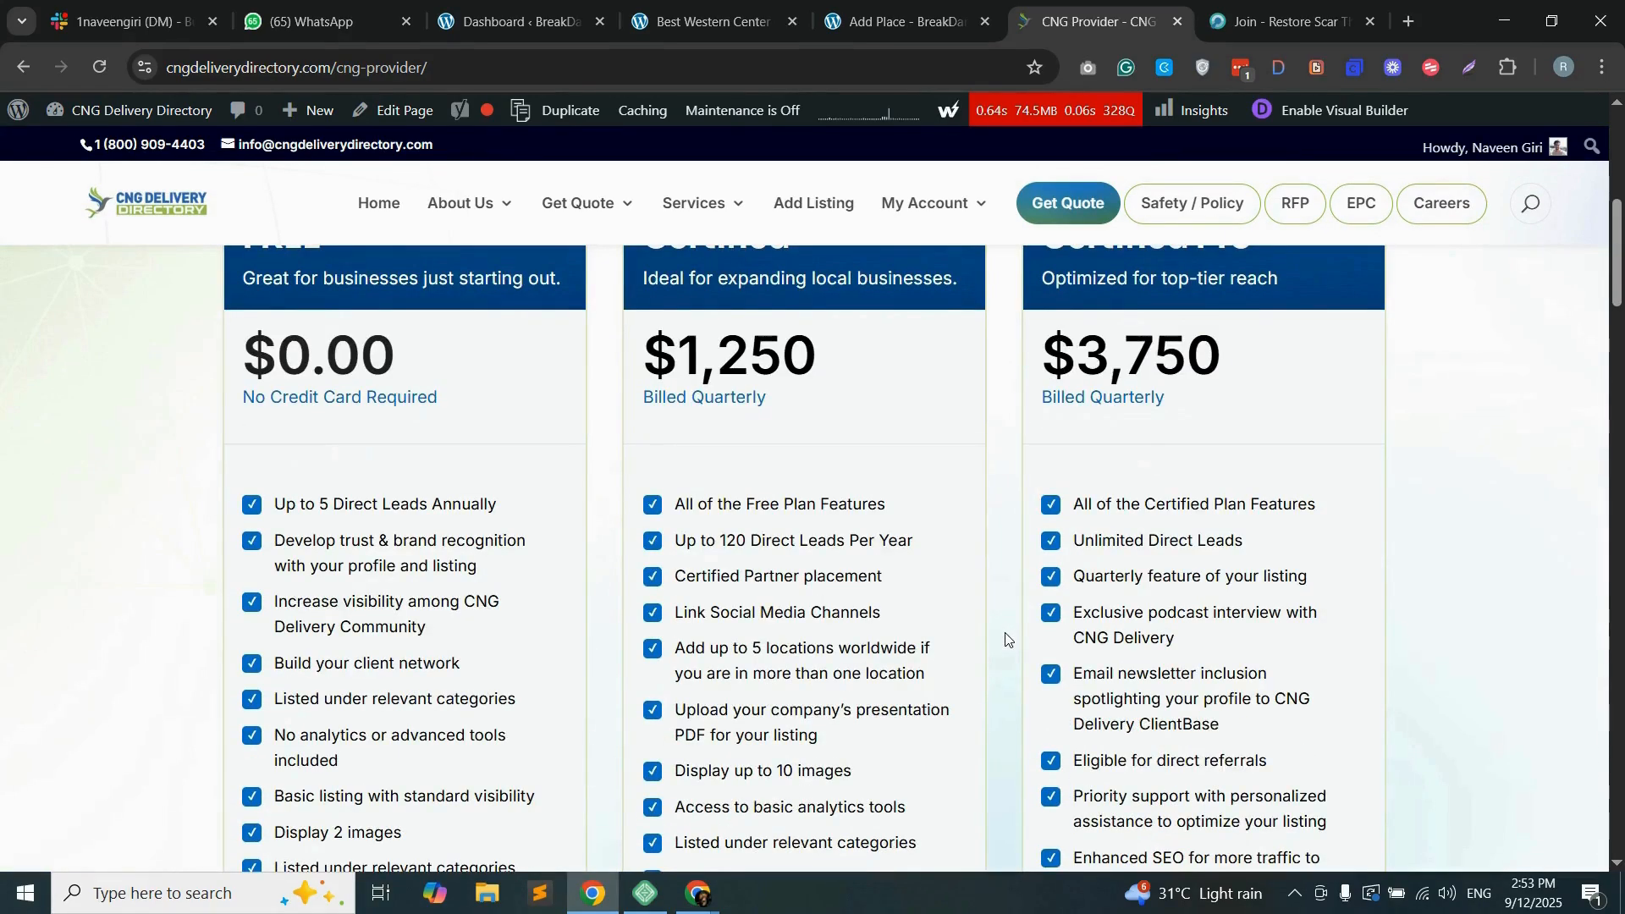
scroll(1006, 641, "down", 10)
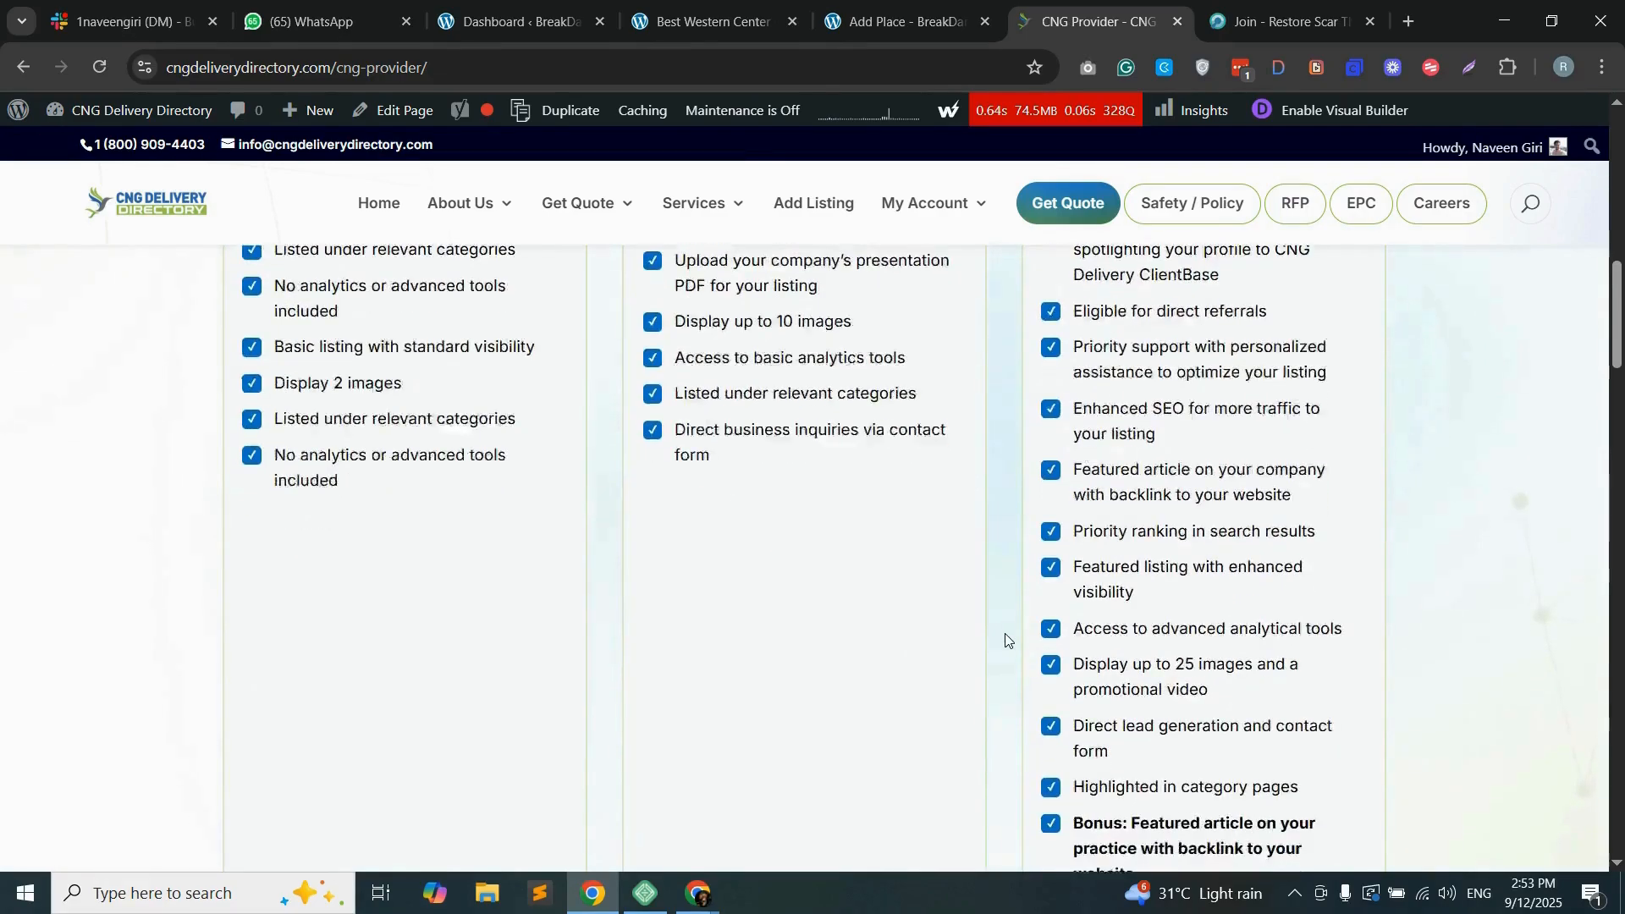
scroll(1007, 634, "up", 10)
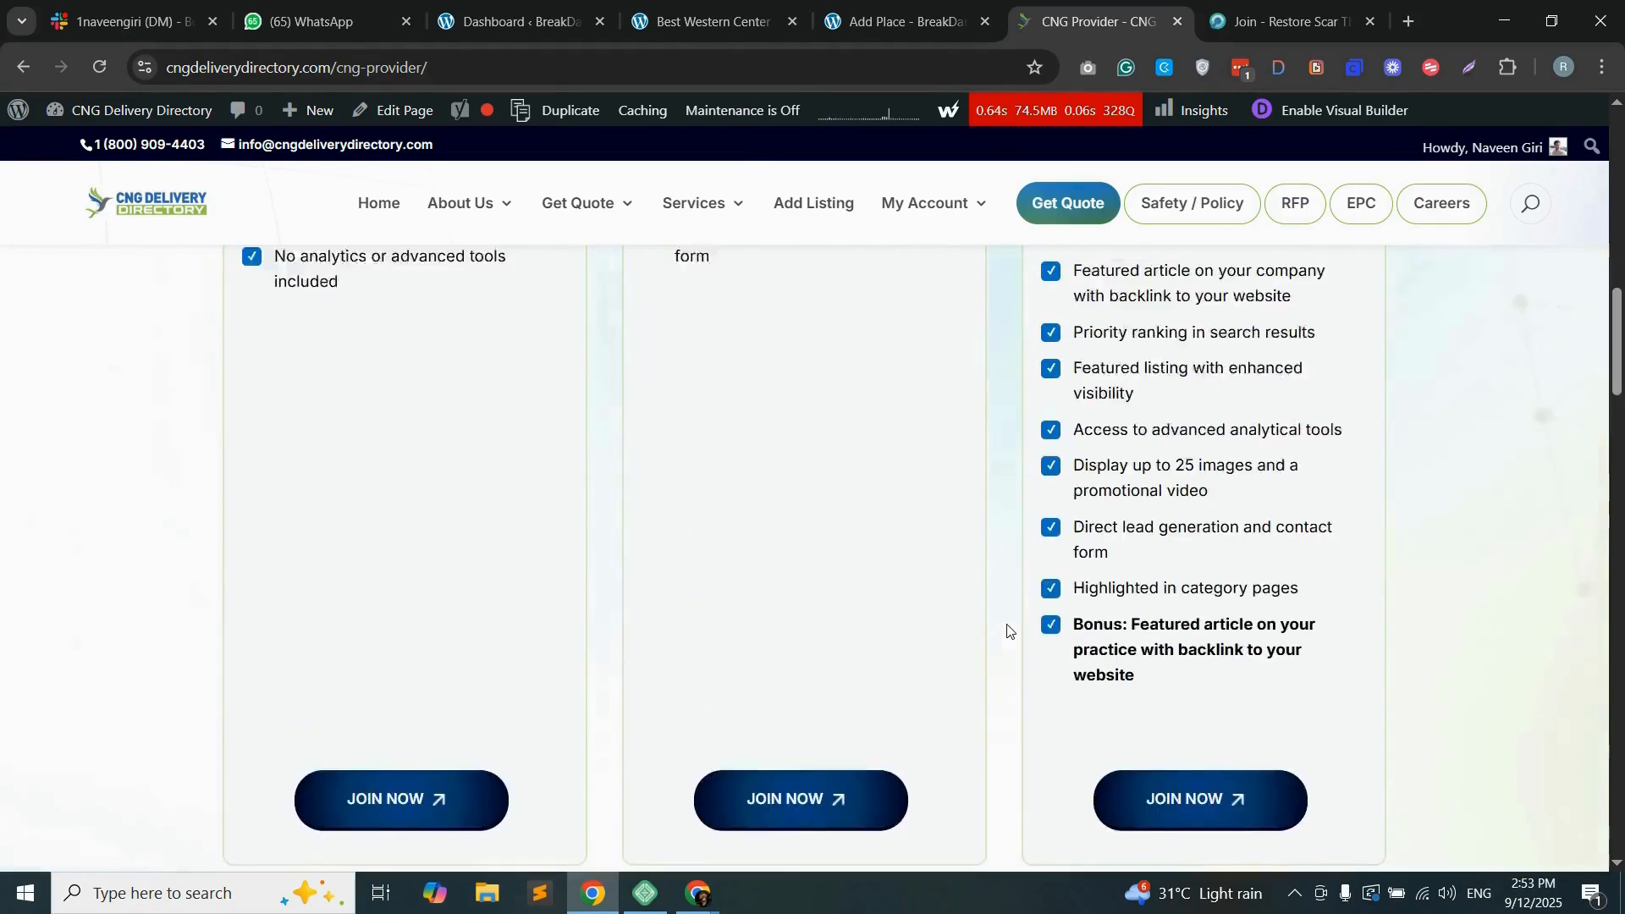
scroll(1052, 506, "down", 13)
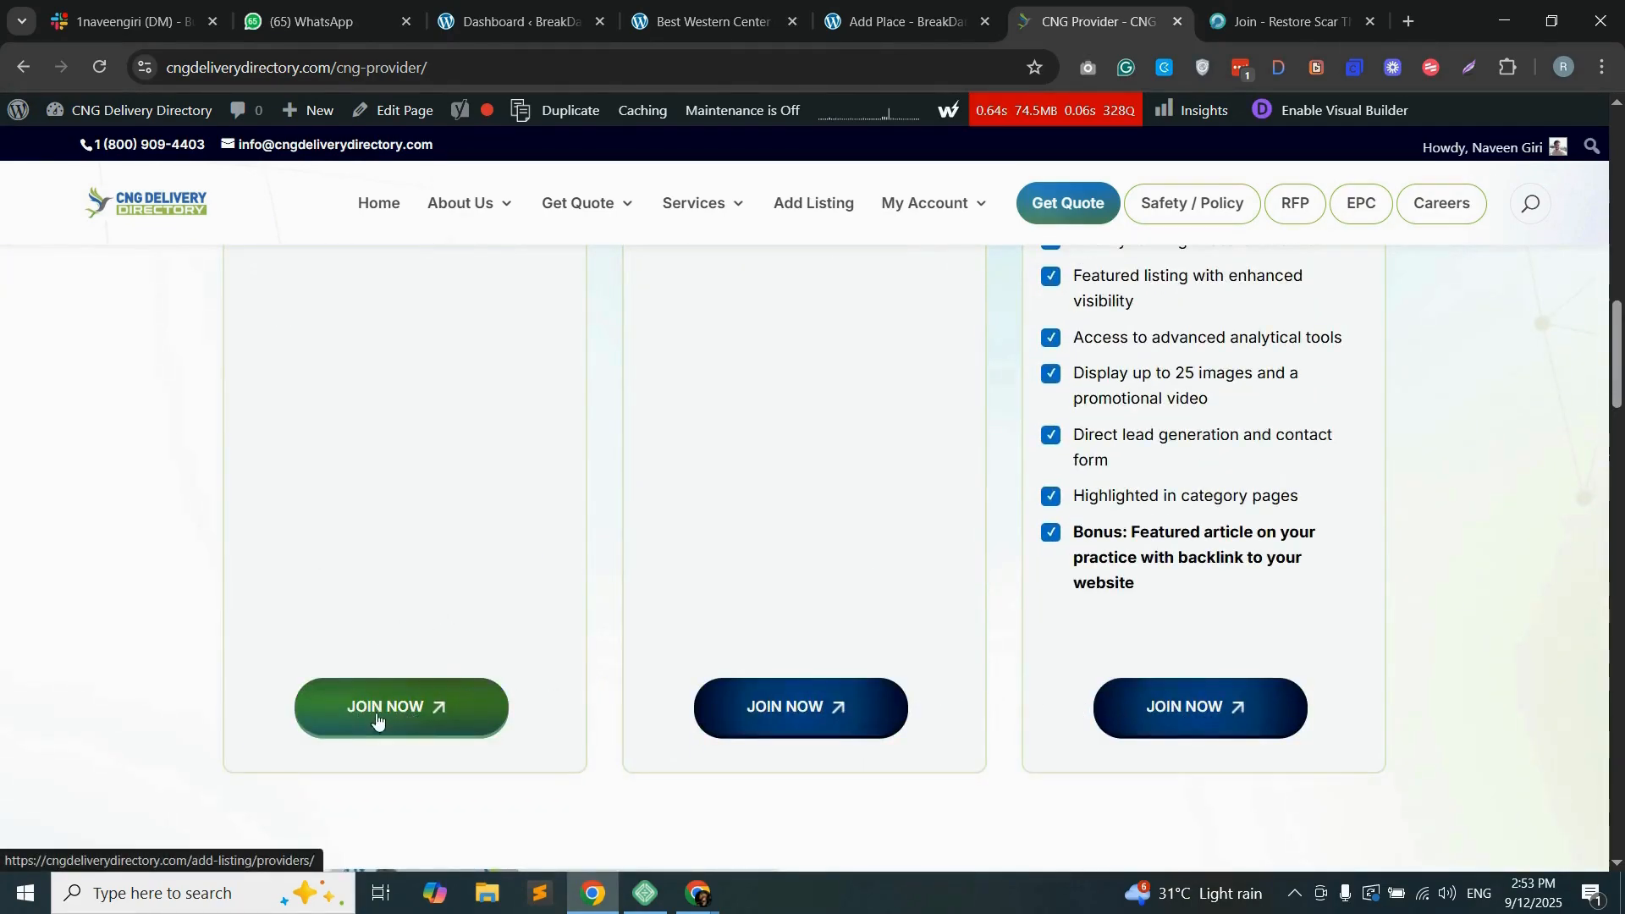
scroll(394, 474, "up", 8)
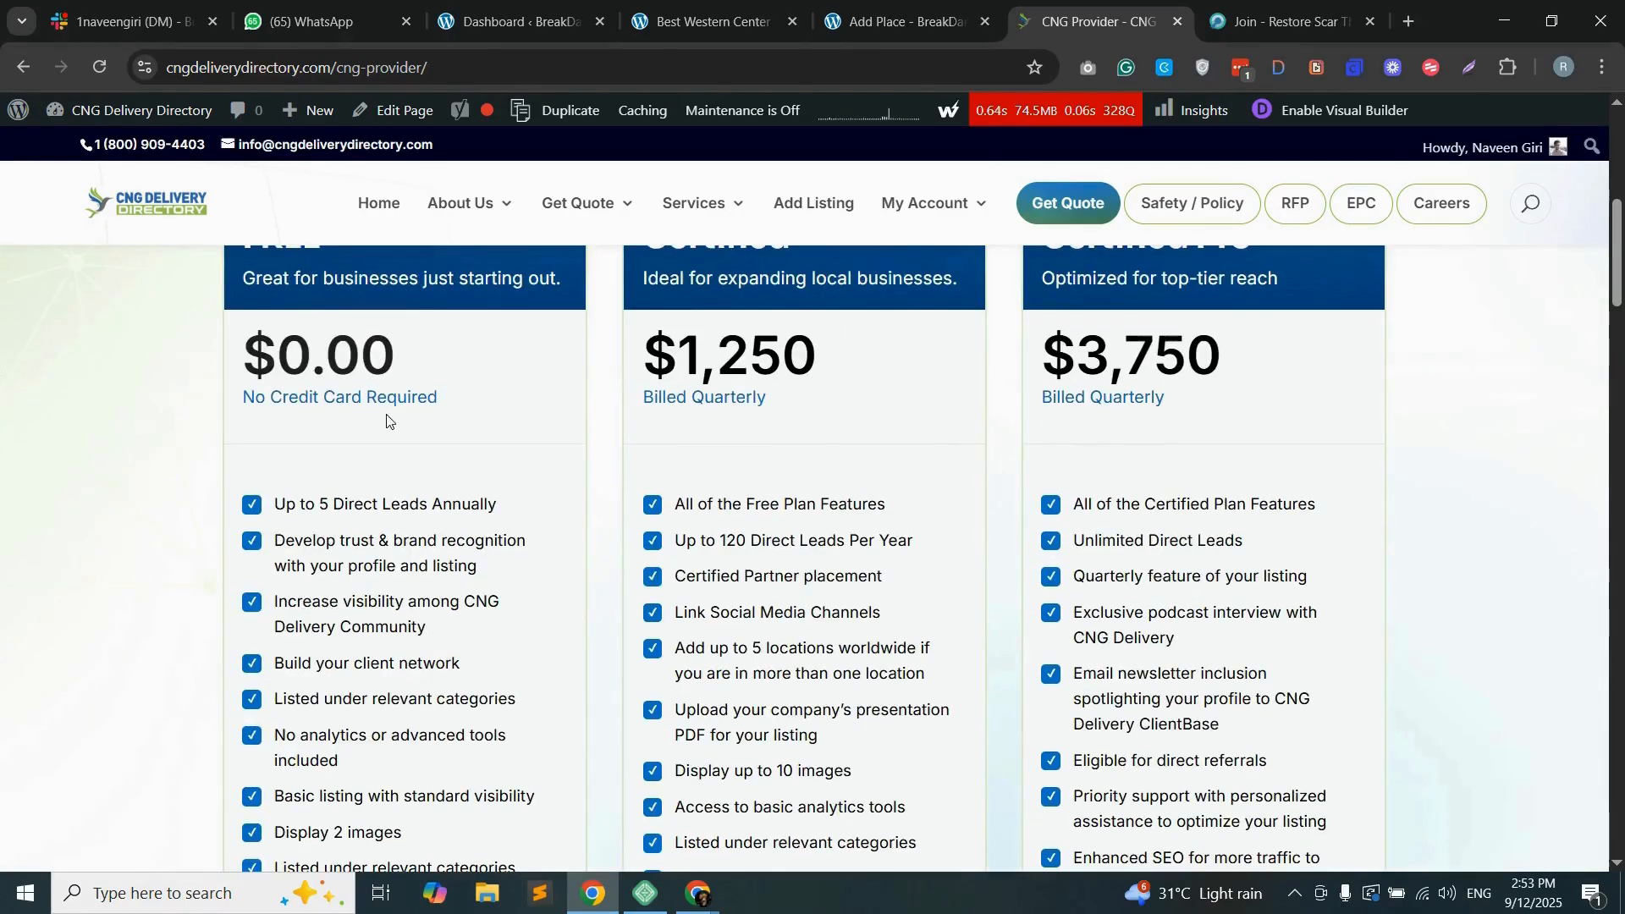
scroll(730, 453, "down", 8)
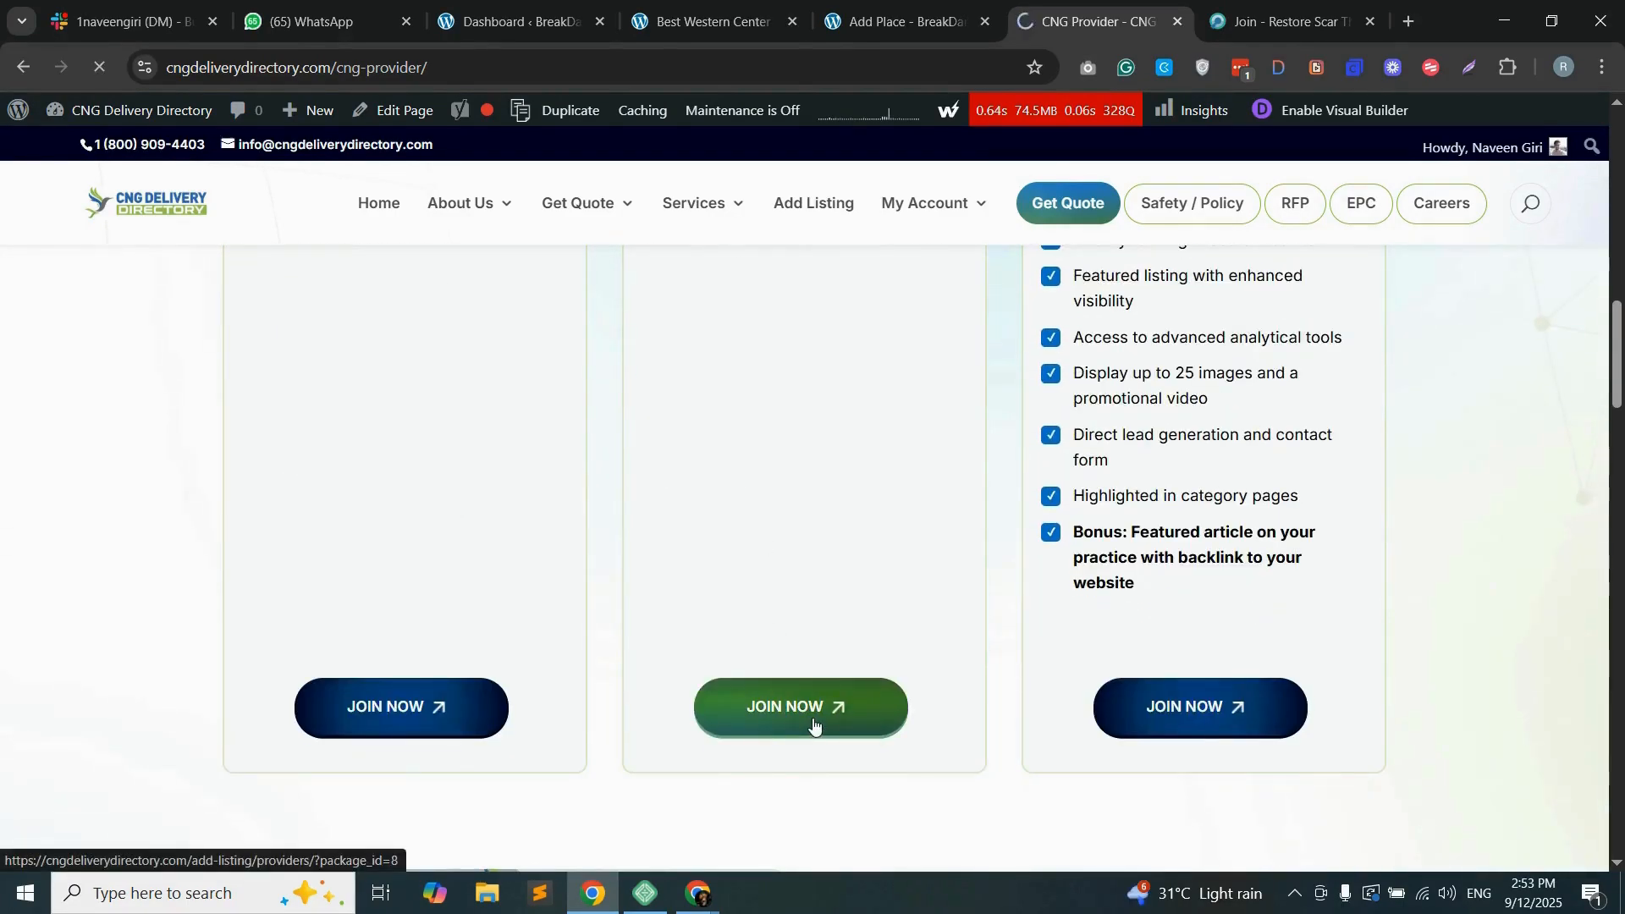
left_click(814, 722)
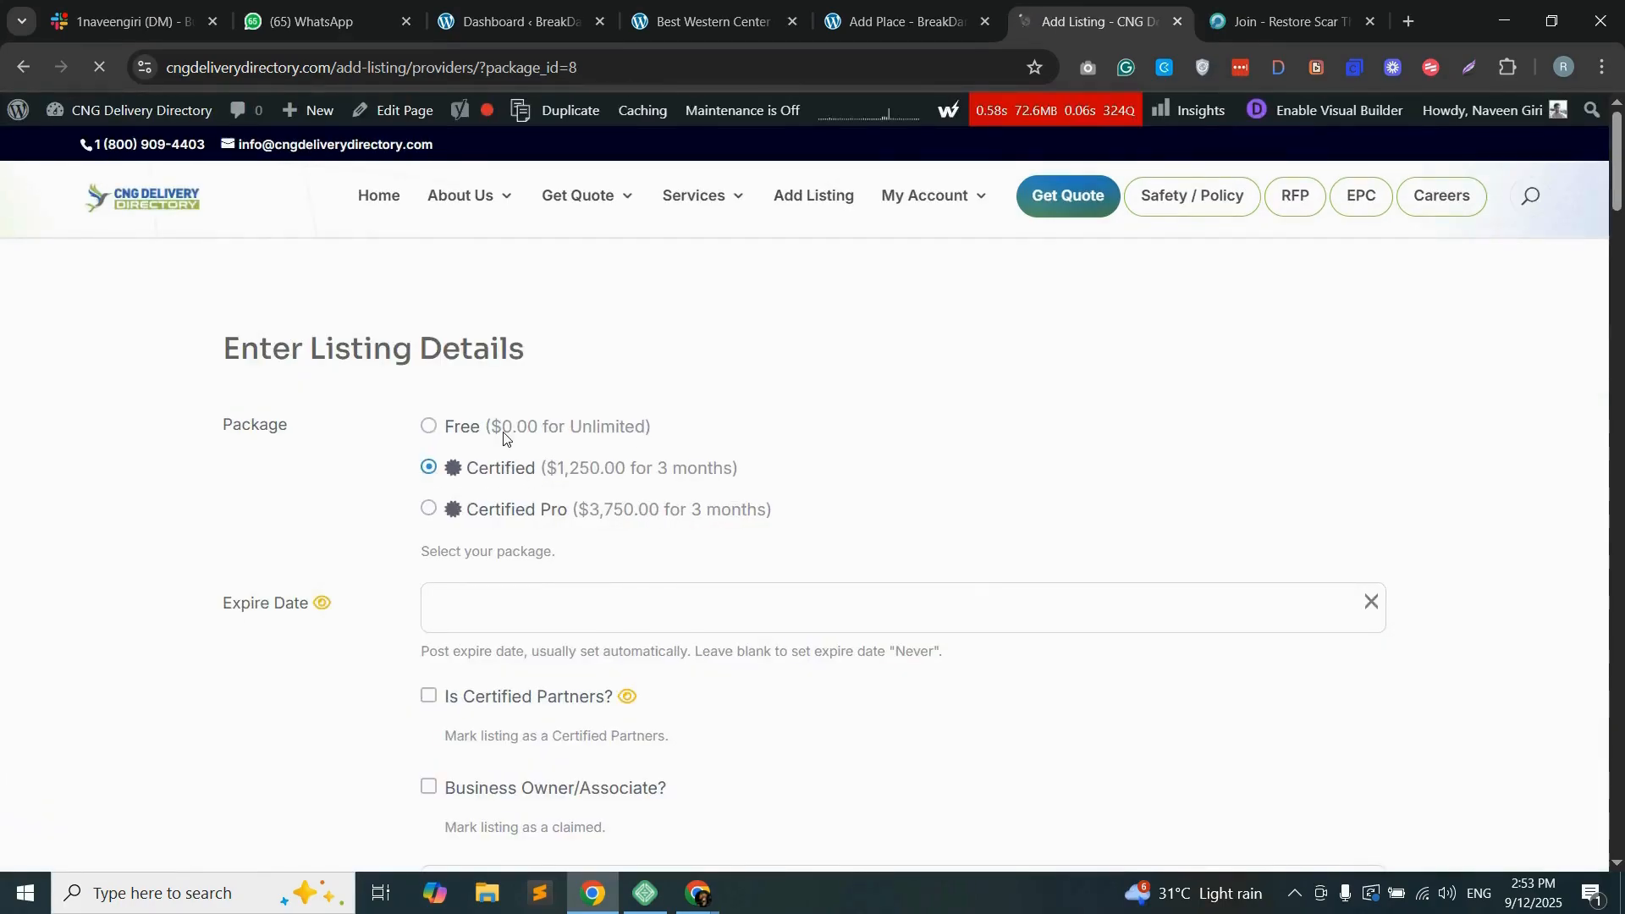
Step: Compare the Certified package's listing form with the Add Place form, and review the CNG provider categories and membership plan features
scroll(572, 468, "down", 10)
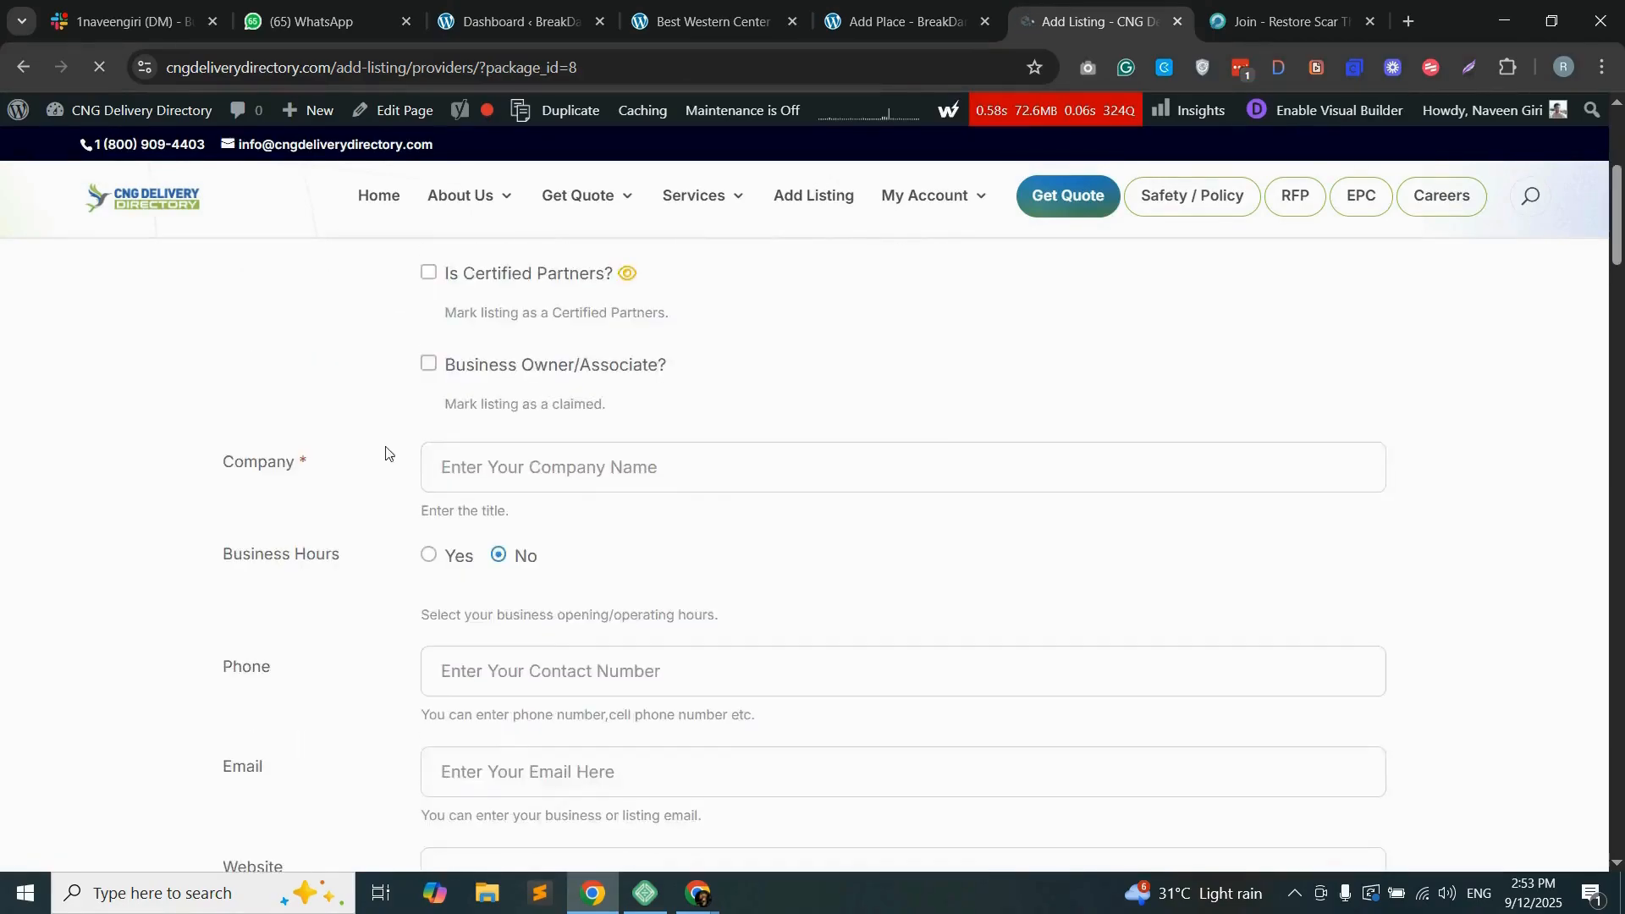
left_click(899, 21)
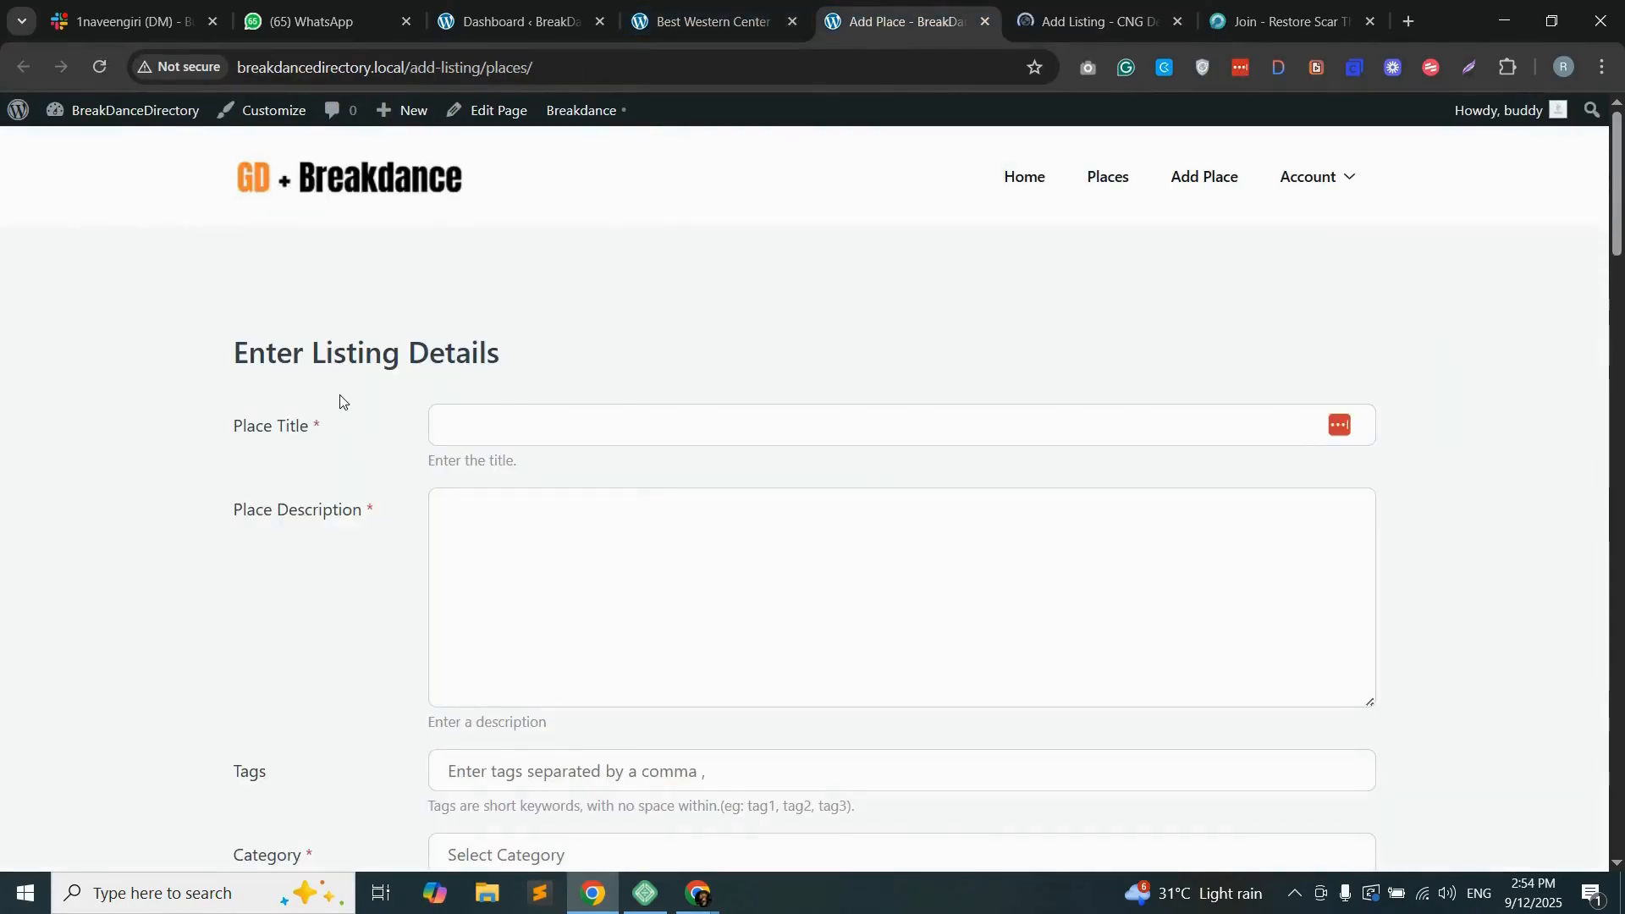
scroll(298, 465, "down", 20)
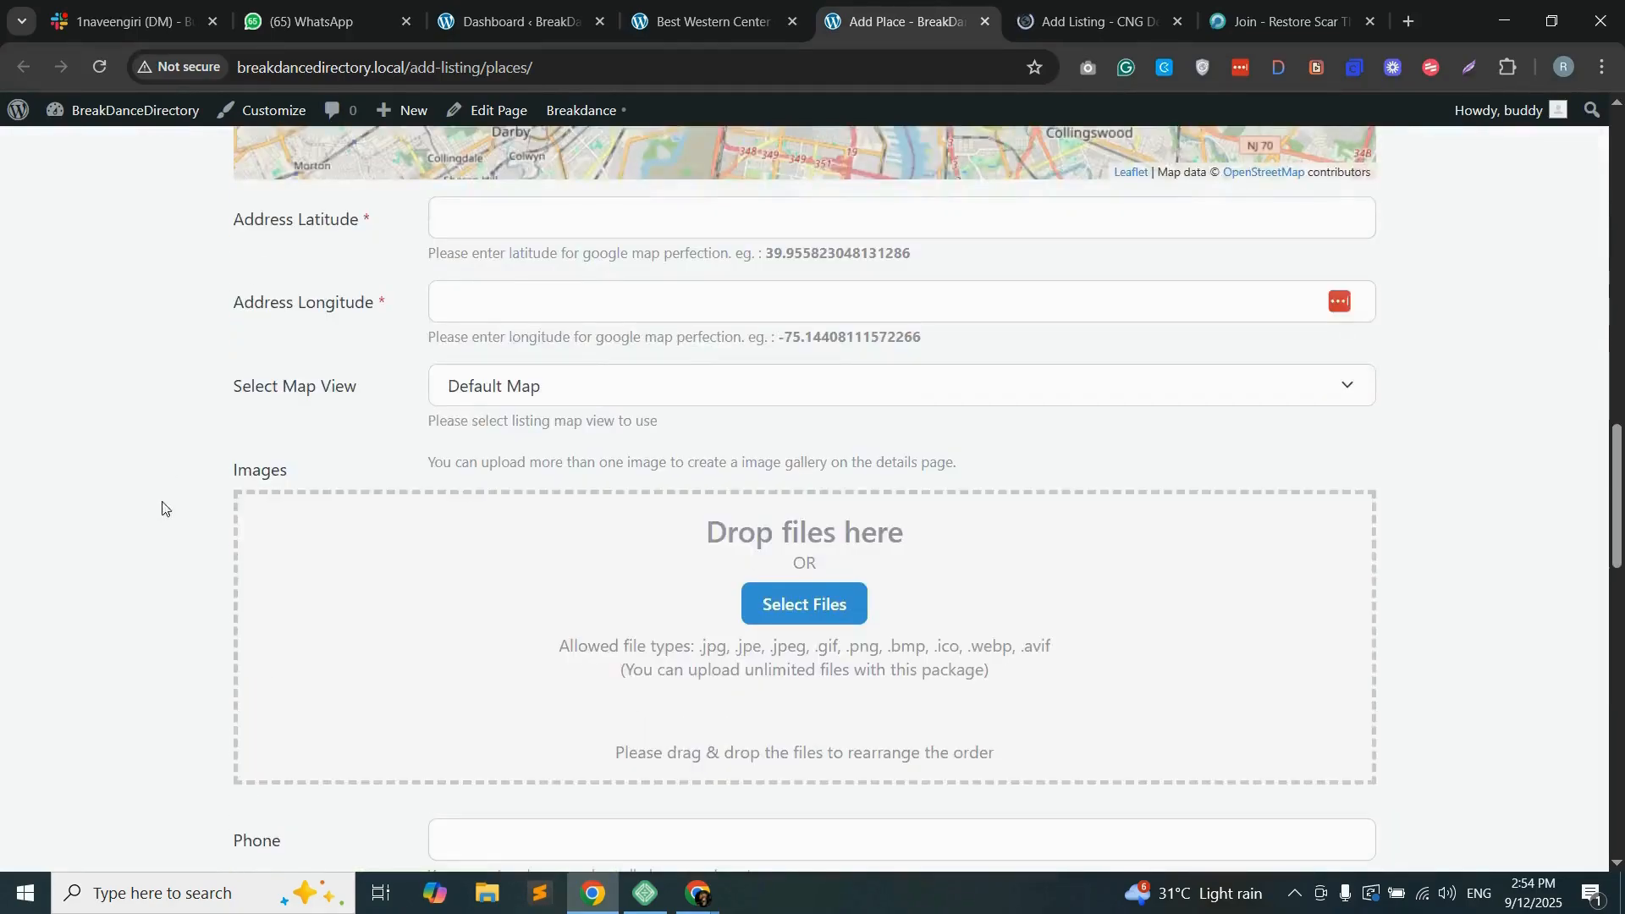
scroll(173, 495, "down", 5)
scroll(174, 487, "up", 20)
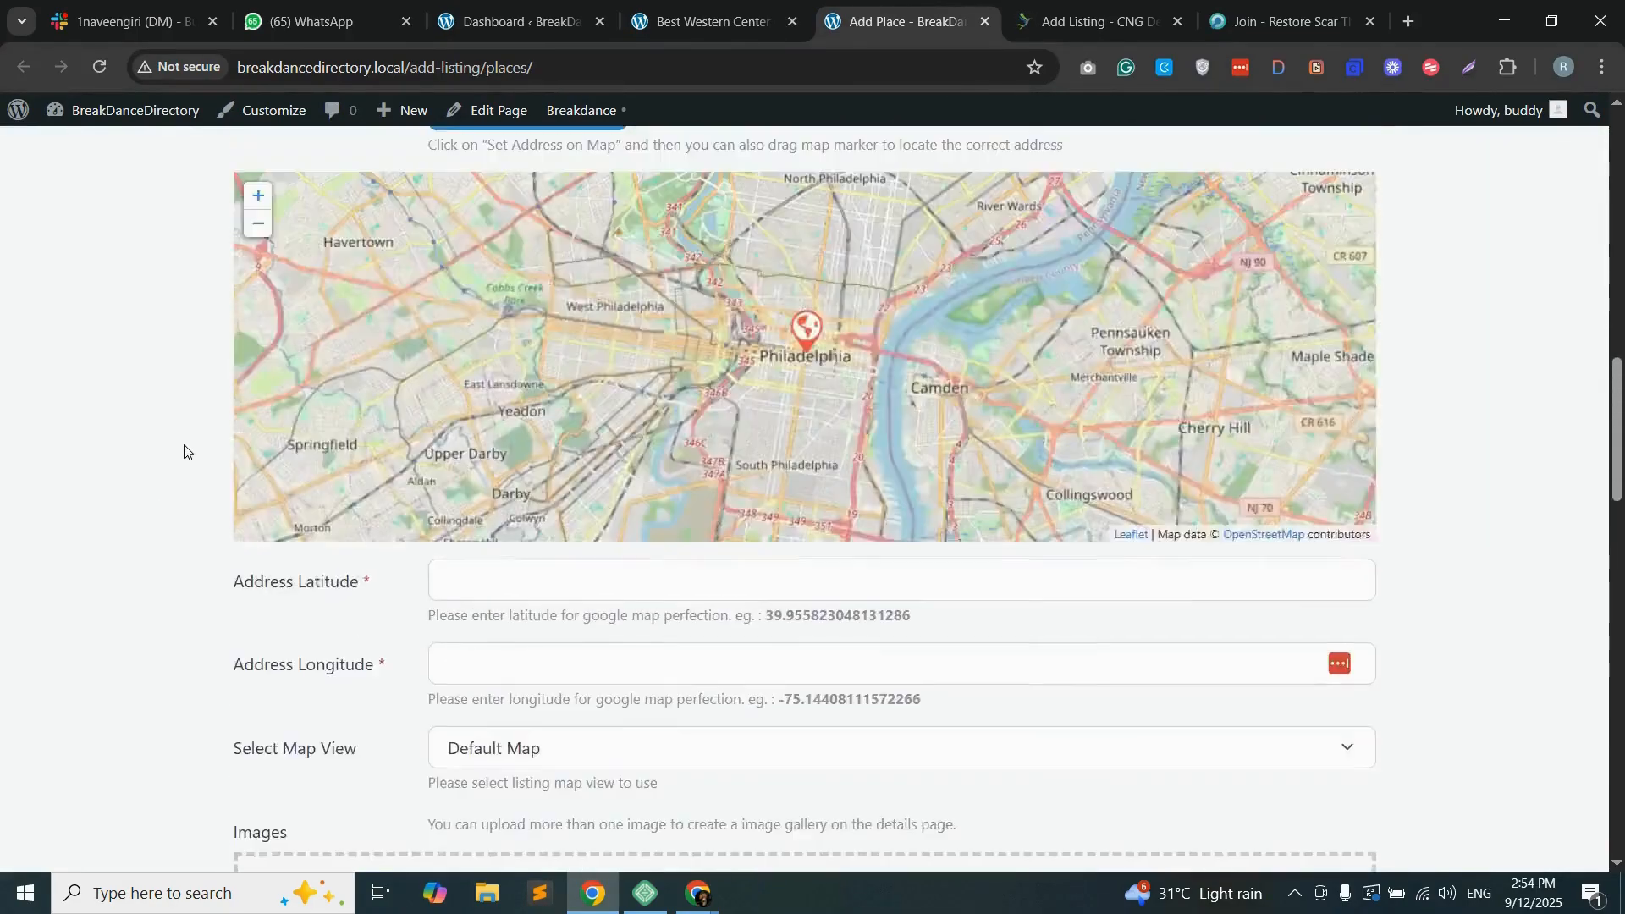
scroll(204, 491, "up", 7)
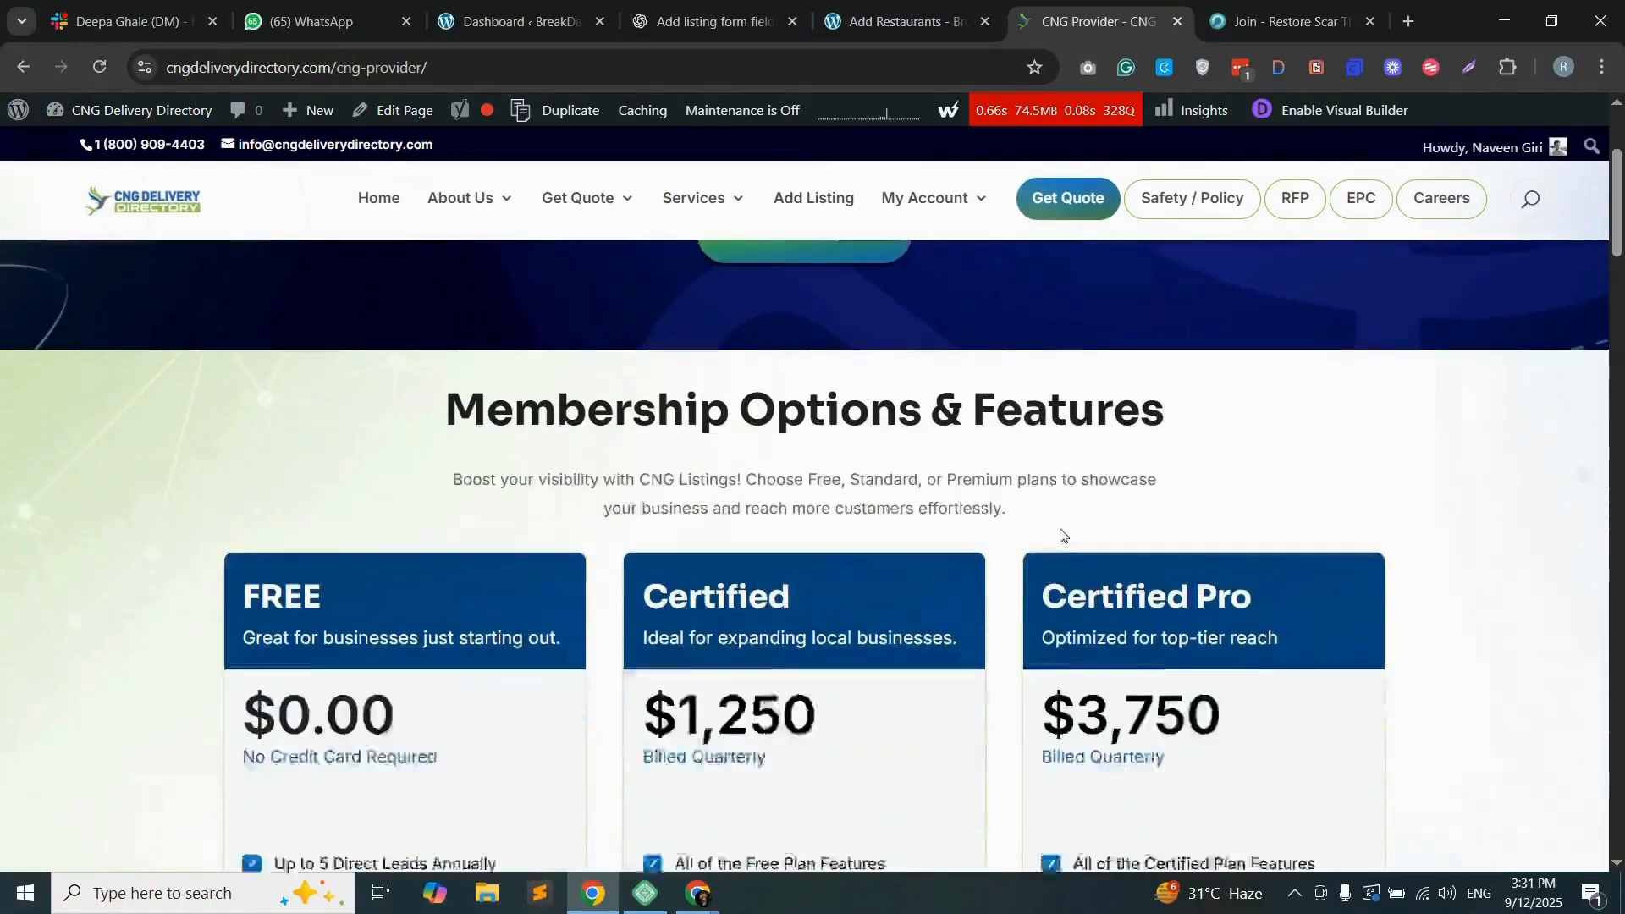
scroll(1062, 539, "down", 5)
scroll(1070, 542, "down", 15)
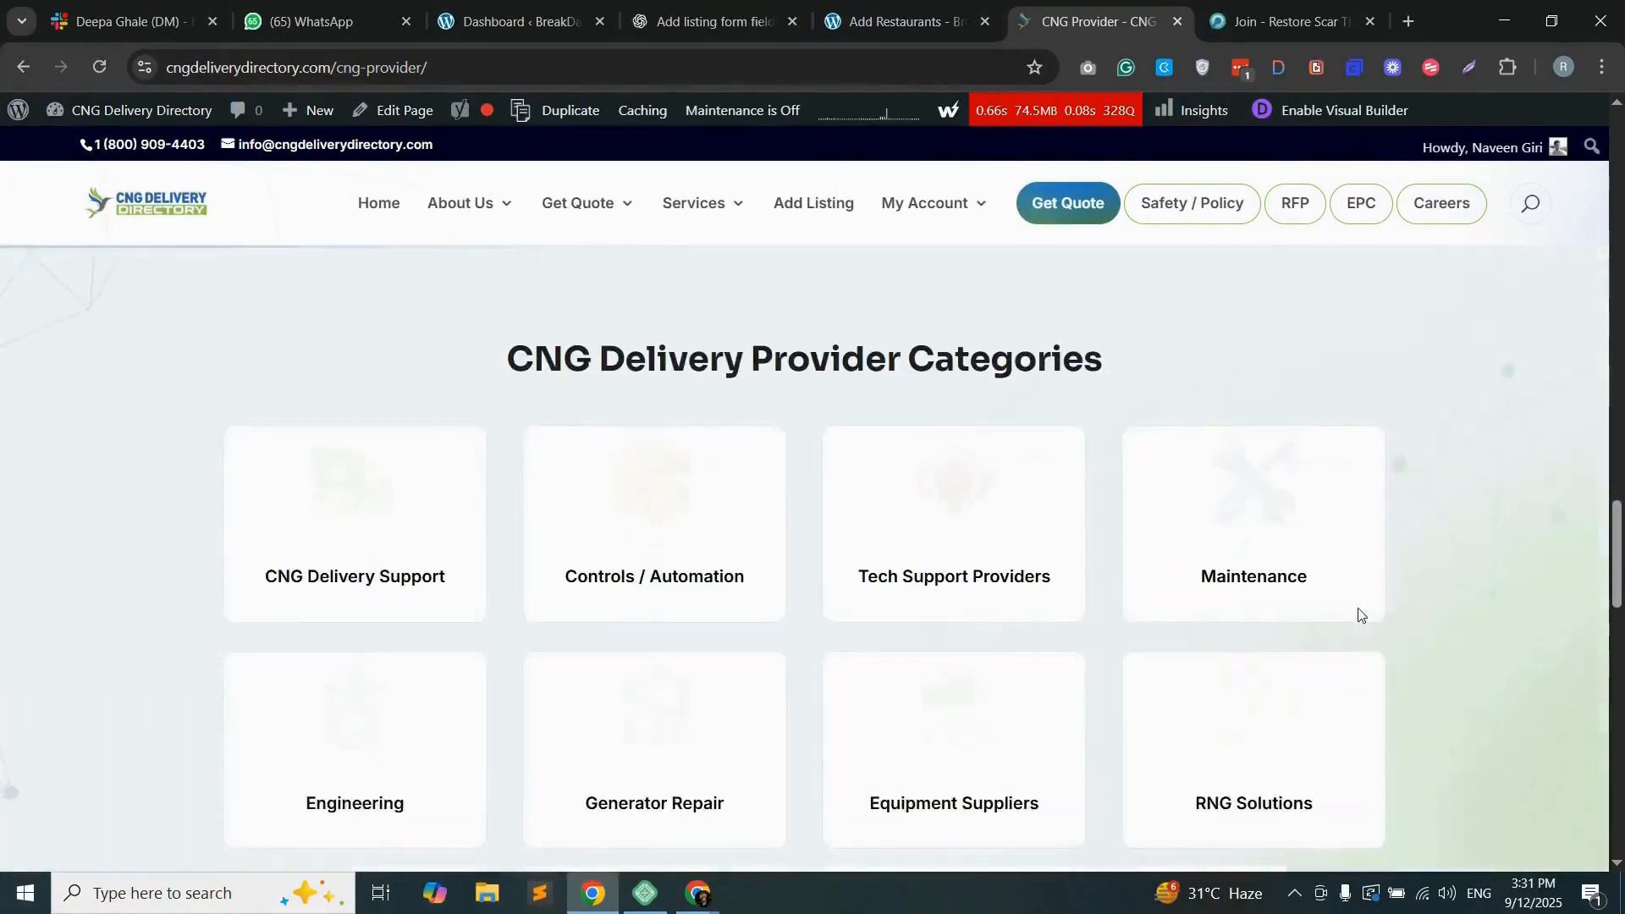
scroll(1358, 615, "down", 5)
scroll(1361, 611, "up", 20)
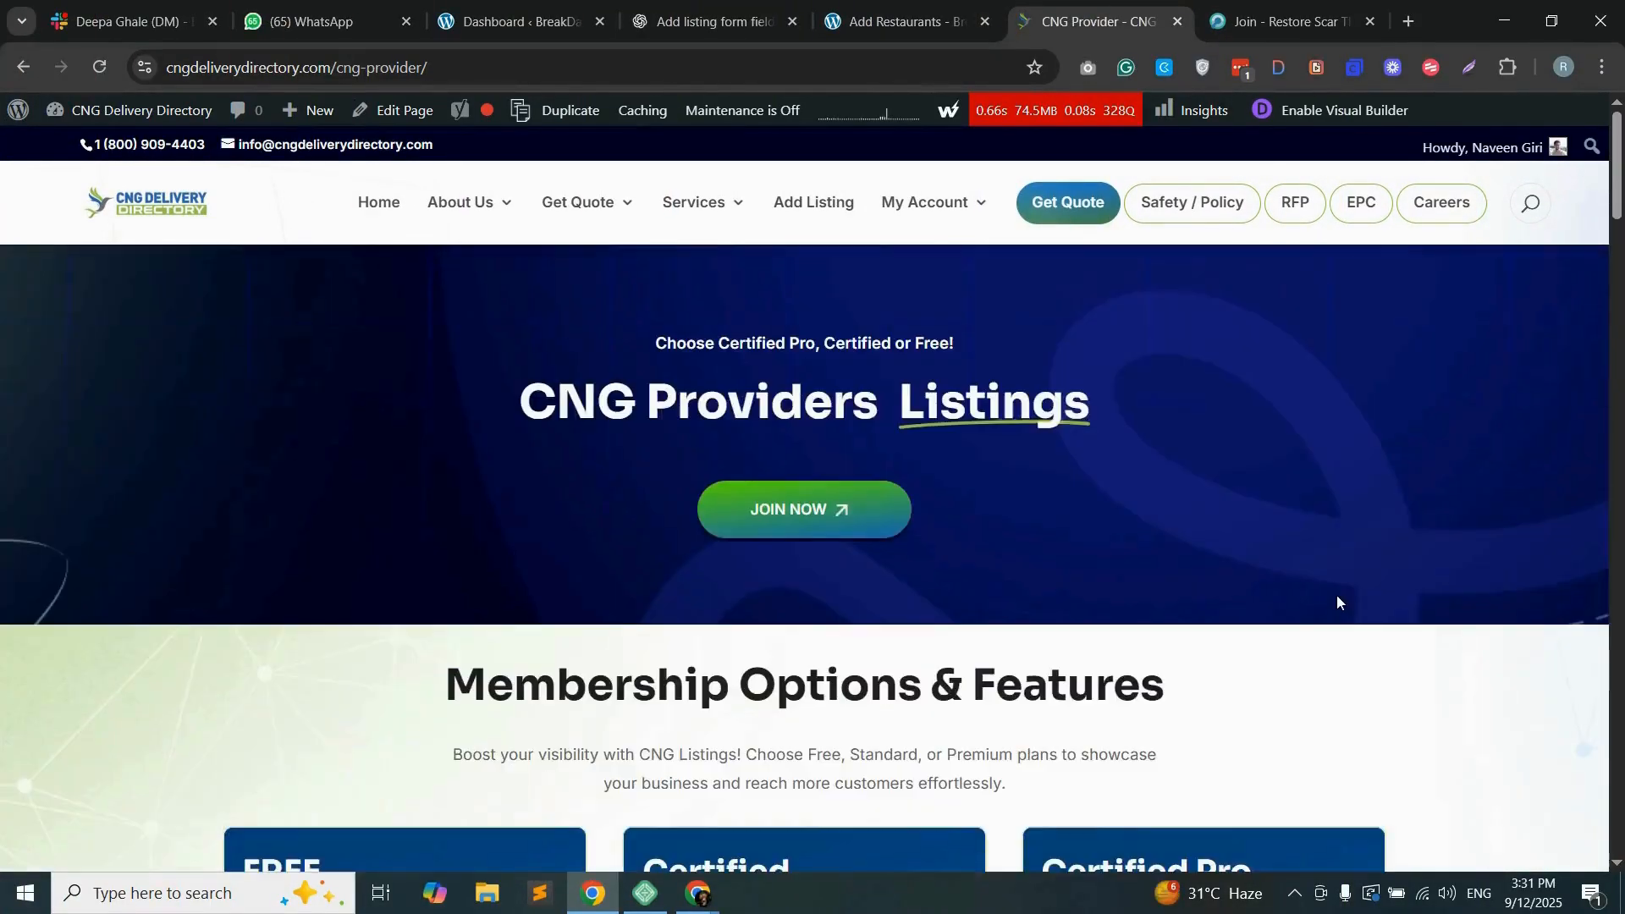
Step: Create a new WordPress page titled "Join" on the BreakDanceDirectory site and publish it
left_click(525, 19)
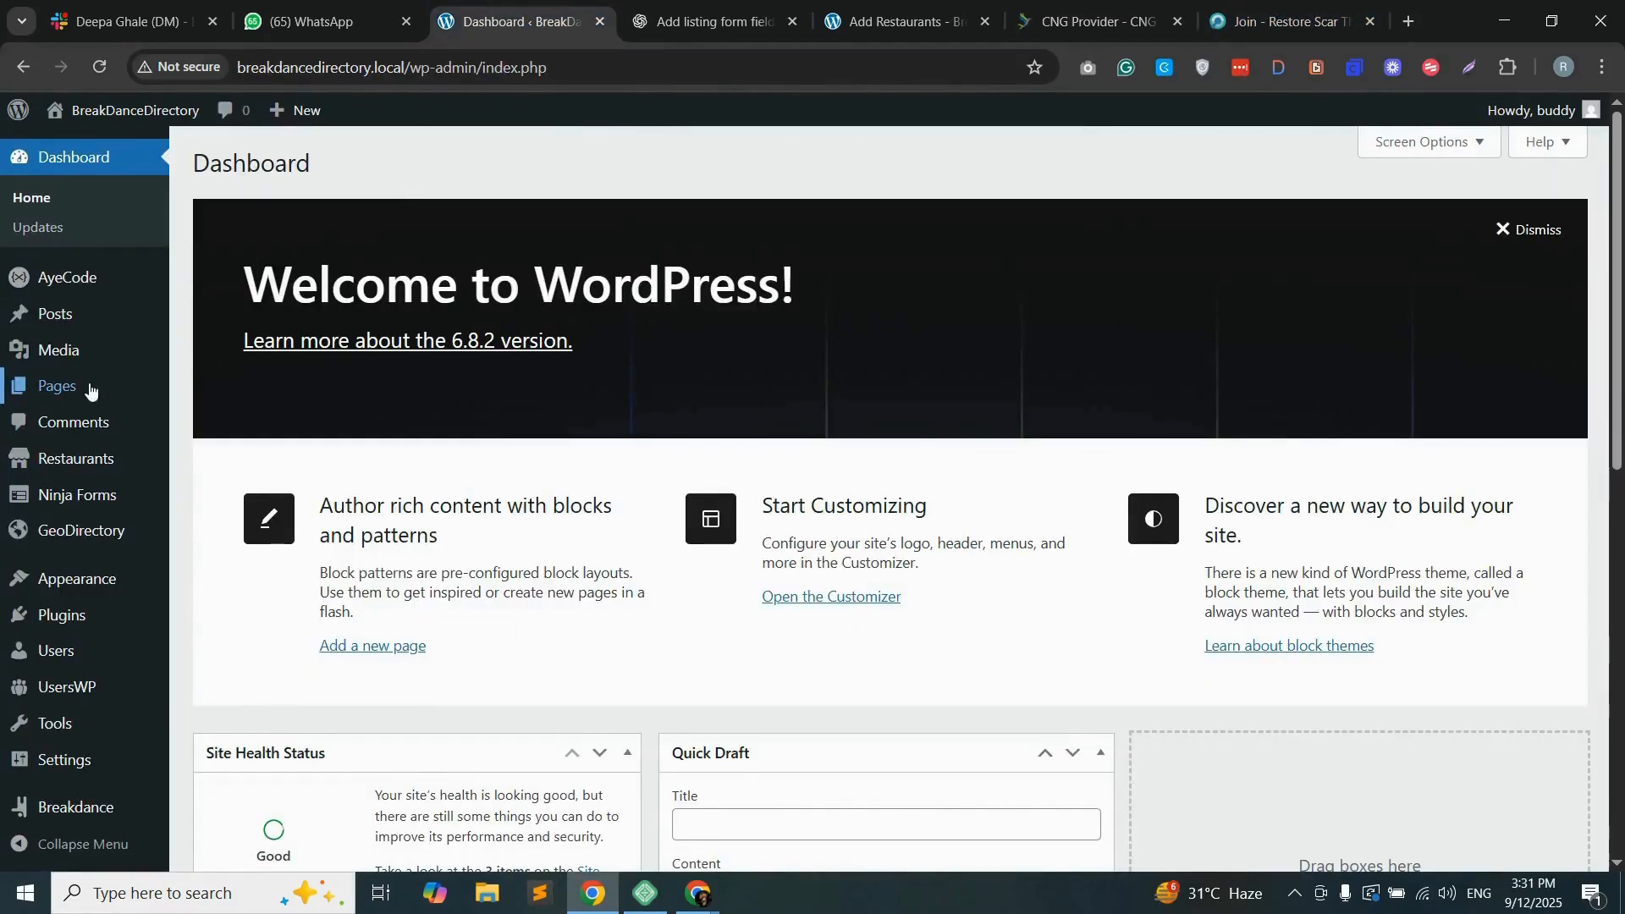
mouse_move(91, 390)
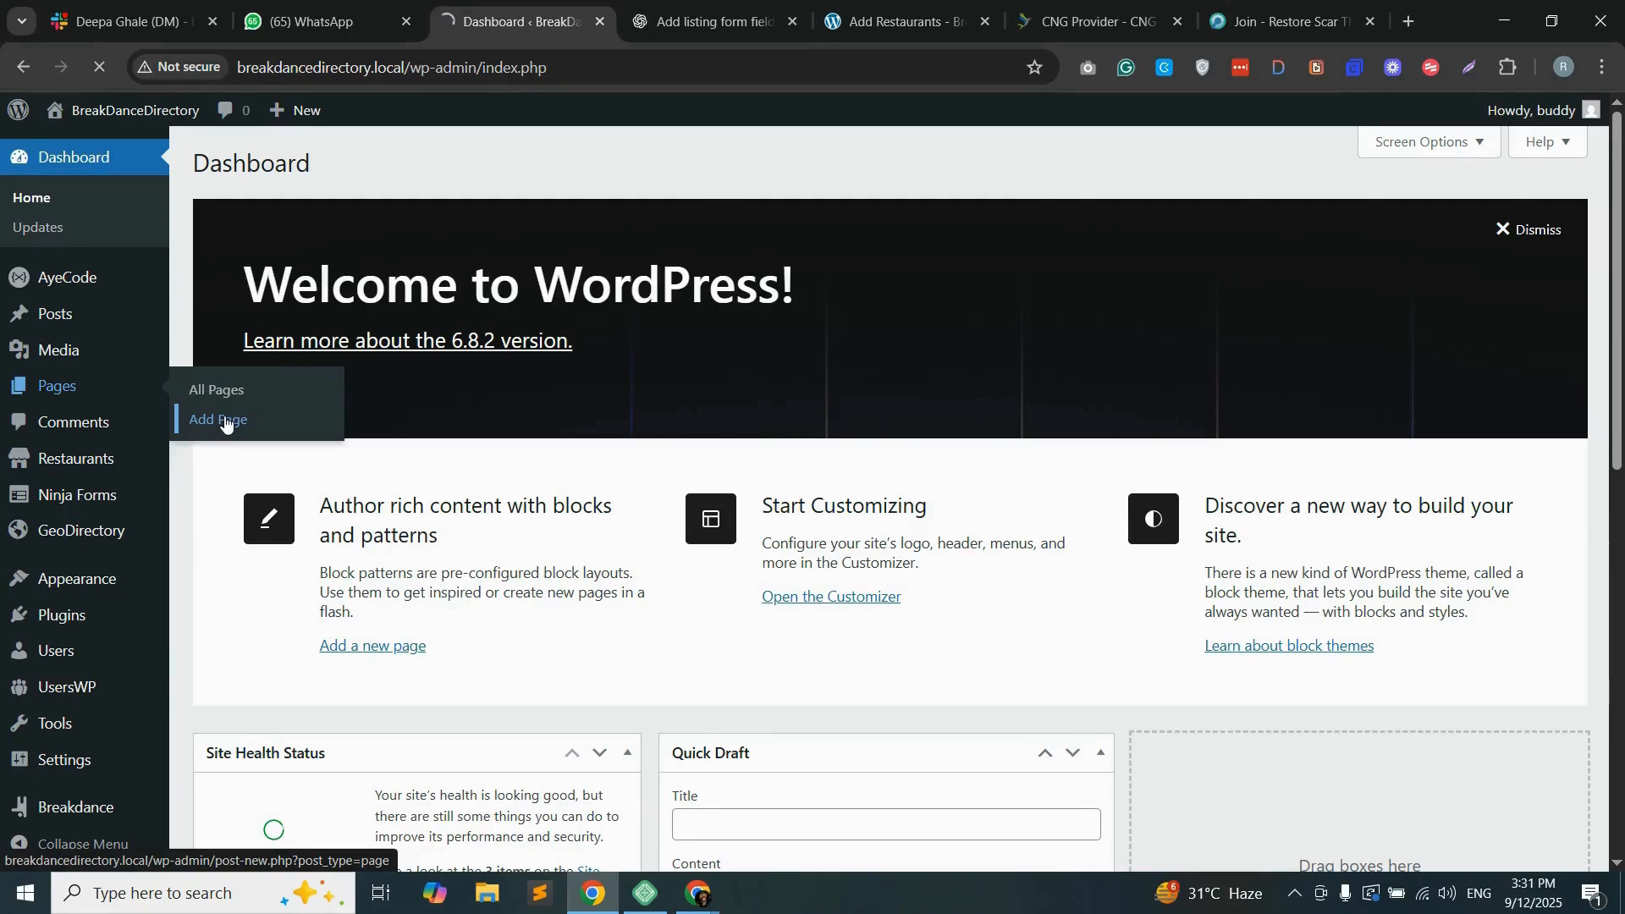
type("Join")
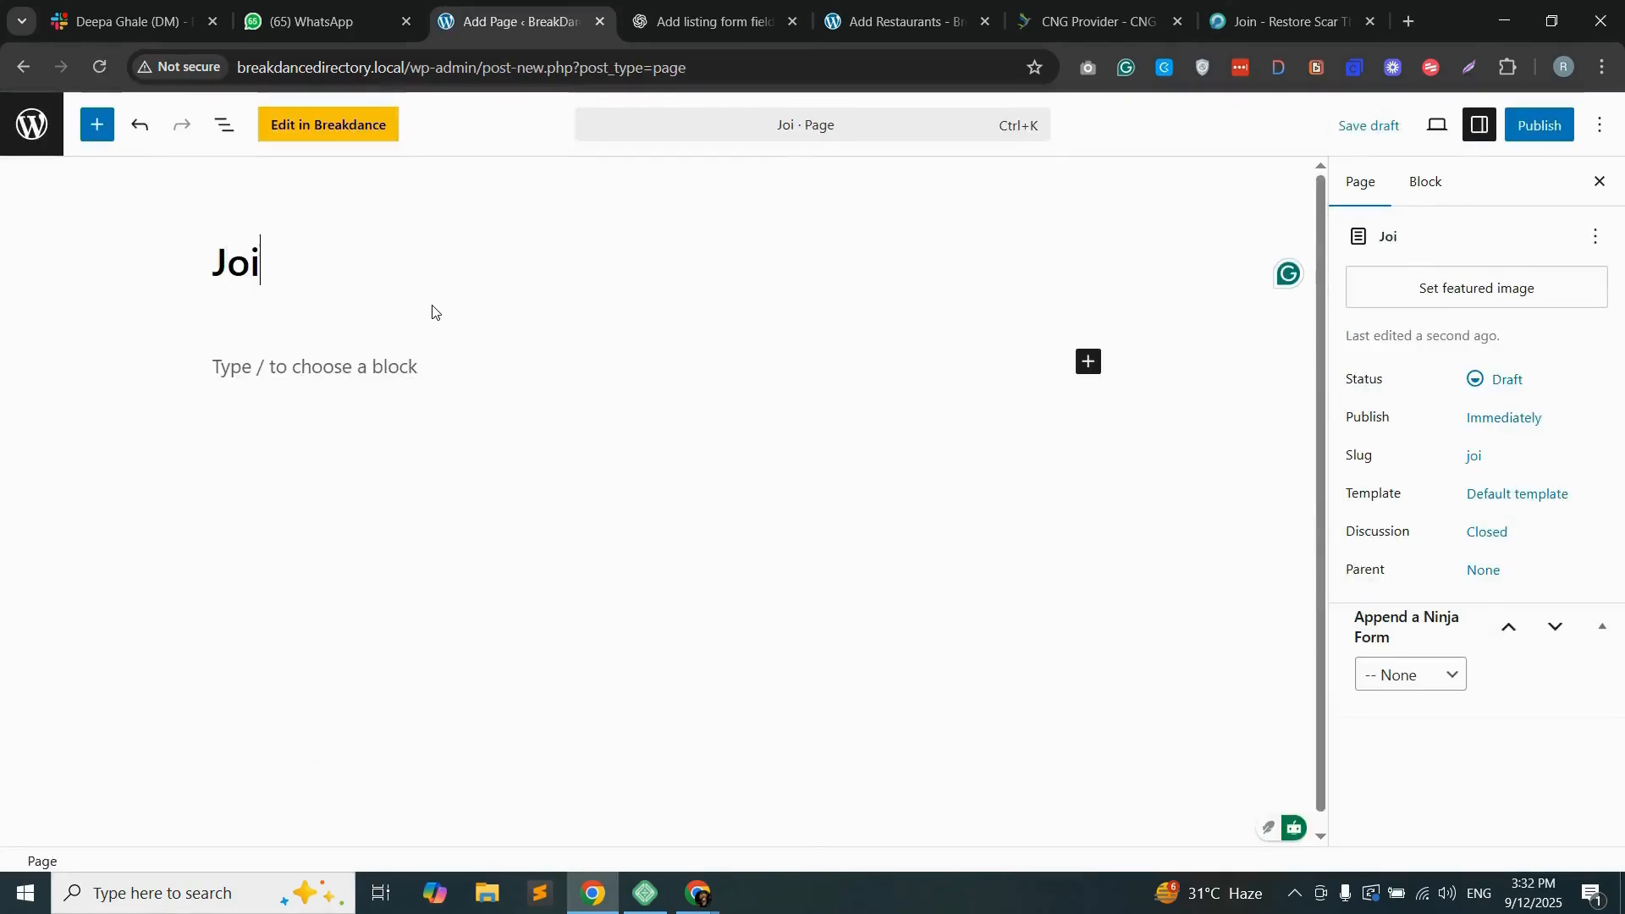
left_click(1539, 127)
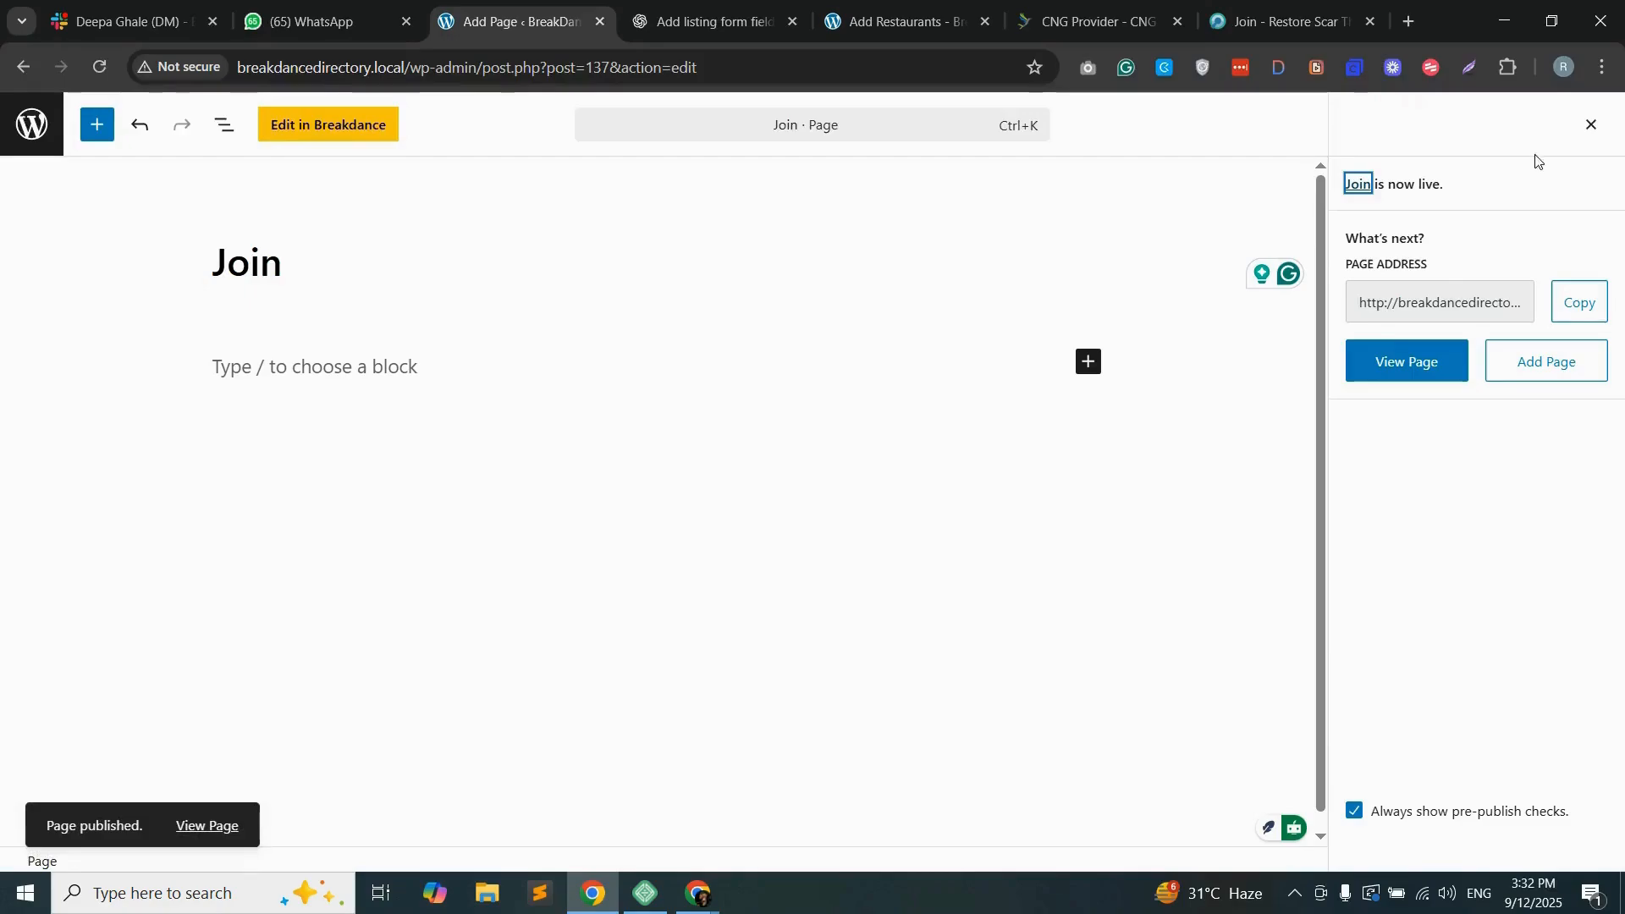
Step: Edit the Join page in Breakdance and add a heading reading "Join our Restaurant listing site today"
left_click(334, 127)
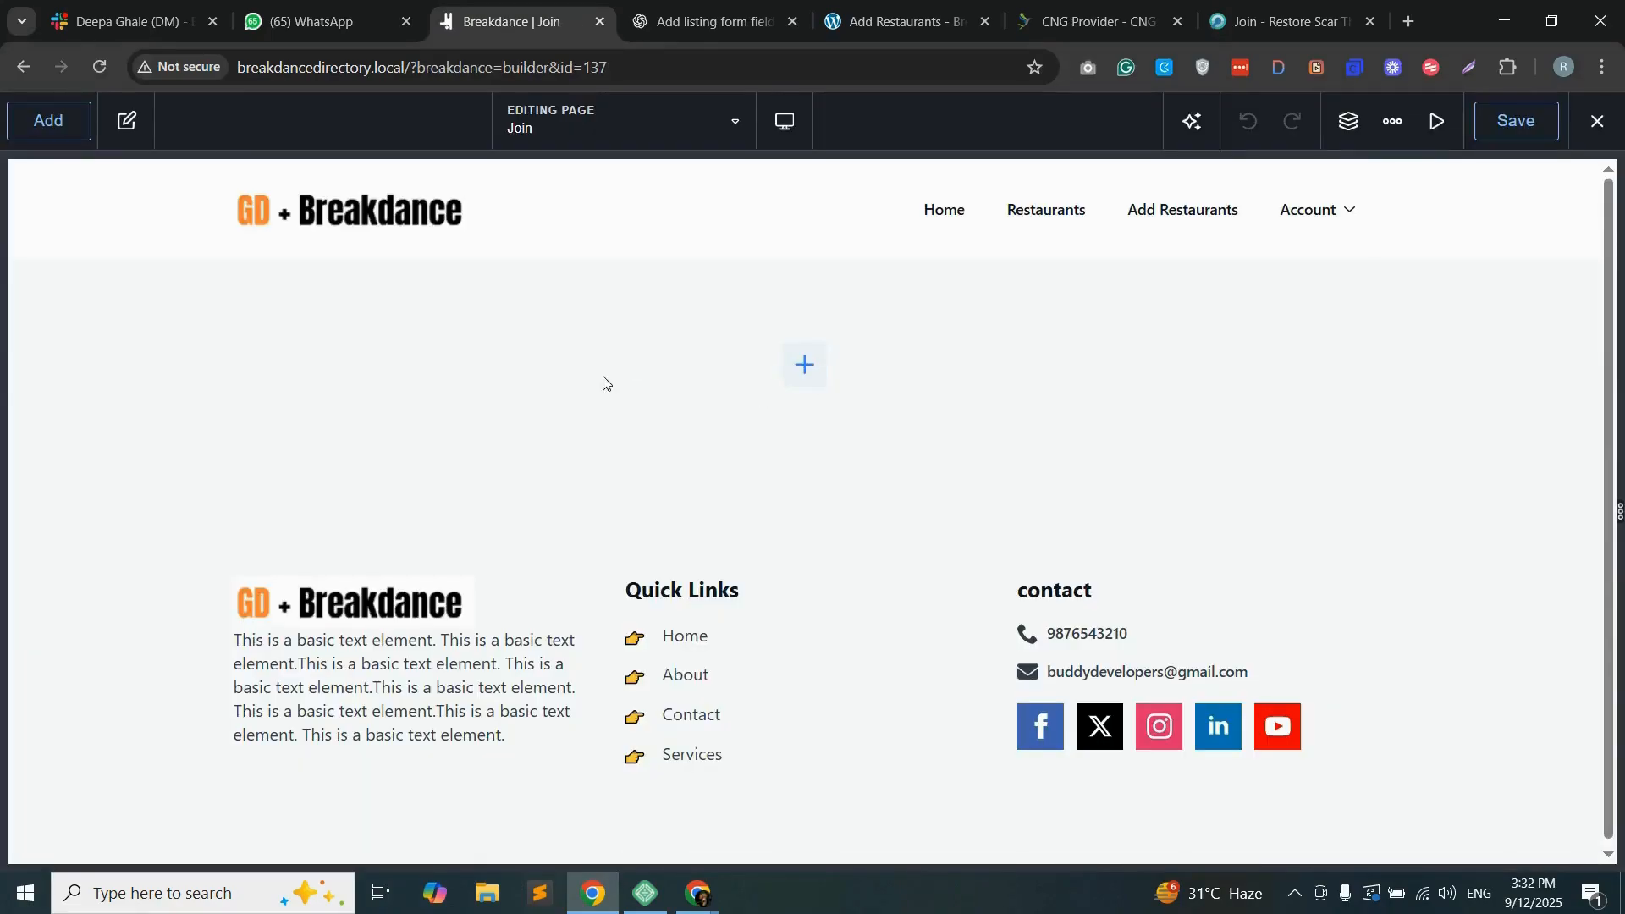
left_click(805, 365)
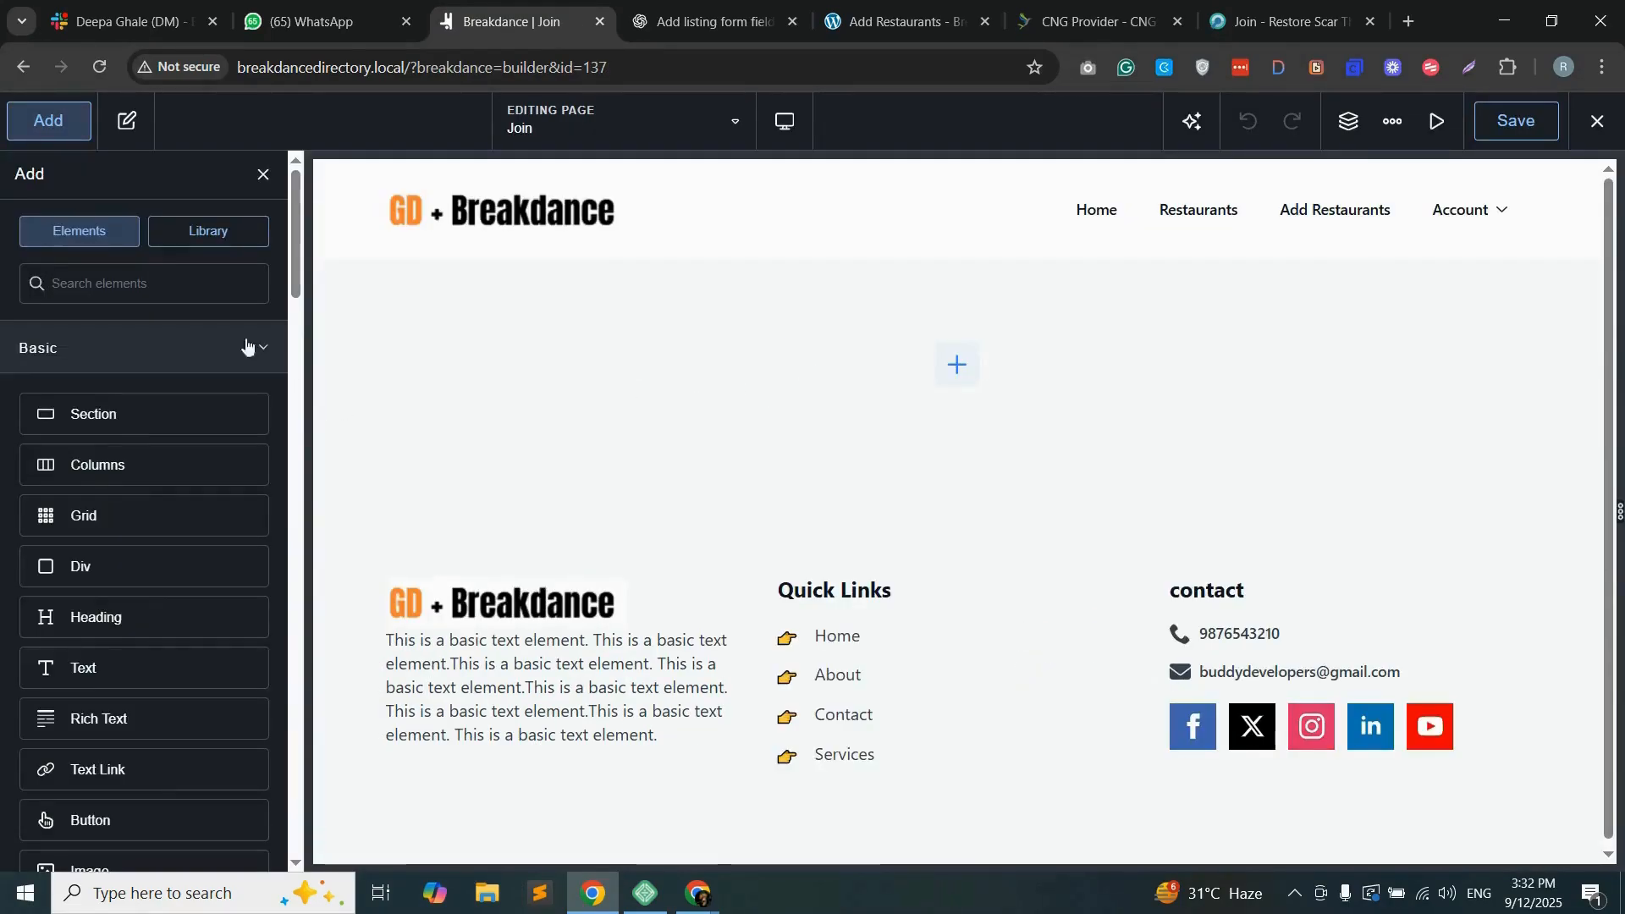
scroll(157, 546, "down", 15)
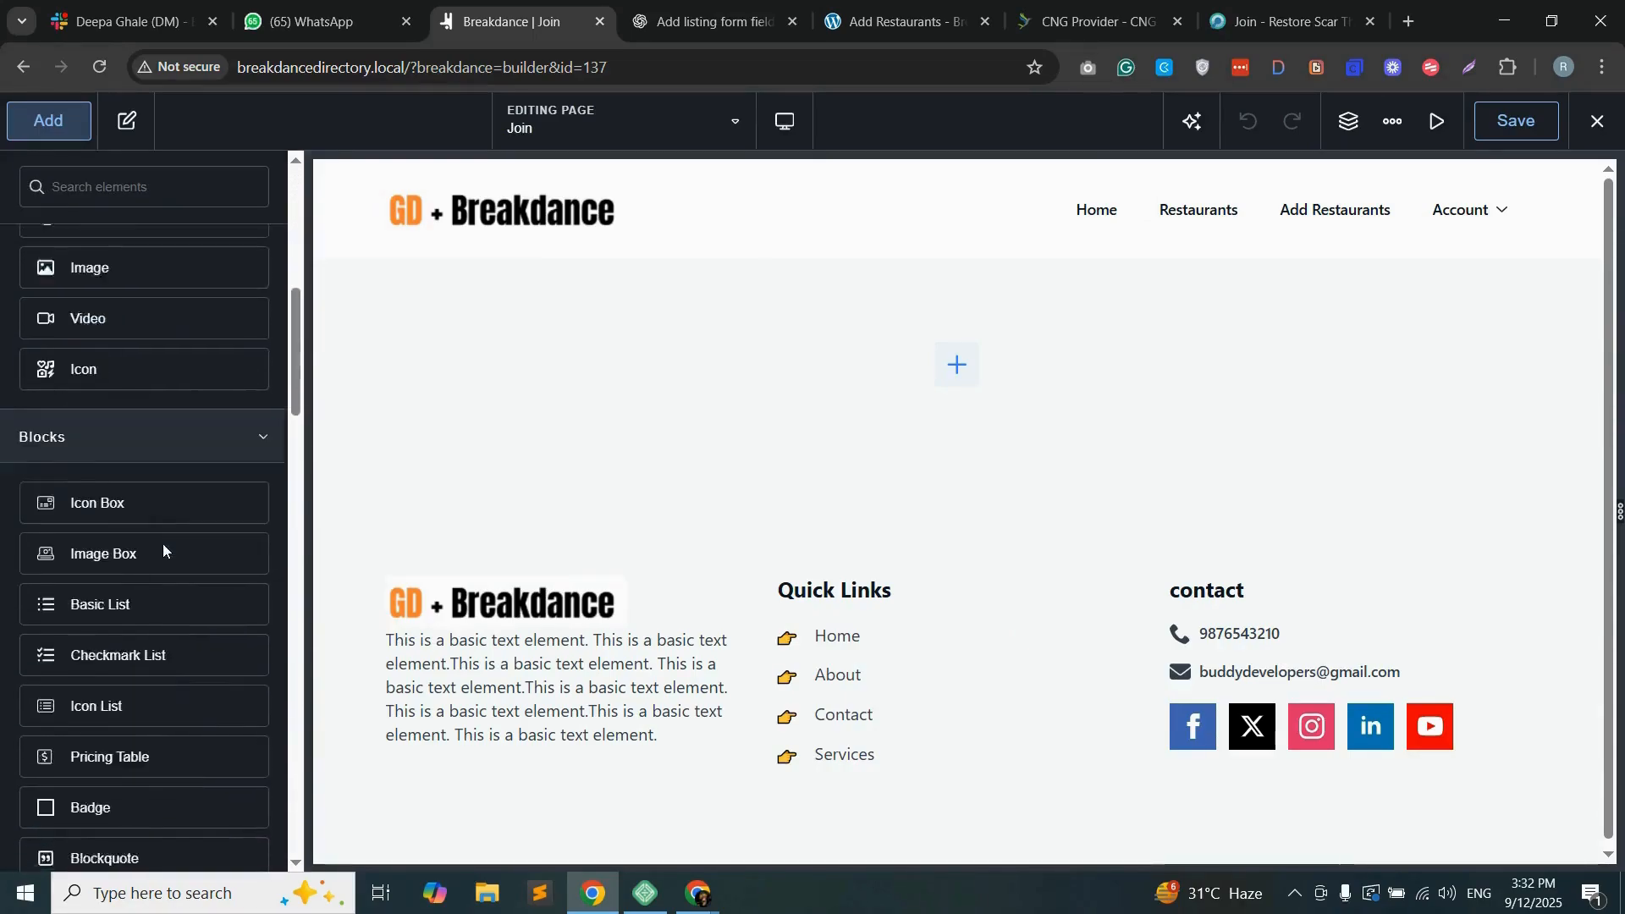
scroll(161, 546, "up", 15)
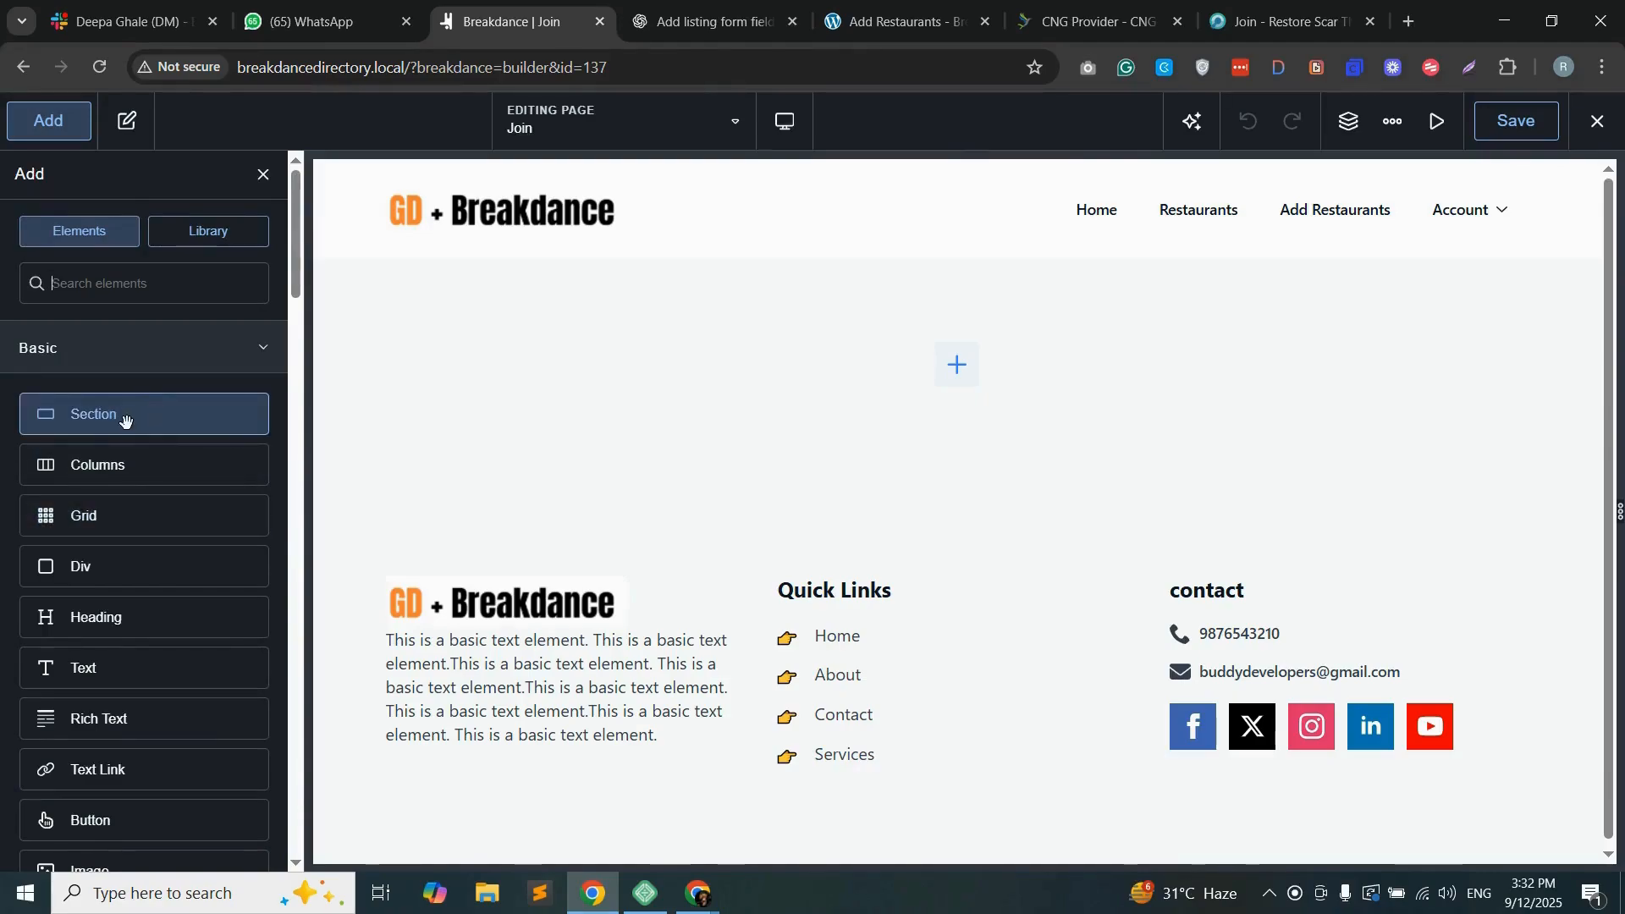
left_click_drag(127, 617, 950, 551)
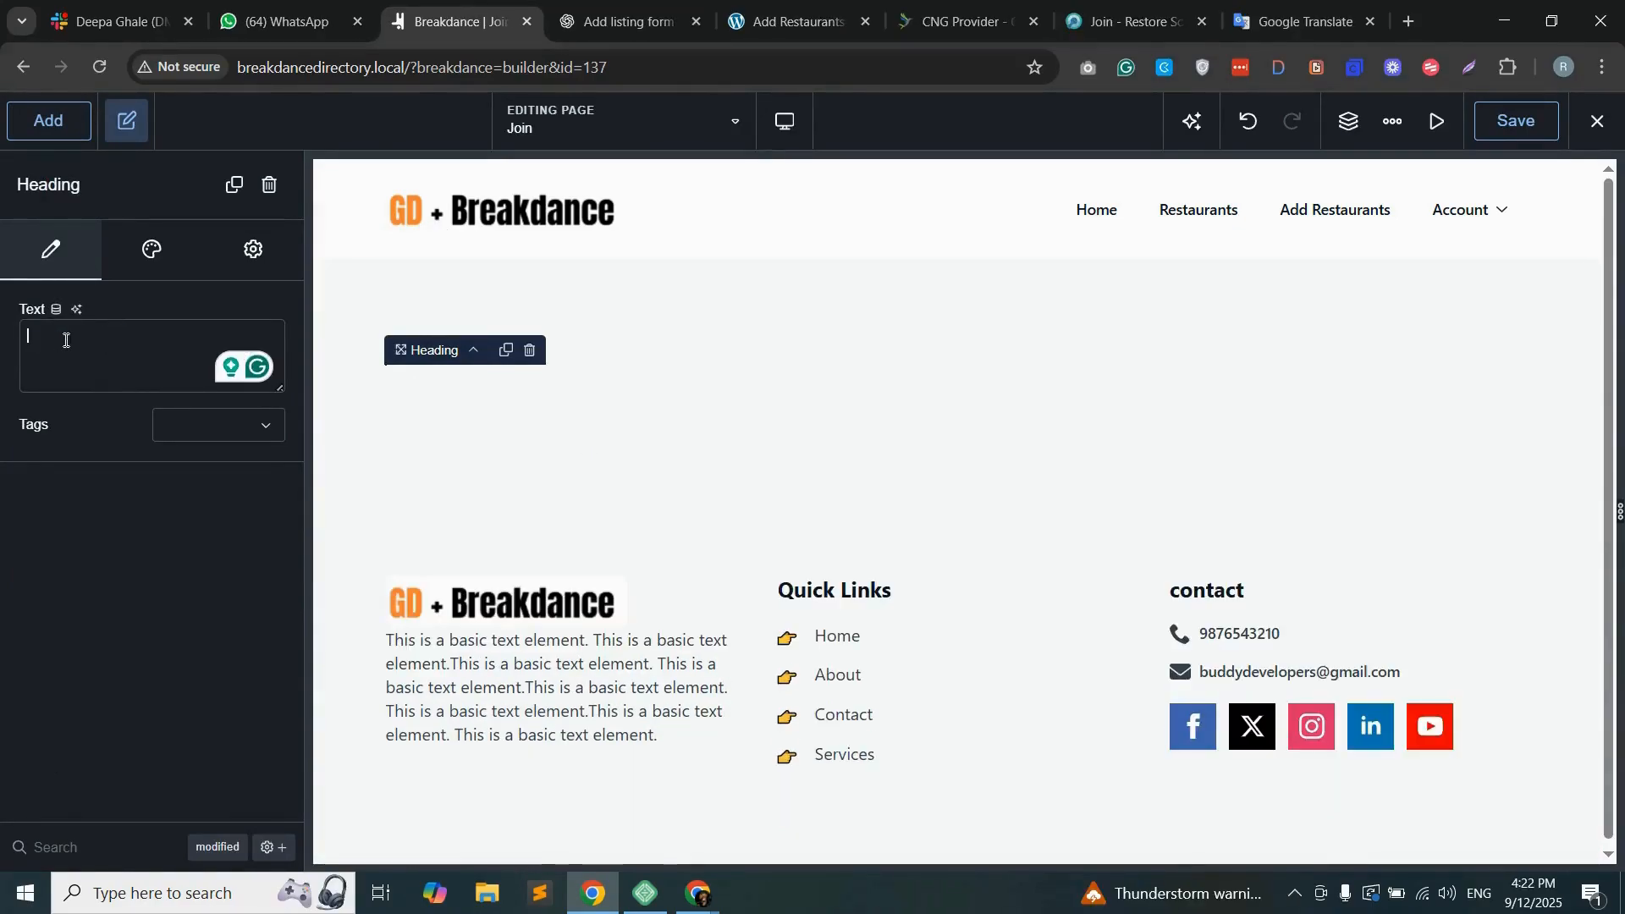
type("Join our Restaurant listing site today")
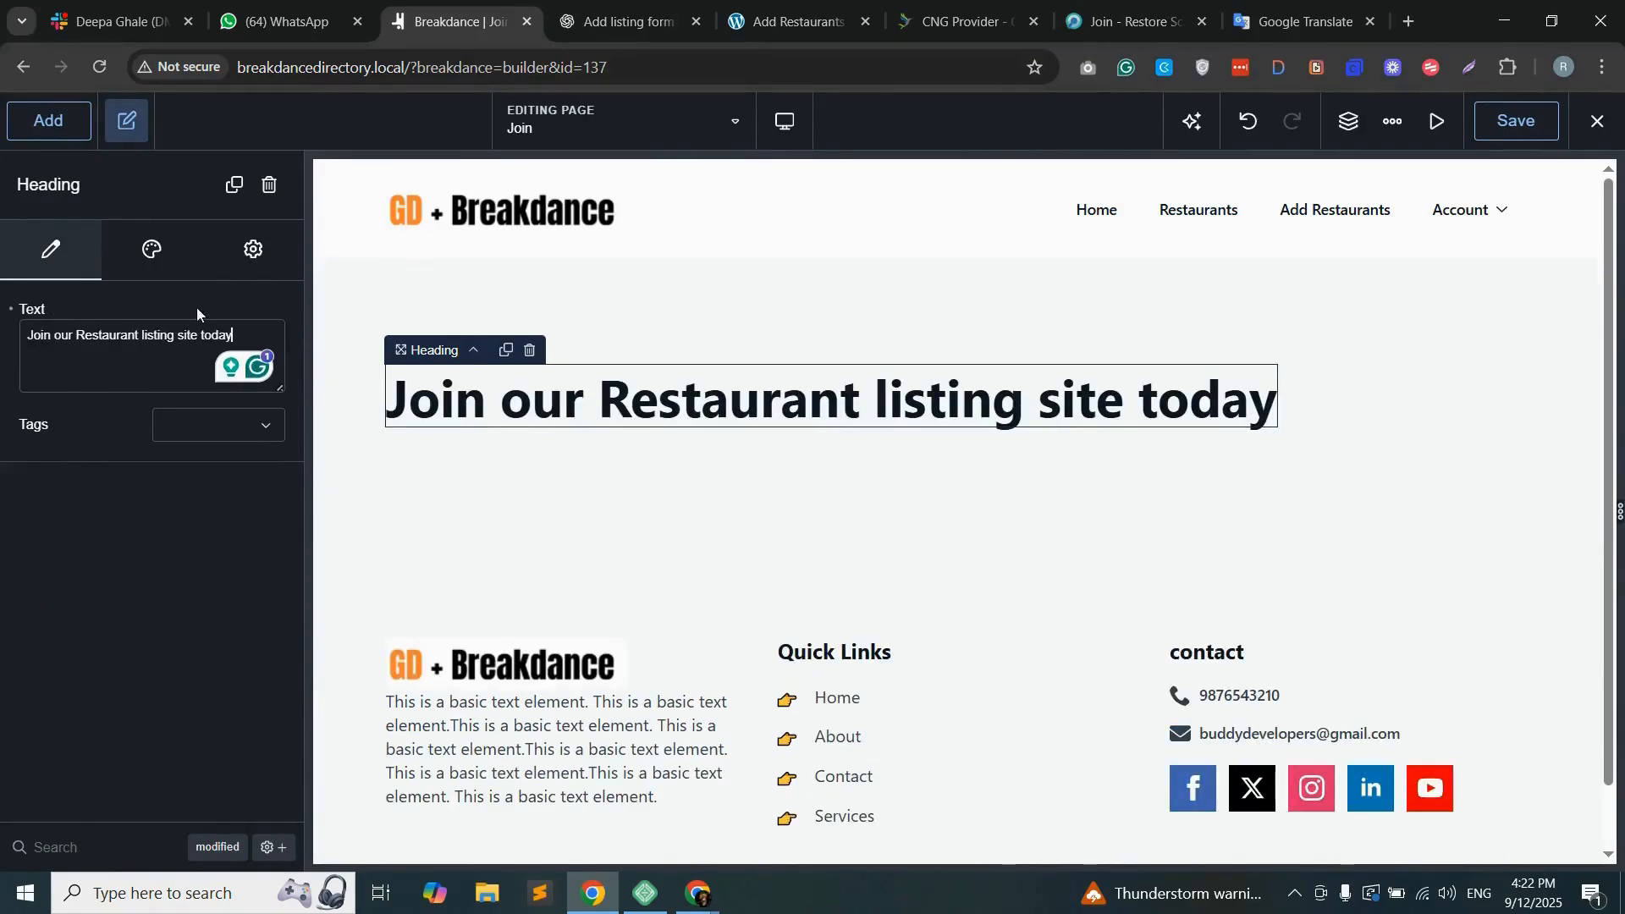
Step: Set the heading's typography alignment to centre
left_click(153, 256)
left_click(121, 376)
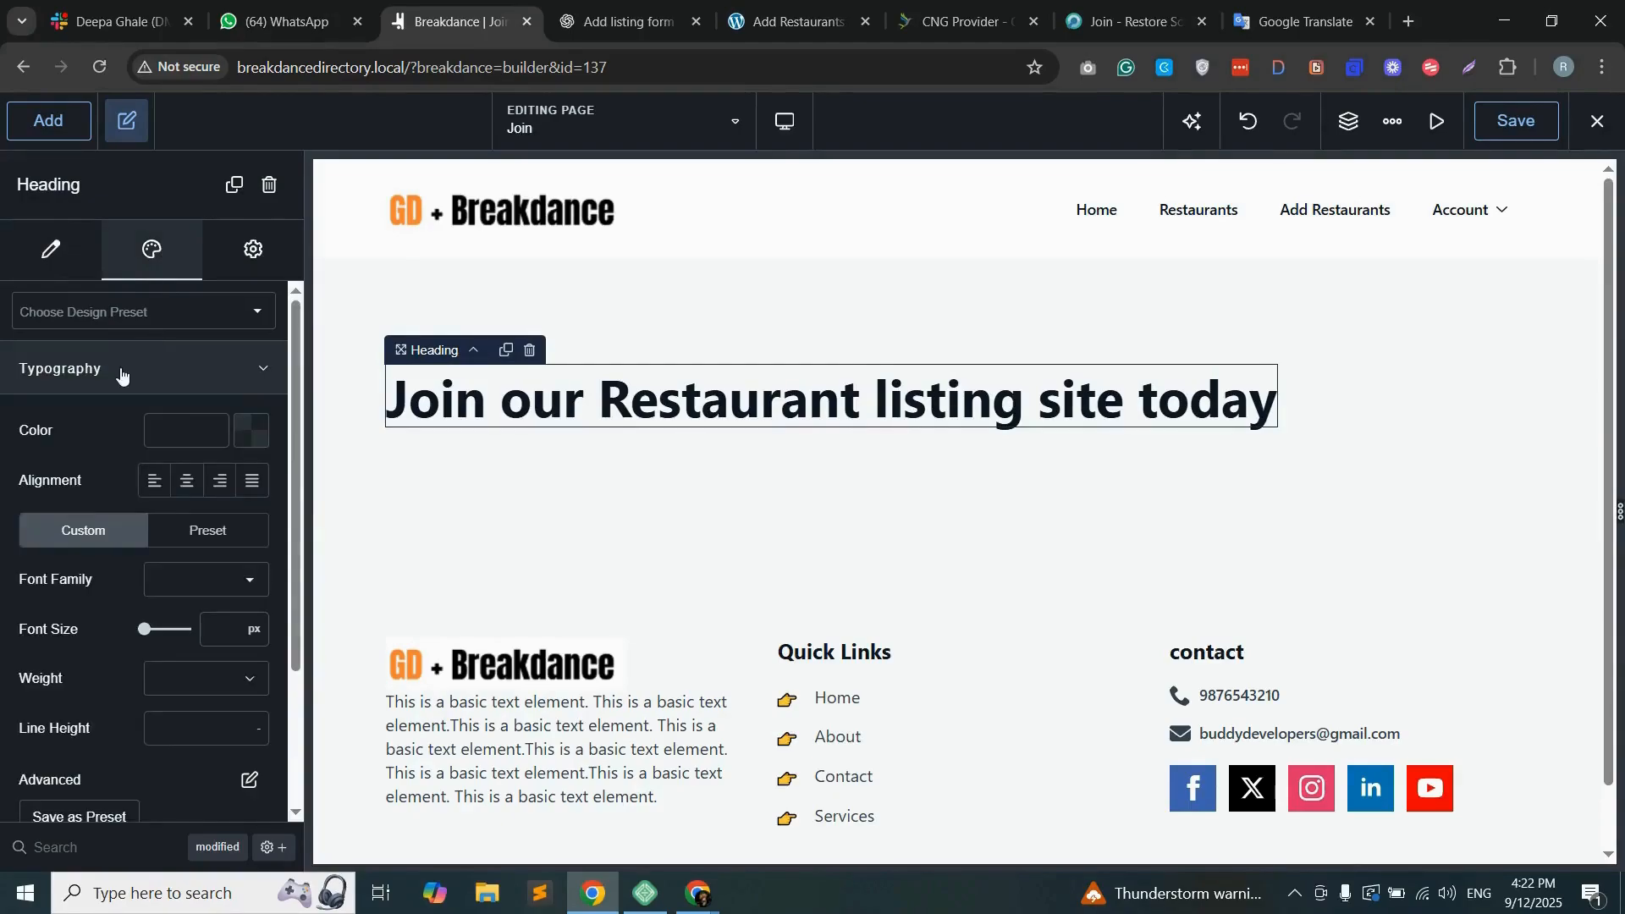
left_click(188, 489)
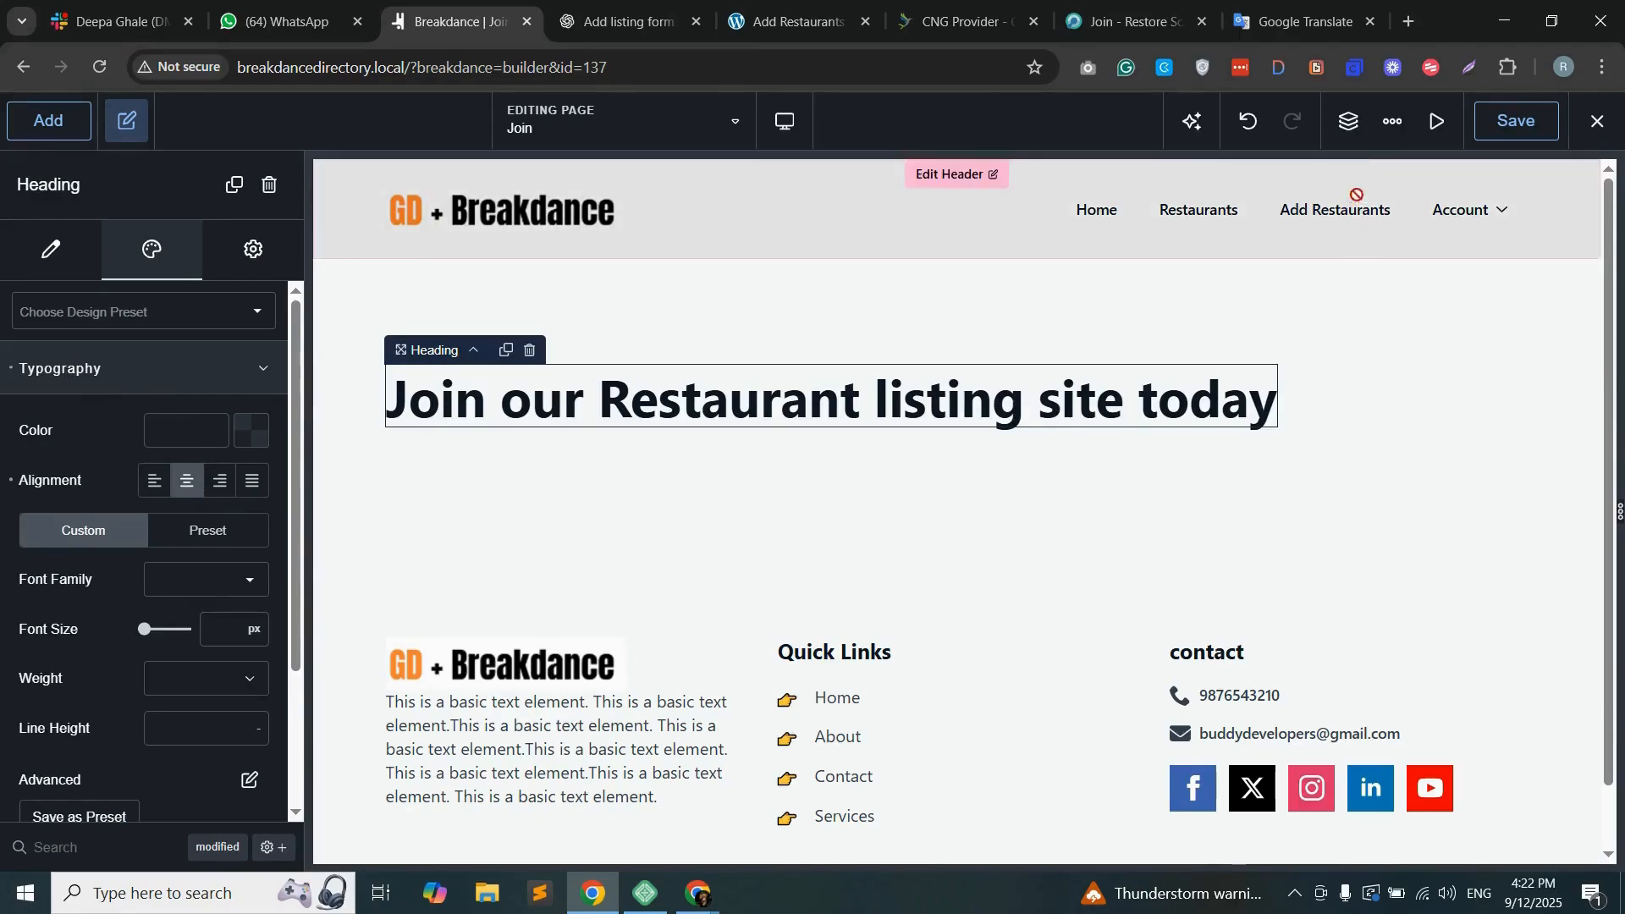
Step: Give the section containing the heading an orange #DA782E background and align its contents to the horizontal centre
left_click(1352, 124)
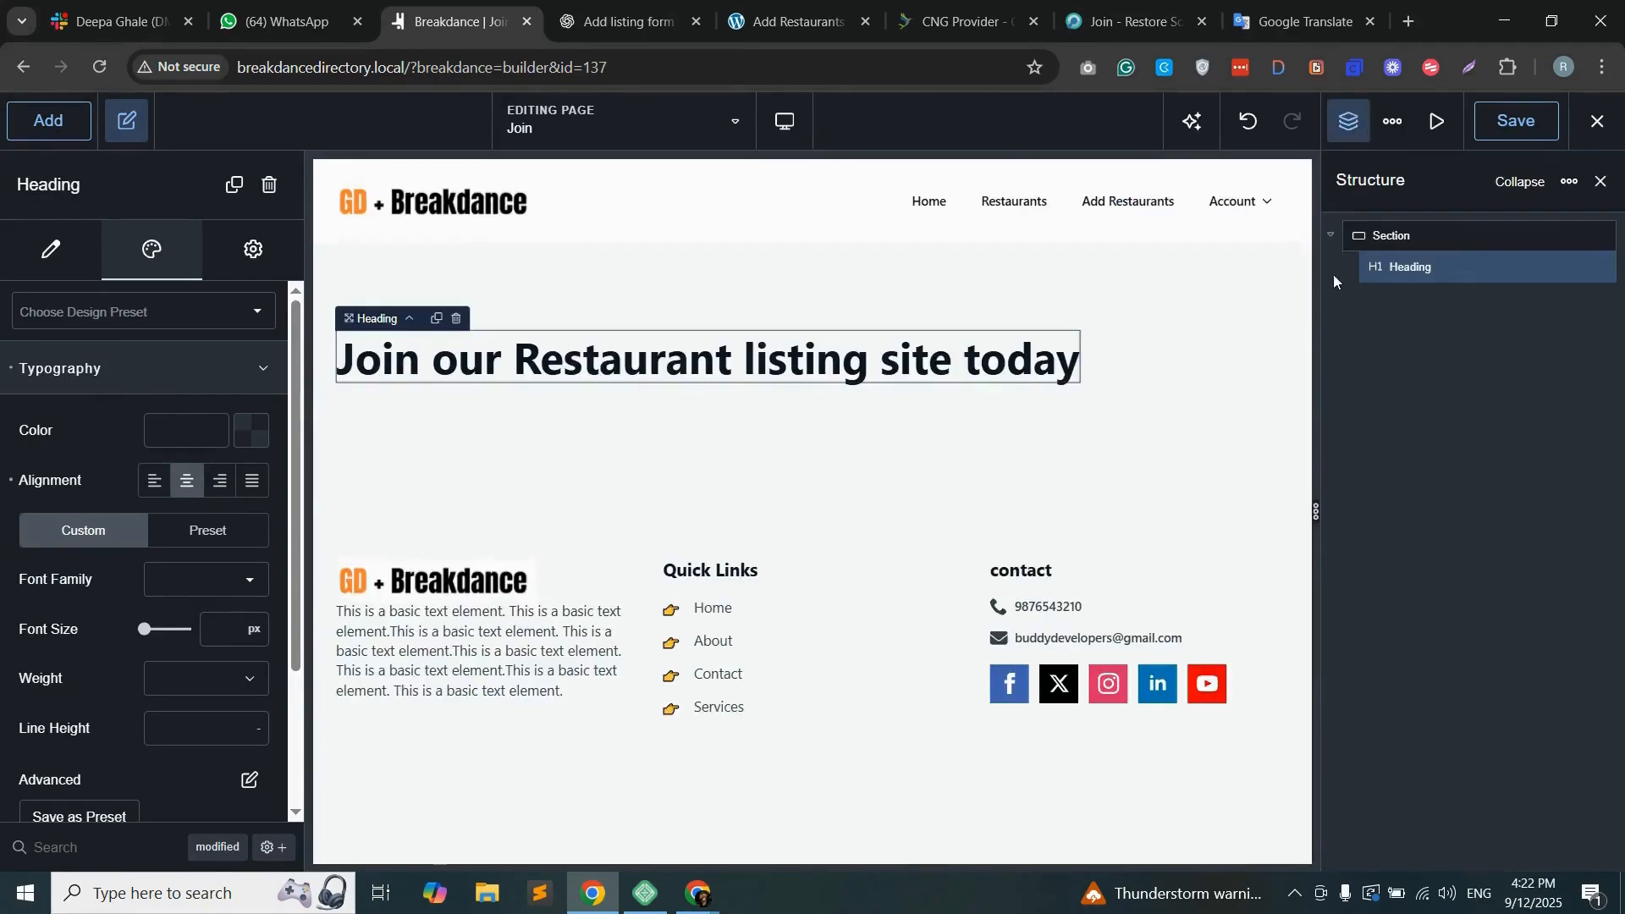
left_click(1444, 241)
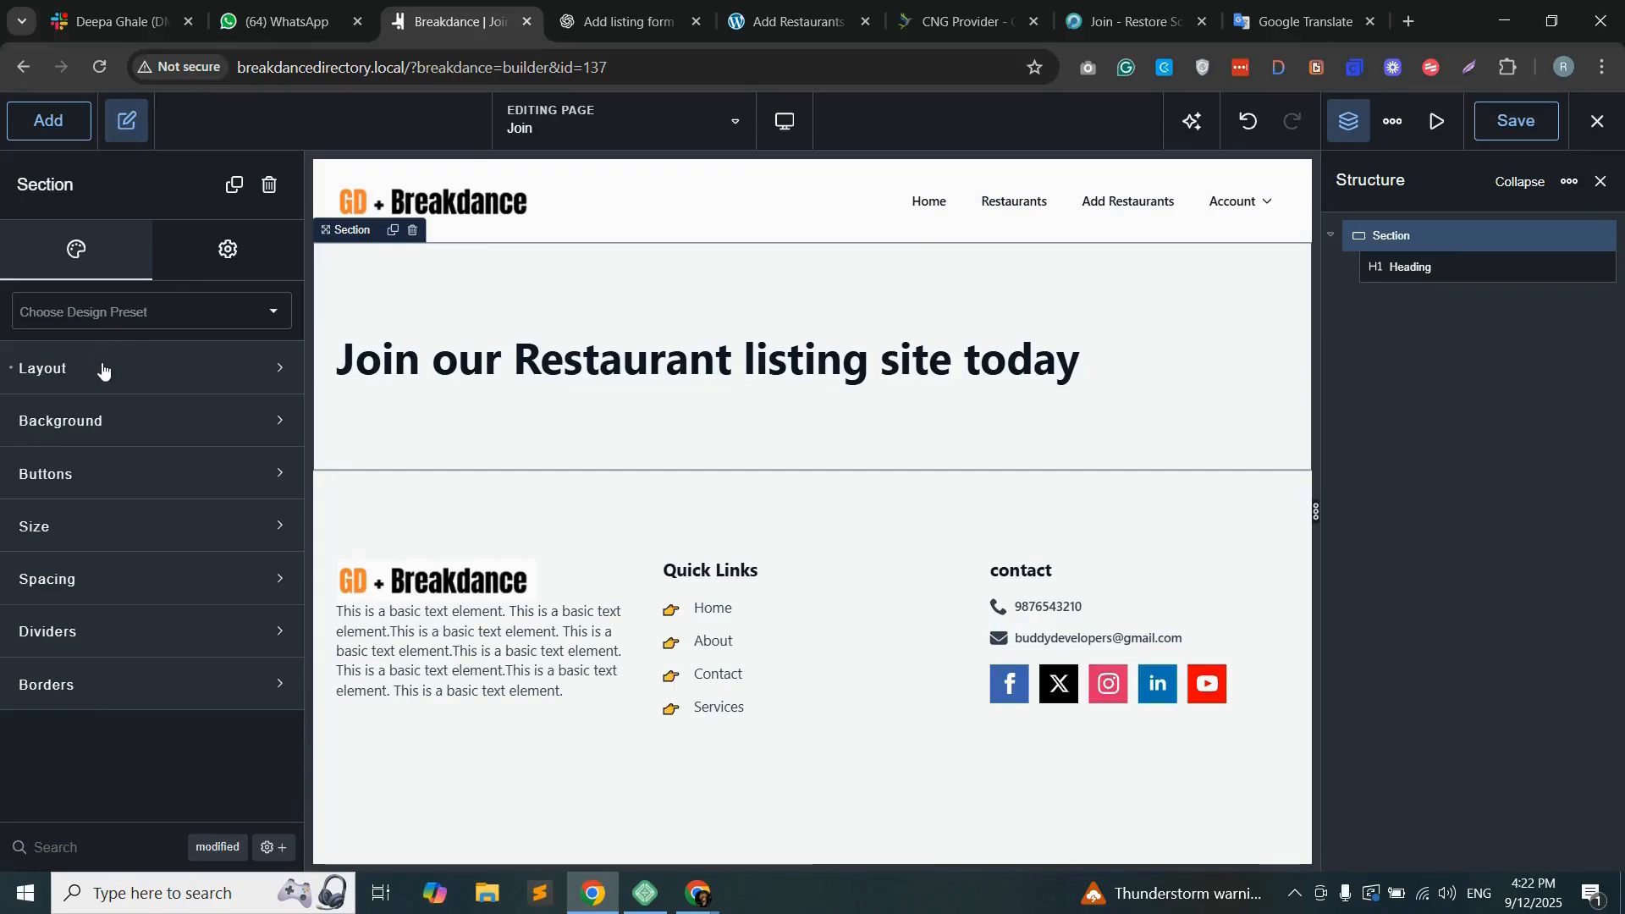
left_click(153, 436)
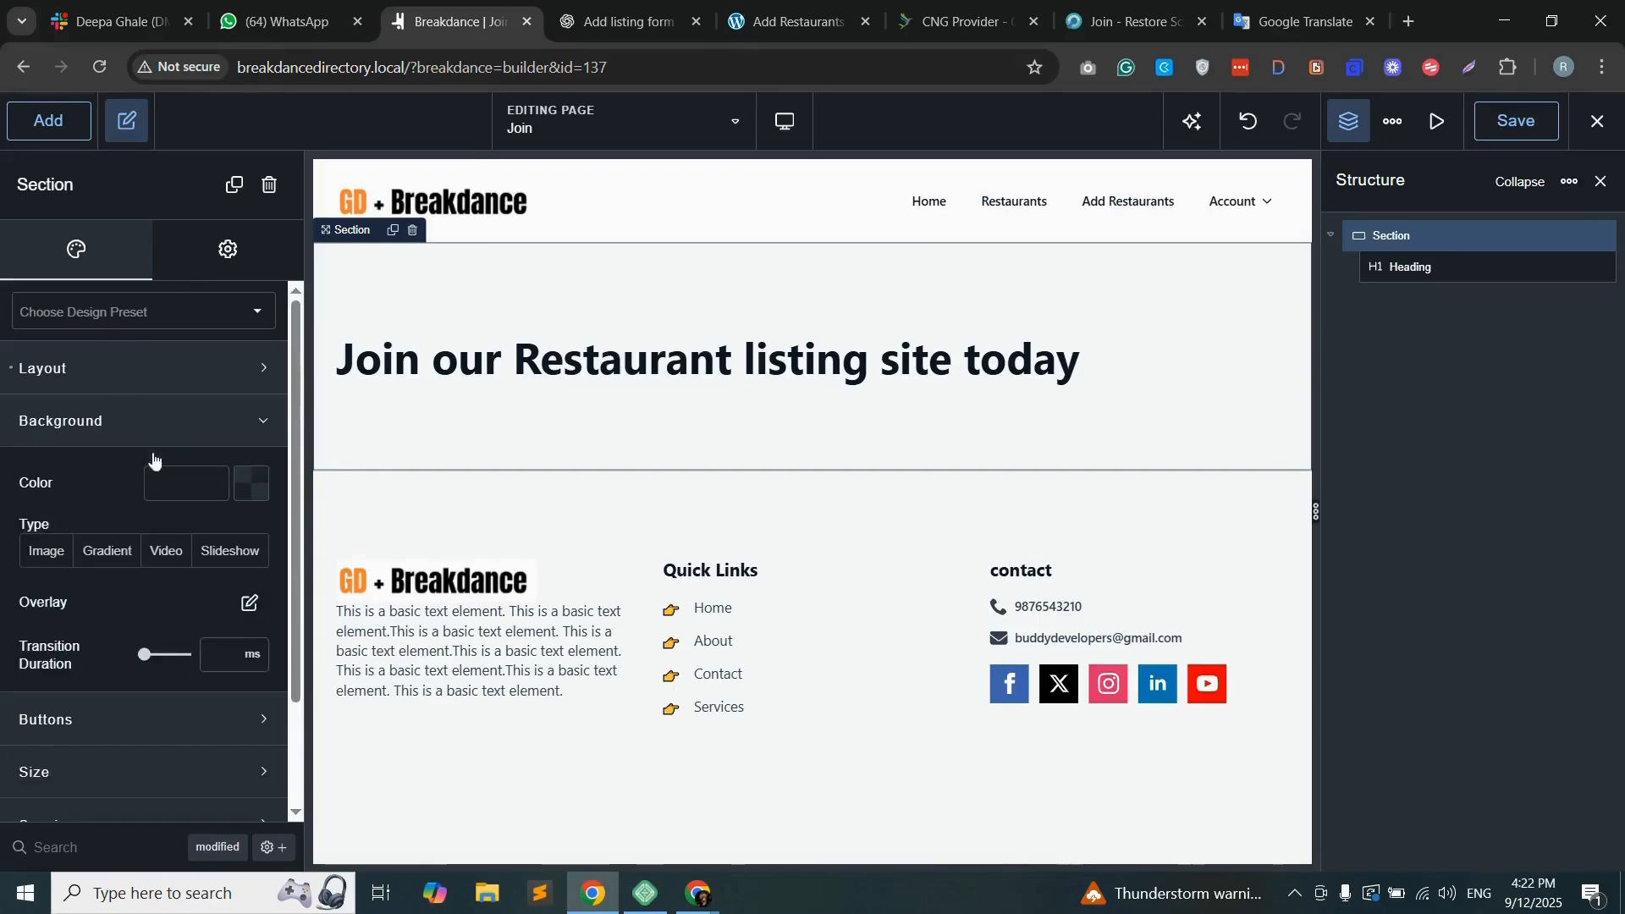
left_click(245, 495)
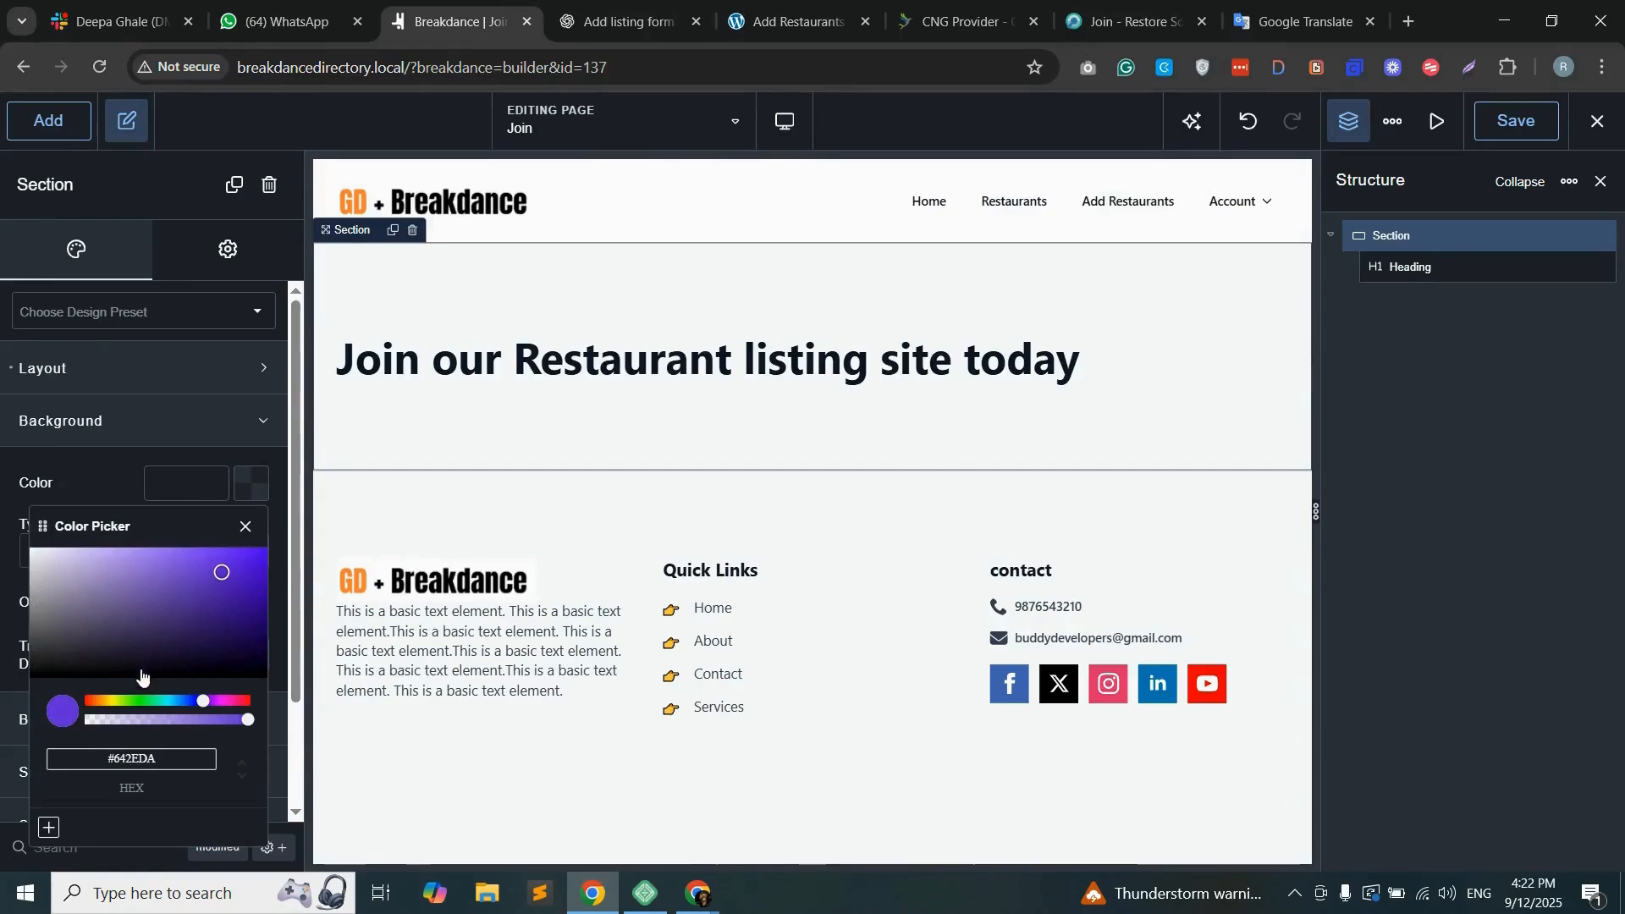
left_click_drag(201, 706, 98, 703)
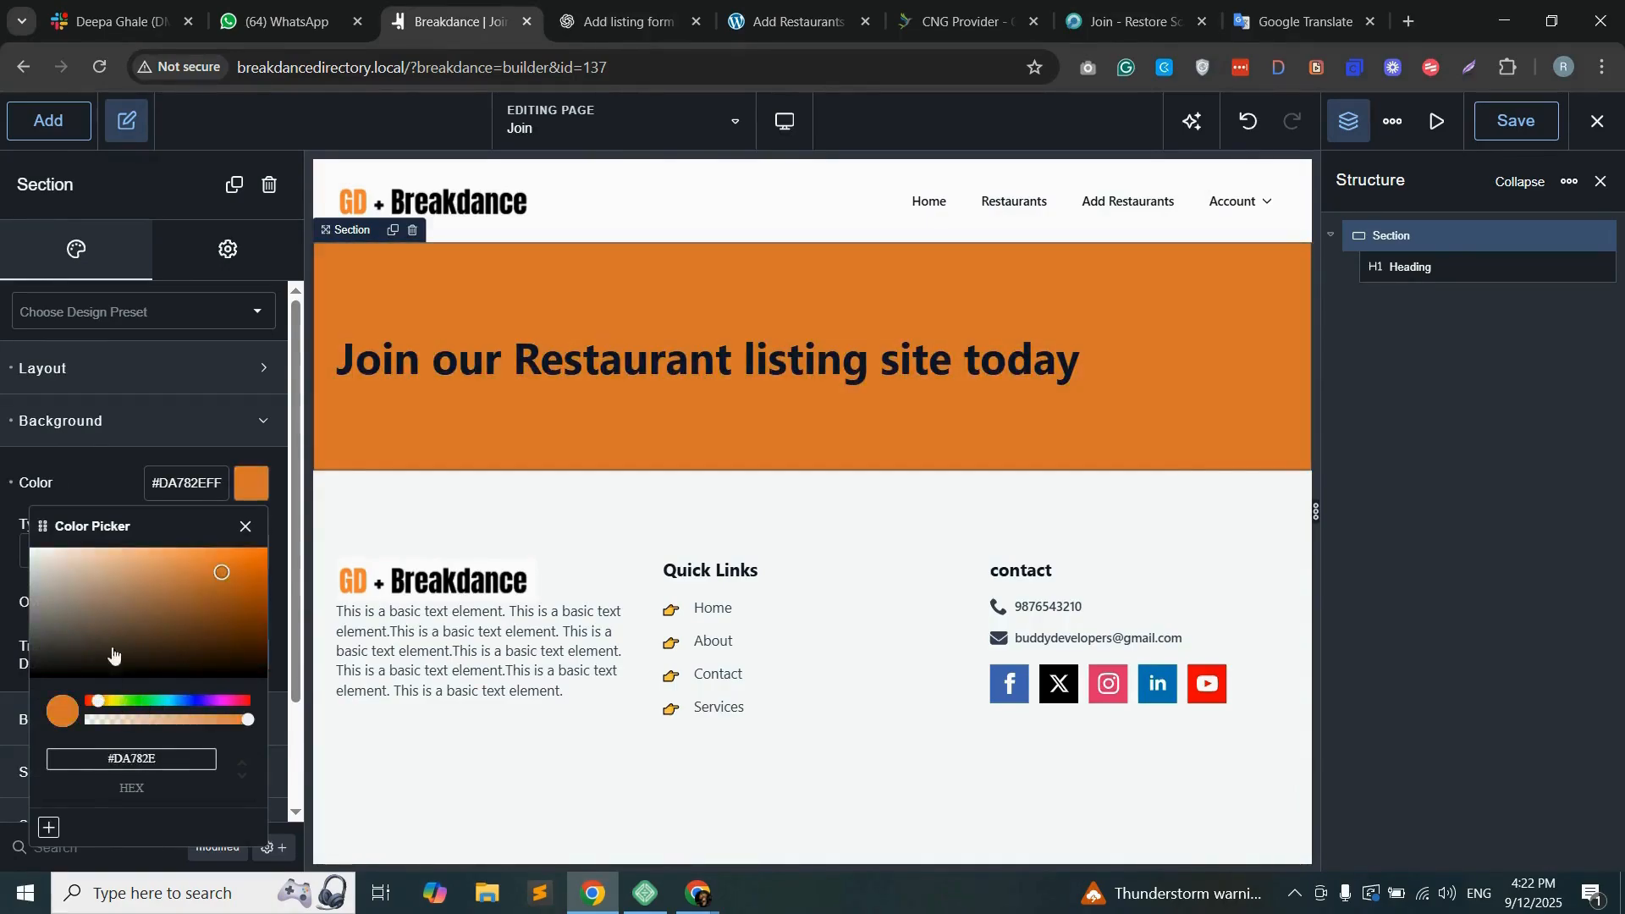
left_click(133, 362)
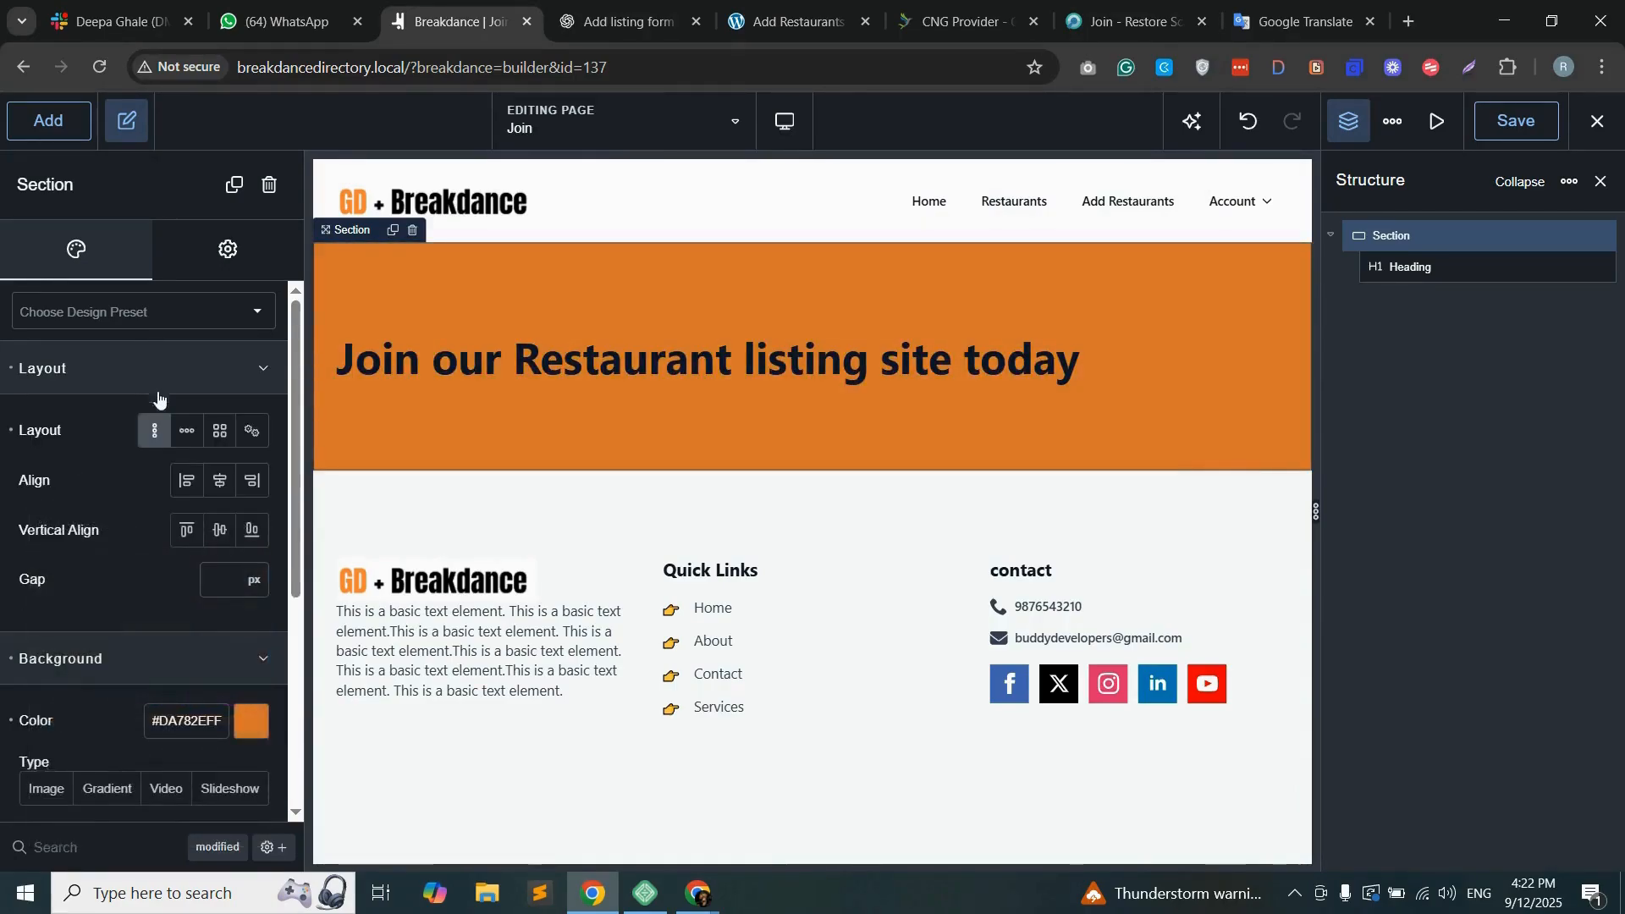
left_click(221, 483)
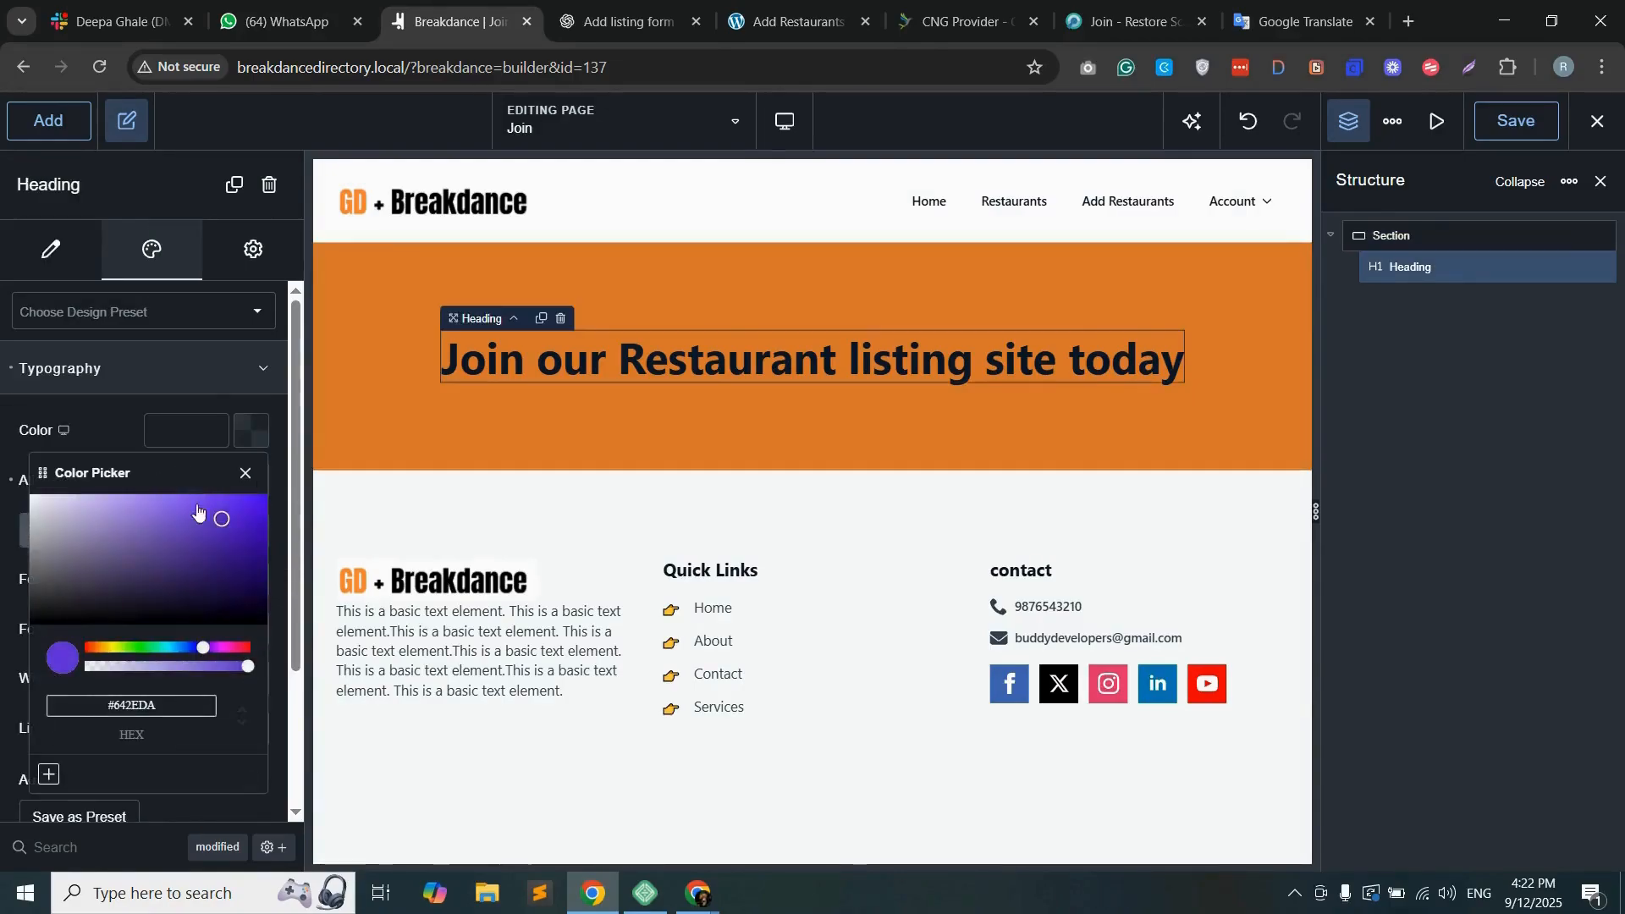
Step: Set the heading's text colour to white, #FFFFFF
left_click_drag(163, 555, 2, 476)
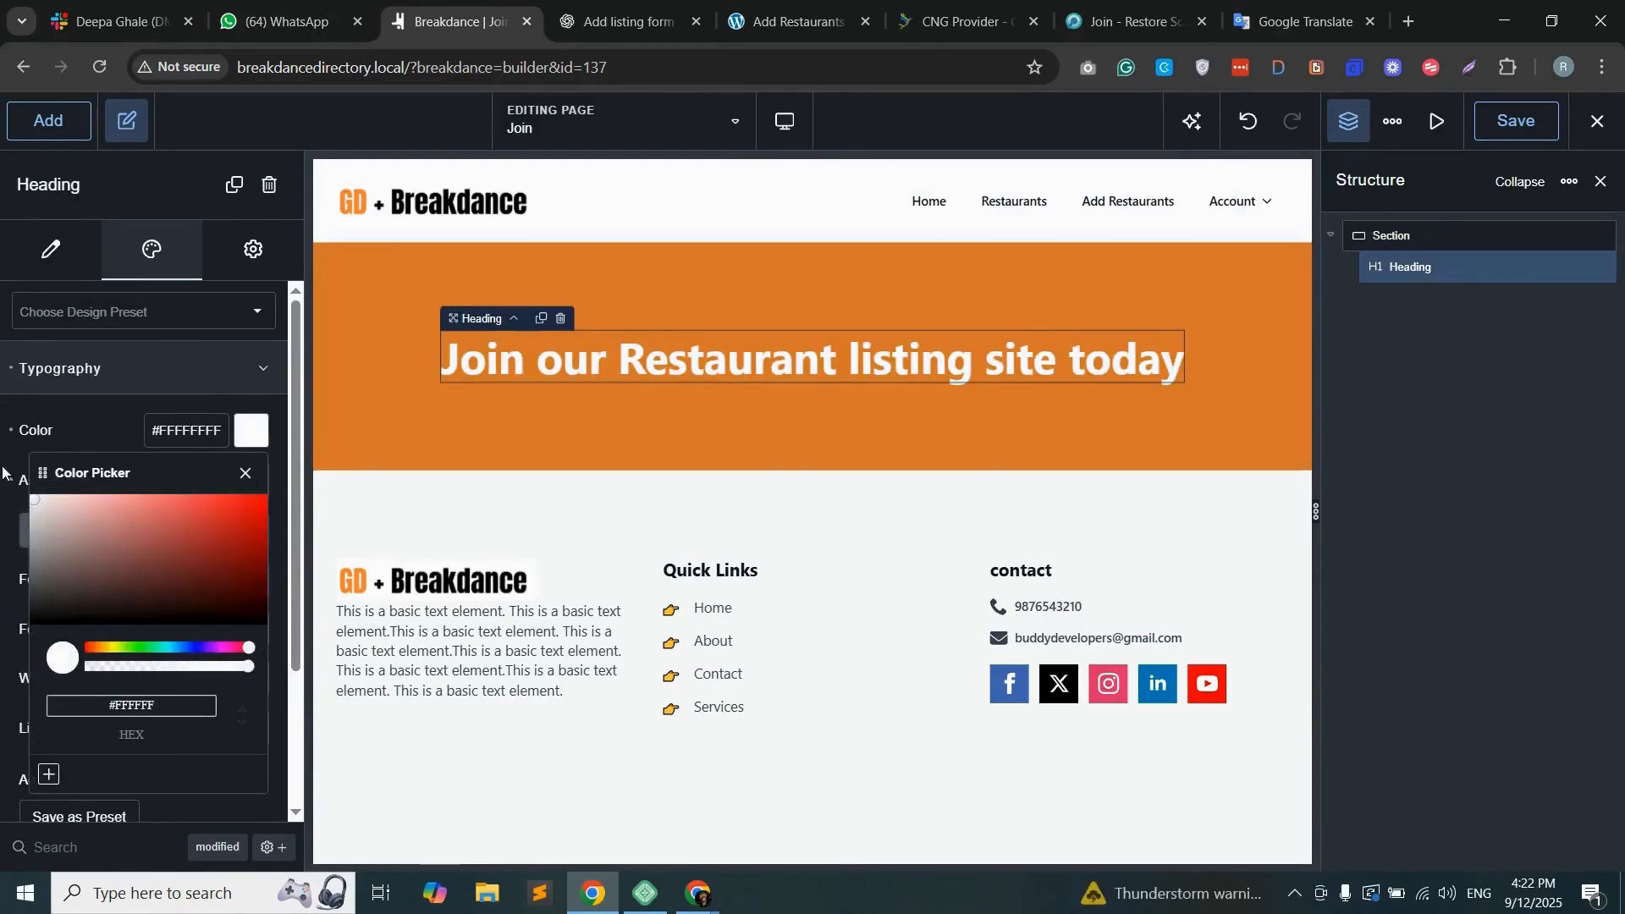
left_click(82, 428)
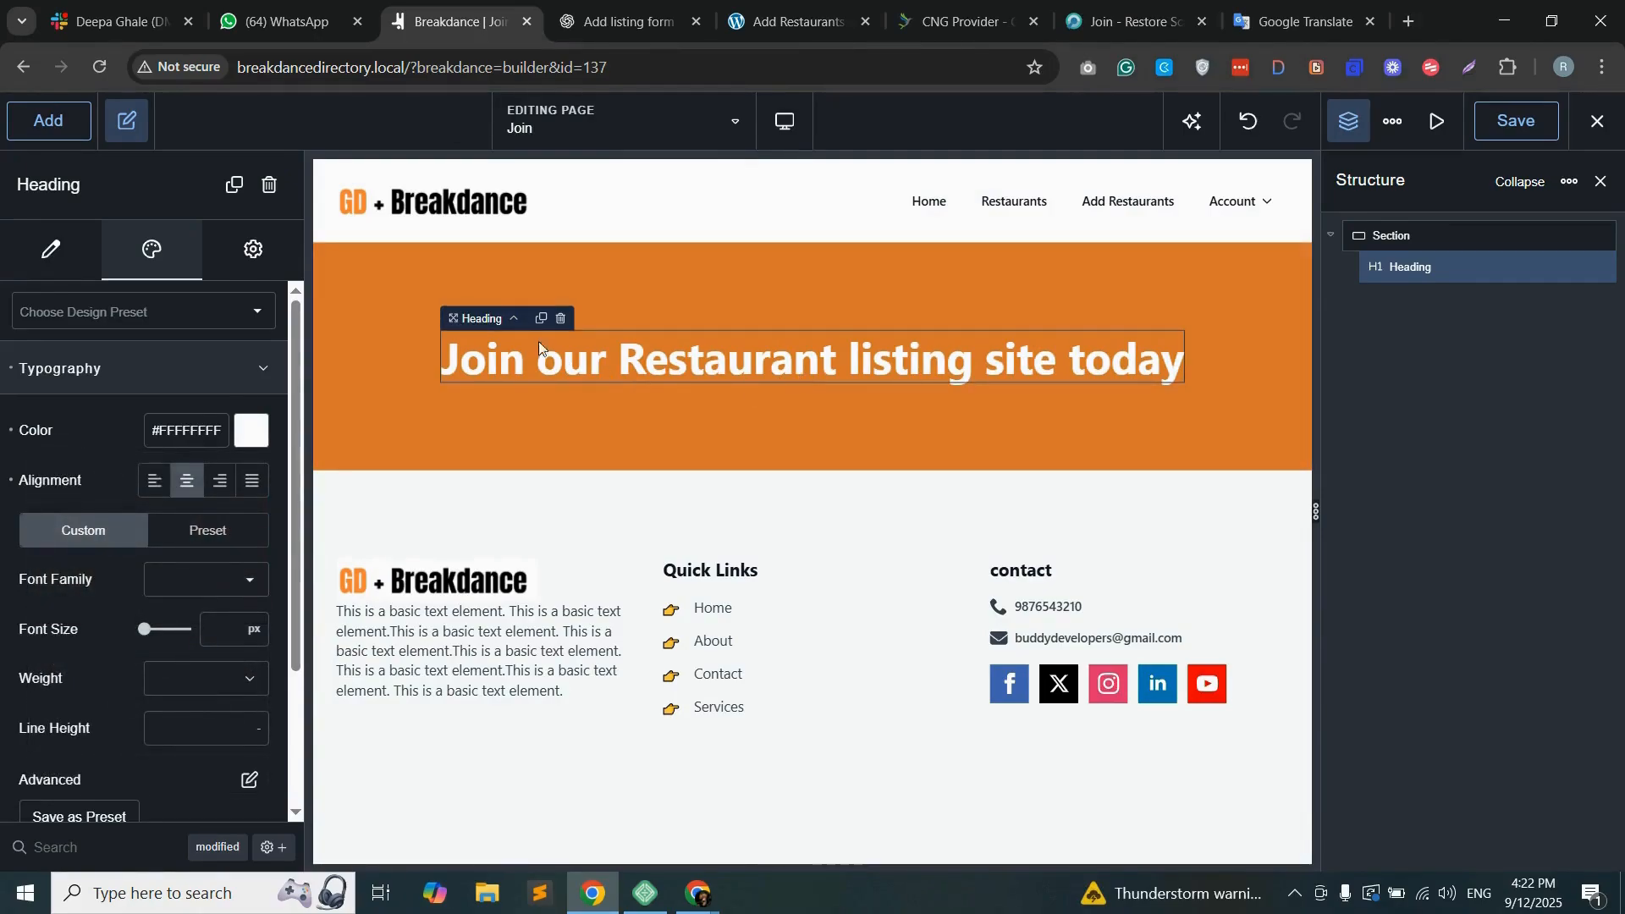
Step: Add a Text element beneath the heading and fill it with repeated "This is a basic text element." placeholder sentences
left_click(44, 129)
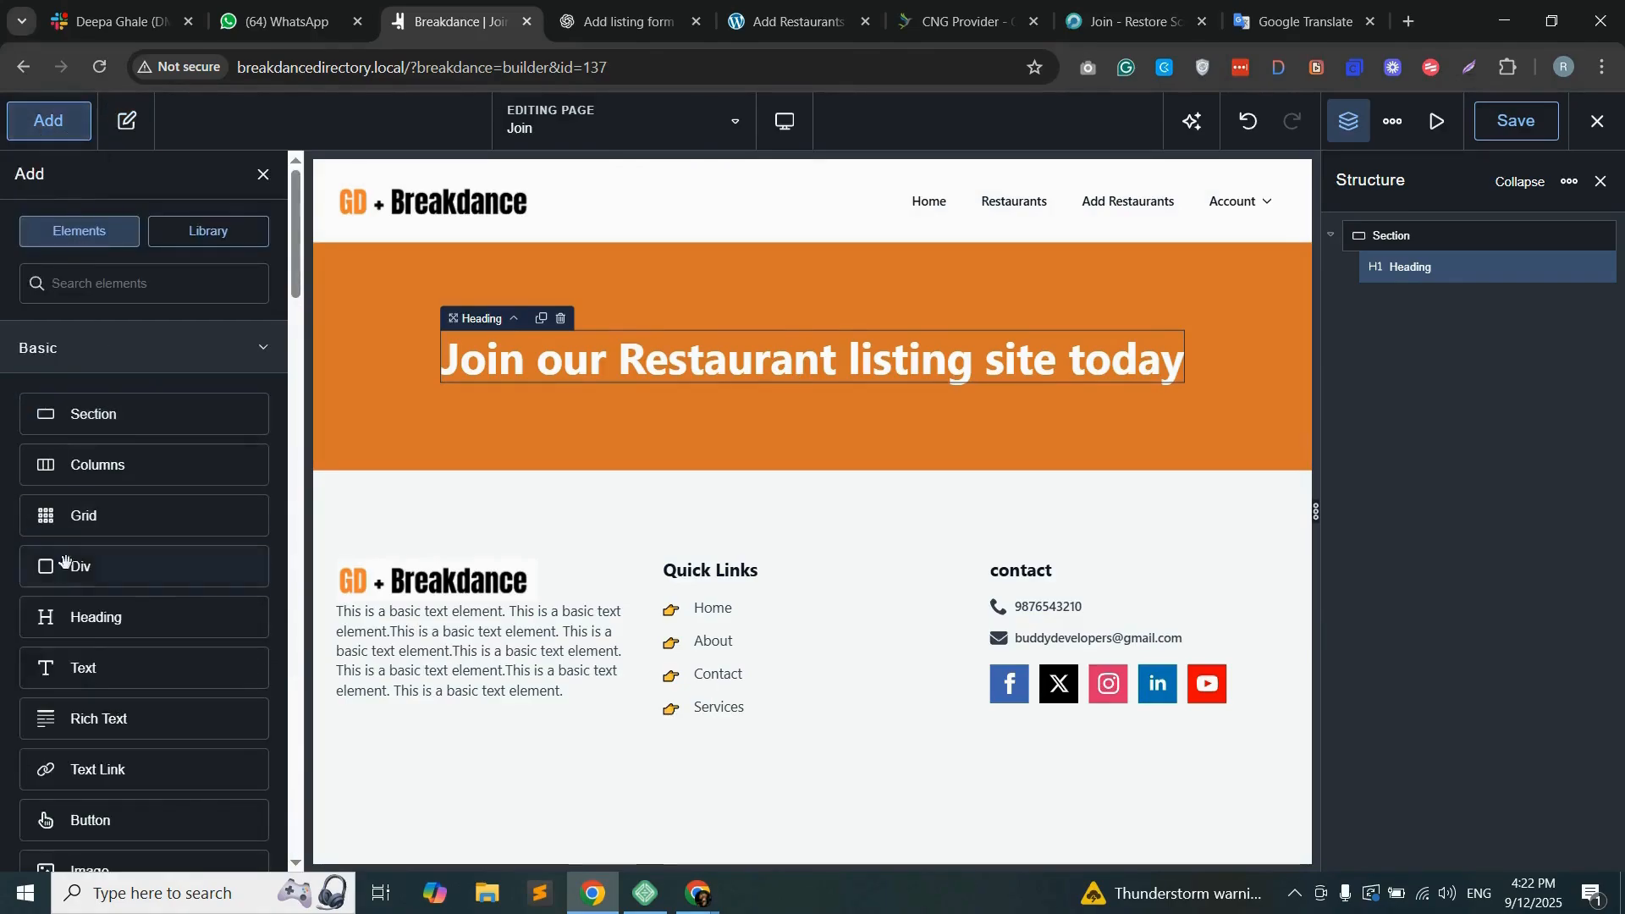
left_click_drag(119, 671, 831, 394)
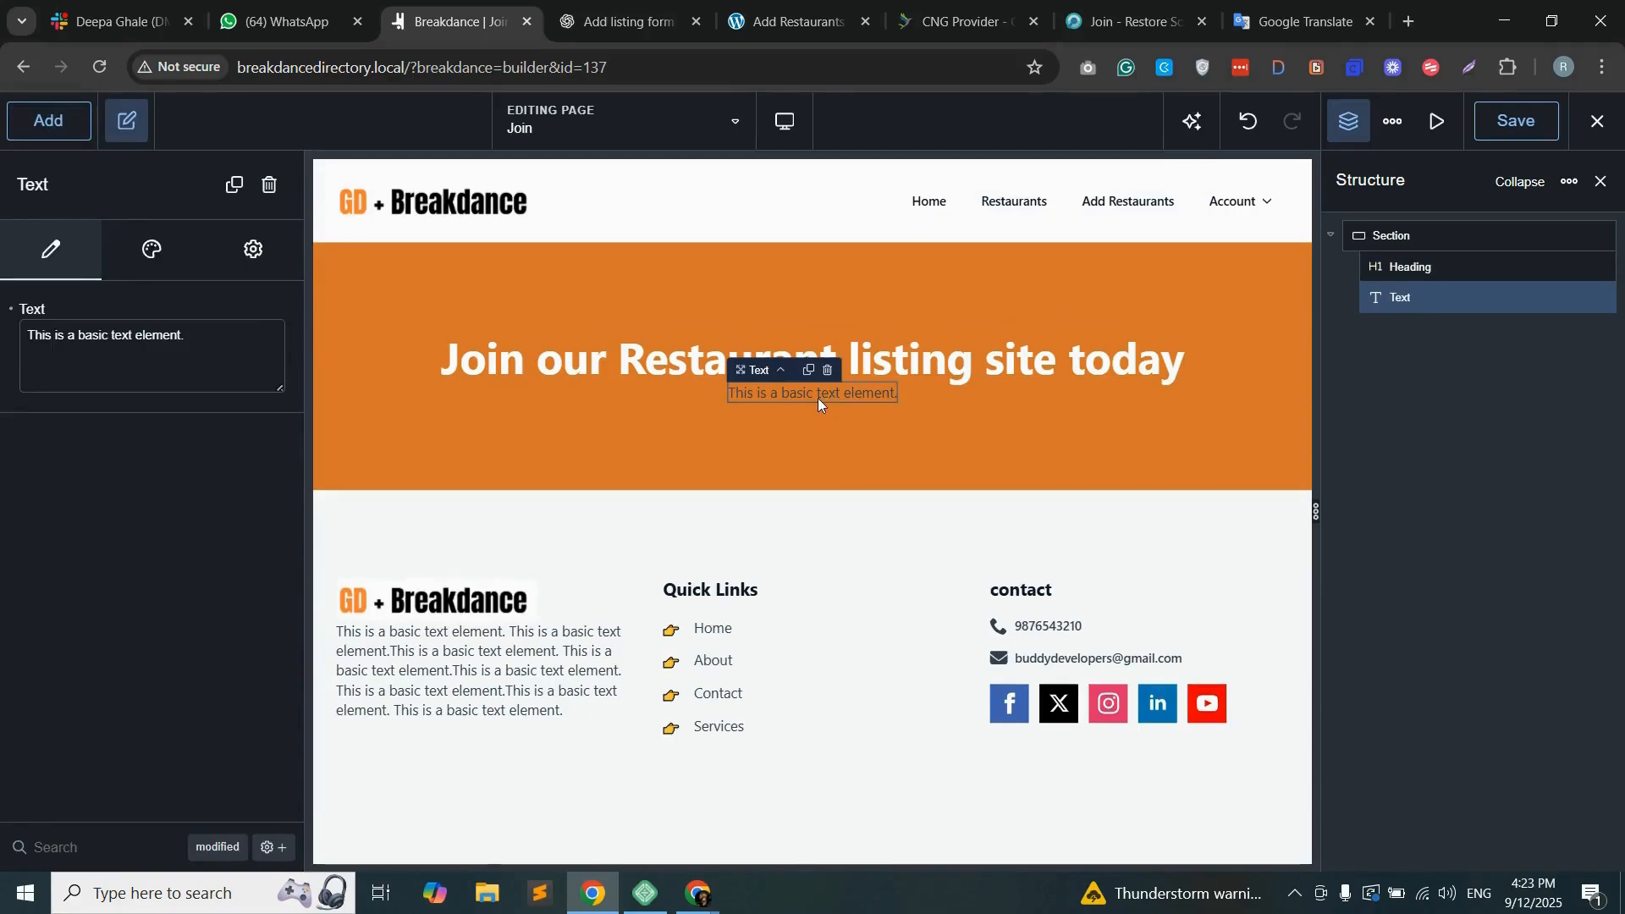
left_click(267, 384)
key("ctrl+v")
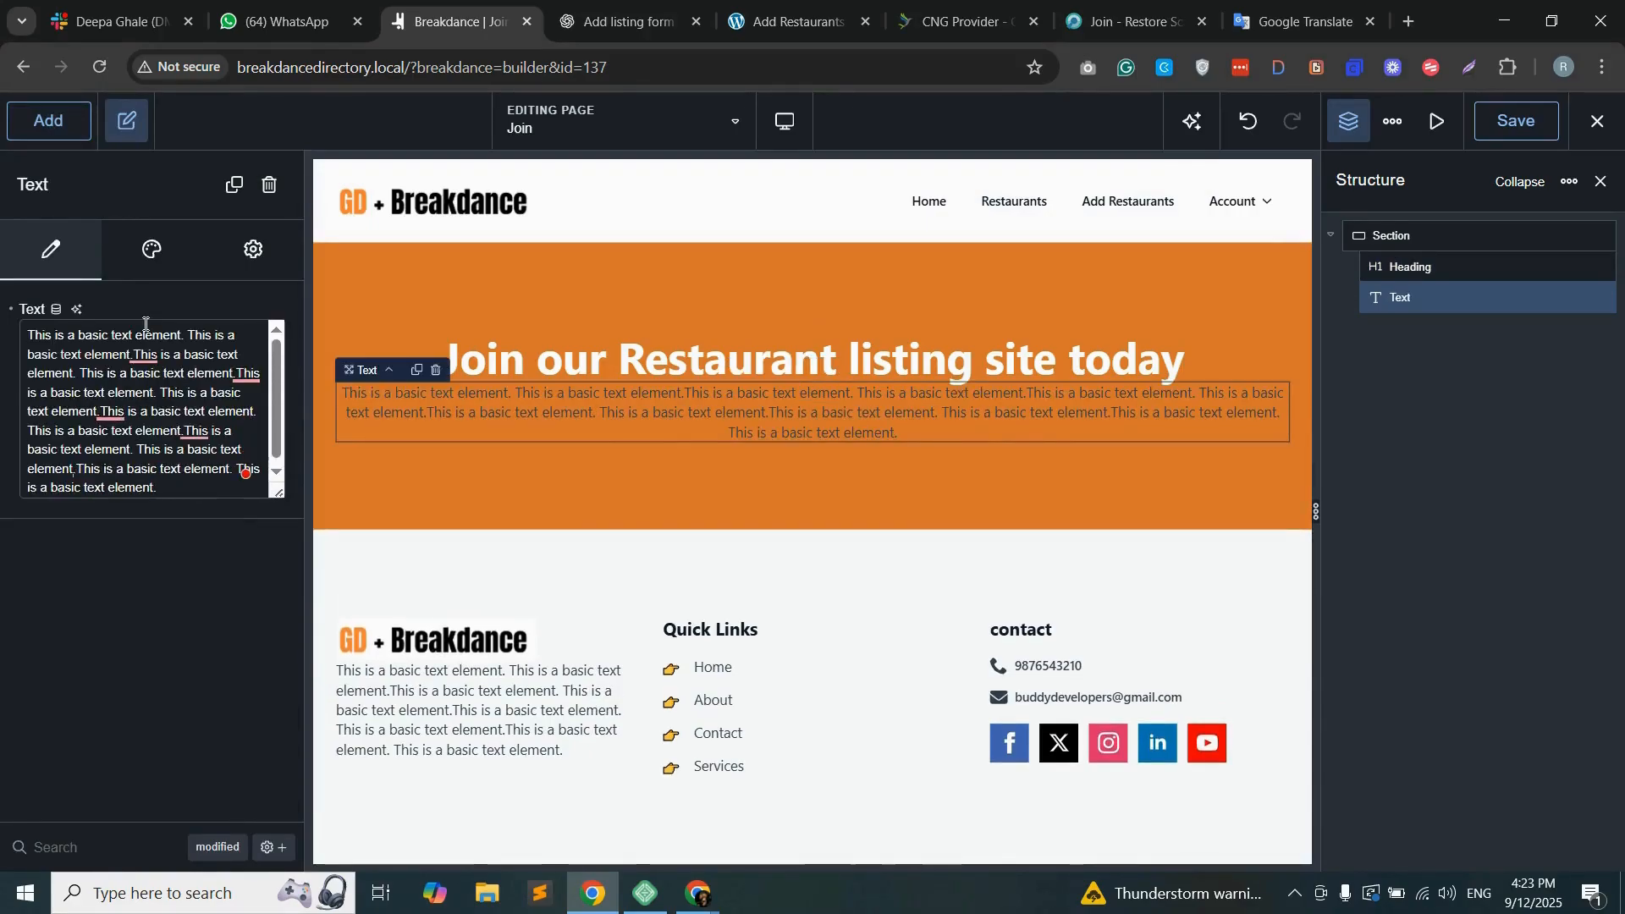
key("ctrl+v")
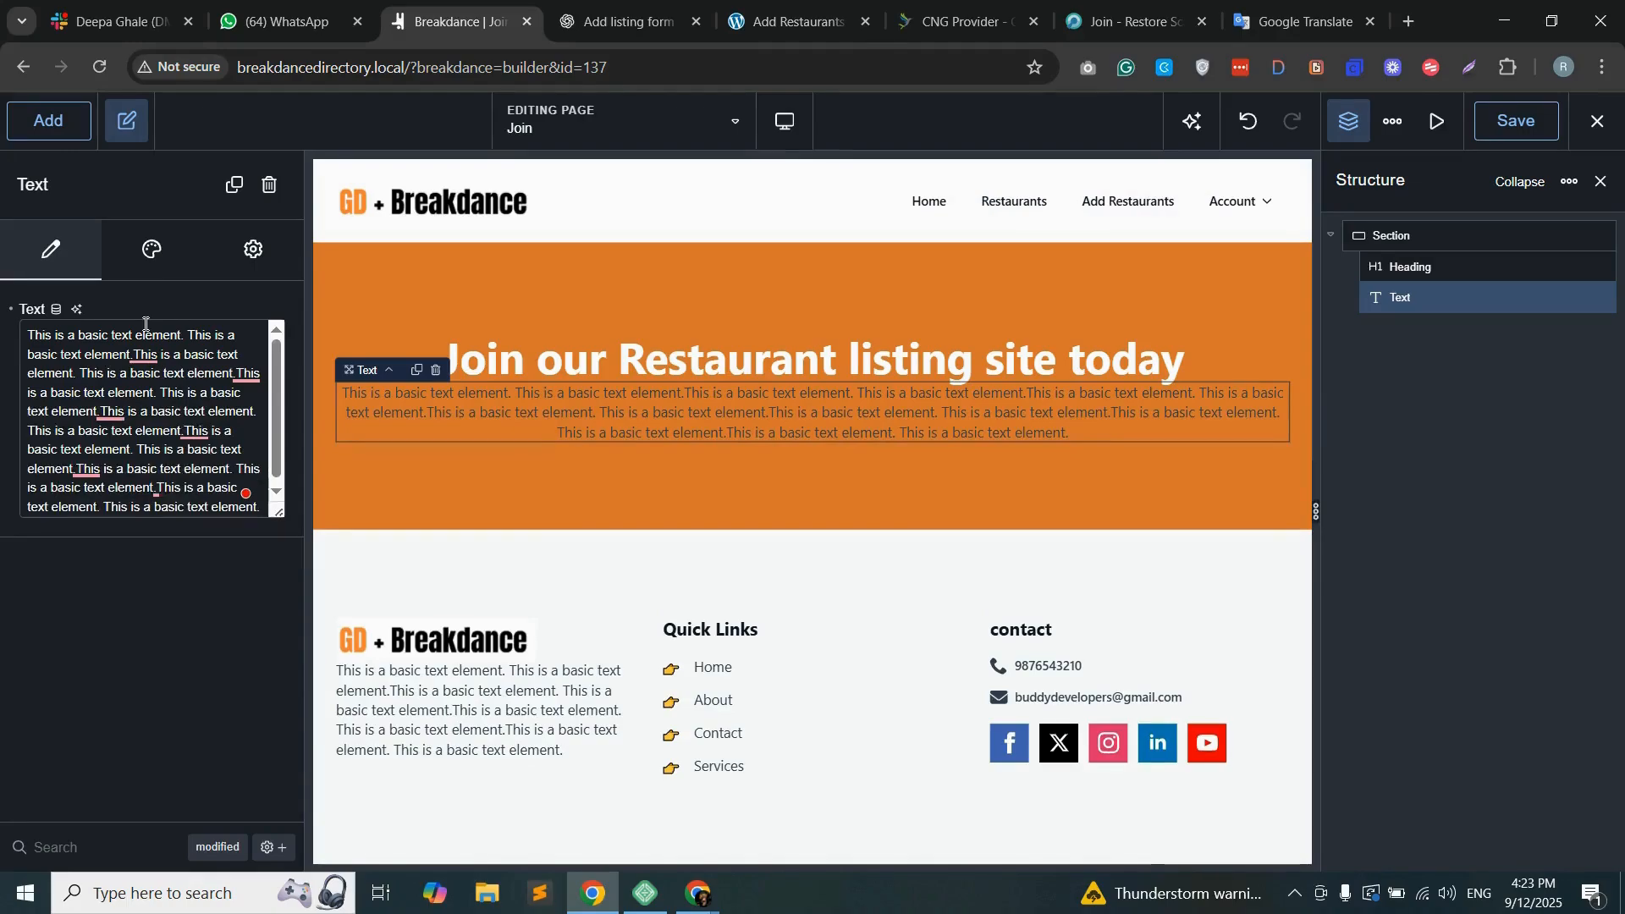
Step: Set the placeholder paragraph's text colour to white, #FFFFFF
left_click(152, 250)
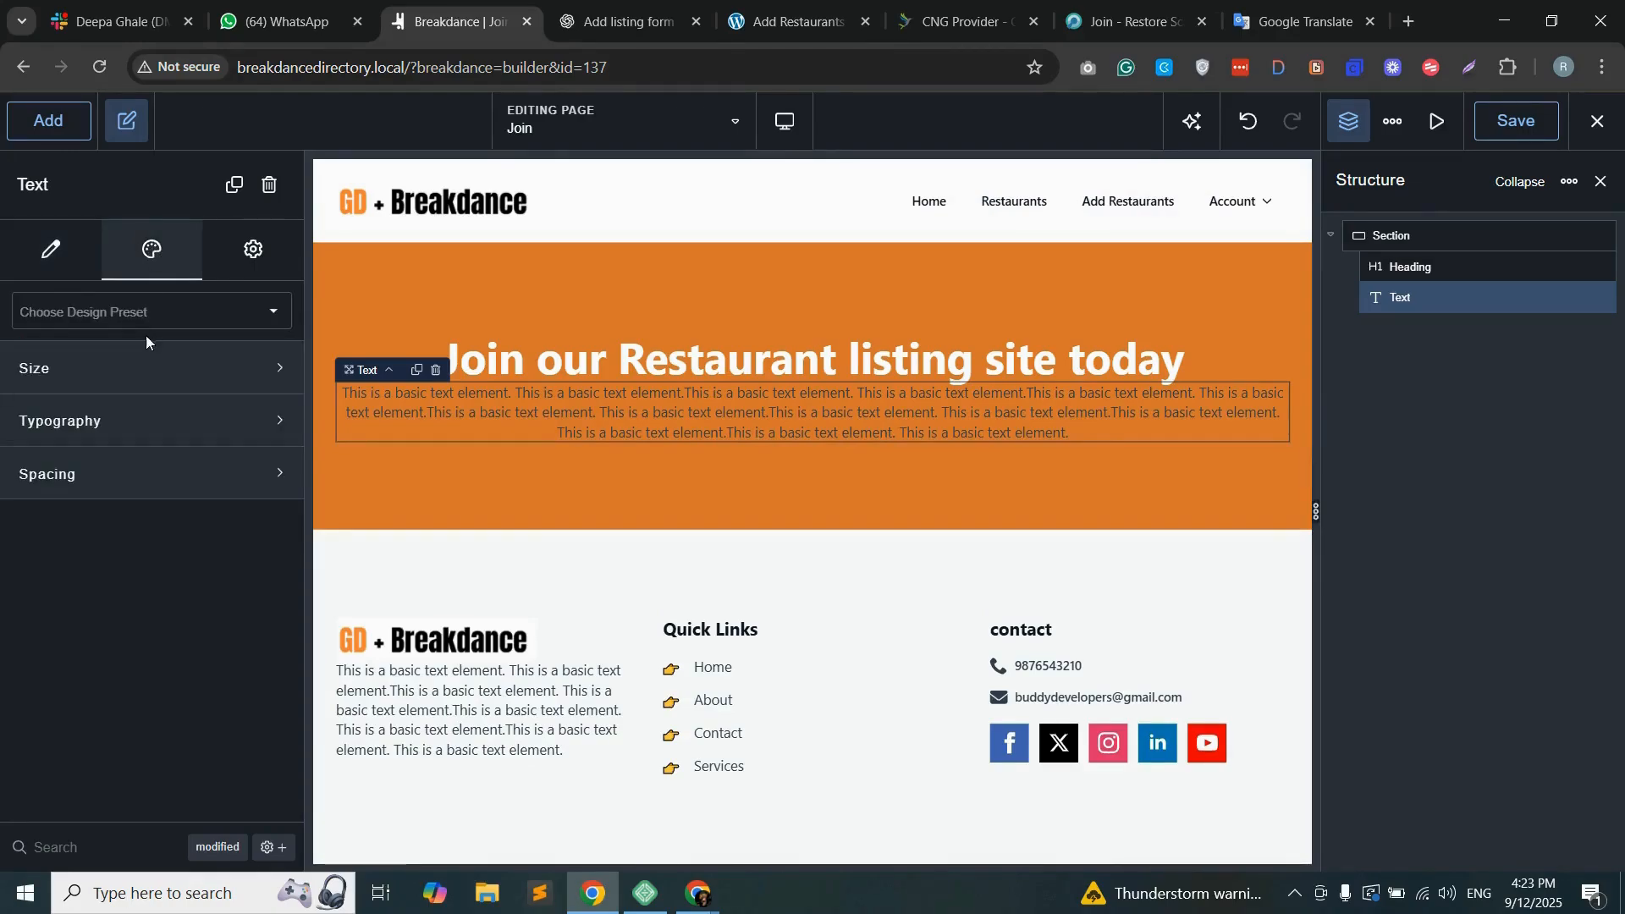
left_click(186, 366)
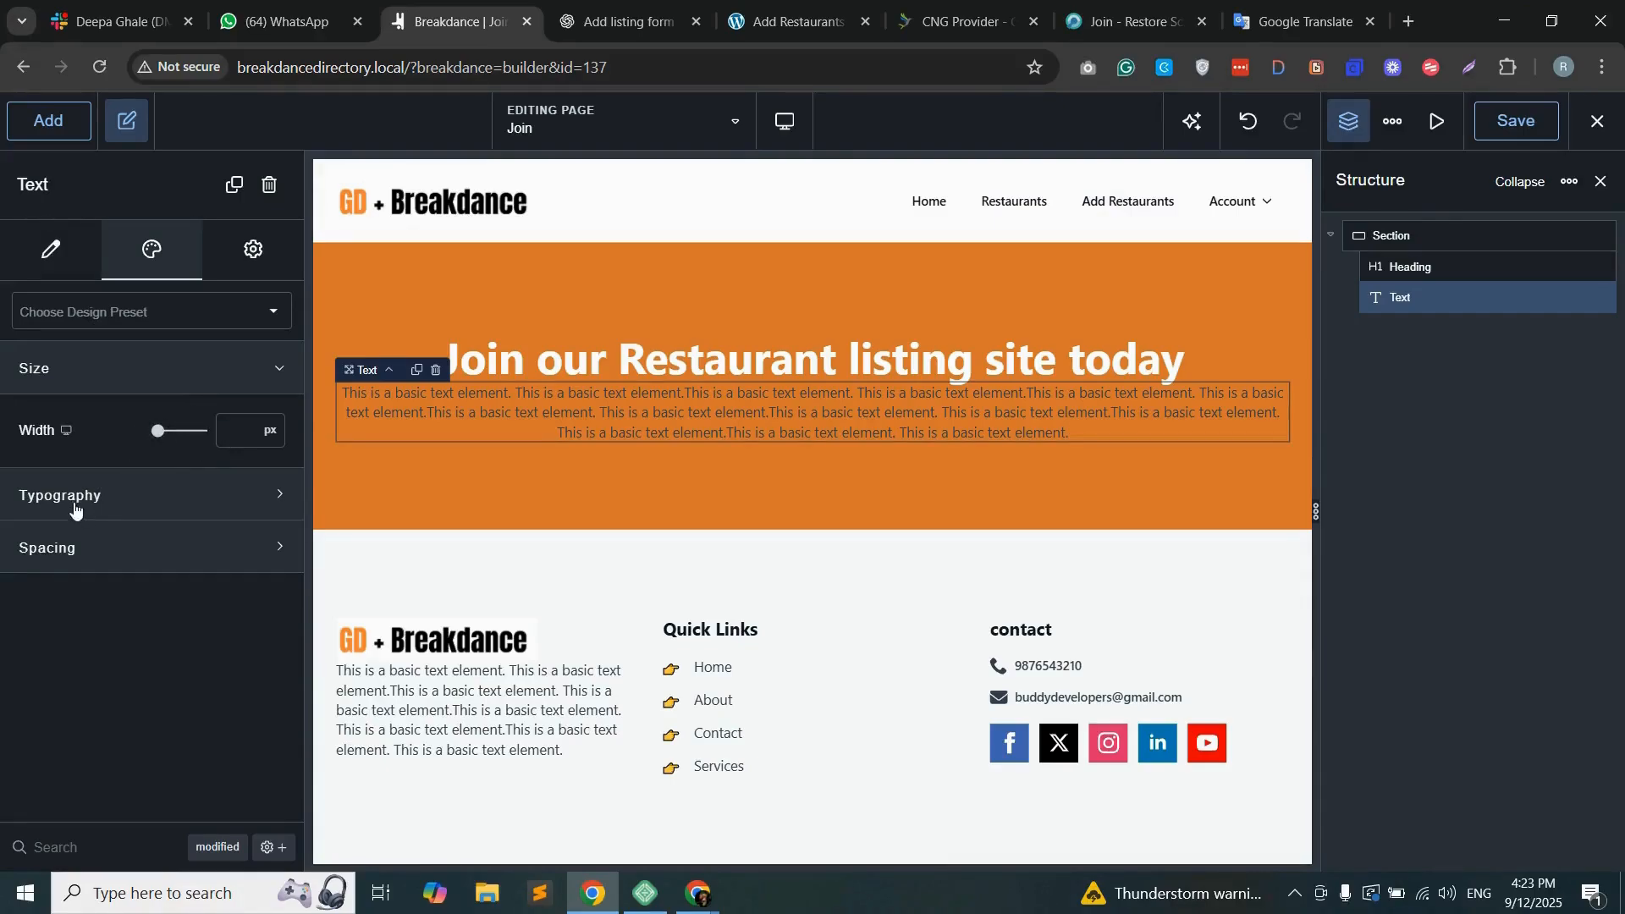
left_click(112, 499)
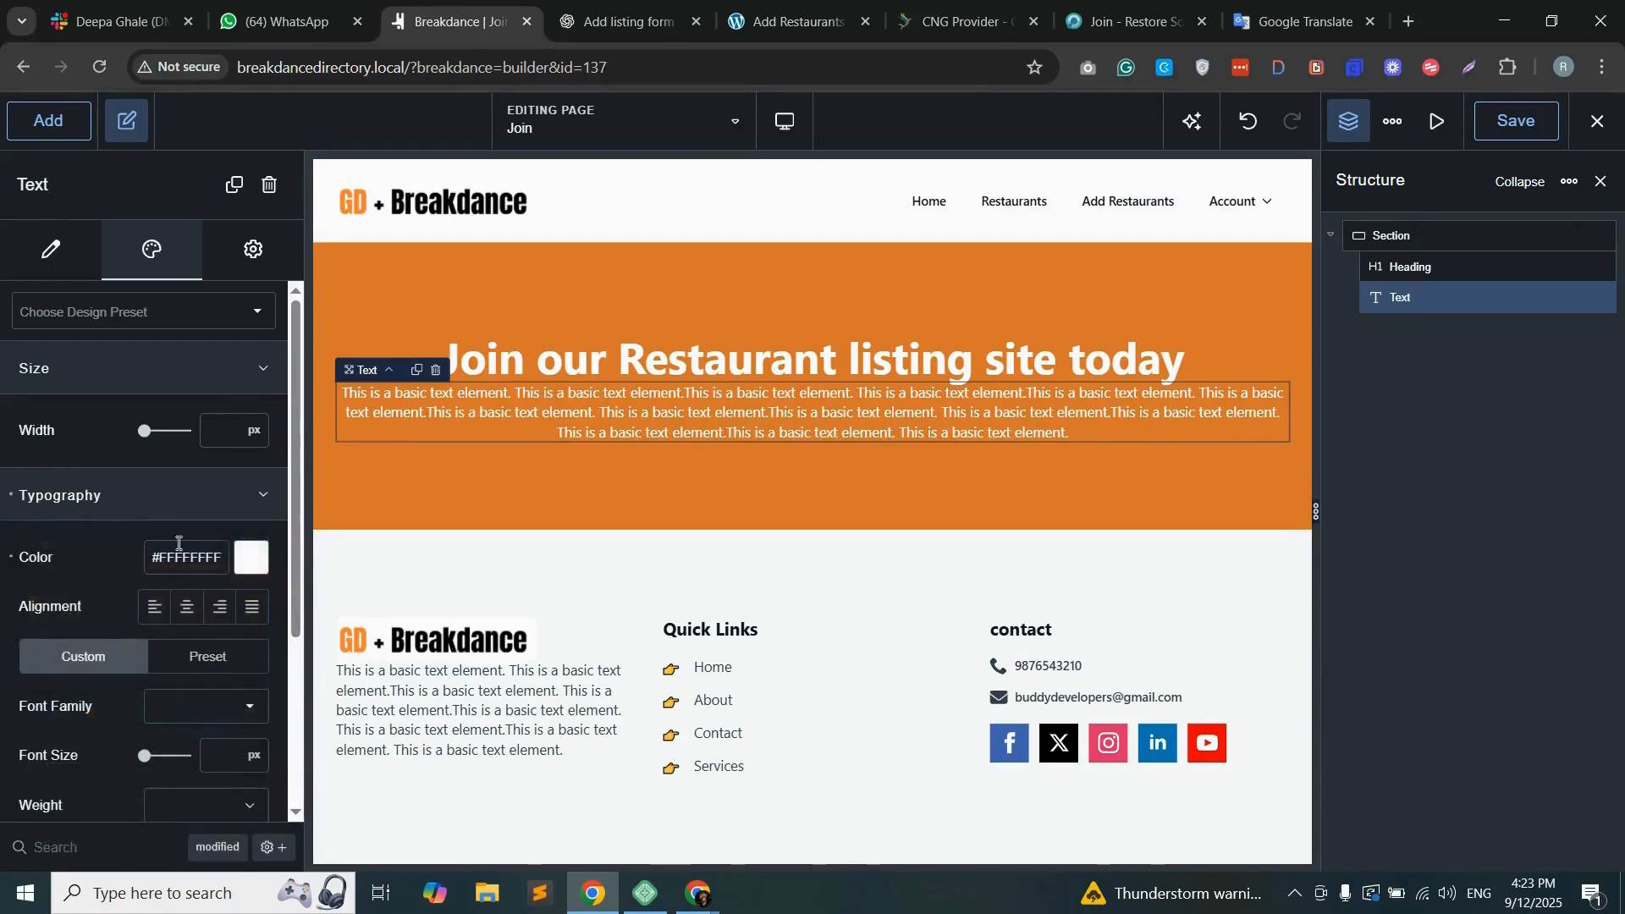
Step: Centre-align the placeholder paragraph's text and set its font size to 18 px
left_click(182, 610)
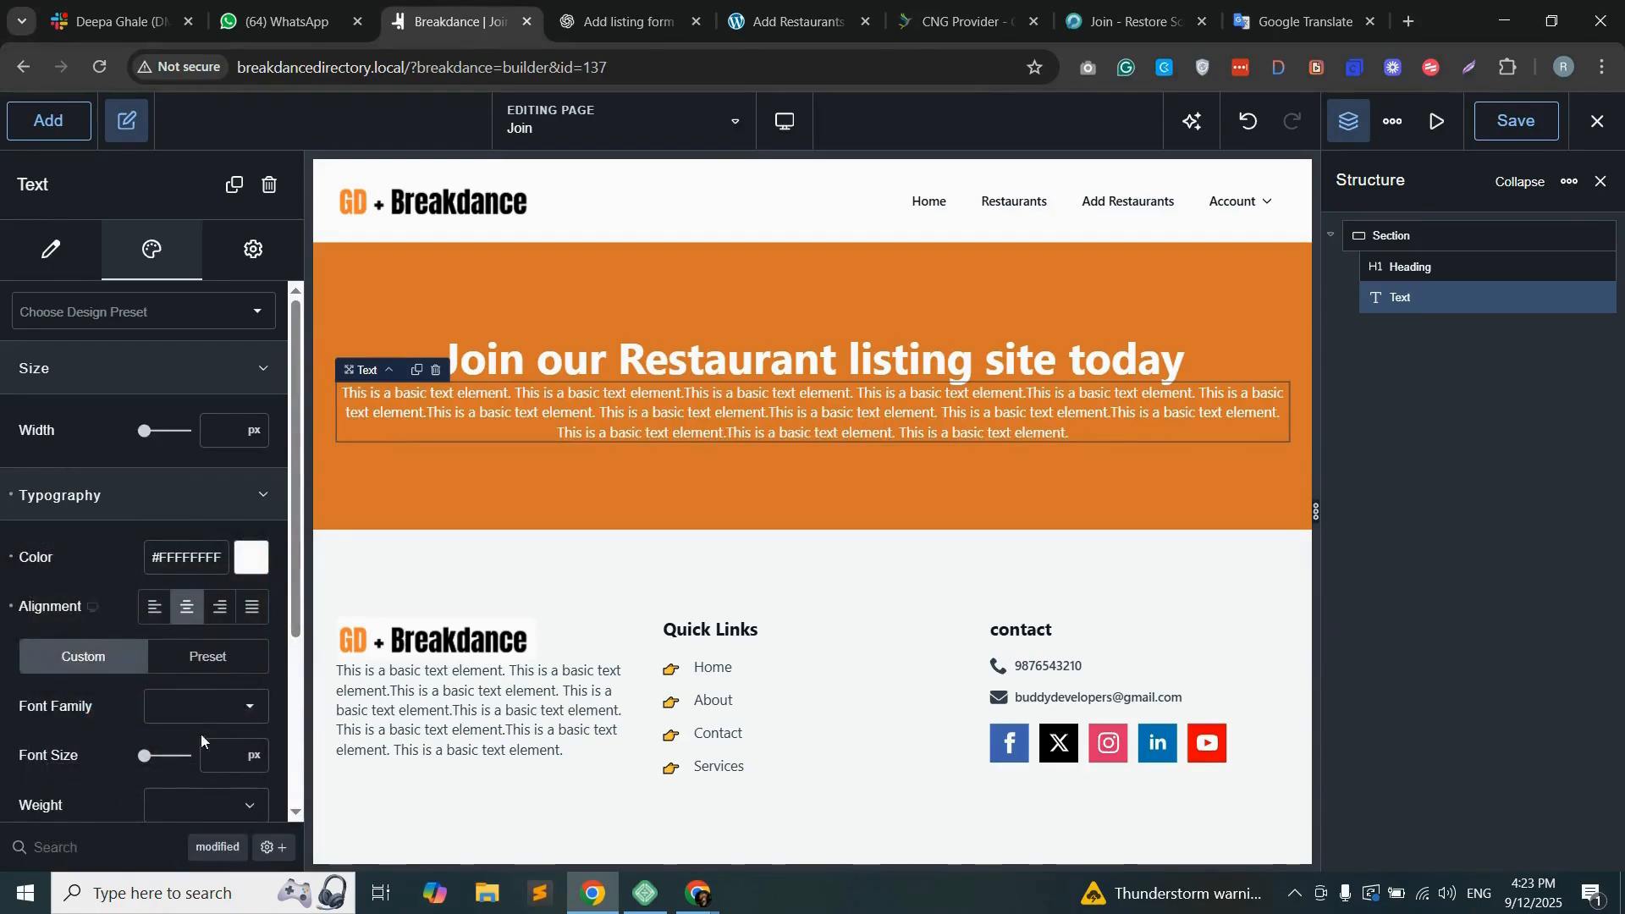
left_click(231, 756)
type("18")
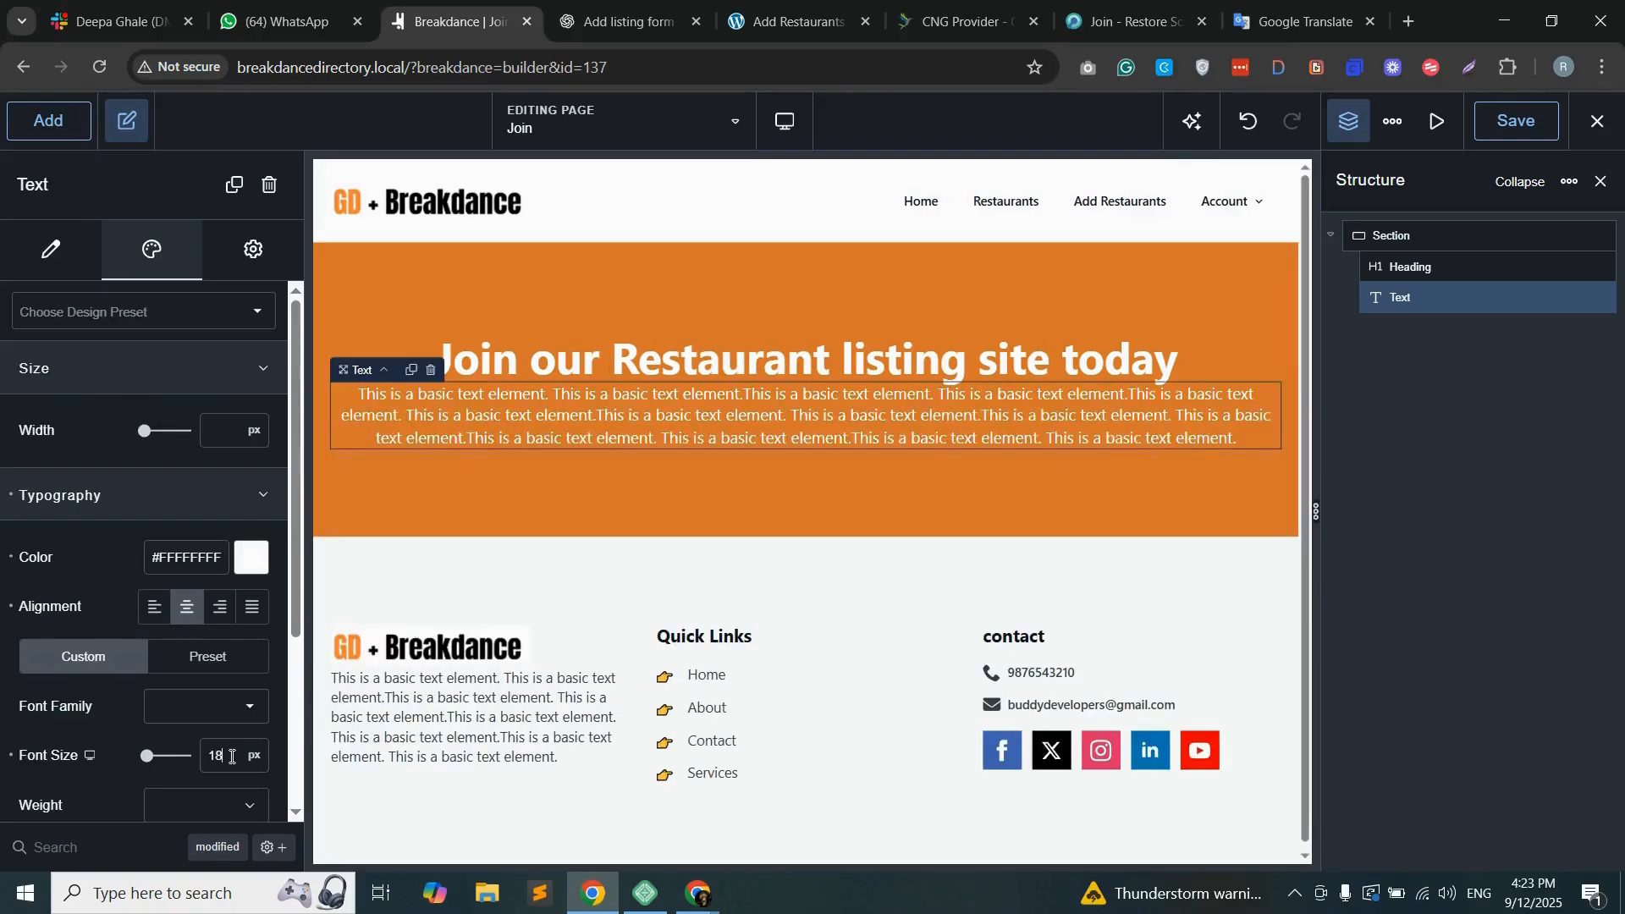
Step: Give the placeholder paragraph a top margin of 20 px
scroll(176, 720, "down", 3)
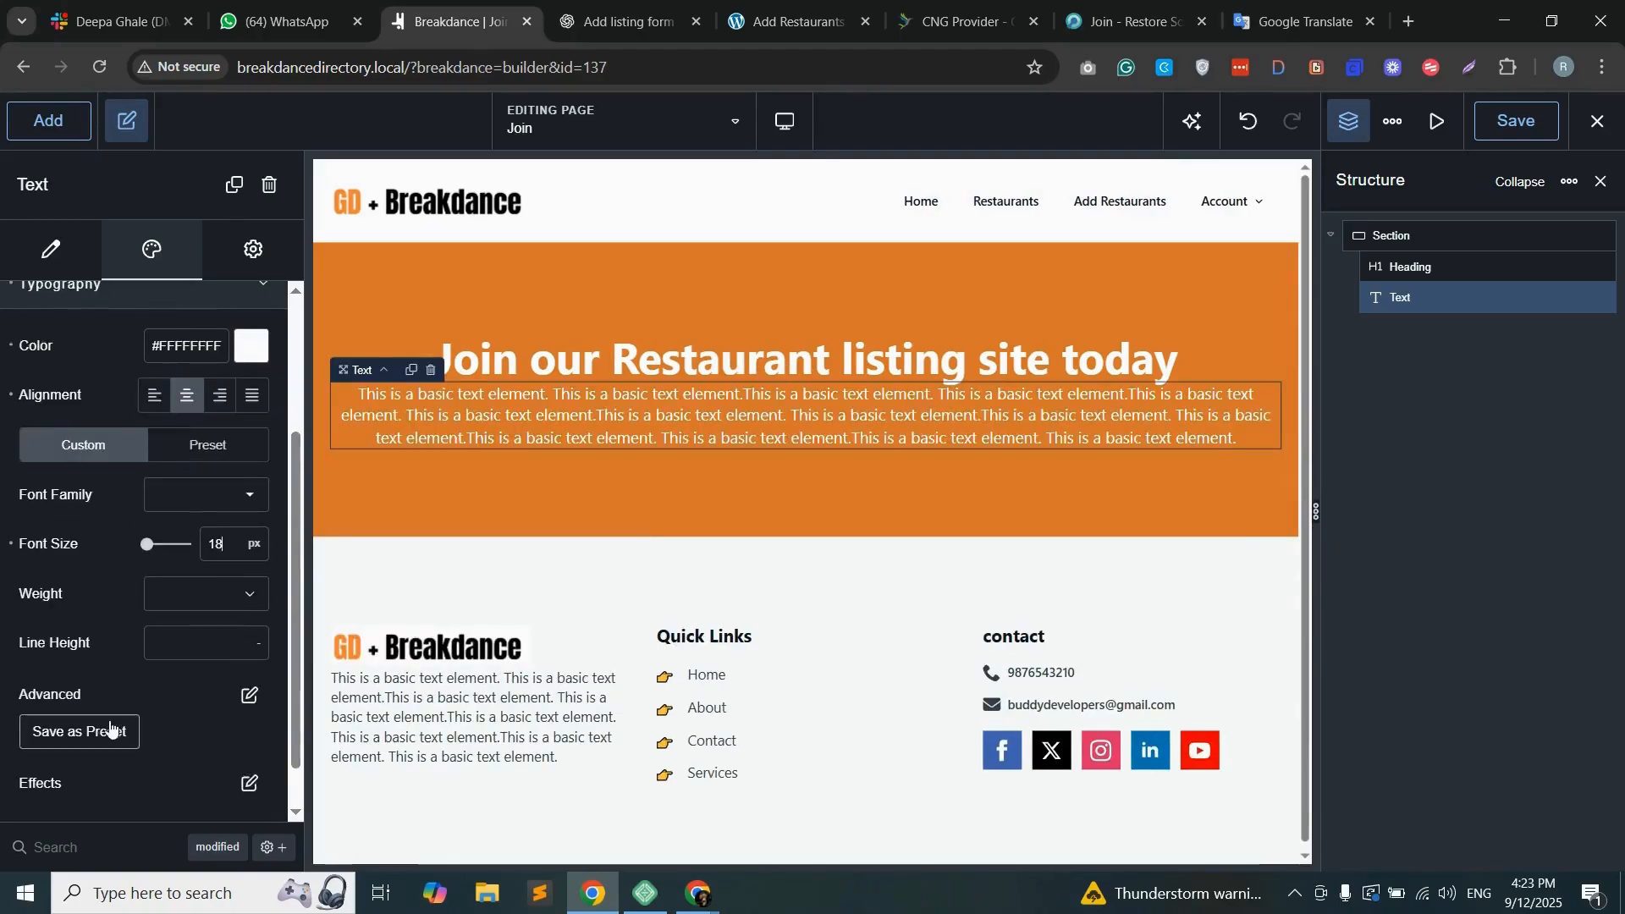
left_click(131, 800)
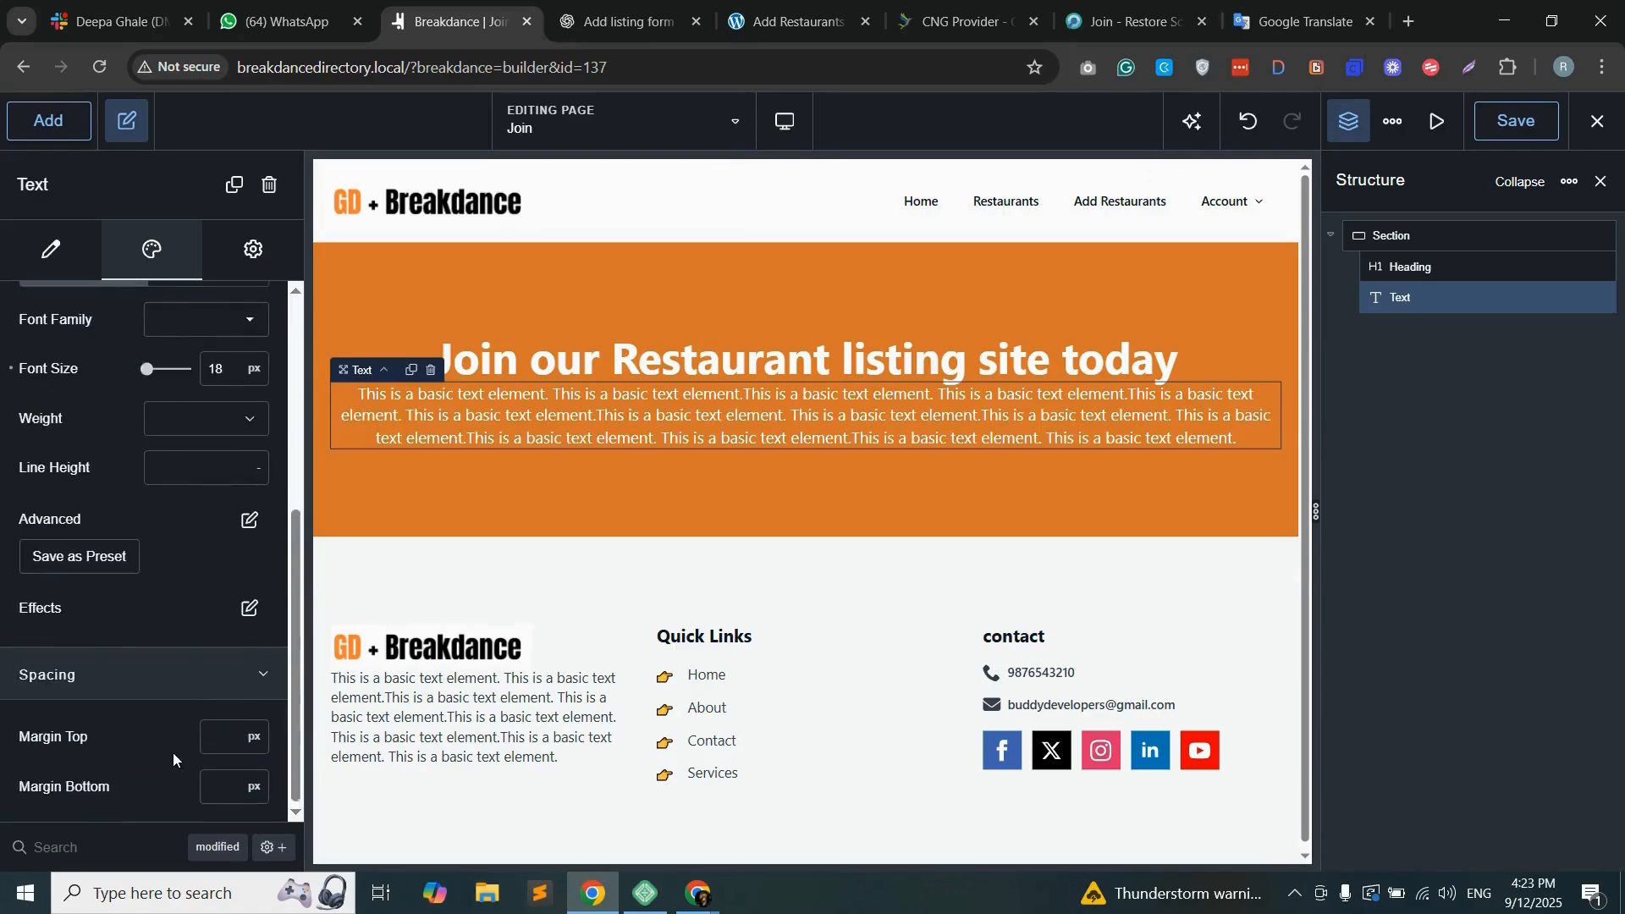
left_click(228, 734)
type("20")
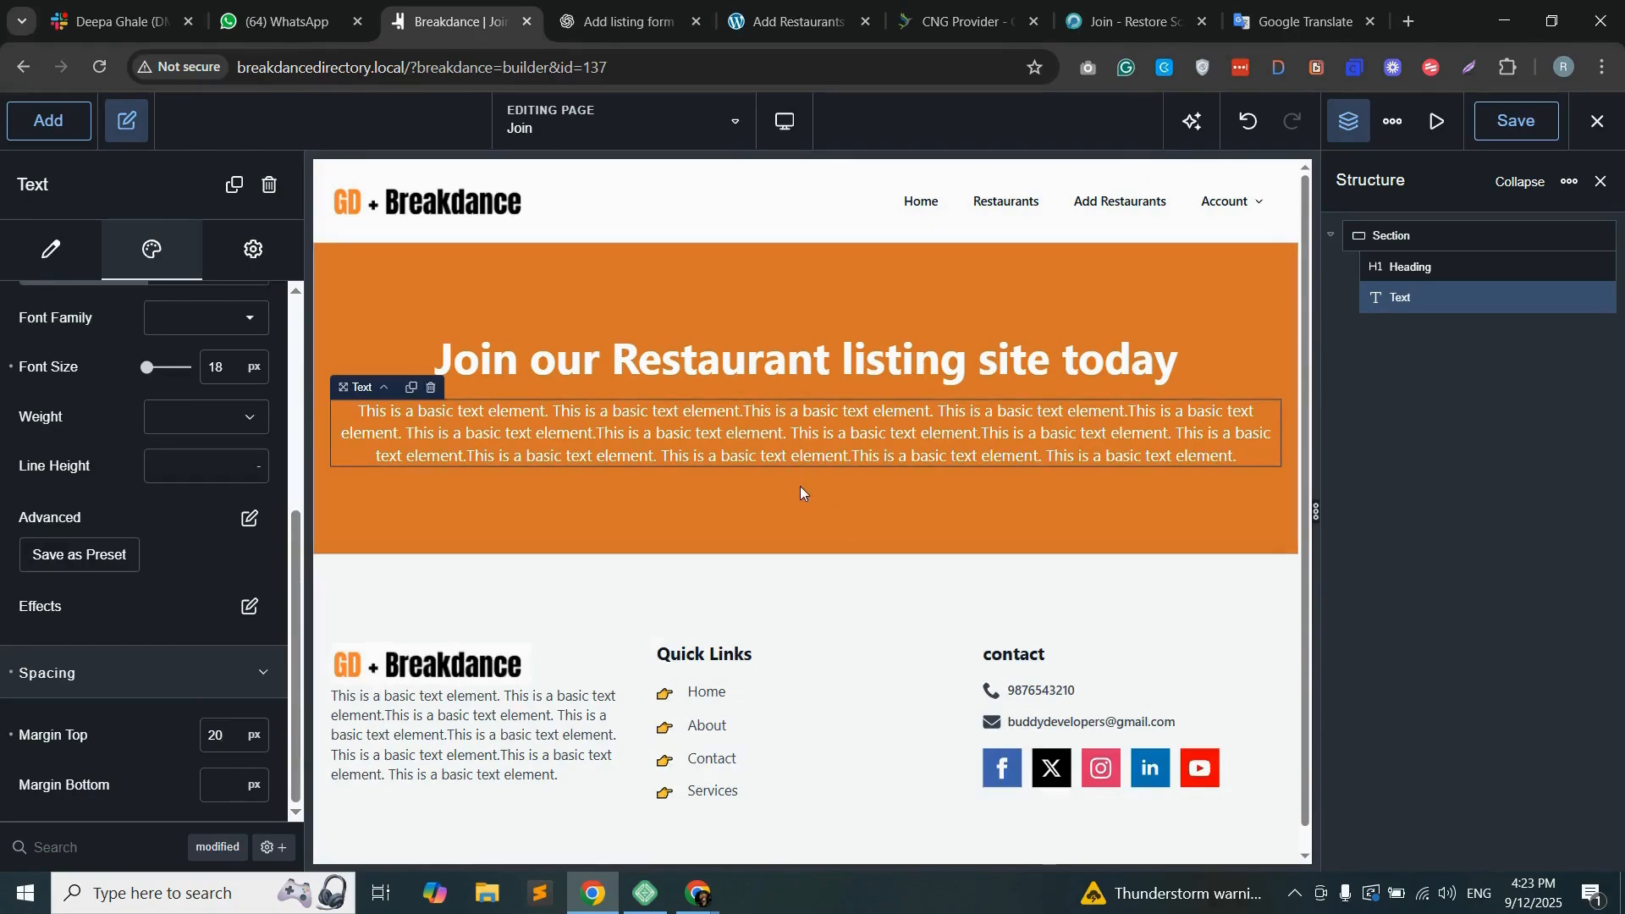
Step: Add a Button element beneath the placeholder paragraph and label it "Join"
left_click(48, 120)
left_click(139, 505)
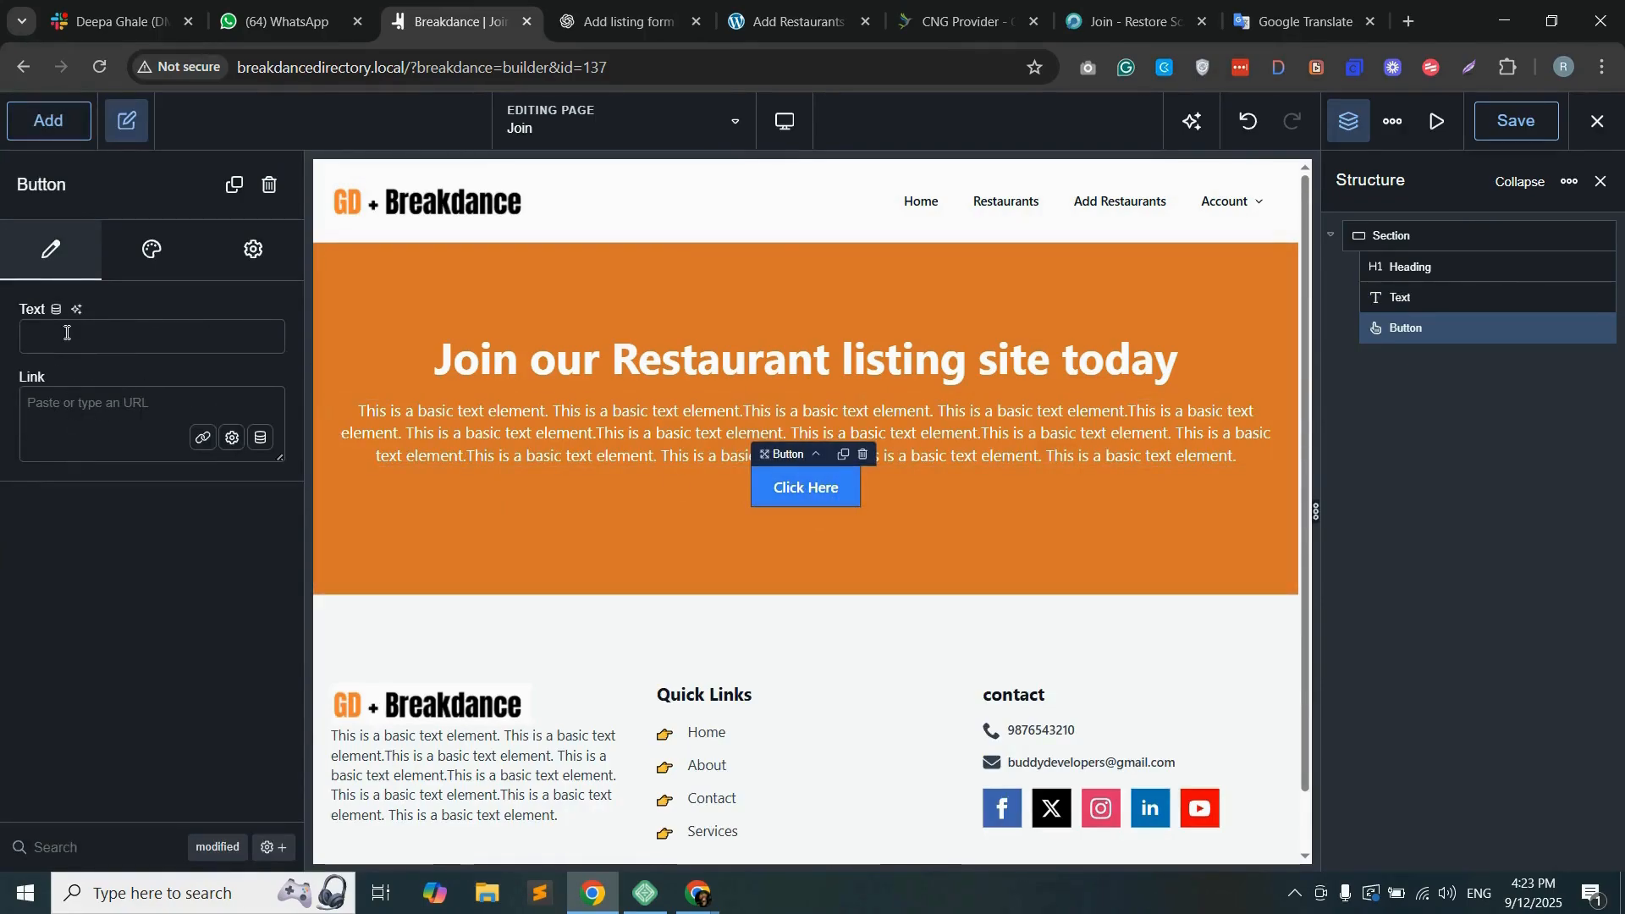
type("Join")
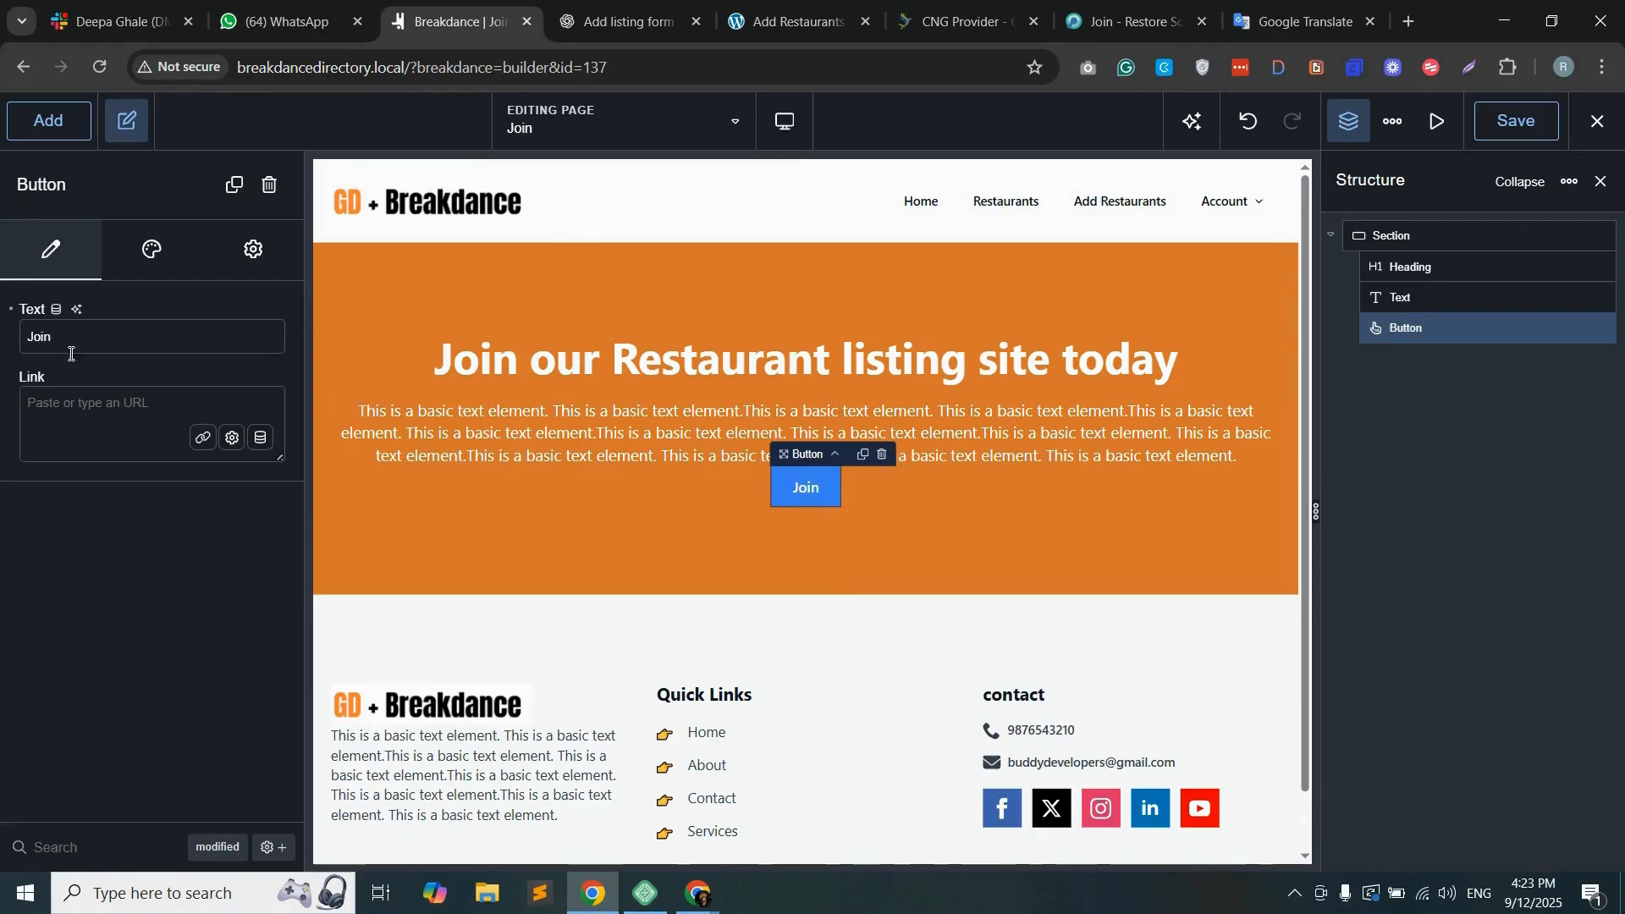
Step: Set the Join button's top margin to 20 px
left_click(152, 249)
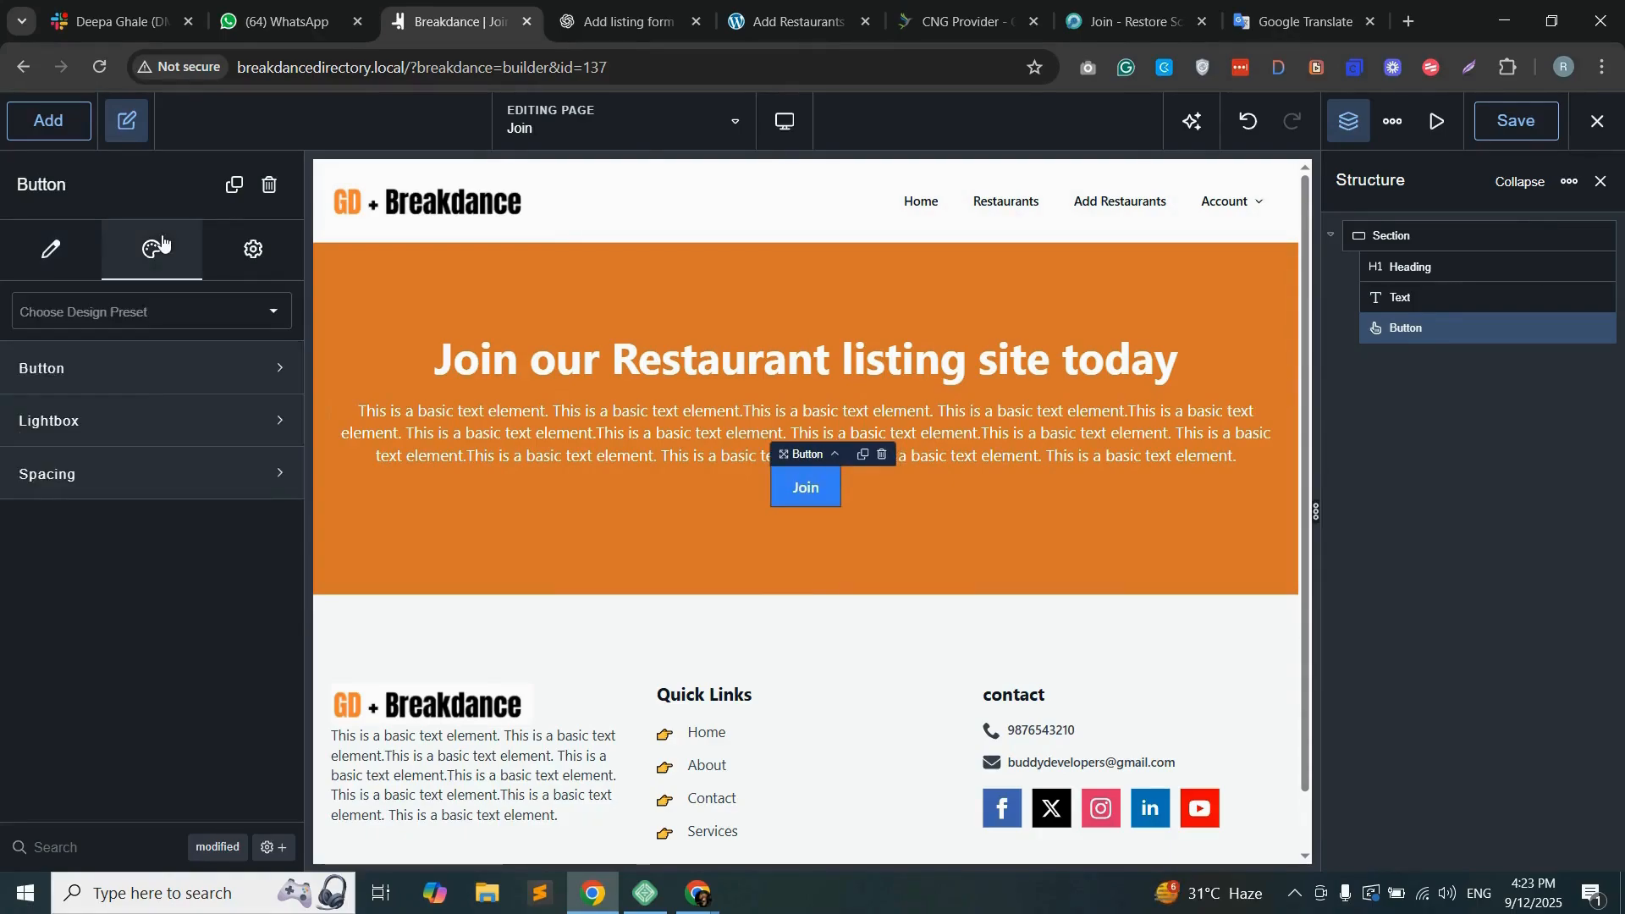
left_click(148, 484)
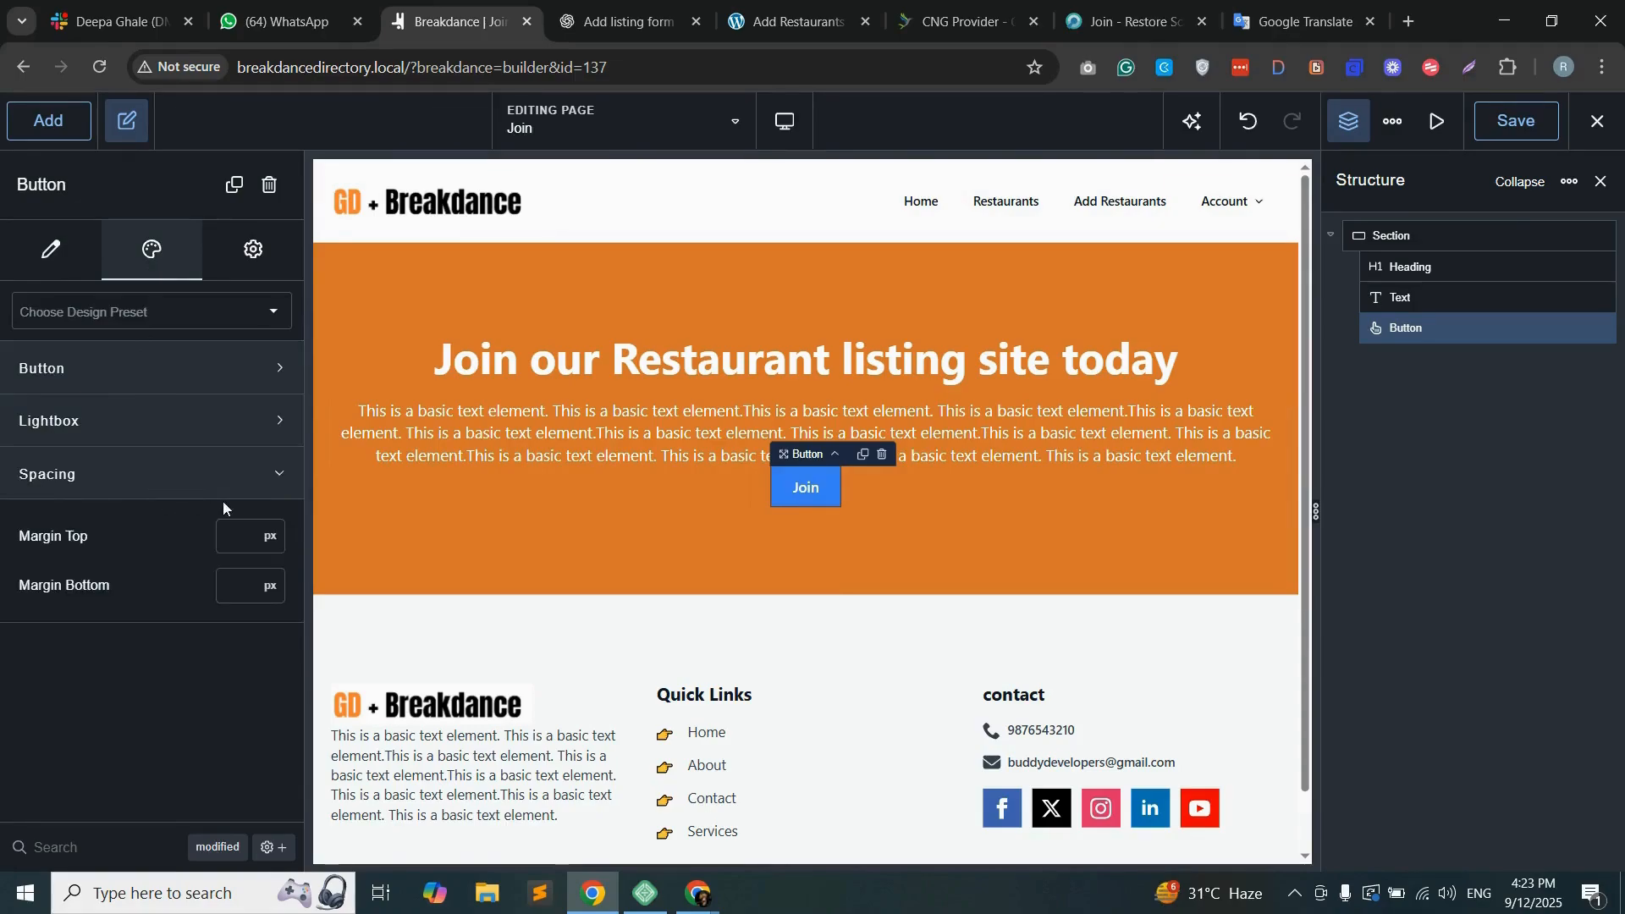
left_click(250, 536)
type("2")
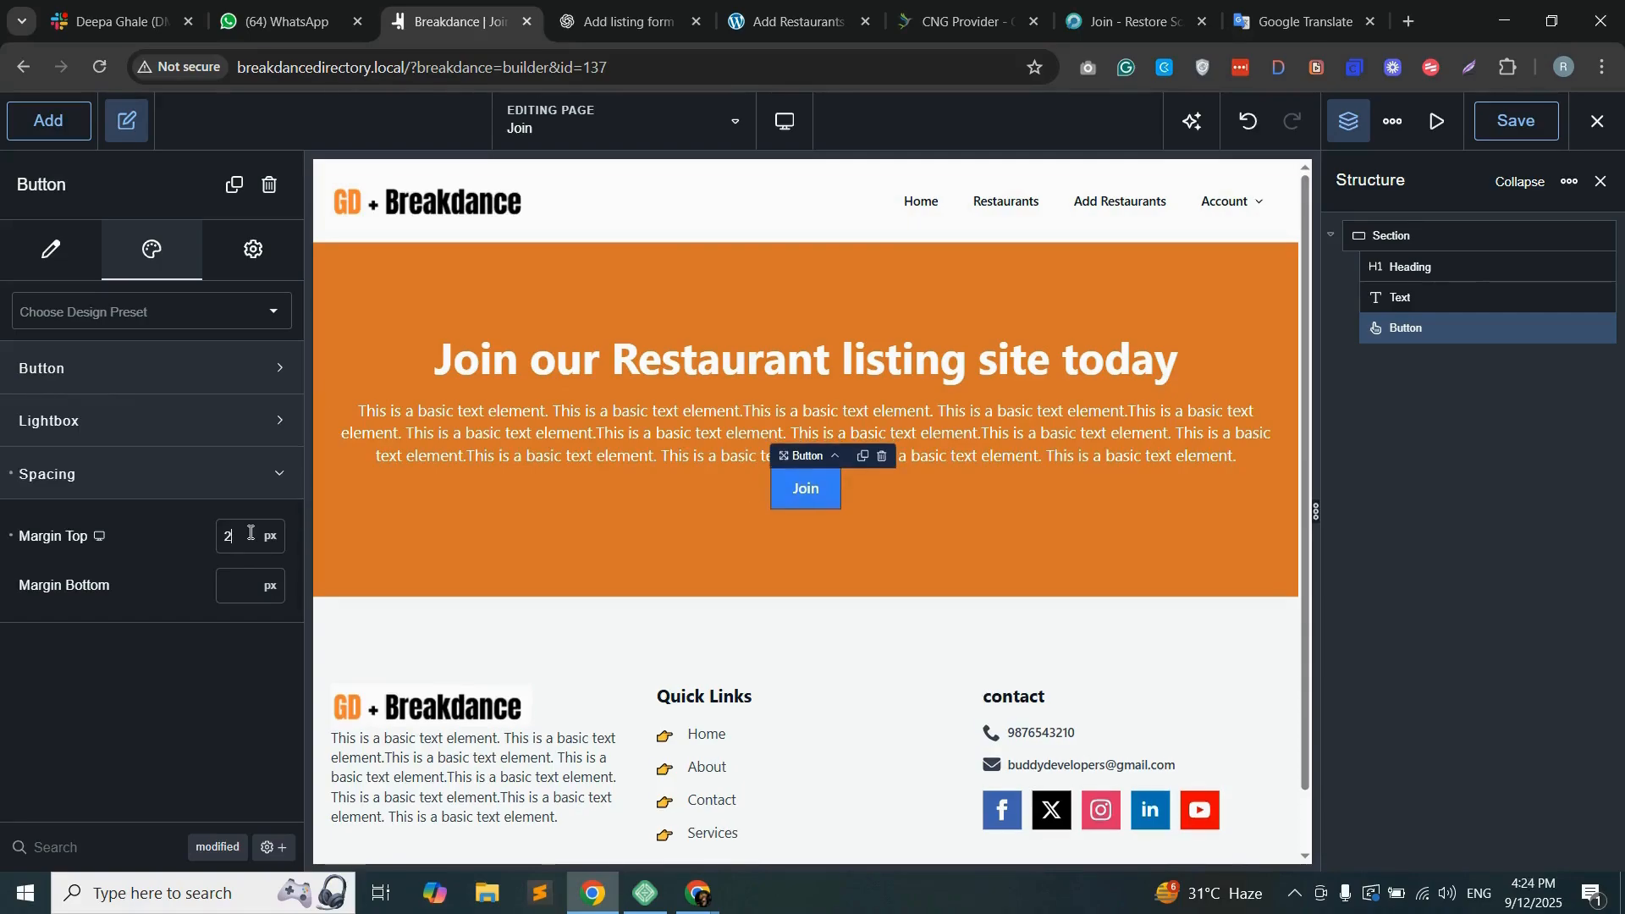
type("0")
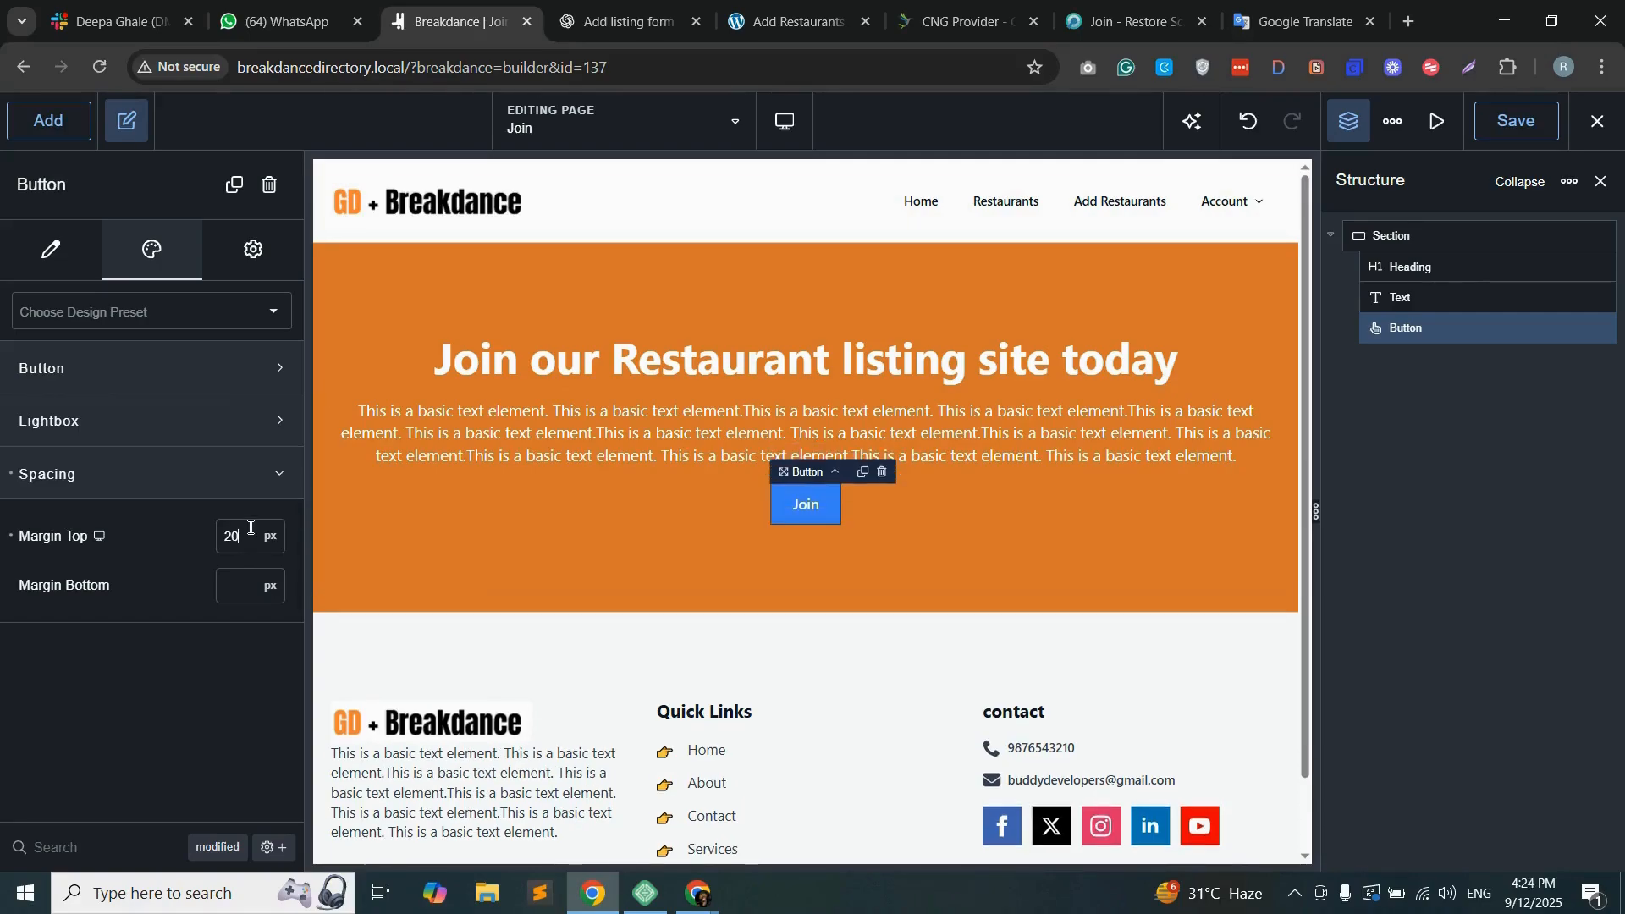
Step: Switch the Join button to the Custom style and open its custom style settings
left_click(103, 375)
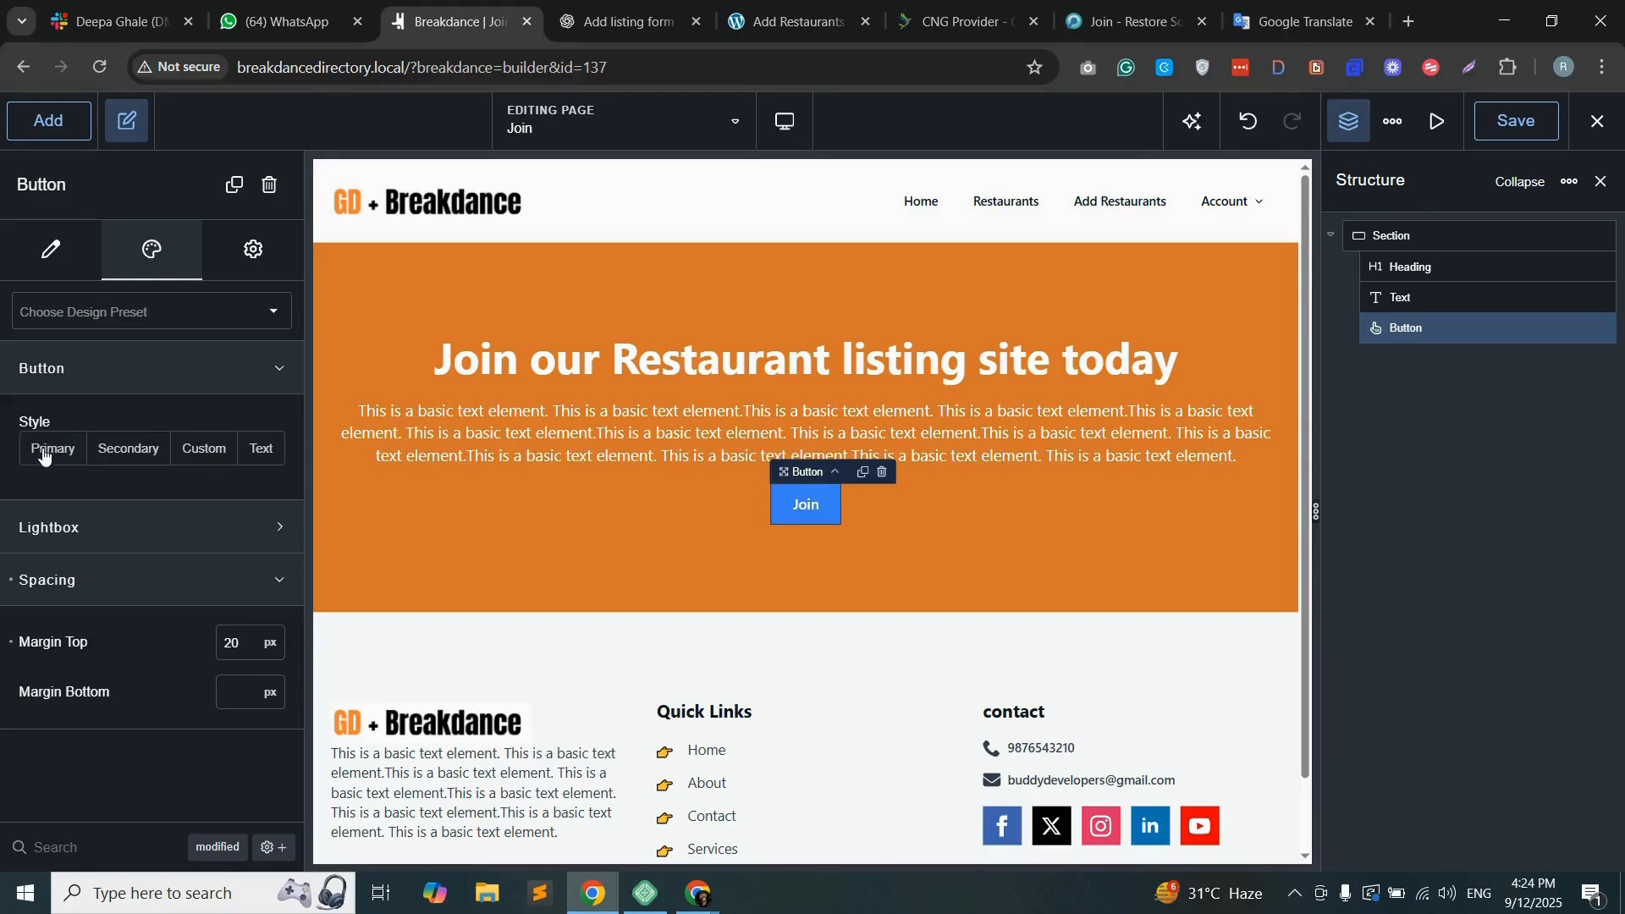
left_click(201, 454)
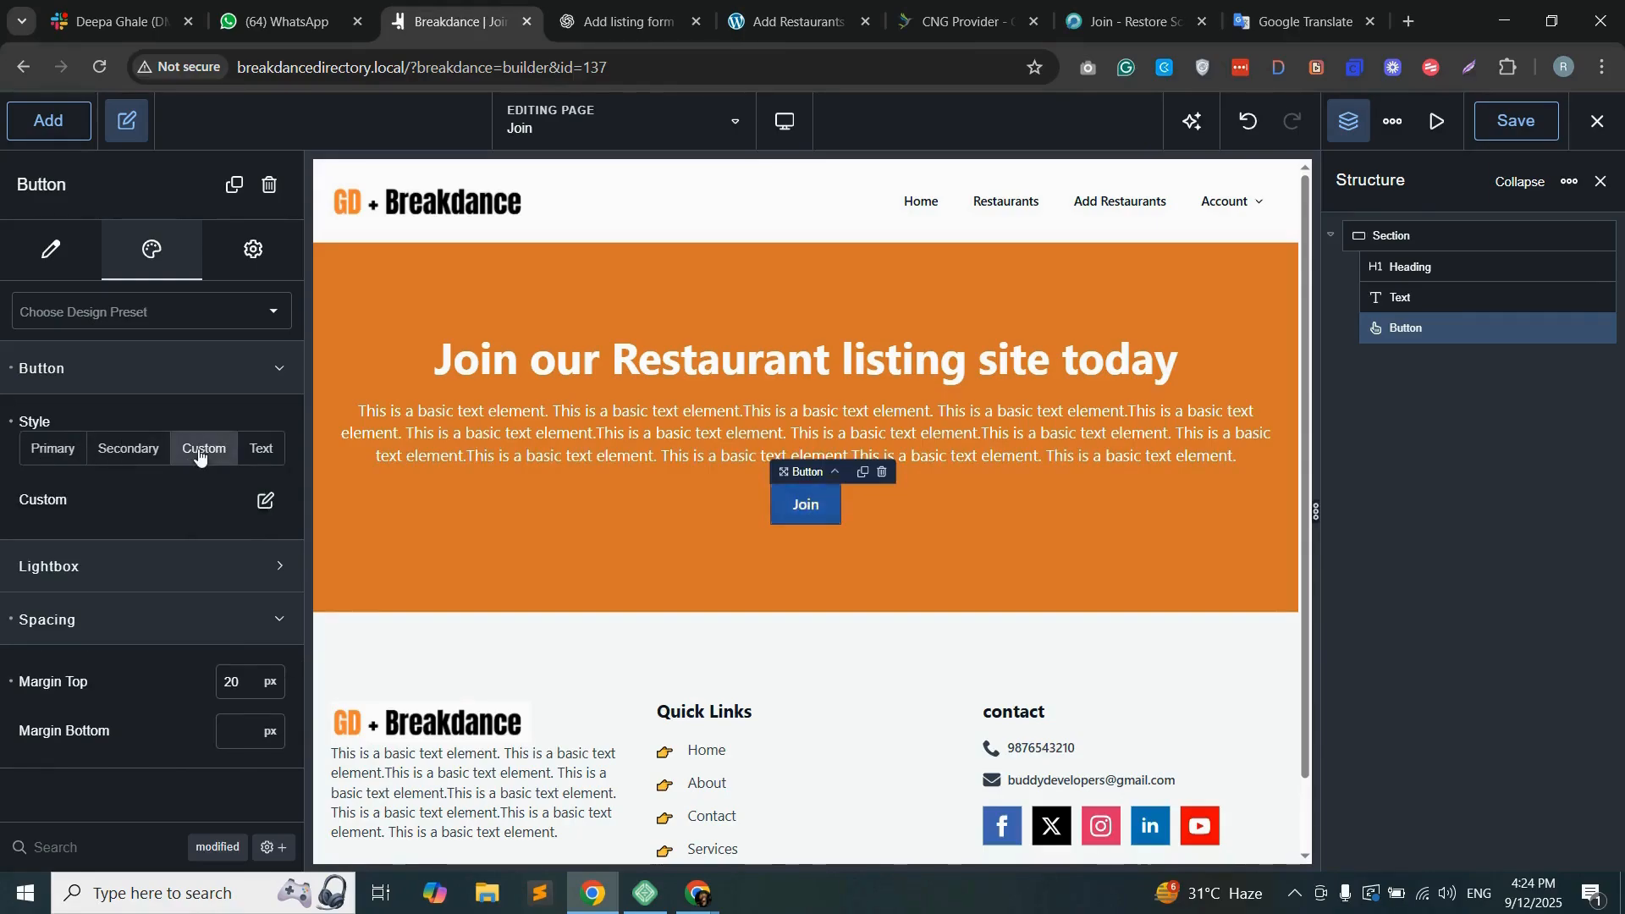
left_click(264, 504)
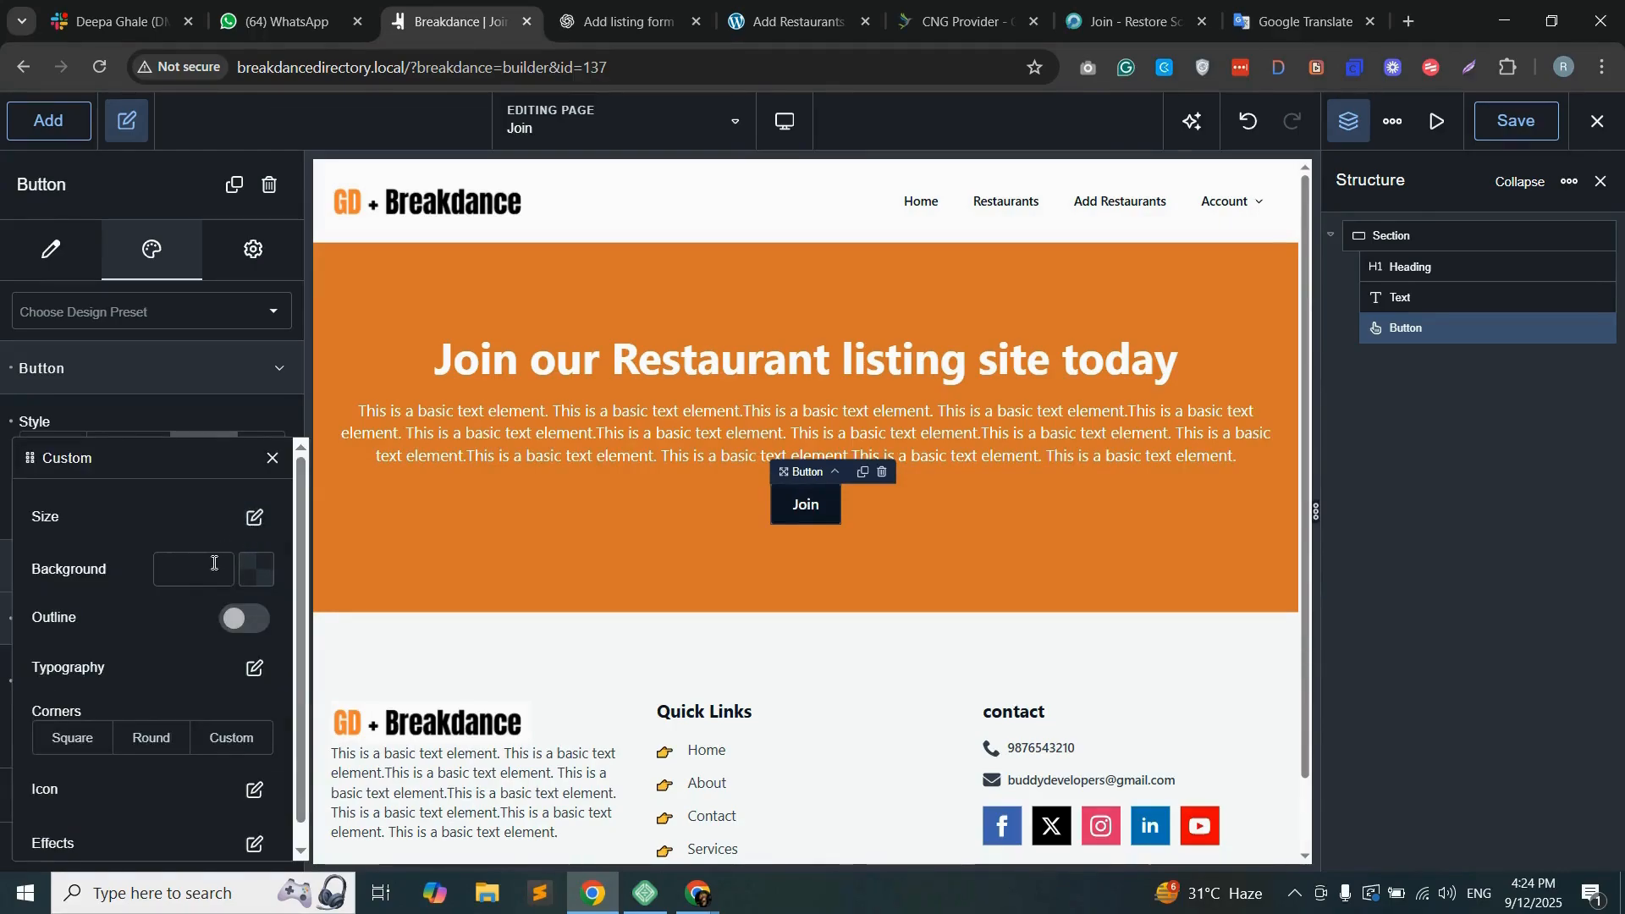
Step: Try the Large size on the Join button, along with the Square and Round corner options
left_click(254, 517)
left_click(264, 564)
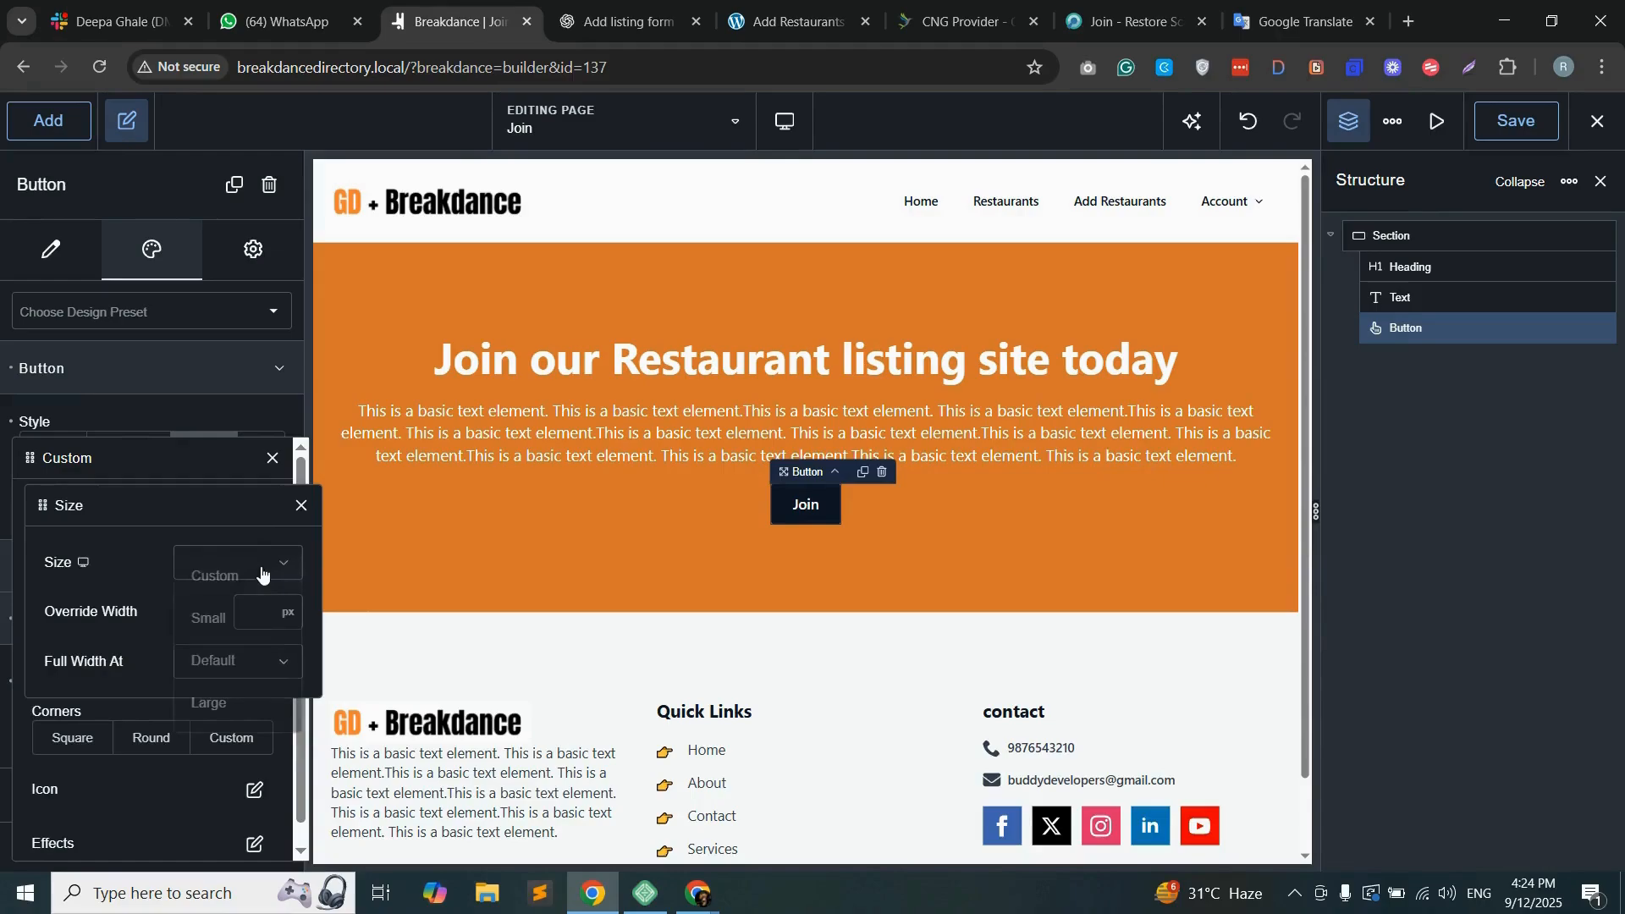
left_click(215, 700)
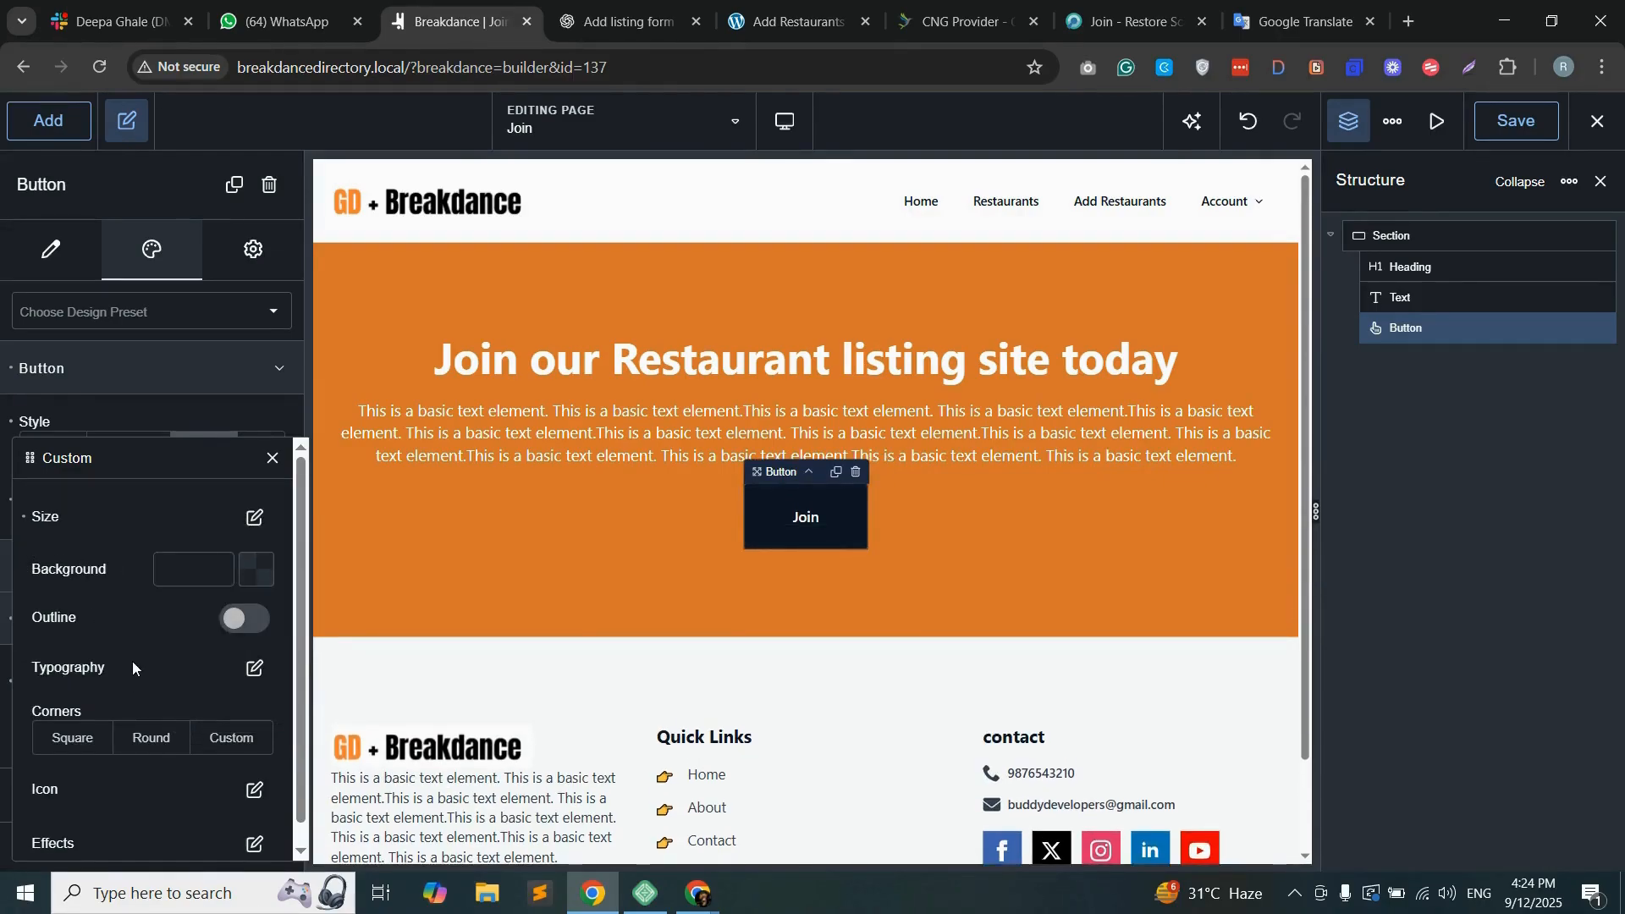
scroll(132, 662, "down", 1)
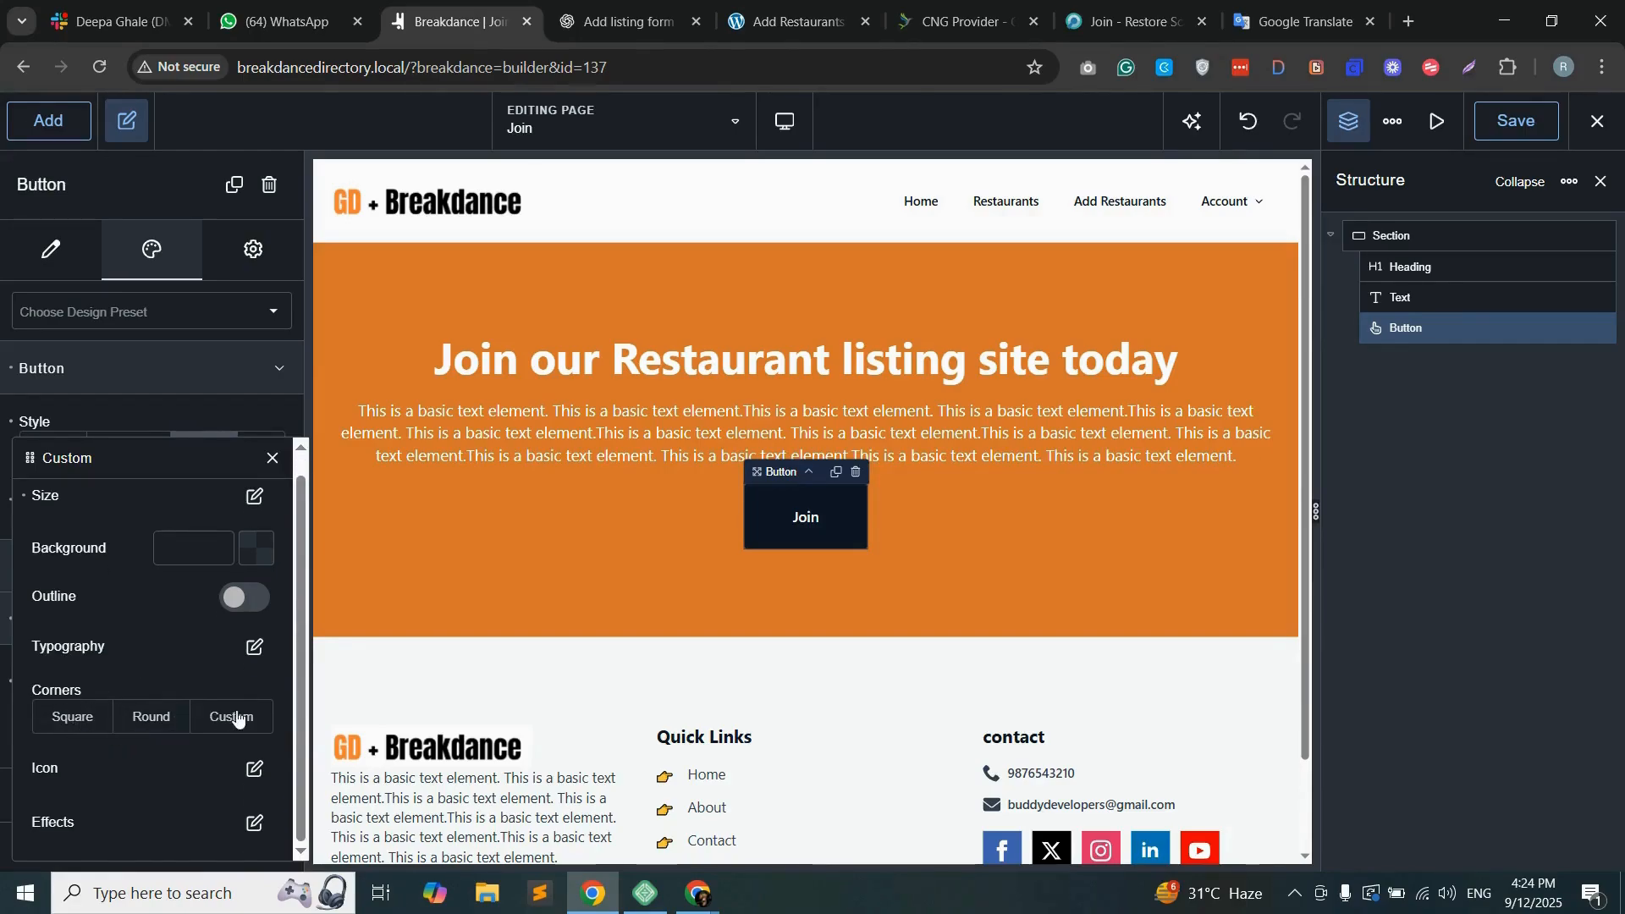
left_click(73, 721)
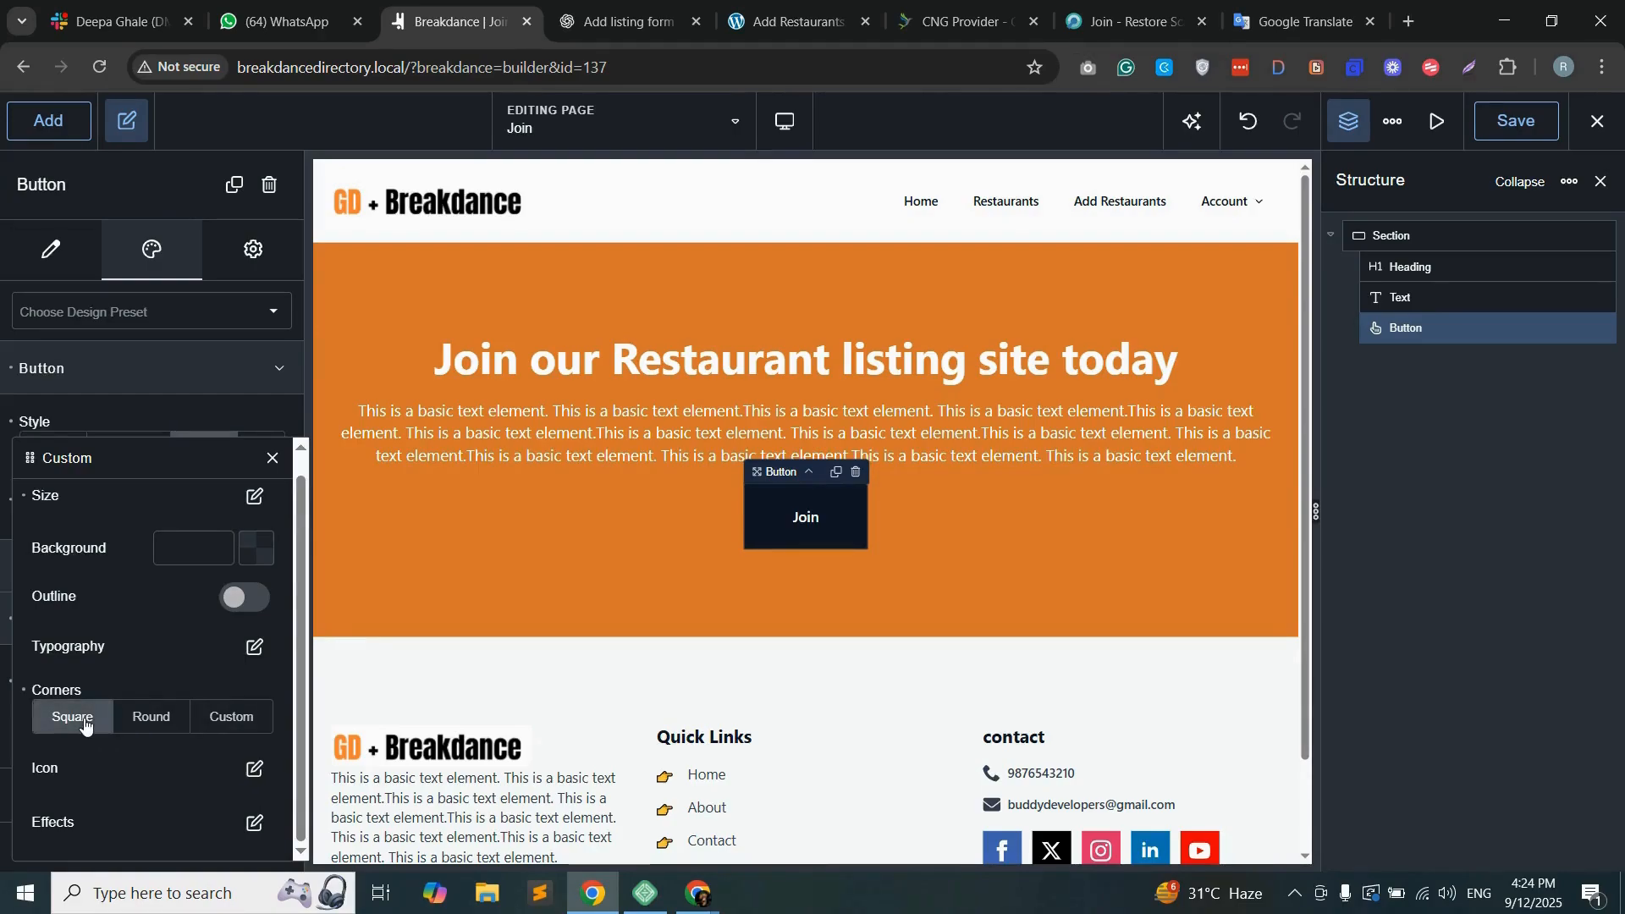
left_click(146, 718)
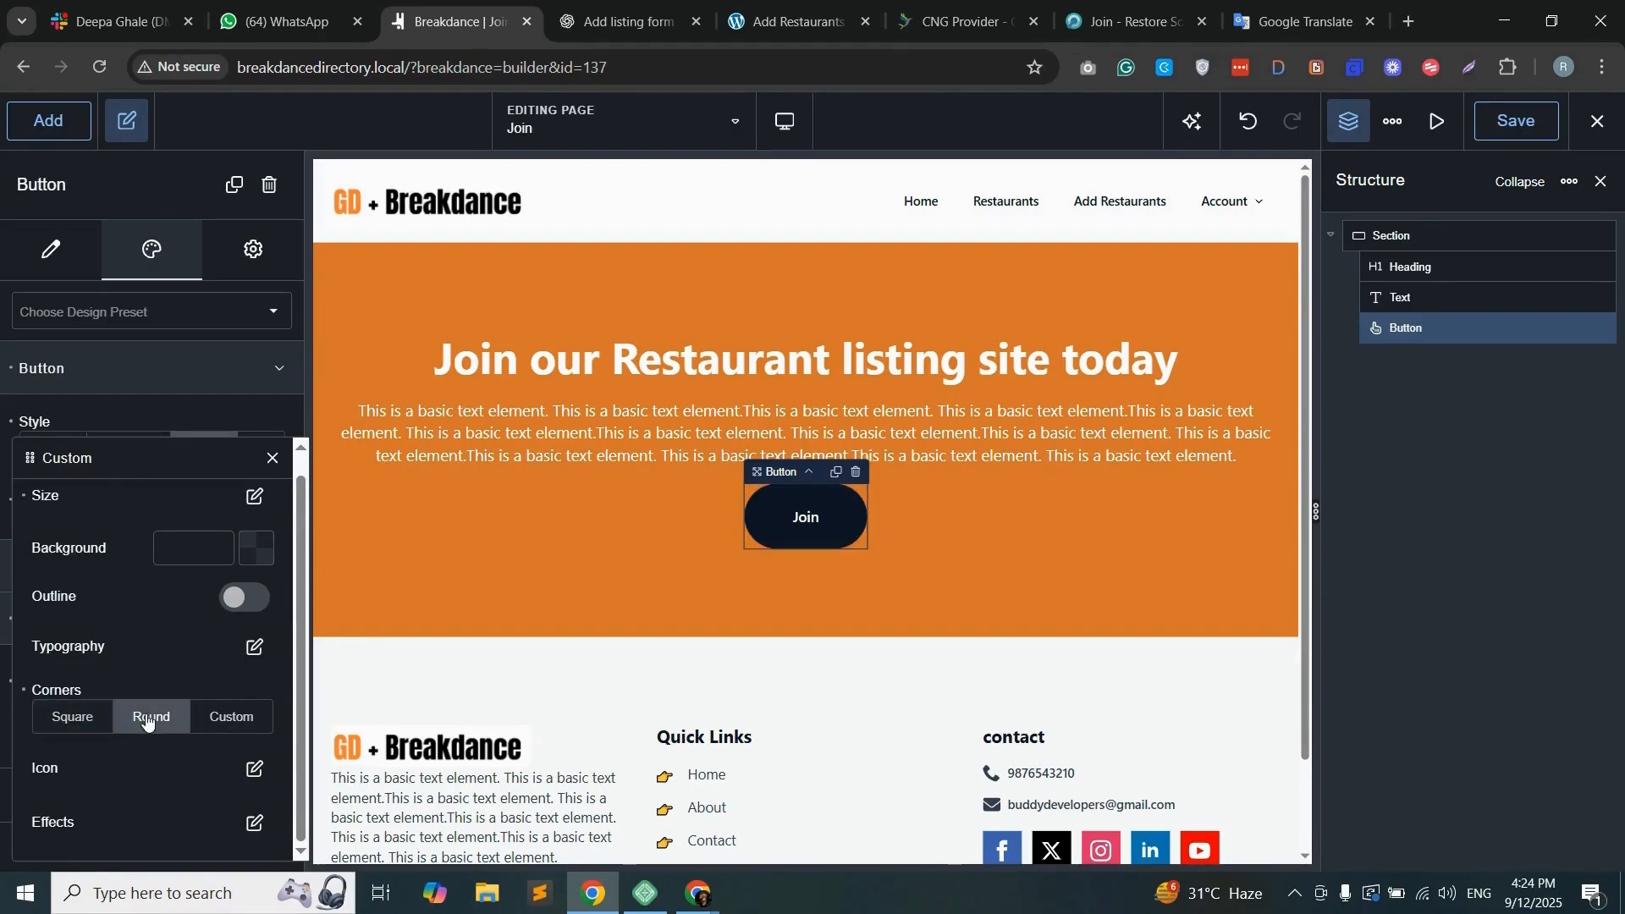
left_click(72, 719)
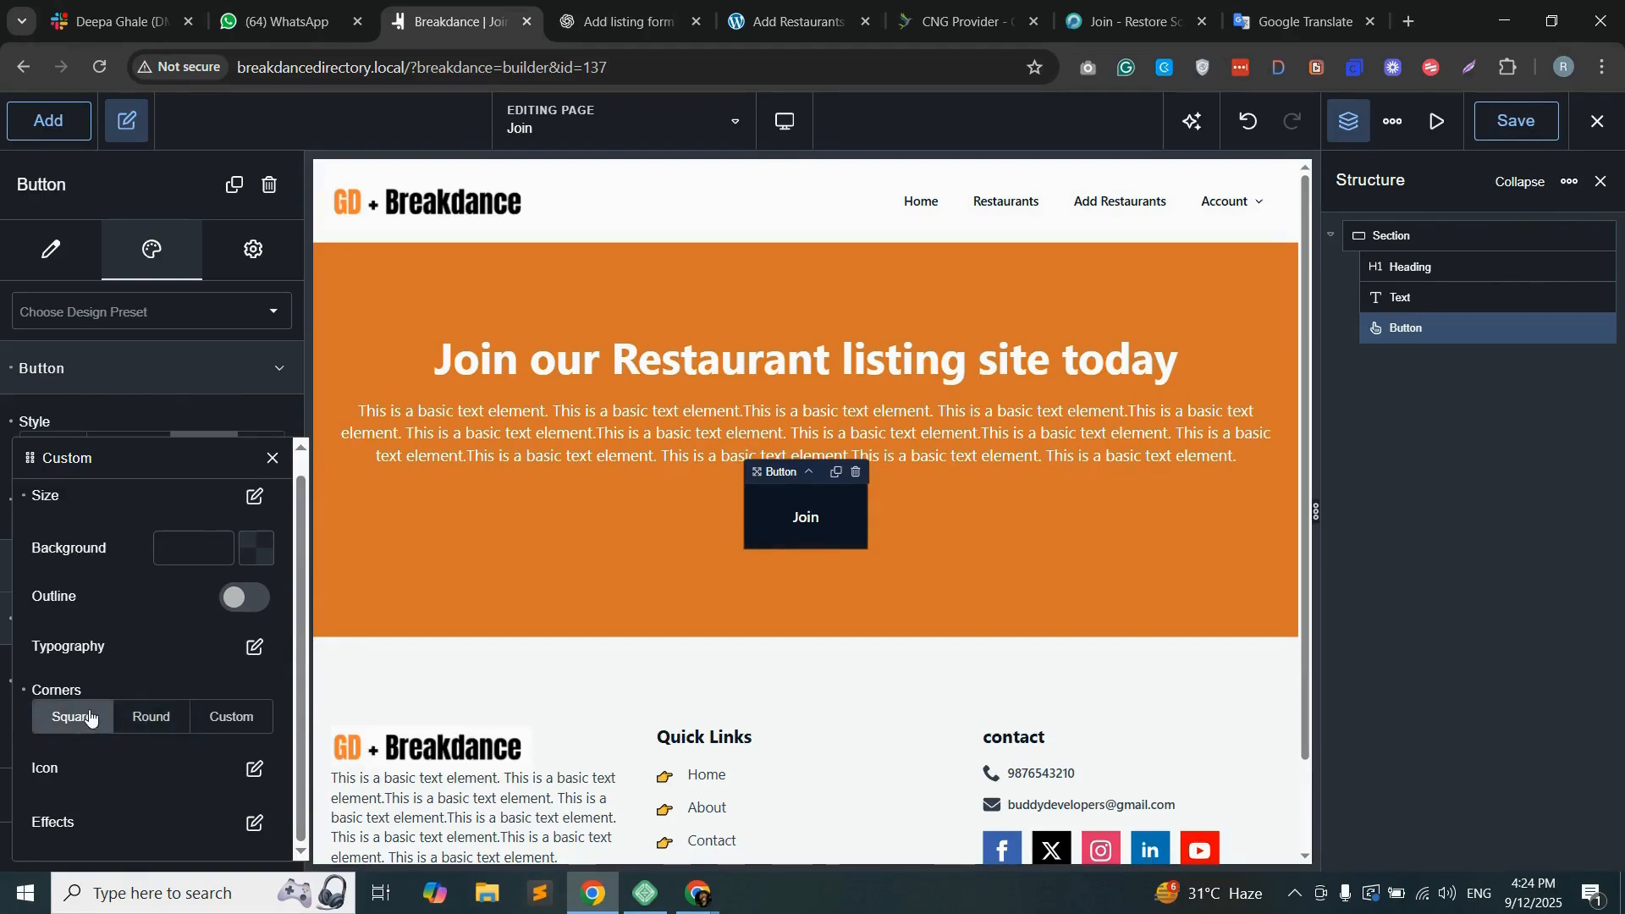
Step: Set the font size of the Join button's label to 16 px
left_click(251, 650)
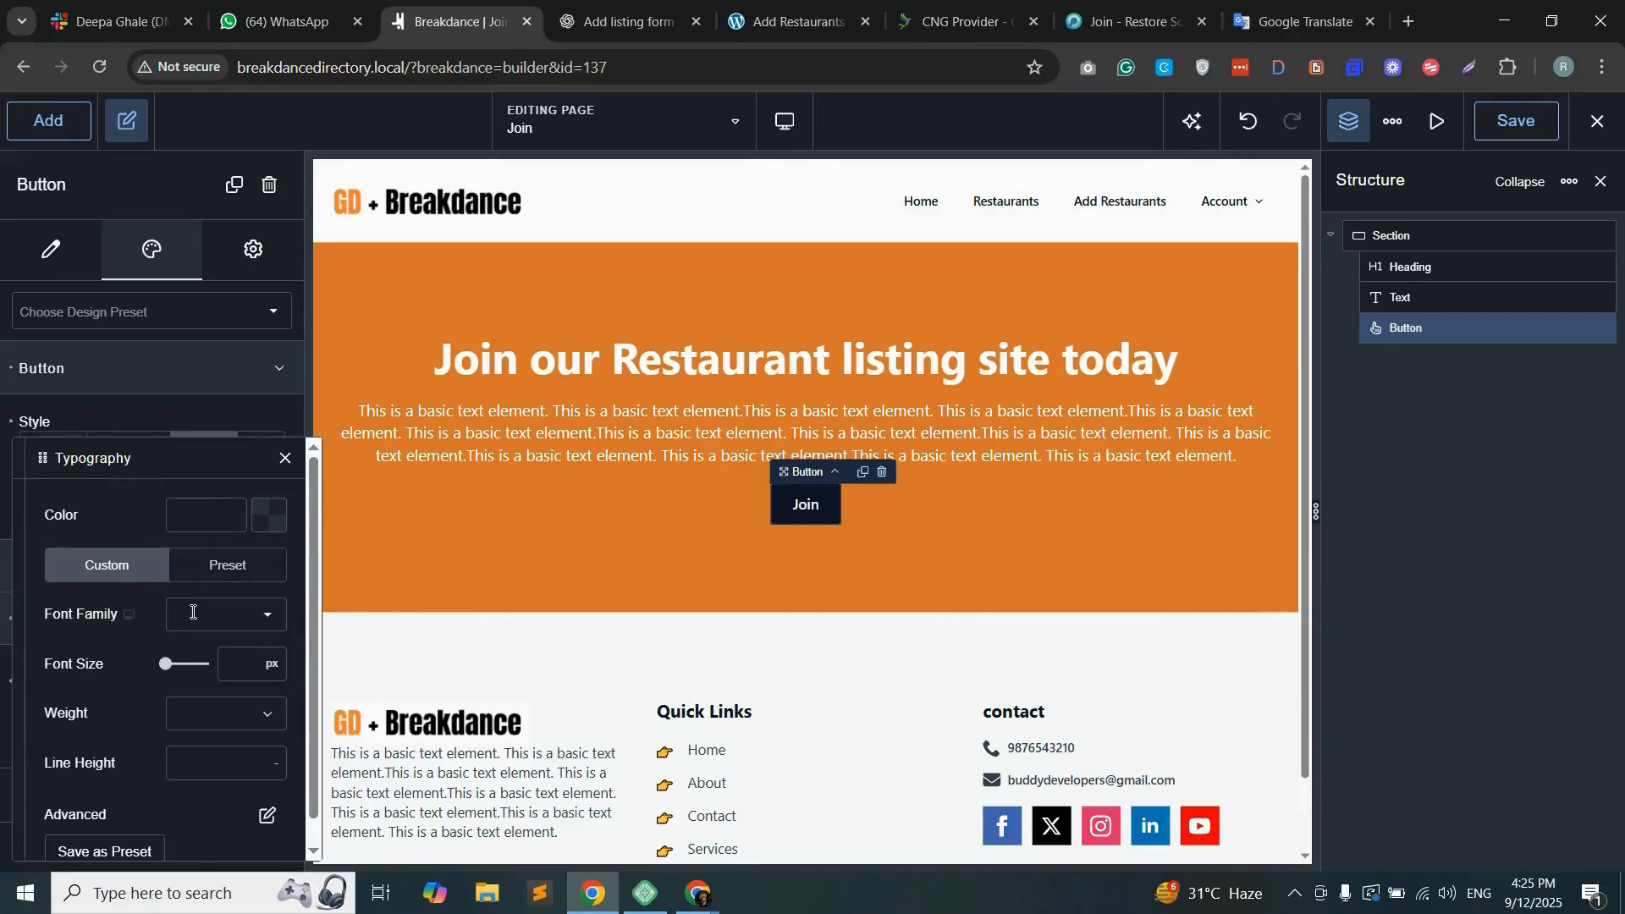
type("16")
left_click(284, 458)
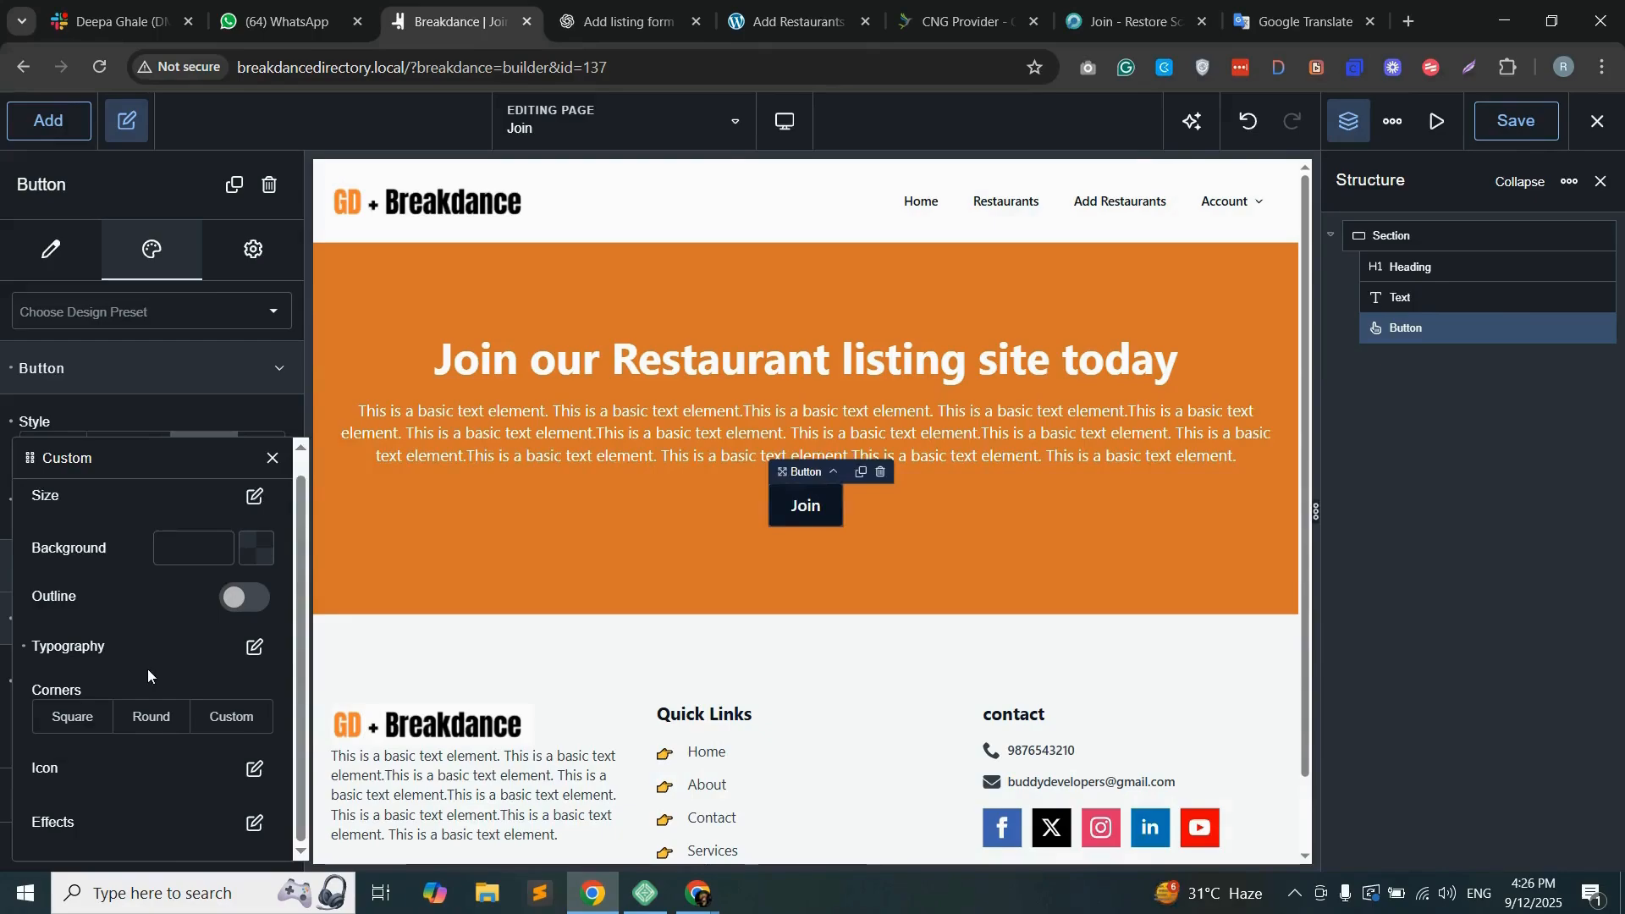
Step: Search the icon library for "arrow" and add the diagonal up-right arrow icon to the Join button
left_click(252, 772)
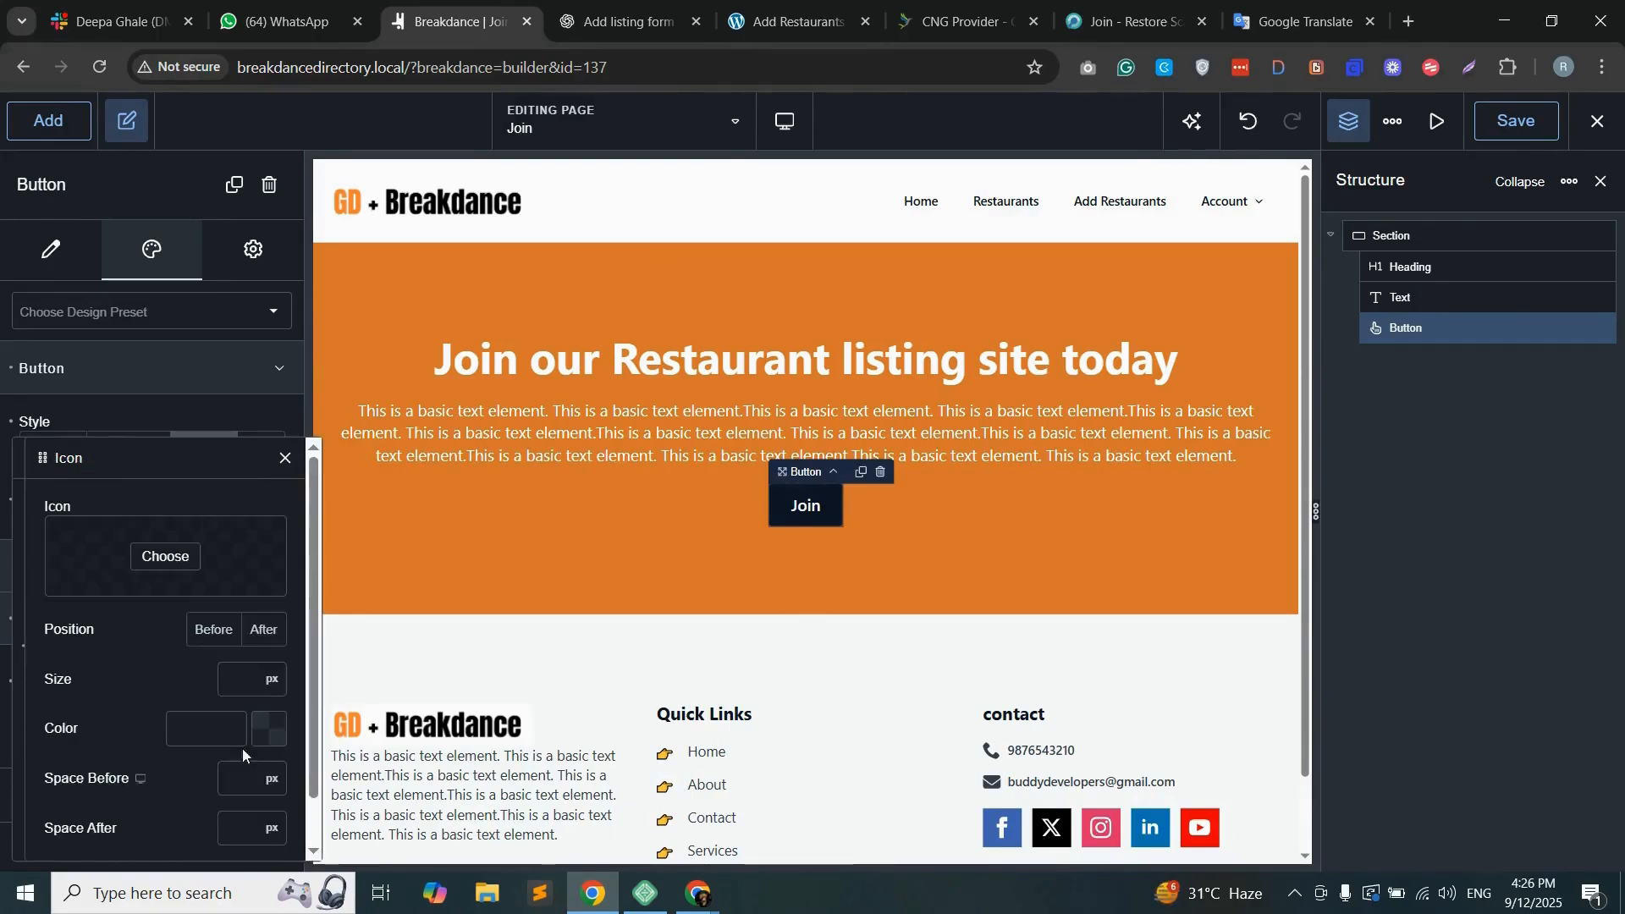
left_click(175, 560)
left_click(687, 289)
type("arrow")
scroll(856, 651, "down", 5)
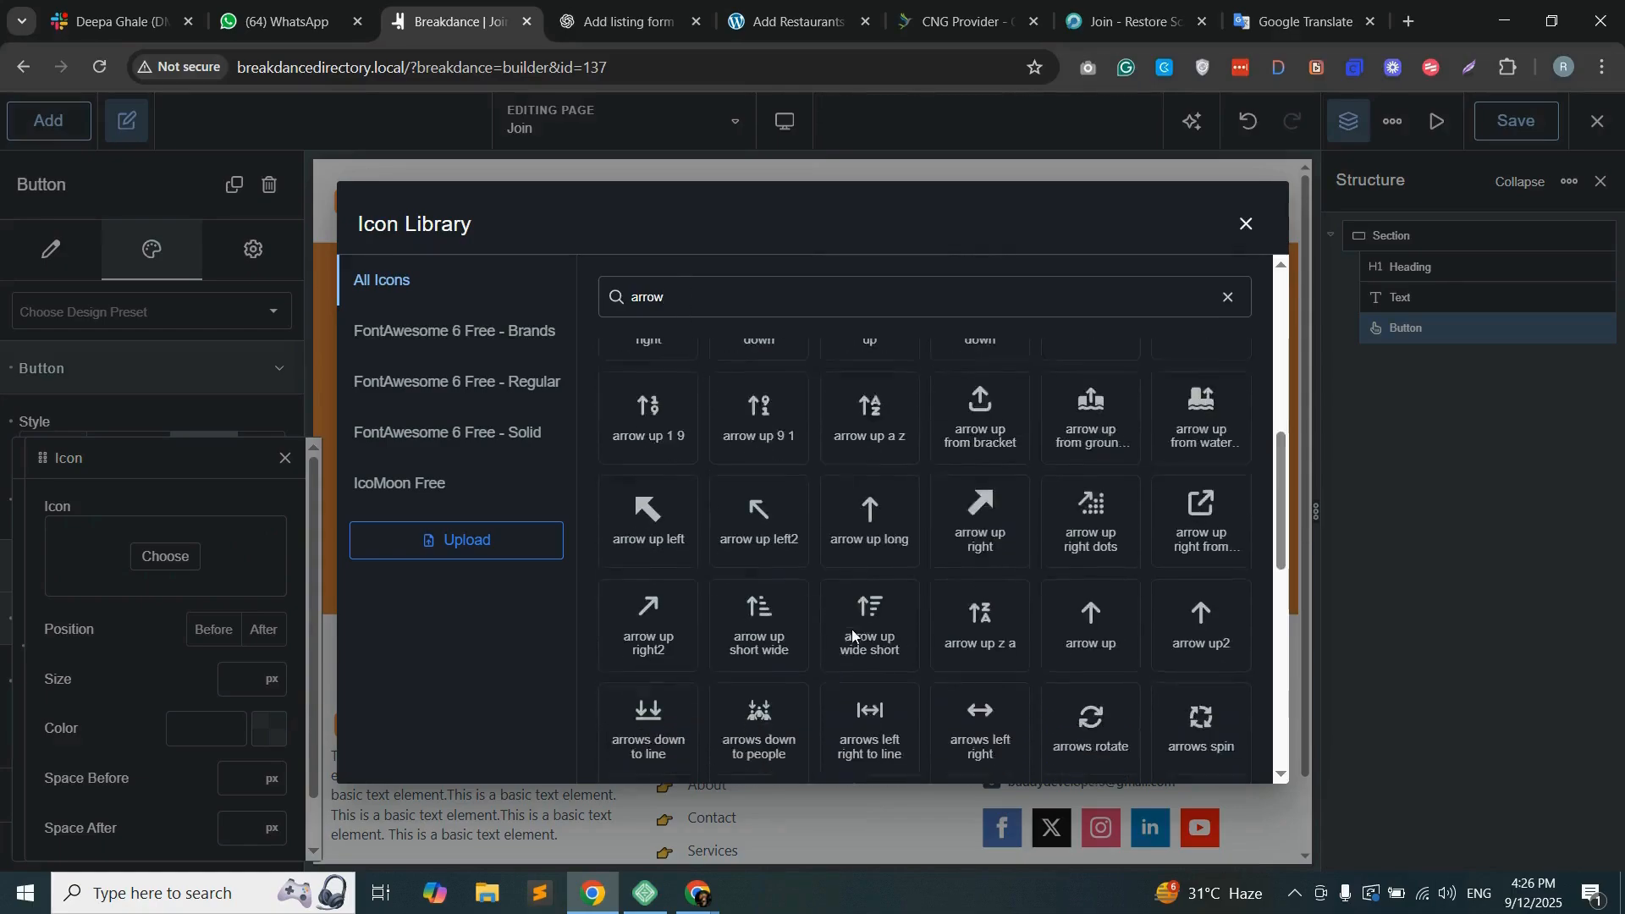
left_click(652, 579)
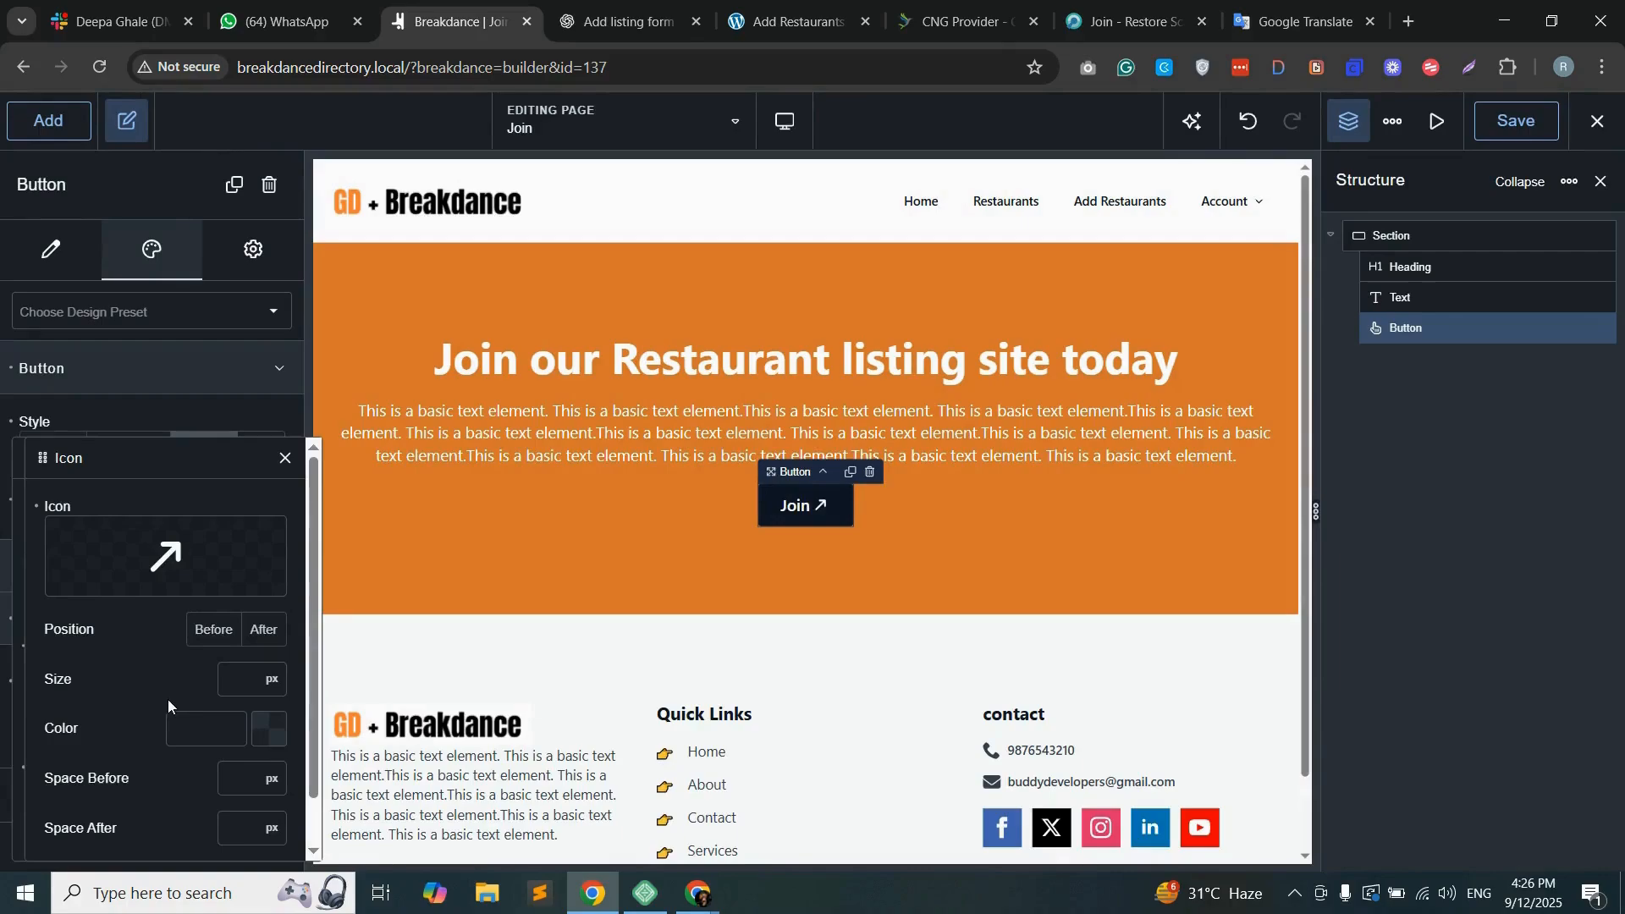
left_click(285, 458)
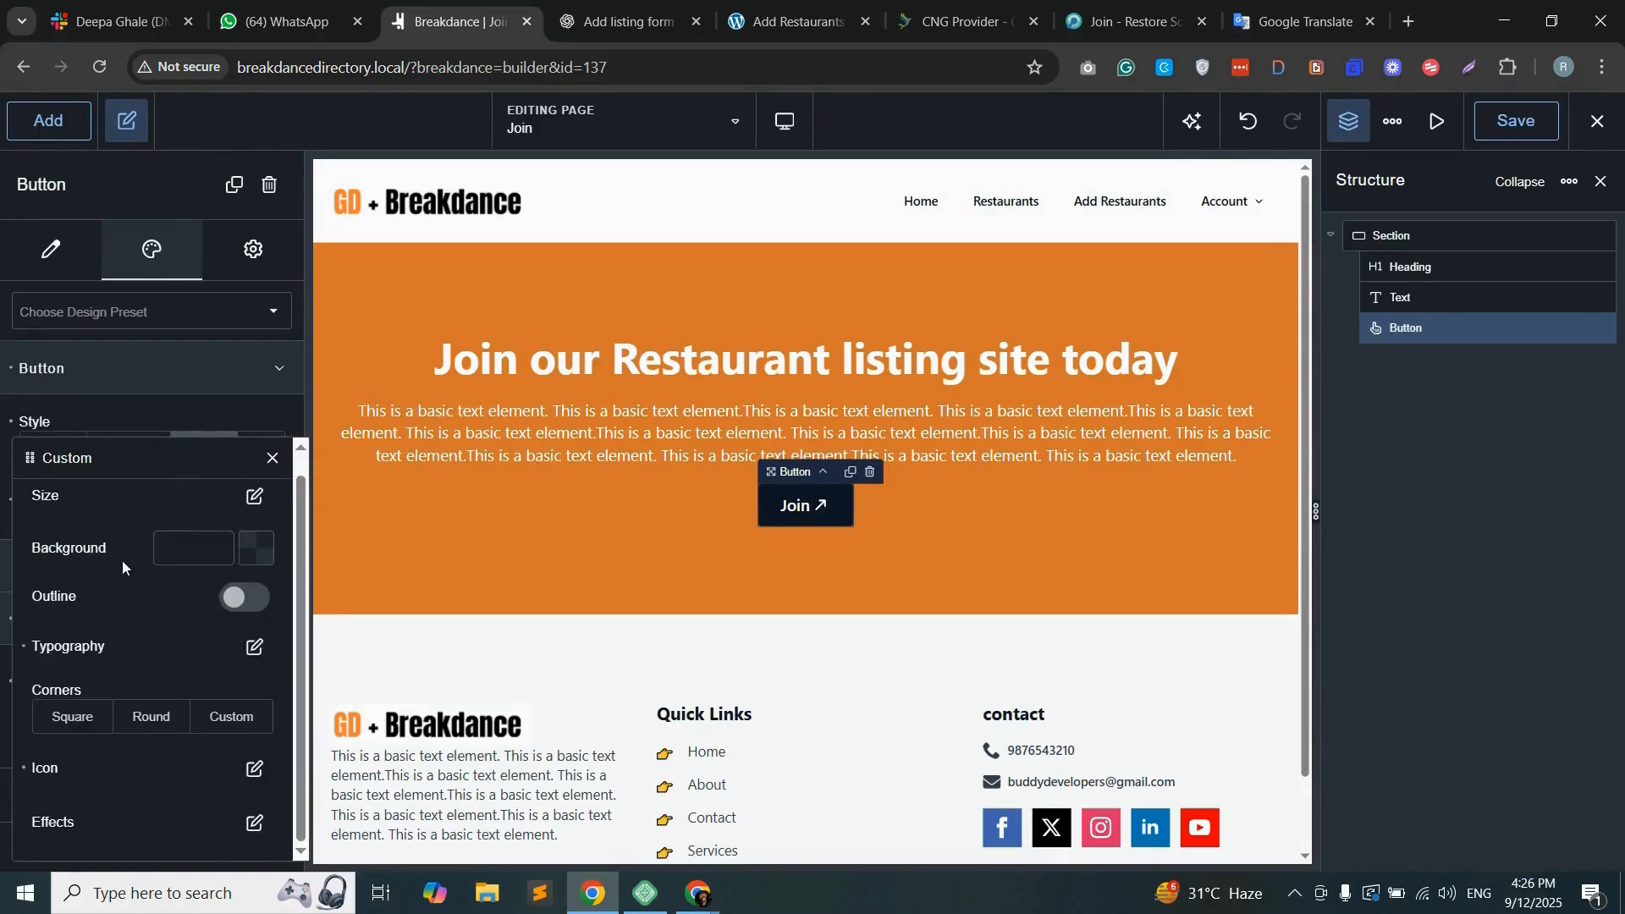
Step: Give the Join button custom corners with a 6 px radius and save the page
left_click(156, 726)
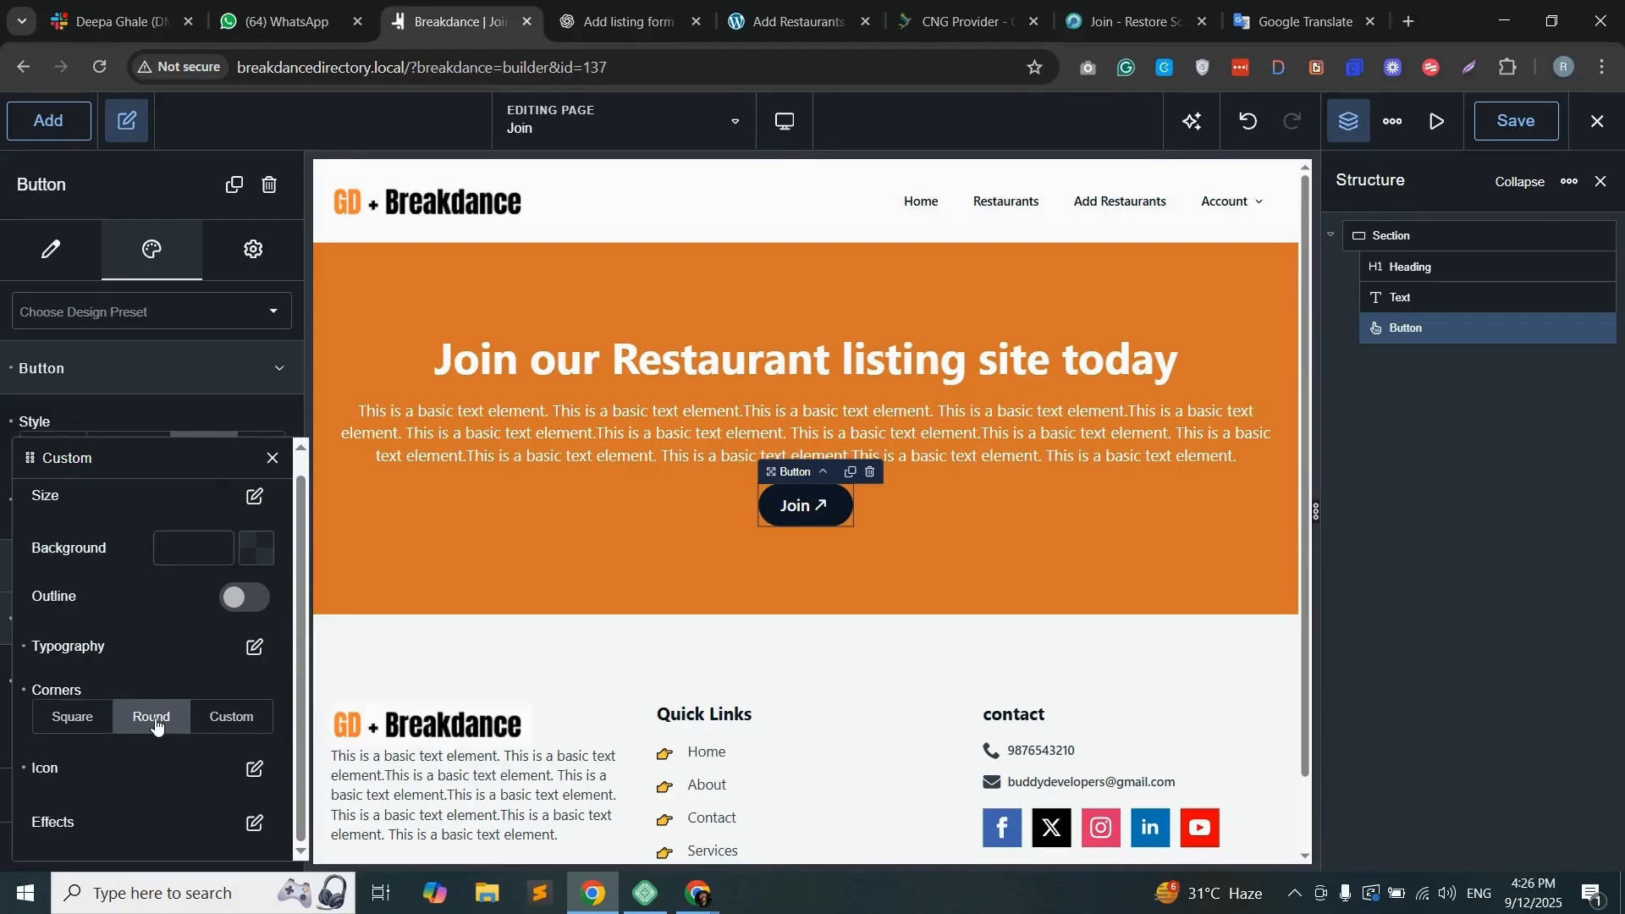
left_click(99, 719)
left_click(231, 717)
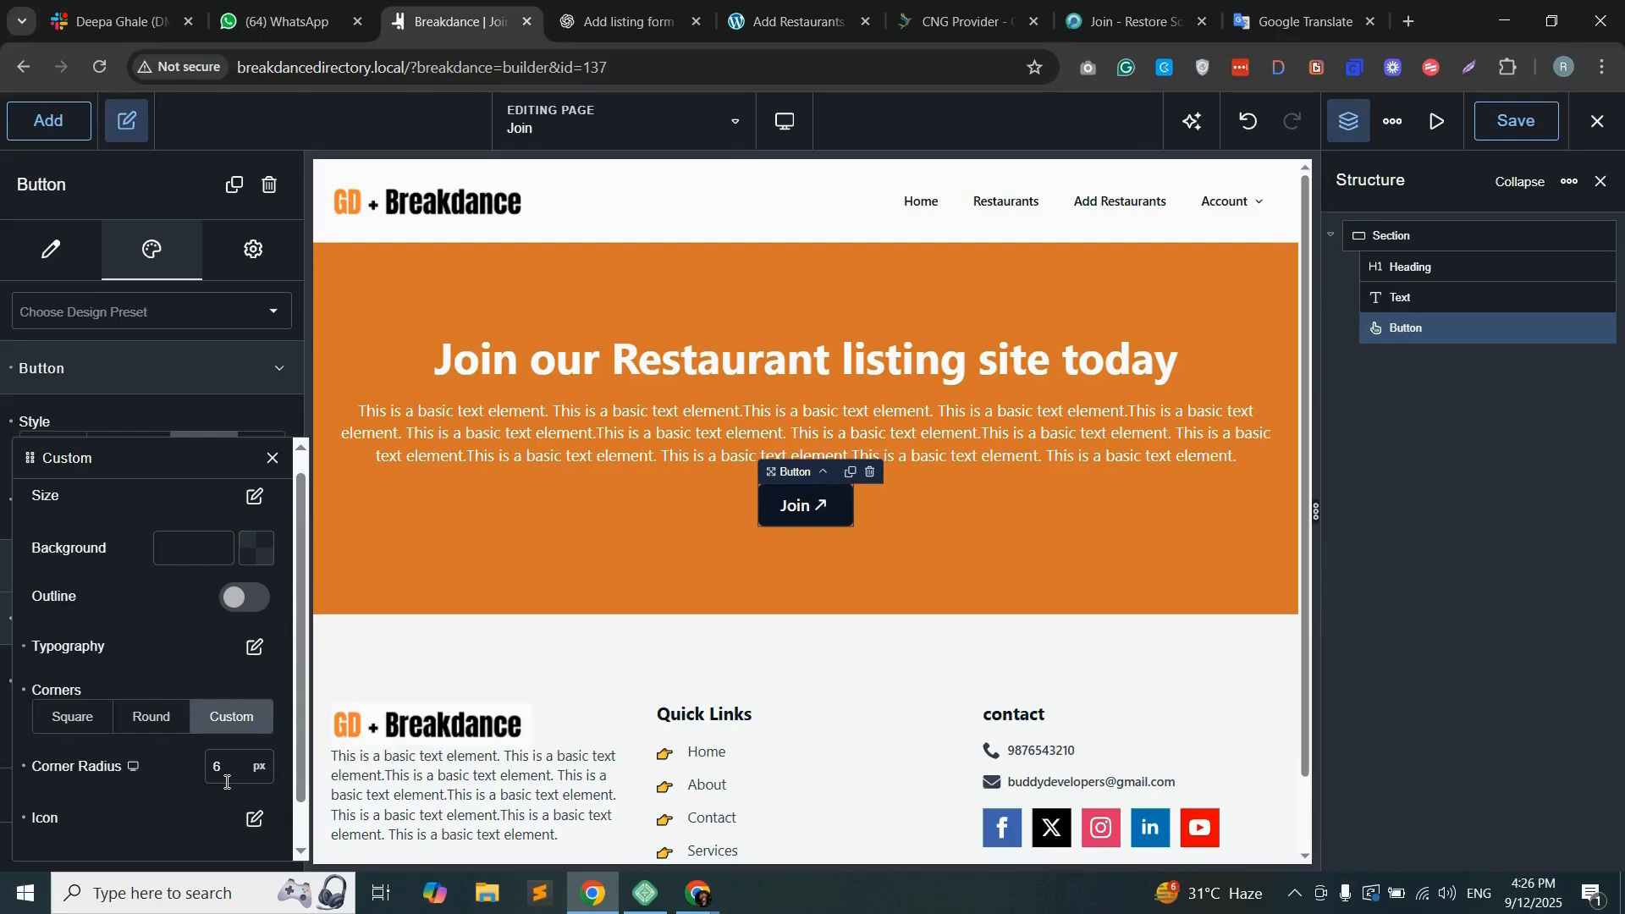
scroll(221, 777, "down", 1)
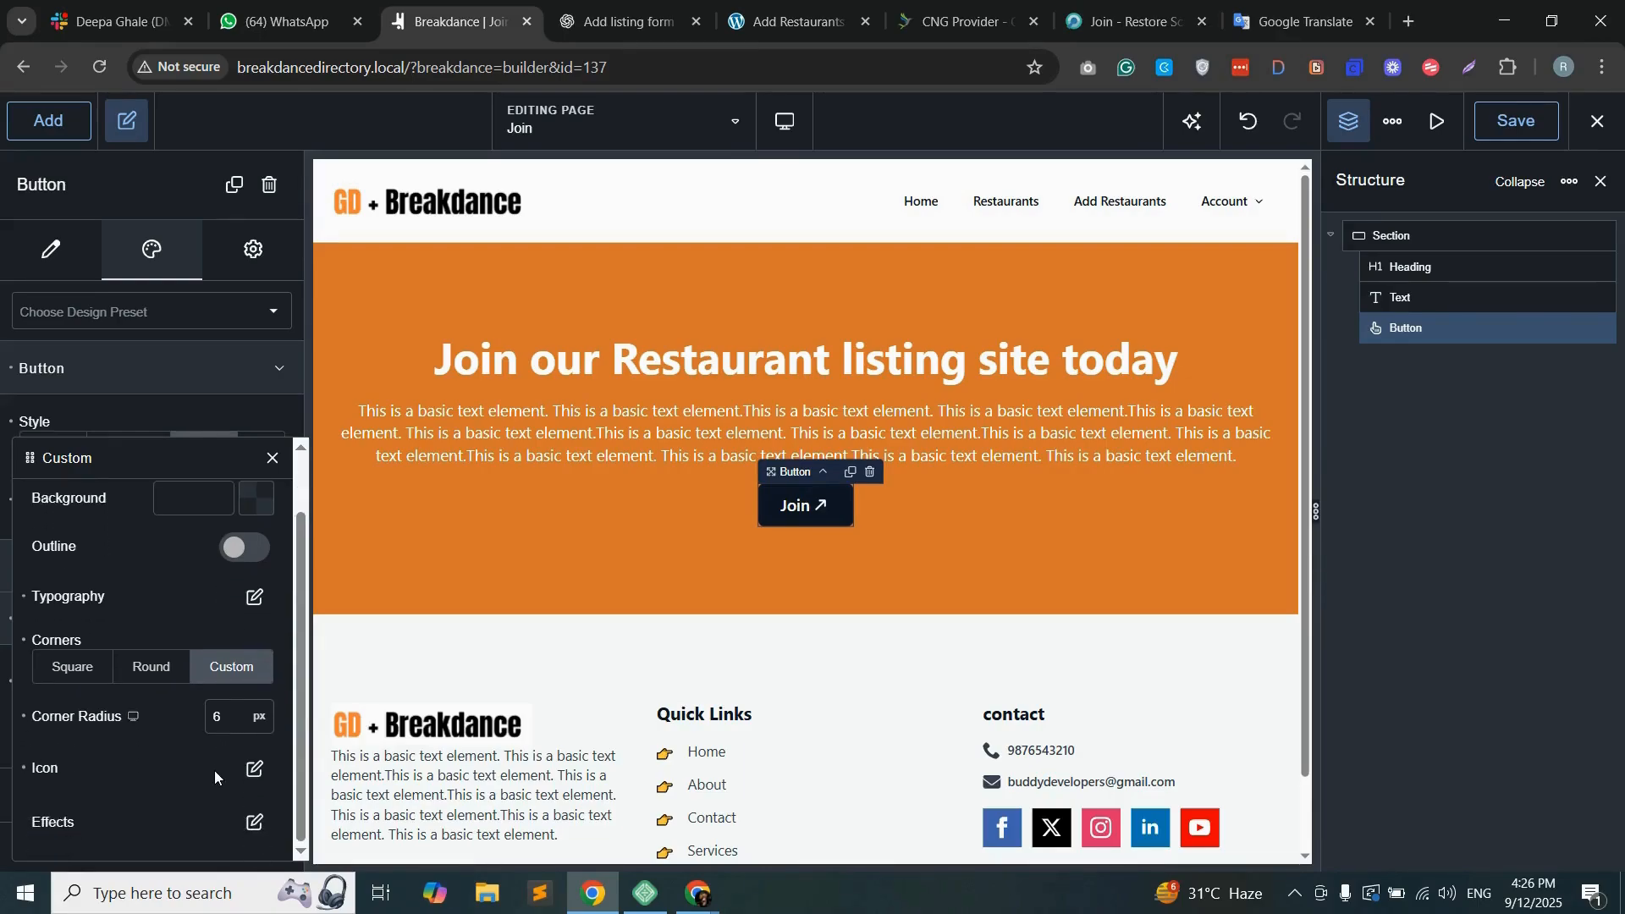
scroll(181, 718, "up", 2)
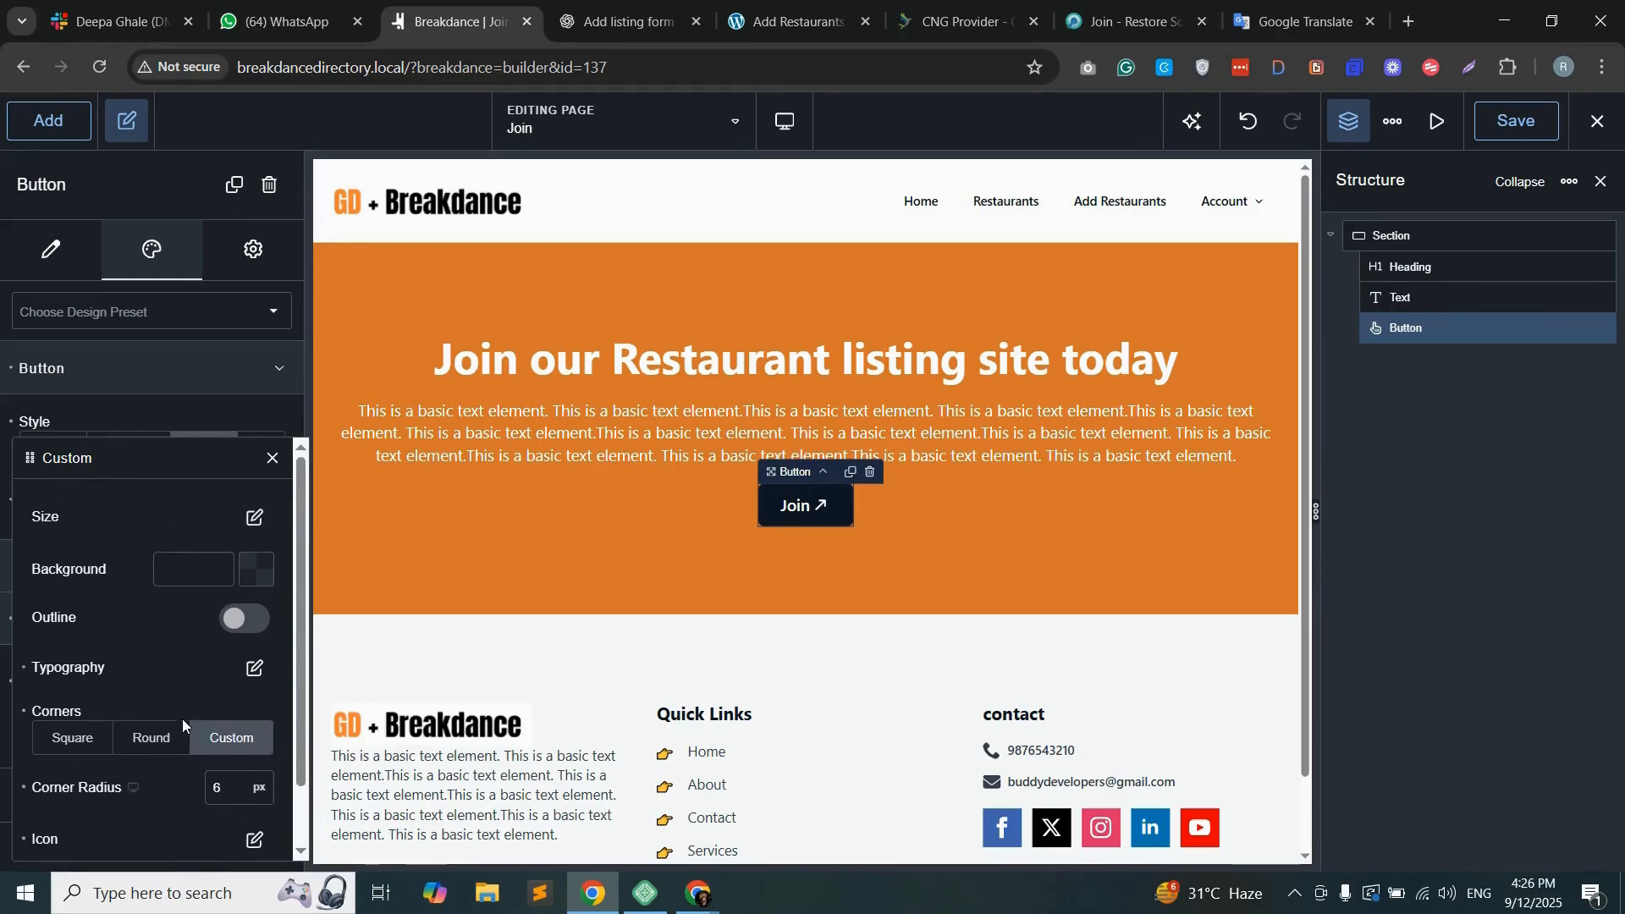
left_click(269, 461)
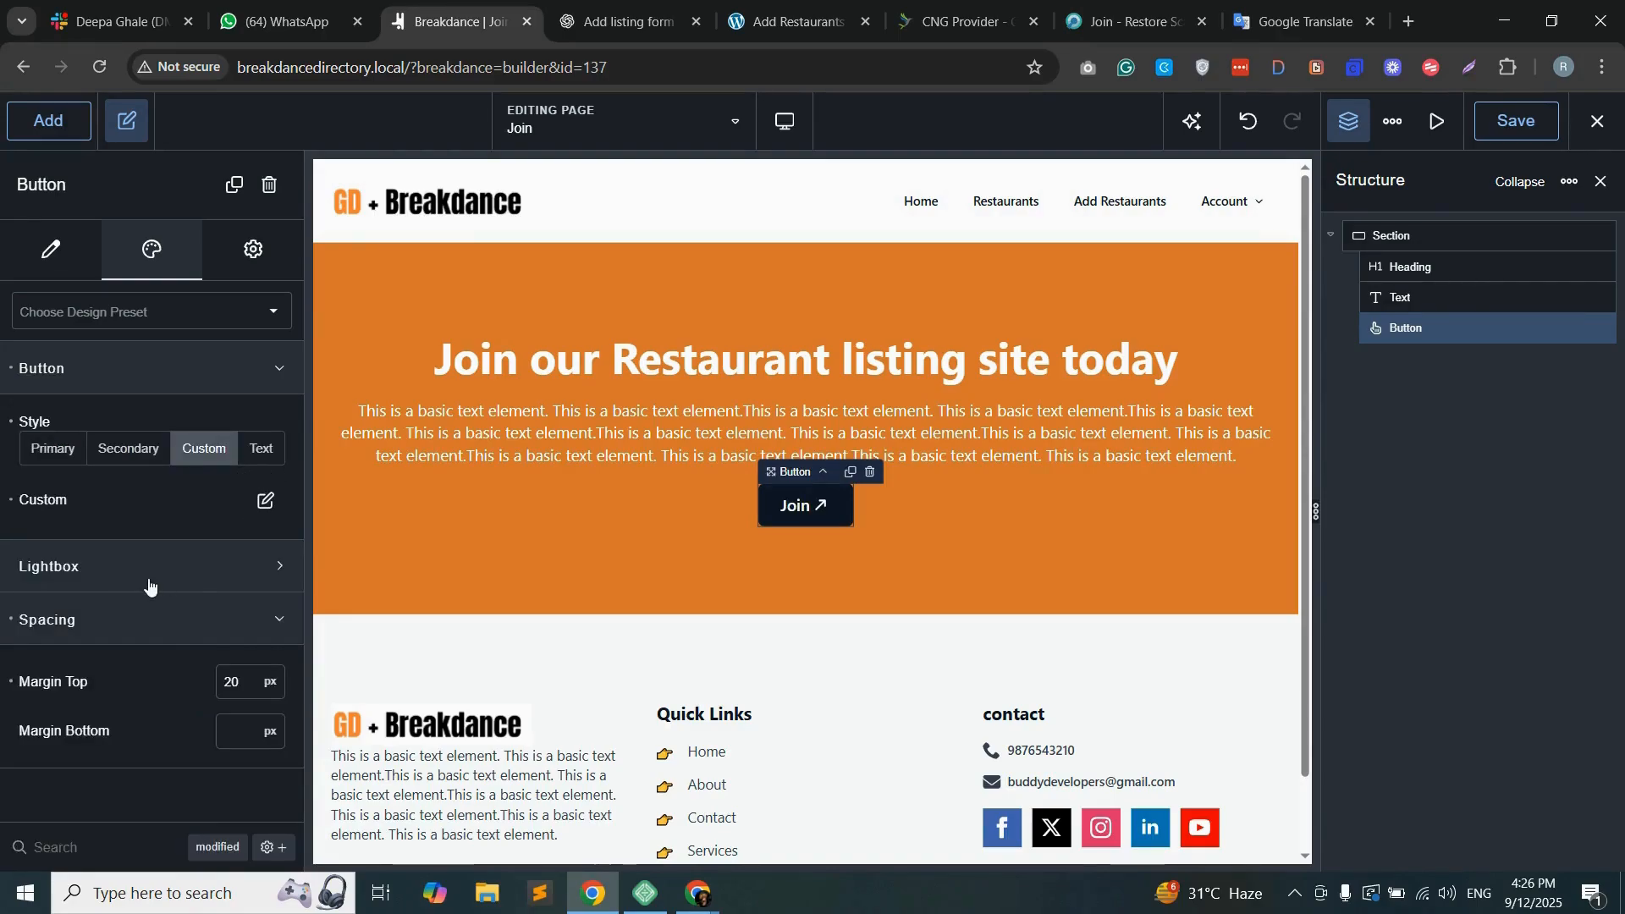
left_click(1519, 124)
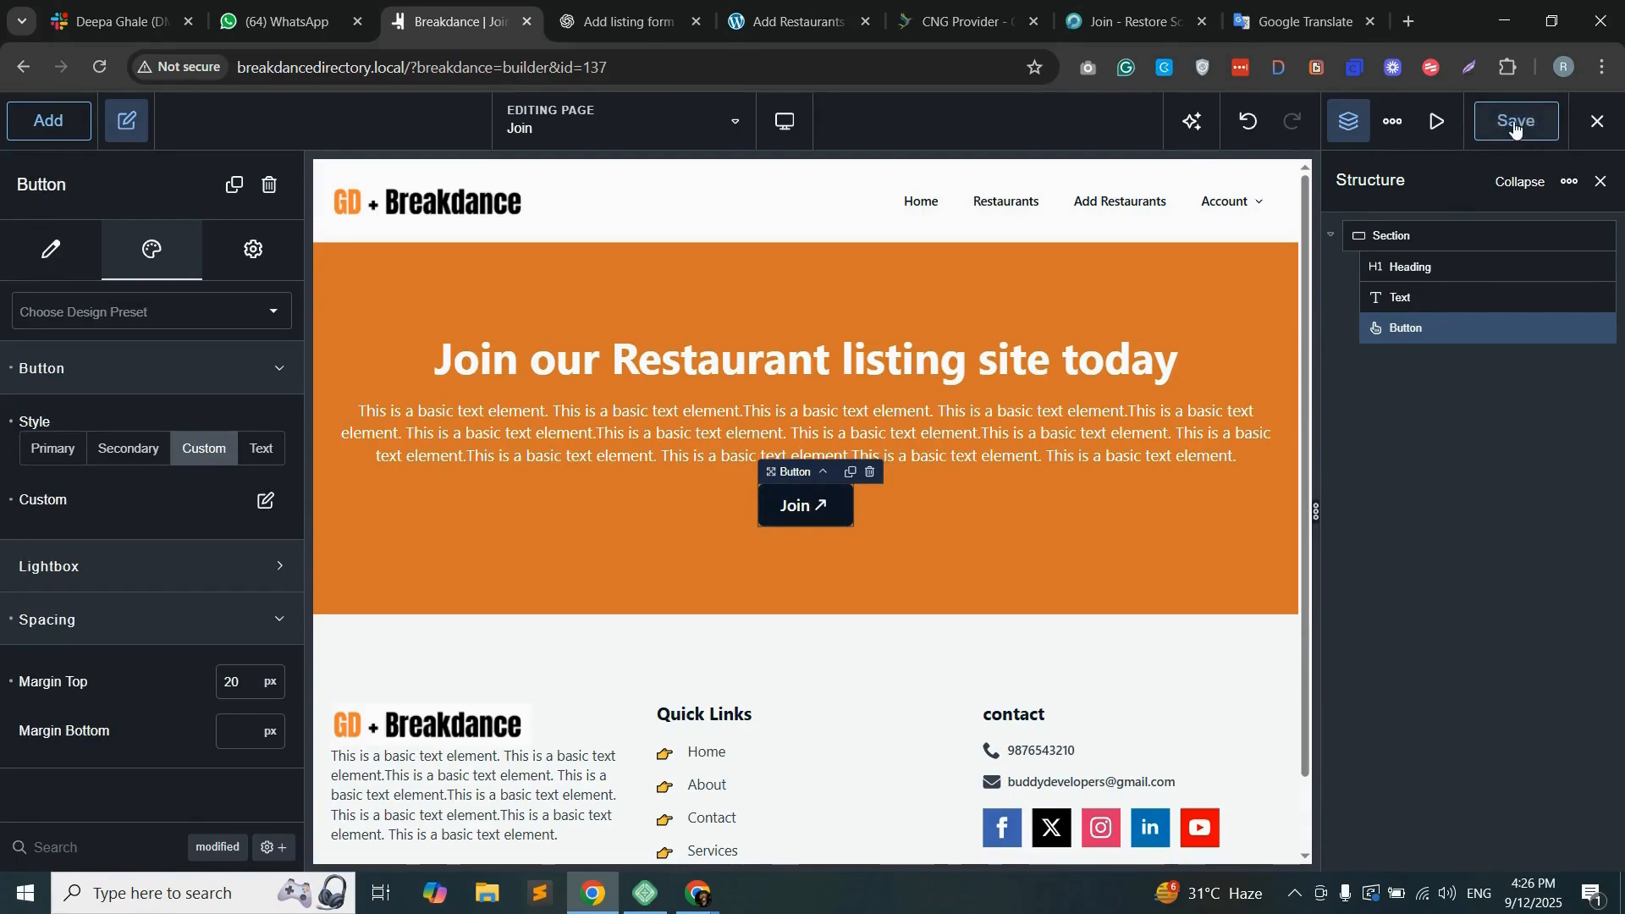
Step: Open the live page breakdancedirectory.local/join/ in a new tab and examine its heading, paragraph and Join button
left_click(474, 68)
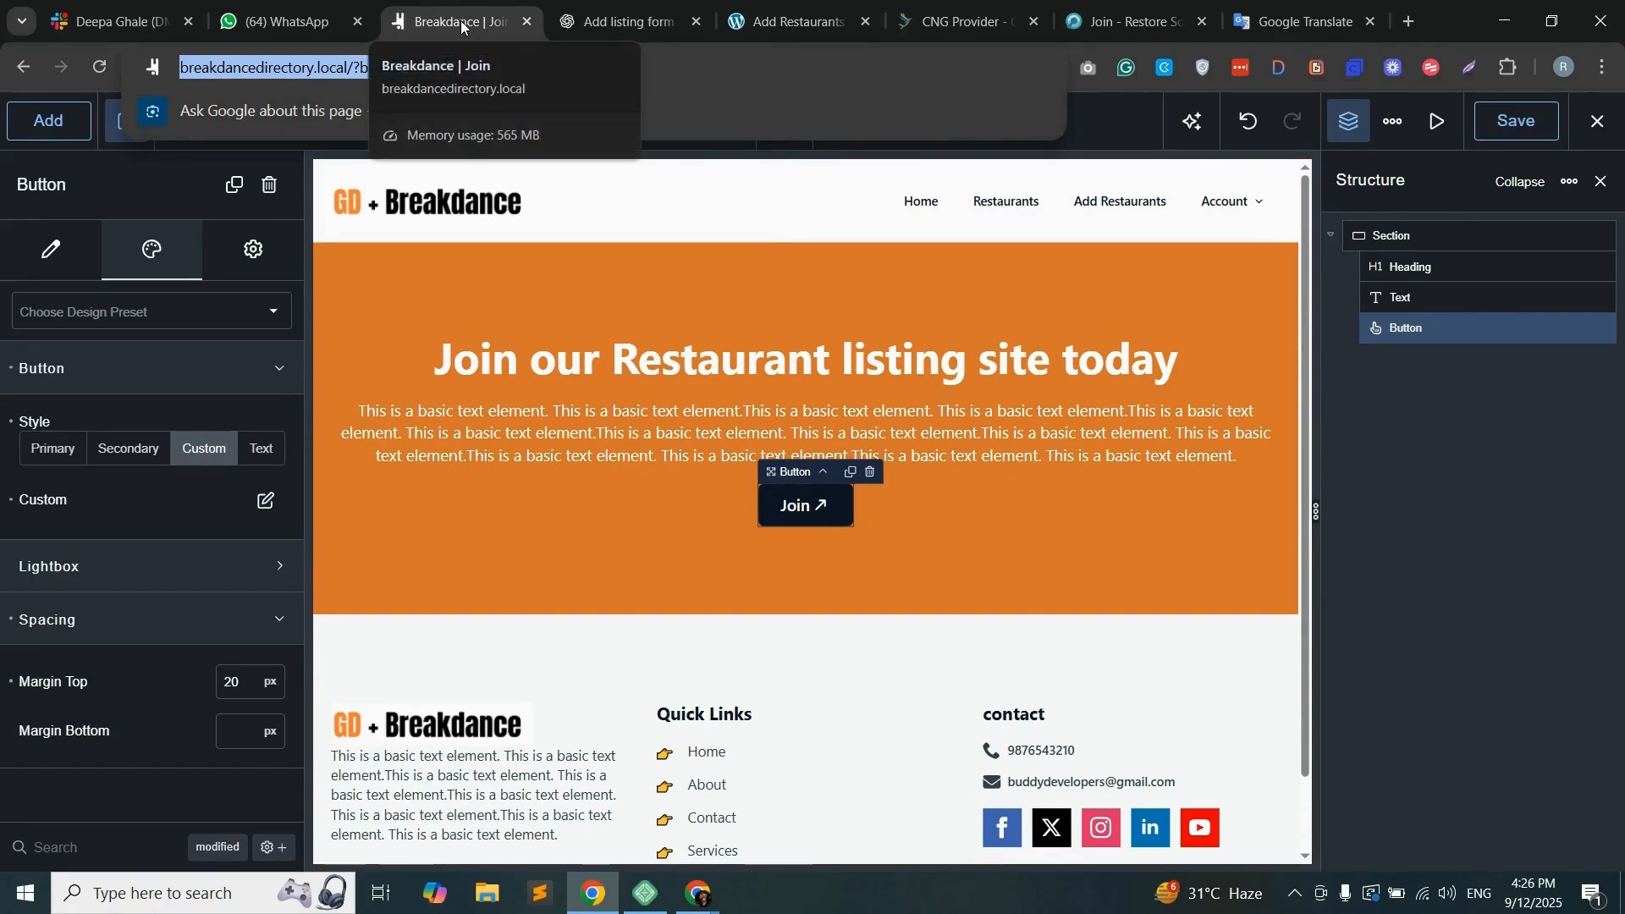
left_click(1408, 21)
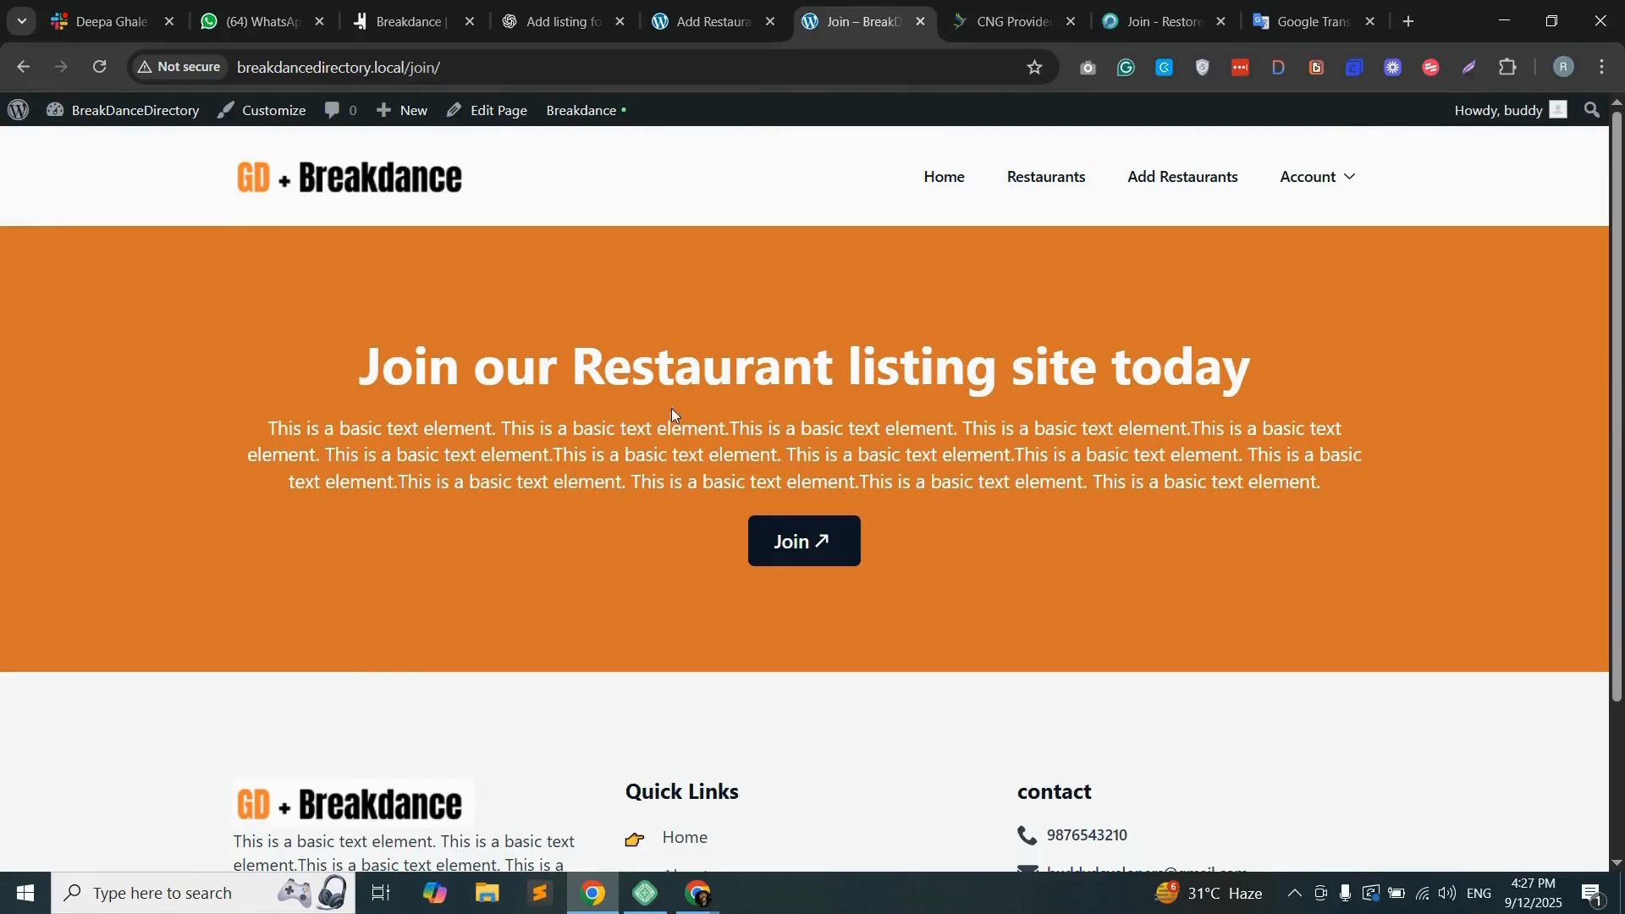
left_click_drag(330, 356, 1191, 413)
left_click(1116, 439)
scroll(951, 546, "down", 1)
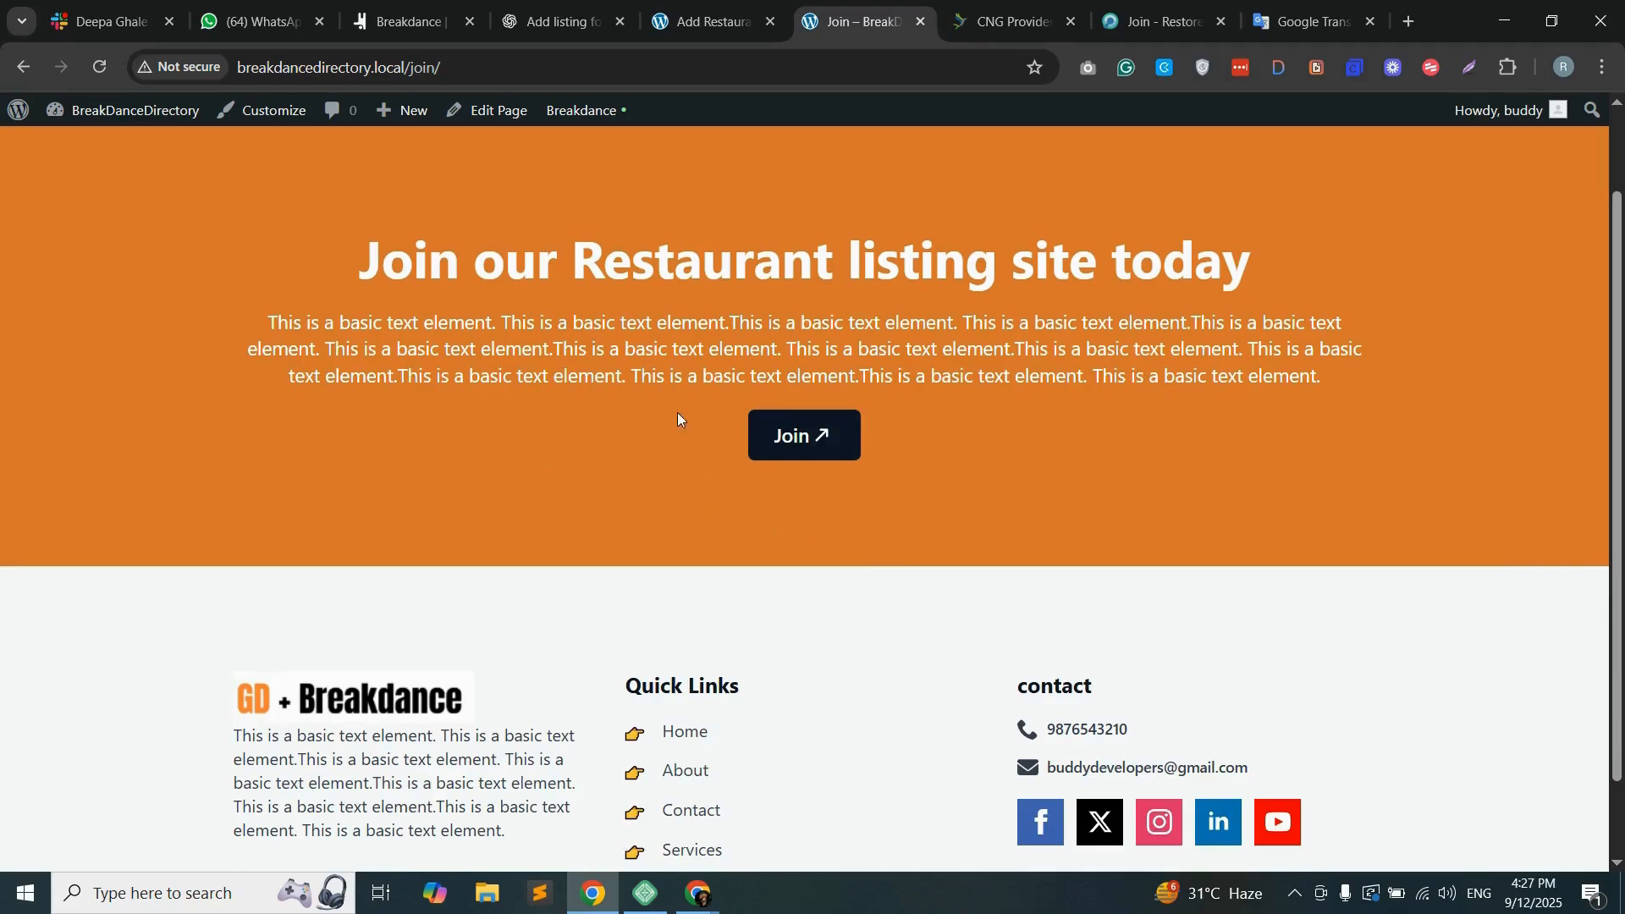
Step: Open the WordPress admin in a new tab, move that tab ahead of the builder, and open the Restaurants settings
left_click(707, 21)
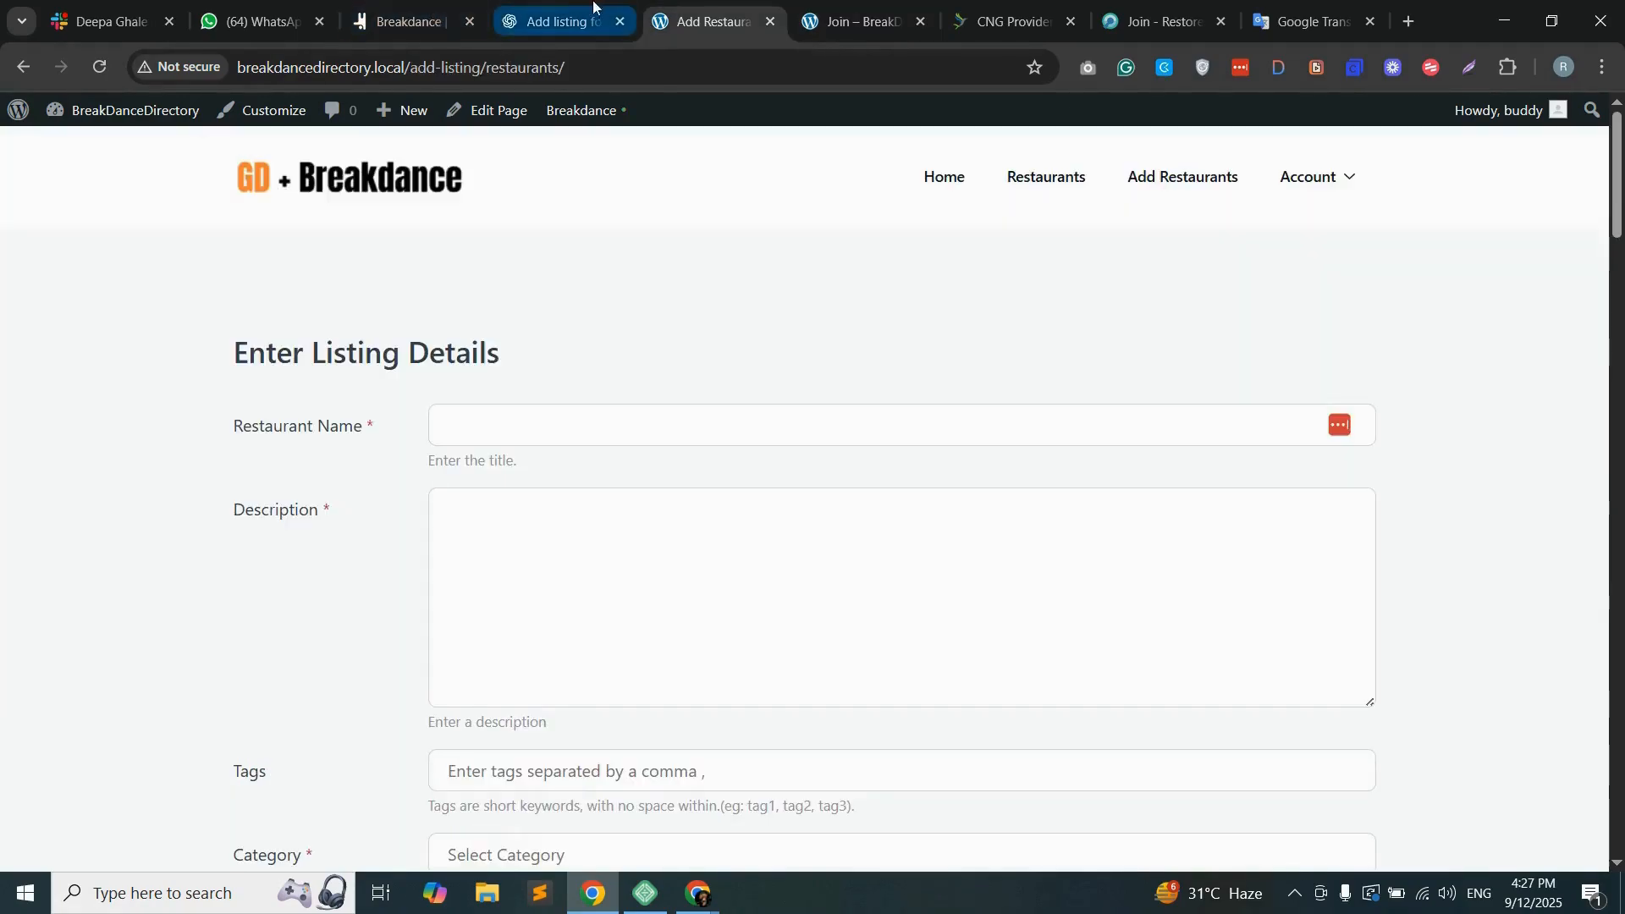
right_click(3, 113)
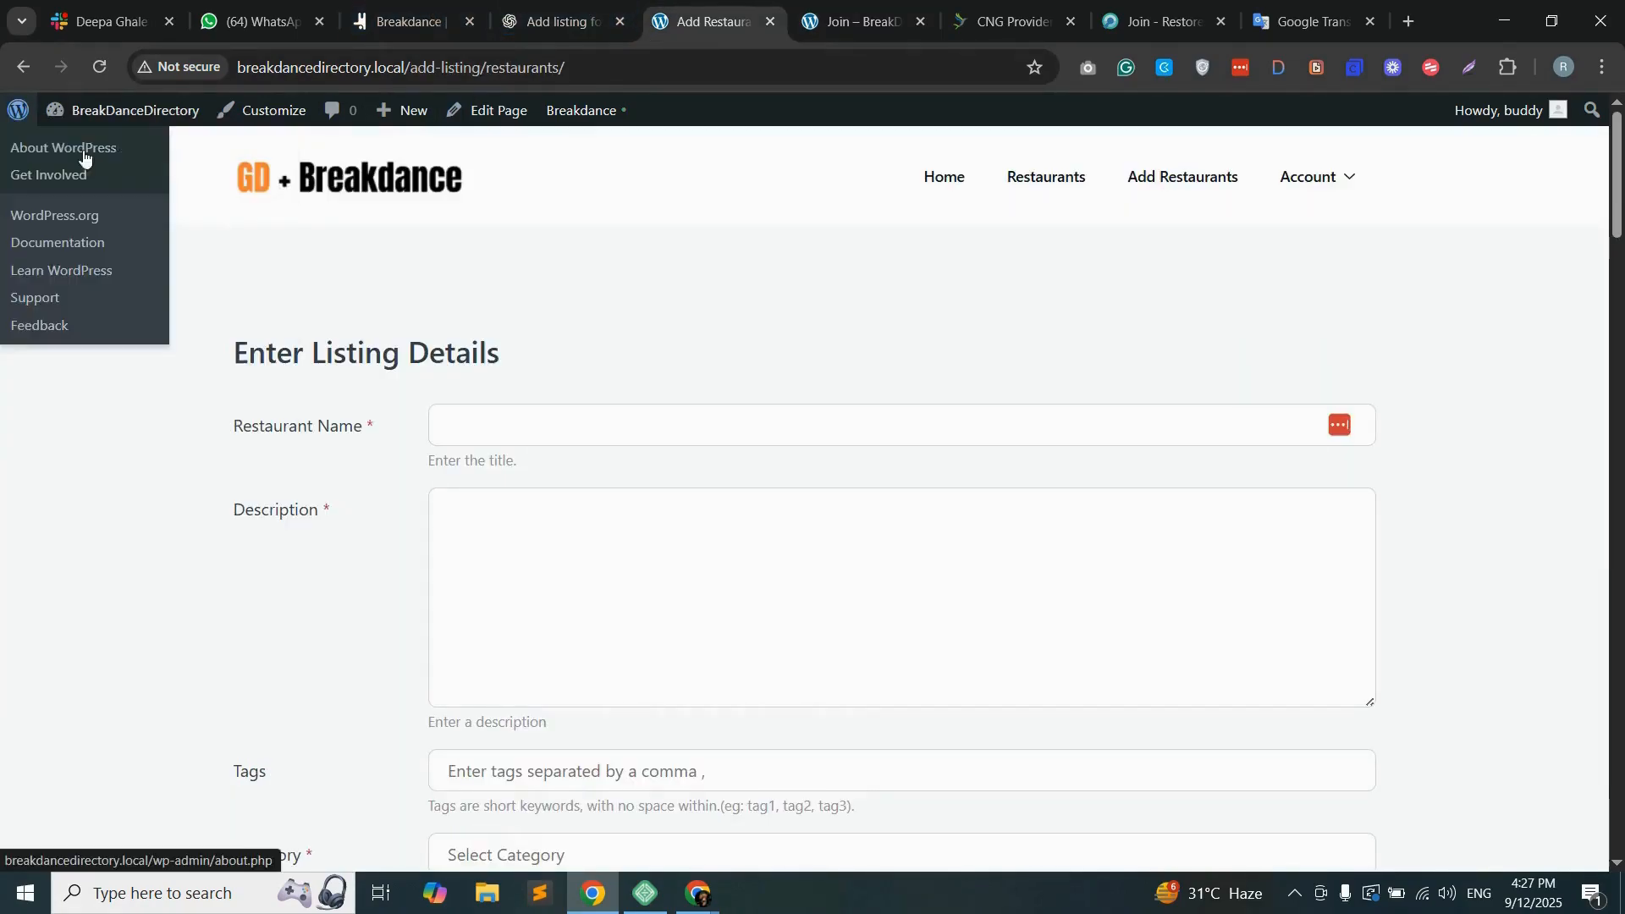
left_click(80, 145)
left_click_drag(735, 15, 372, 14)
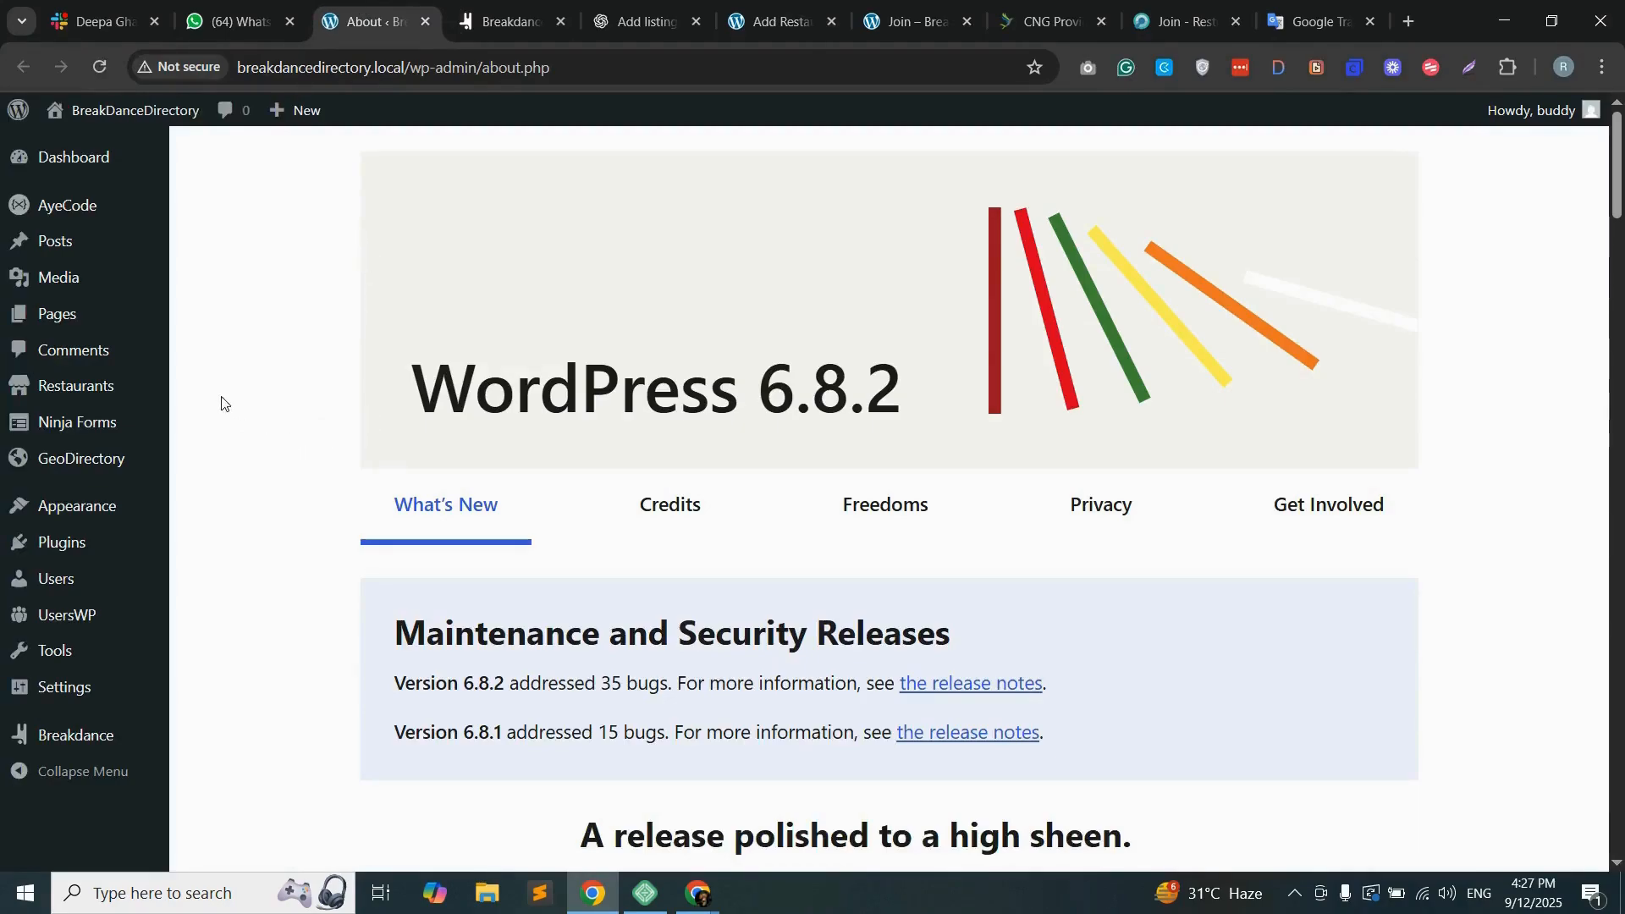
mouse_move(117, 409)
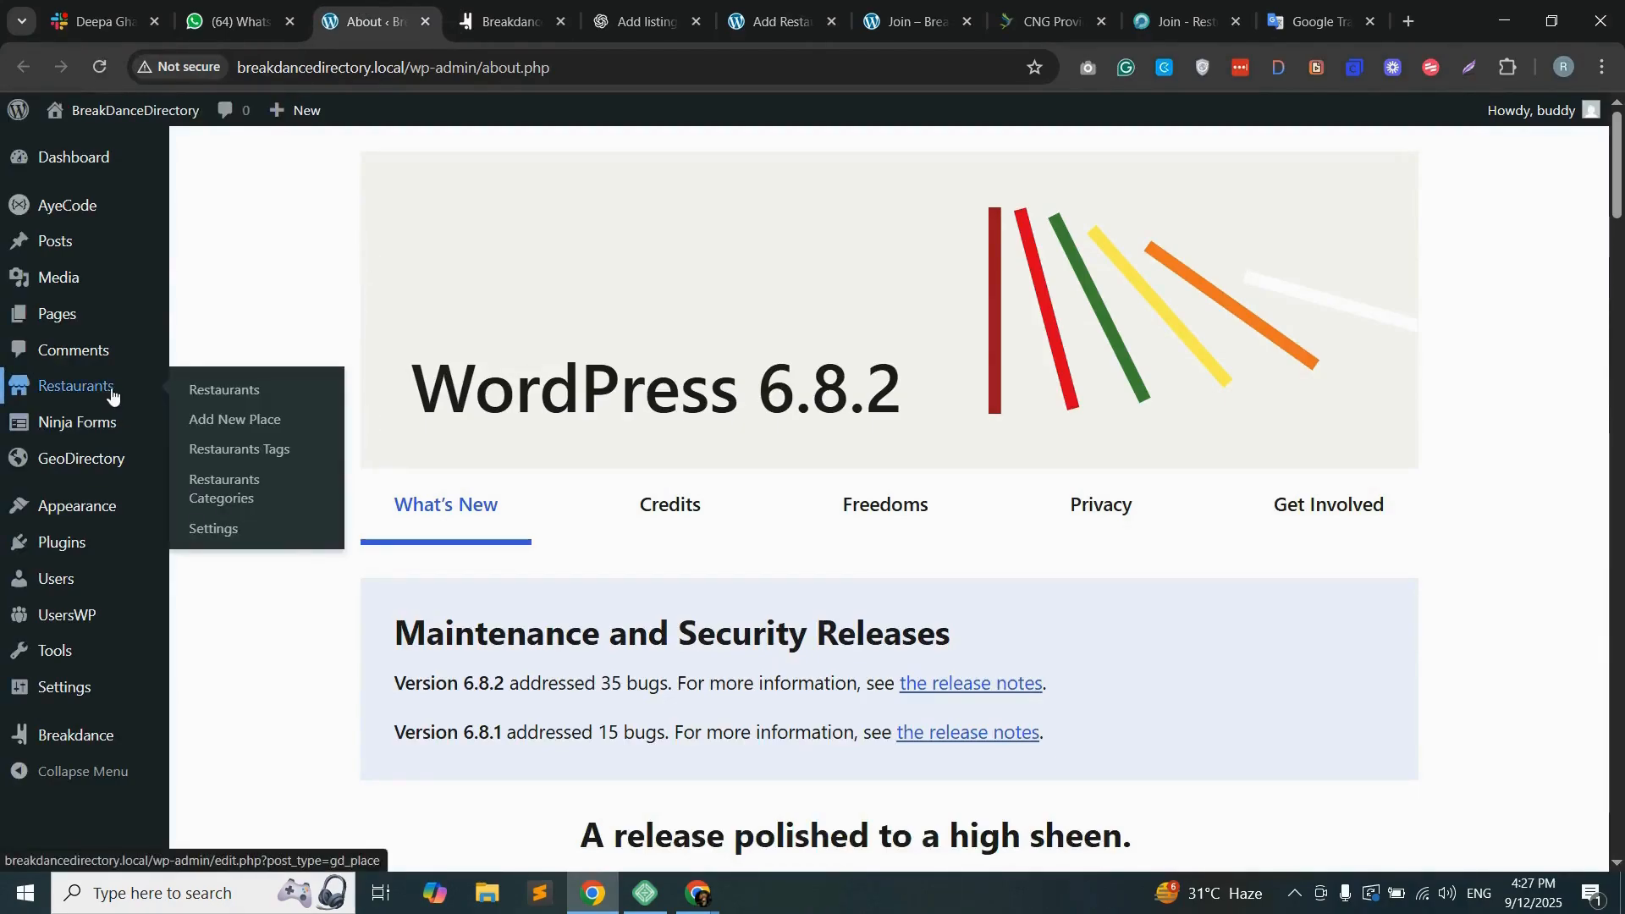
left_click(216, 534)
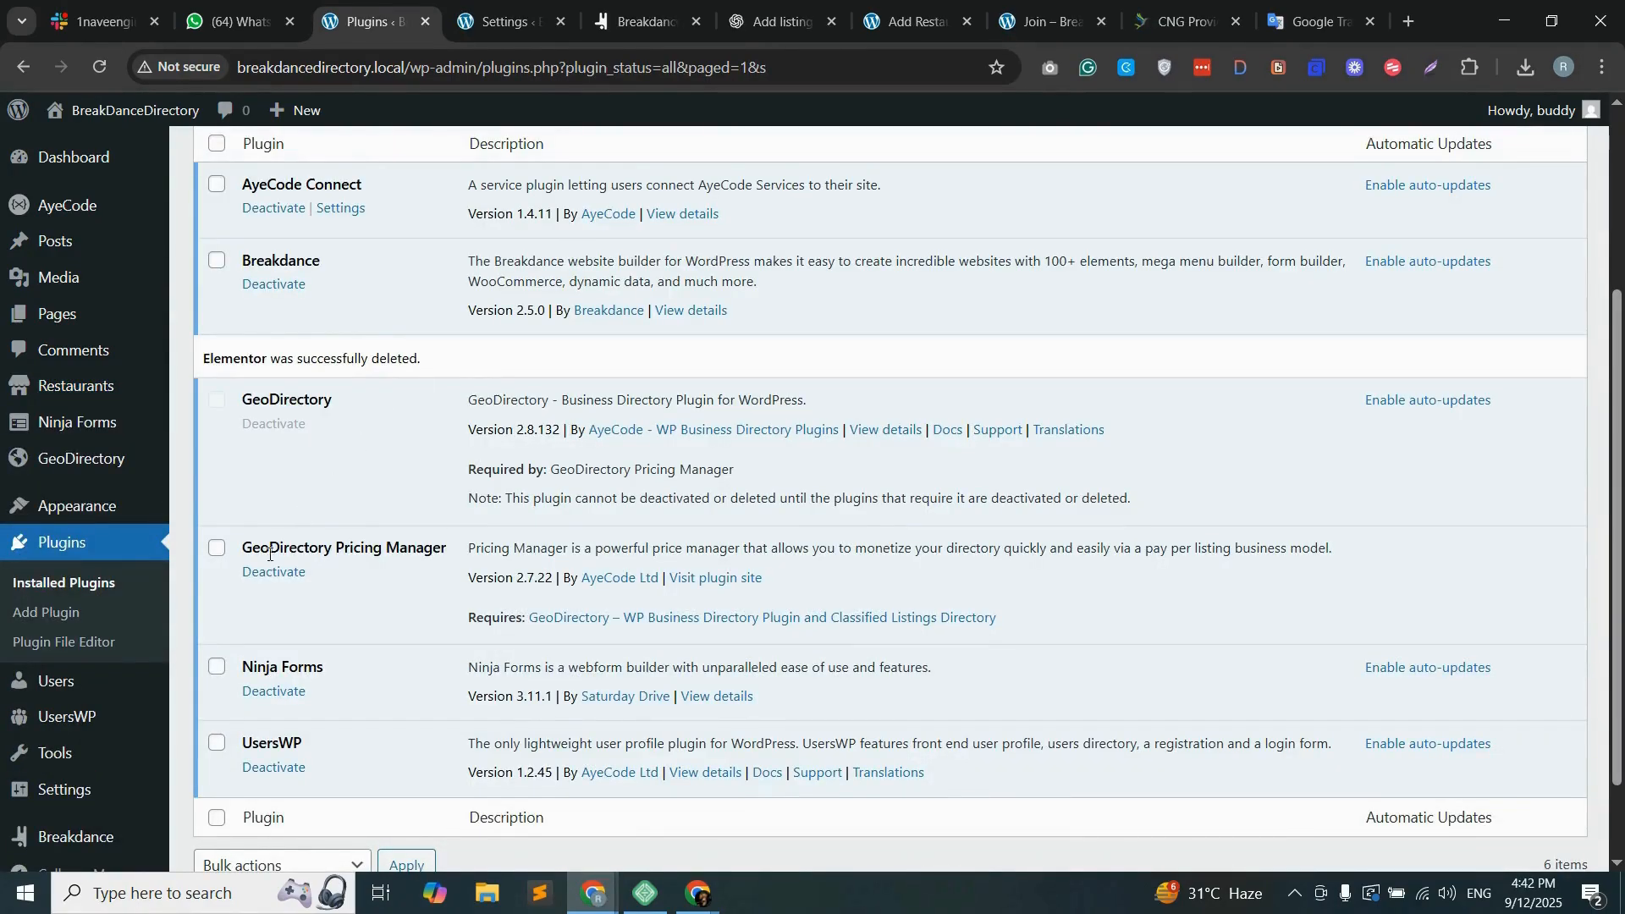
Step: Locate GeoDirectory Pricing Manager among the installed plugins and open the Restaurants settings
left_click_drag(243, 552, 450, 552)
left_click(167, 451)
mouse_move(108, 392)
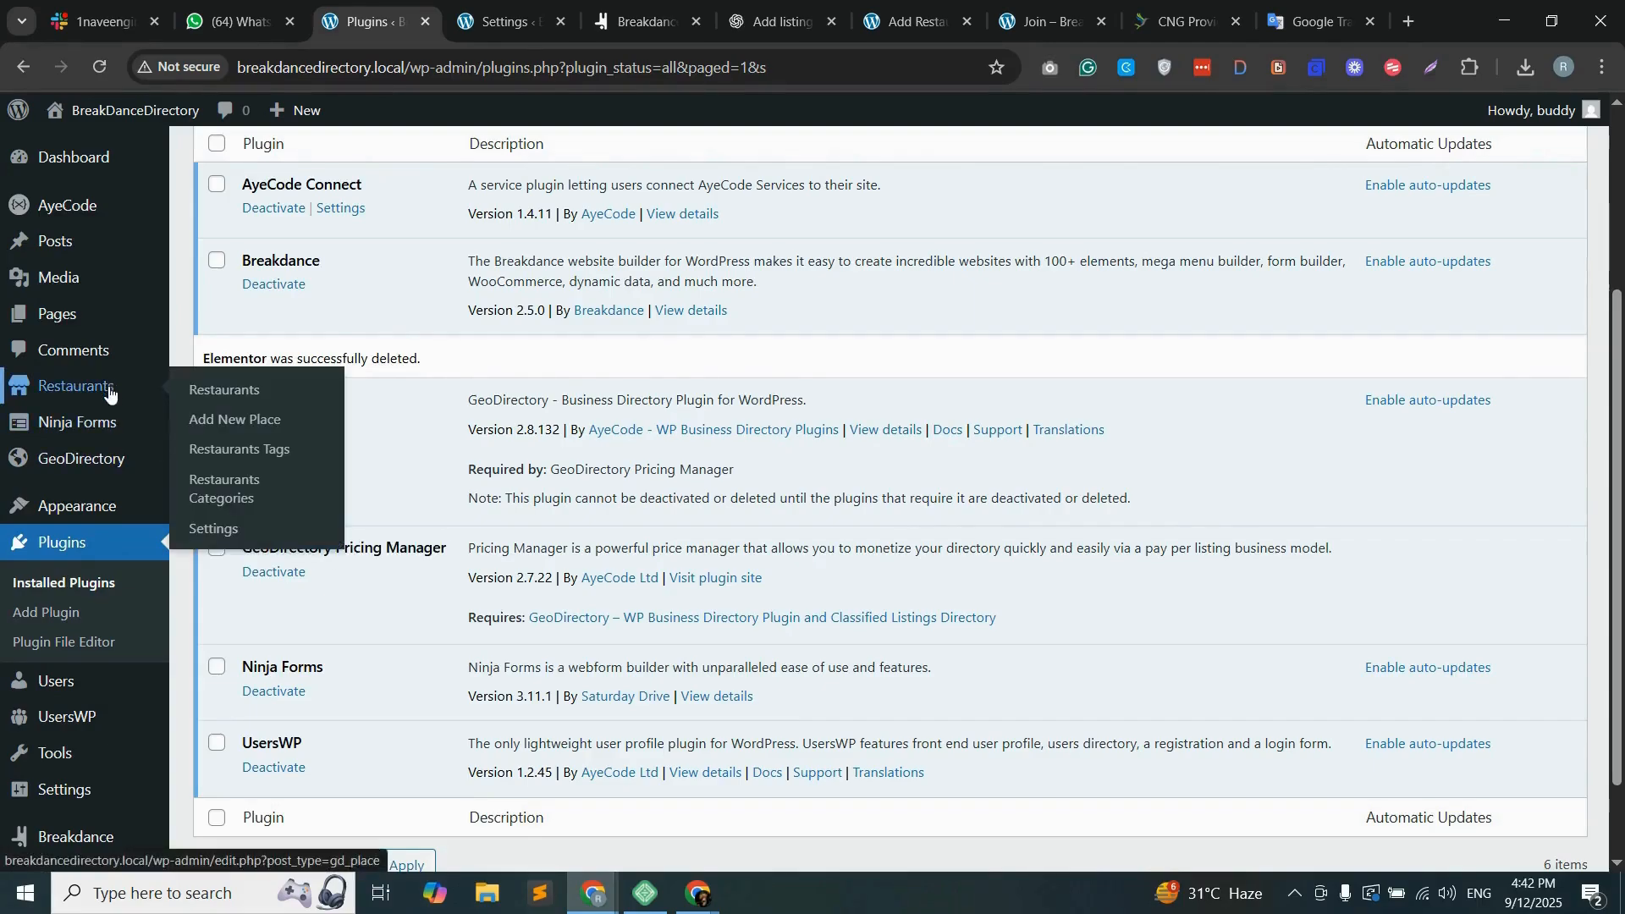
left_click(227, 531)
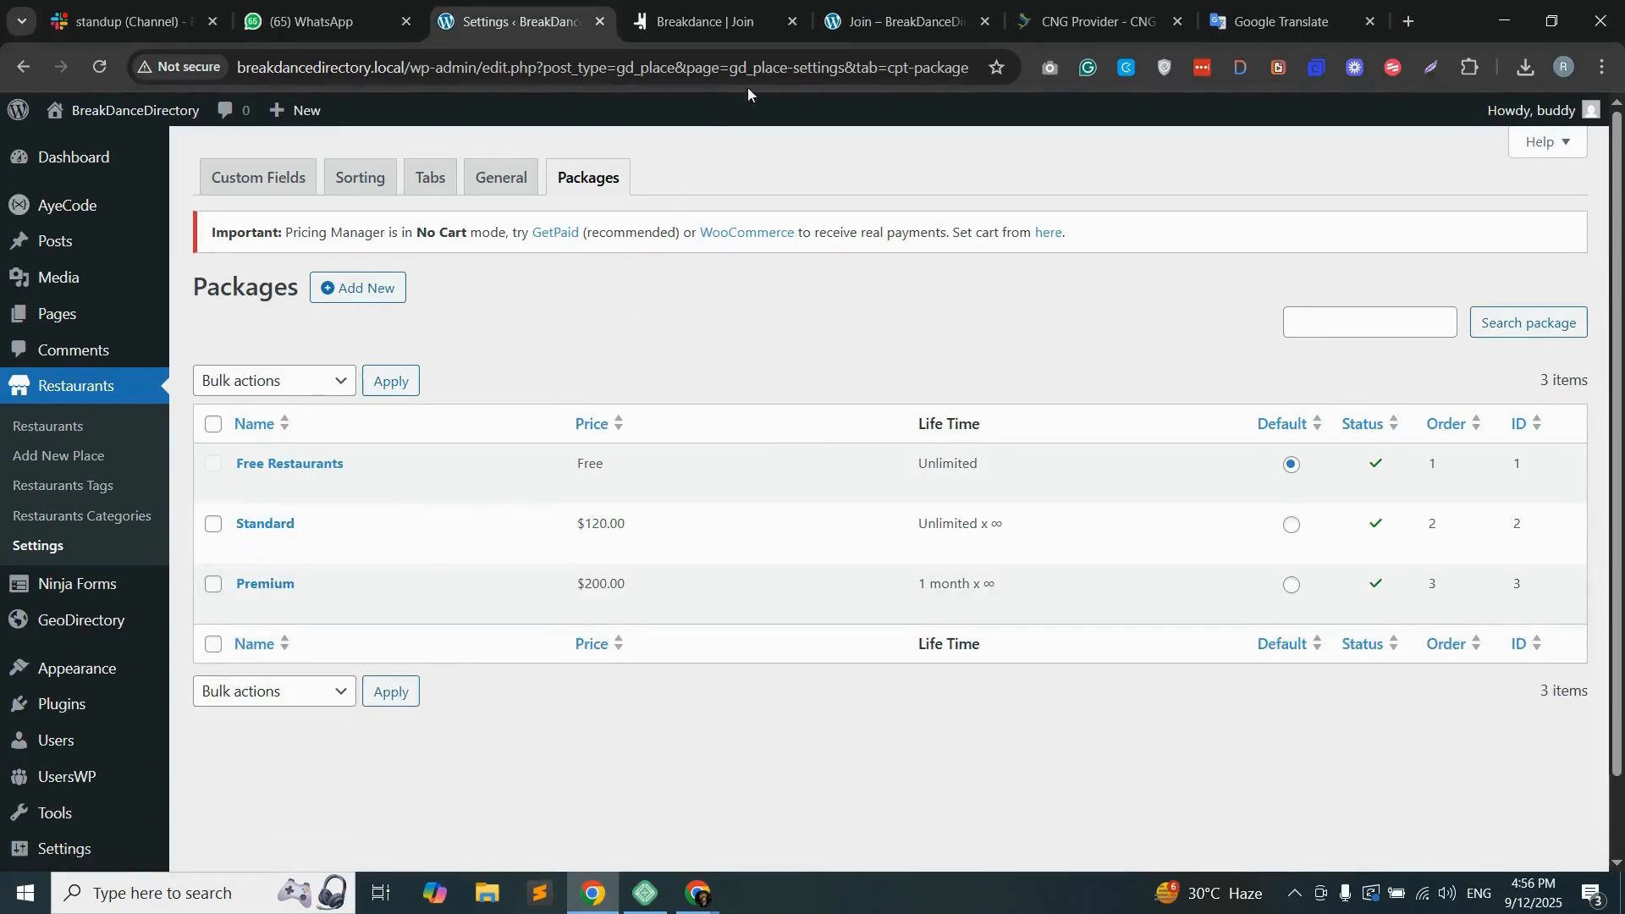
Step: Return to the Join page in the Breakdance builder and add a section below the hero containing a three-column layout
left_click(709, 23)
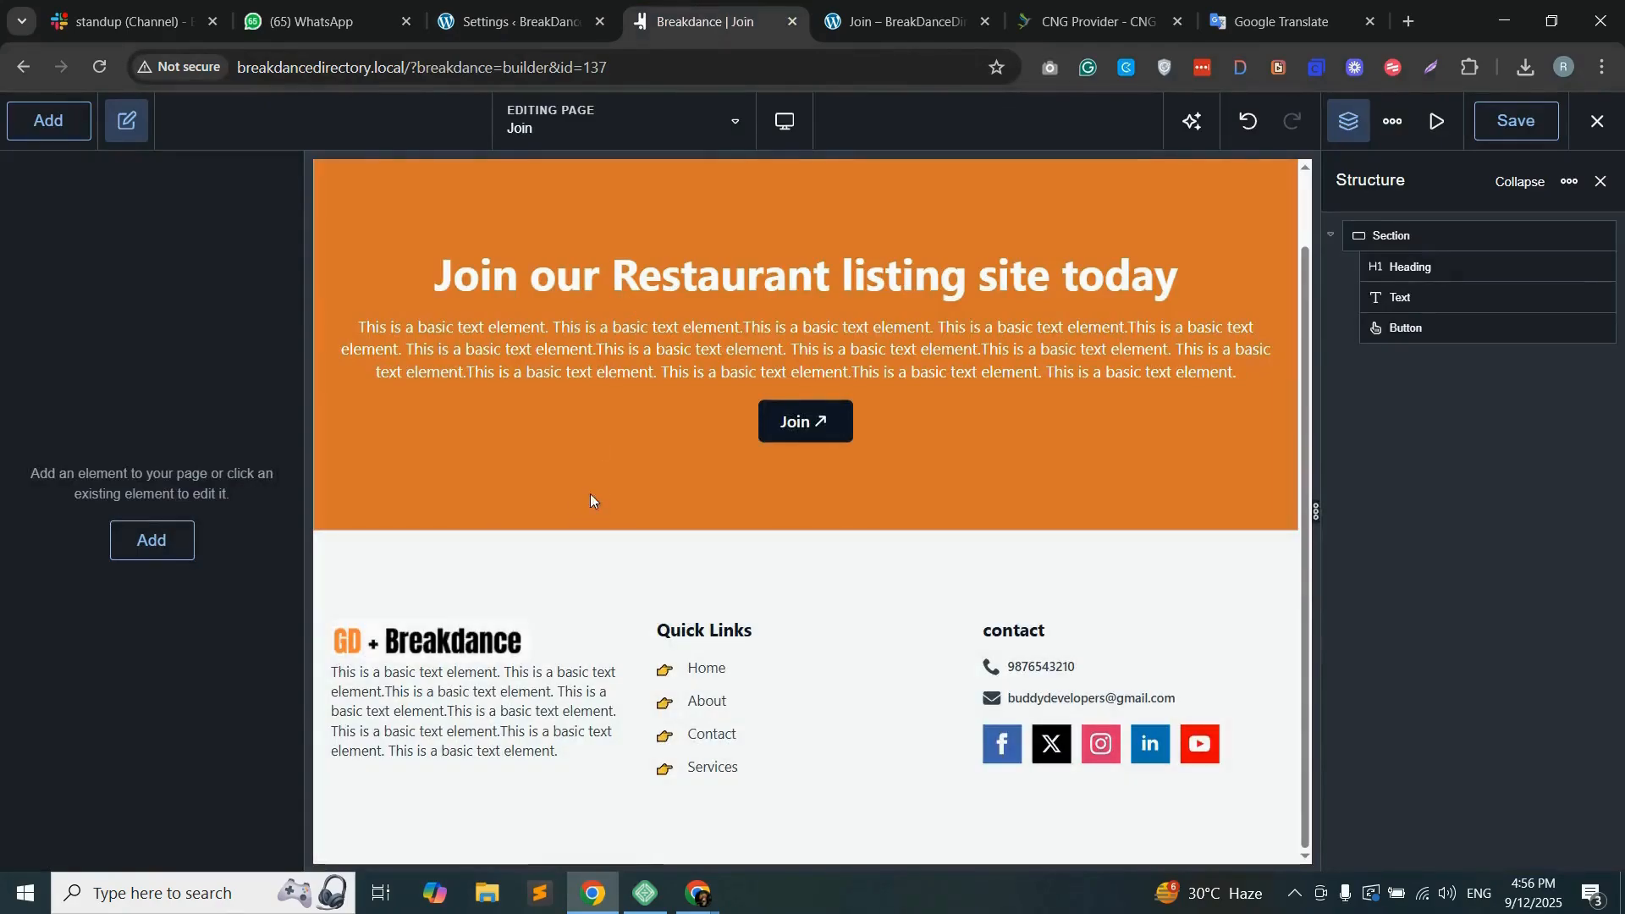
left_click(169, 541)
left_click_drag(114, 416, 493, 529)
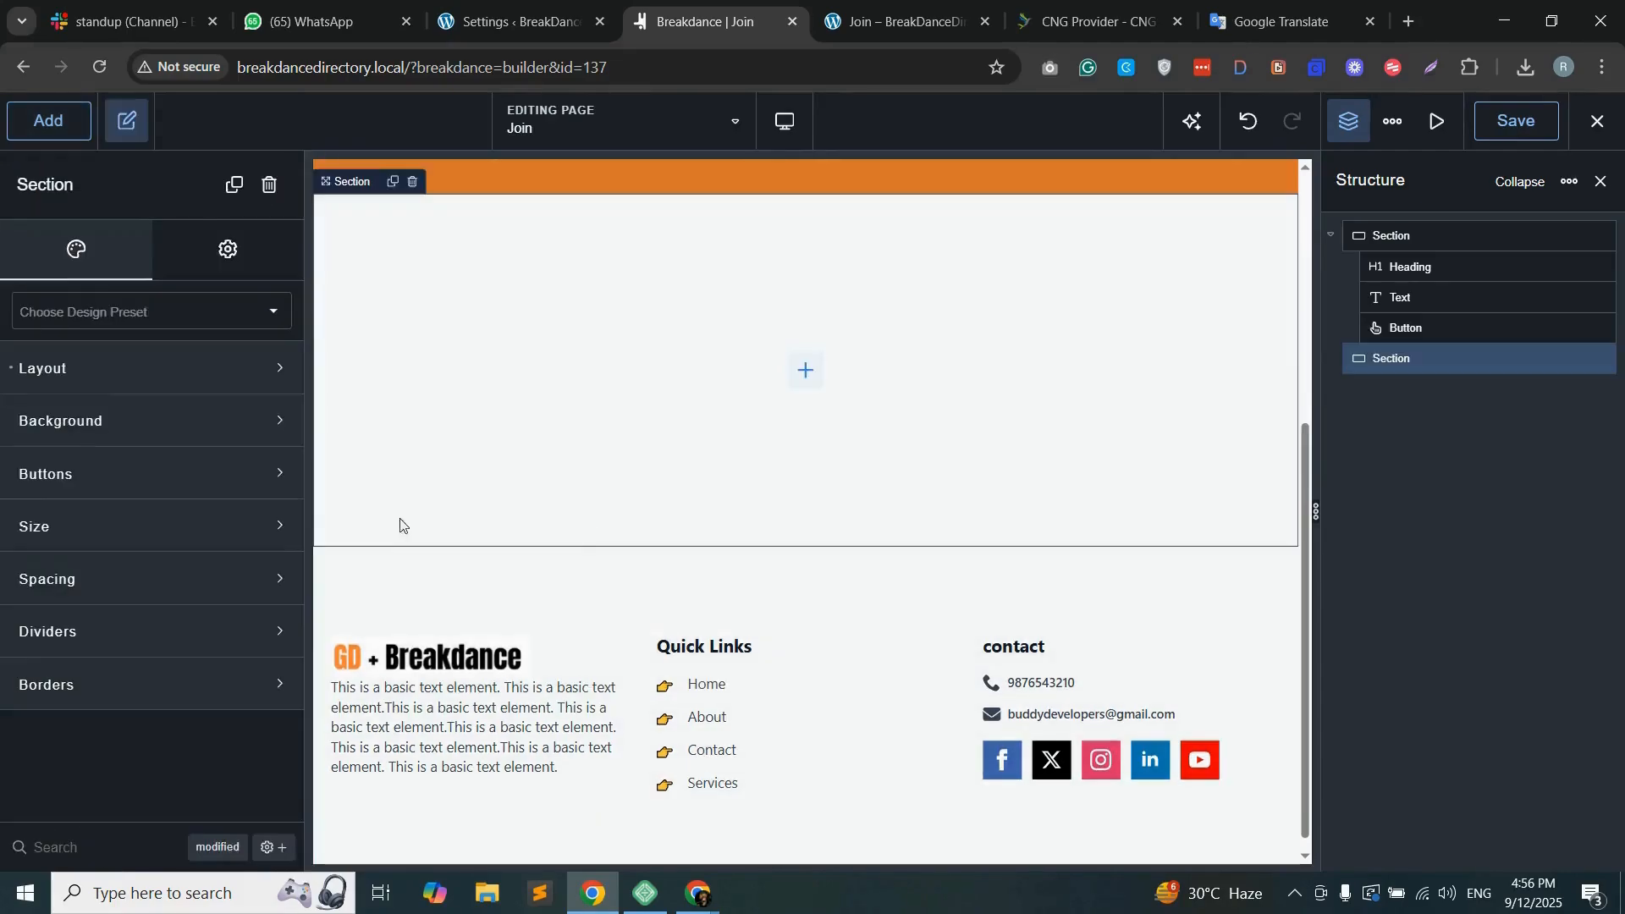
left_click(58, 126)
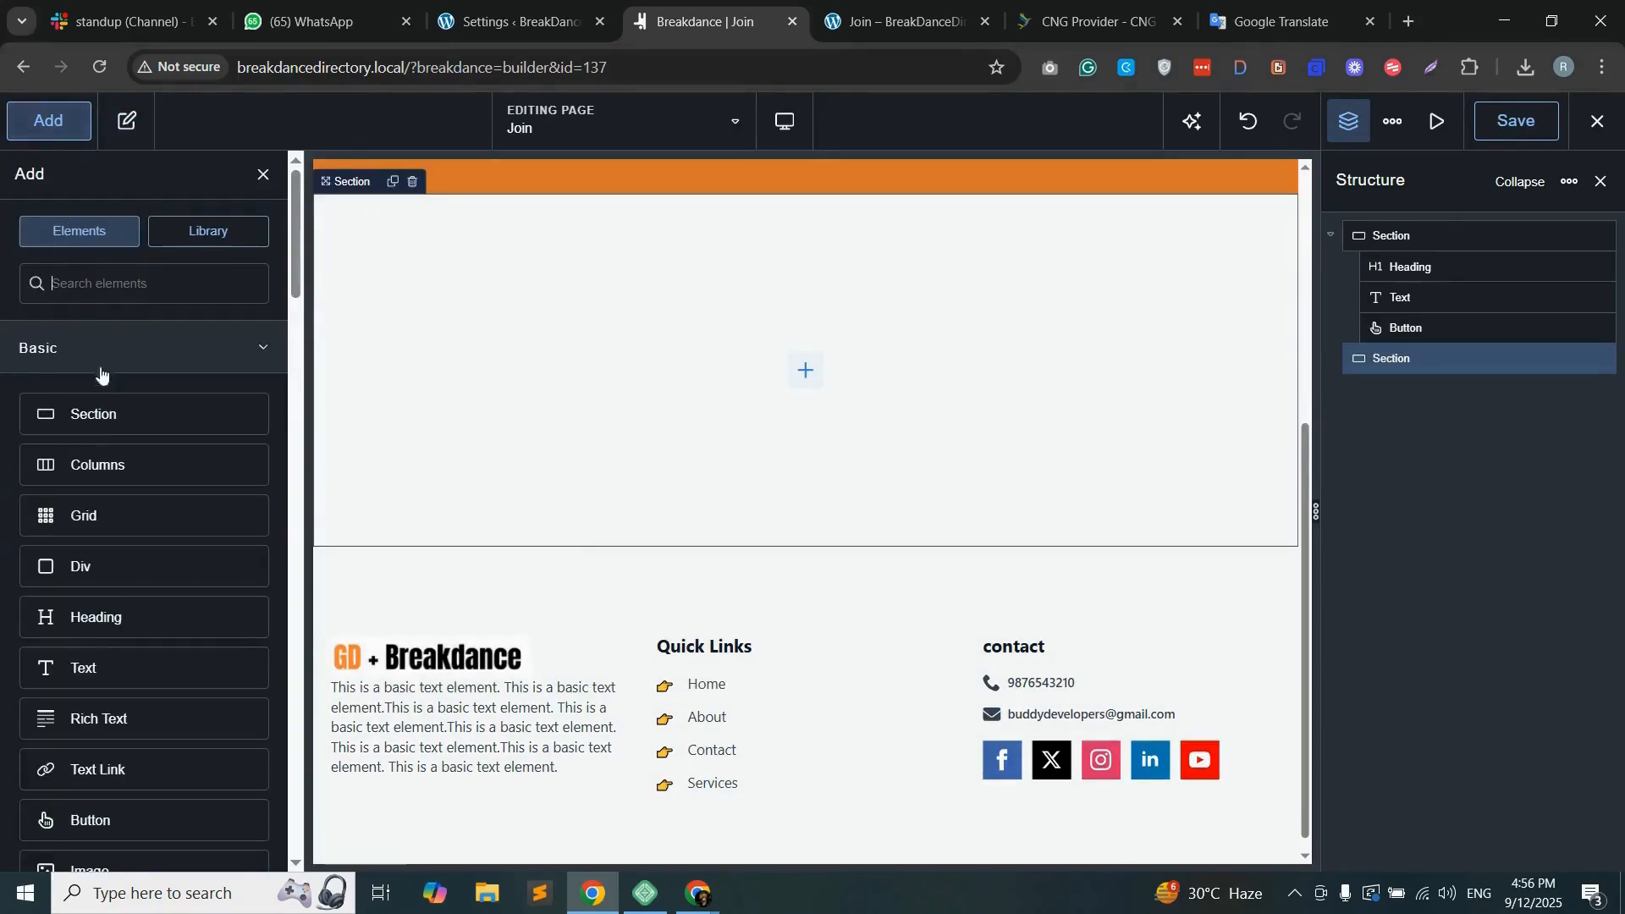
left_click_drag(115, 465, 689, 486)
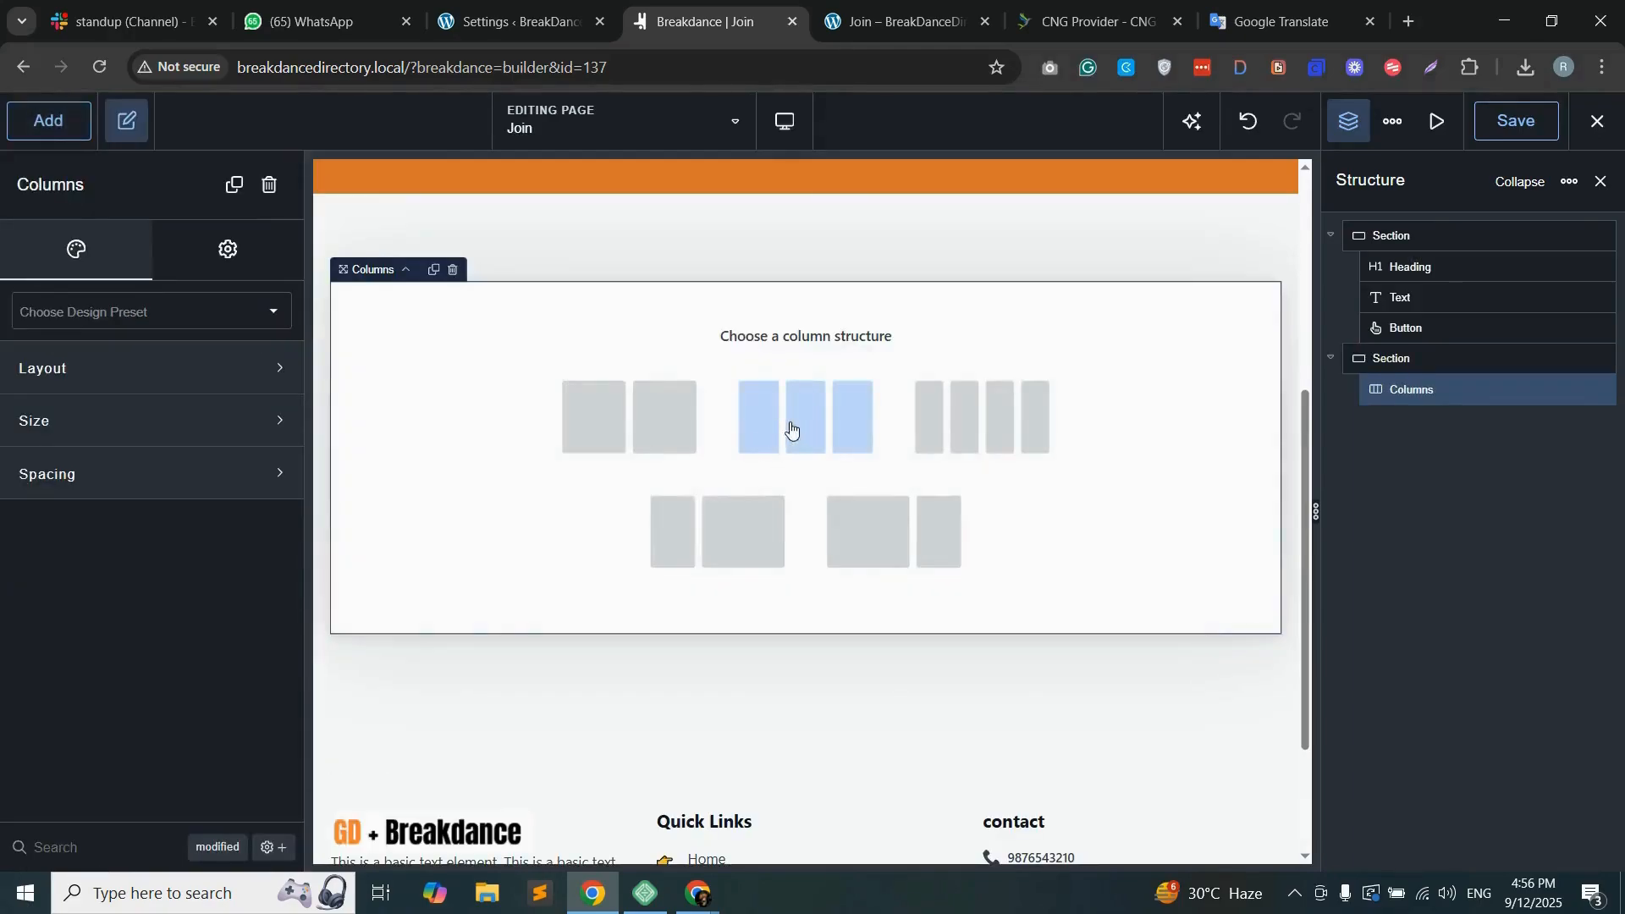
left_click(783, 430)
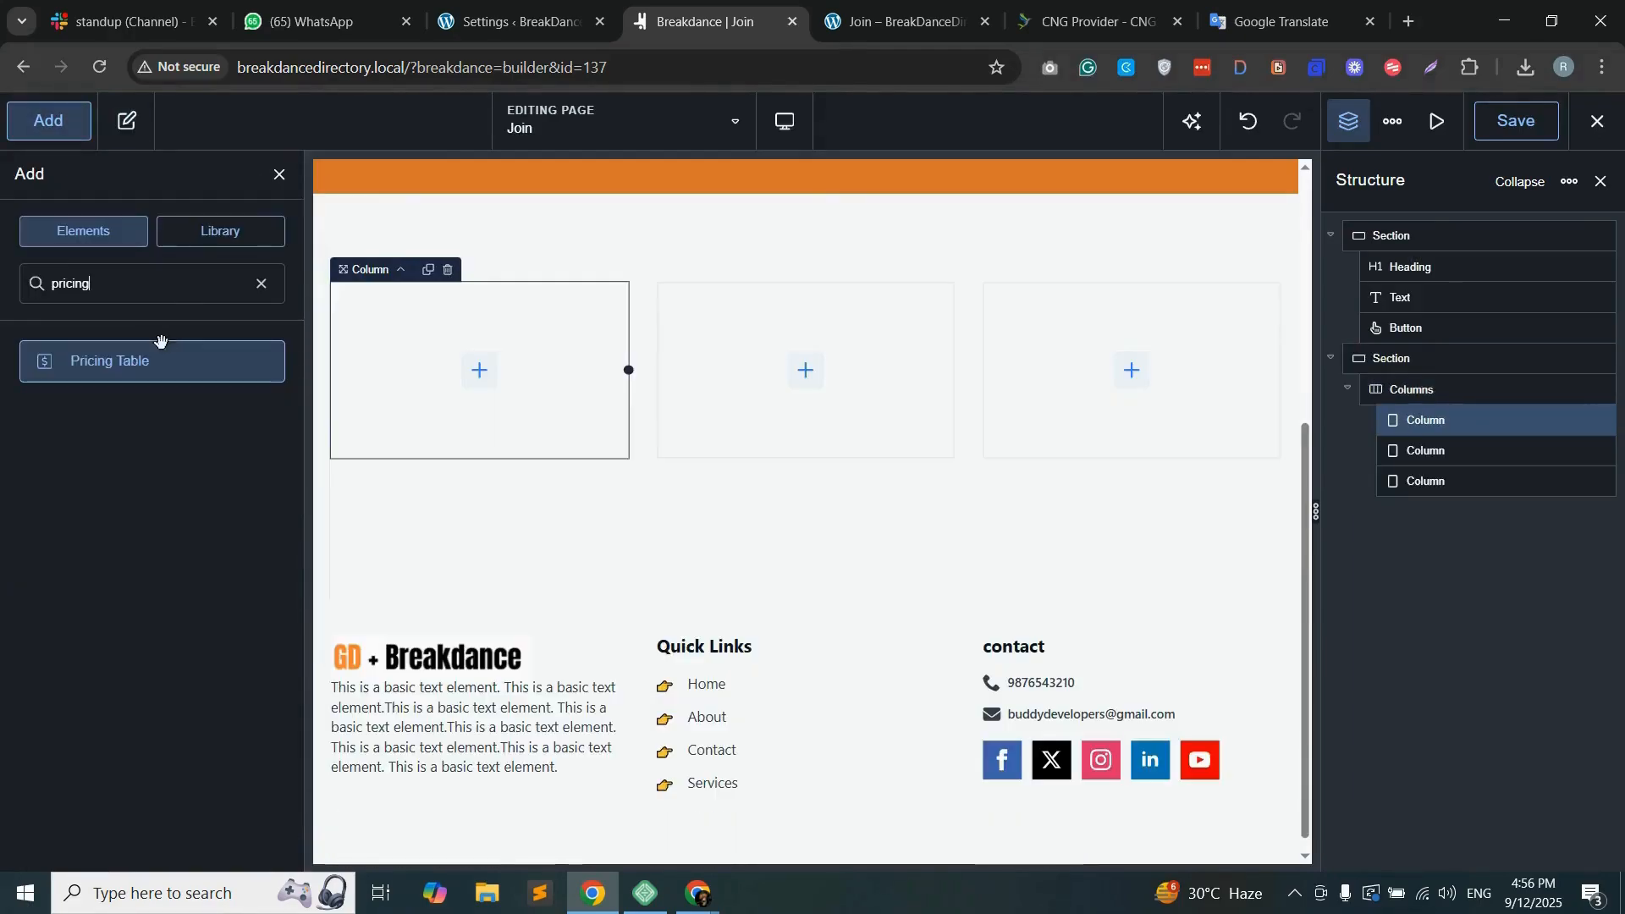
Step: Add a Pricing Table to the first column and set its accent text to "FREE"
left_click_drag(160, 364, 567, 375)
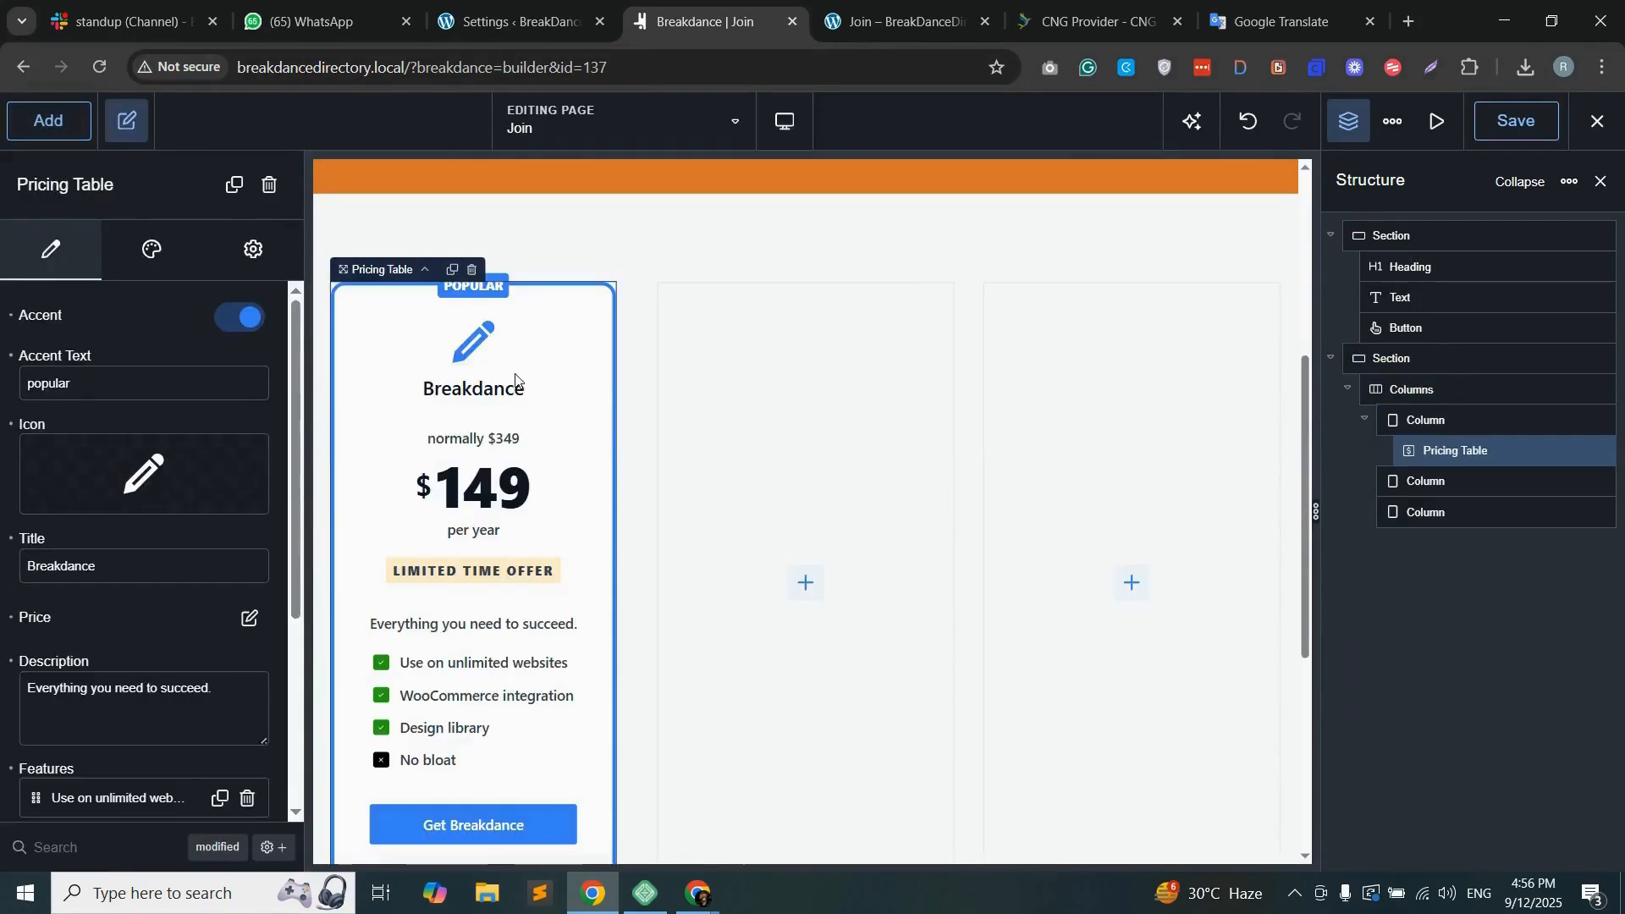
double_click(60, 385)
type("FREE")
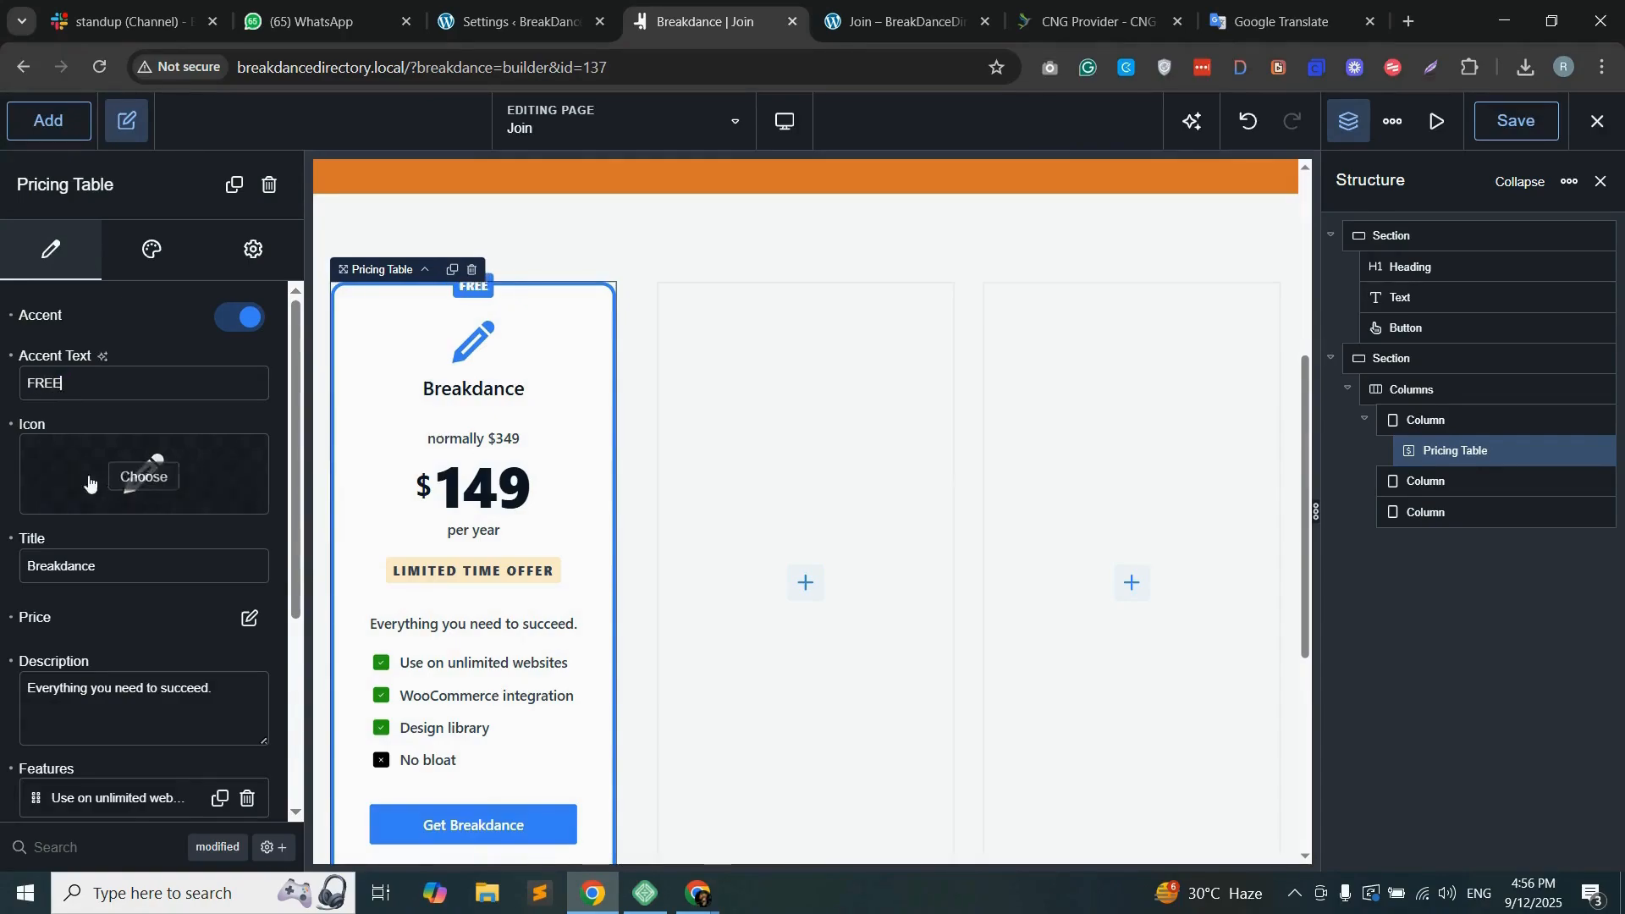
Step: Search the icon library for "down" and give the pricing table the double down-chevron icon
left_click(139, 474)
type("down")
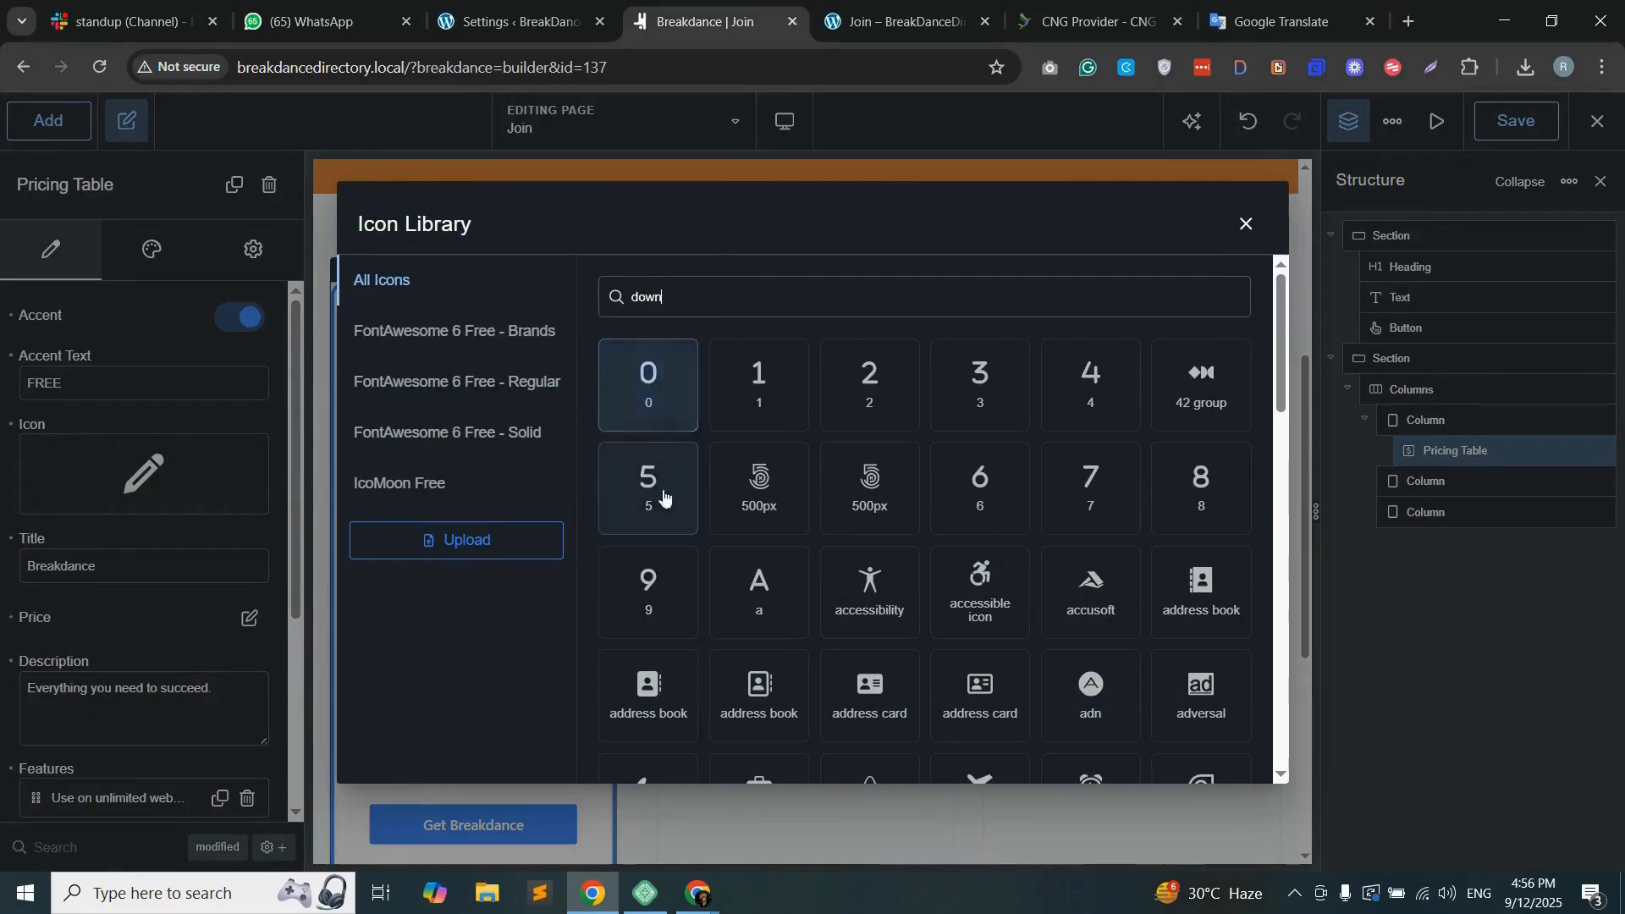
left_click(757, 381)
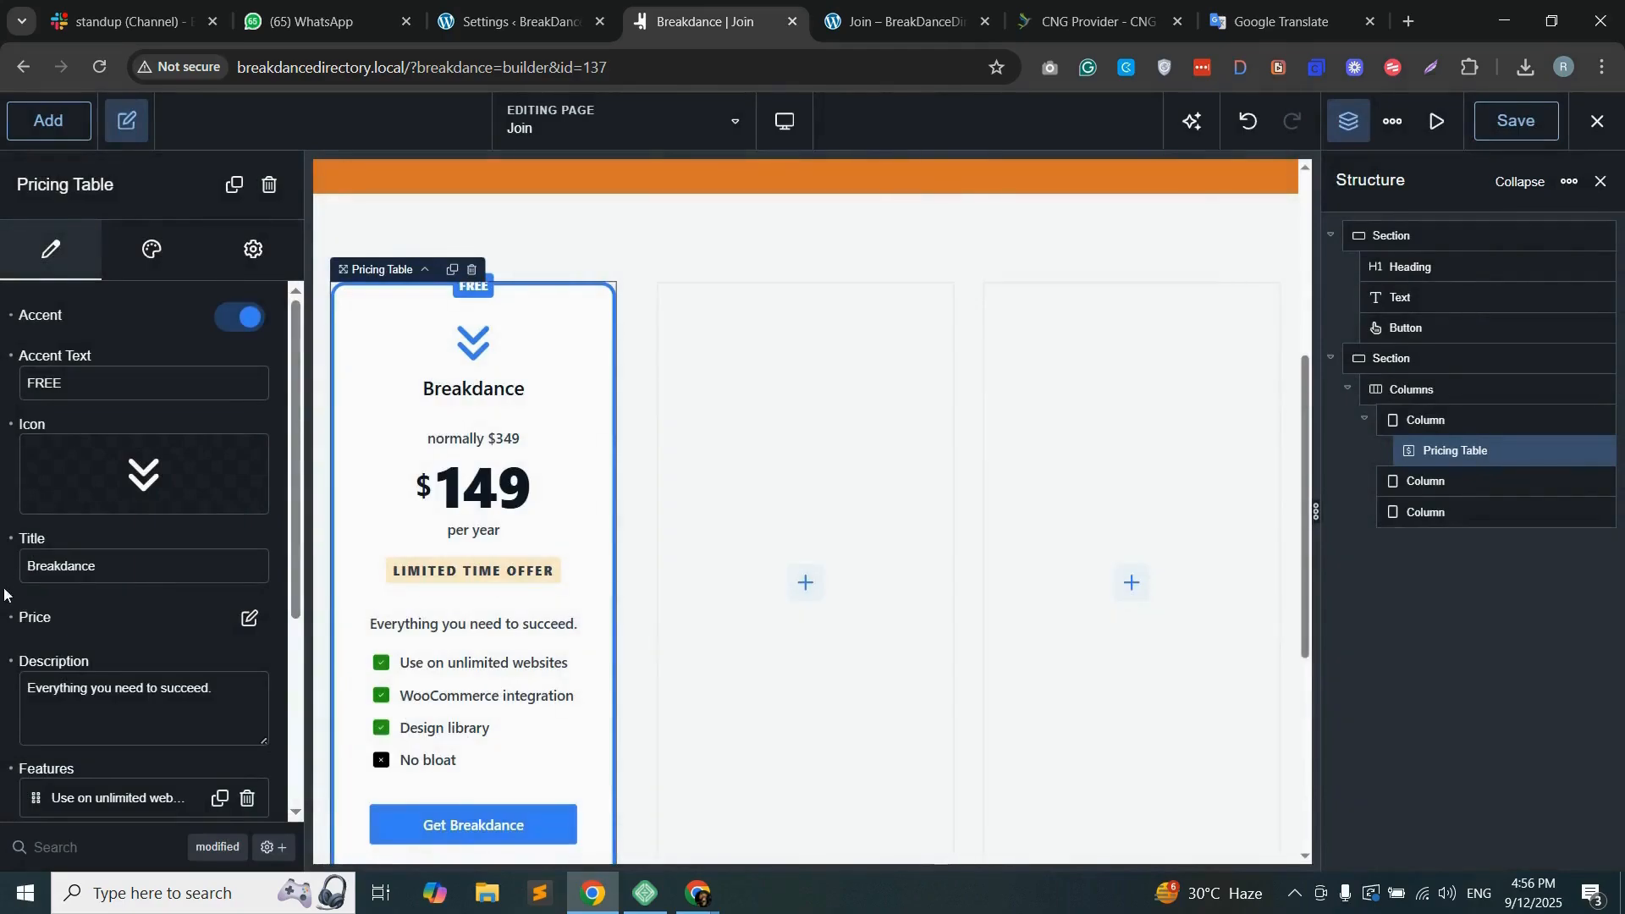
Step: Set the pricing table's title to "Free" and delete its "No bloat" feature
double_click(58, 549)
type("Free")
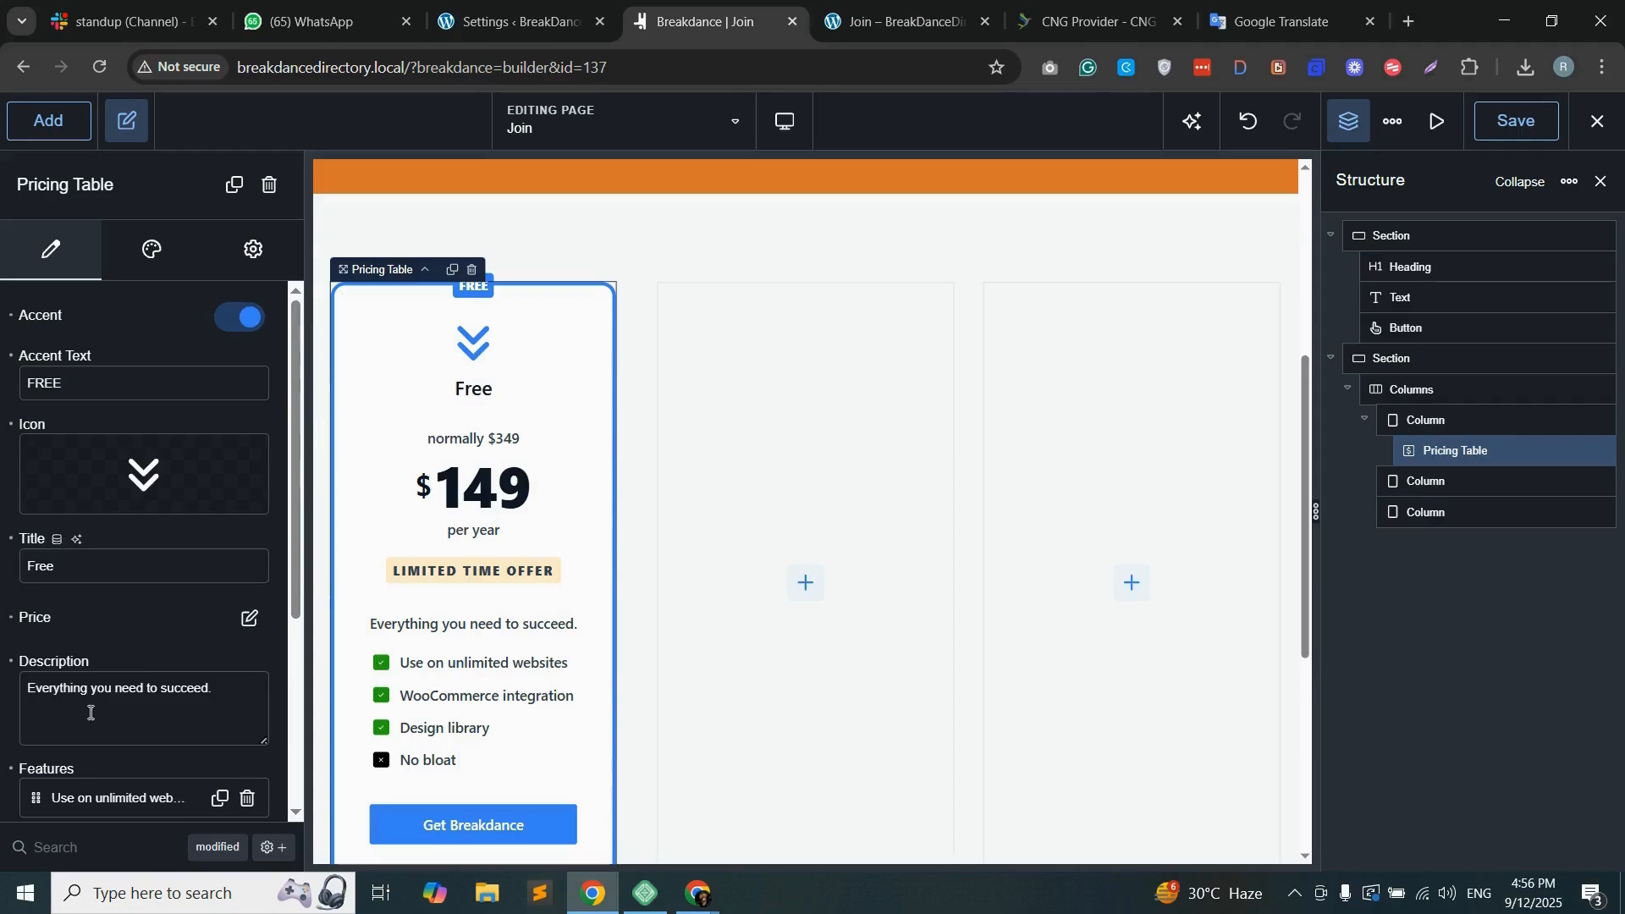
scroll(135, 622, "down", 4)
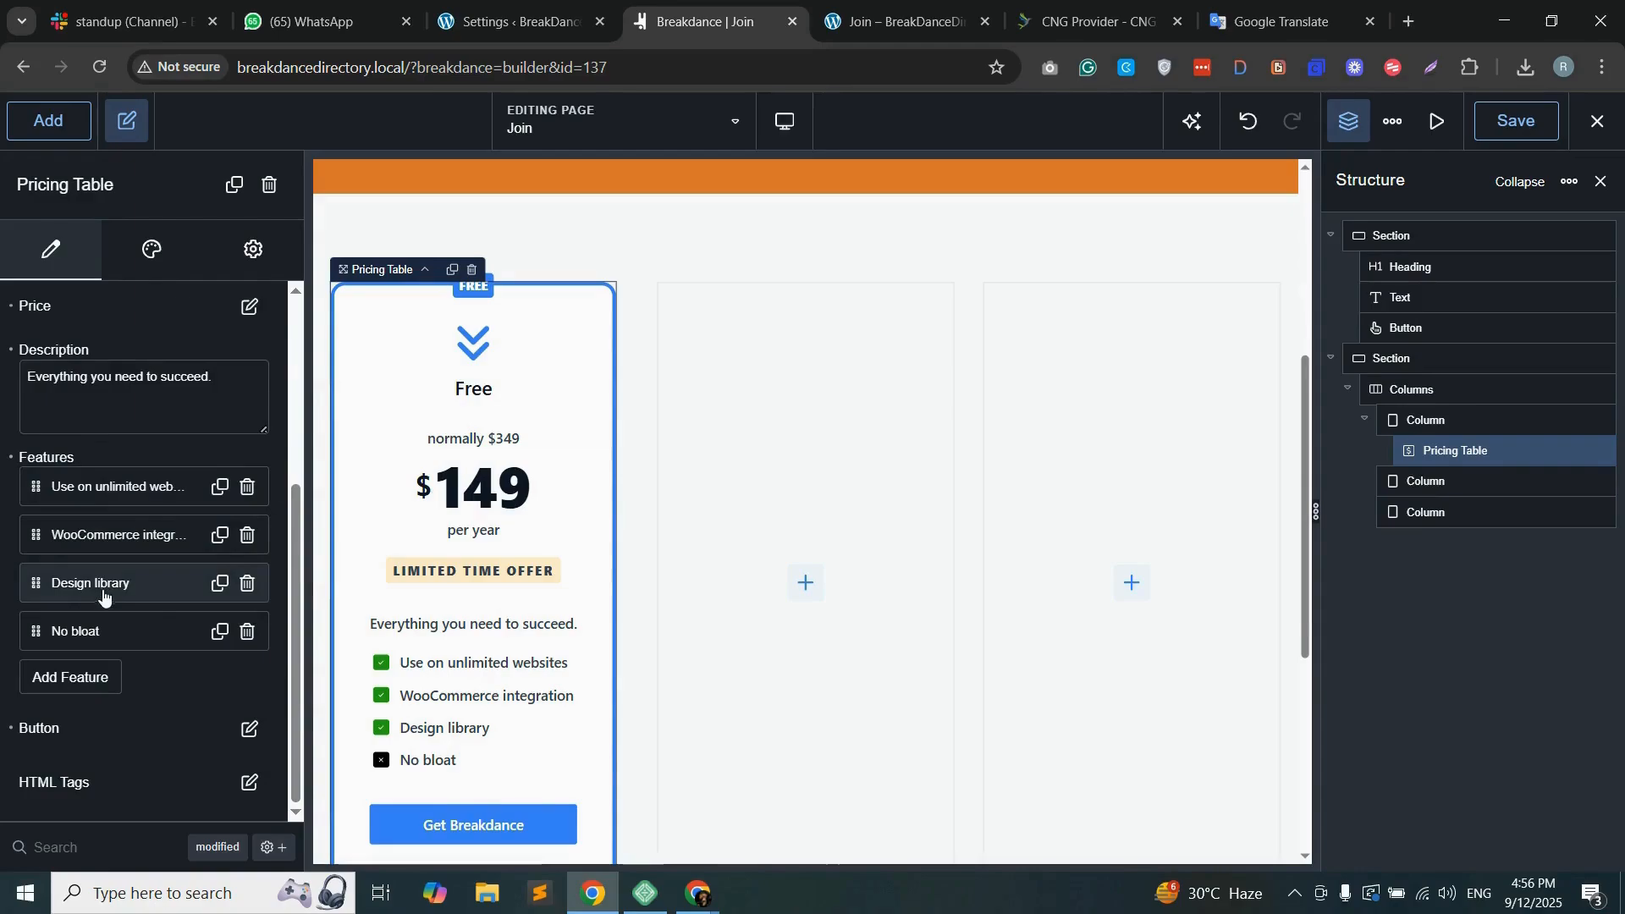
left_click(246, 632)
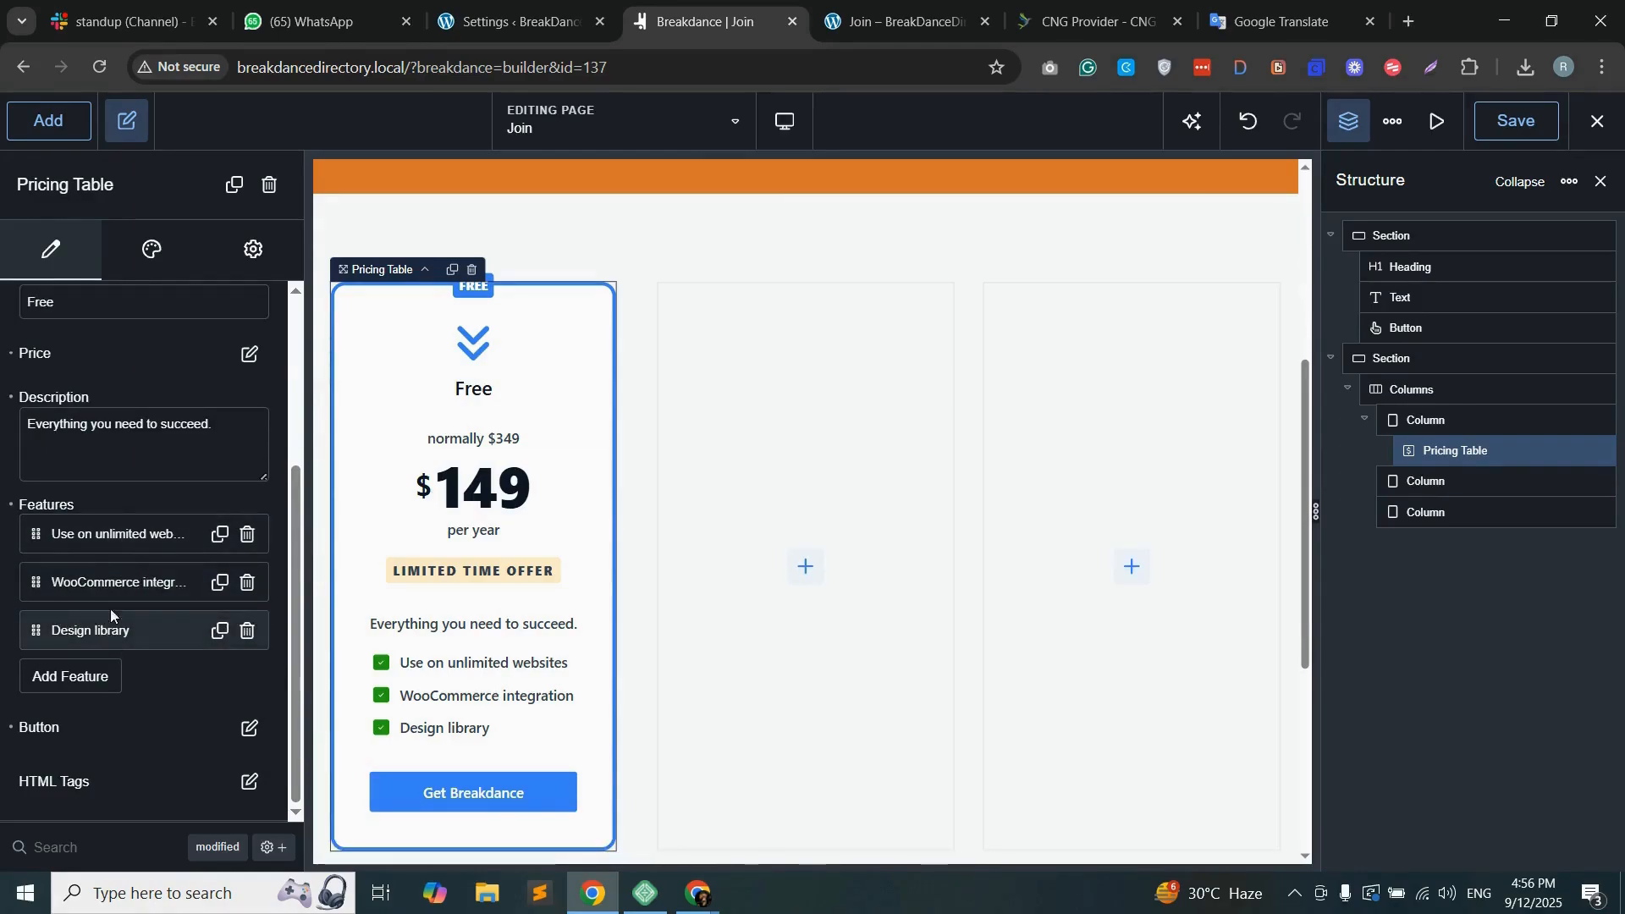
Step: Set the pricing table's price amount to 00 and leave the text before the price empty
scroll(85, 593, "up", 2)
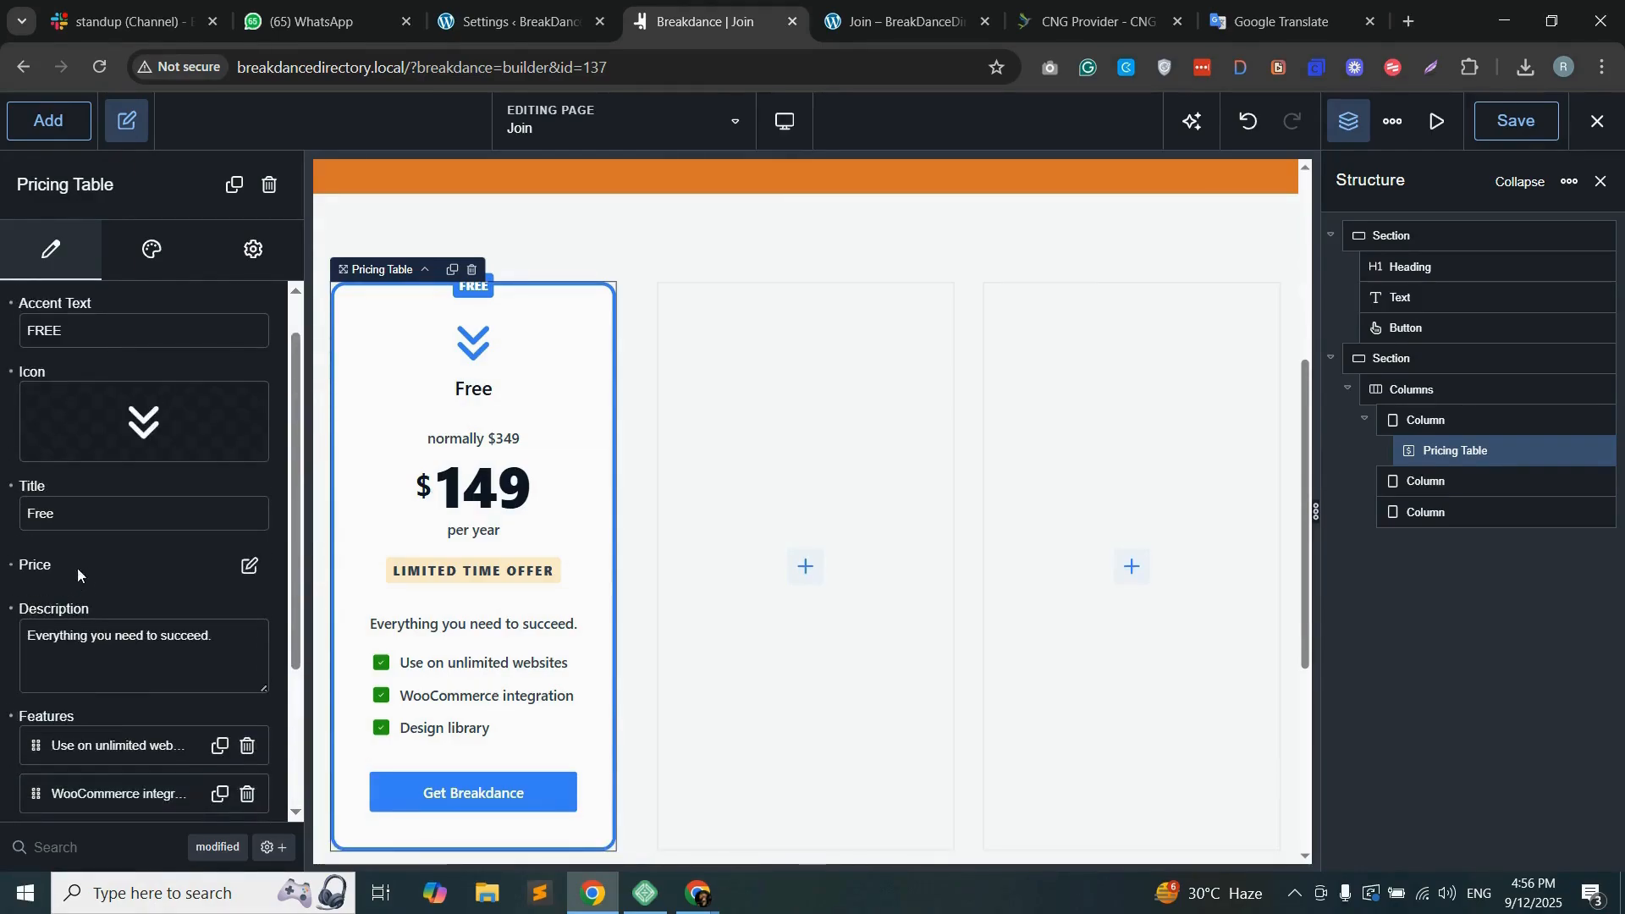
left_click(250, 568)
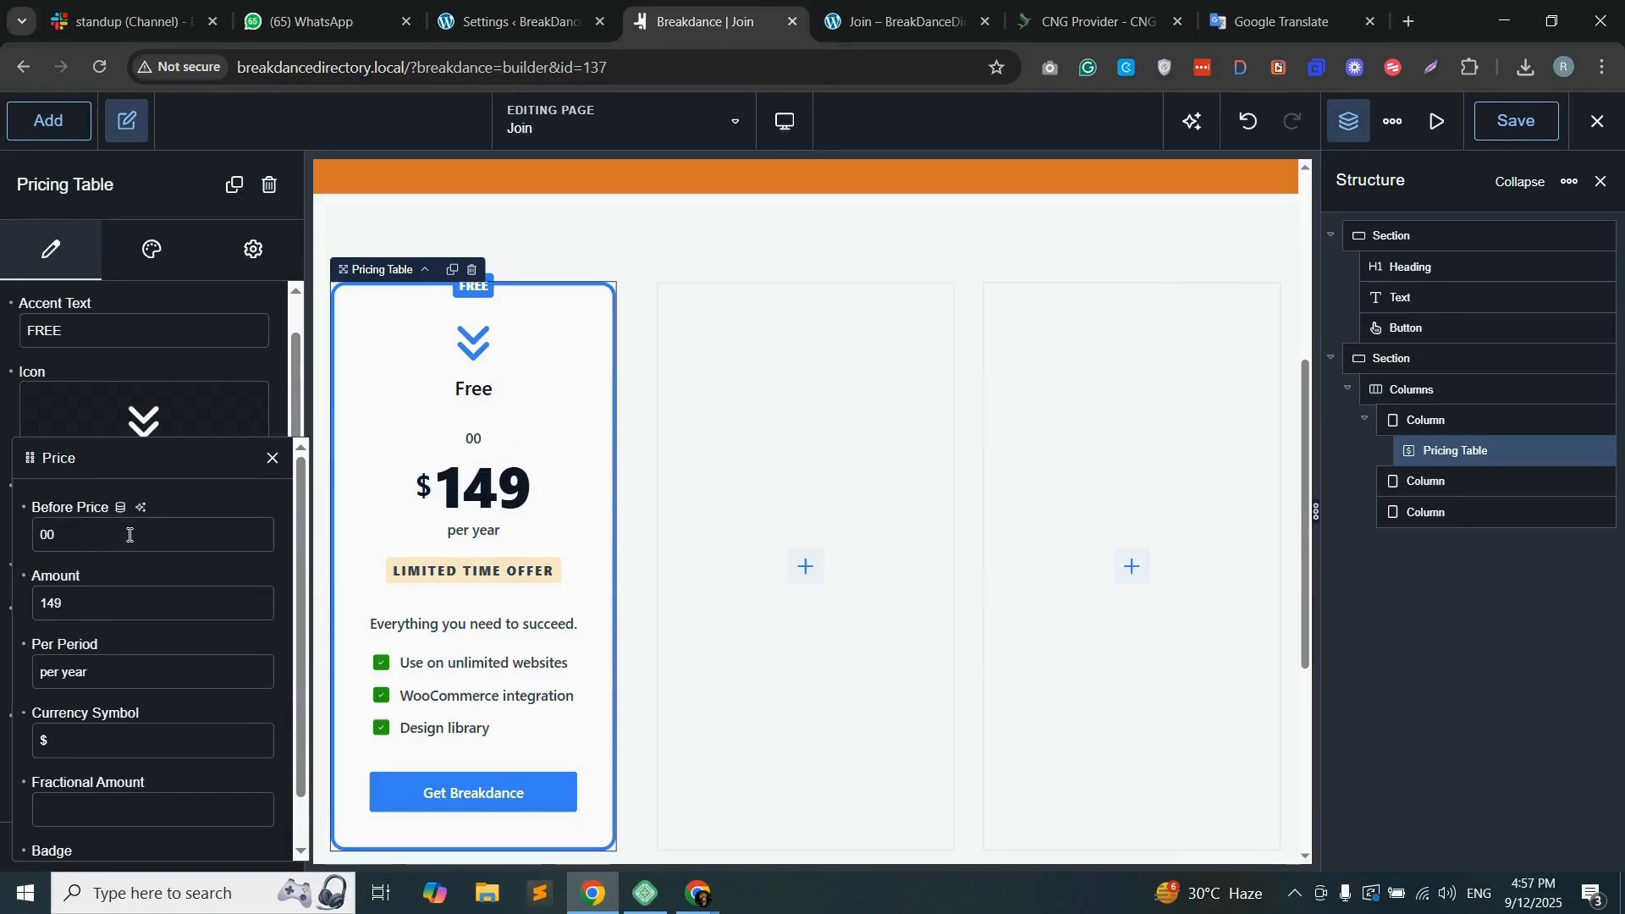
left_click_drag(77, 601, 35, 597)
type("00")
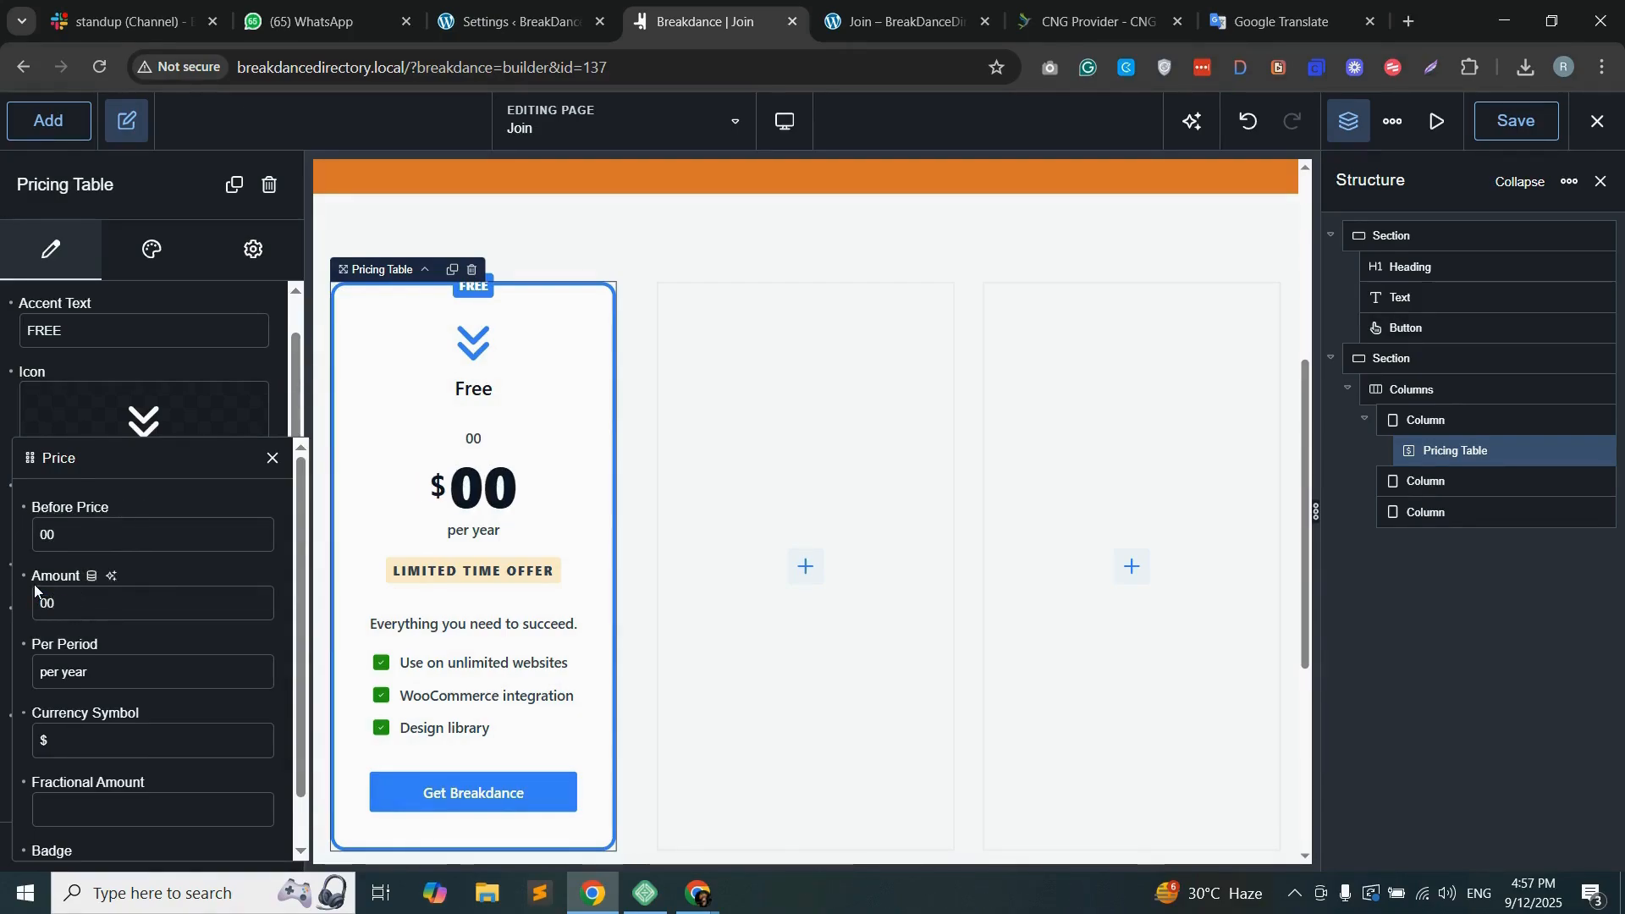
left_click(68, 536)
key("BackSpace")
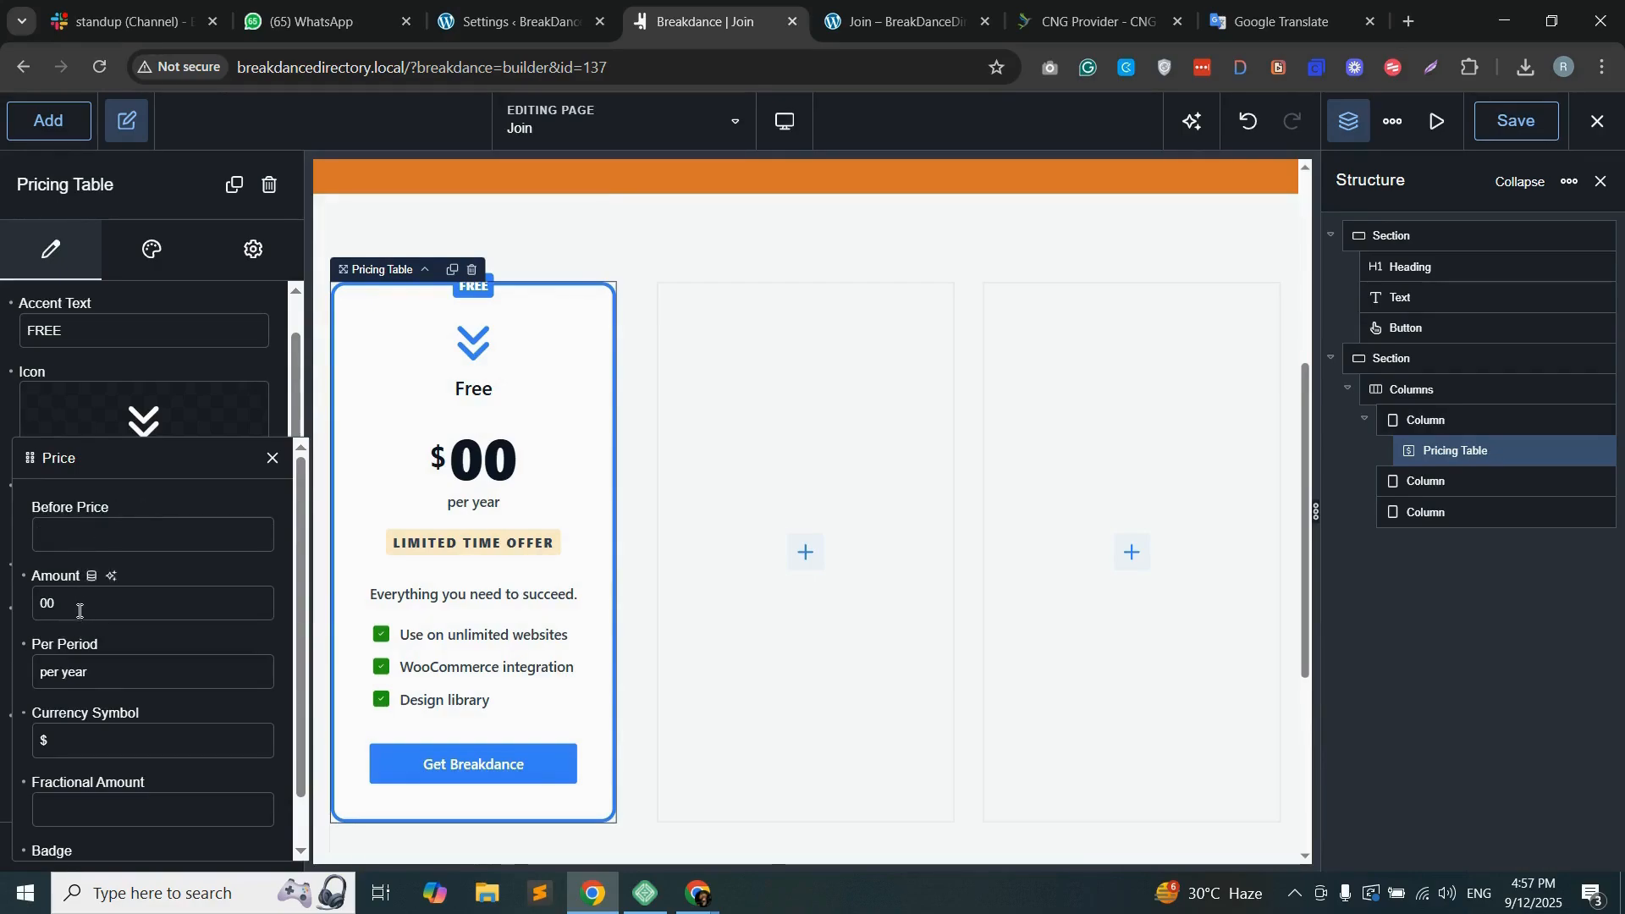
Step: Set the price period text to "Per Month"
double_click(78, 667)
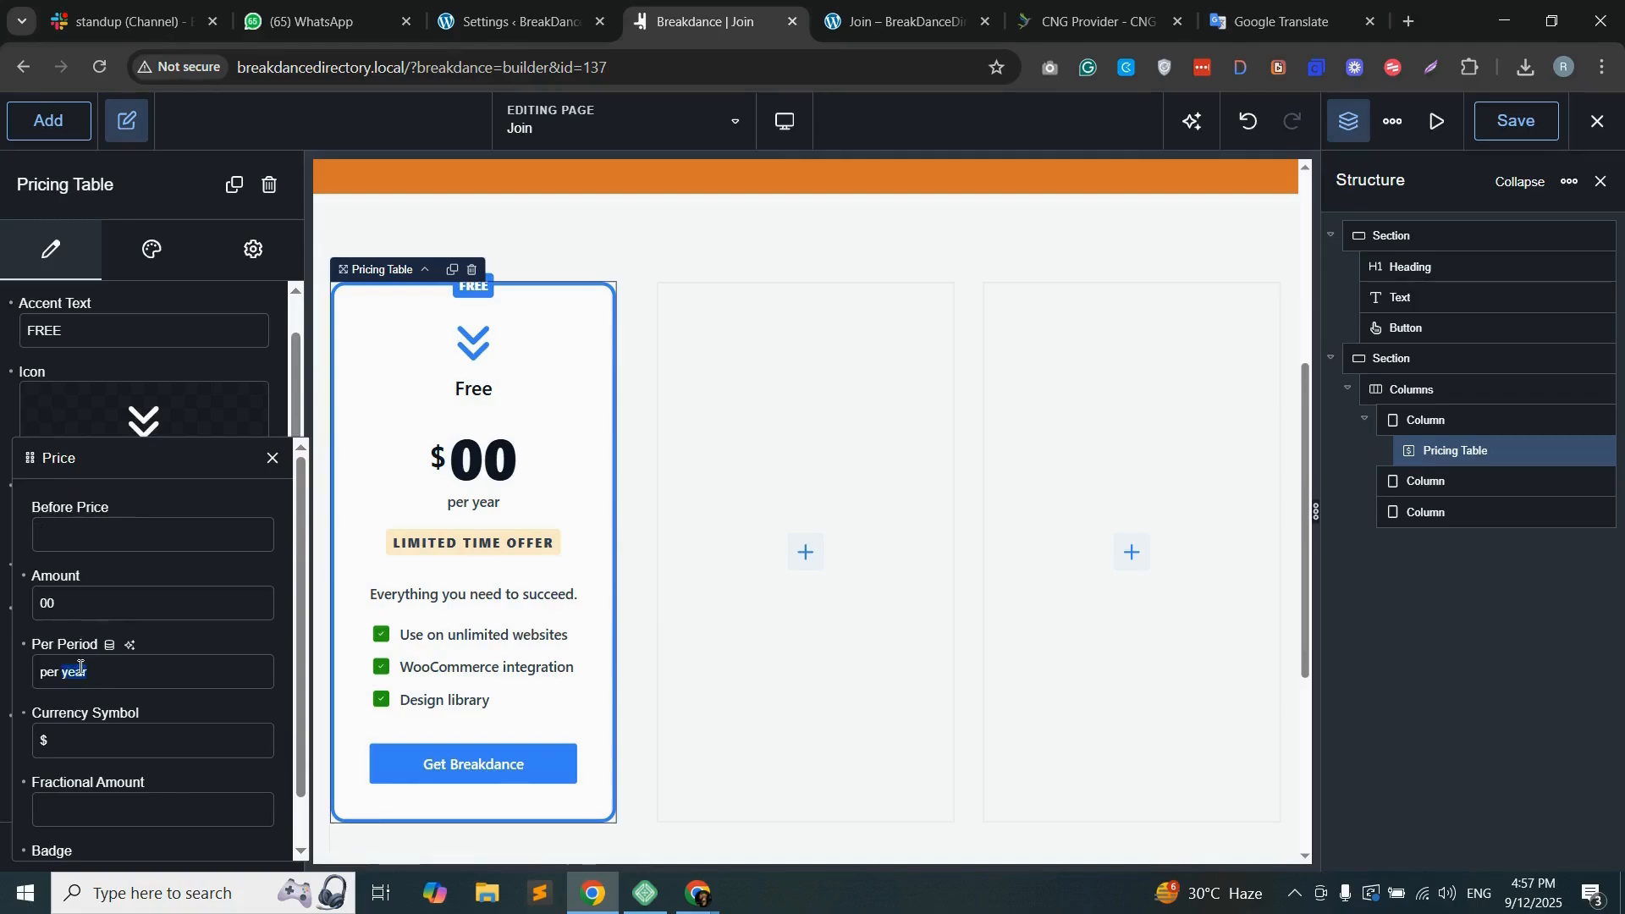
key("ctrl+a")
type("P")
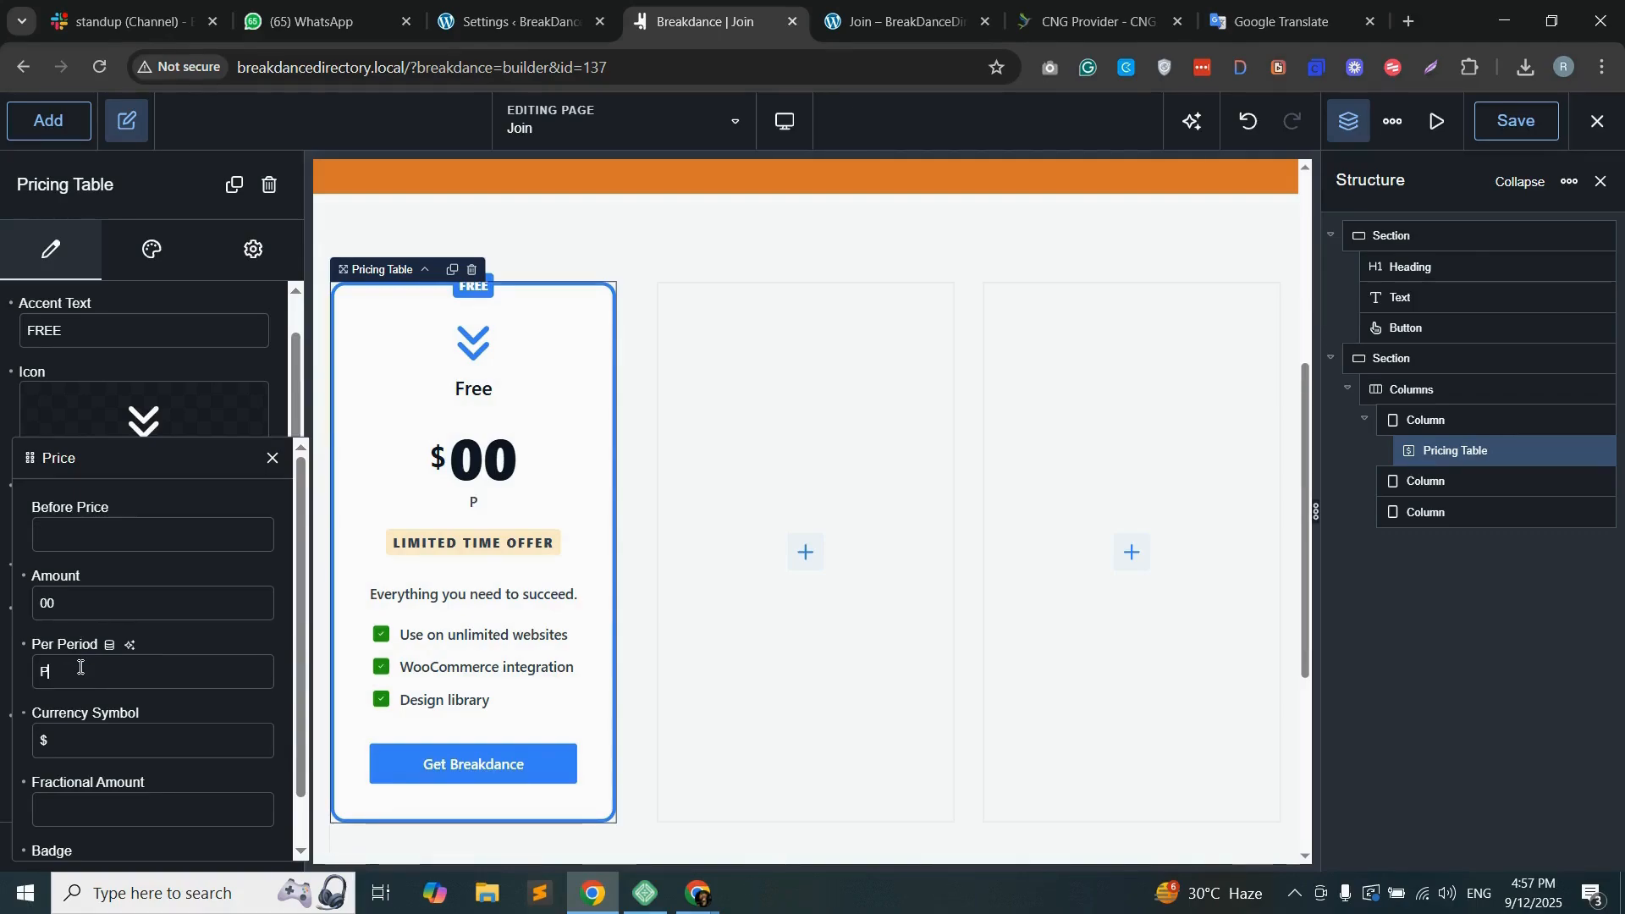
type("er Month")
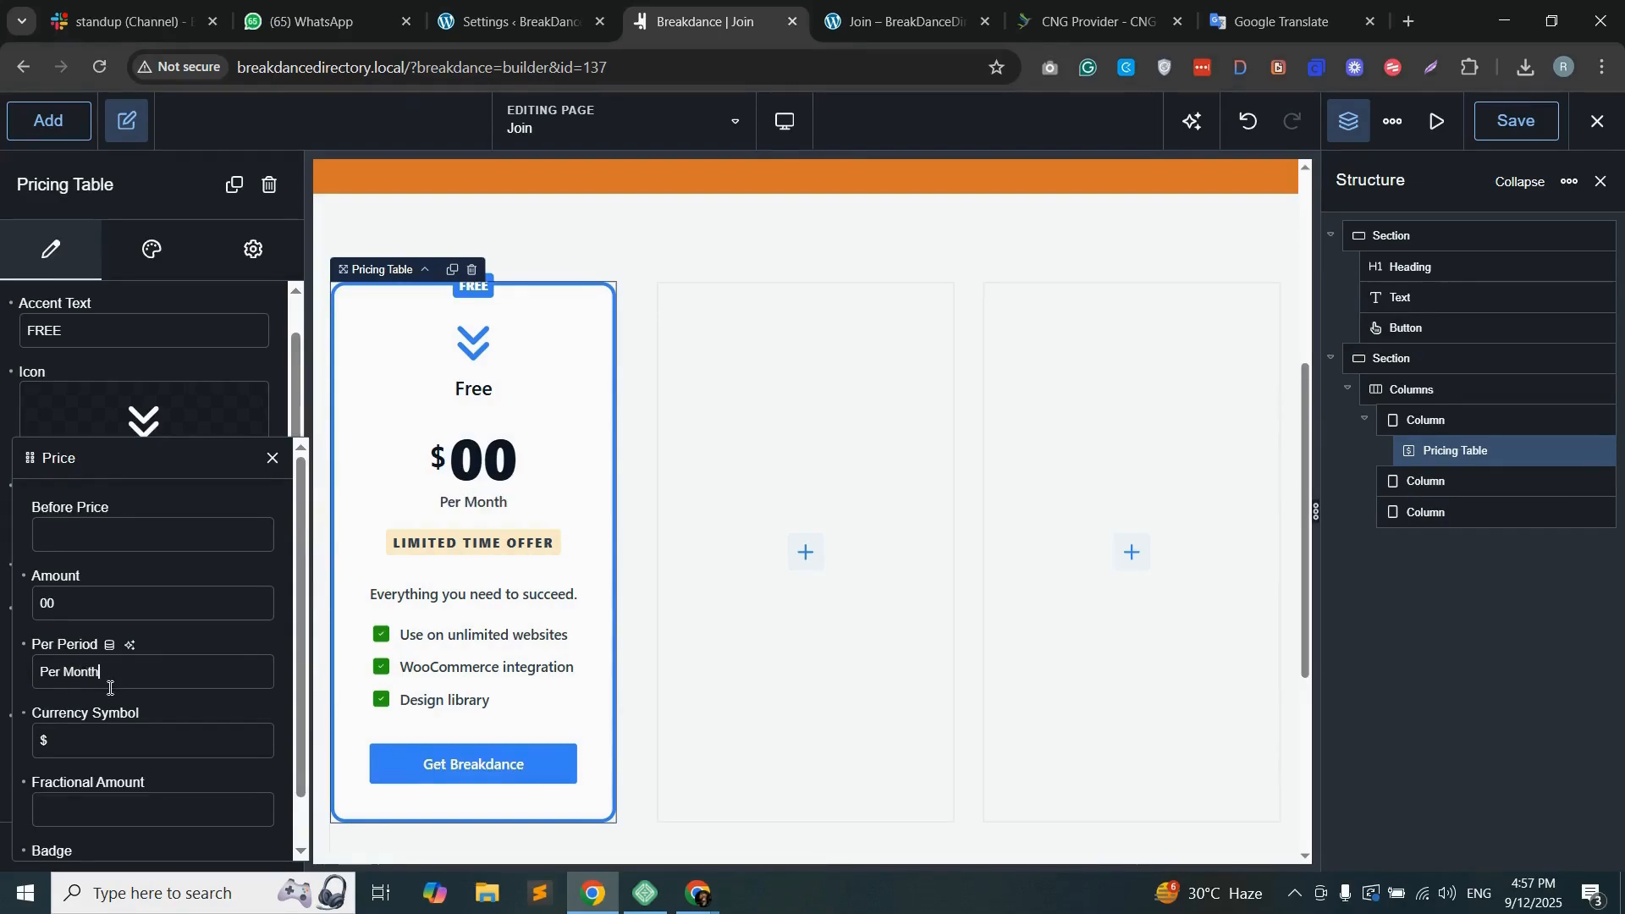
Step: Clear the badge text from the pricing table's price and close the price options
scroll(111, 688, "down", 1)
left_click(89, 691)
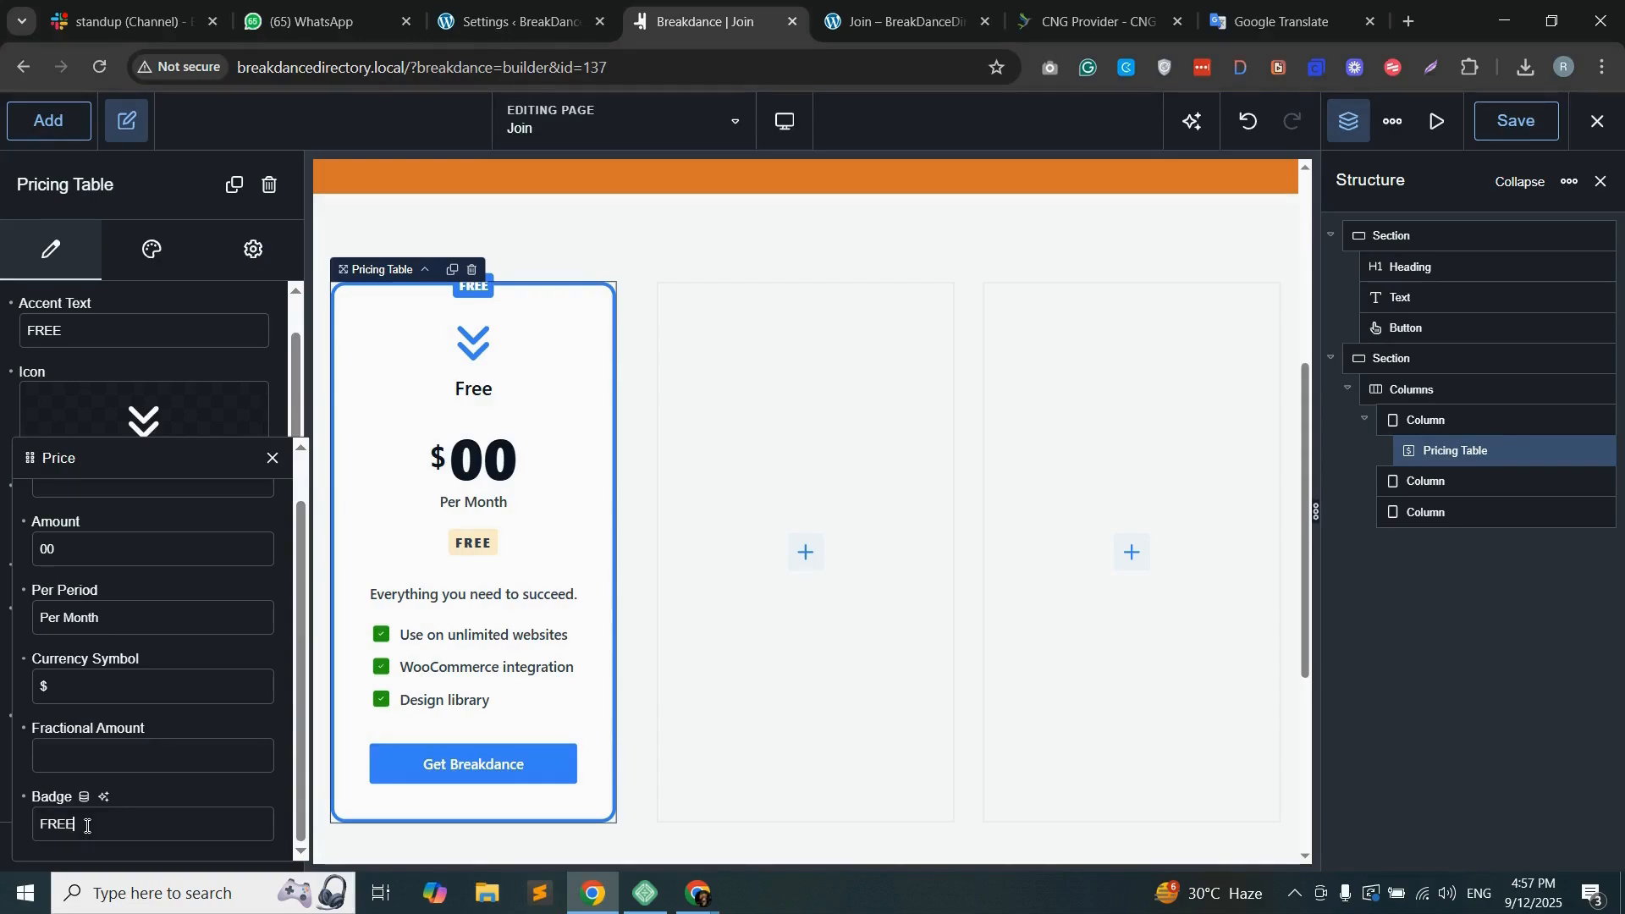
key("BackSpace")
key("BackSpace")
key("BackSpace")
key("BackSpace")
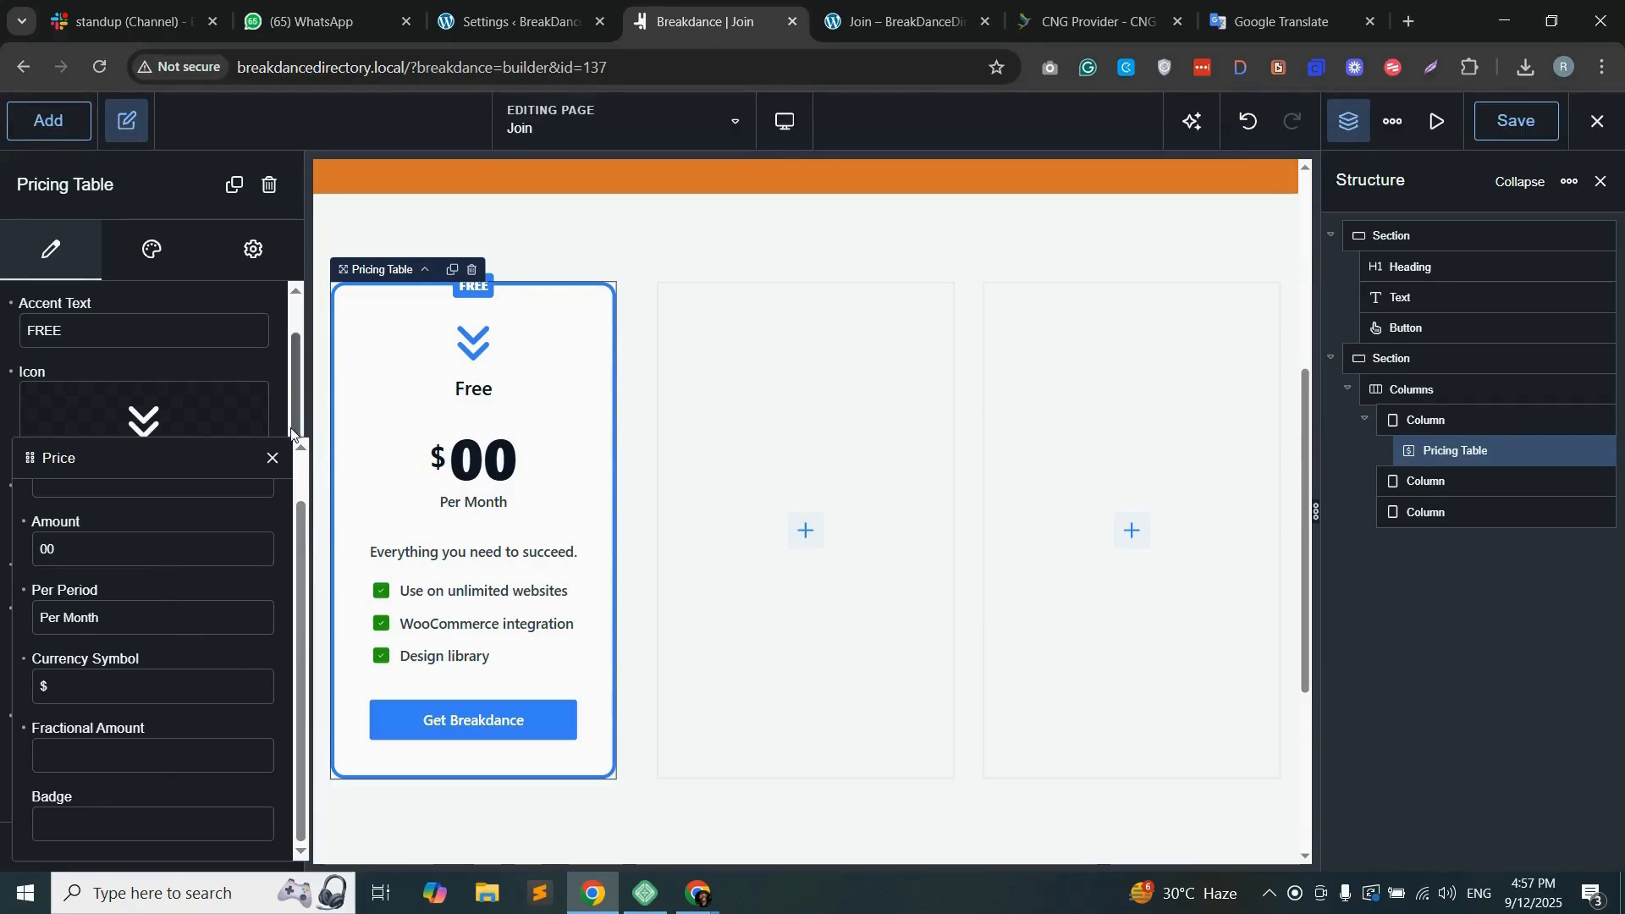
left_click(273, 458)
Step: Change the pricing table's button text to "Join"
scroll(151, 734, "down", 2)
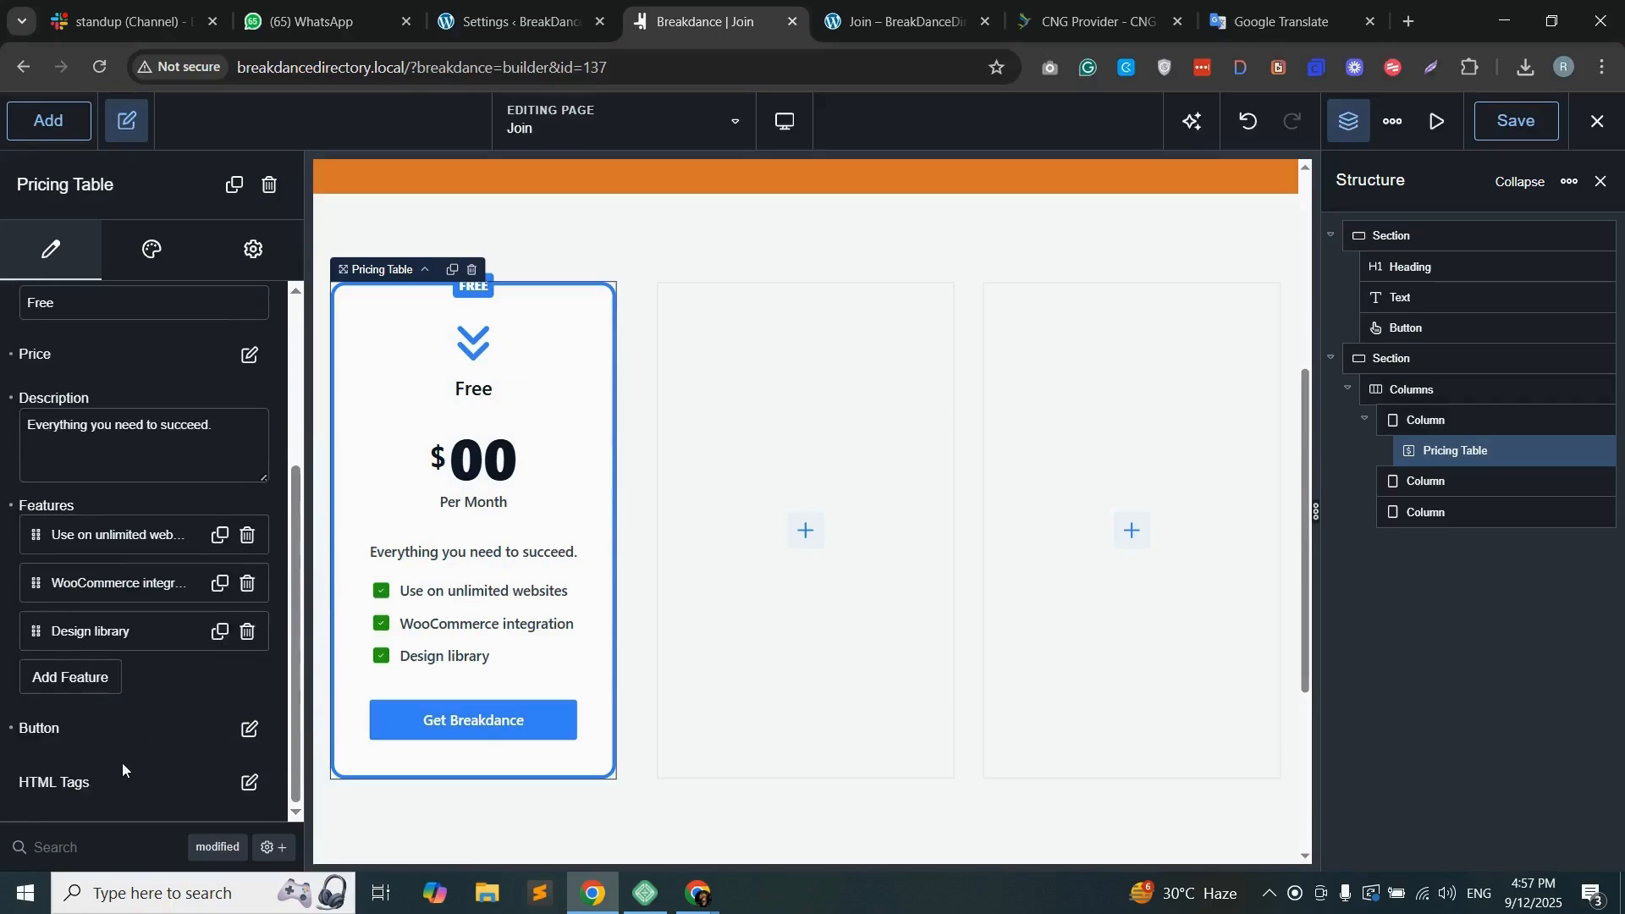
left_click(250, 730)
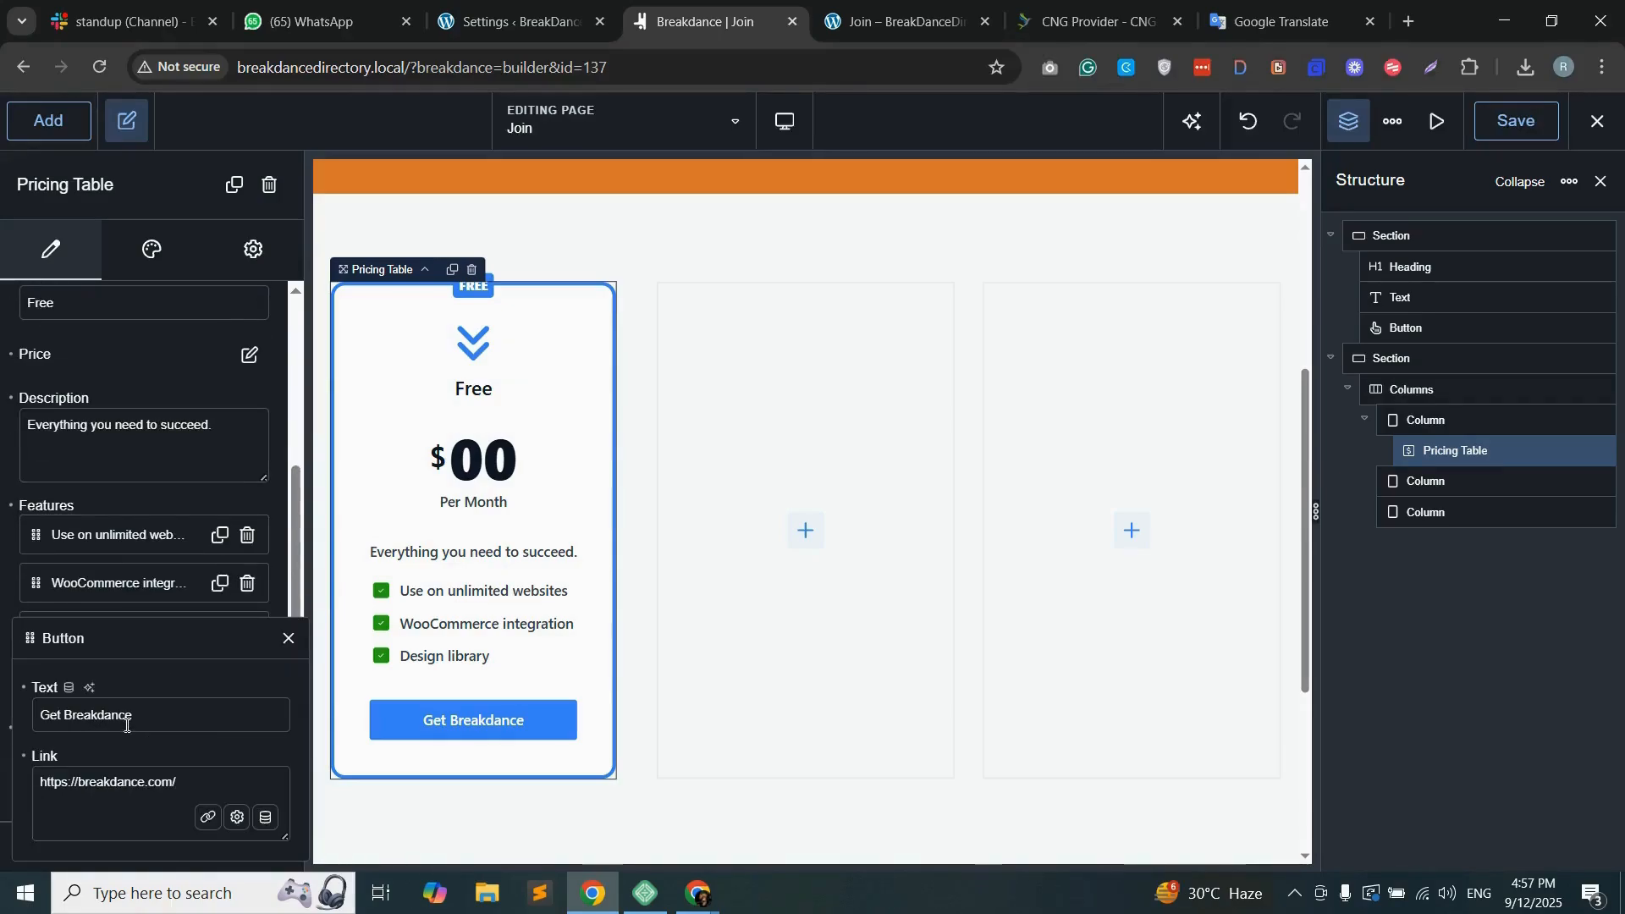
double_click(87, 714)
type("Join")
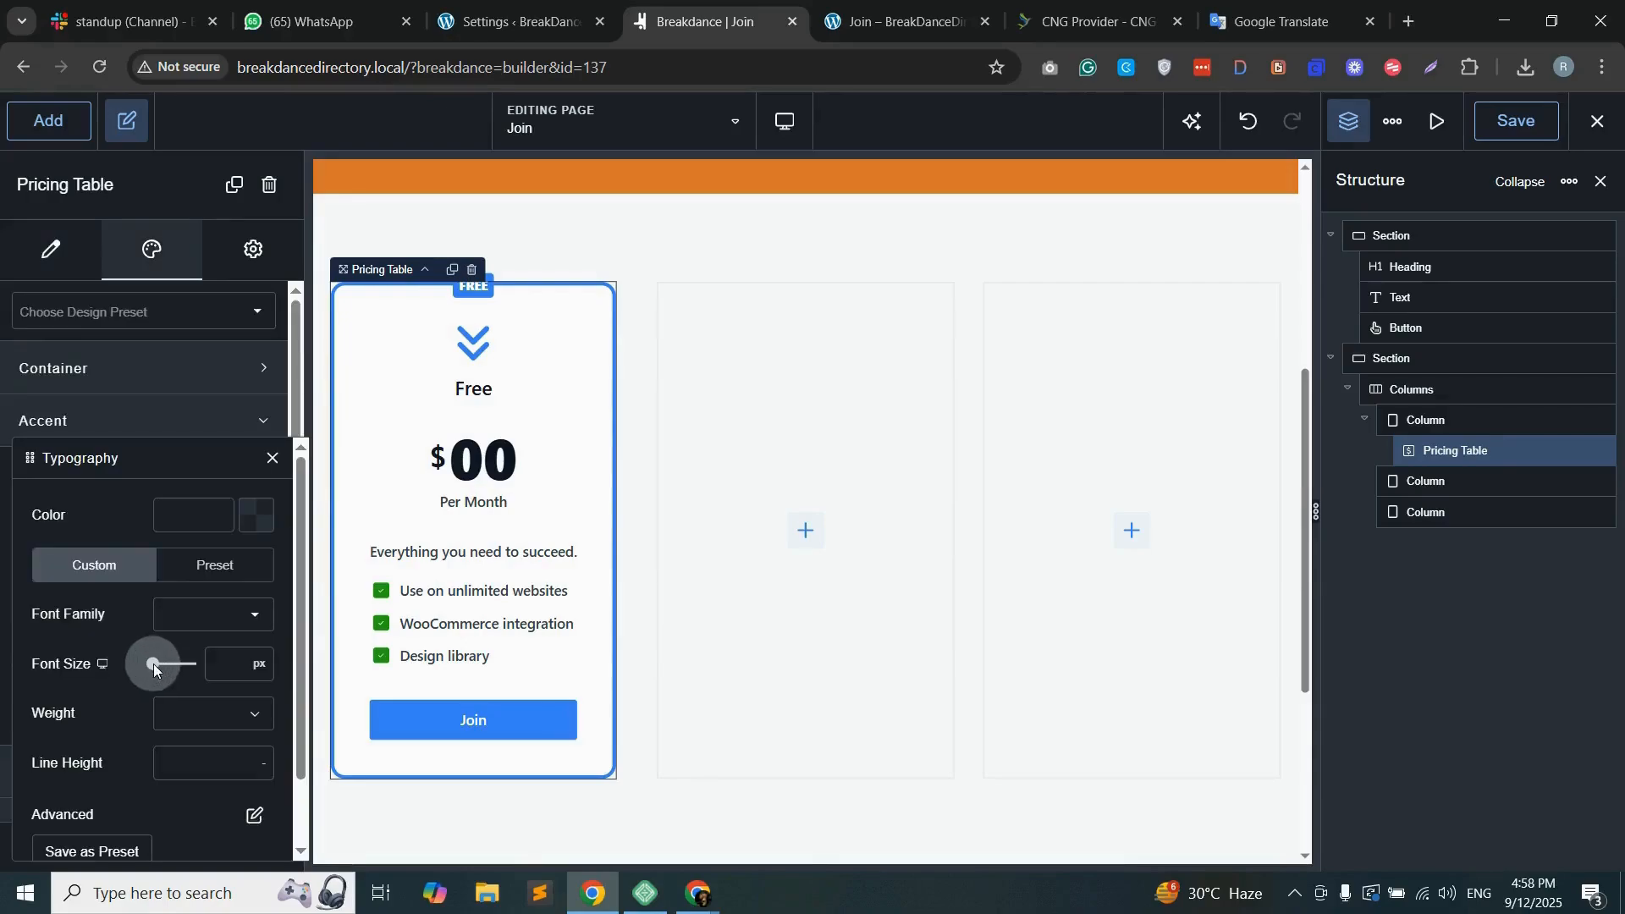
Step: Set the accent label's font size to 40 and the accent color to orange #DA782E
left_click_drag(154, 663, 164, 664)
double_click(217, 665)
type("40")
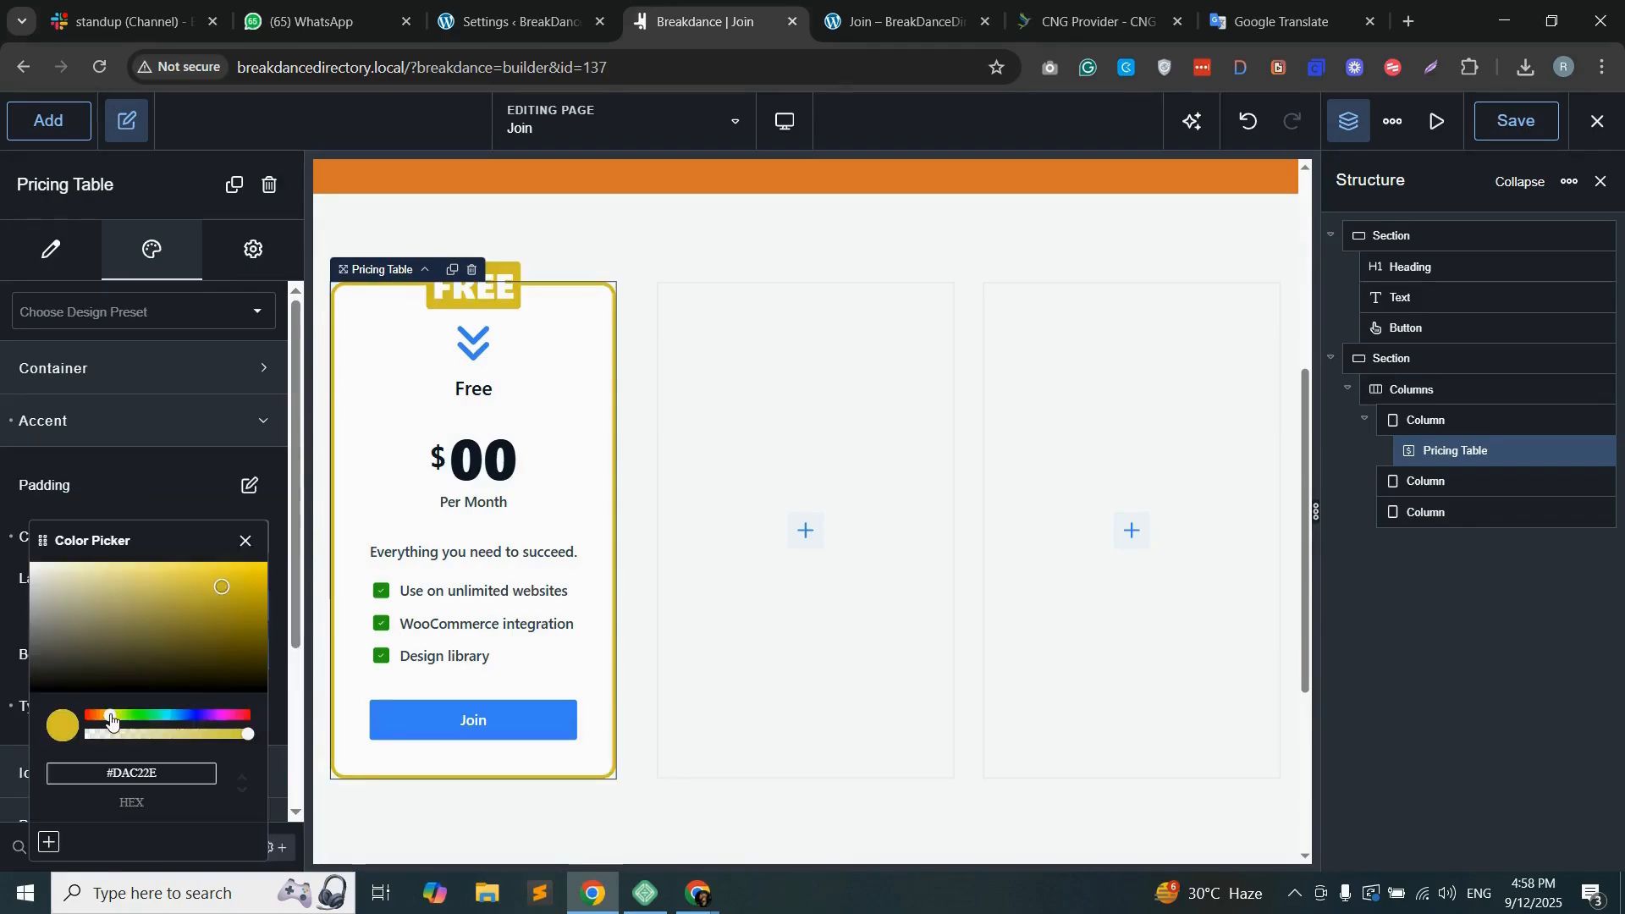
left_click_drag(110, 720, 99, 720)
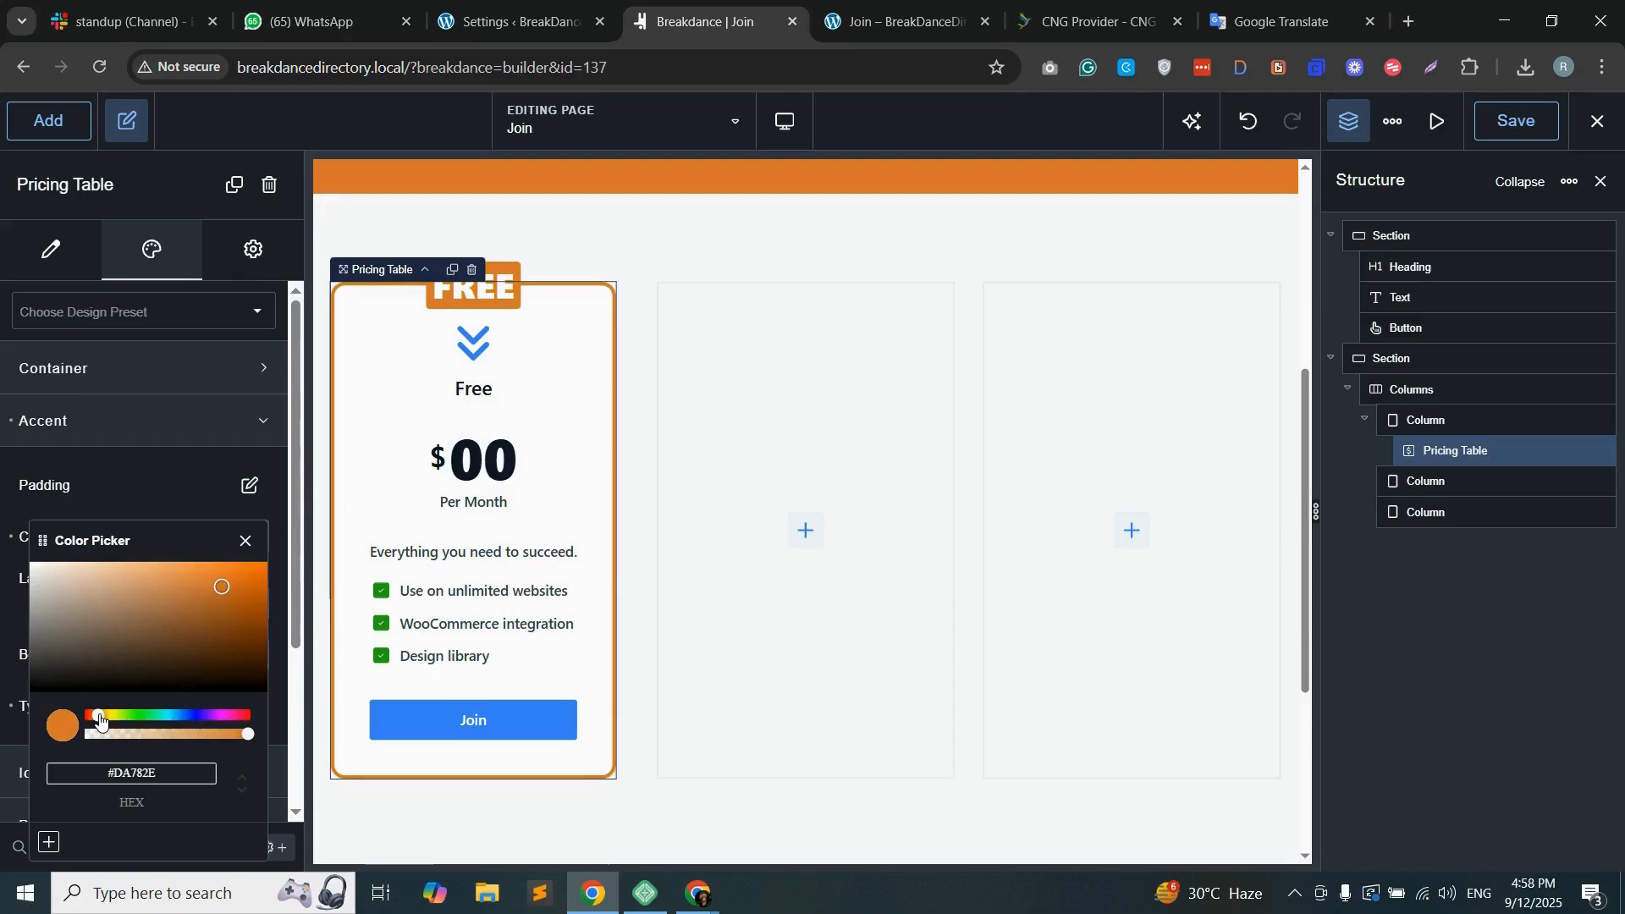
left_click(122, 495)
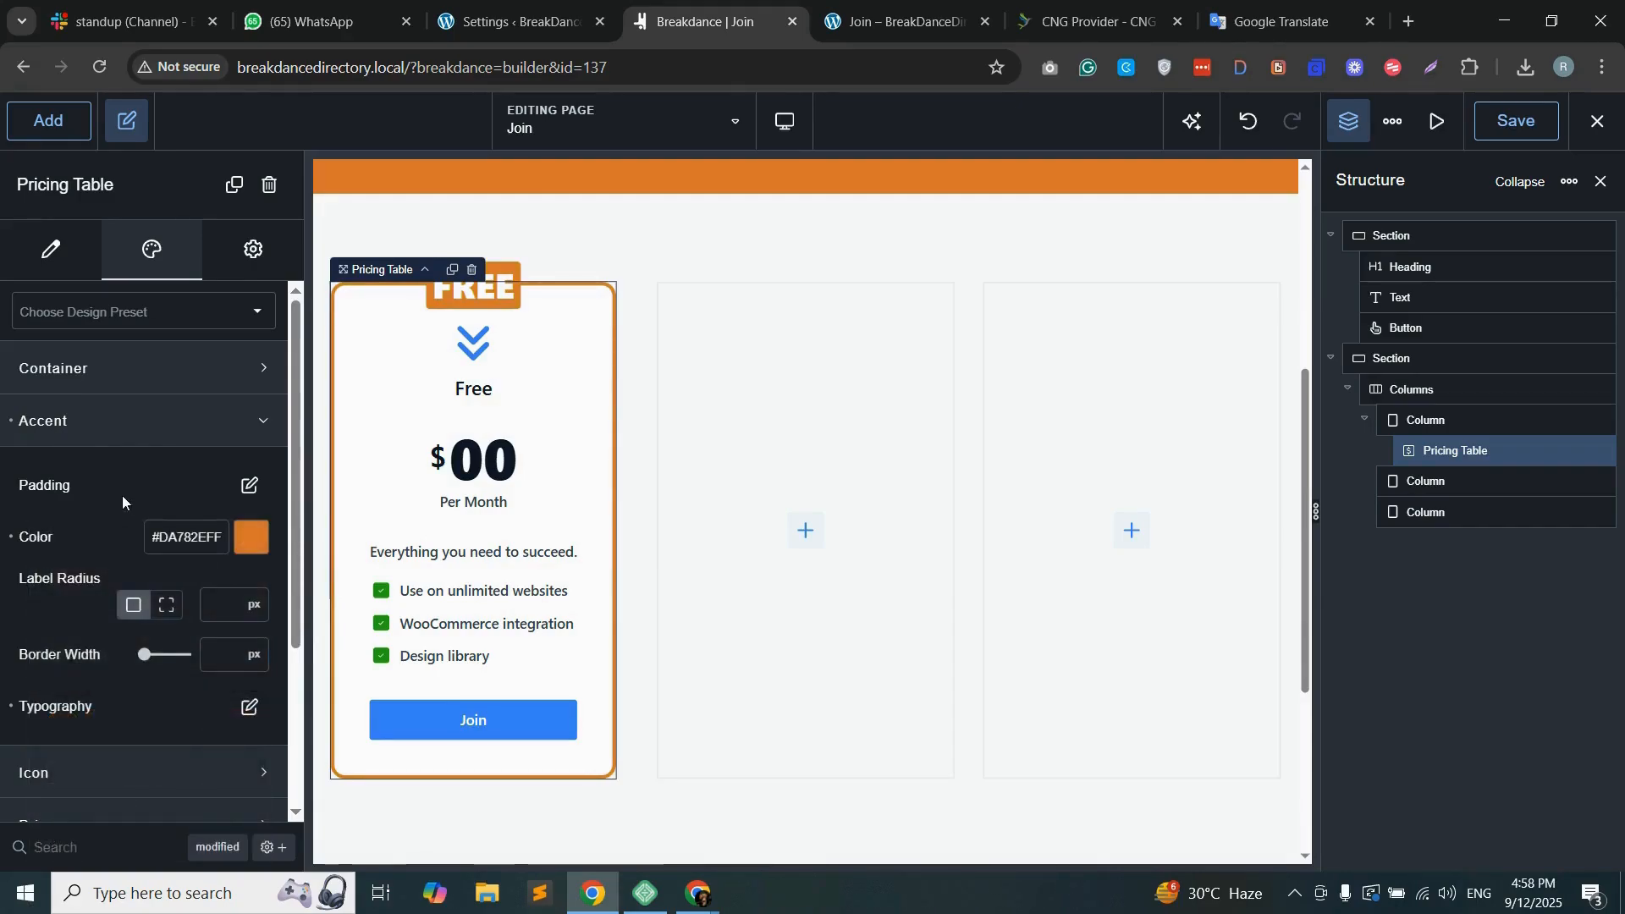
Step: Give the pricing table's button a custom style with an orange background and set the icon color to orange #DA782E
scroll(83, 574, "down", 3)
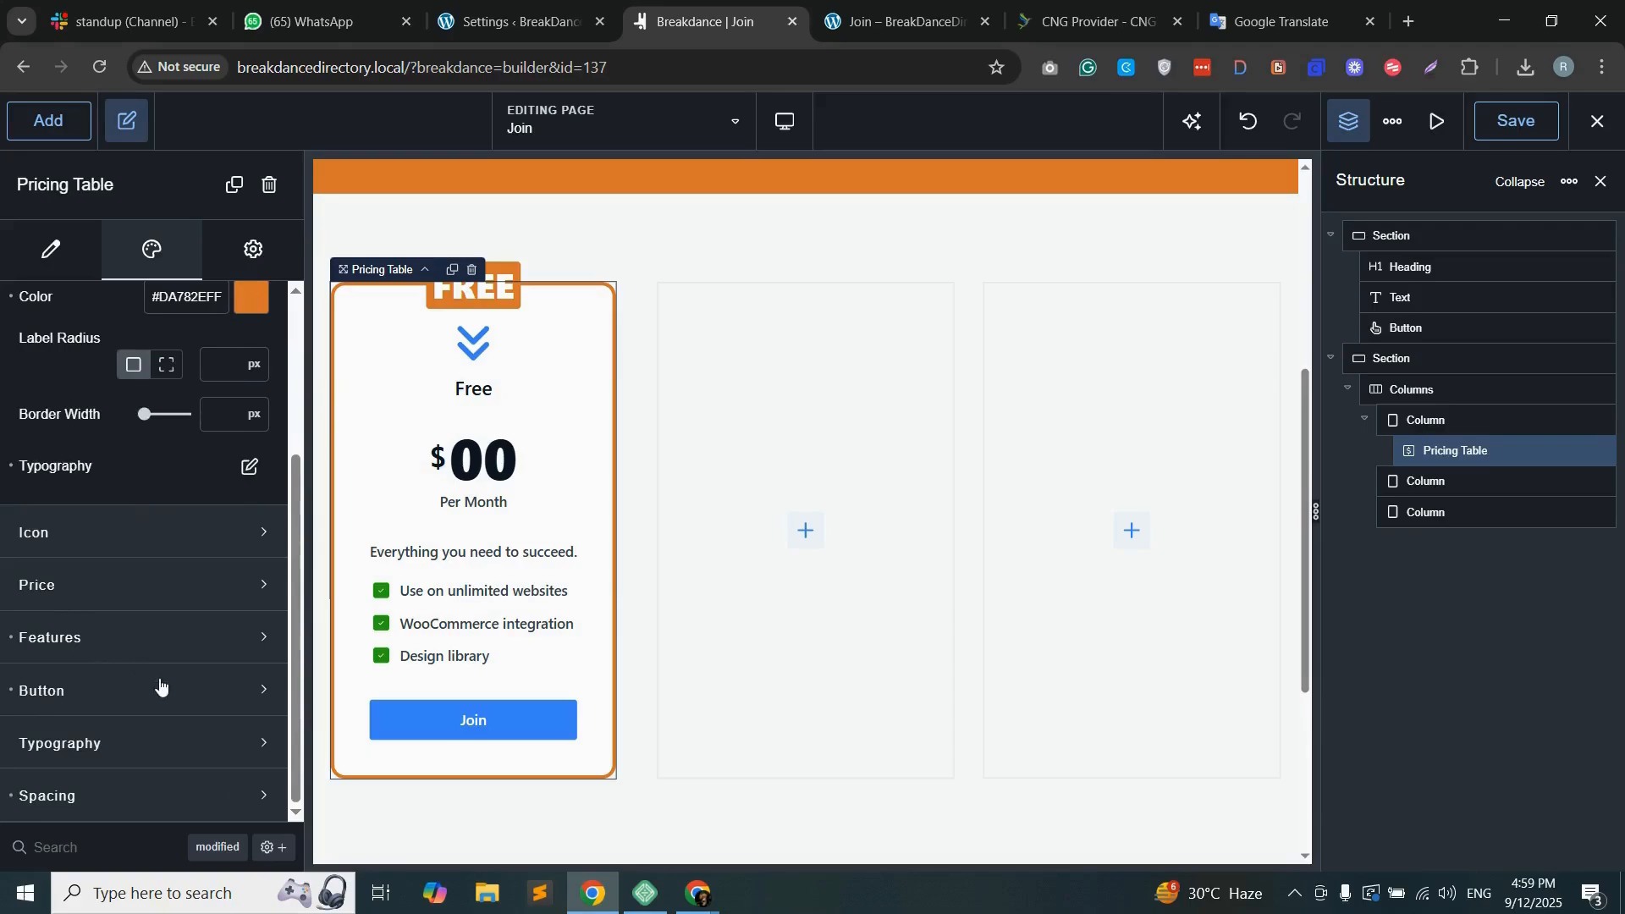
left_click(185, 706)
scroll(178, 694, "down", 2)
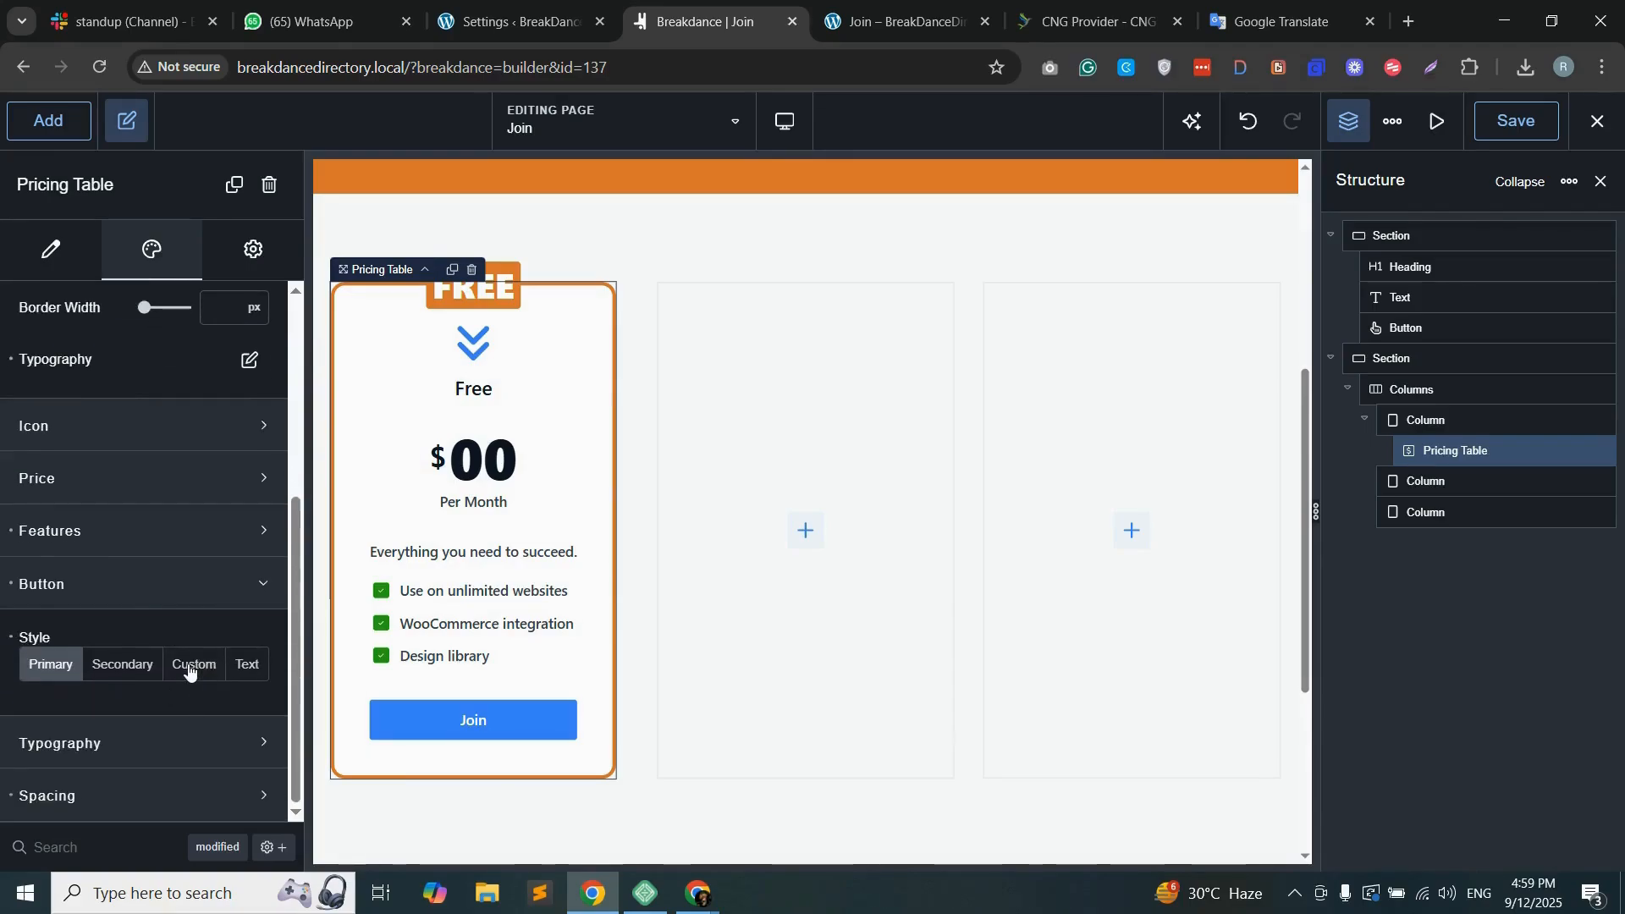
left_click(189, 667)
scroll(212, 656, "down", 1)
left_click(251, 678)
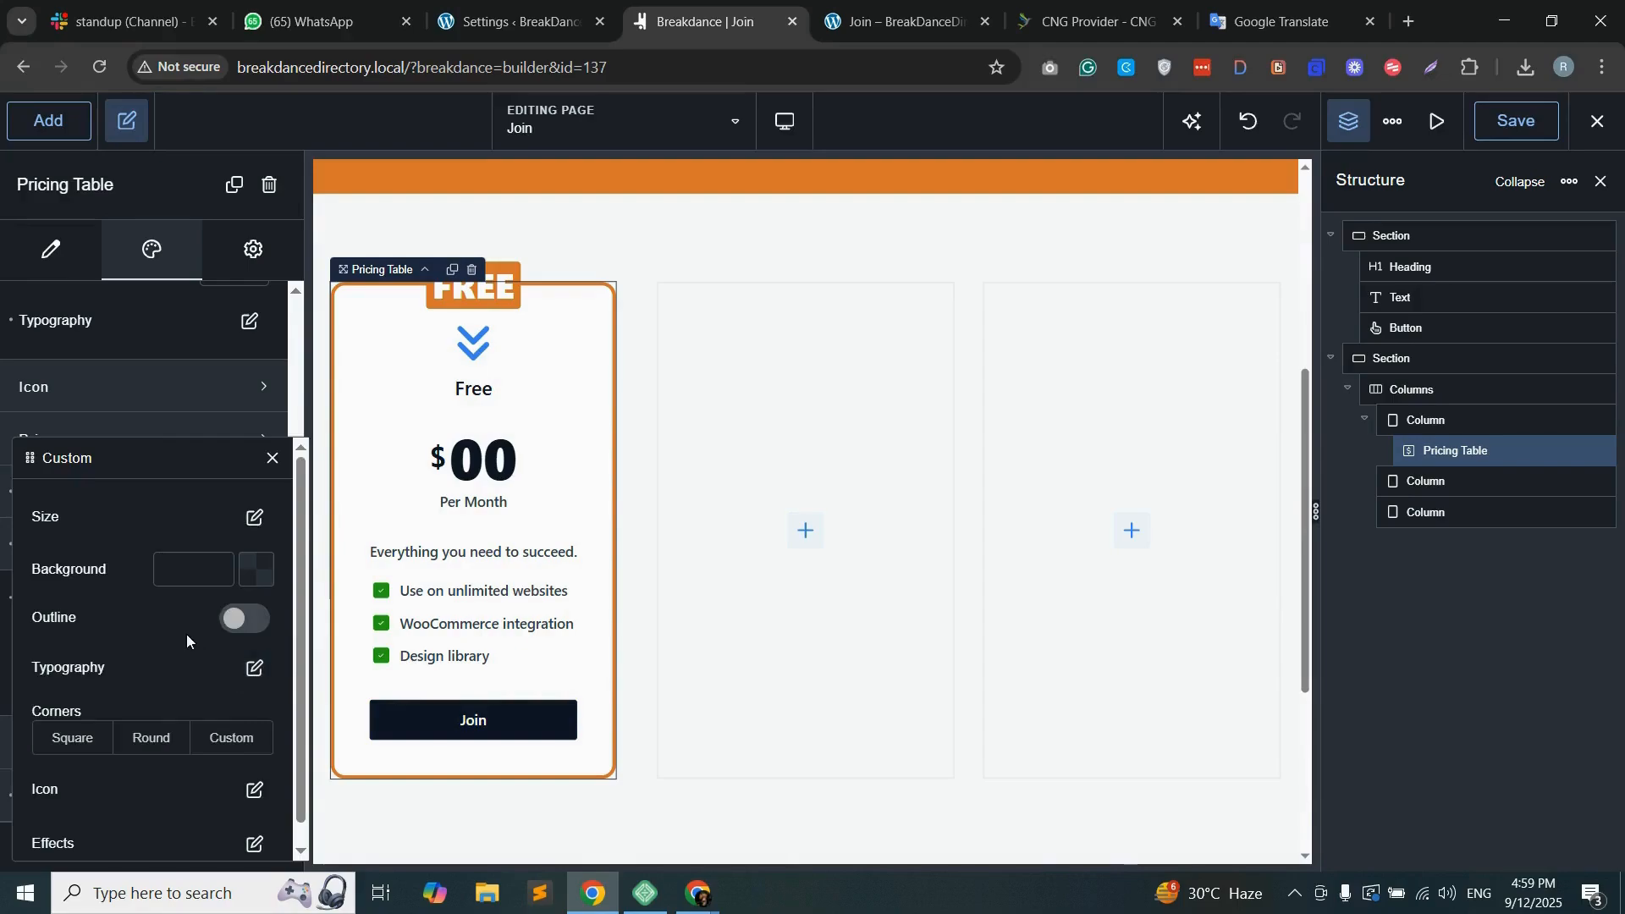
left_click(249, 571)
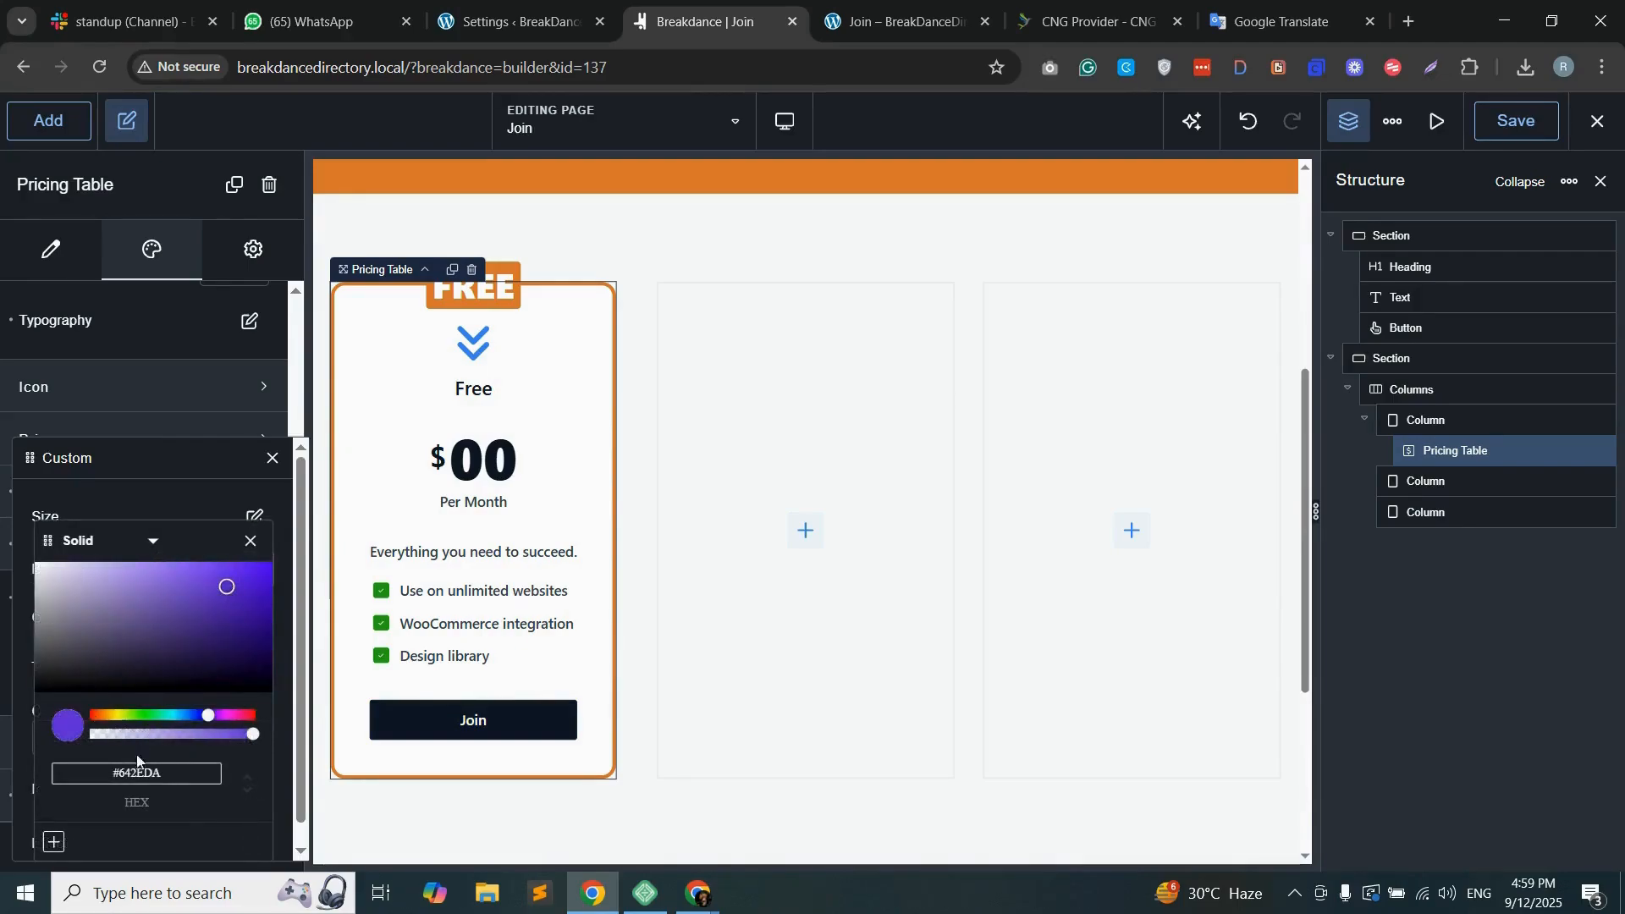
left_click_drag(176, 717, 111, 717)
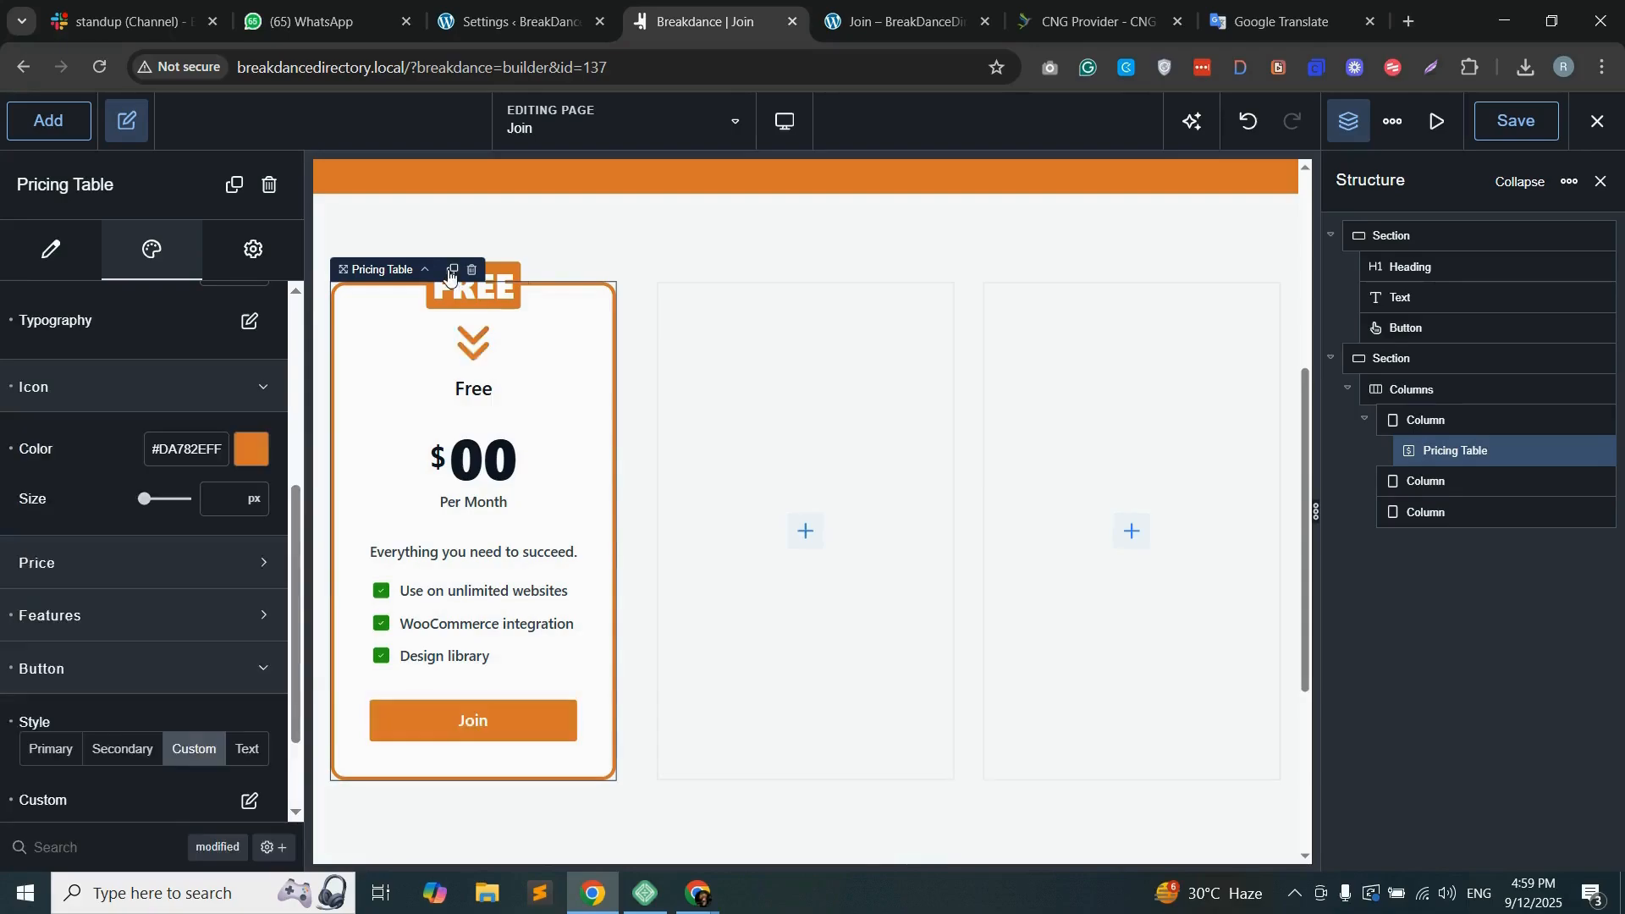
Step: Copy the finished pricing table and paste it into the second and third columns
right_click(451, 276)
left_click(505, 292)
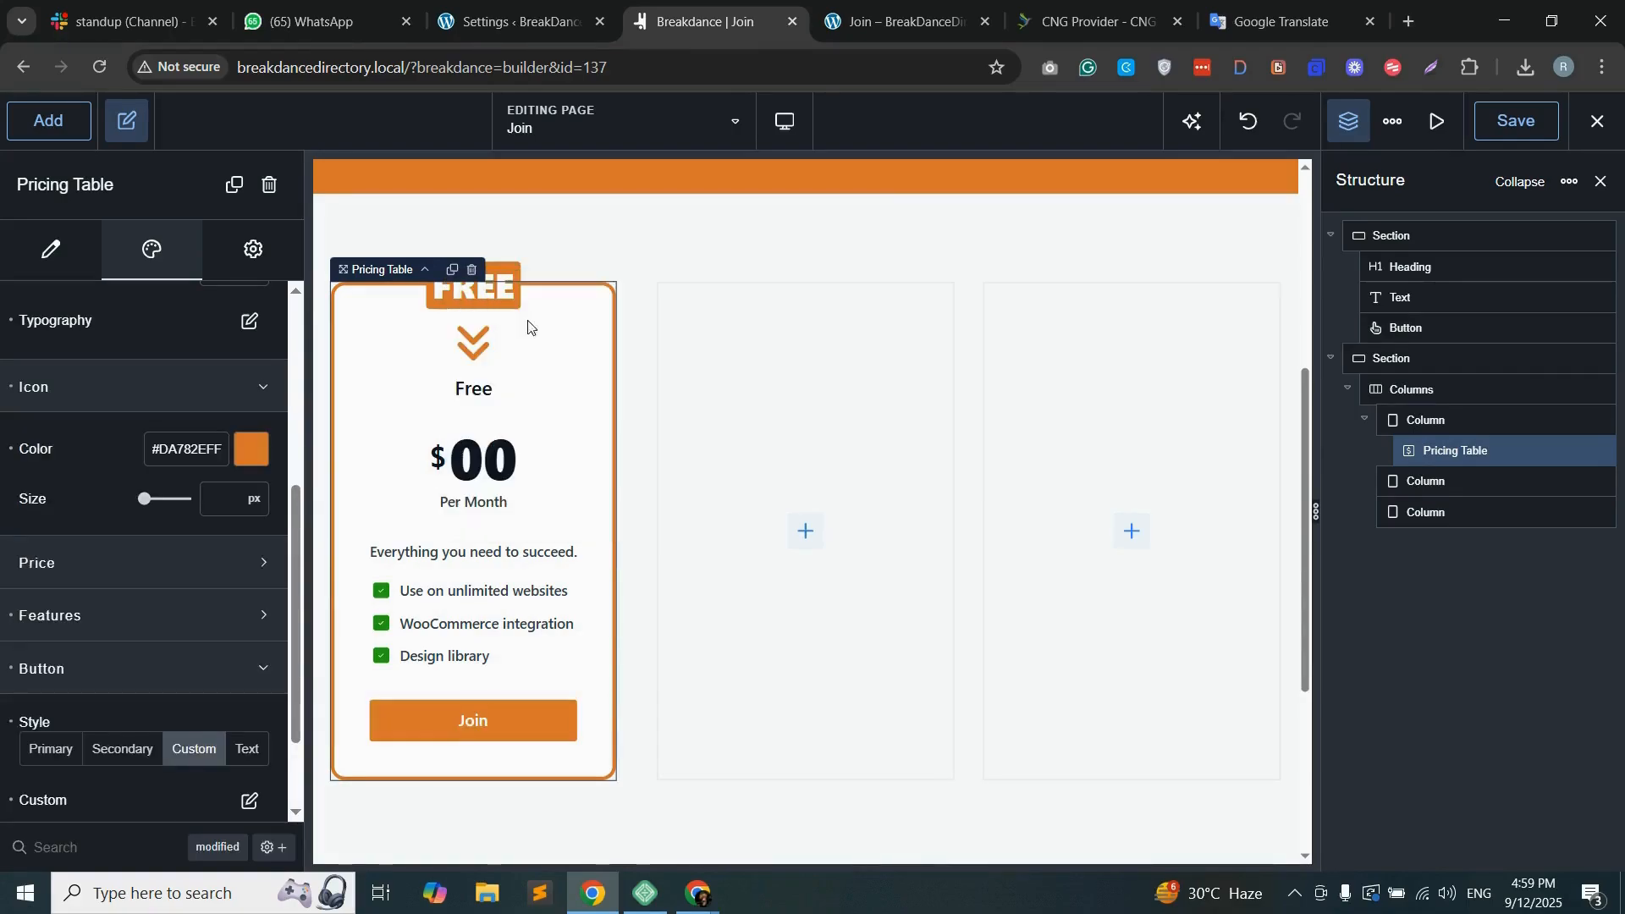
right_click(745, 389)
left_click(786, 425)
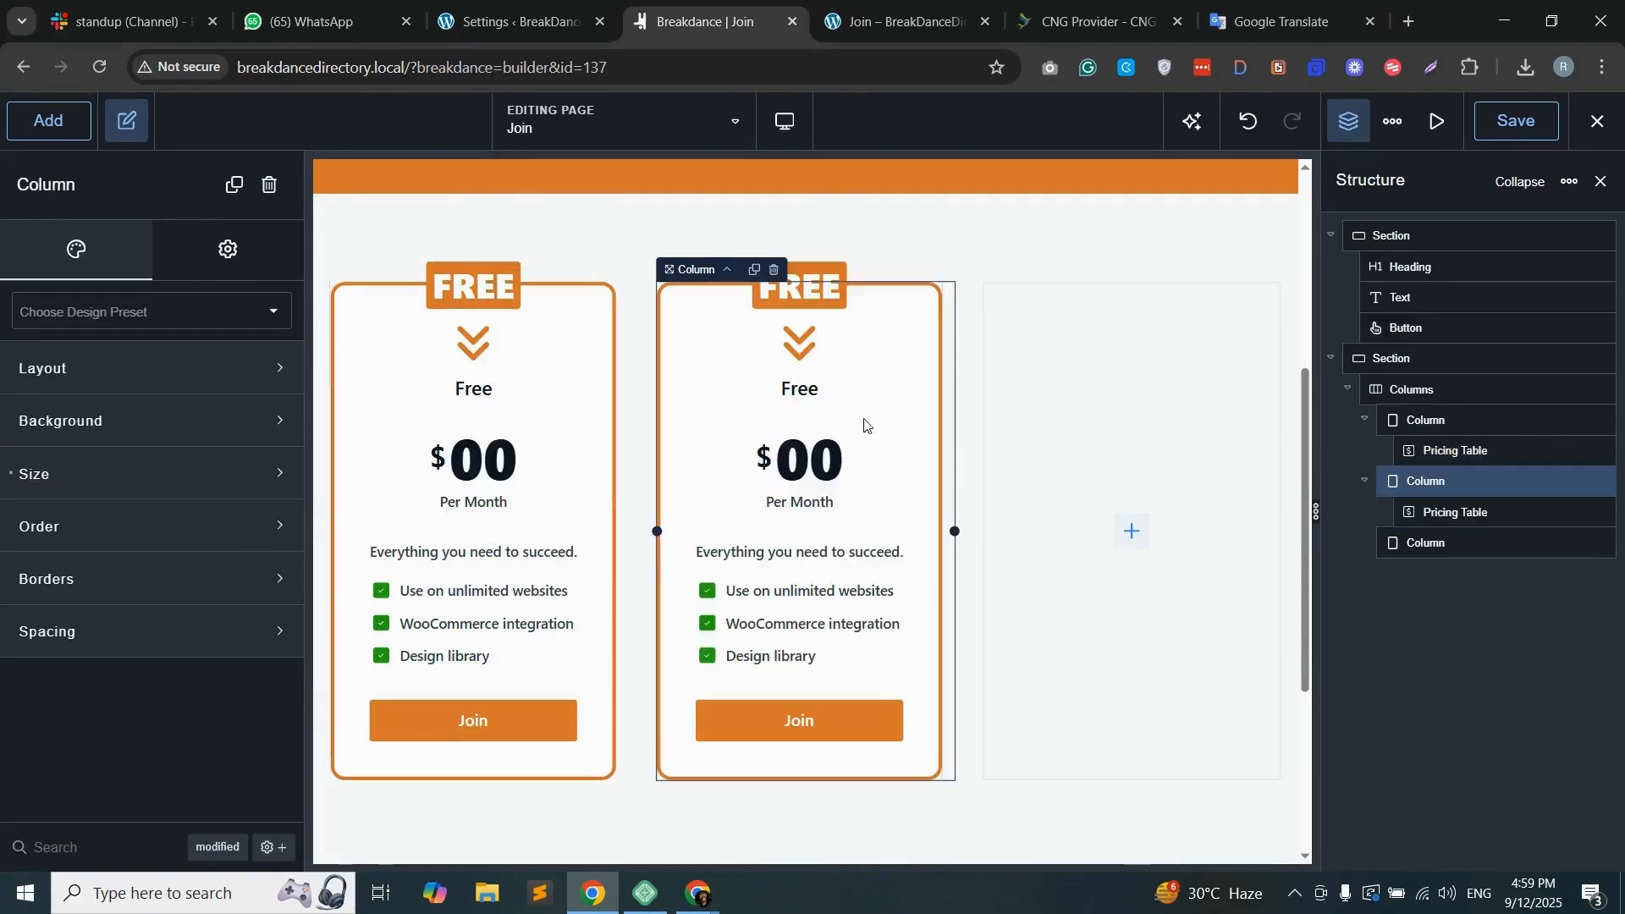
right_click(1061, 382)
left_click(941, 423)
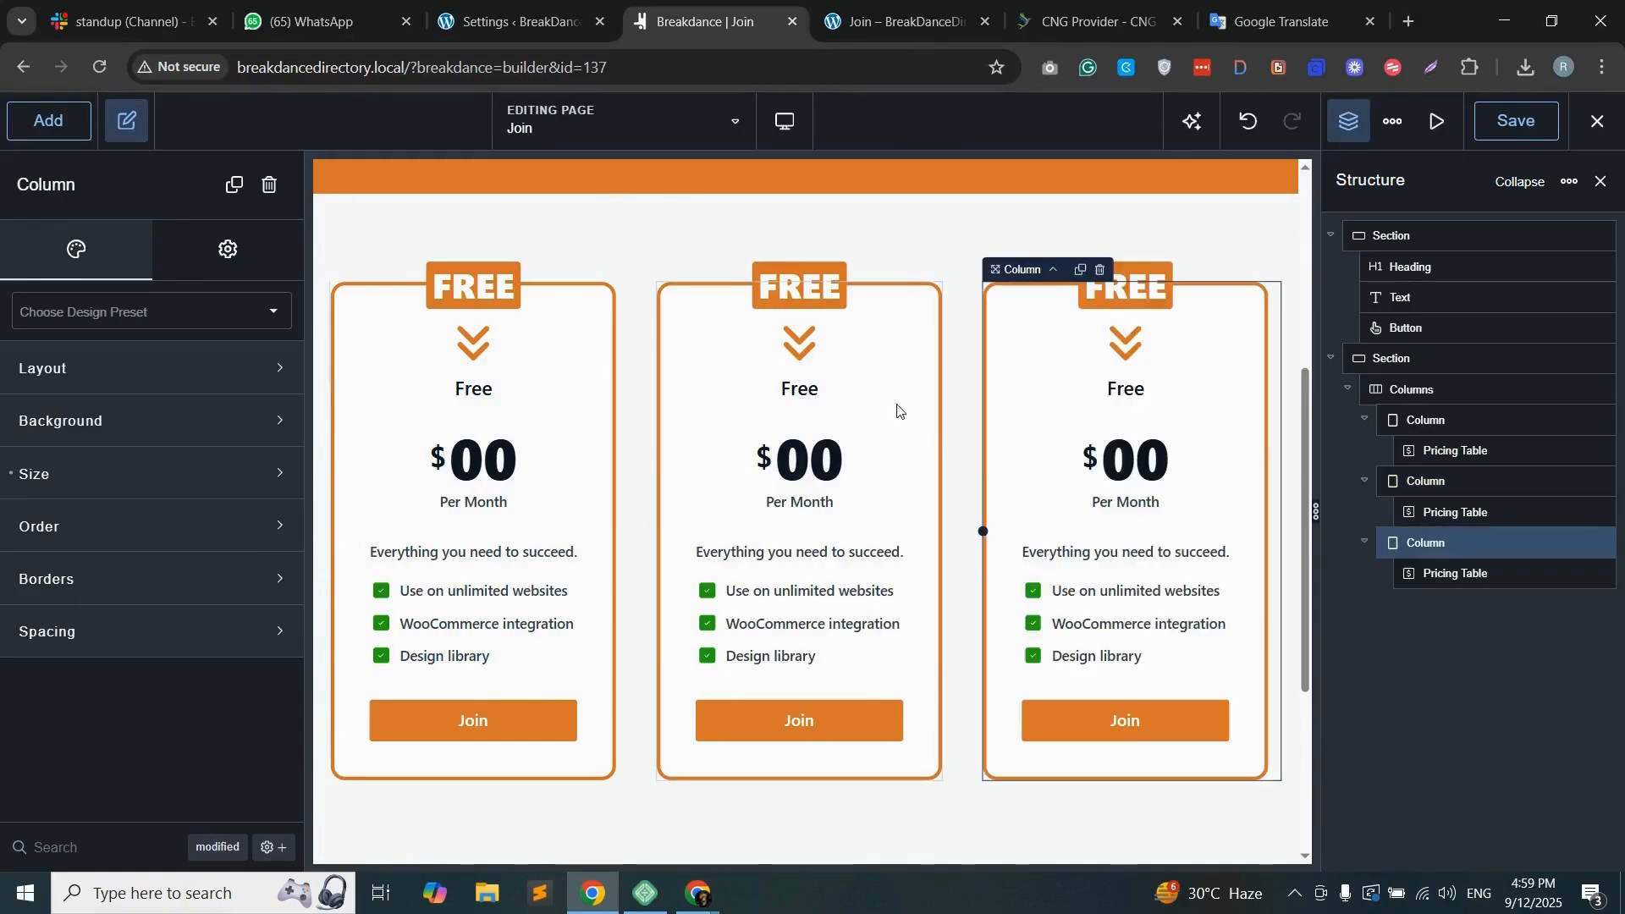
Step: Copy the Standard package name from the WordPress packages list and use it as the second pricing table's accent text and title
left_click(879, 365)
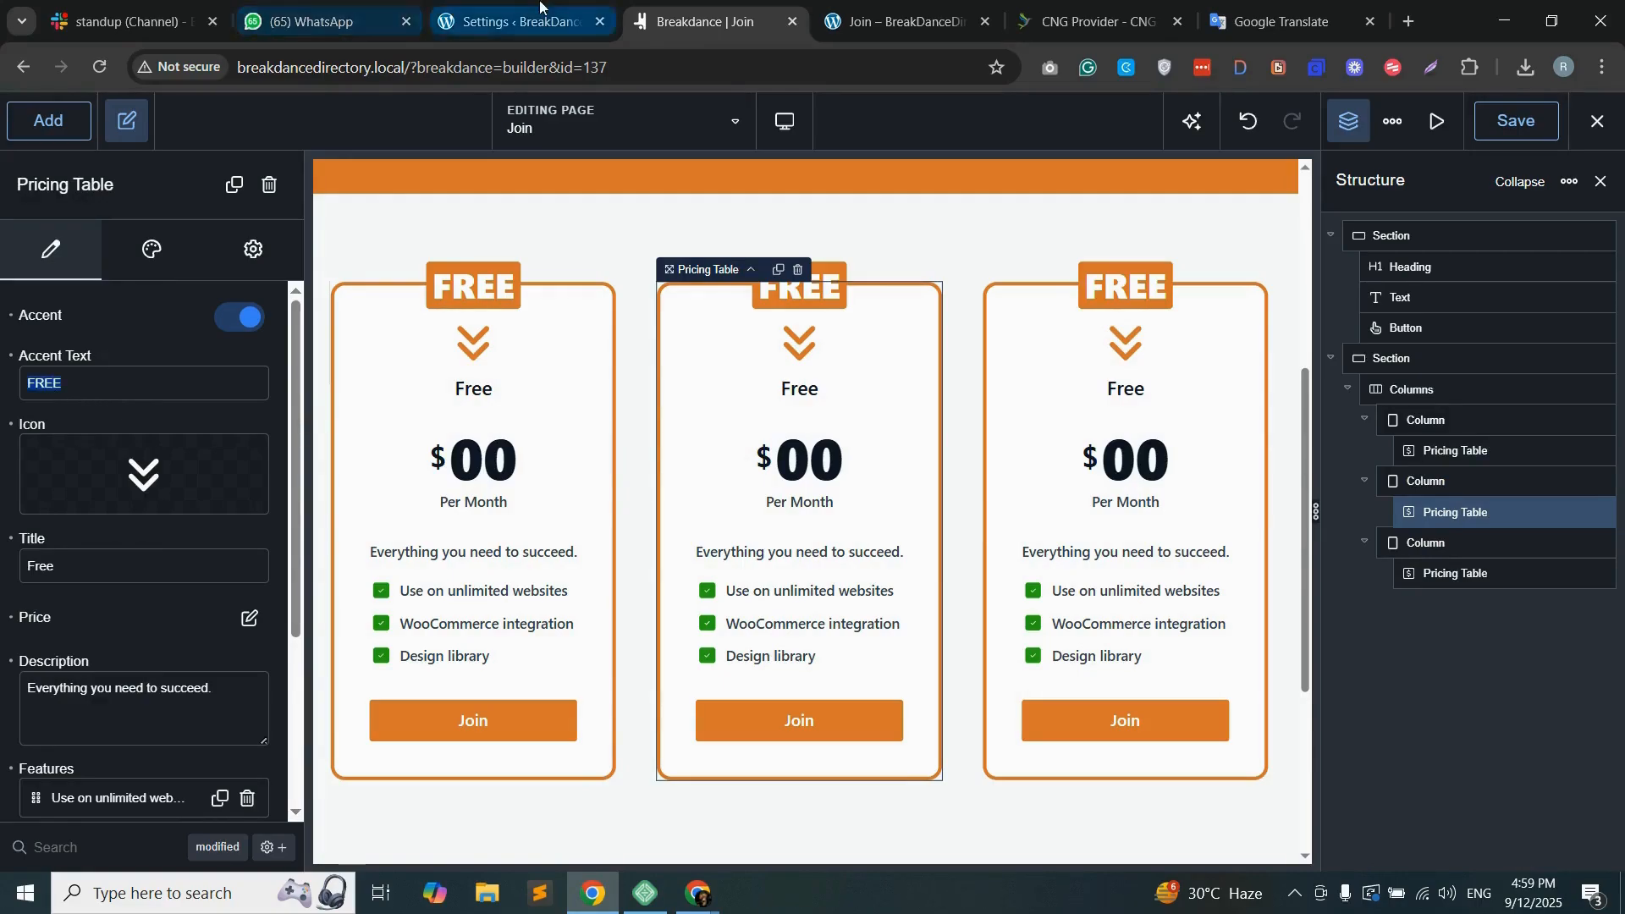
left_click(508, 21)
left_click_drag(237, 529, 338, 533)
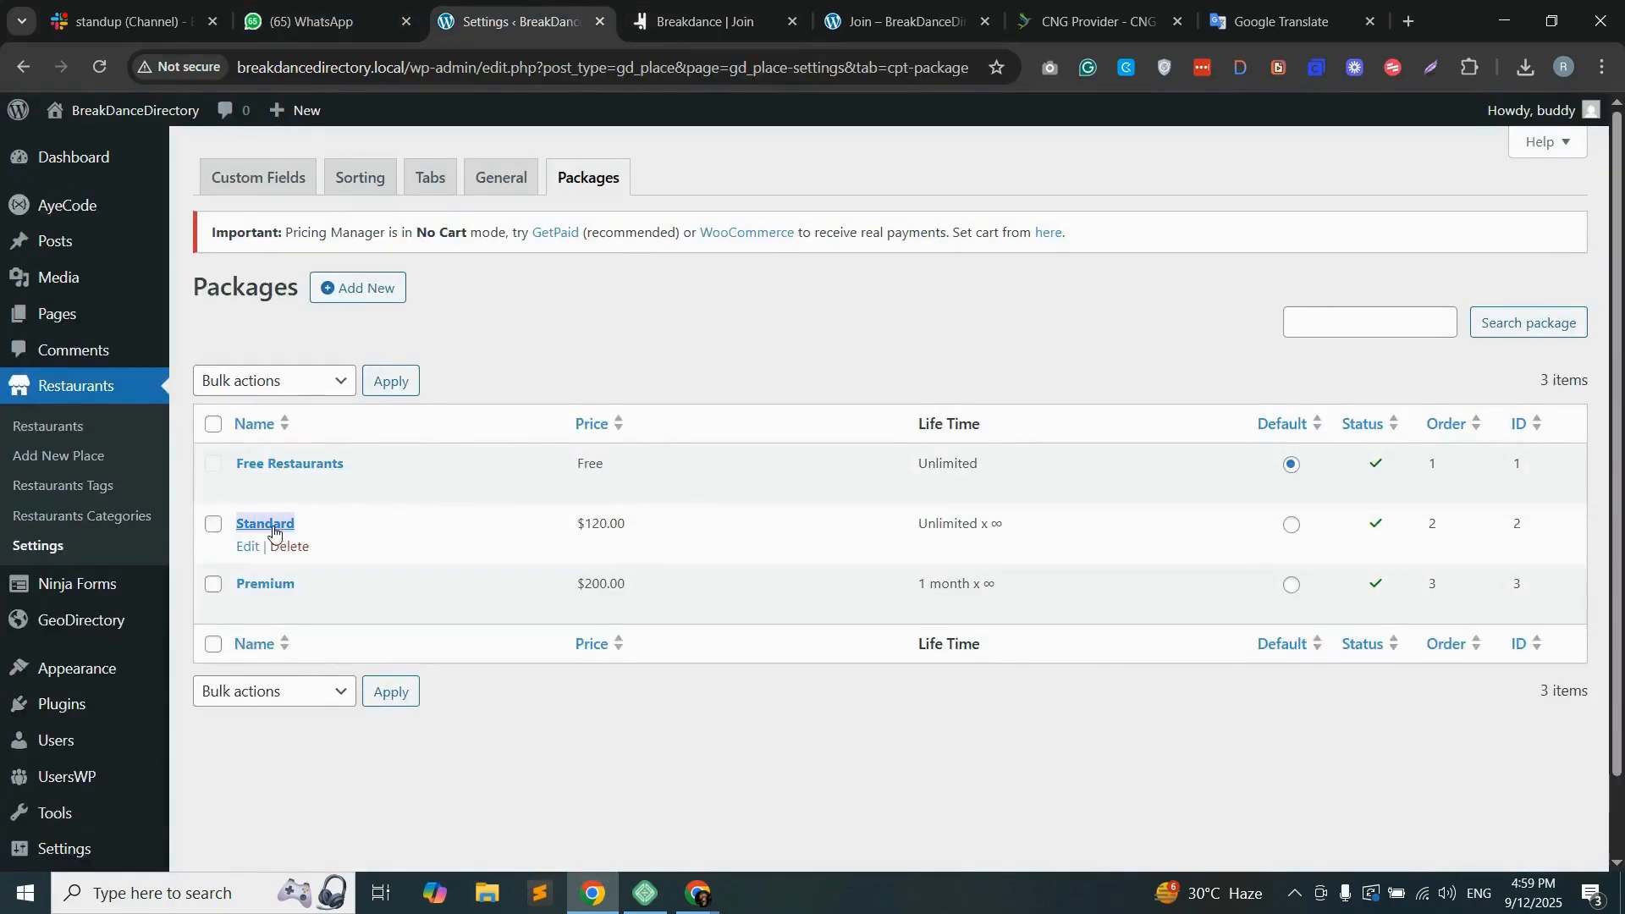
right_click(271, 526)
left_click(370, 543)
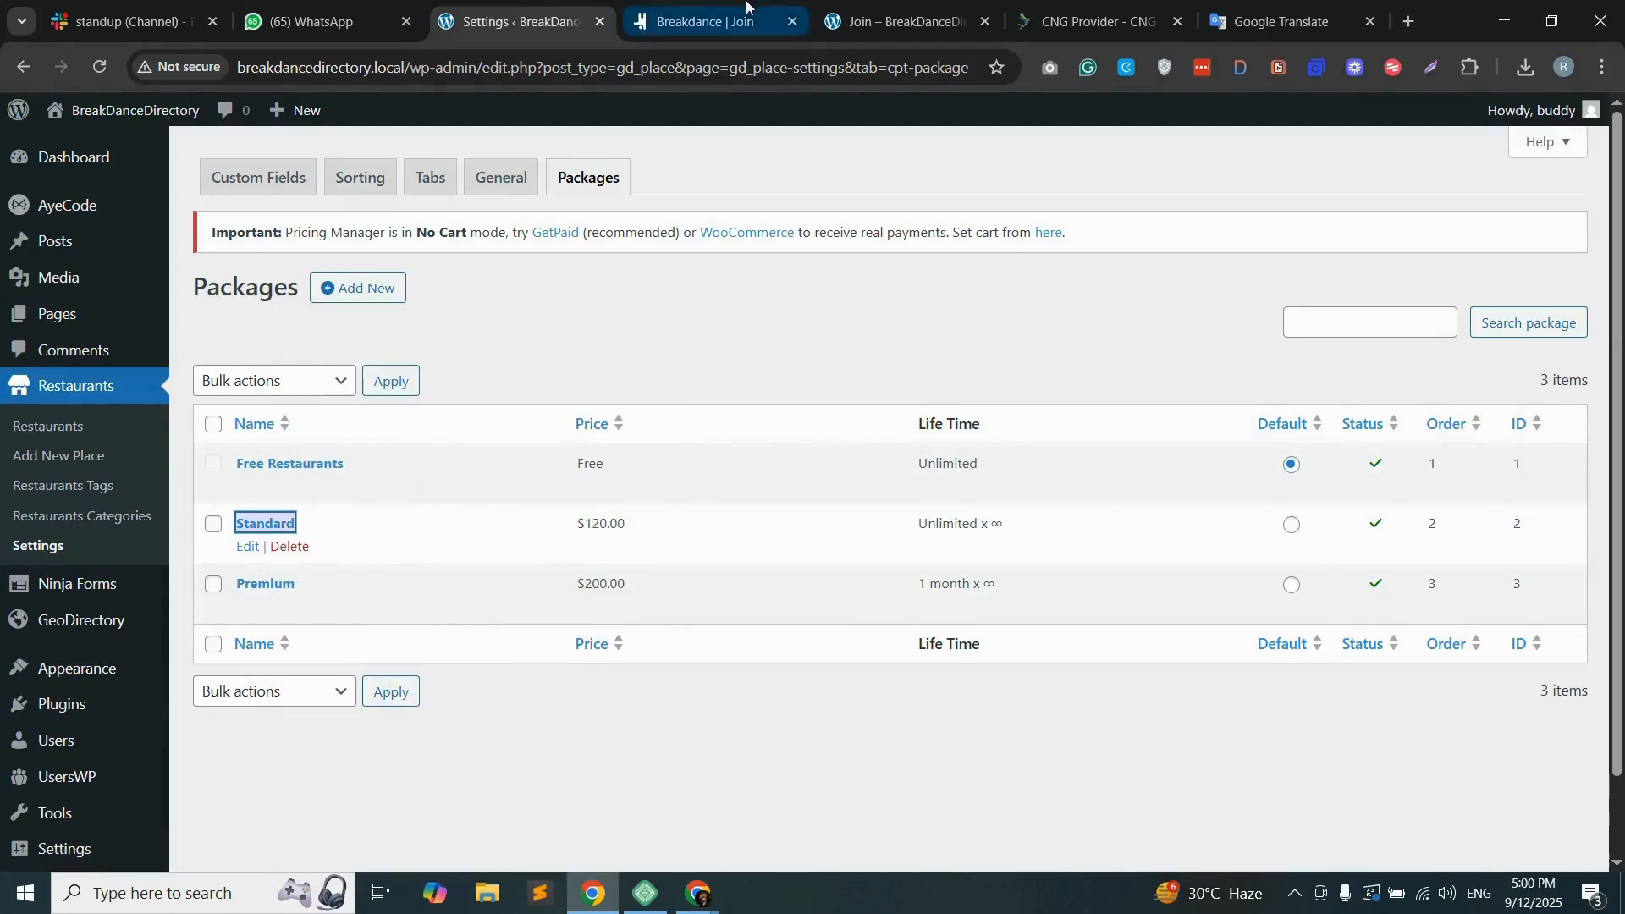
left_click(711, 21)
right_click(54, 383)
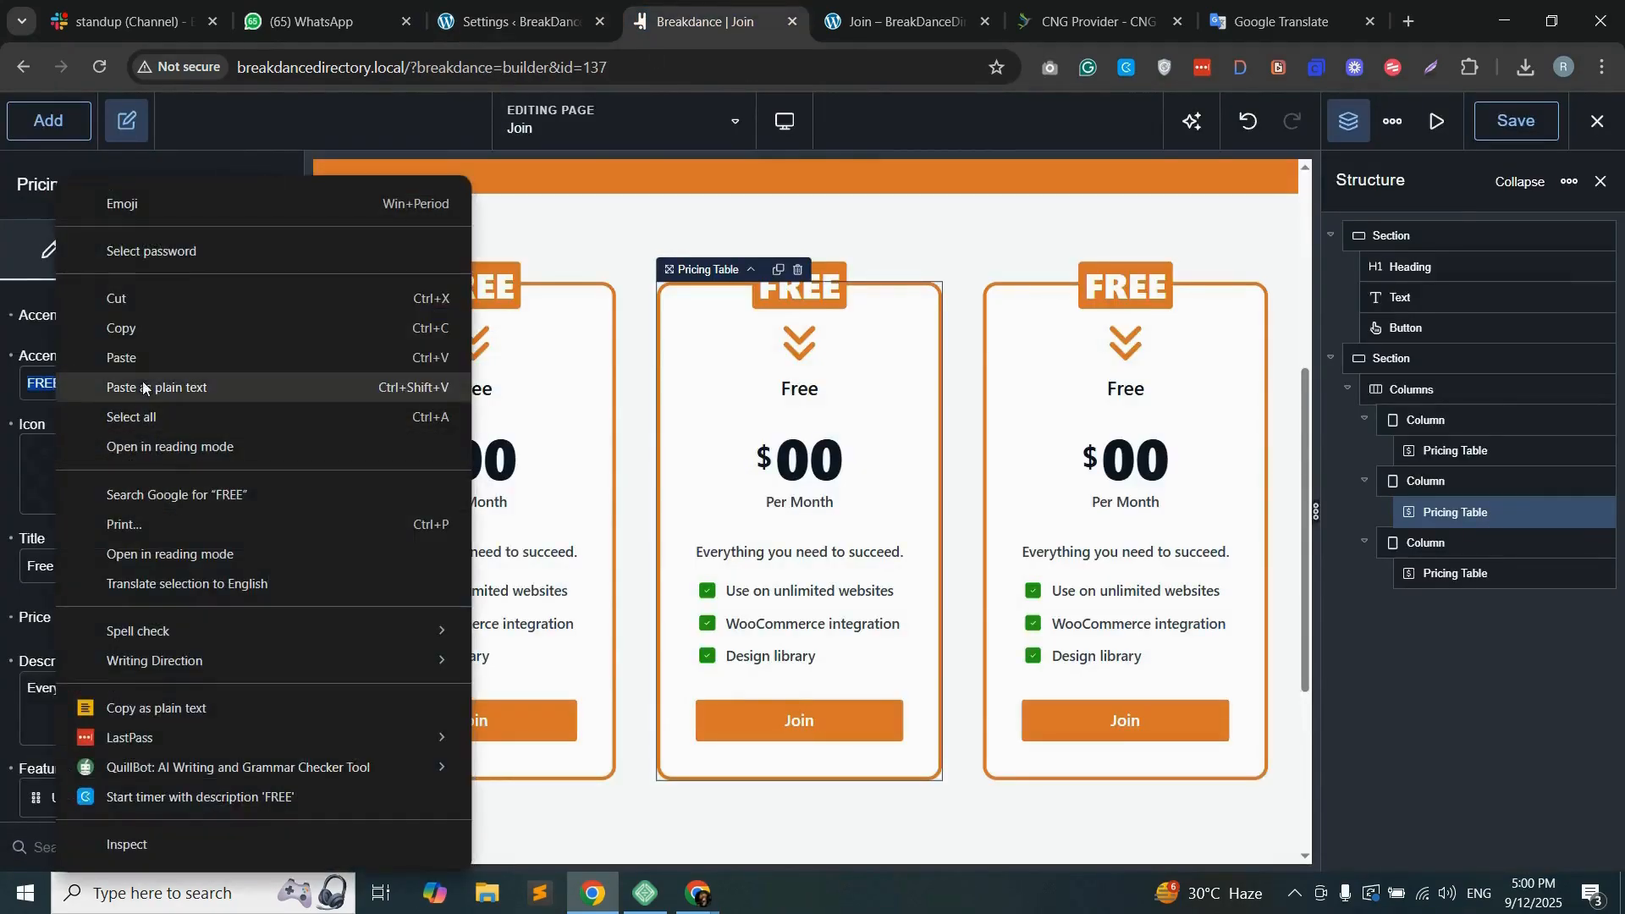
left_click(158, 360)
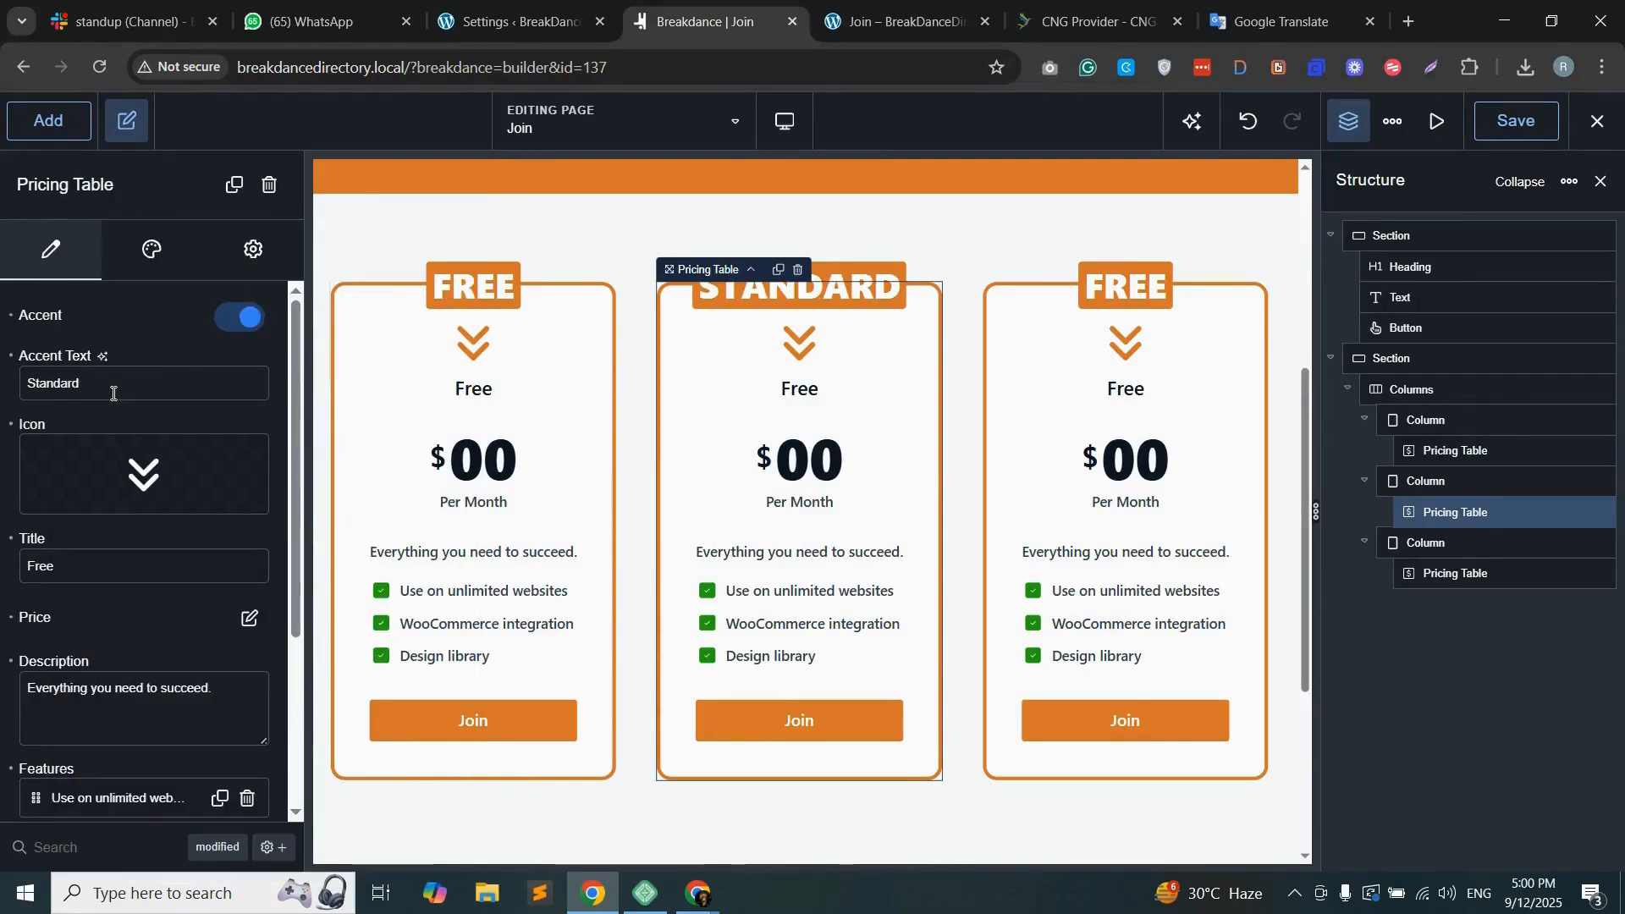
double_click(45, 572)
key("ctrl+v")
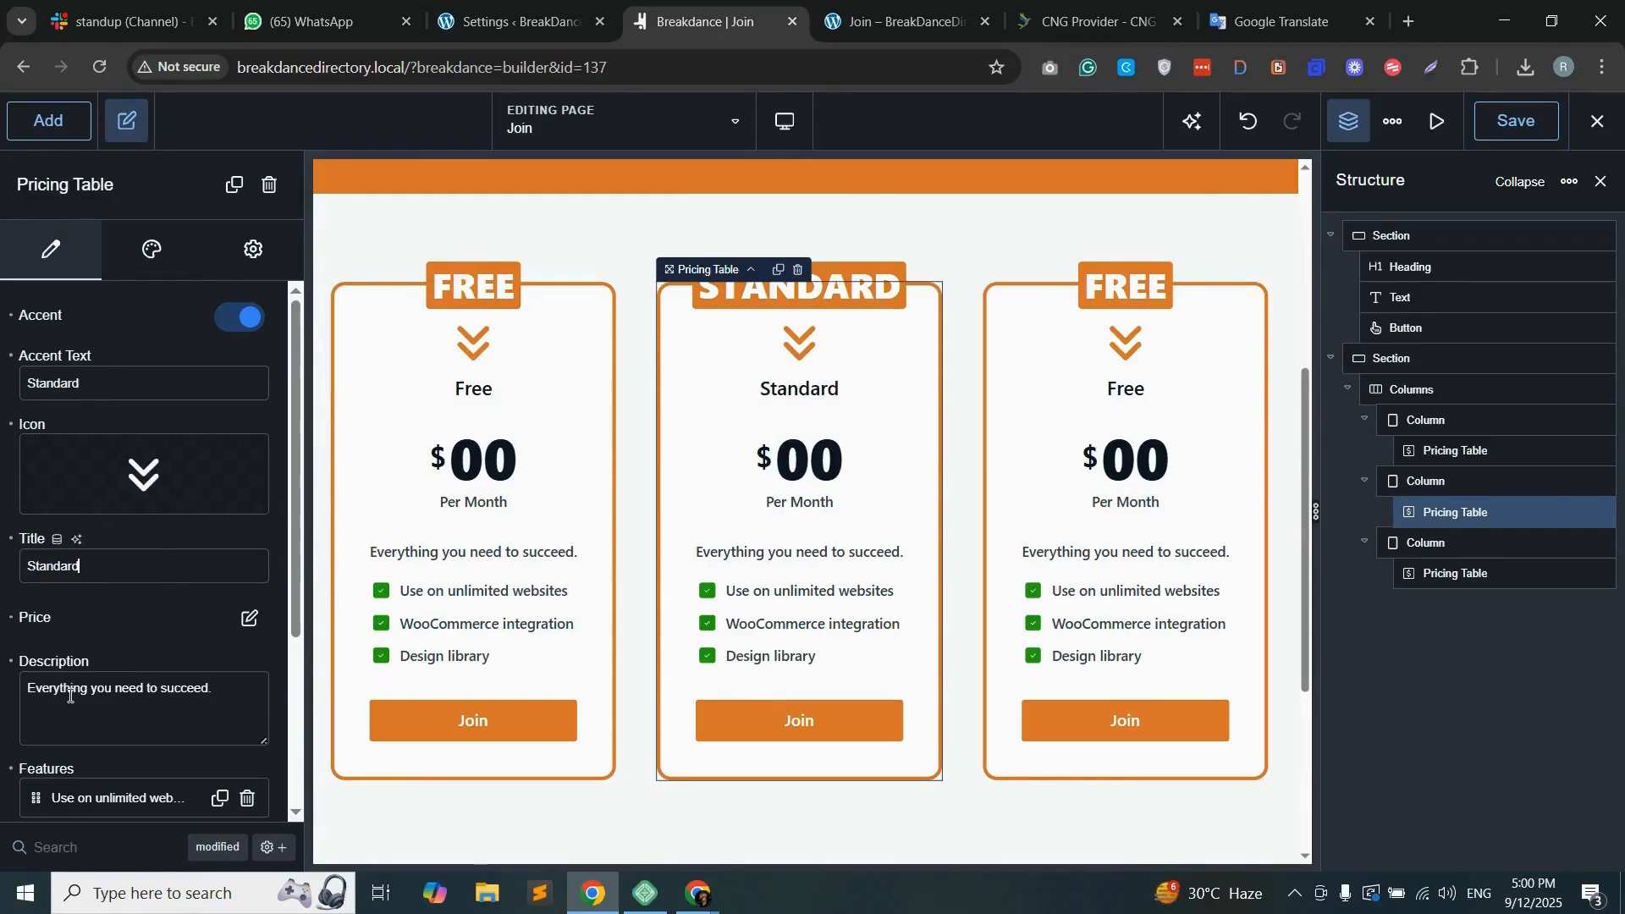
scroll(98, 562, "down", 3)
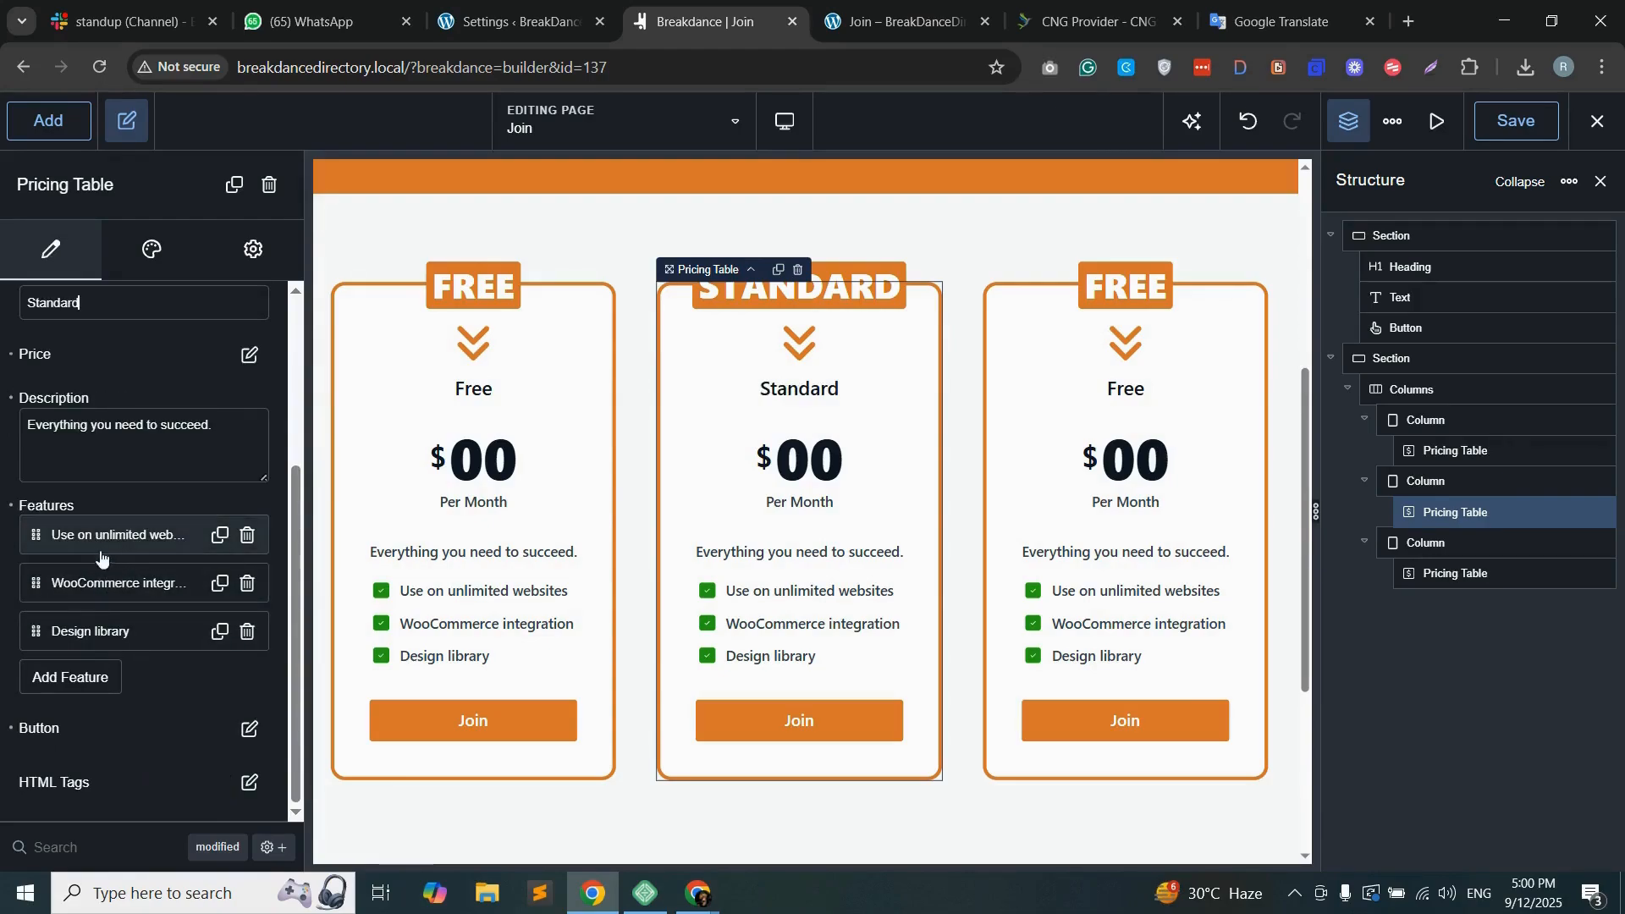
left_click(59, 686)
scroll(103, 548, "down", 3)
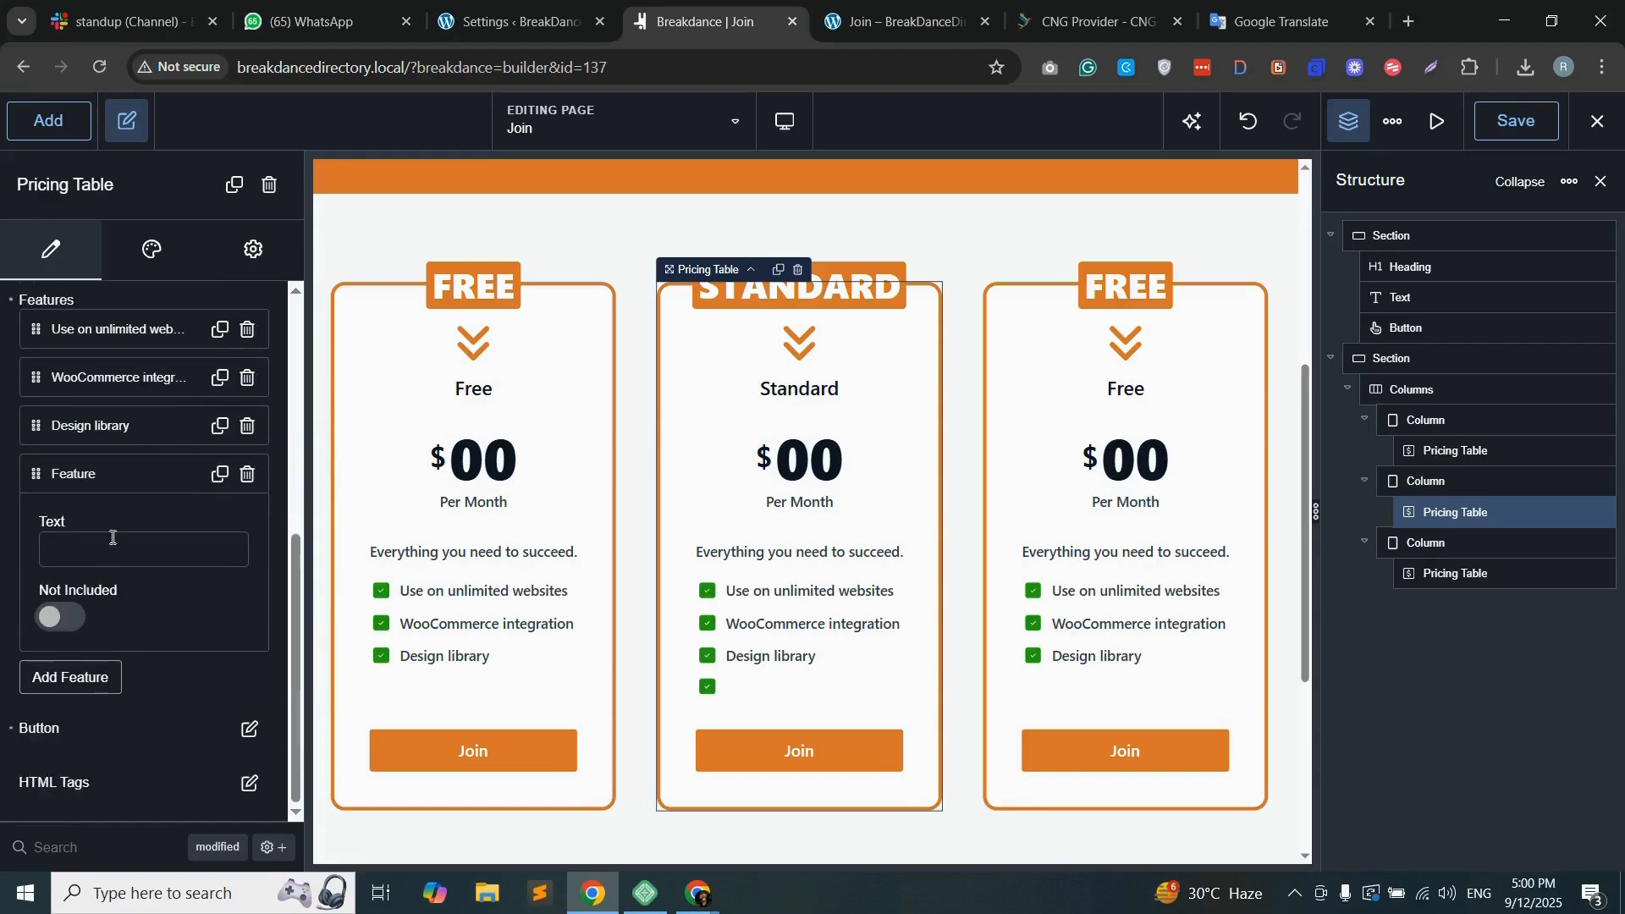
left_click(248, 474)
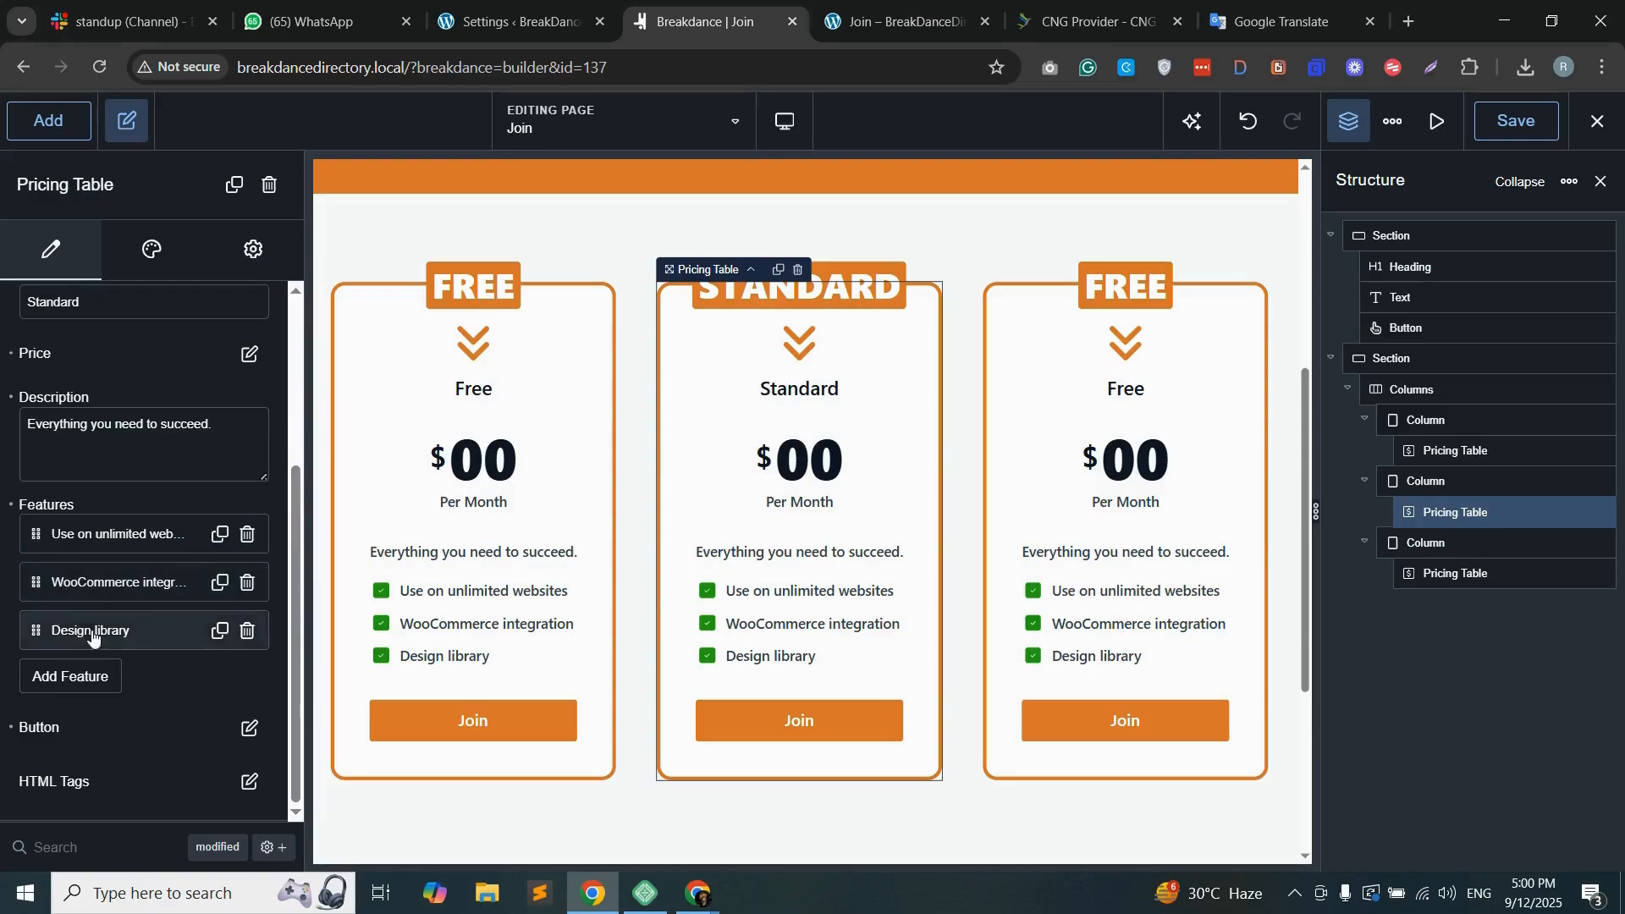
Step: Copy the Premium package name from the WordPress packages list and use it as the third pricing table's accent text and title
left_click(1157, 382)
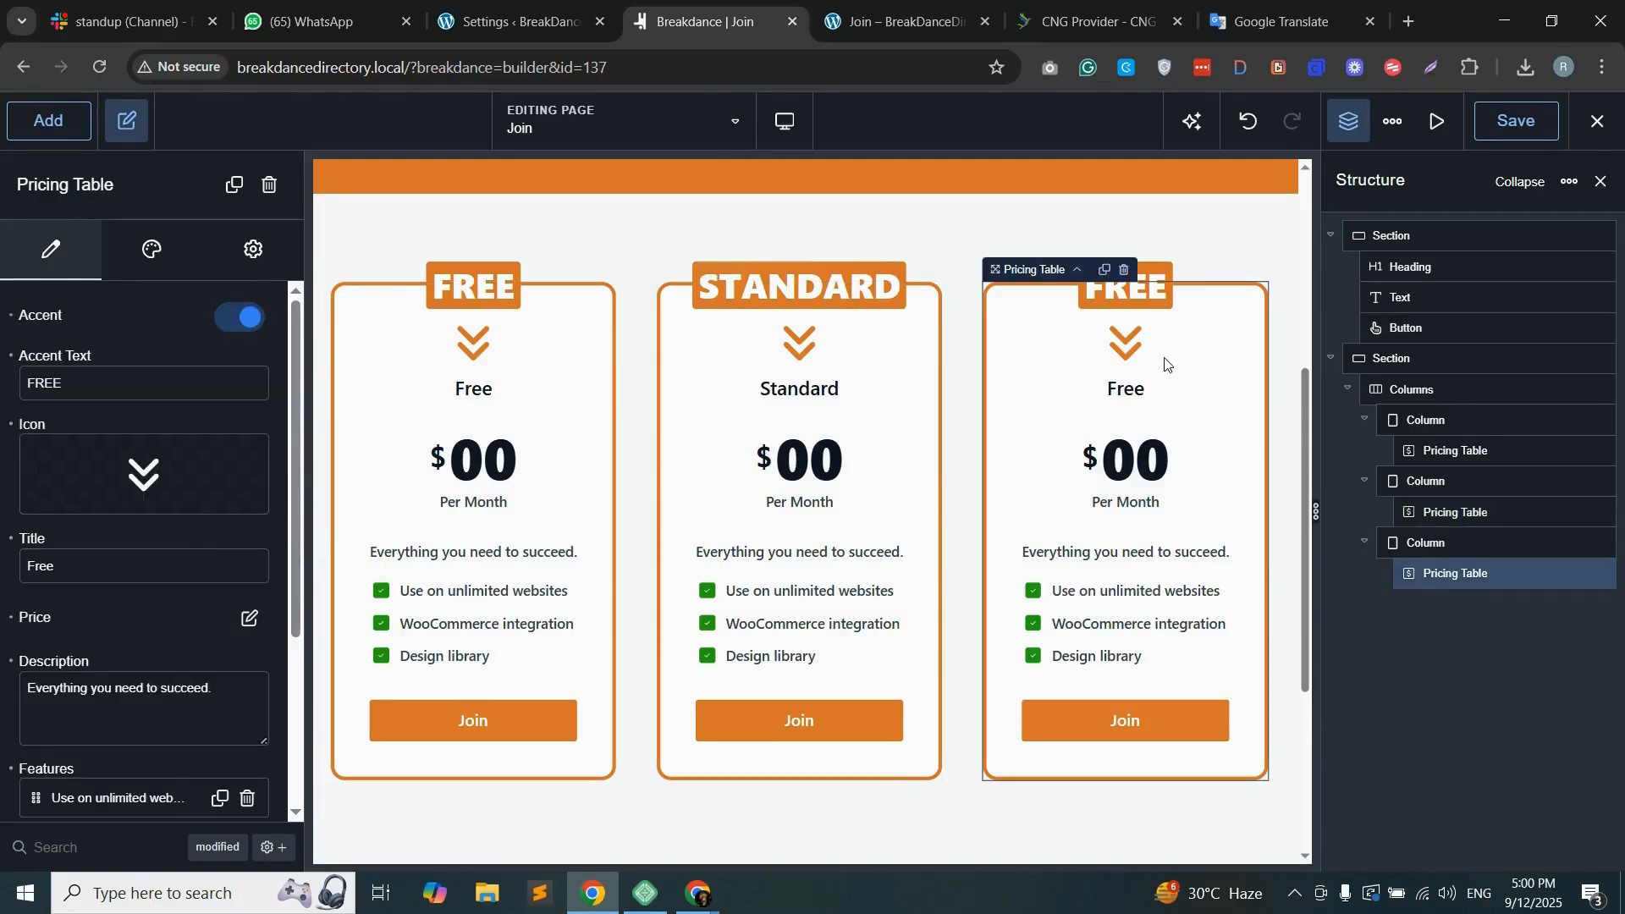
left_click(508, 22)
left_click_drag(237, 586, 341, 588)
left_click(712, 21)
double_click(38, 383)
key("ctrl+v")
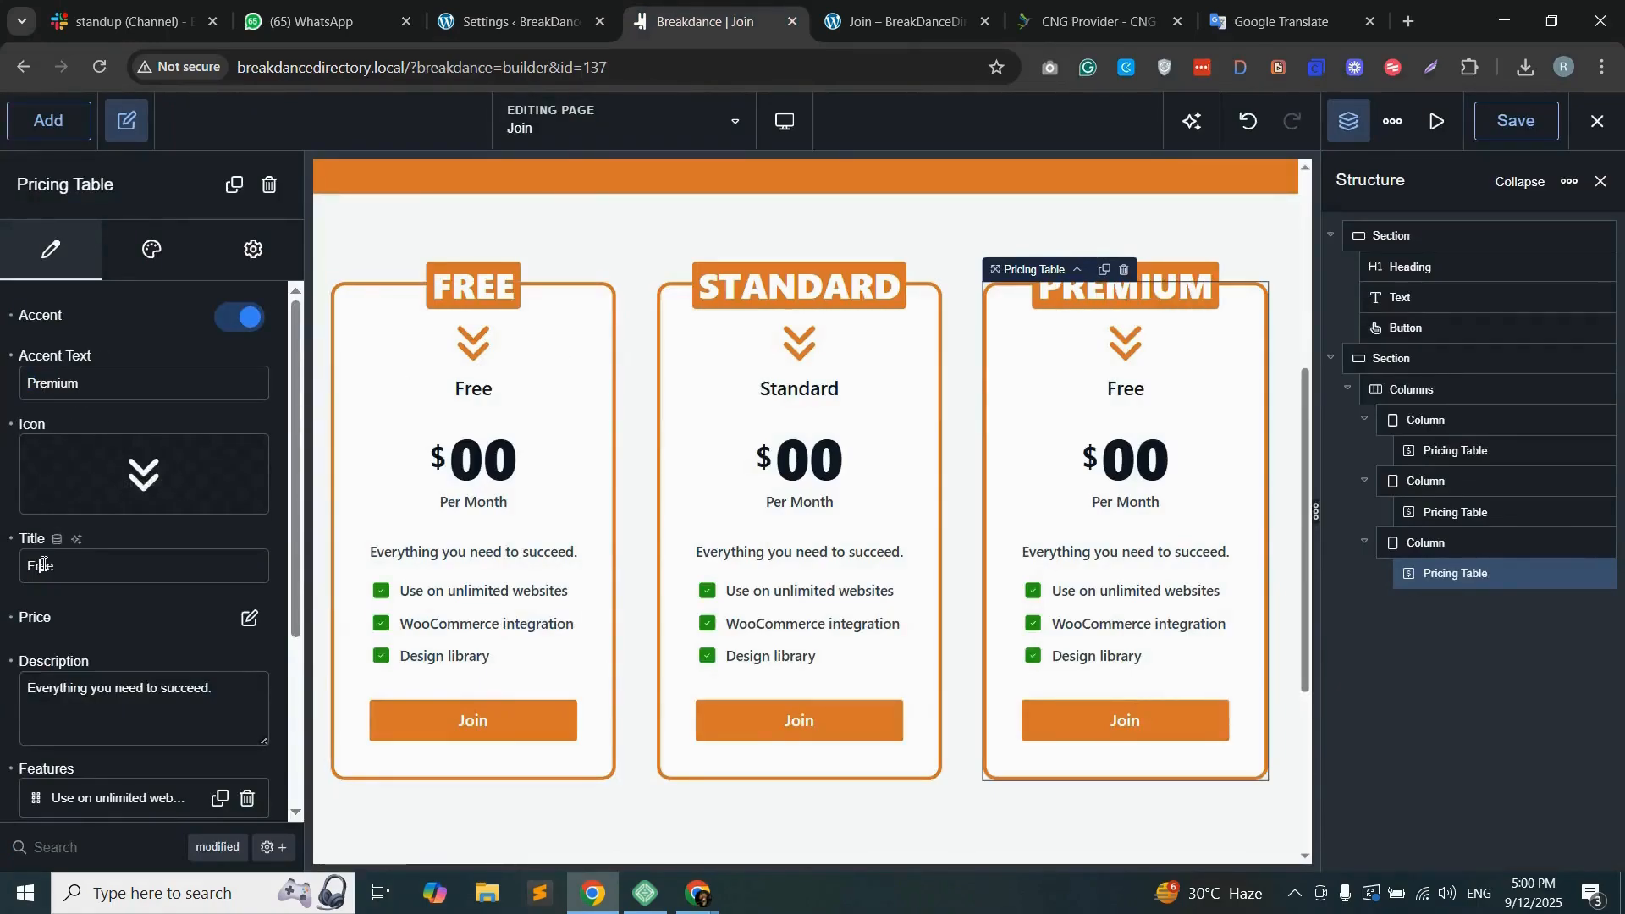
key("ctrl+v")
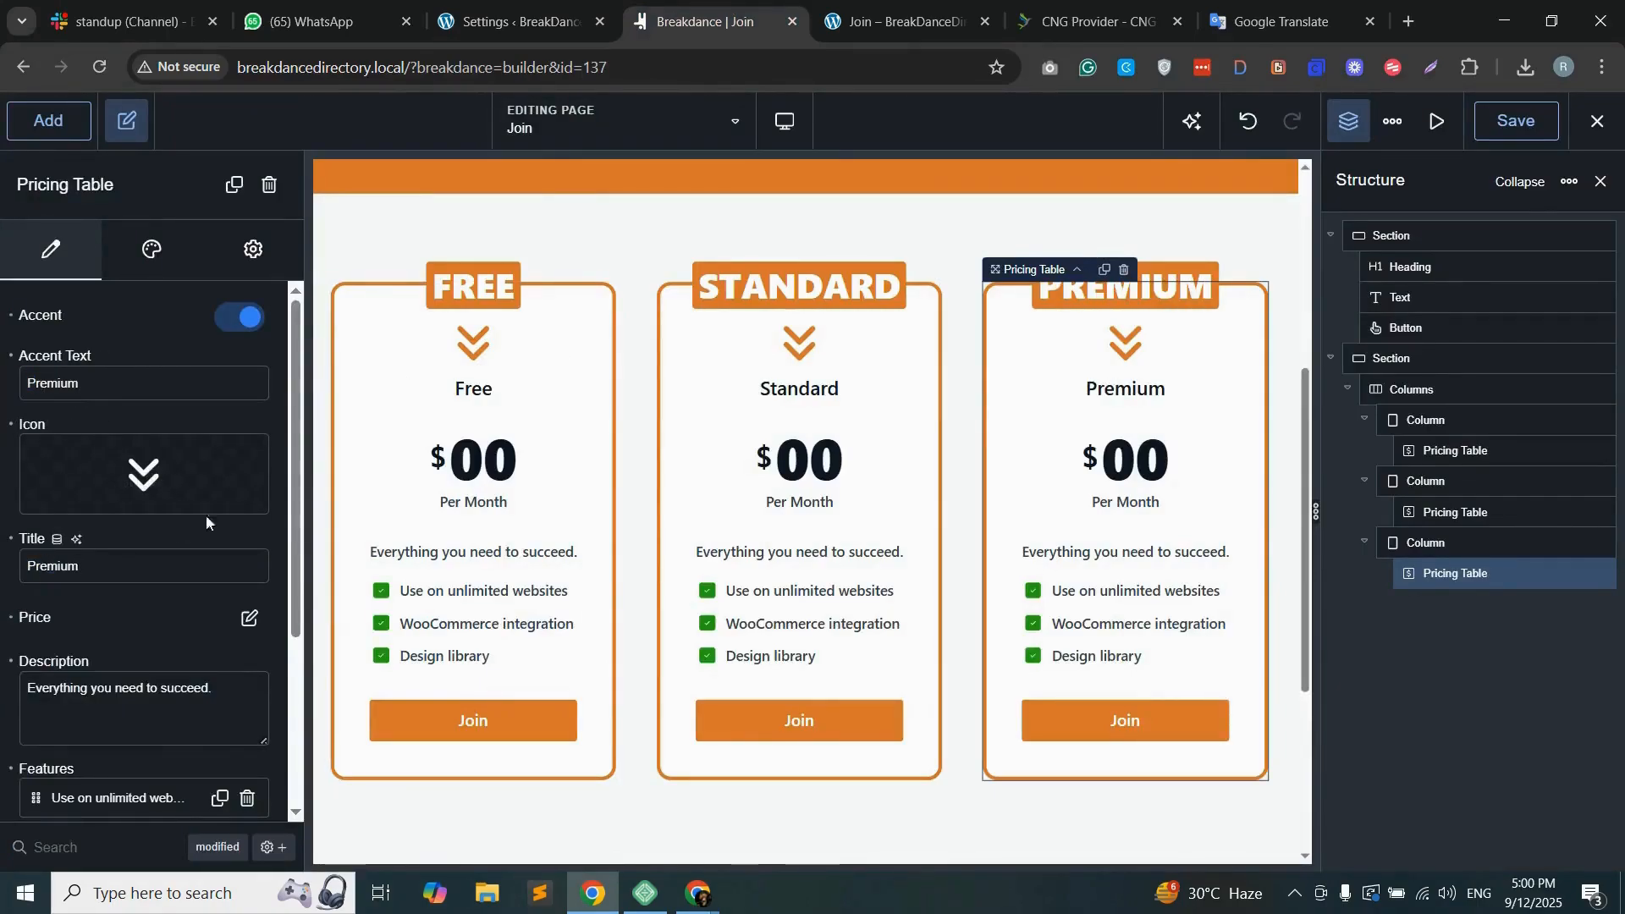
Step: Set the price amount to 120 for the Standard table and 200 for the Premium table, matching the packages list
left_click(830, 465)
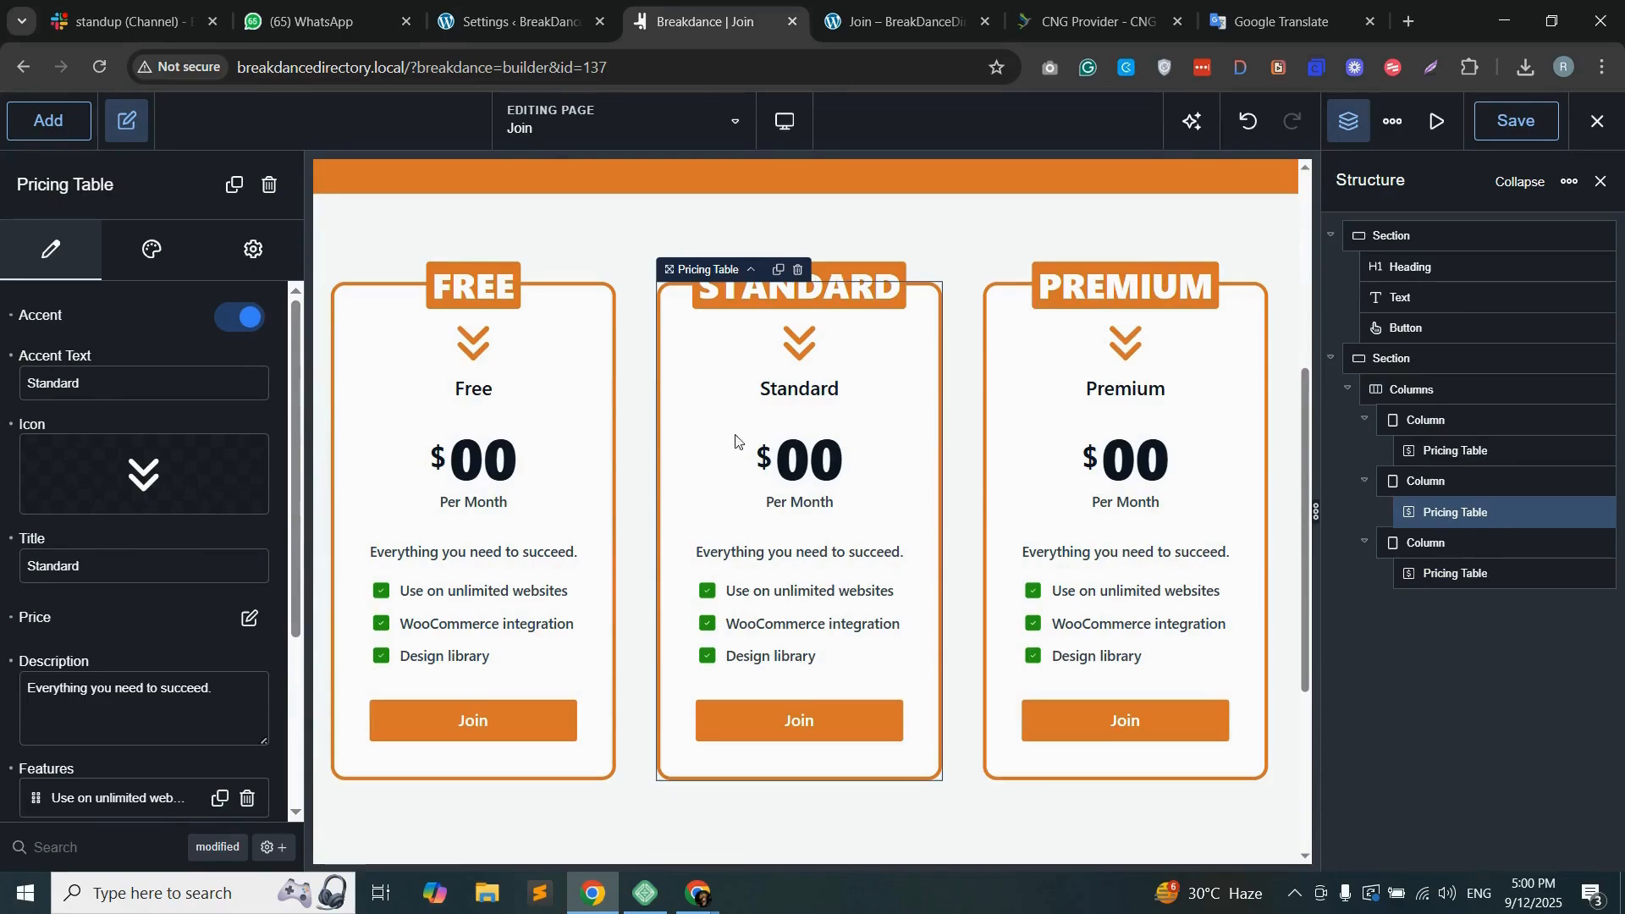
key("ctrl+shift+Tab")
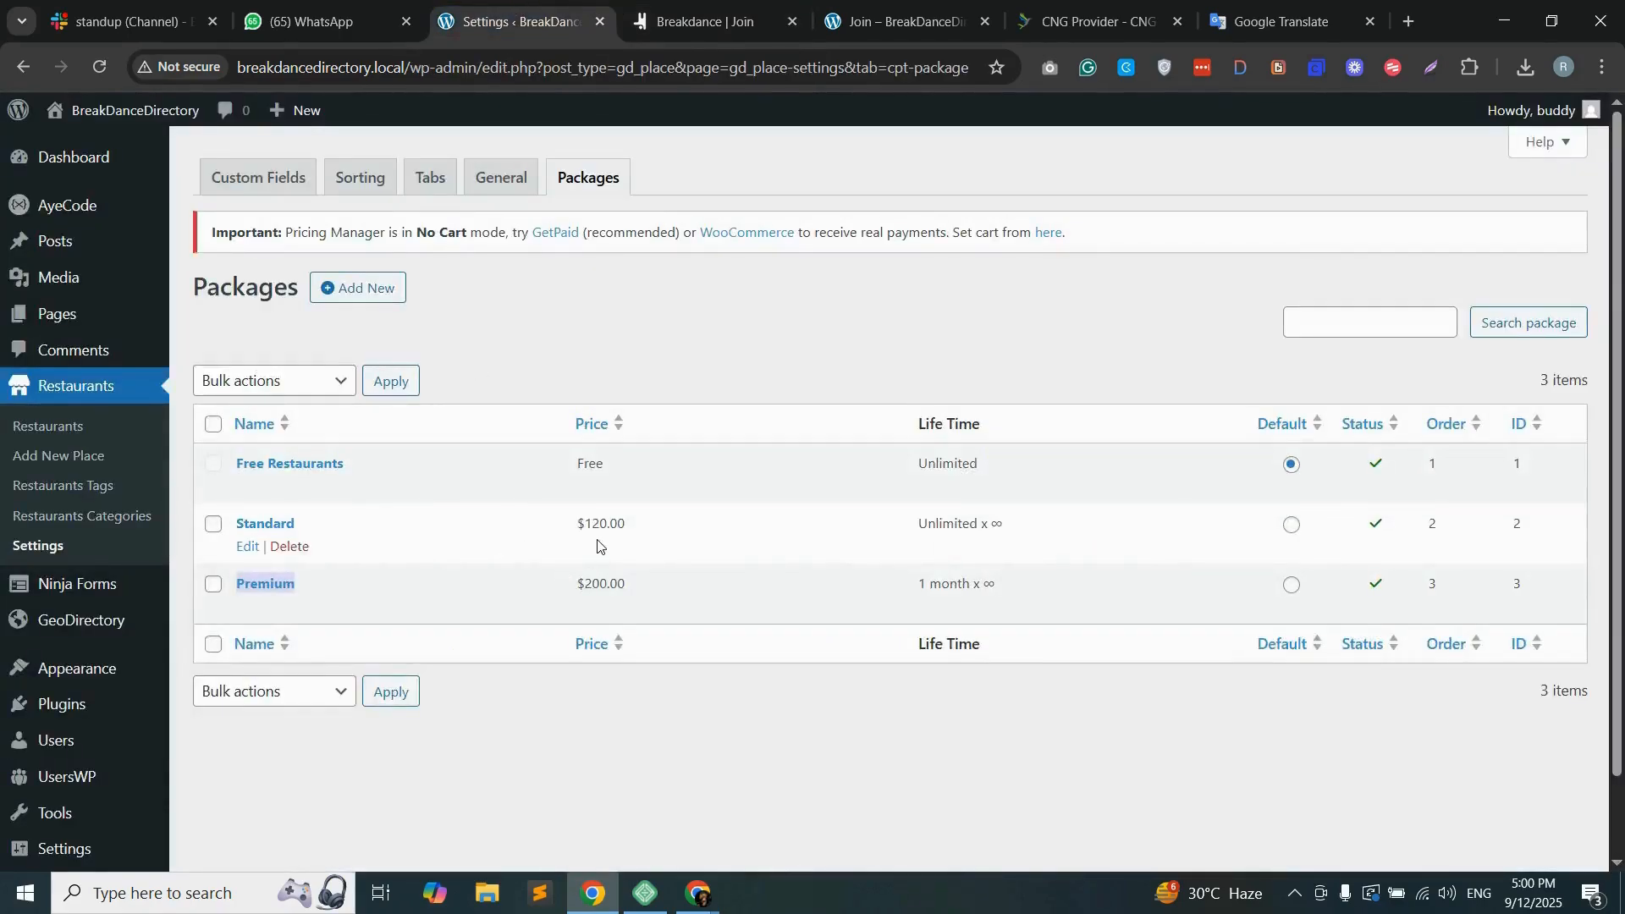
key("ctrl+Tab")
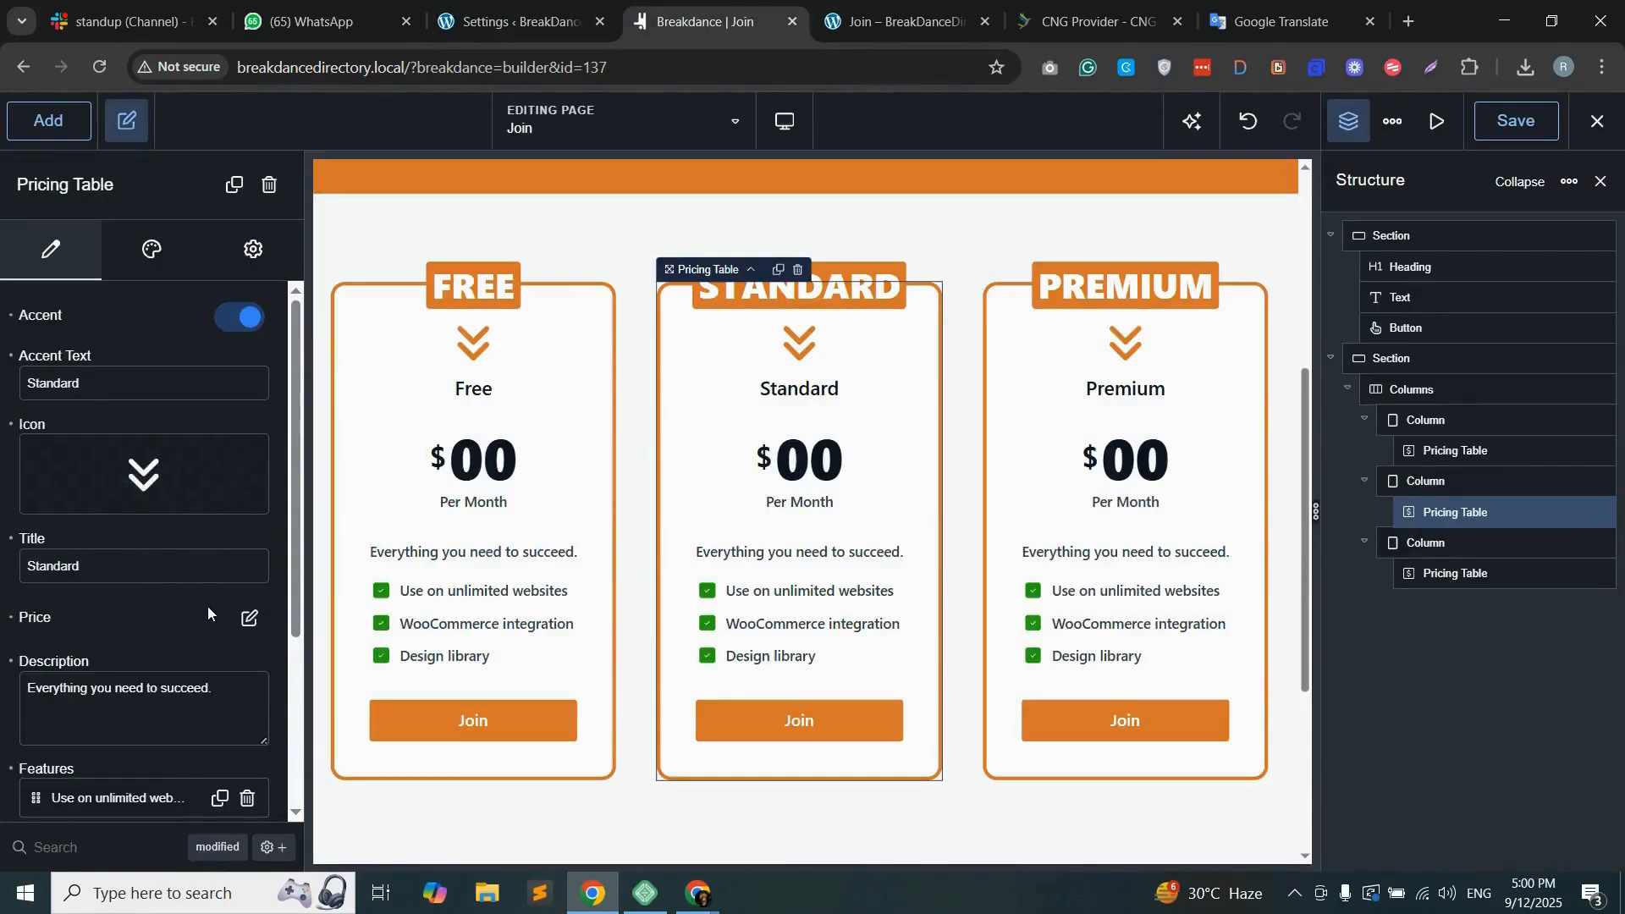
left_click(249, 618)
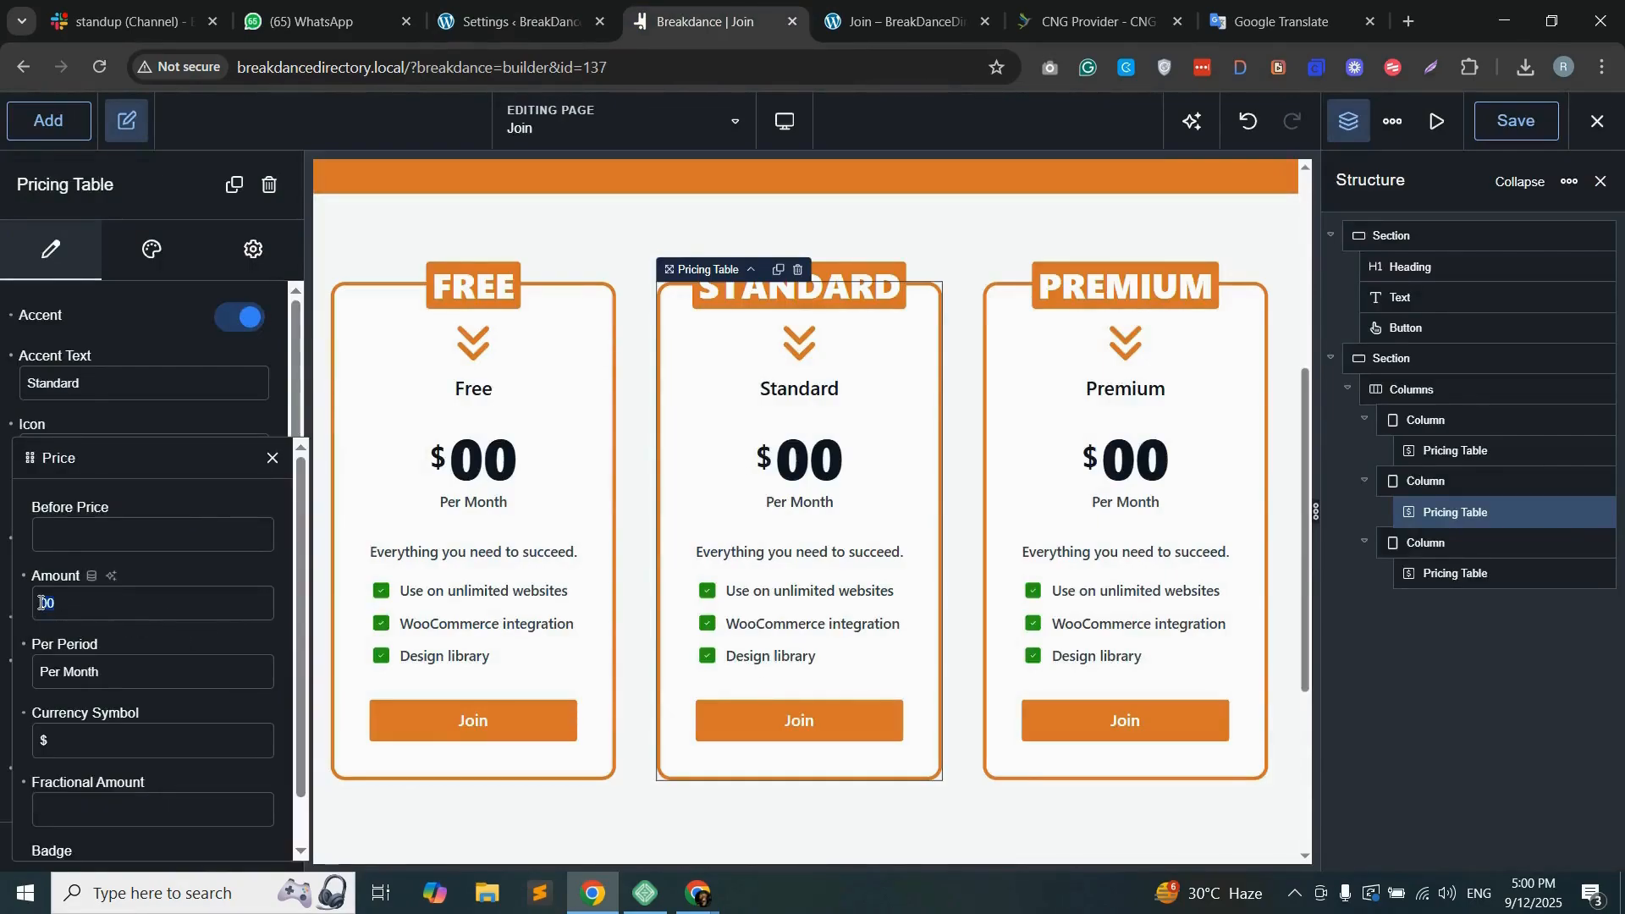
type("120")
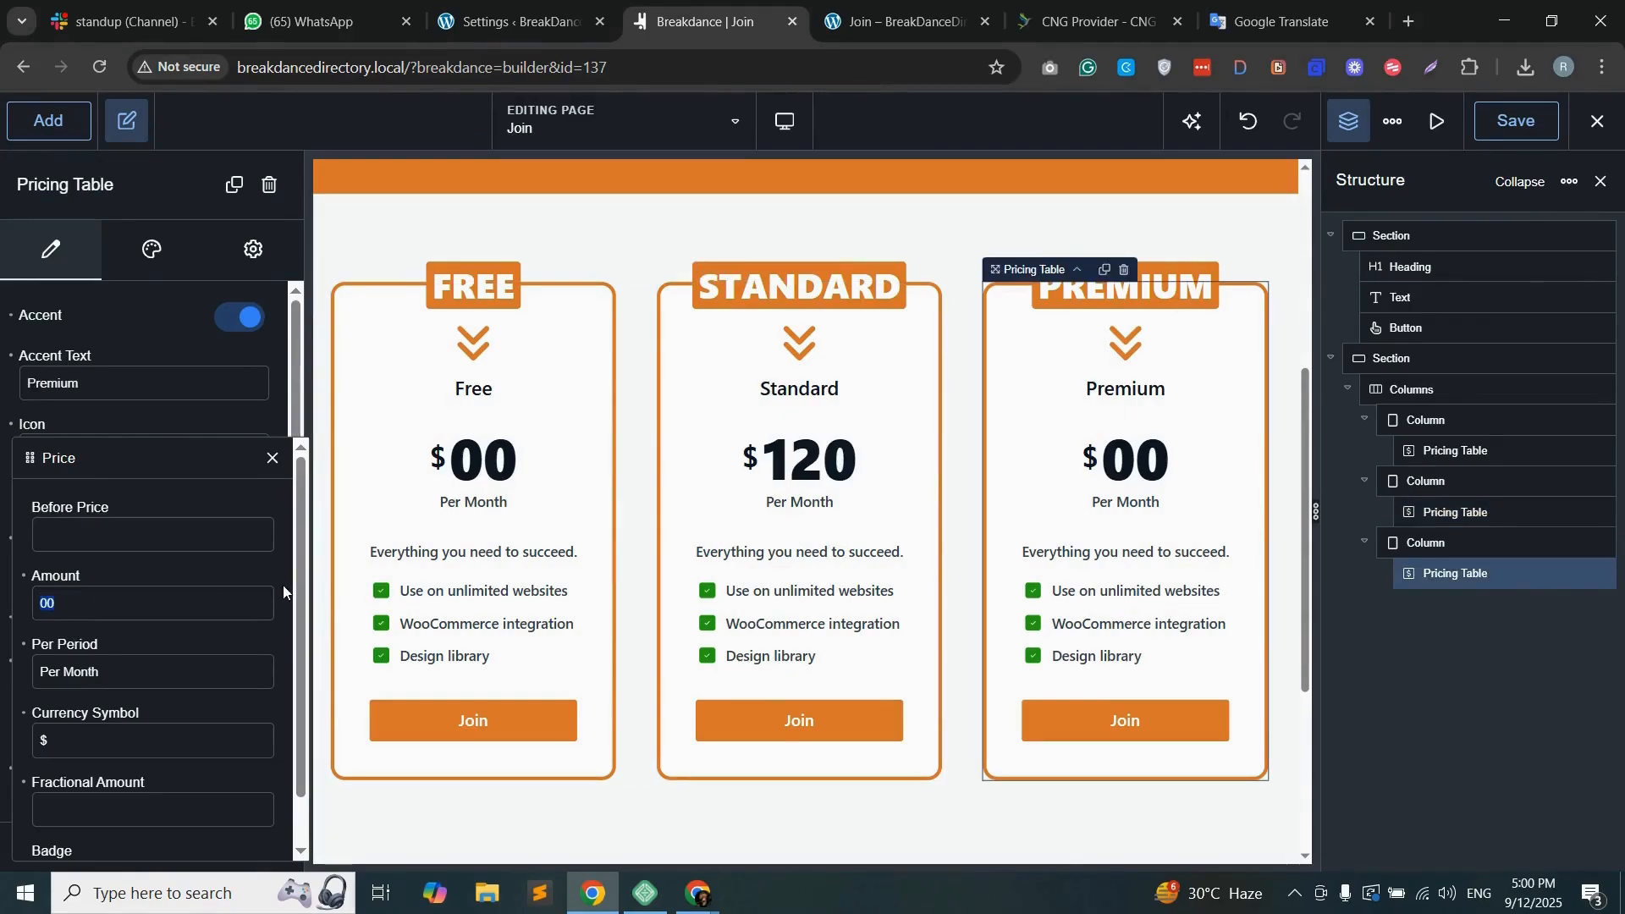
type("200")
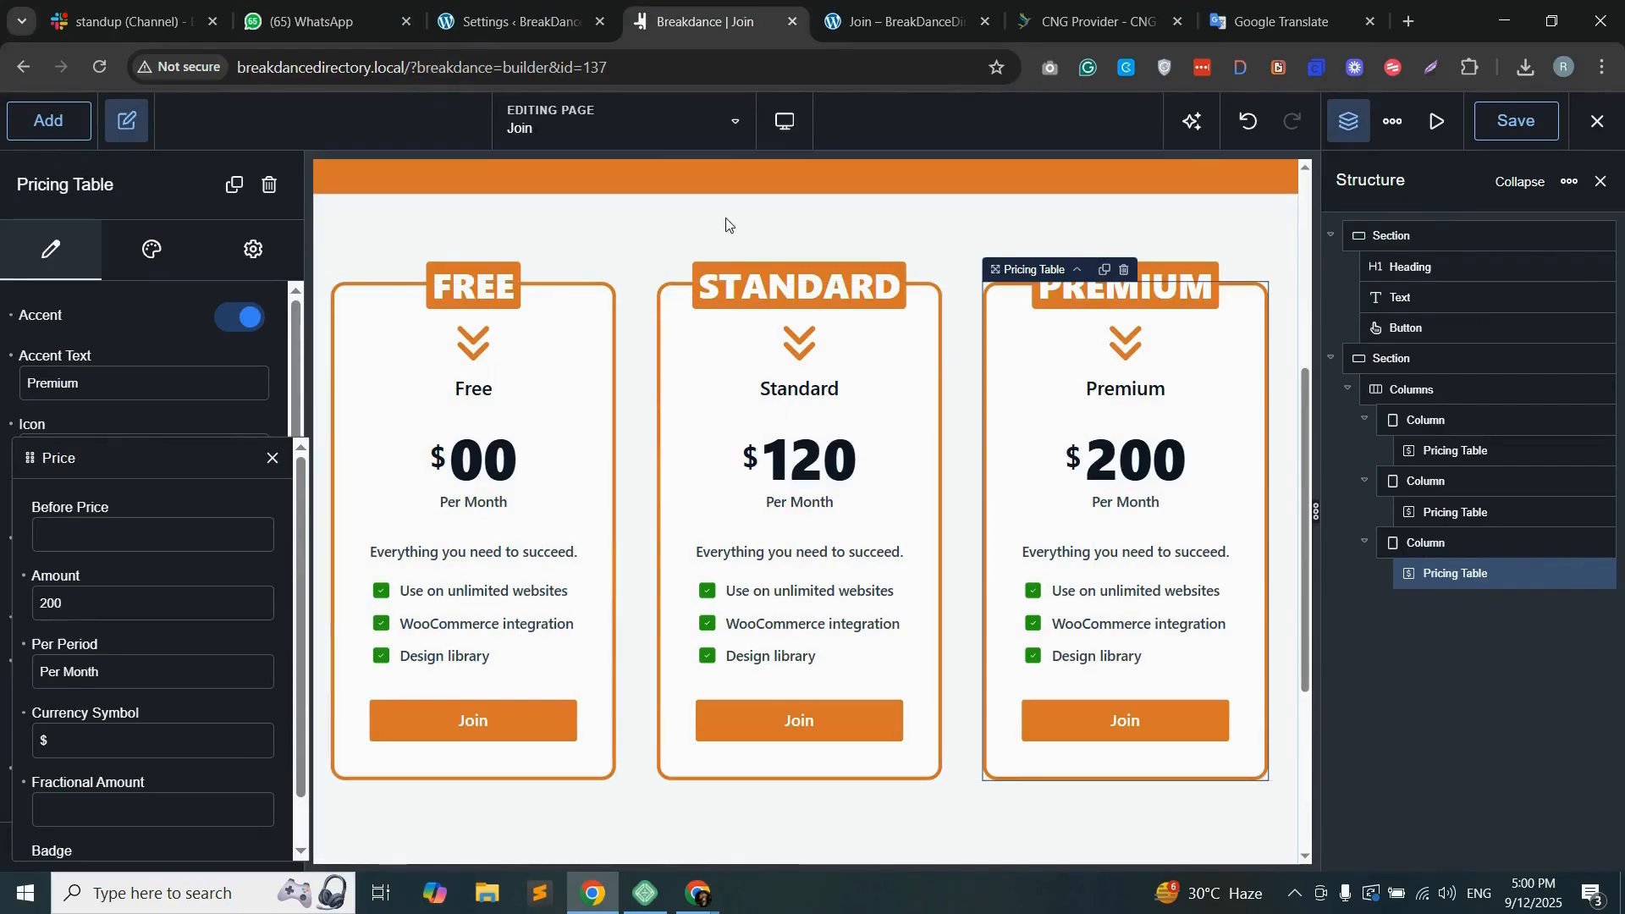
Step: Add a heading above the pricing columns and set its bottom margin to 50 px
left_click(57, 123)
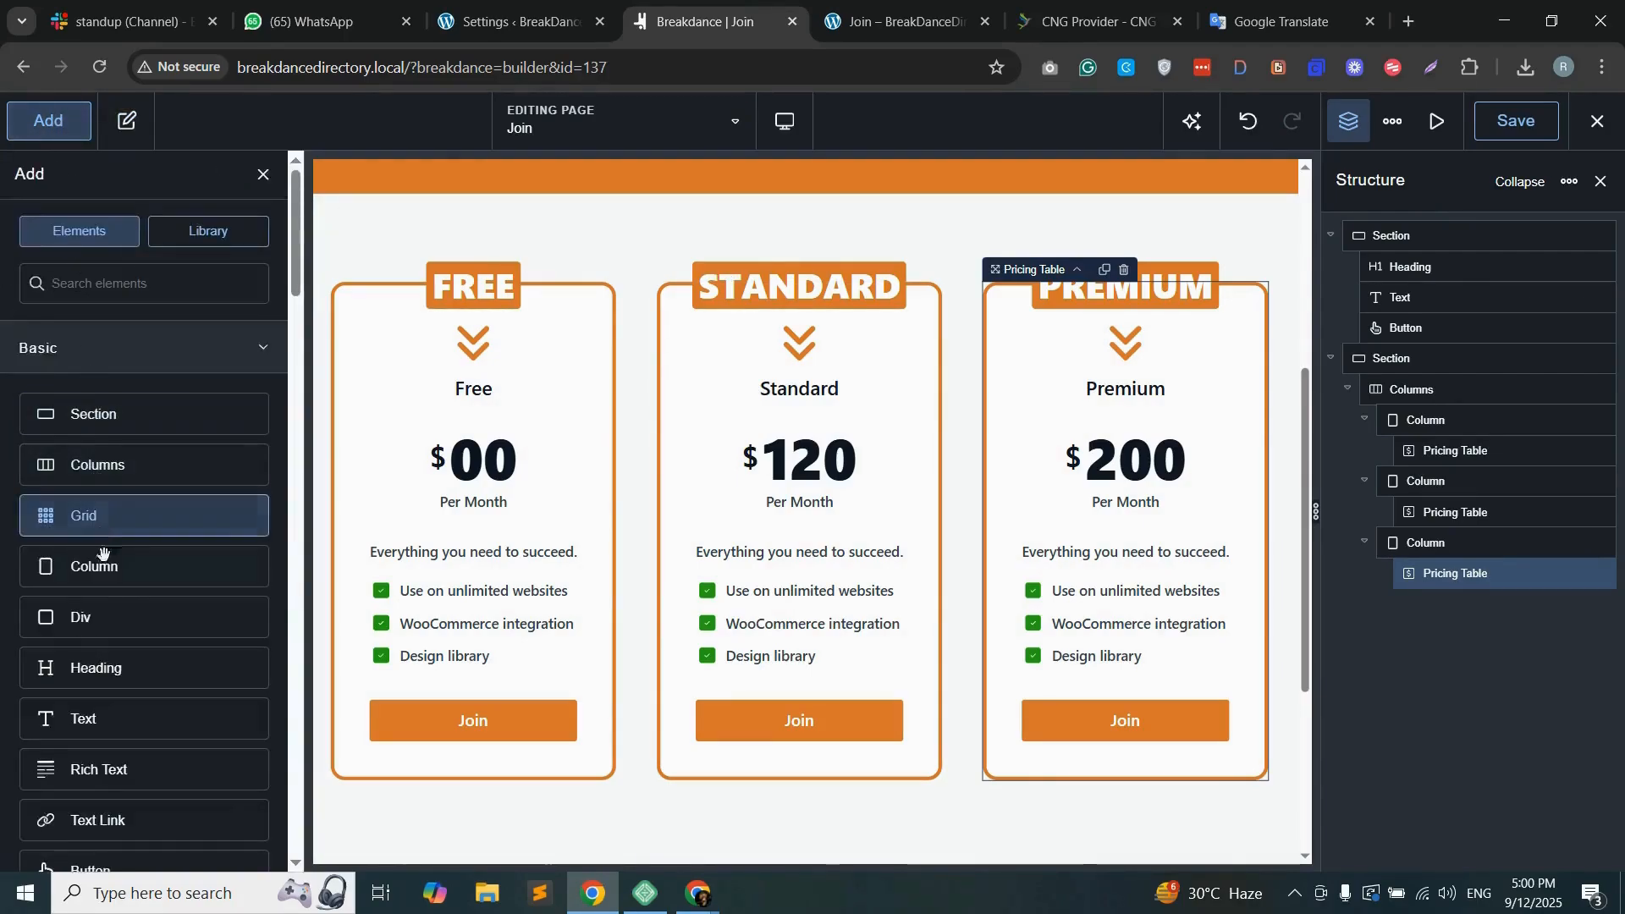
left_click_drag(108, 670, 816, 348)
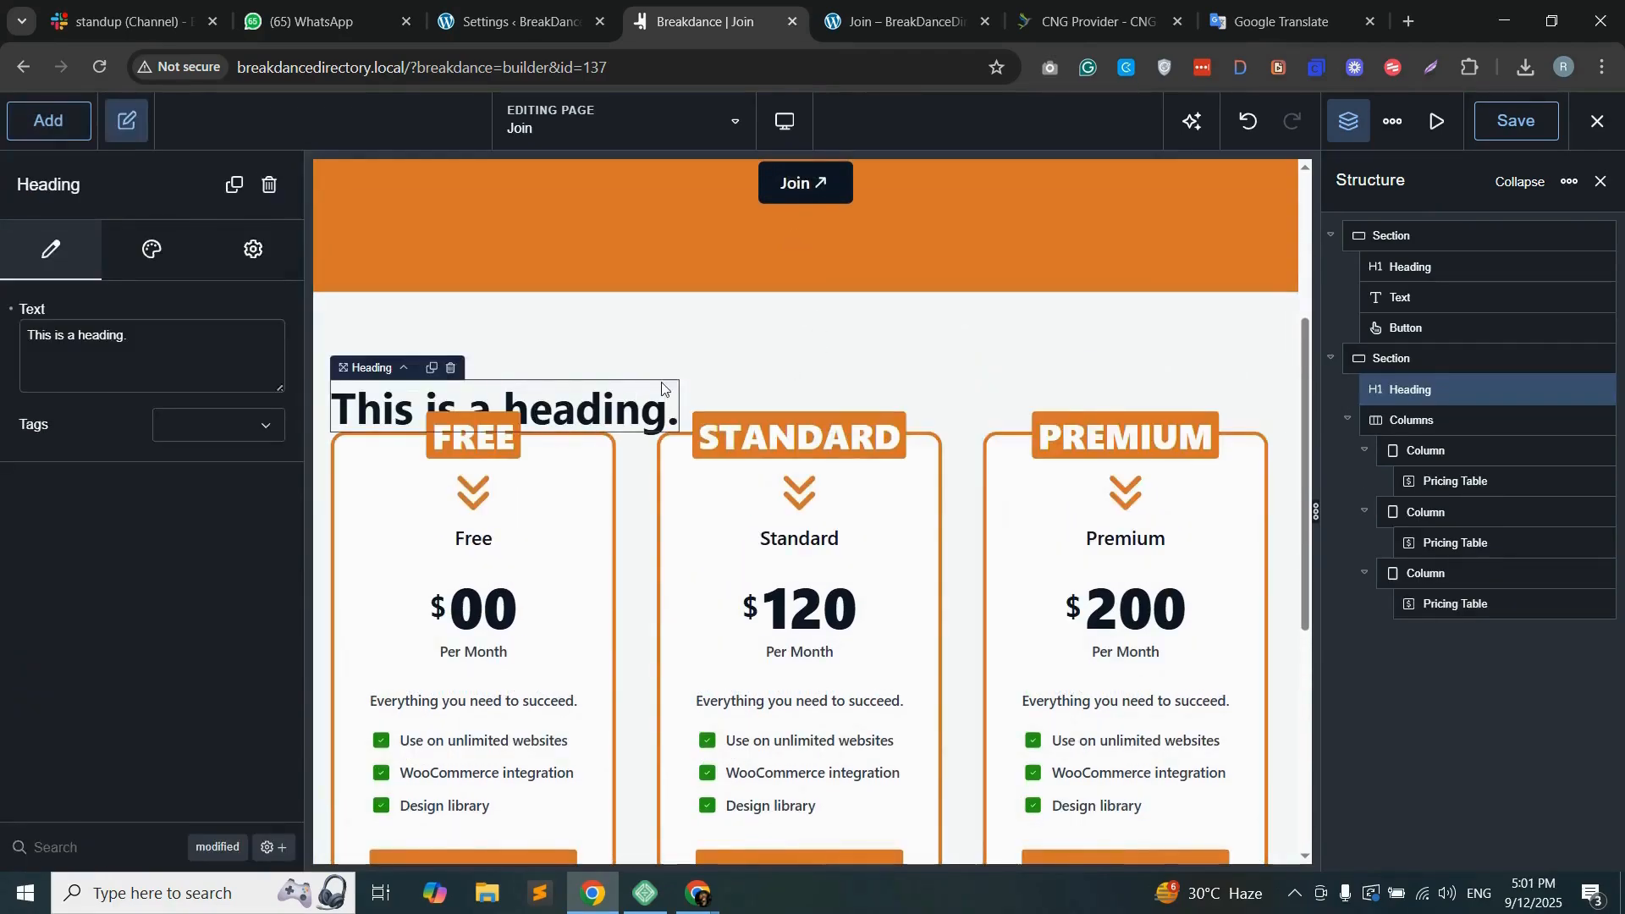
left_click(157, 258)
left_click(170, 474)
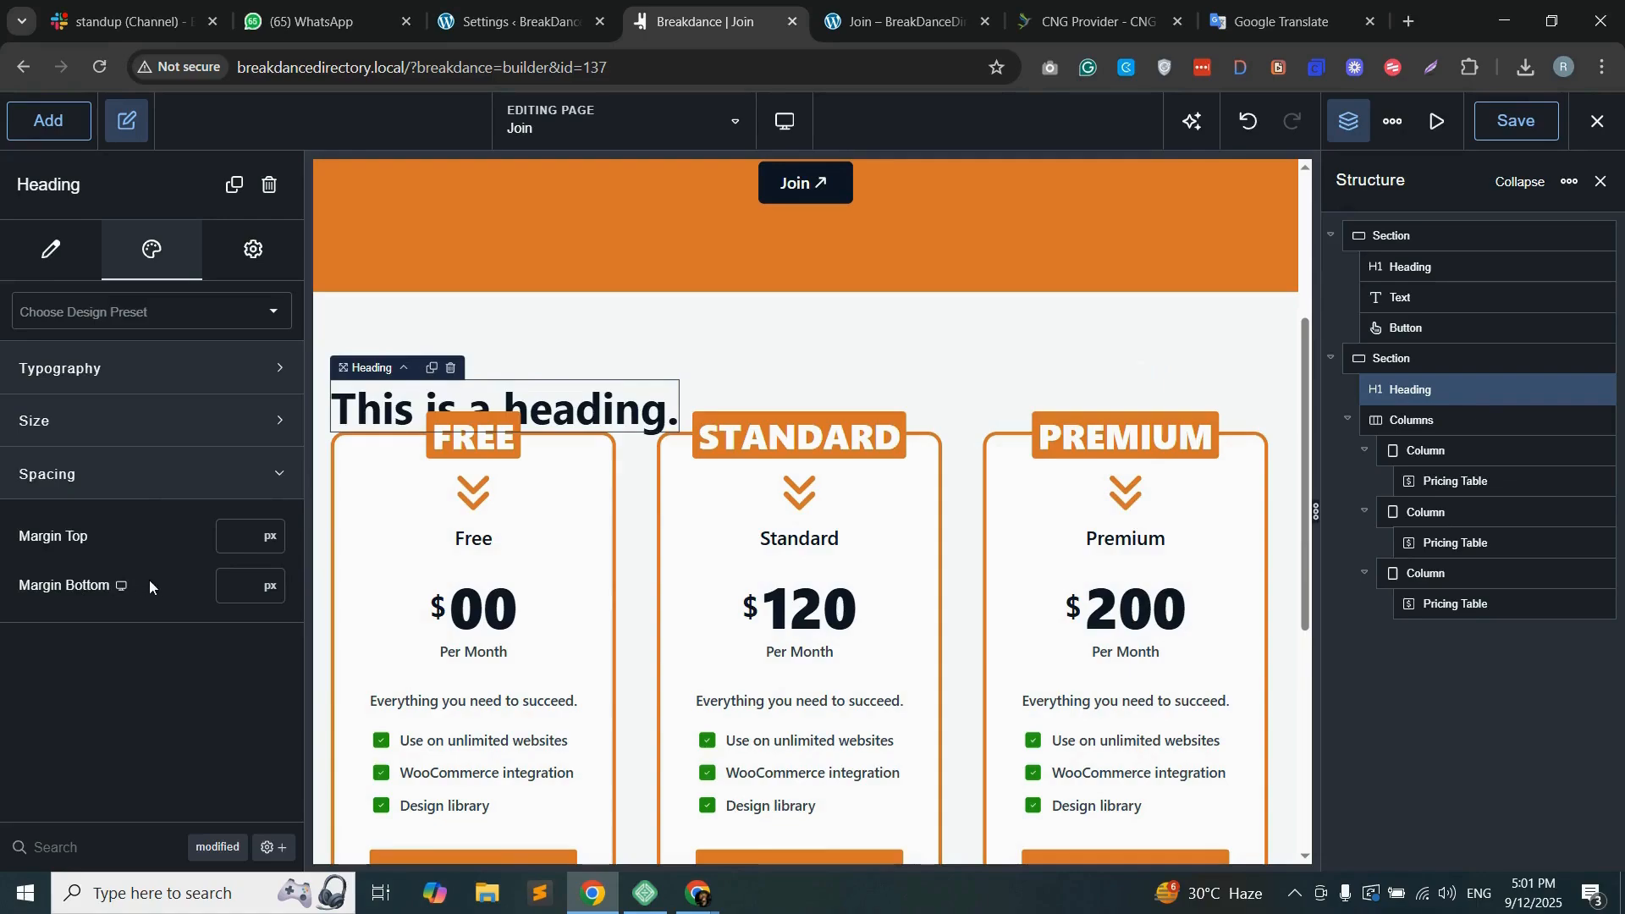
left_click(238, 584)
type("30")
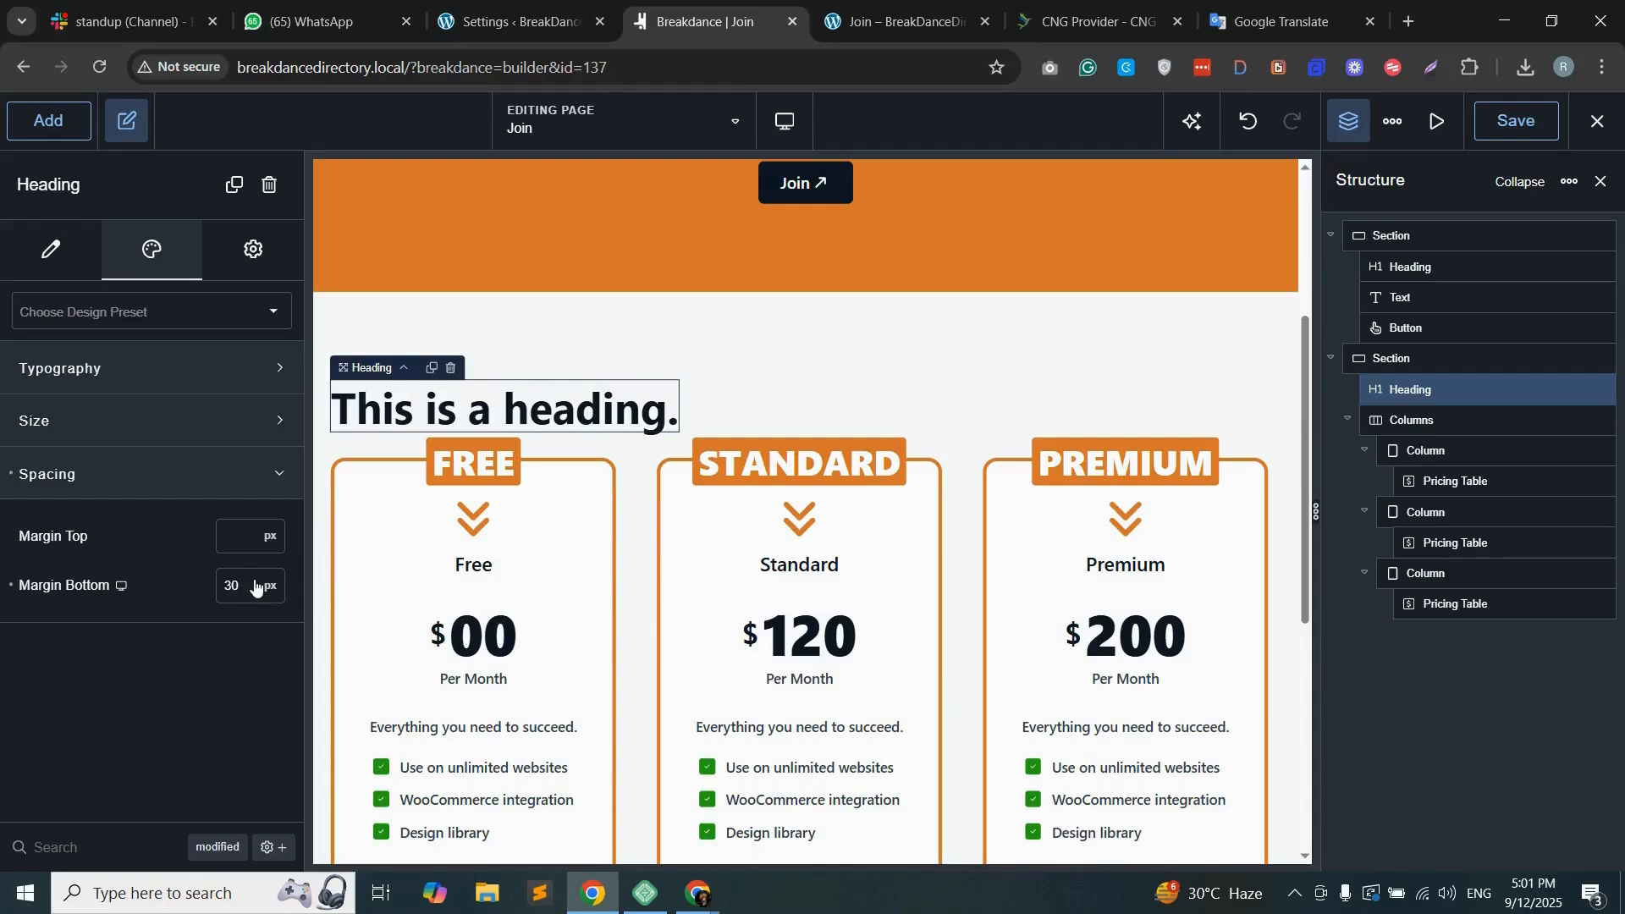
key("BackSpace")
key("BackSpace")
type("50")
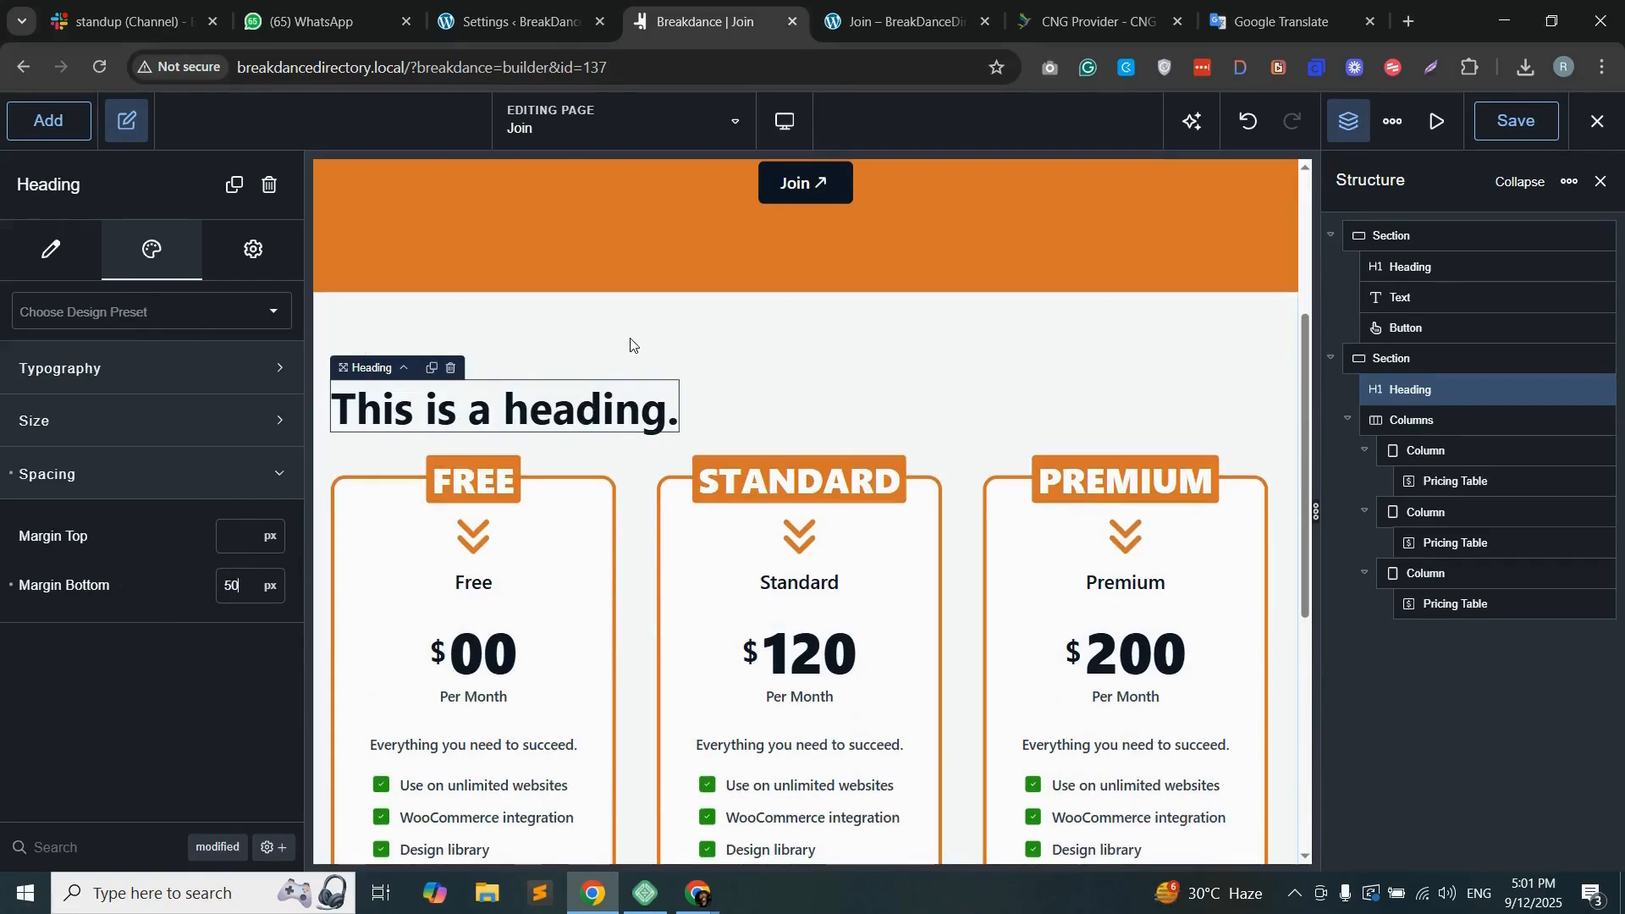
Step: Replace the new heading's text with "Membeship"
left_click(51, 250)
triple_click(93, 336)
type("Me")
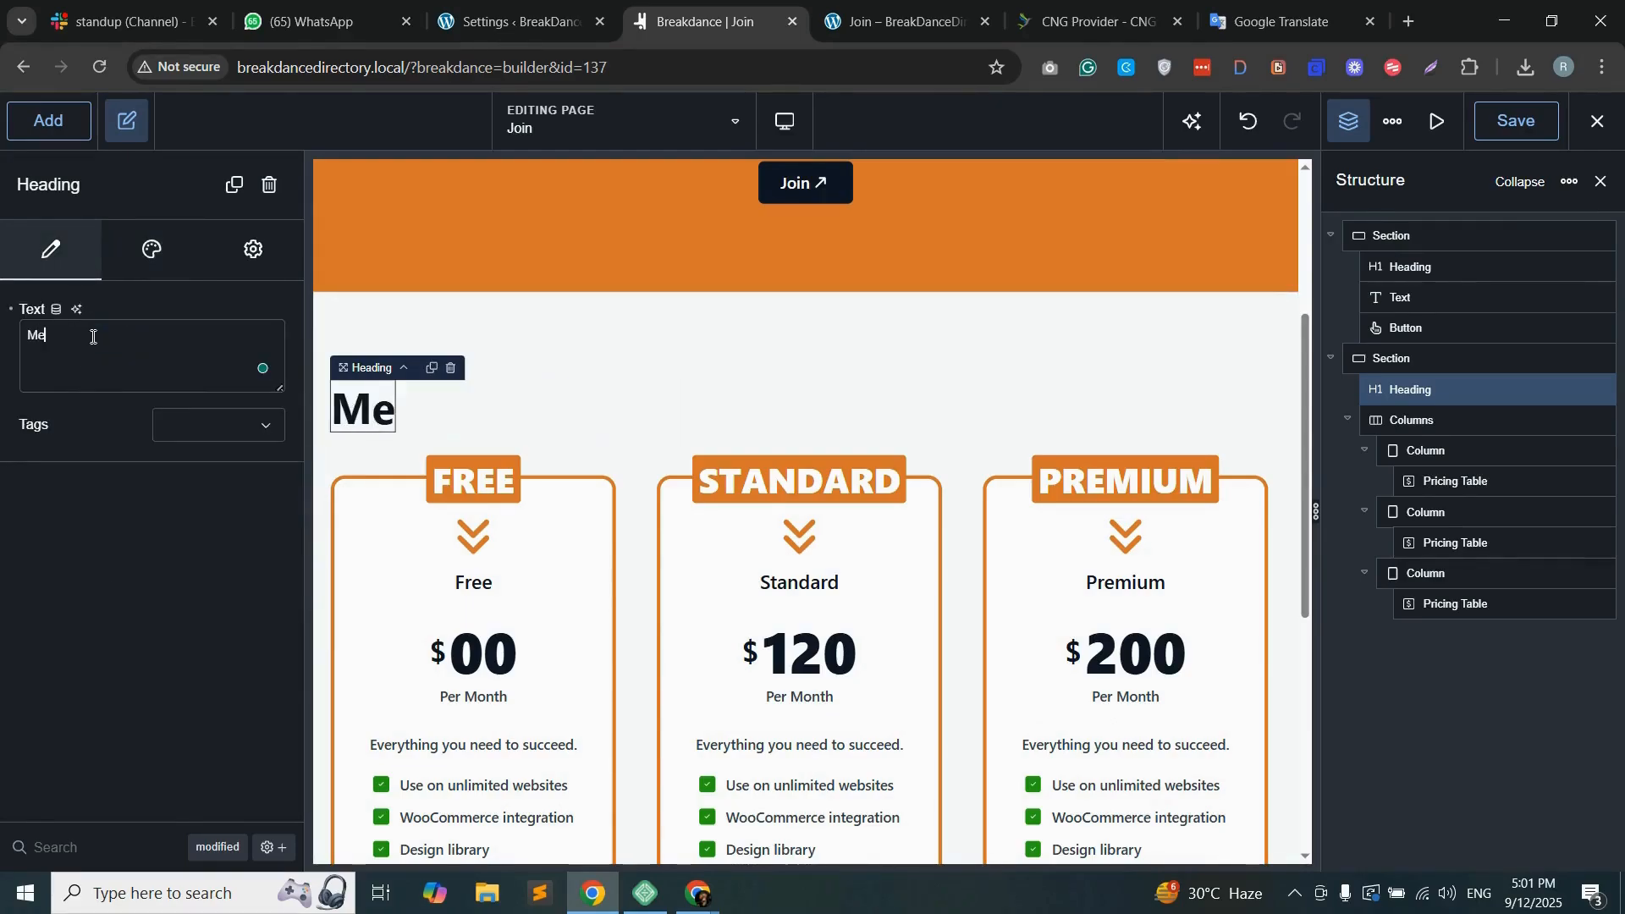
type("mbes")
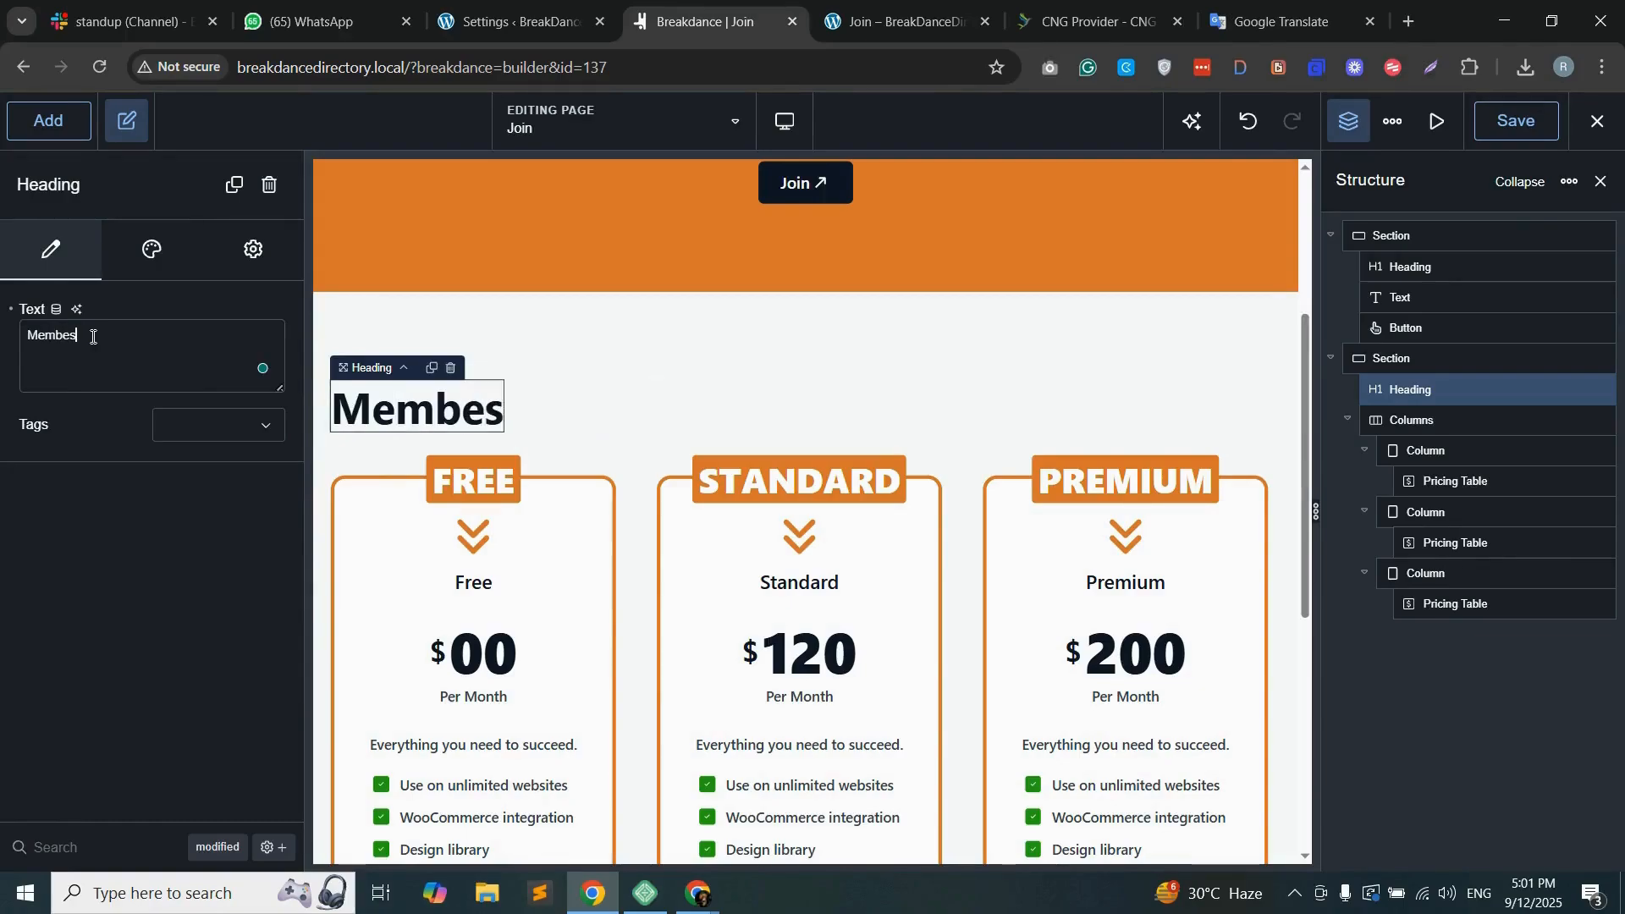
type("hip")
Step: Center-align the "Membeship" heading's text, and center the pricing section's content horizontally and vertically
left_click(152, 250)
left_click(187, 480)
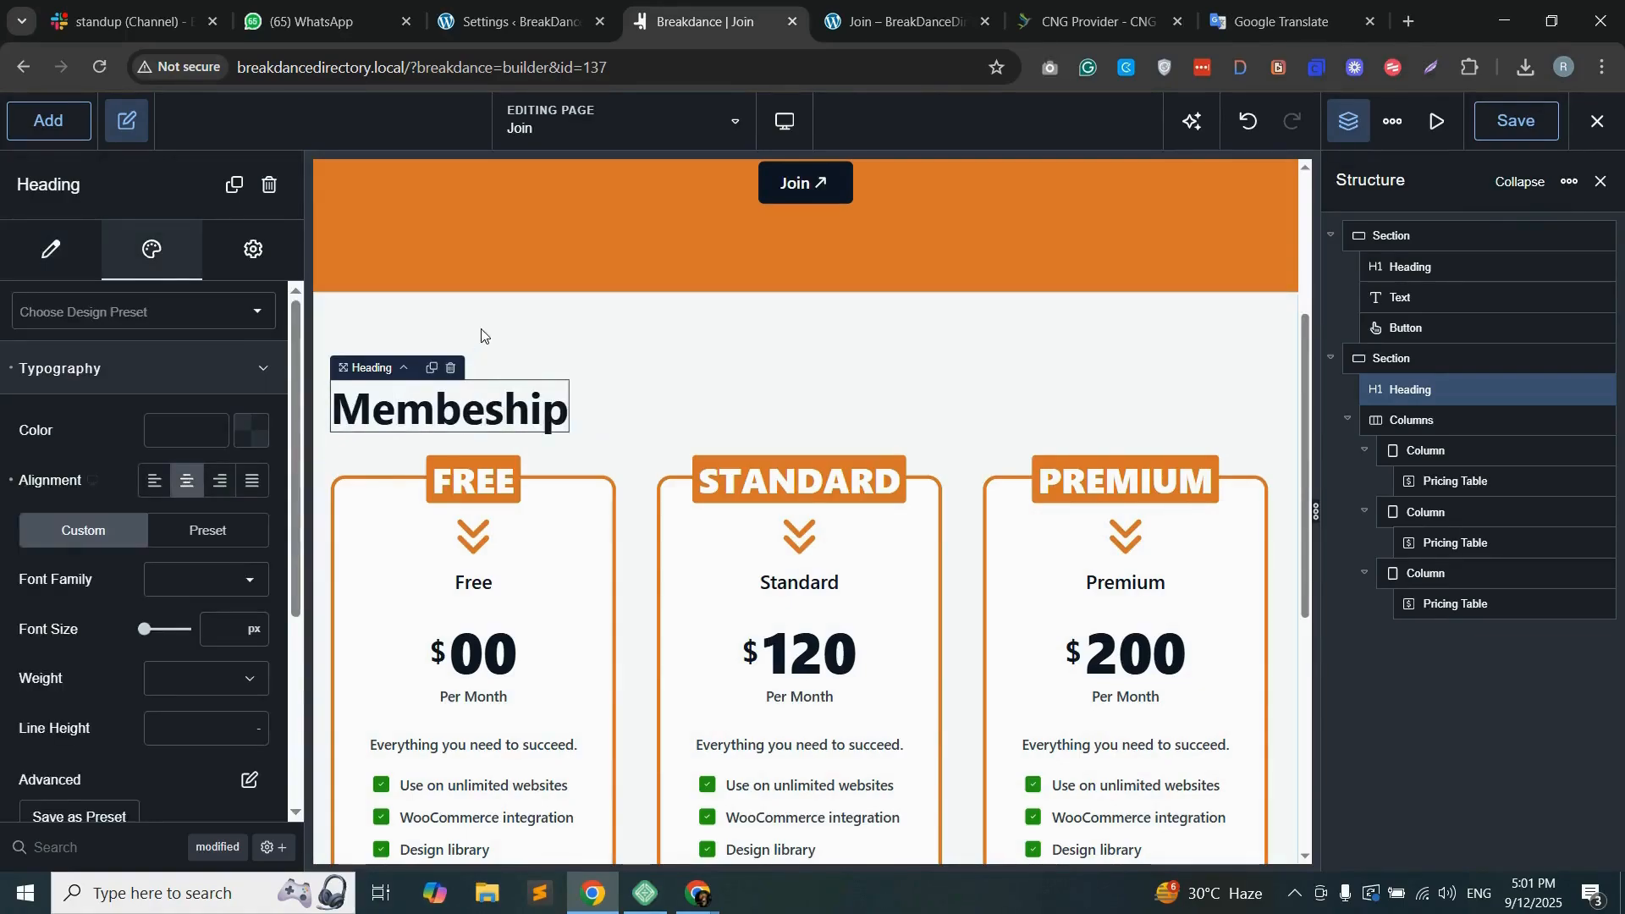
left_click(1418, 360)
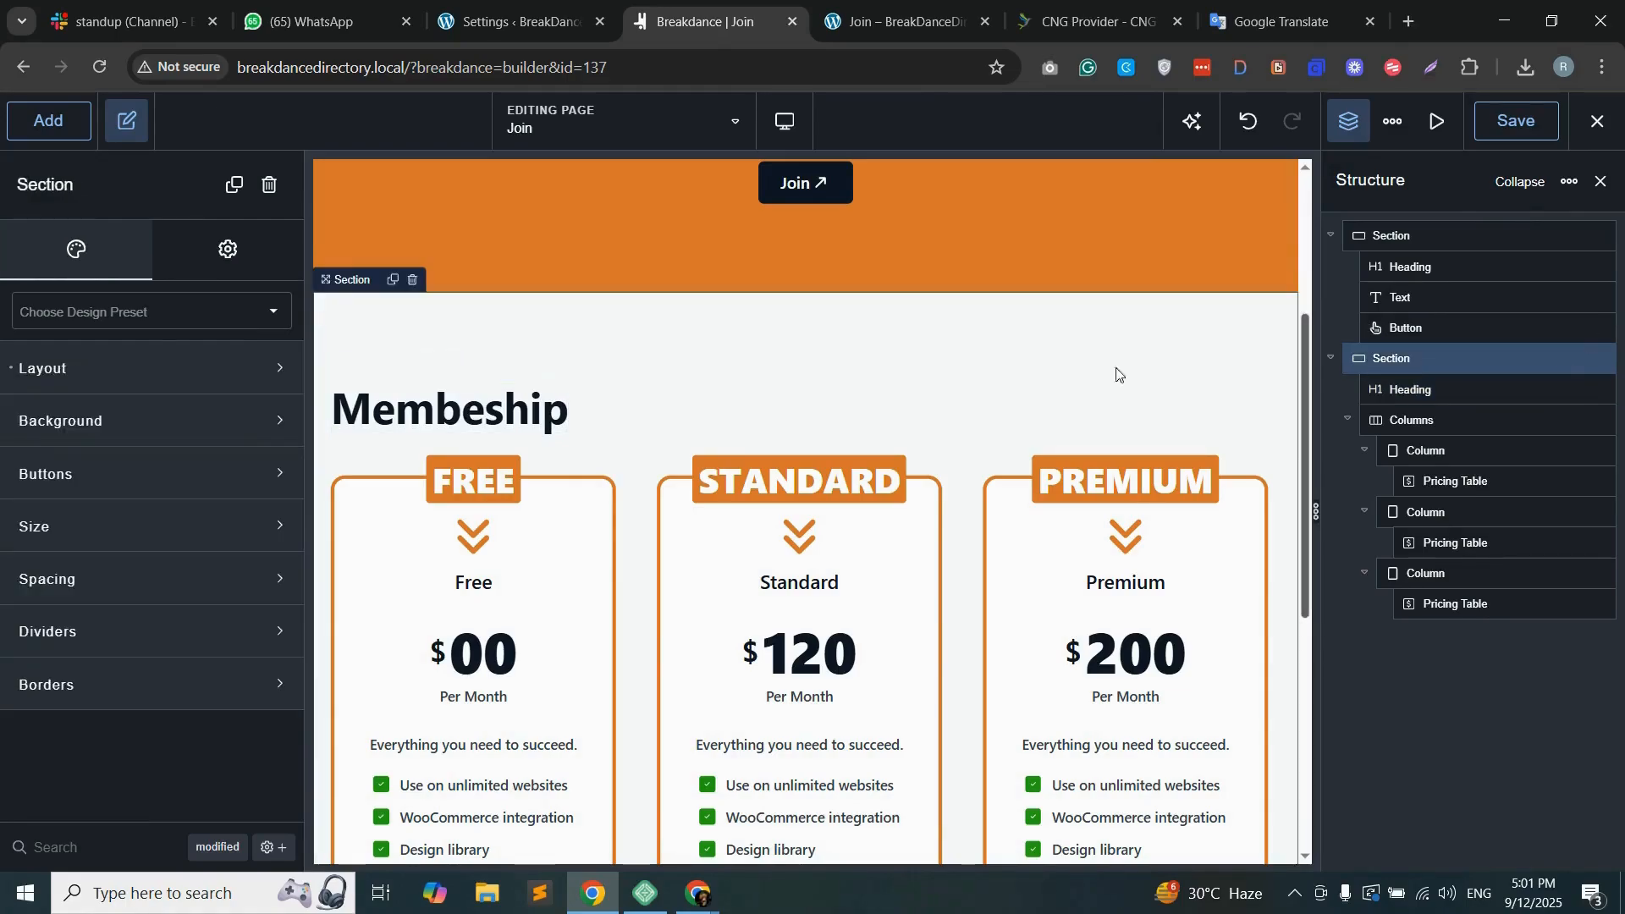
left_click(154, 386)
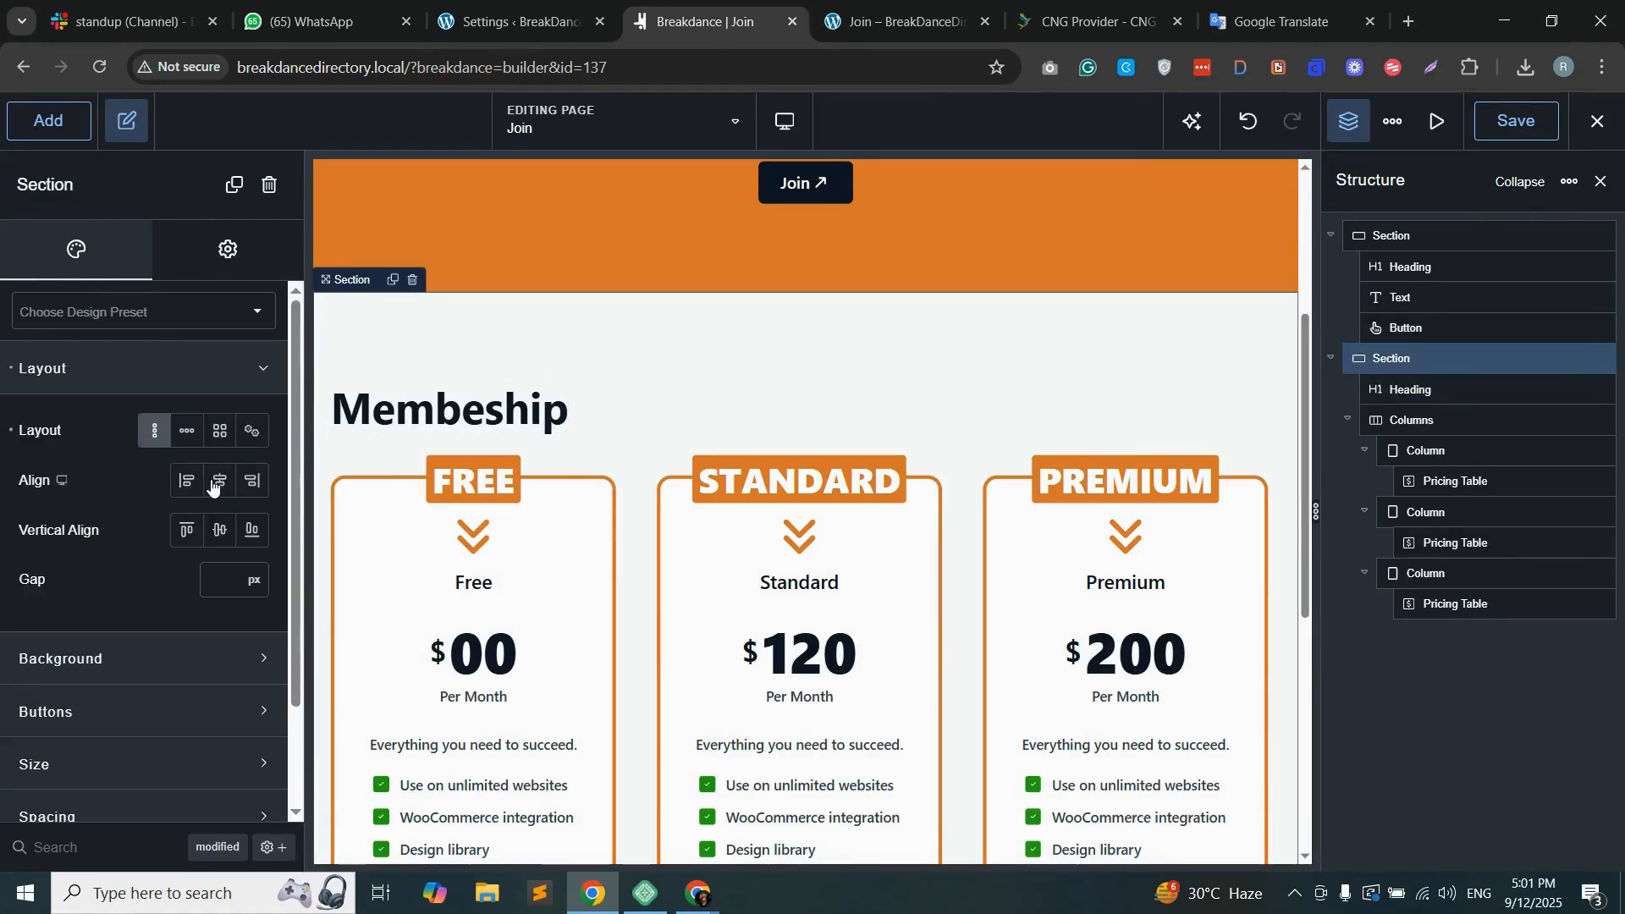
left_click(217, 482)
left_click(210, 533)
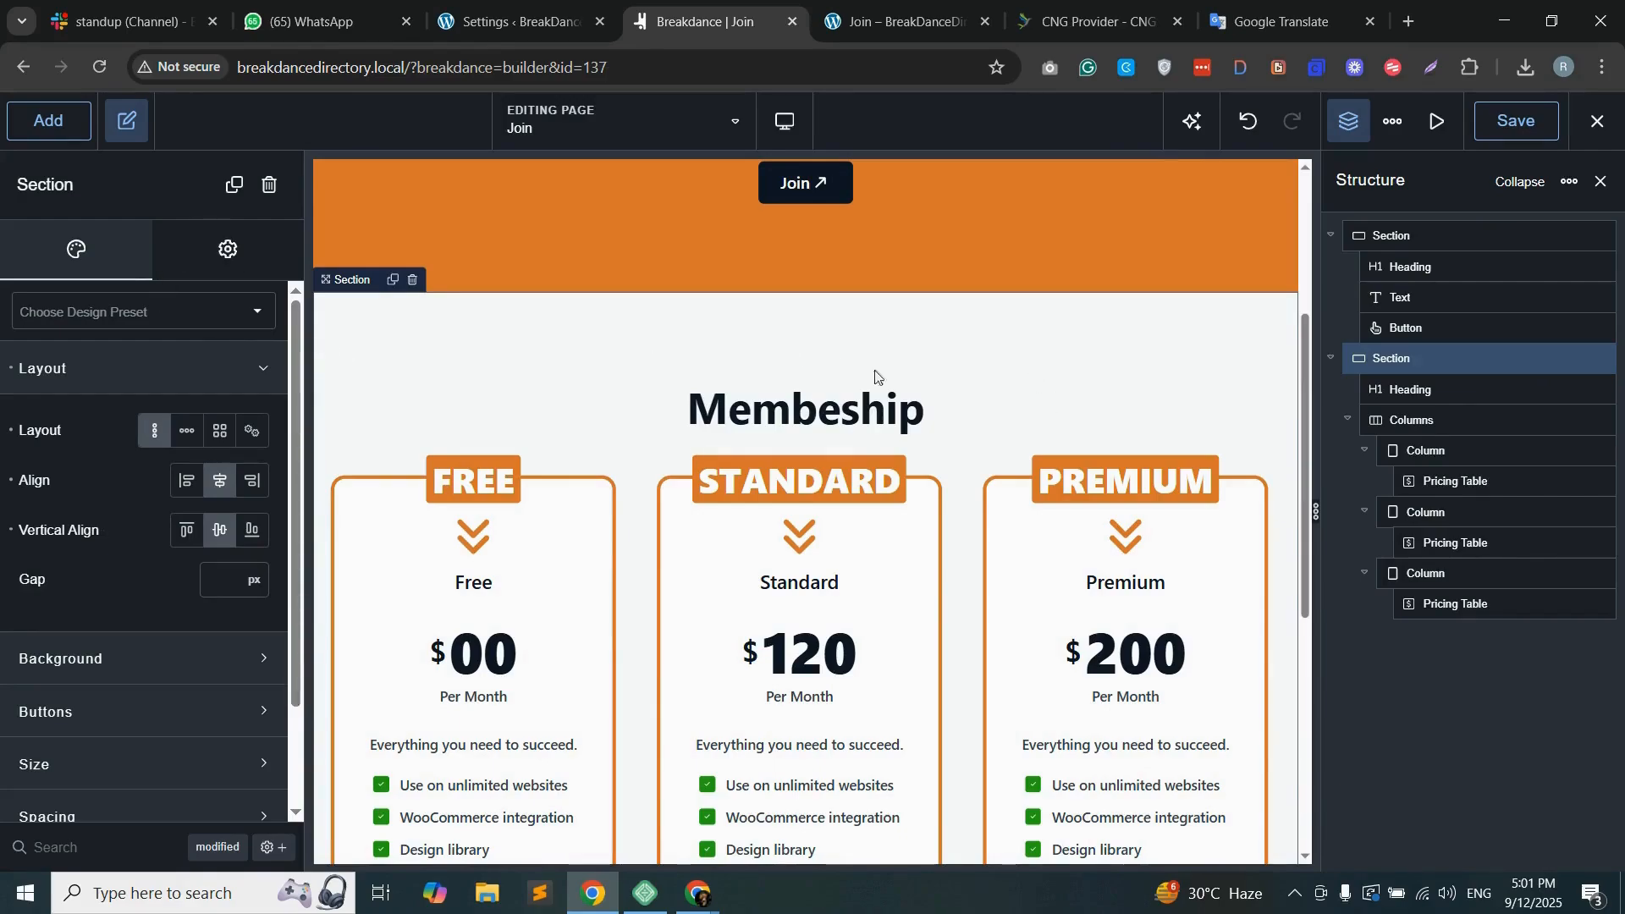
Step: Set the pricing section's top padding to 30 px and save the page
scroll(145, 775, "down", 2)
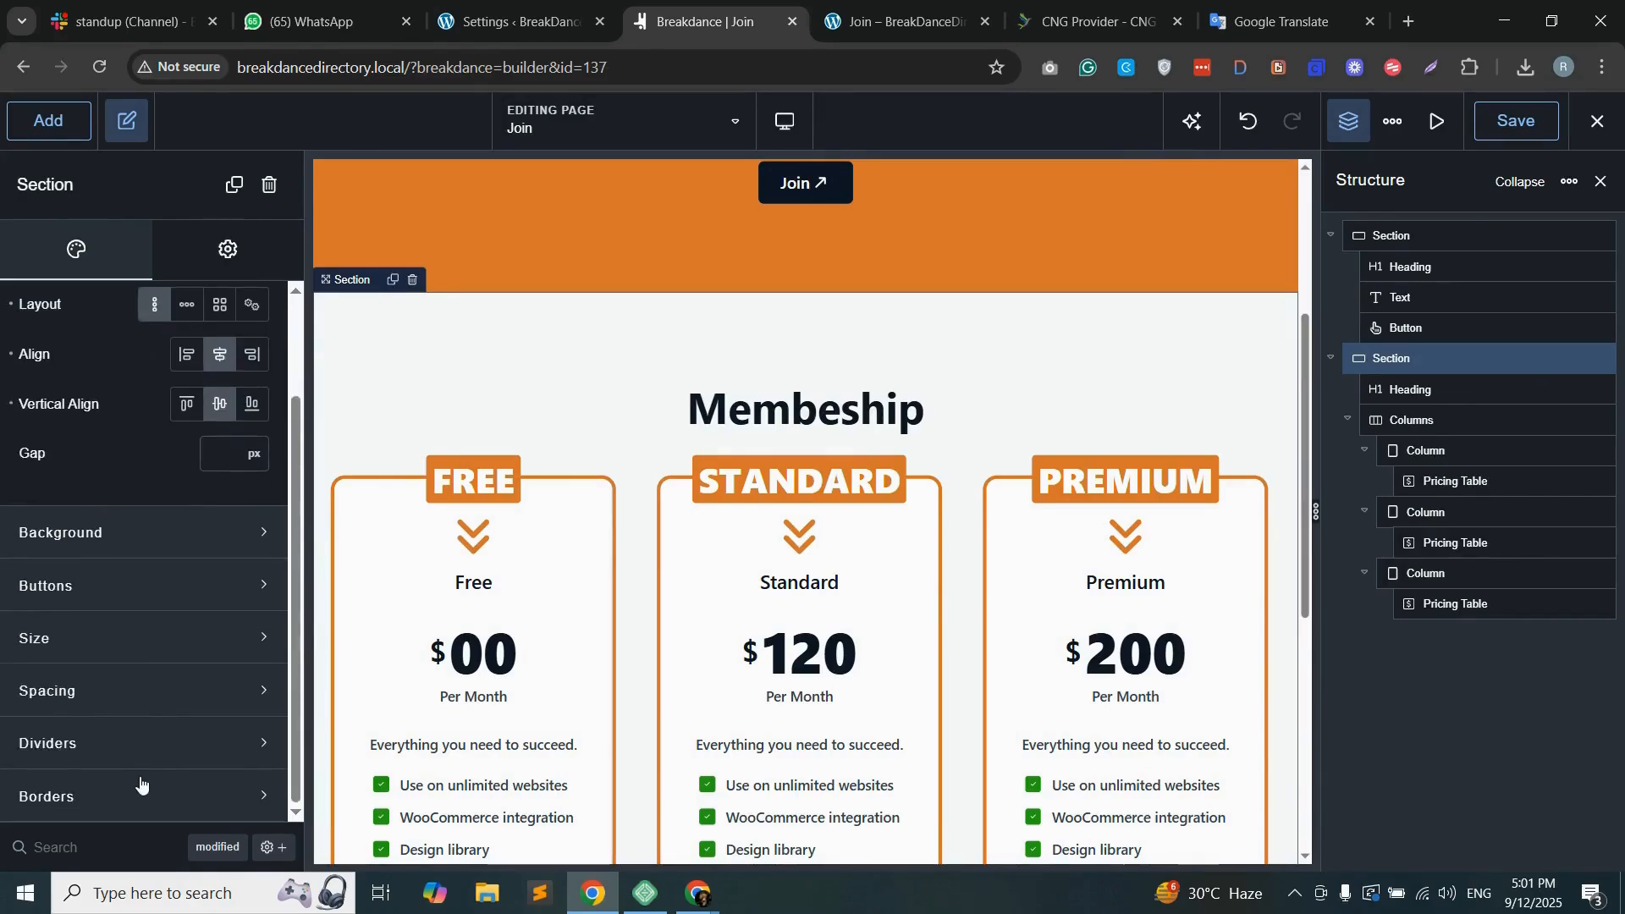
left_click(145, 692)
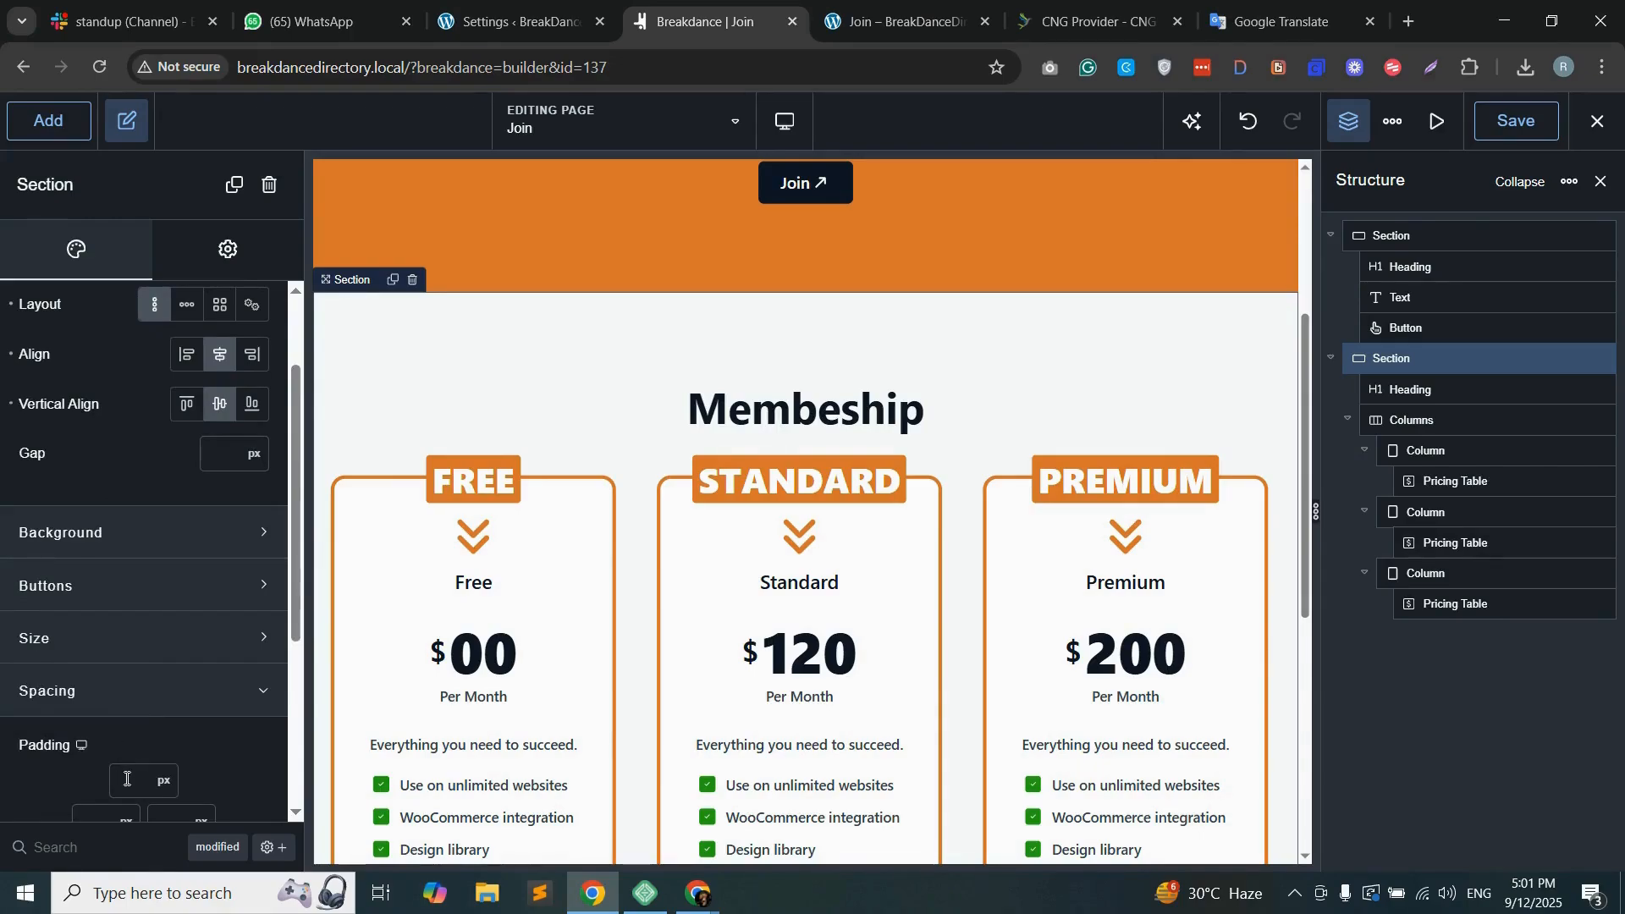
type("30")
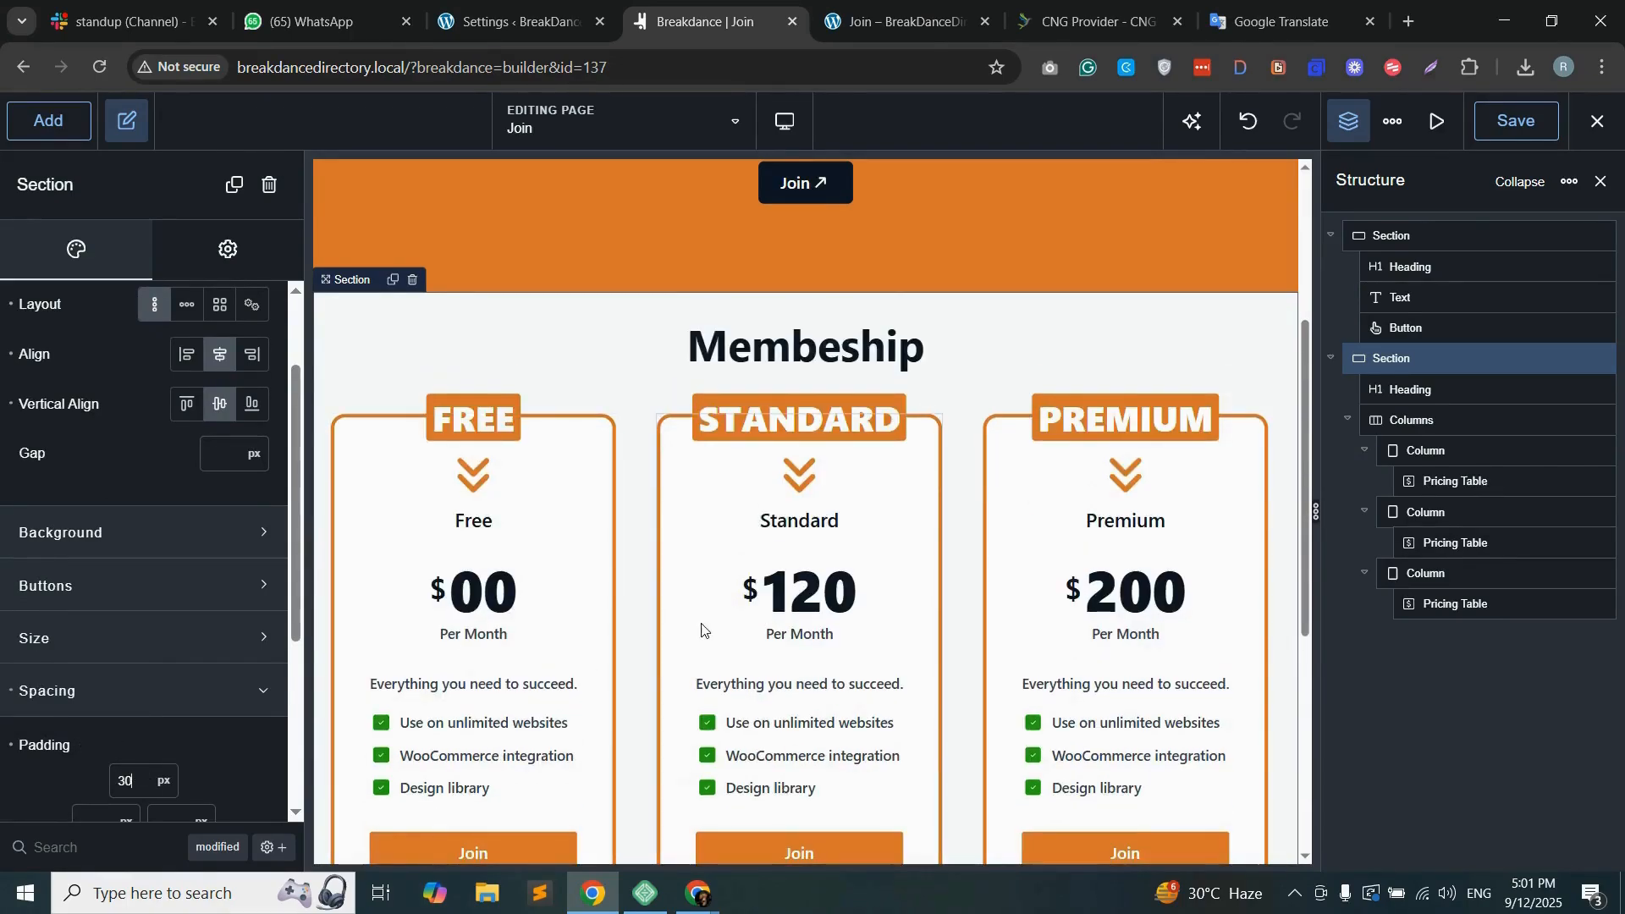
scroll(702, 627, "down", 3)
scroll(702, 626, "up", 4)
scroll(705, 598, "down", 2)
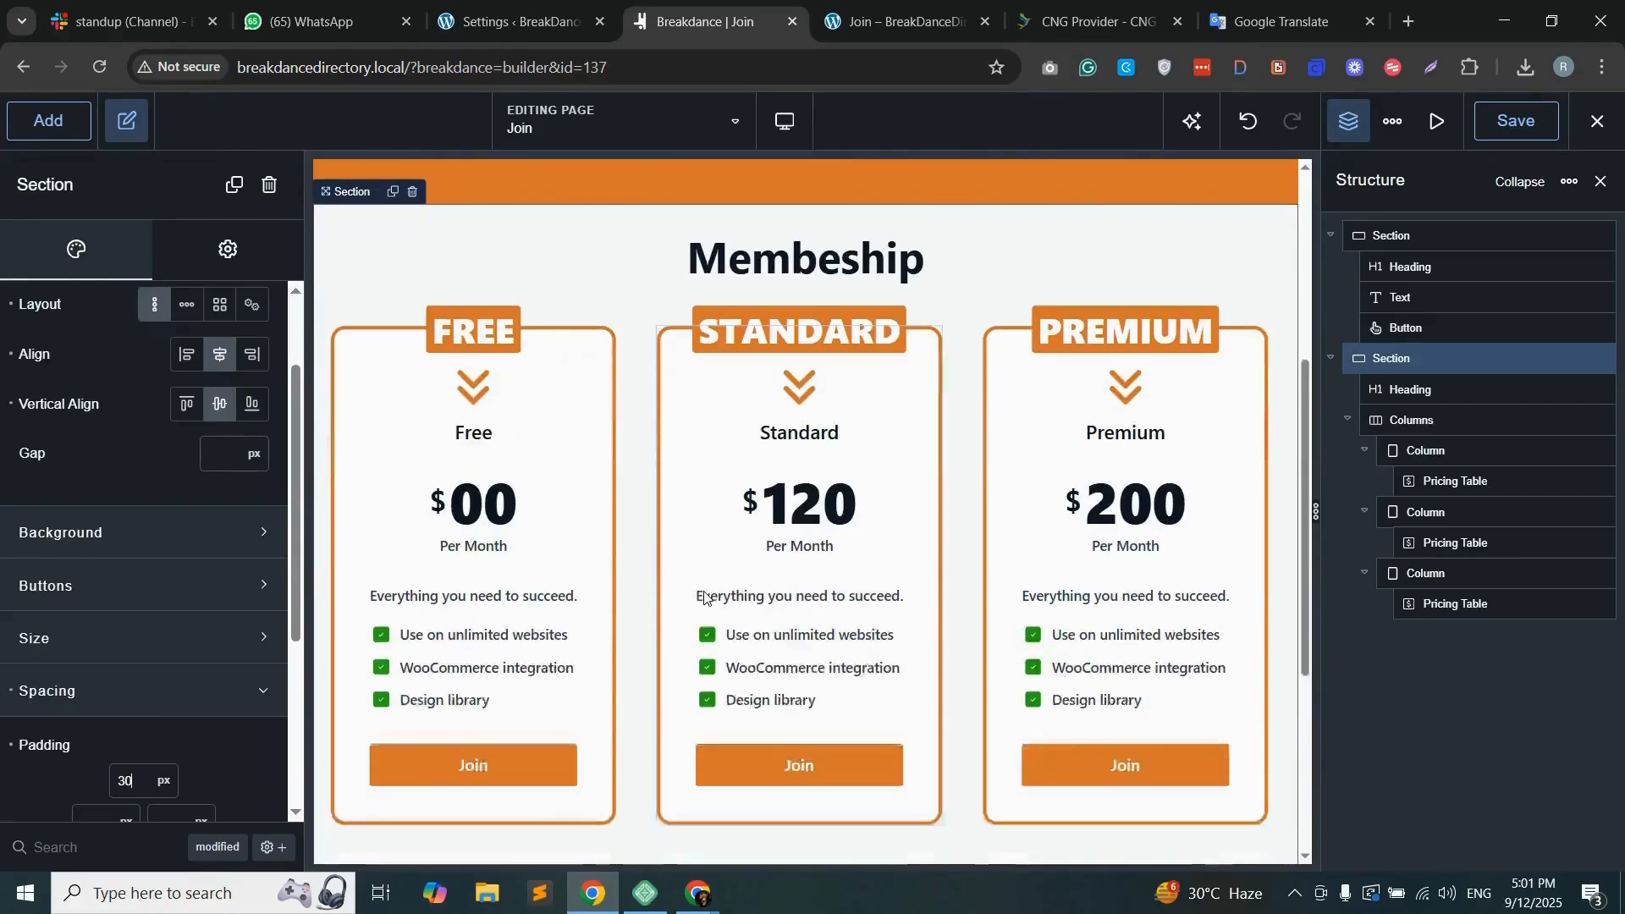
left_click(1521, 123)
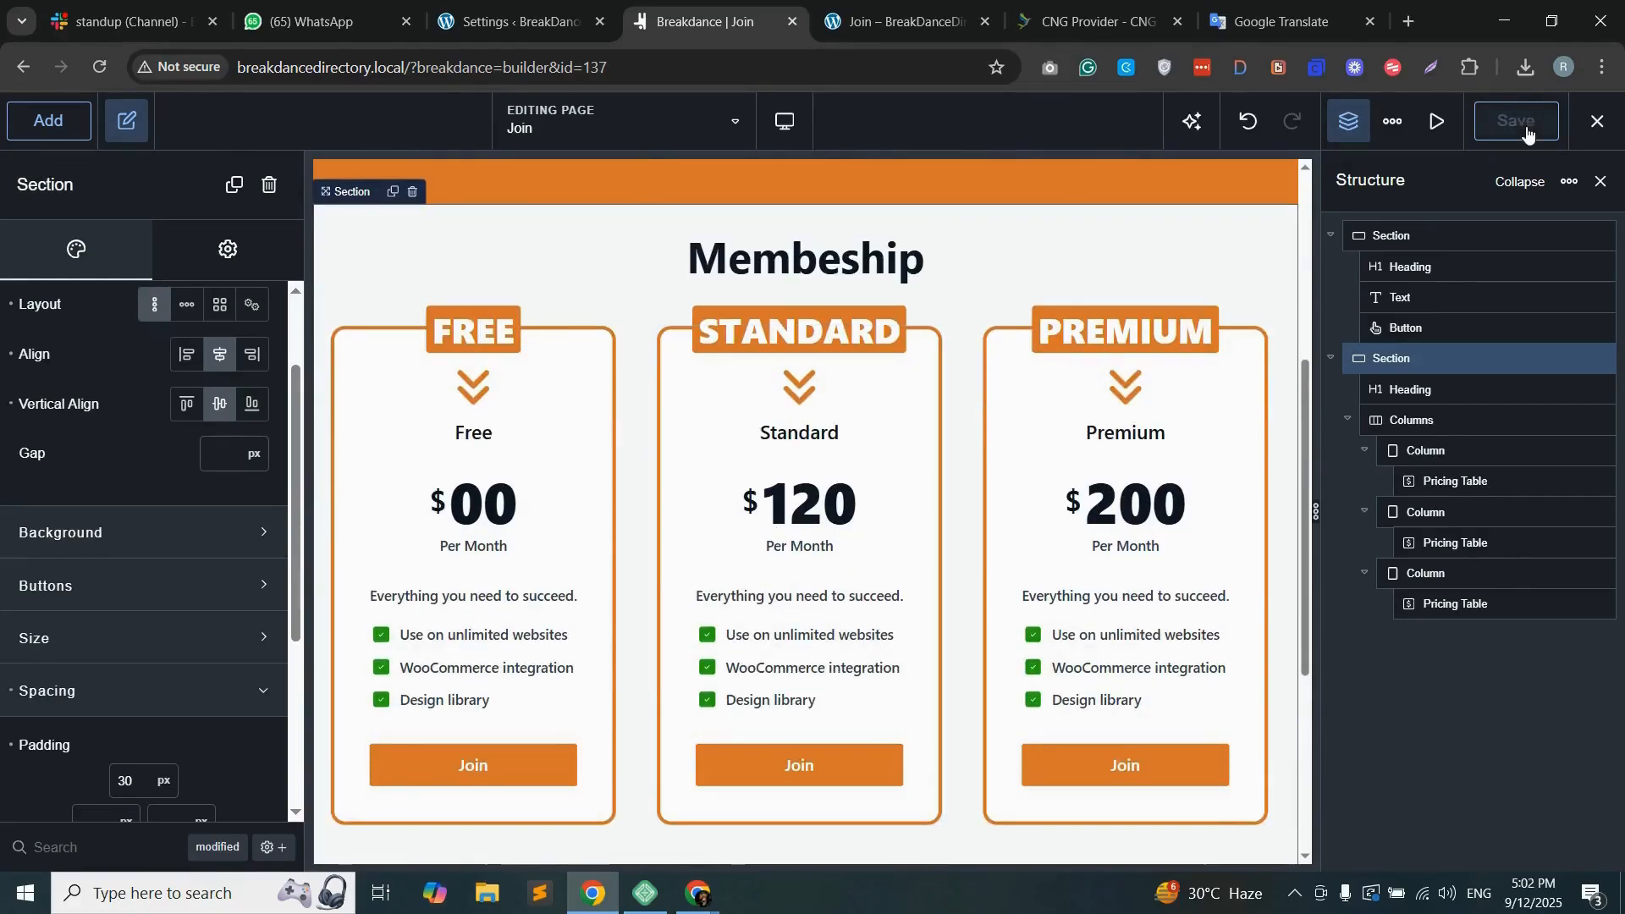
Step: Reload the live Join page and review its hero, membership pricing tables and footer
left_click(899, 21)
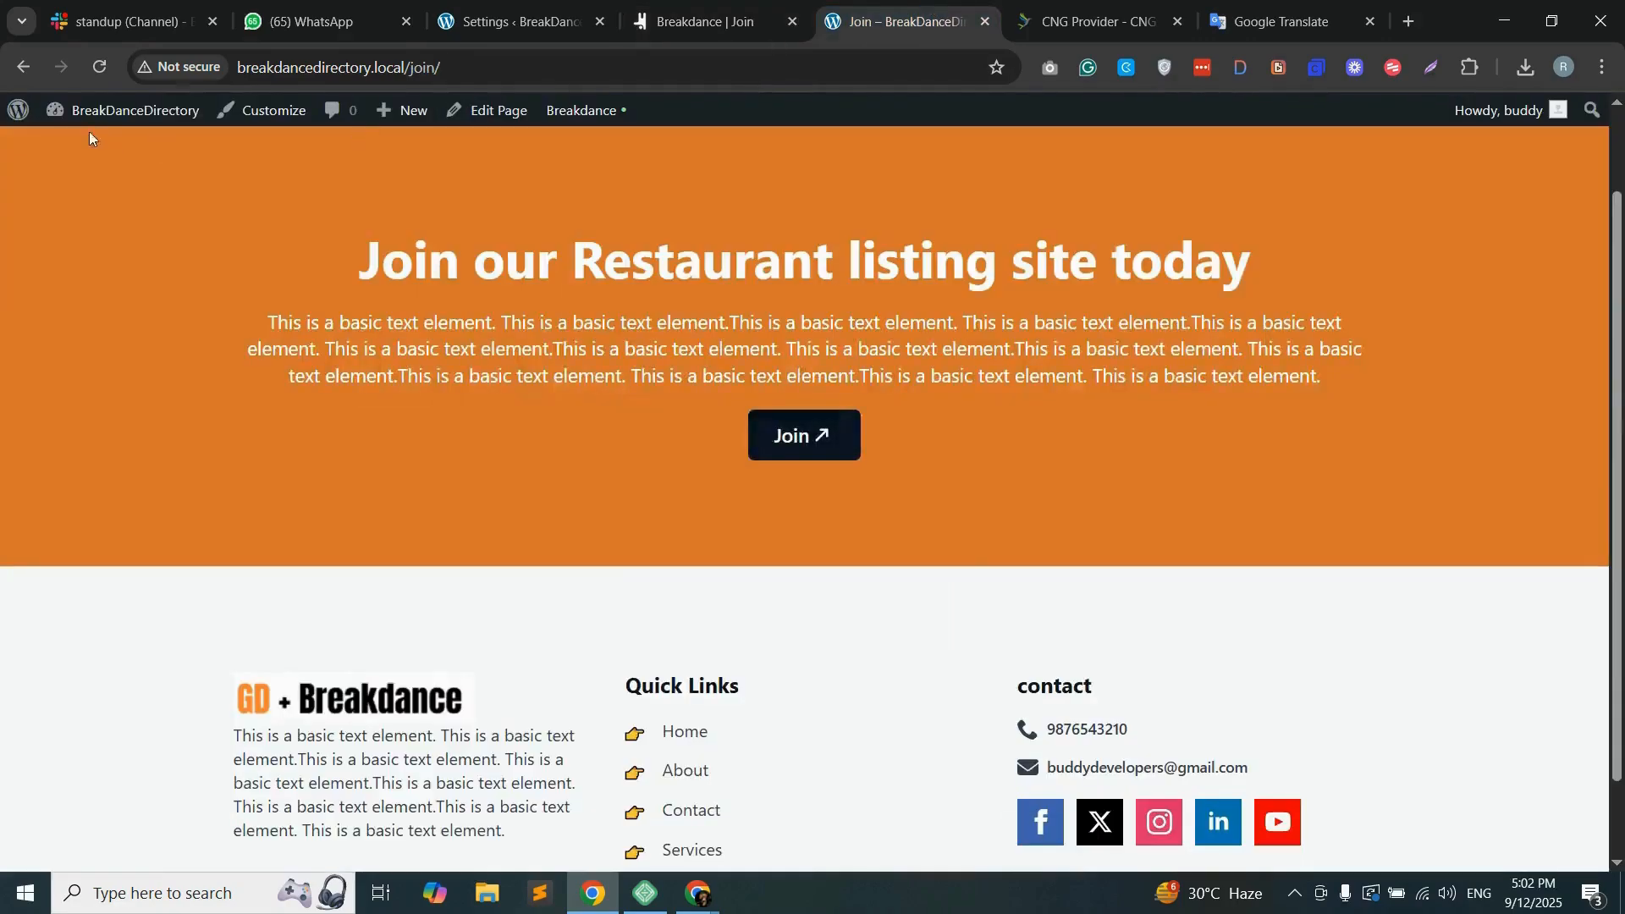
left_click(103, 68)
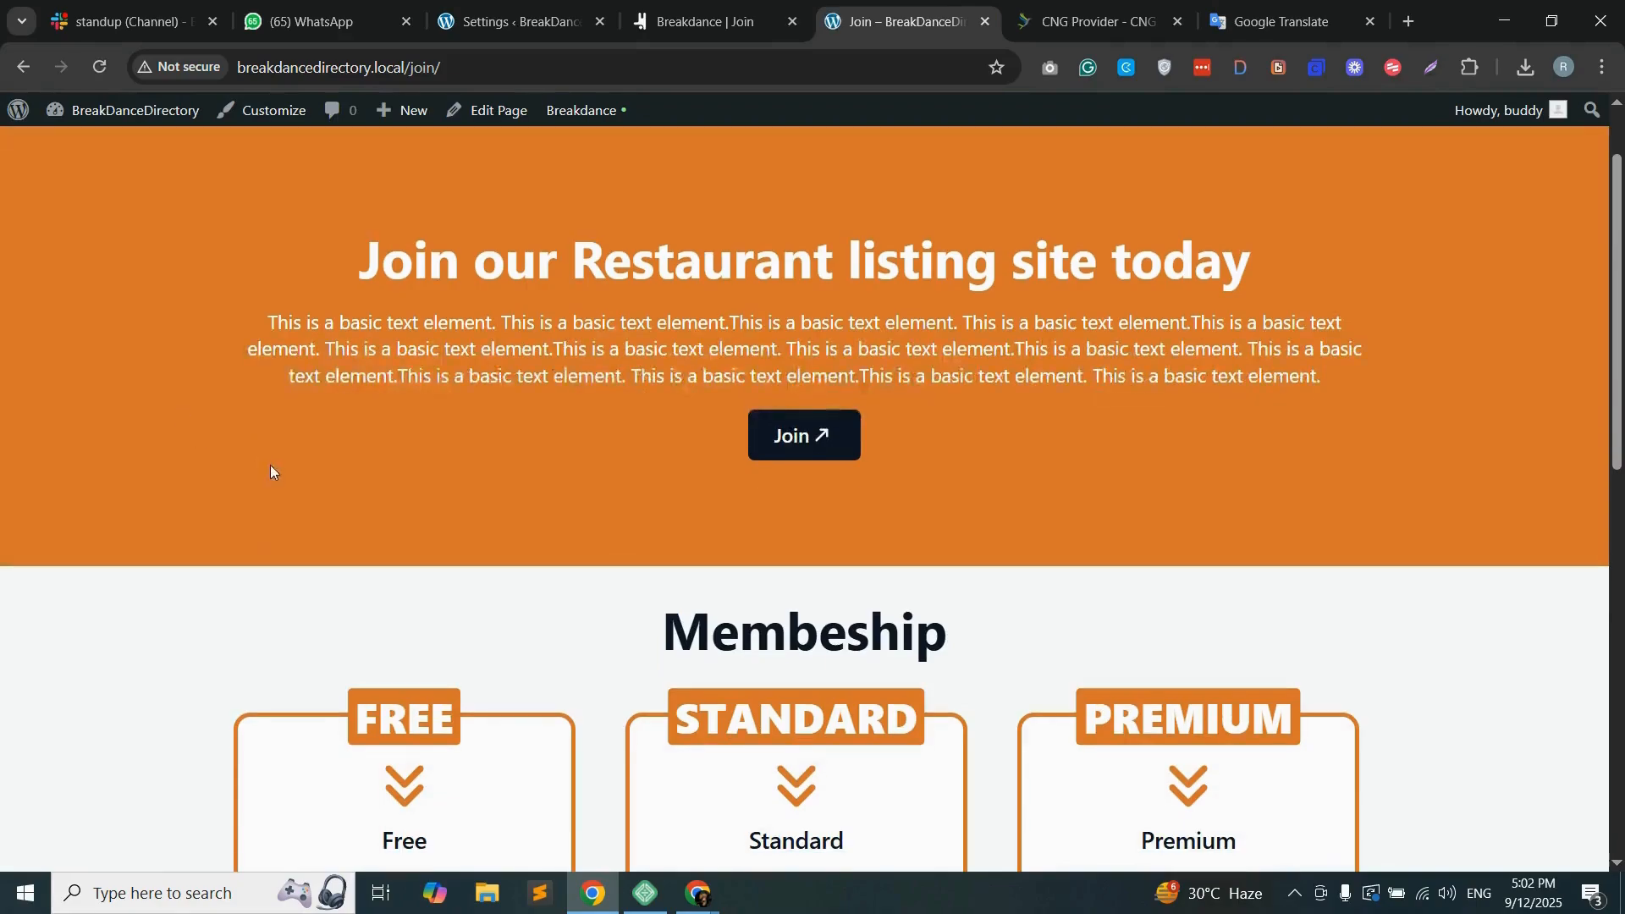
scroll(276, 415, "up", 1)
scroll(277, 404, "down", 6)
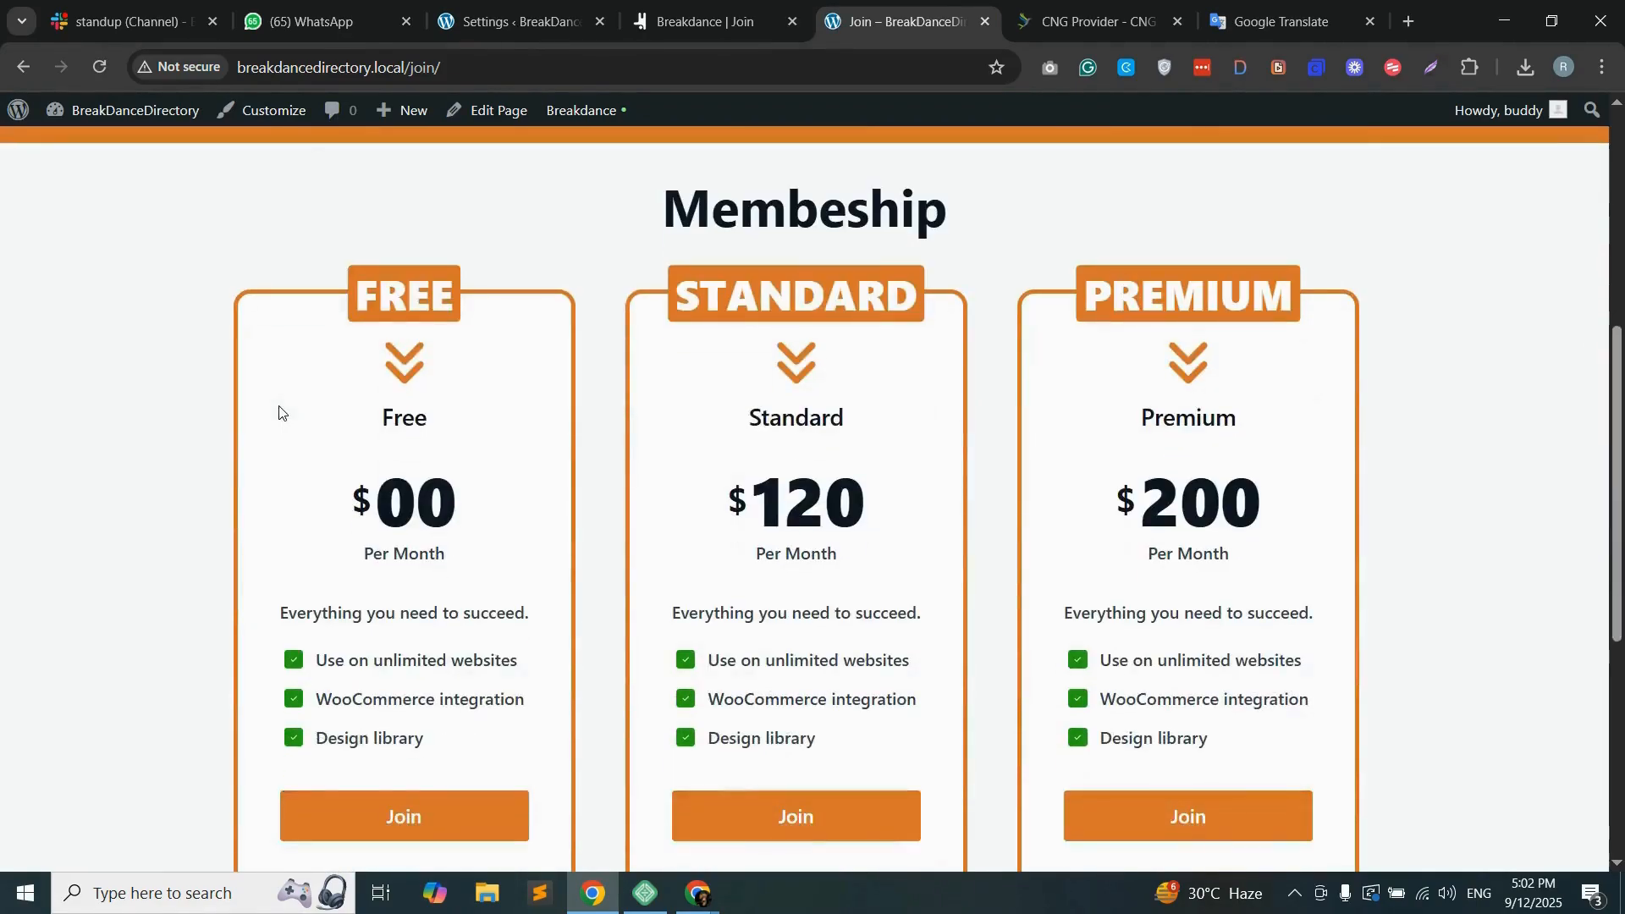
scroll(373, 410, "up", 4)
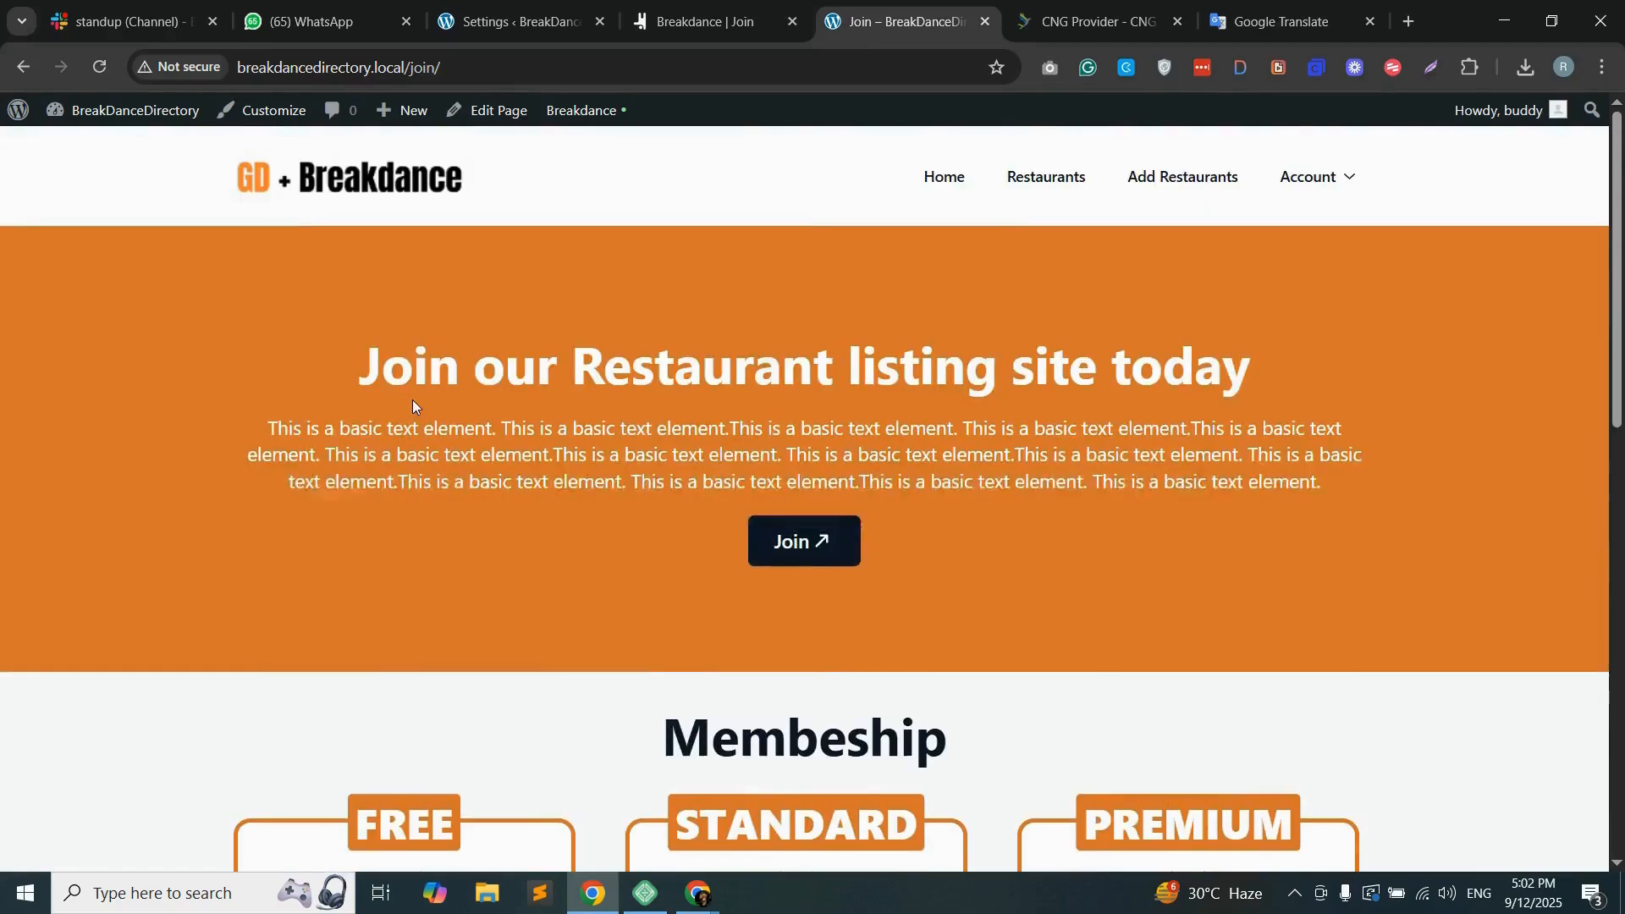
scroll(413, 404, "down", 5)
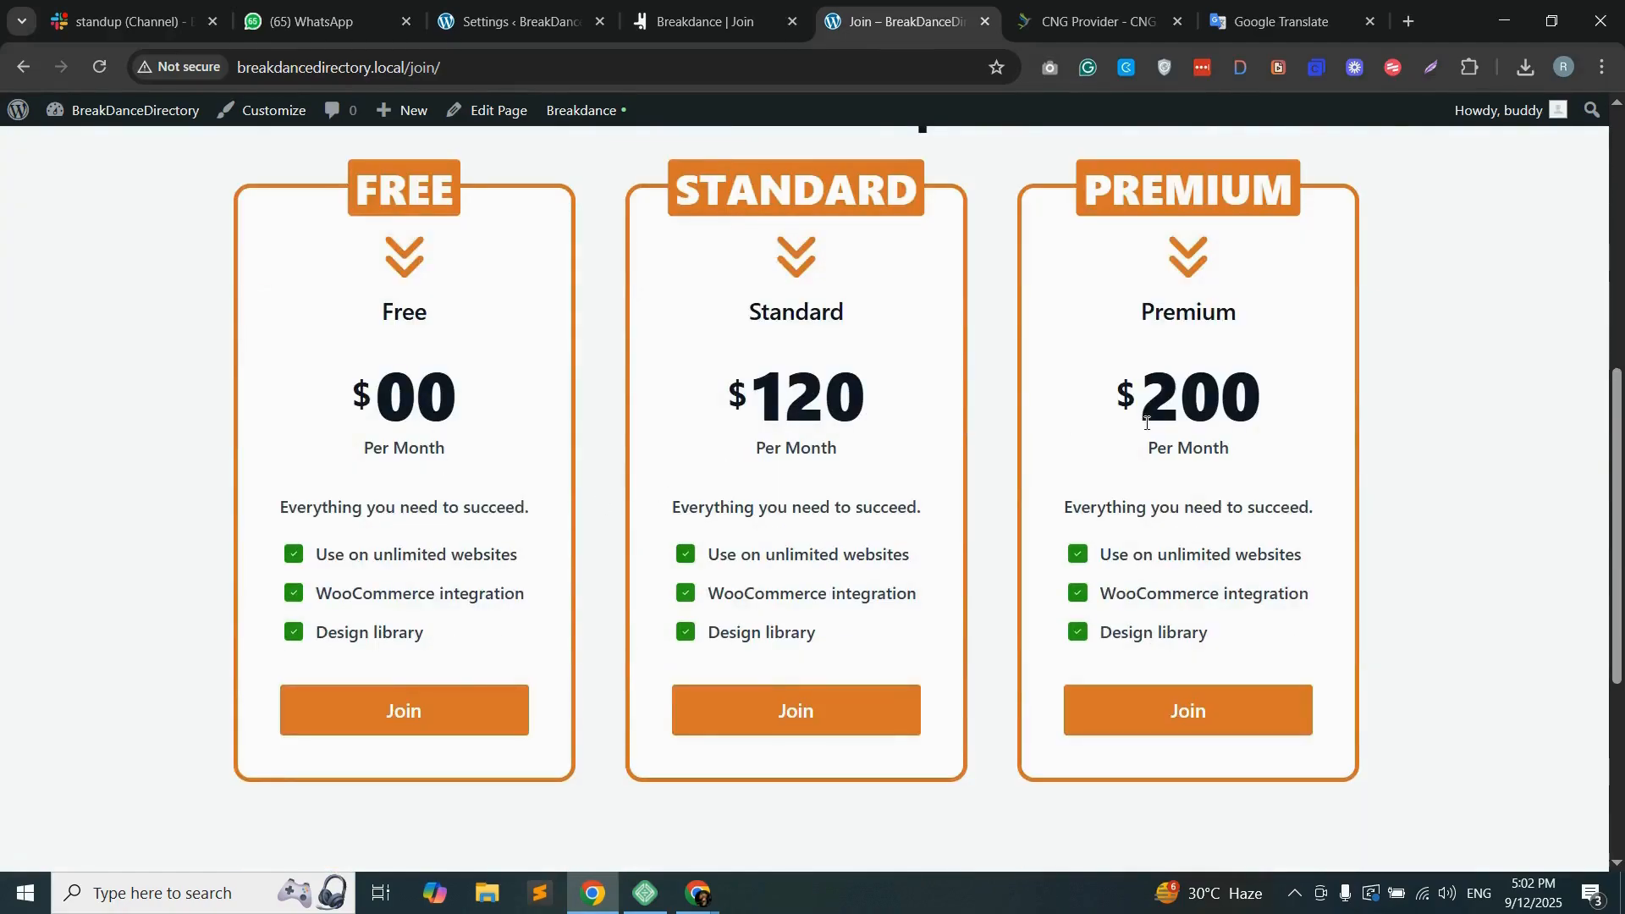
scroll(225, 532, "down", 1)
scroll(585, 562, "up", 2)
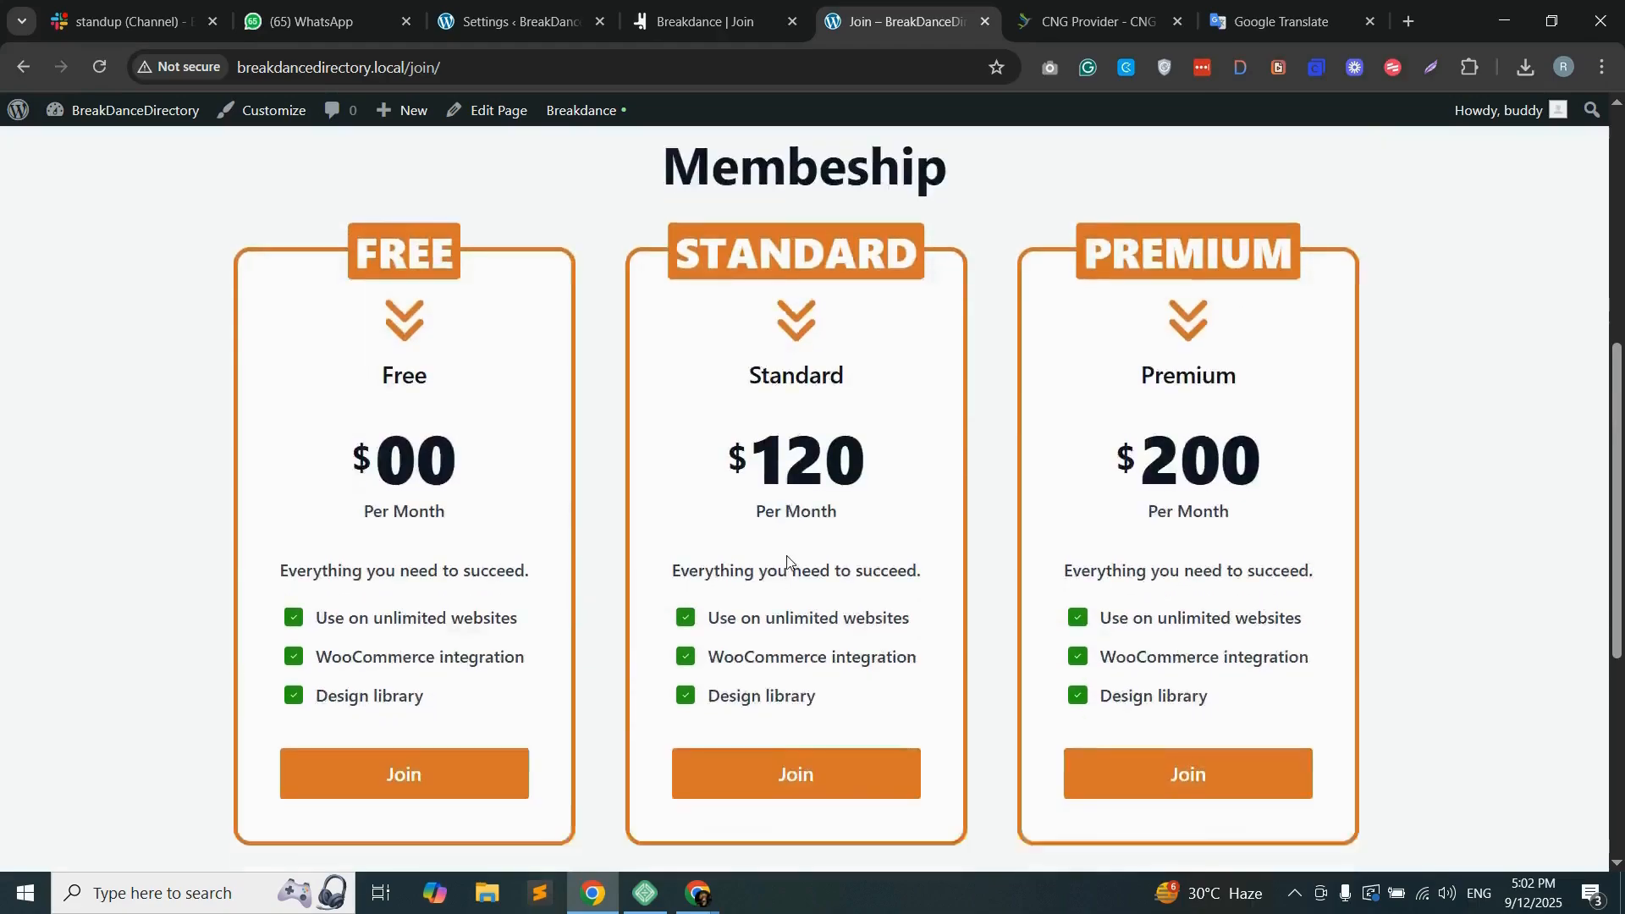
scroll(787, 565, "down", 5)
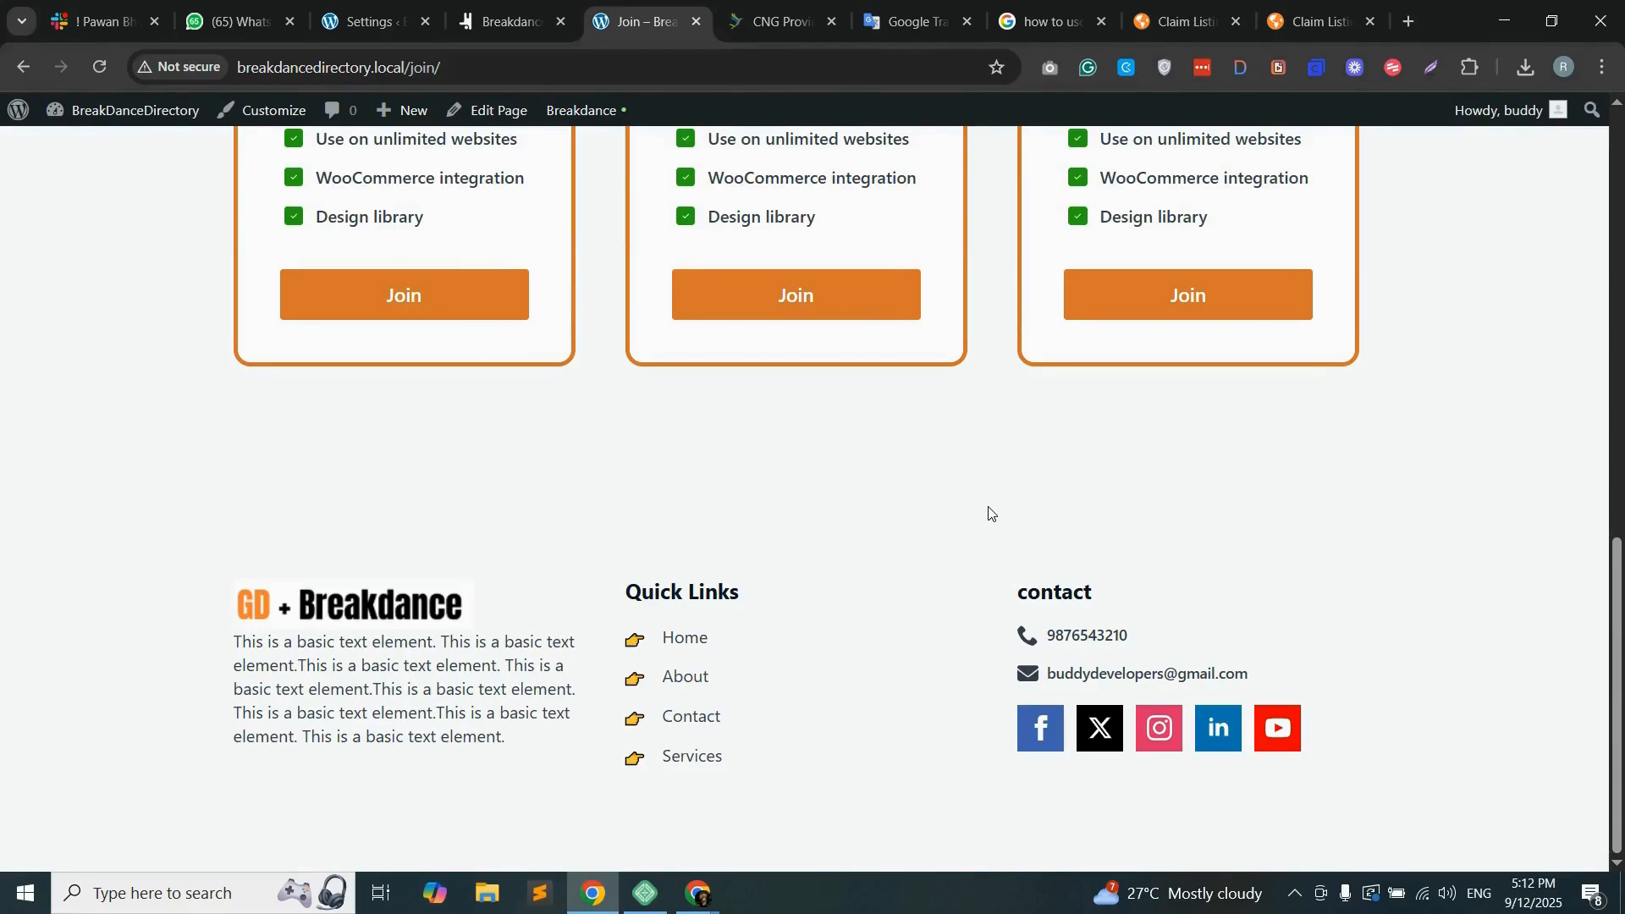
scroll(988, 516, "up", 6)
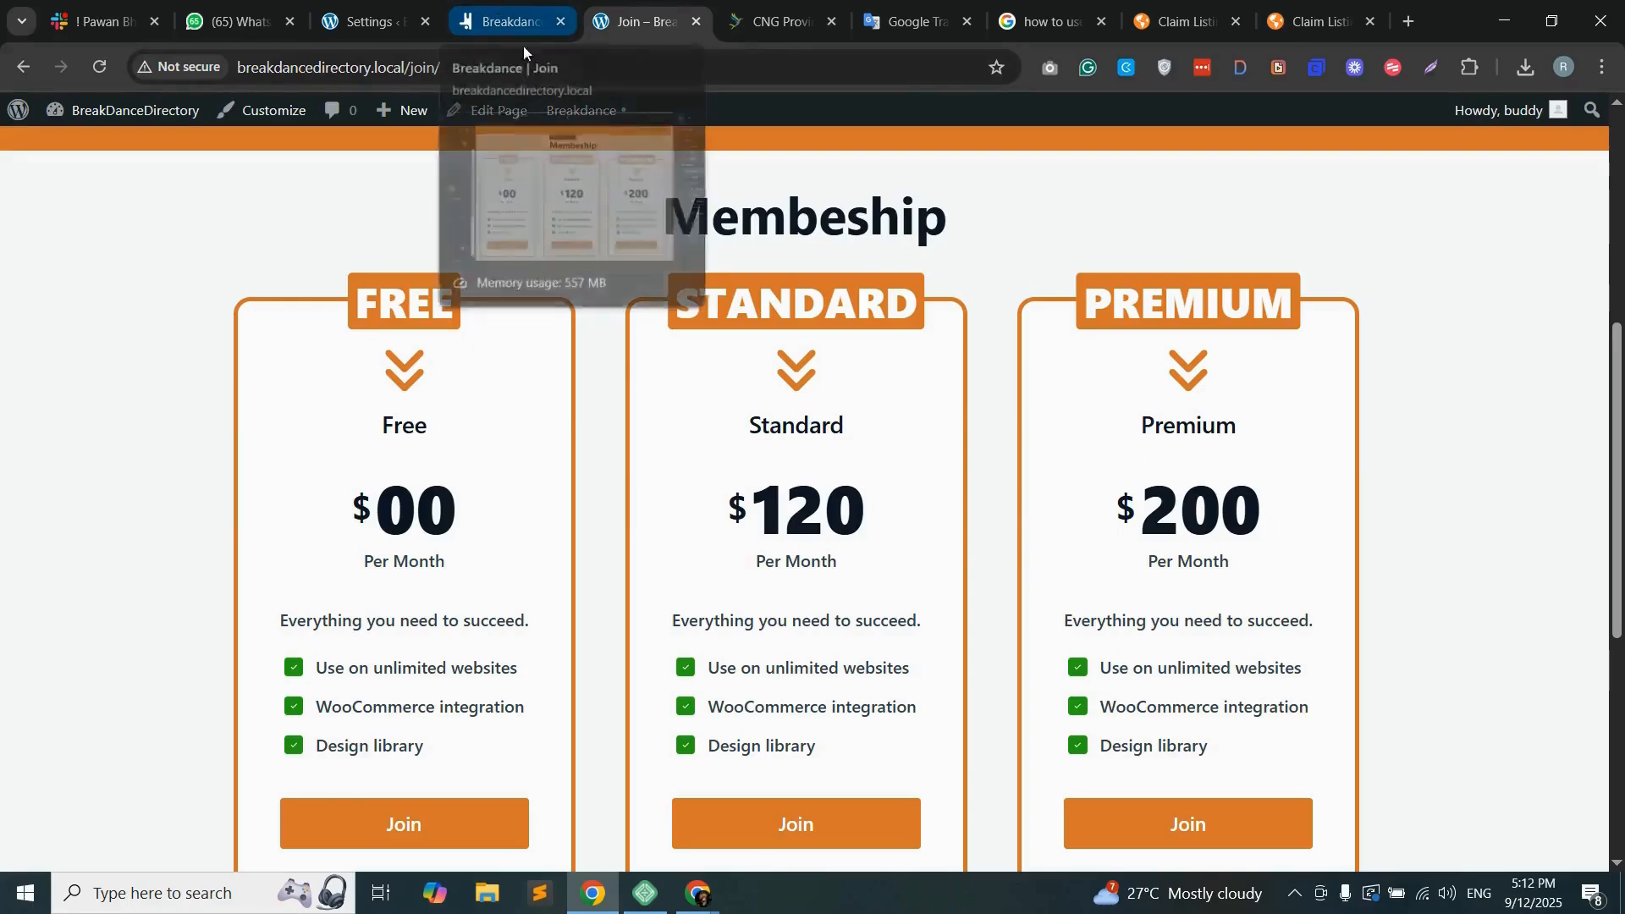
scroll(789, 399, "up", 6)
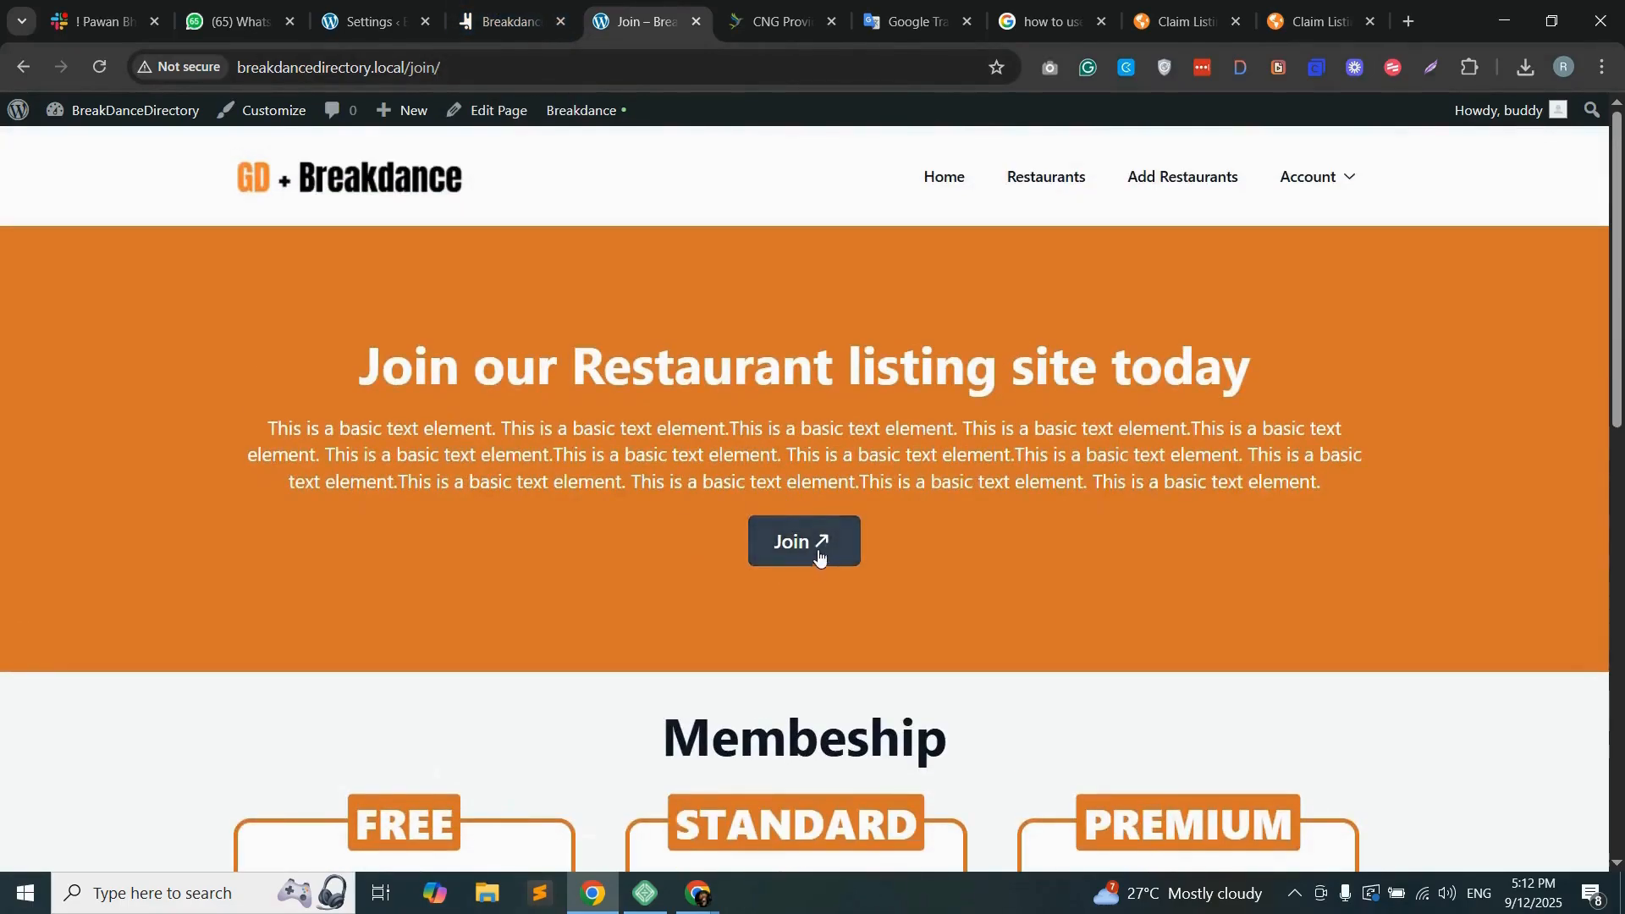
scroll(825, 550, "down", 1)
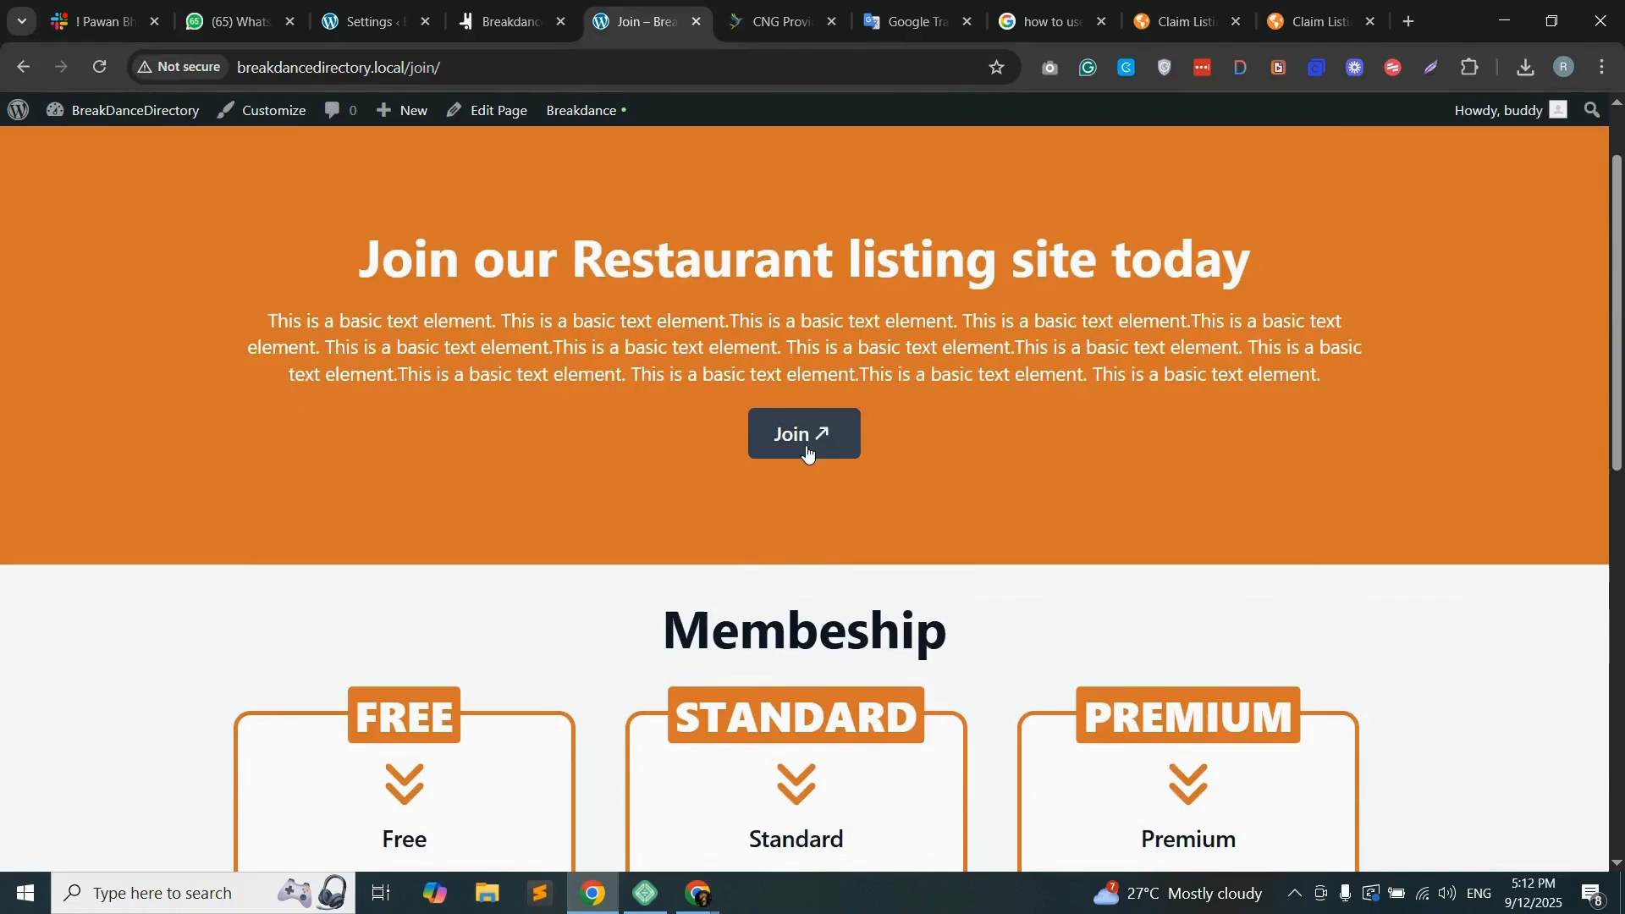
left_click(806, 441)
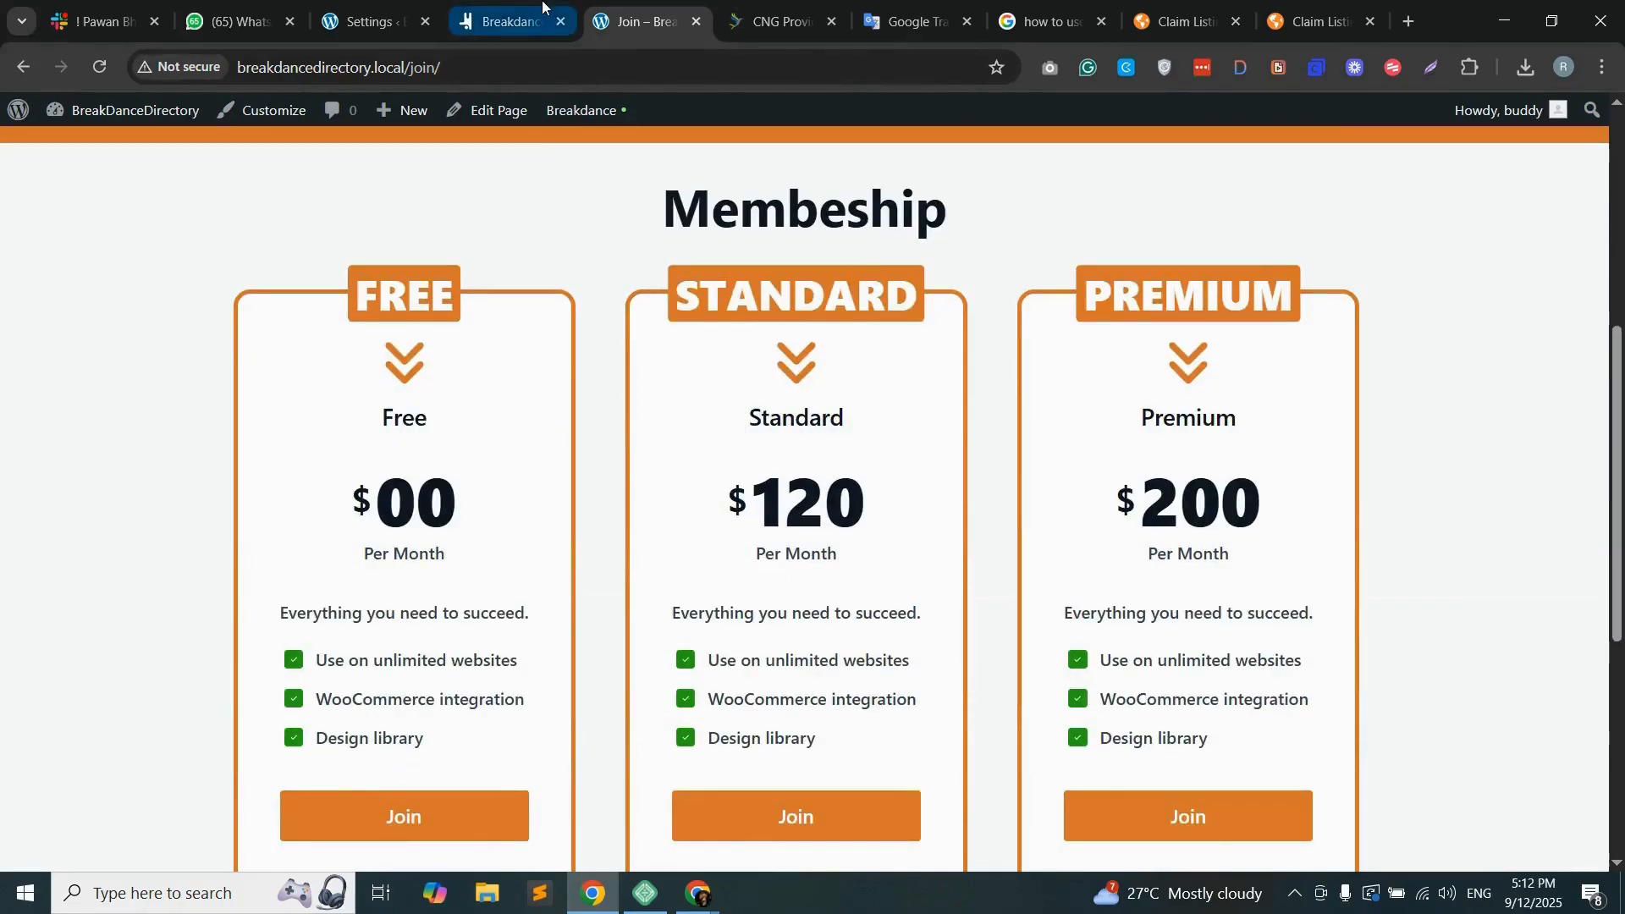
Step: Return to the Breakdance builder and extend the pricing section's heading to "Membeship packages"
left_click(508, 21)
left_click(52, 248)
left_click(138, 348)
type("packages")
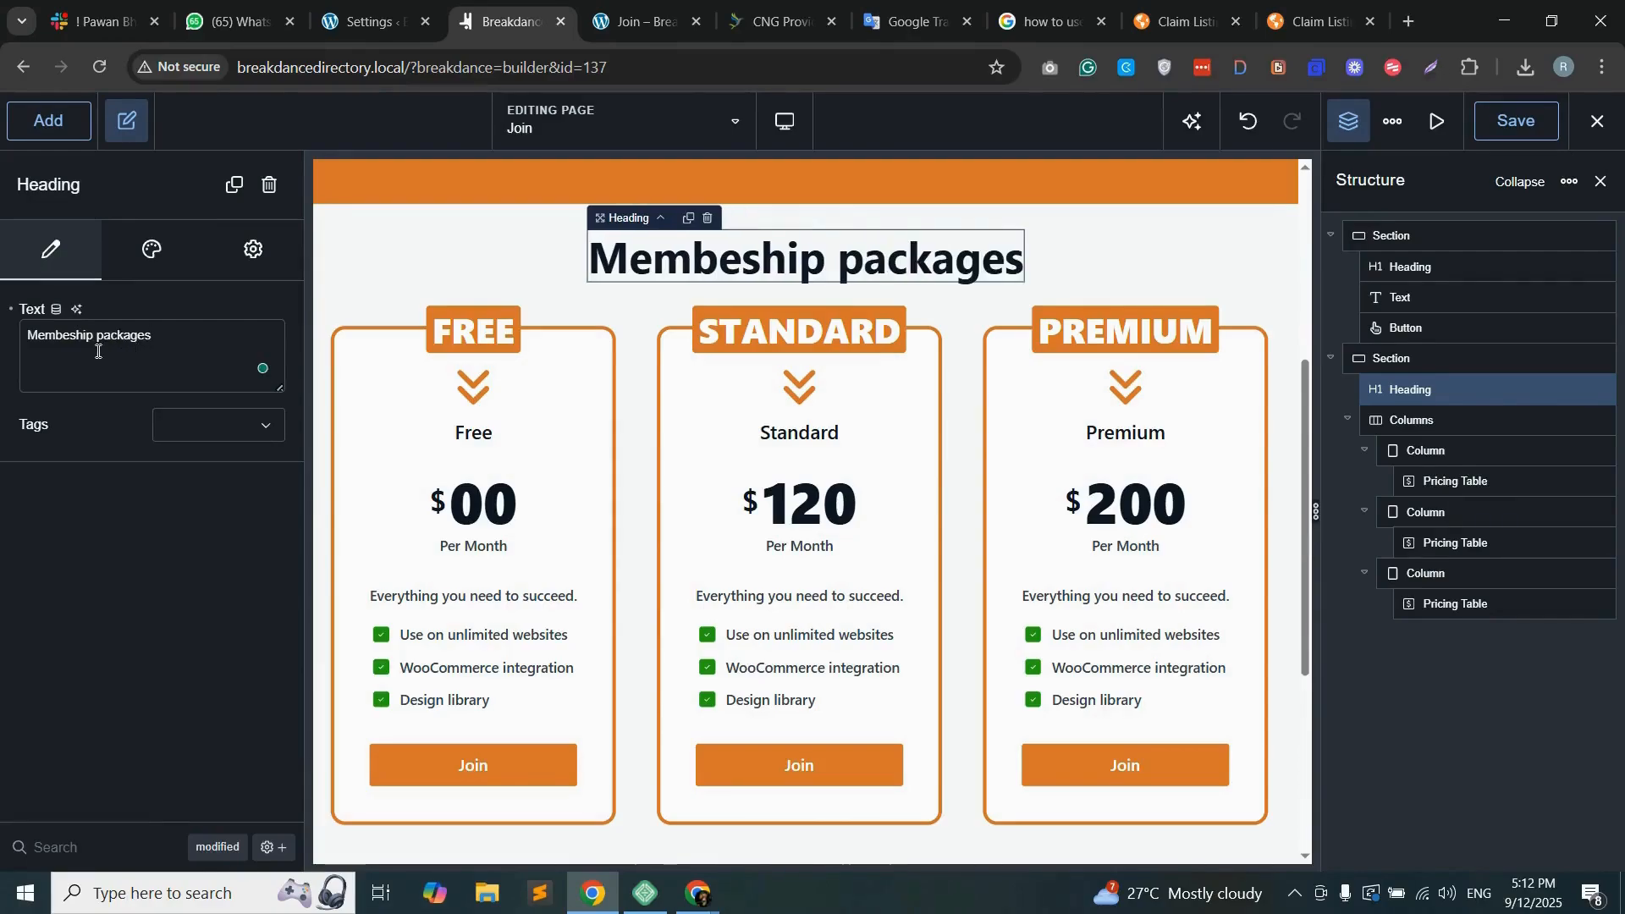
Step: Add a new section below the pricing section and place a two-column Columns element in it
scroll(820, 449, "down", 5)
left_click(48, 120)
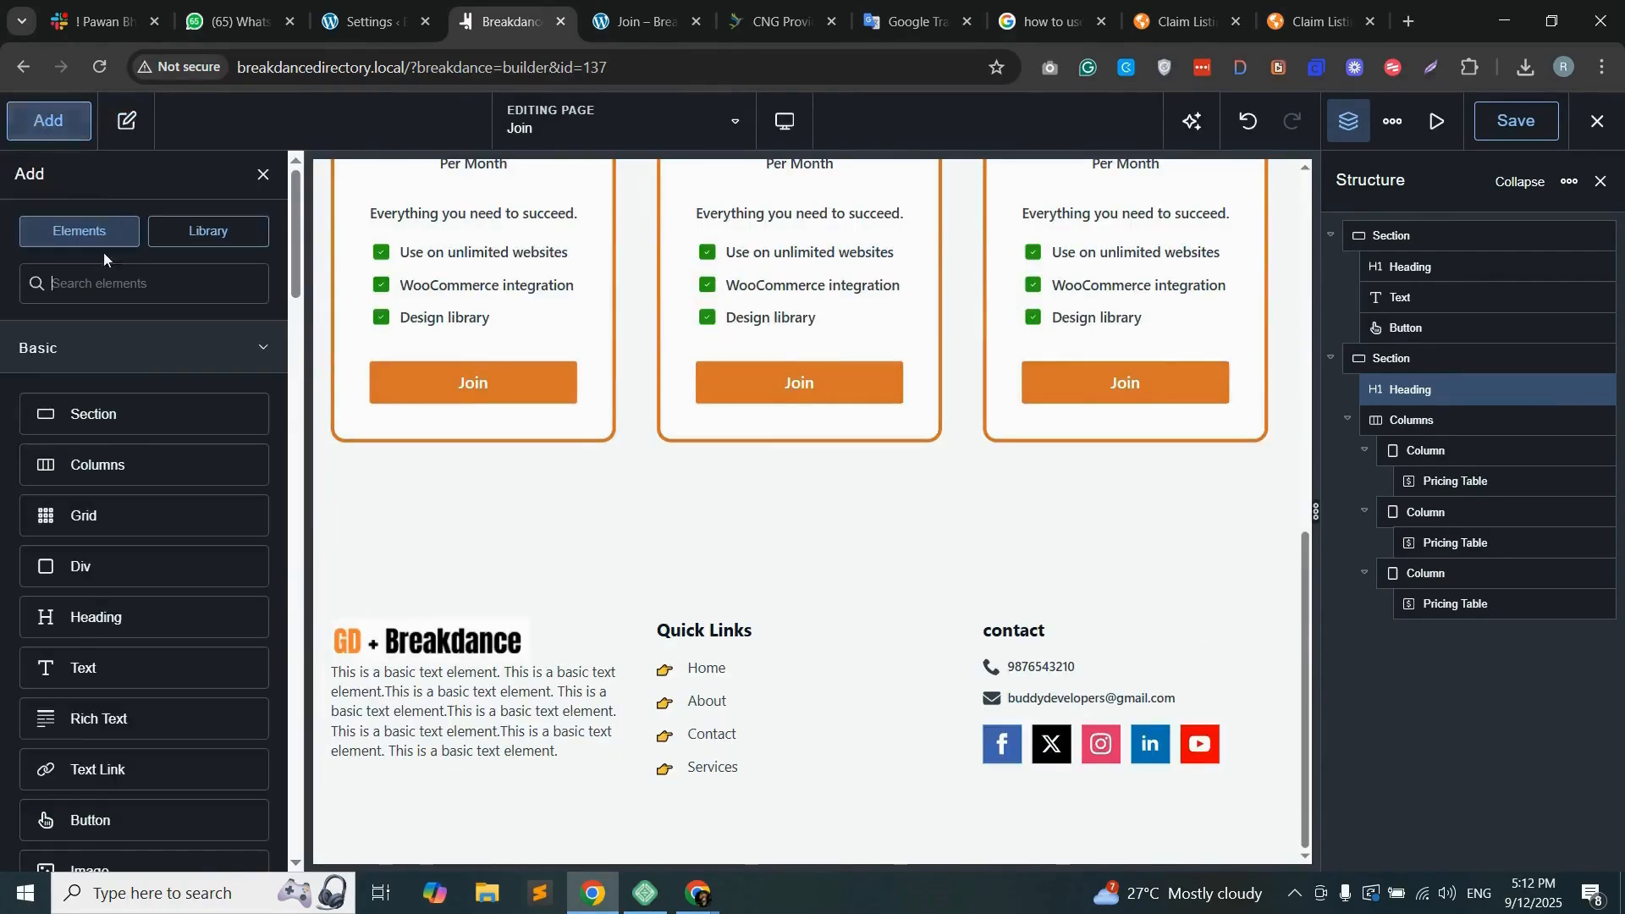
left_click_drag(111, 410, 827, 486)
scroll(827, 479, "up", 5)
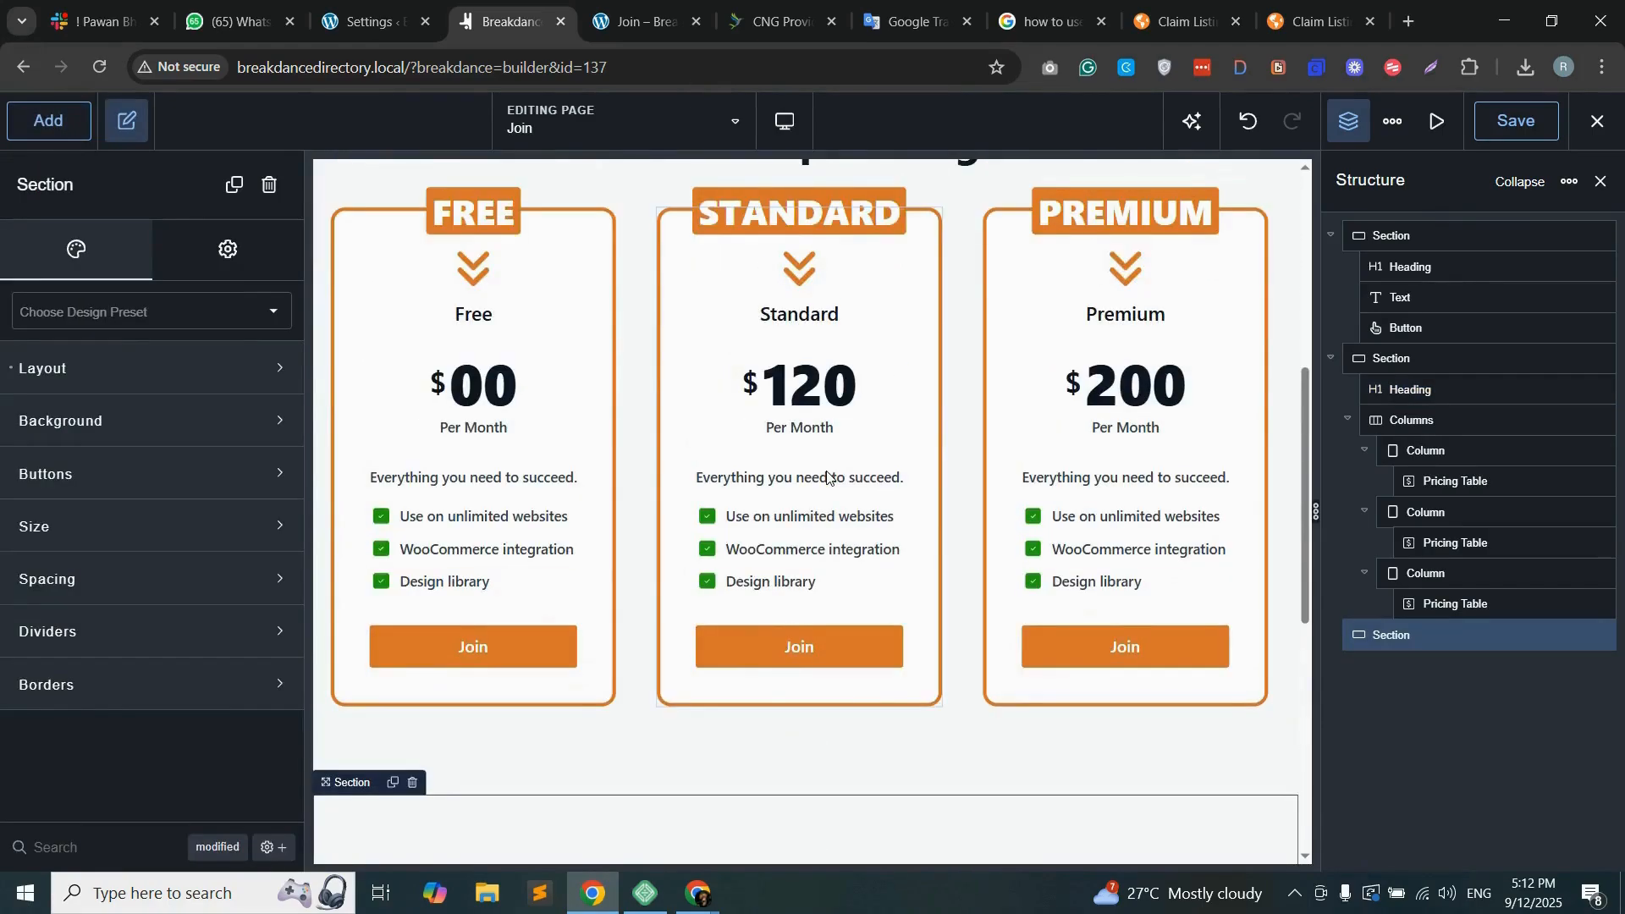
scroll(827, 475, "down", 5)
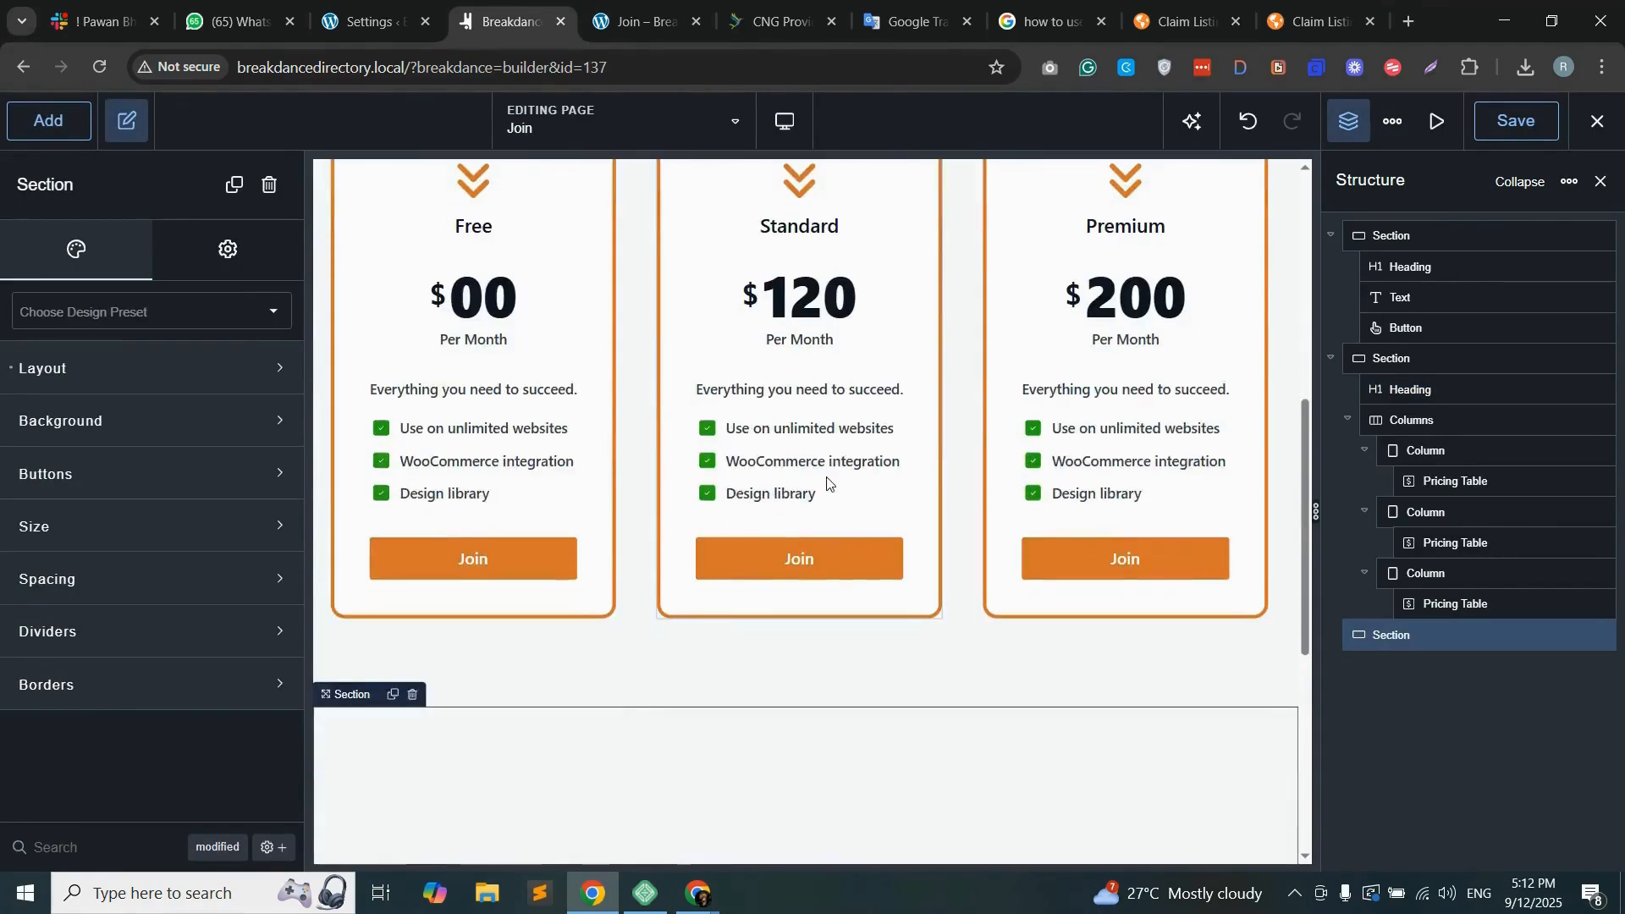
left_click(809, 619)
left_click_drag(101, 464, 406, 571)
left_click(632, 668)
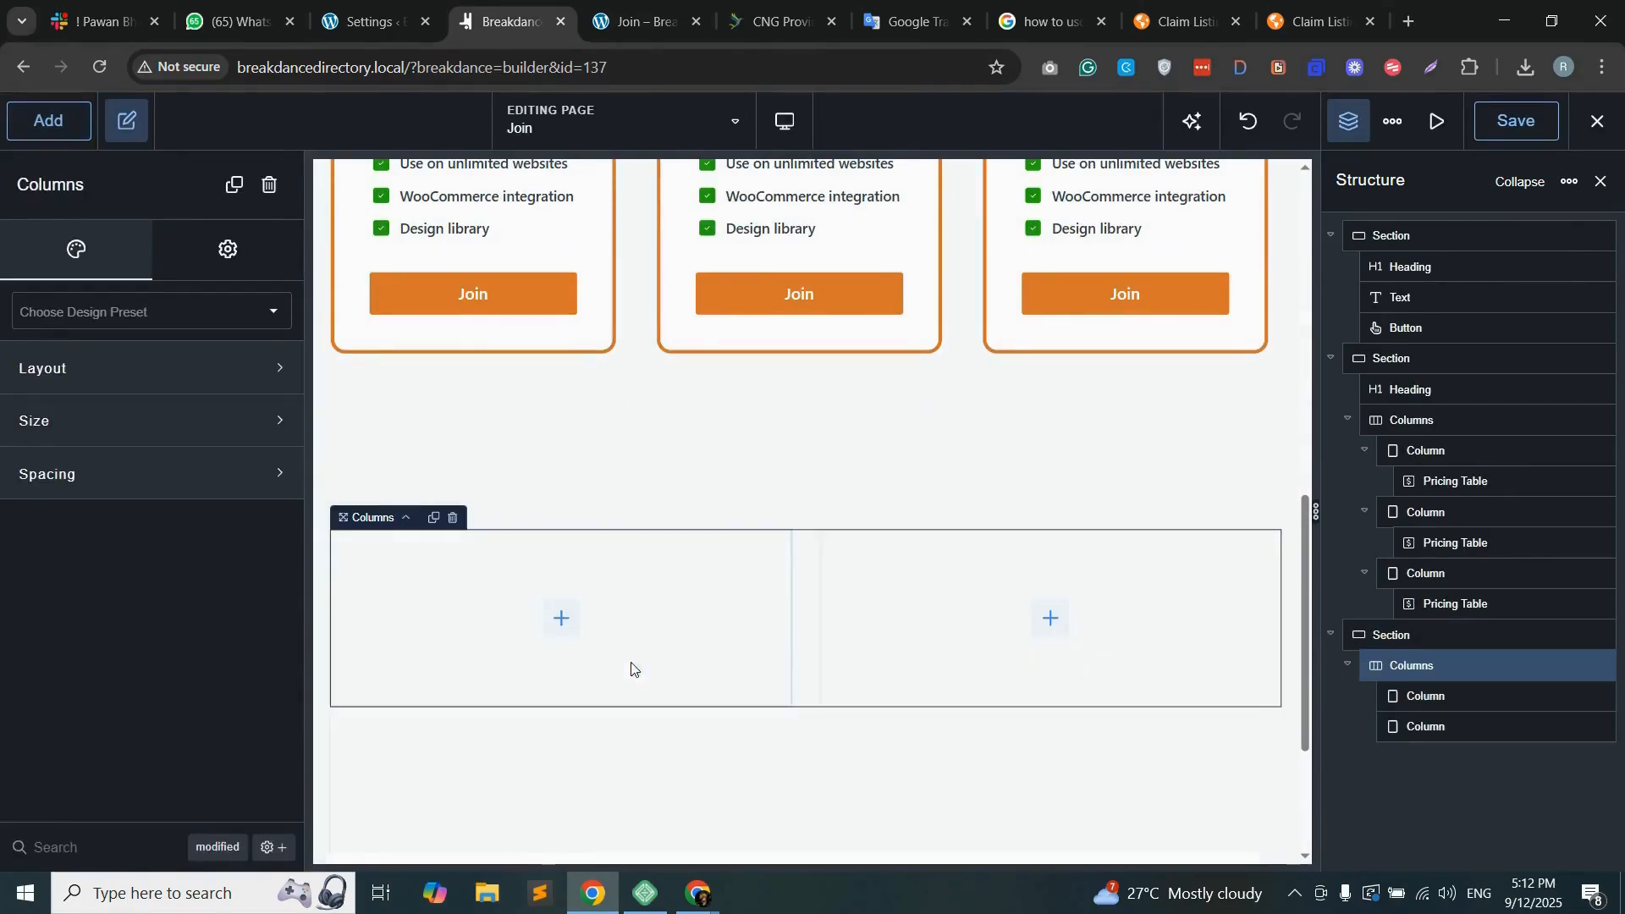
Step: Add an Image element to the first column of the new section and choose the indoor pool terrace photo from the media library
left_click(560, 618)
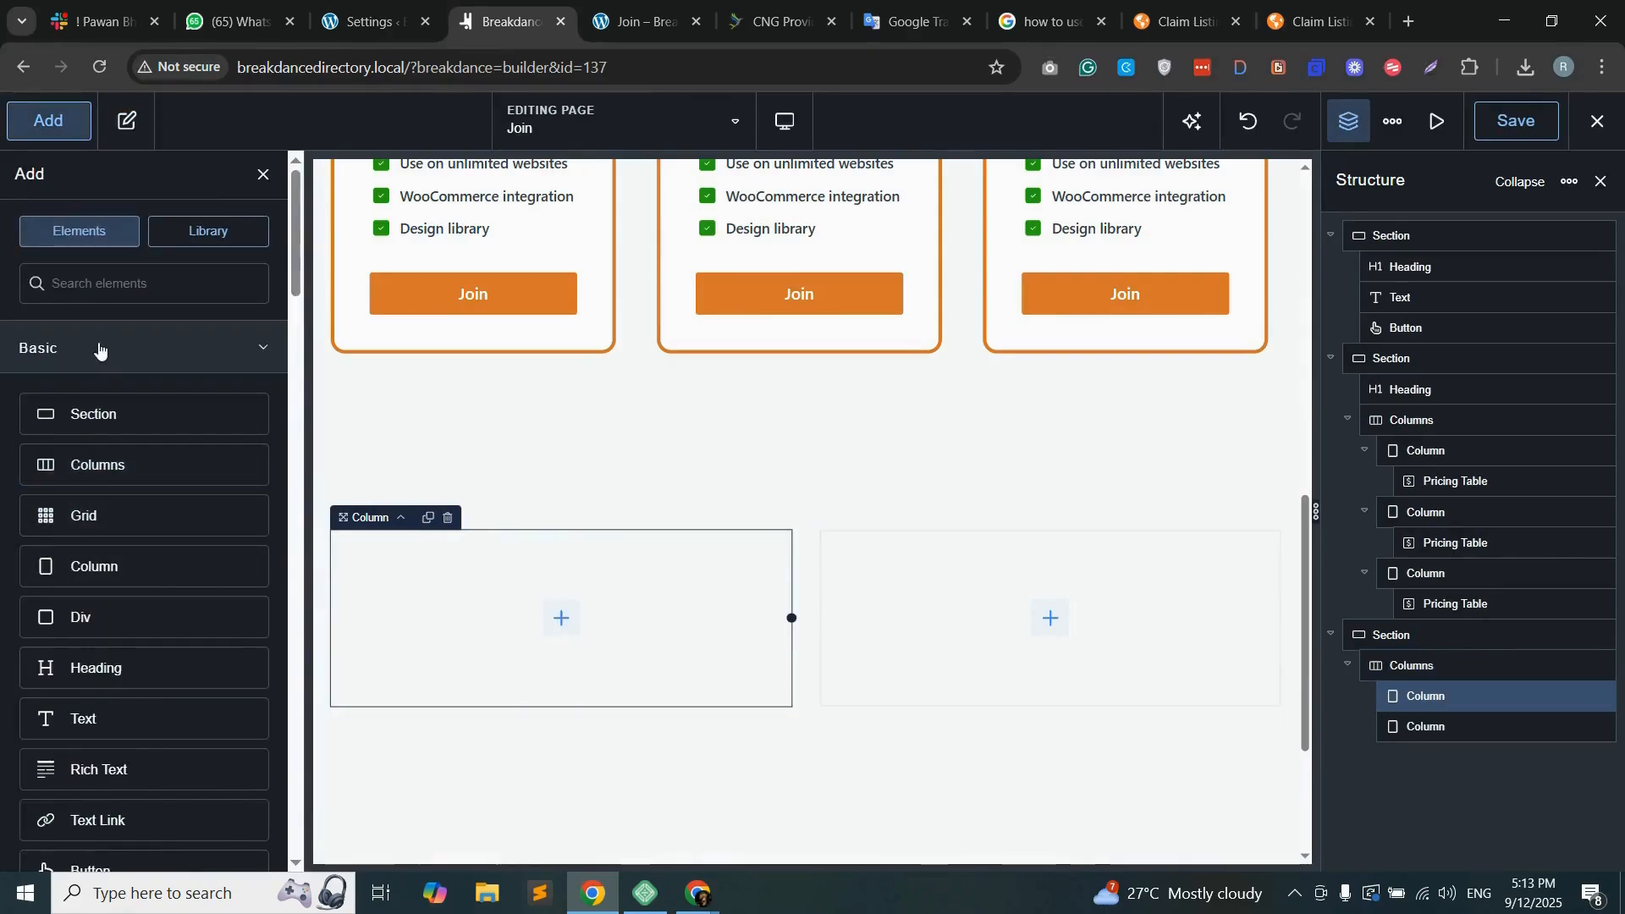
type("image")
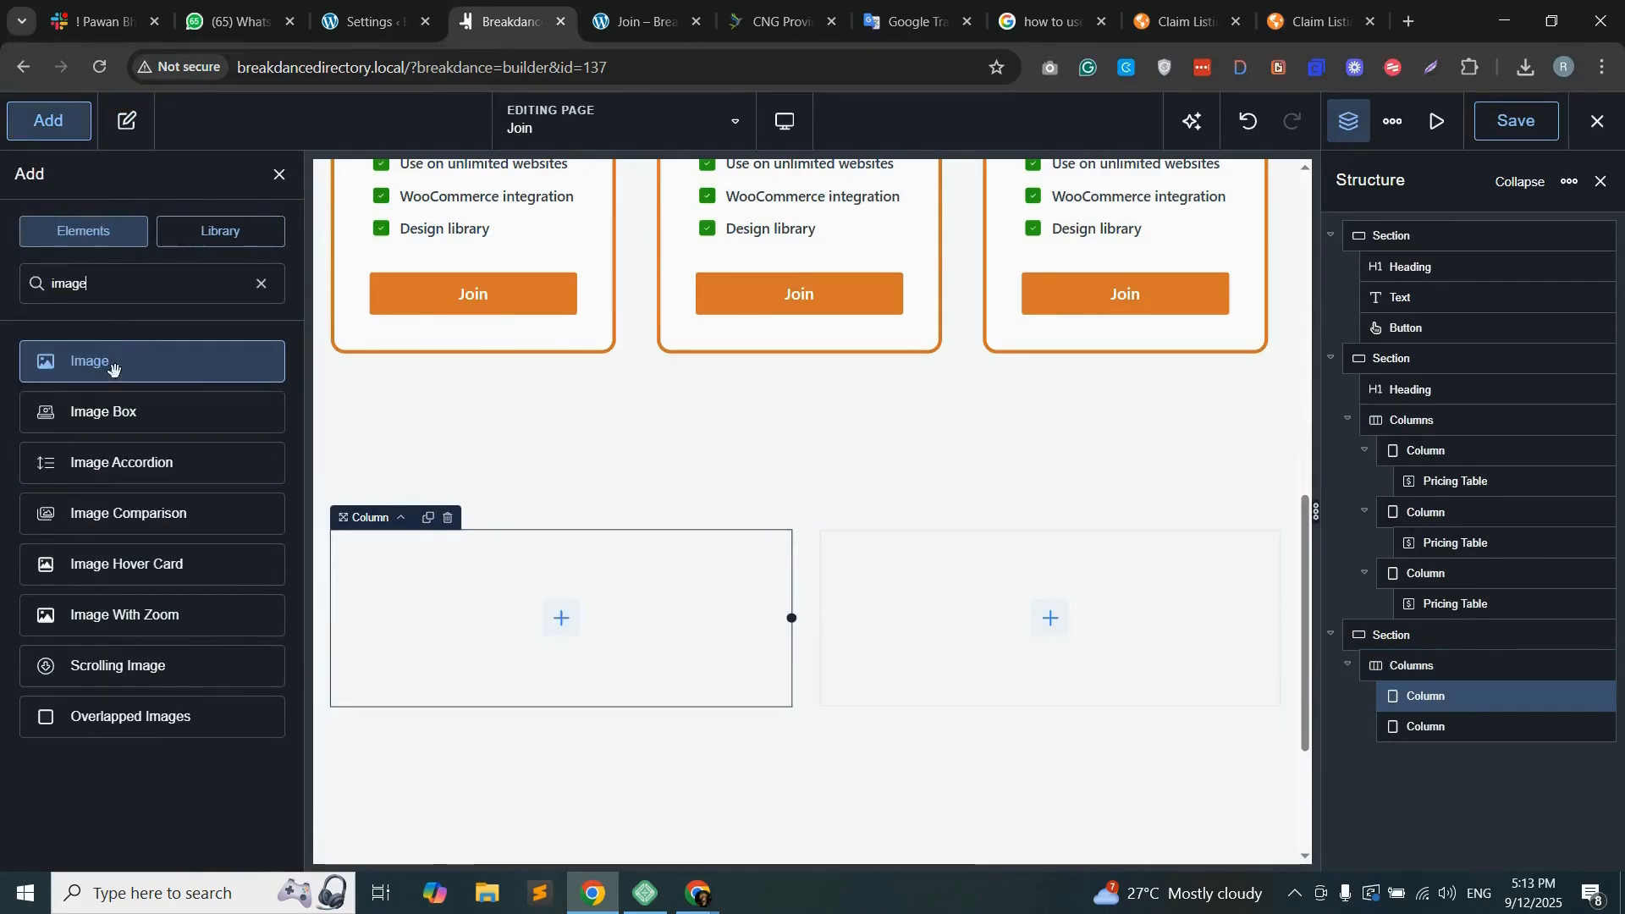
left_click_drag(109, 373, 643, 643)
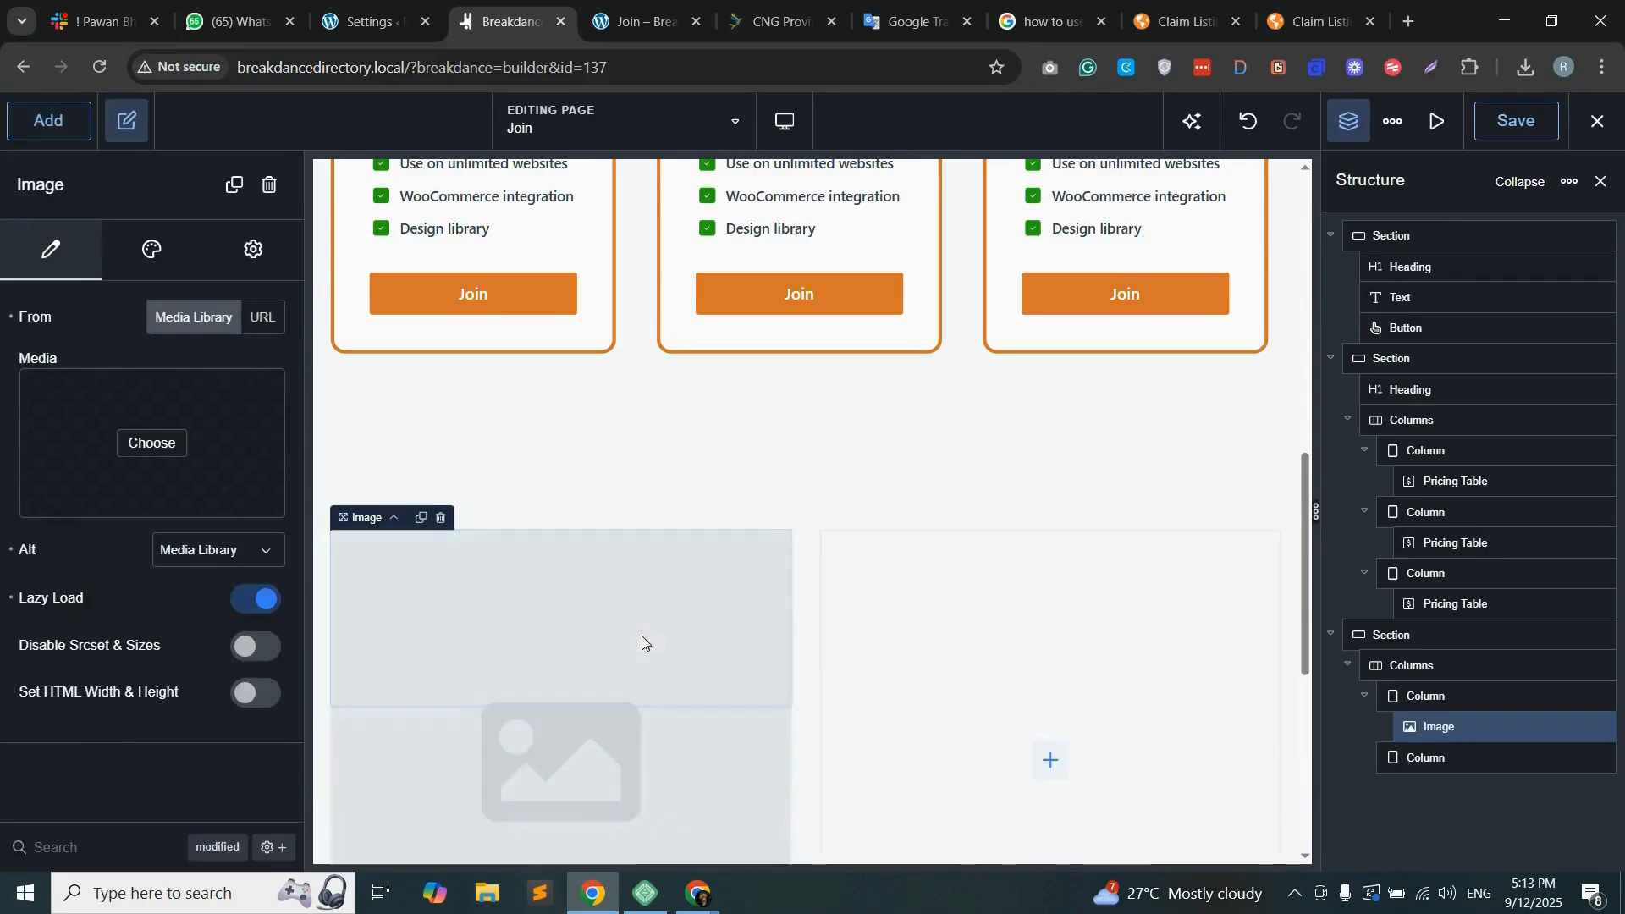
left_click(139, 441)
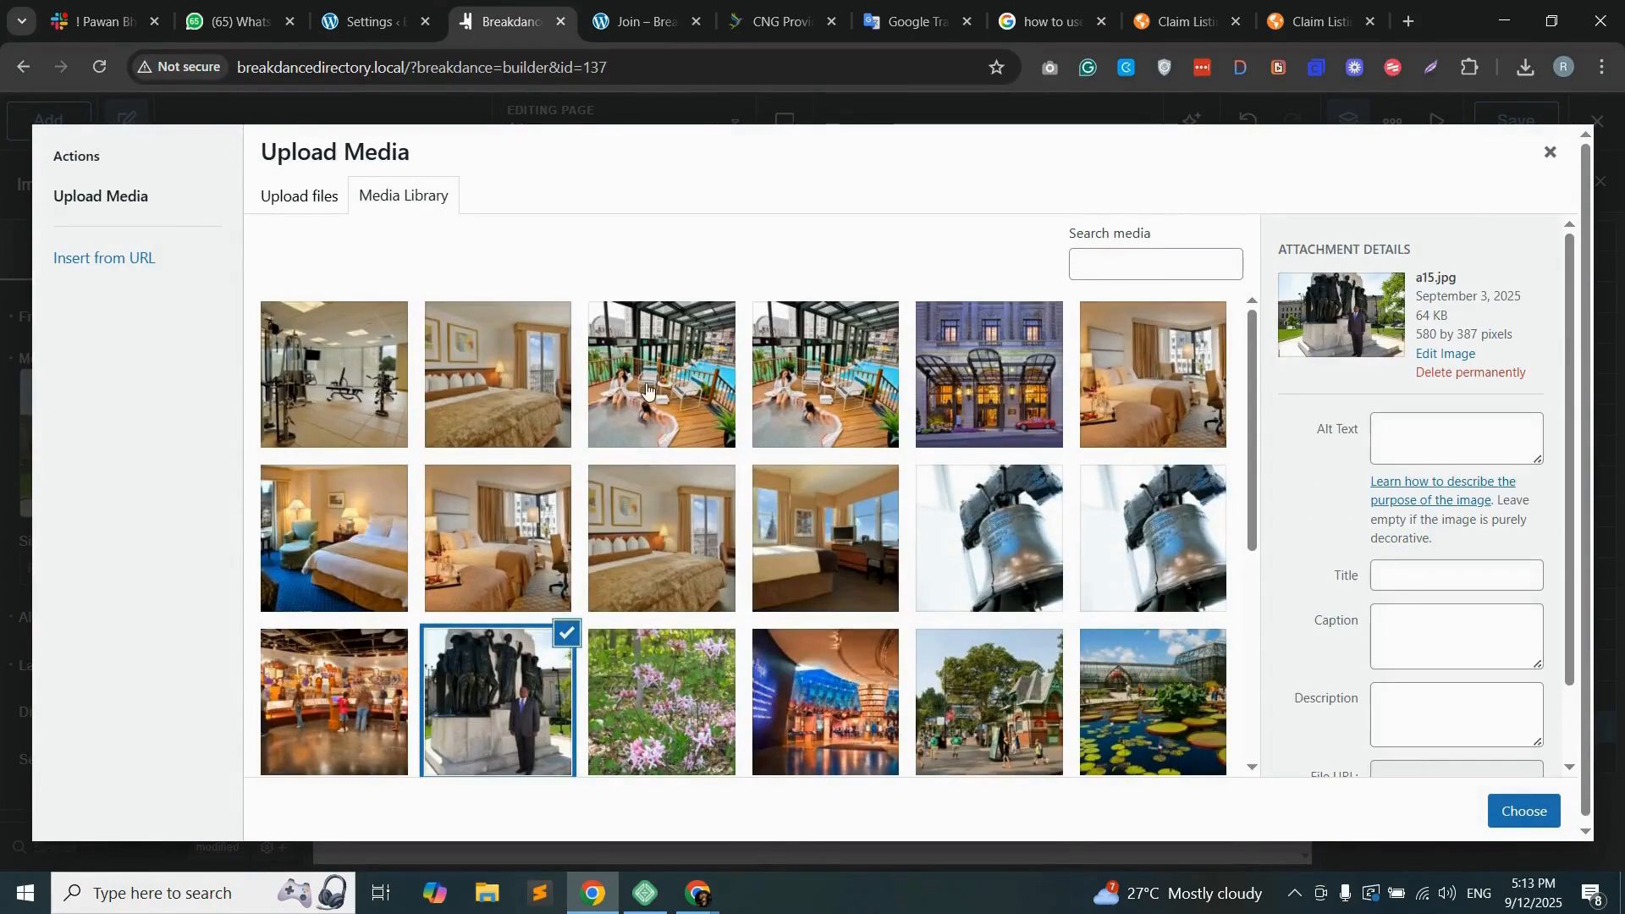
left_click(612, 396)
left_click(1523, 811)
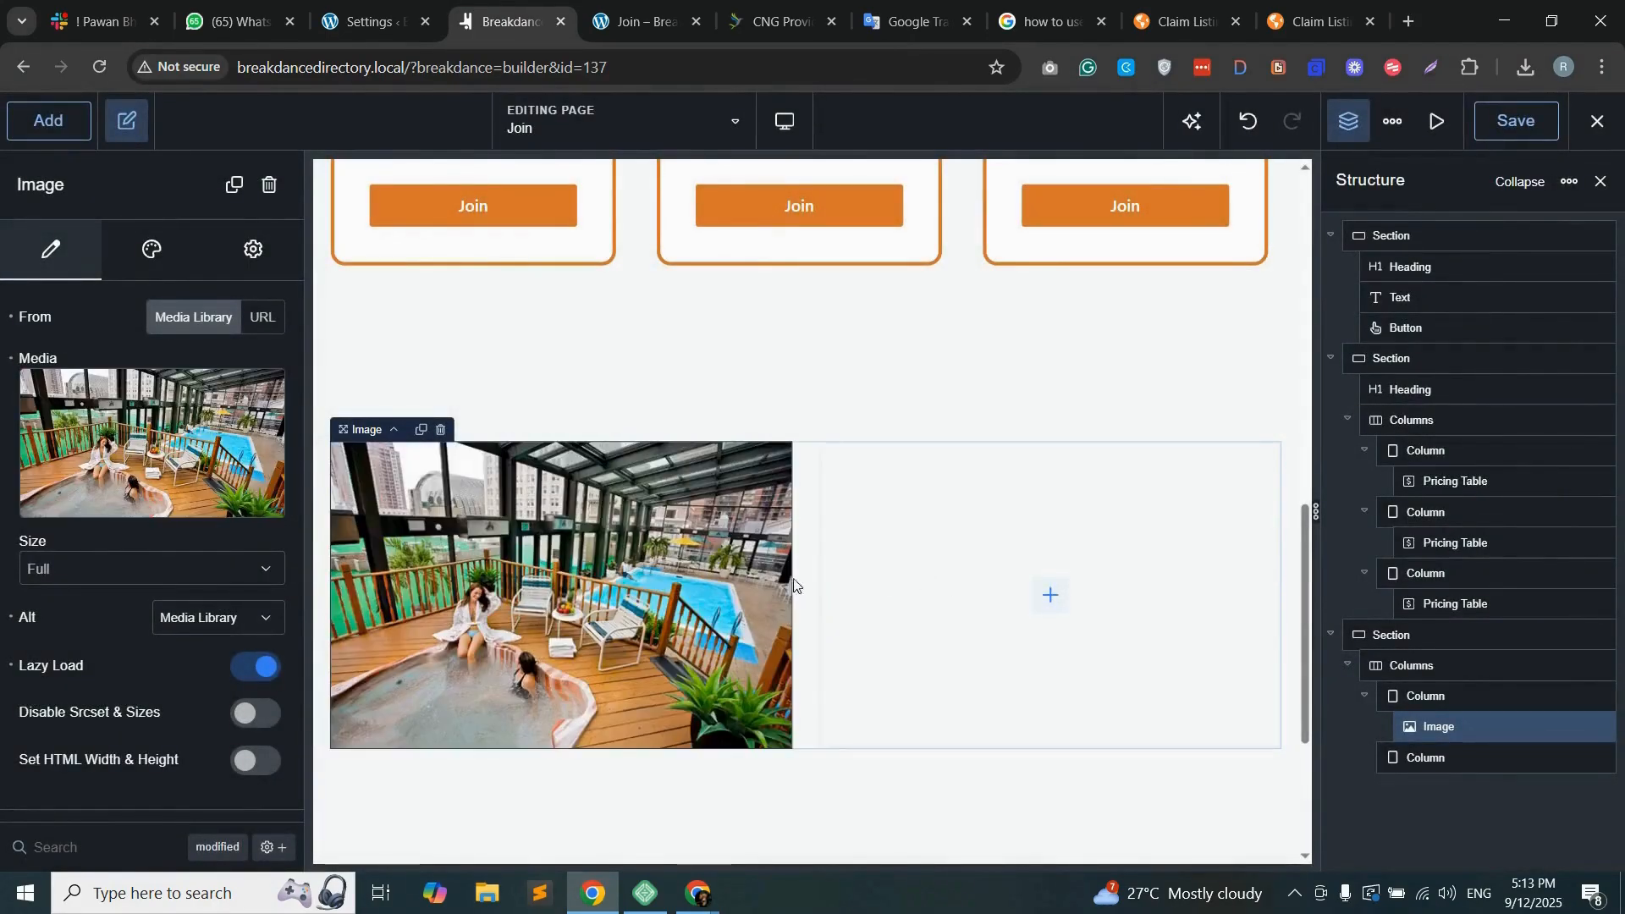
Step: Add a heading to the second column of the new section with the text "Add your Listing"
left_click(1051, 603)
left_click(1051, 600)
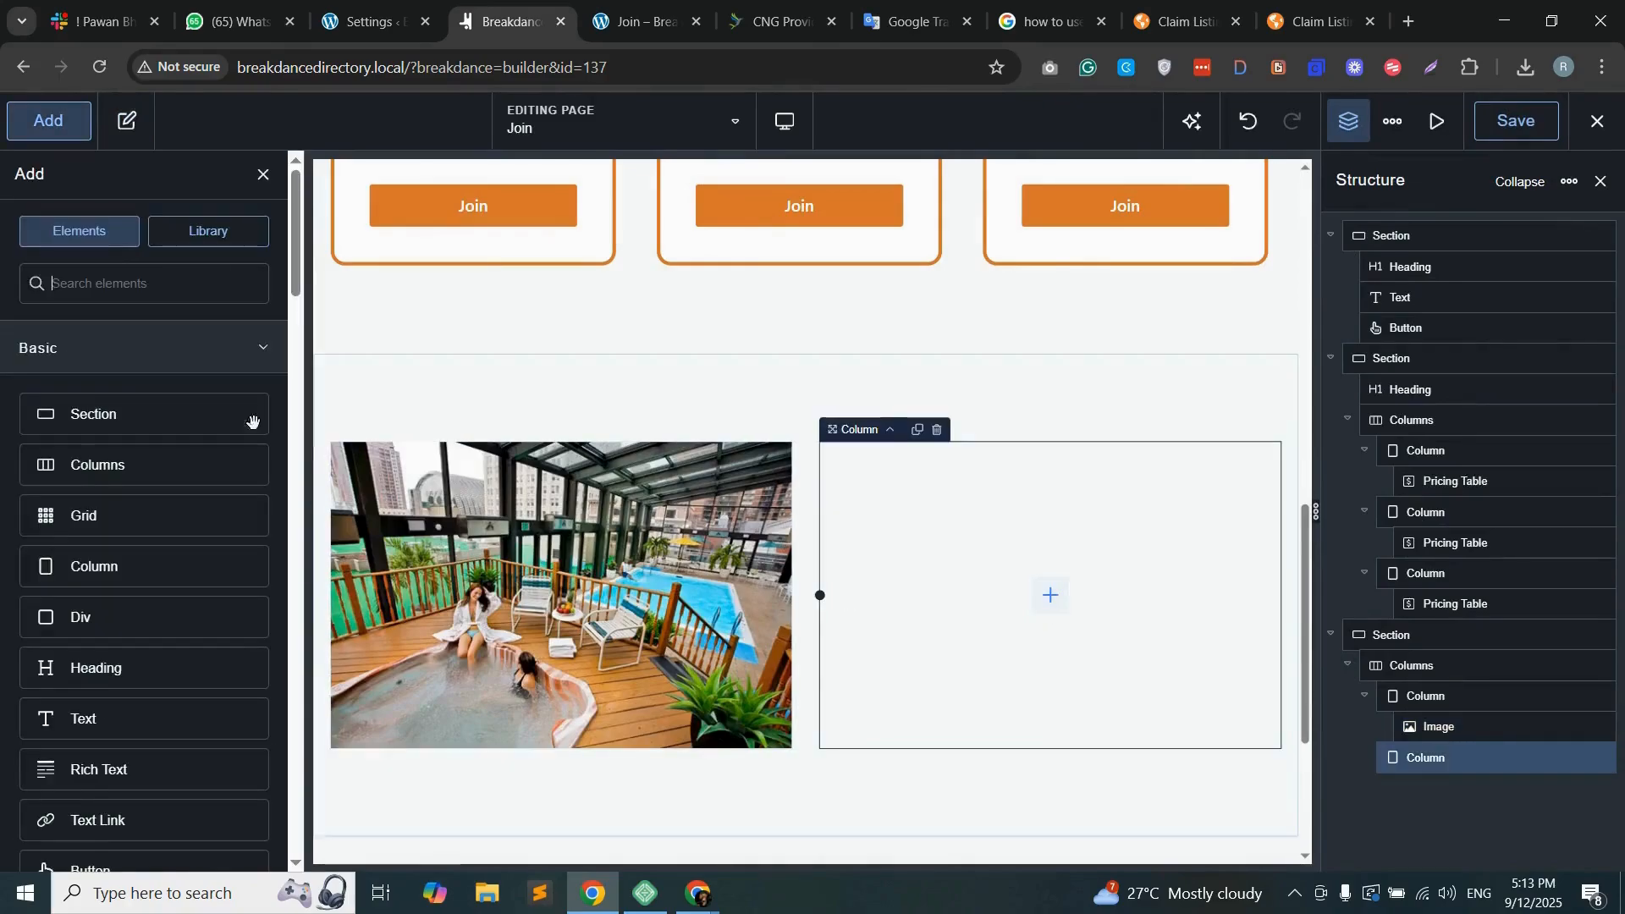
left_click_drag(119, 668, 1007, 579)
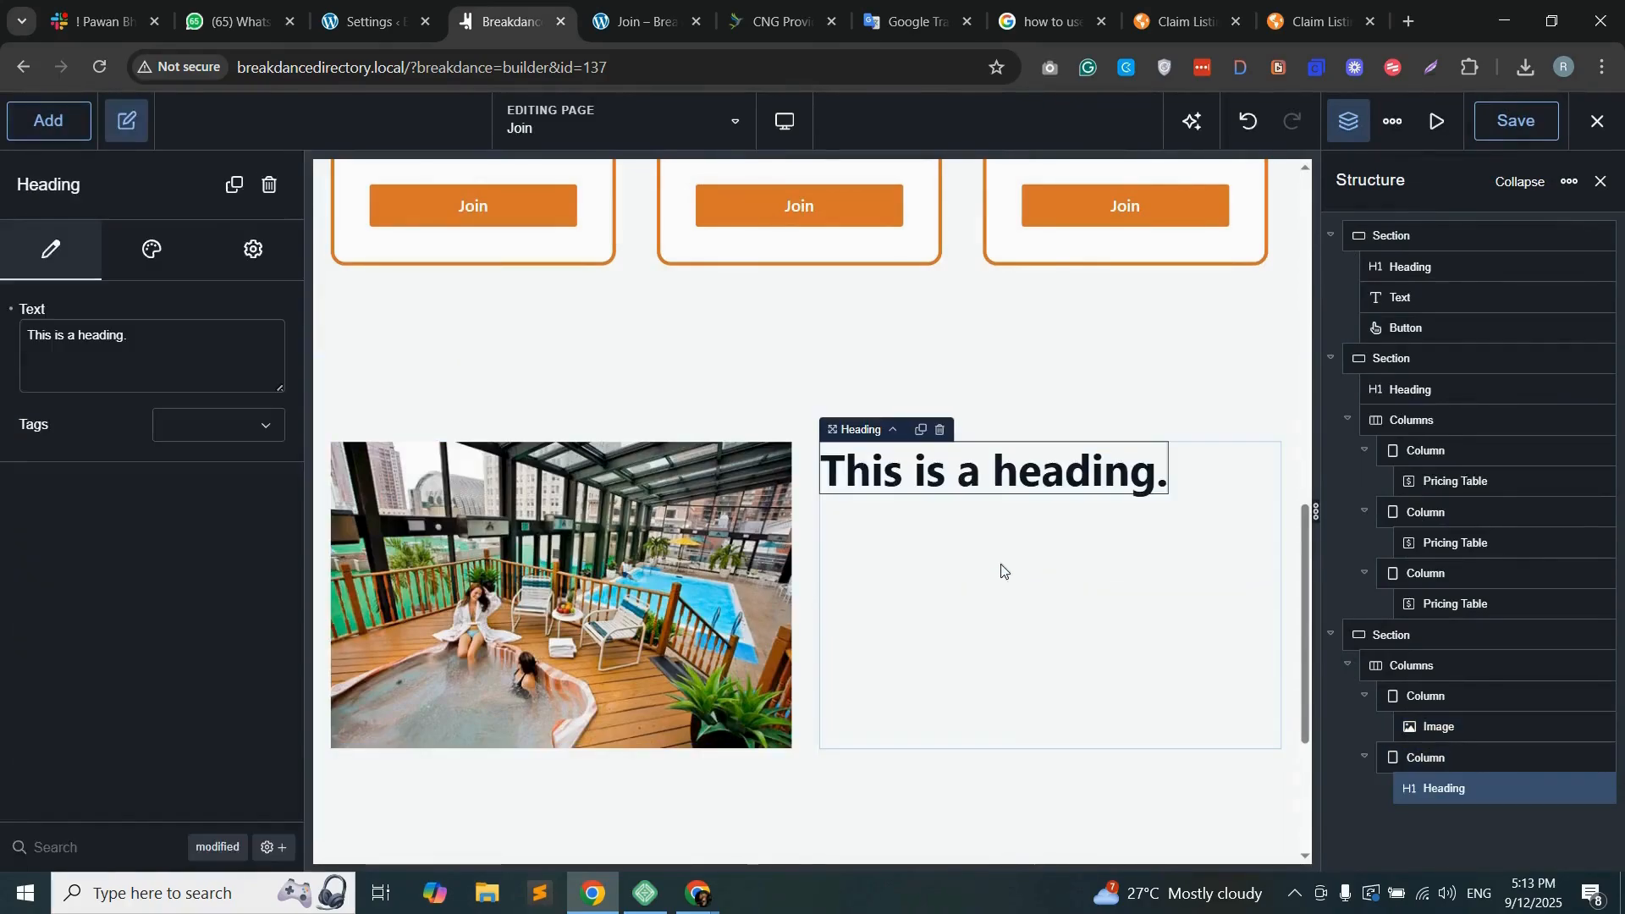
double_click(102, 334)
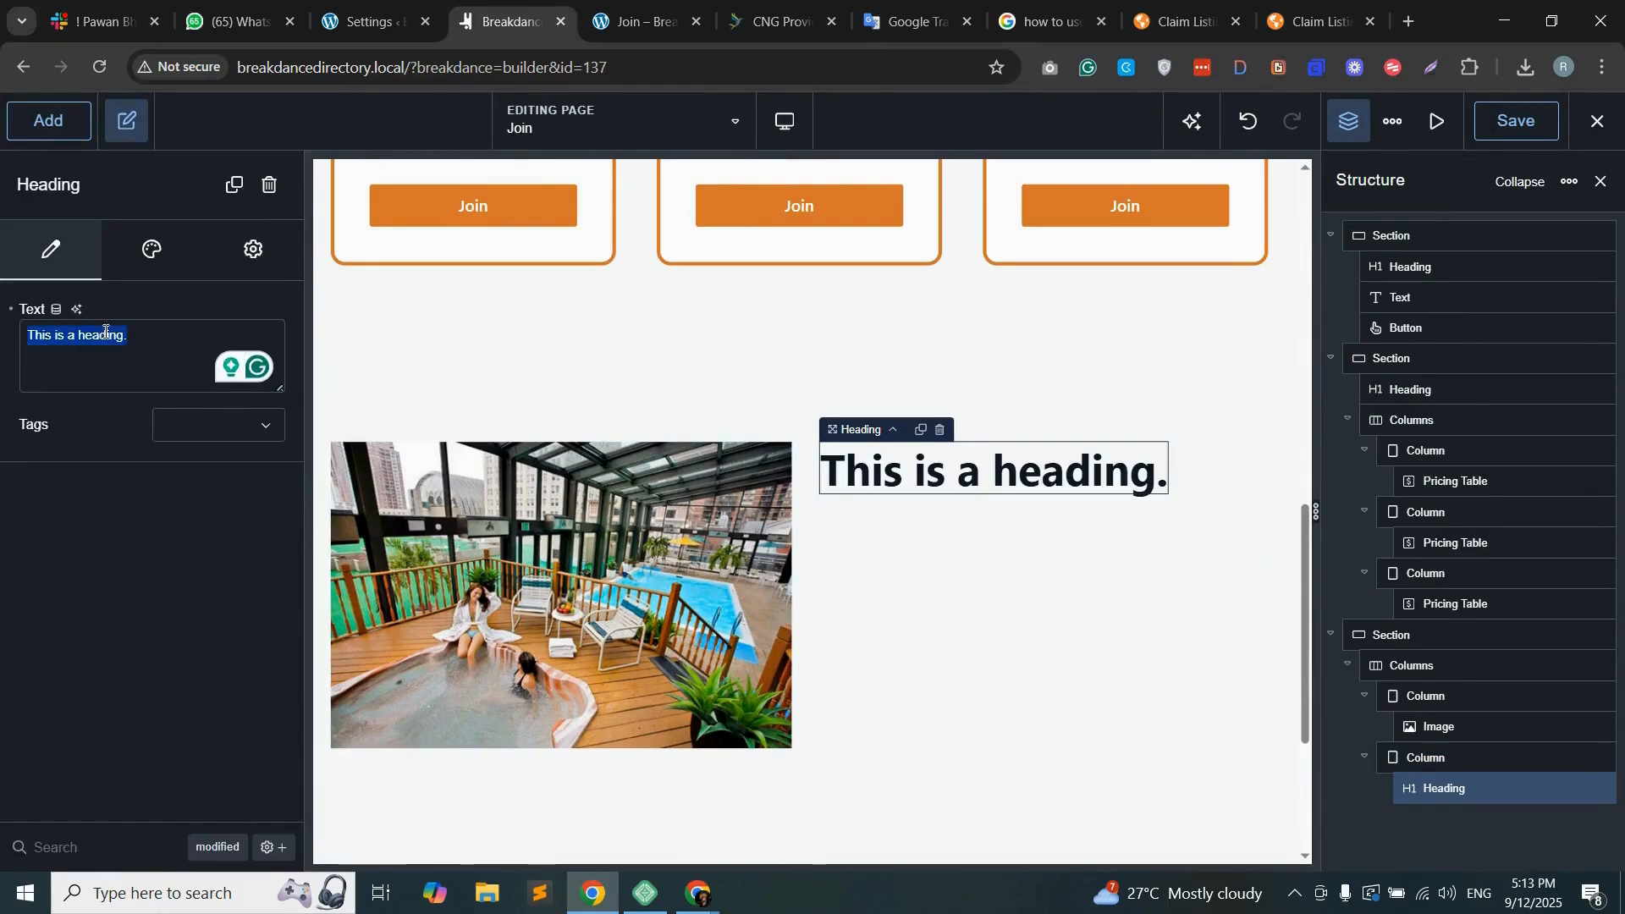
type("Add your Listing")
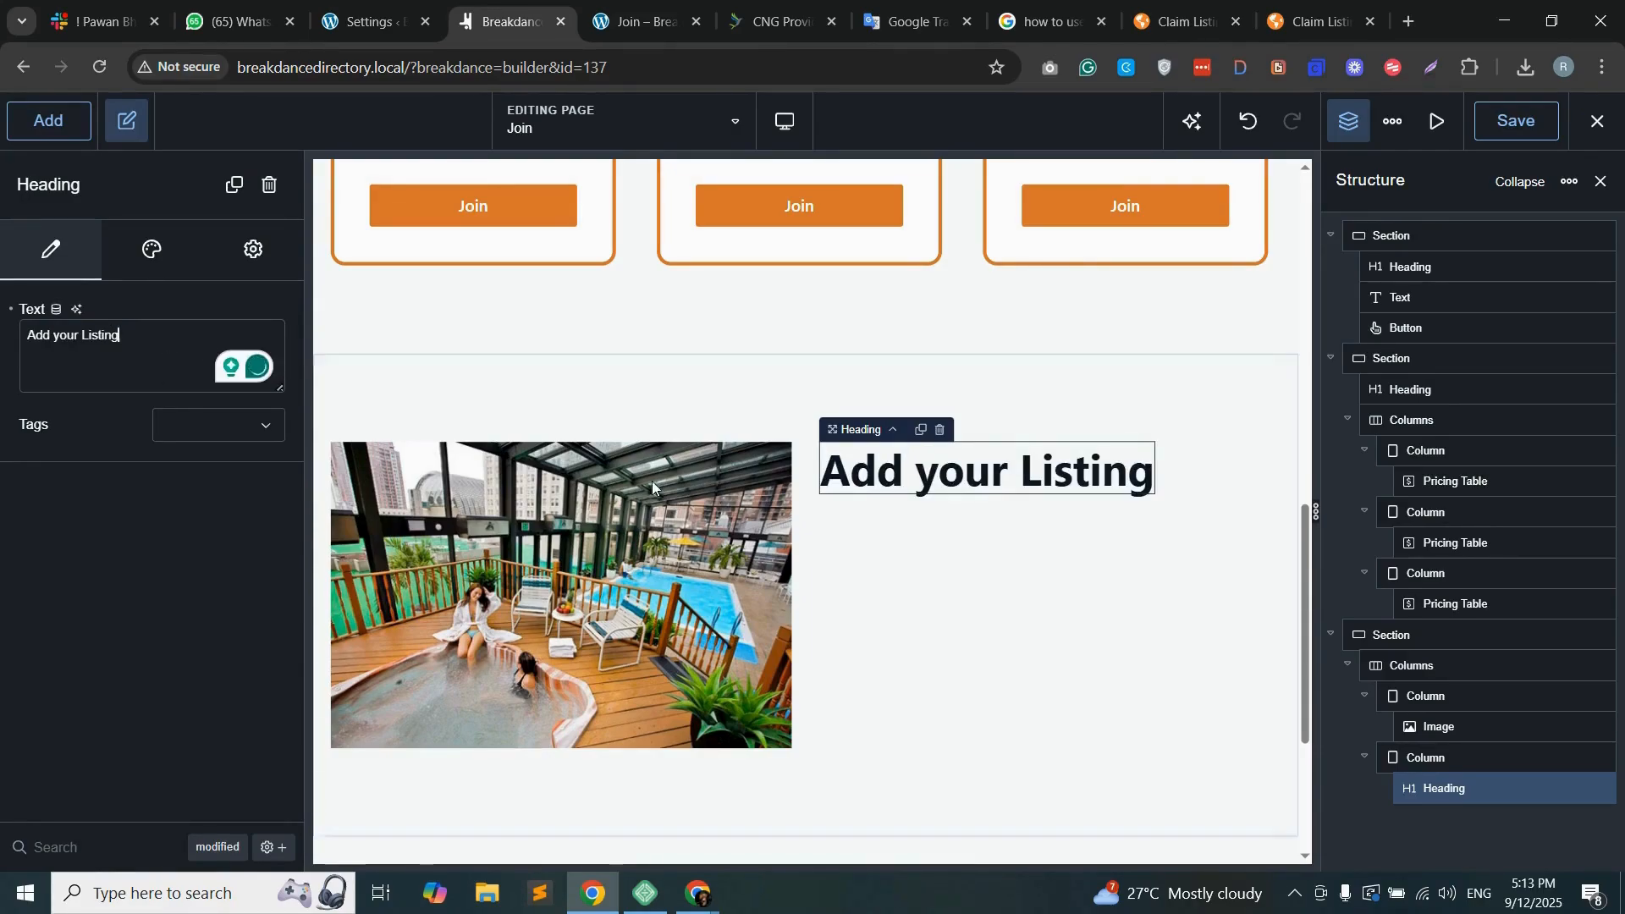
Step: Add a Text element below the "Add your Listing" heading and repeat its placeholder sentence to form a three-line paragraph
left_click(45, 123)
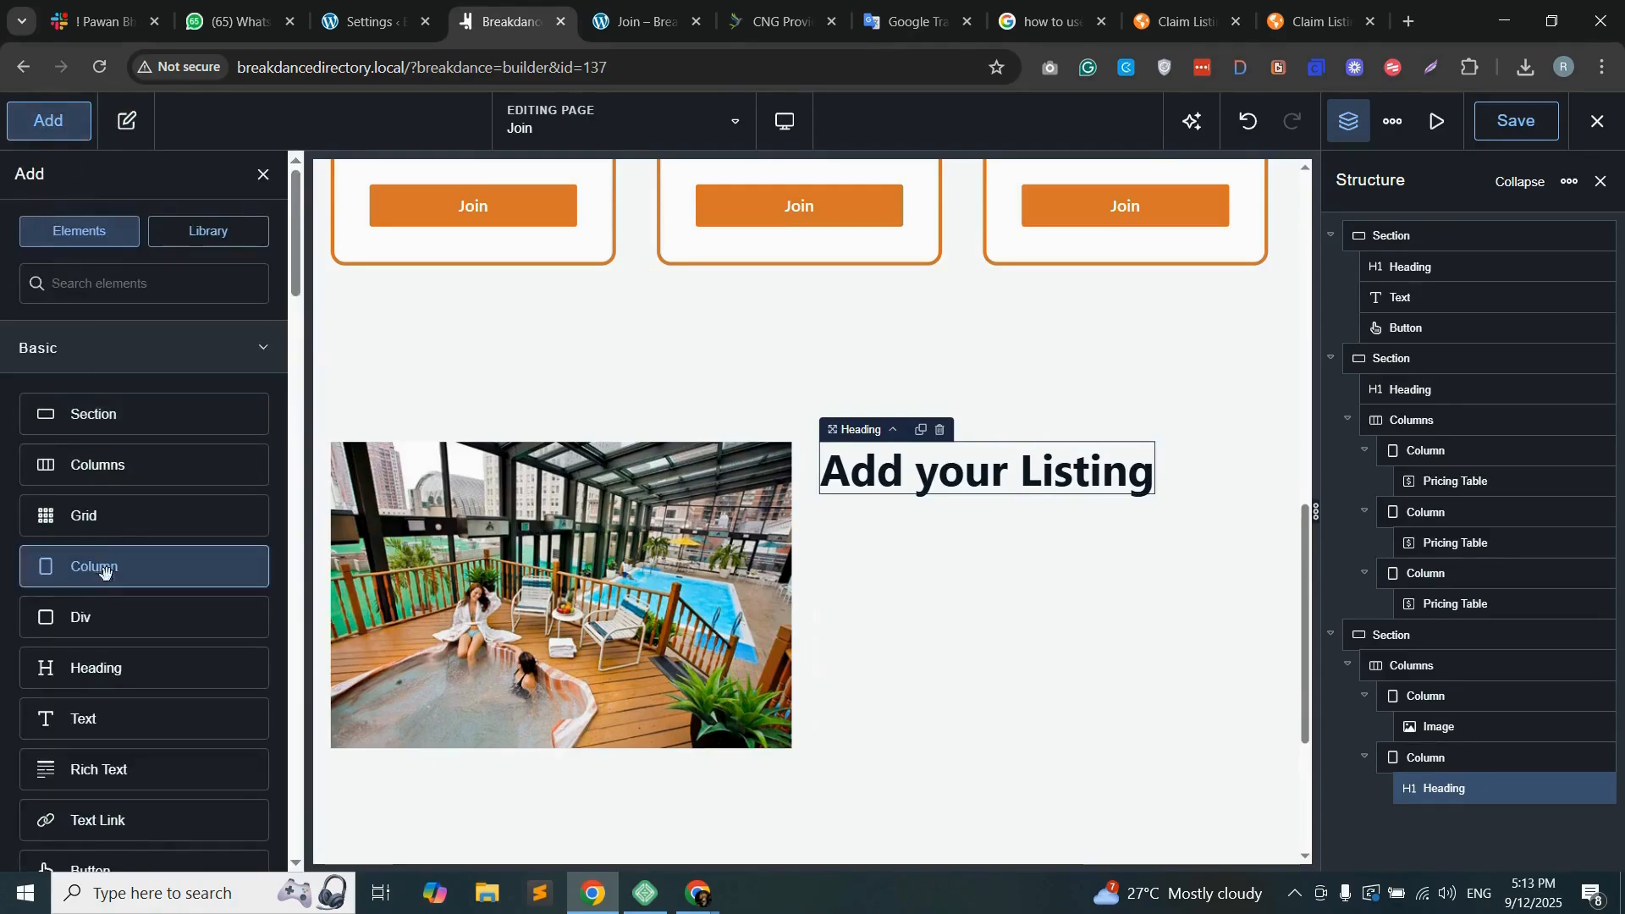
left_click(101, 720)
triple_click(160, 339)
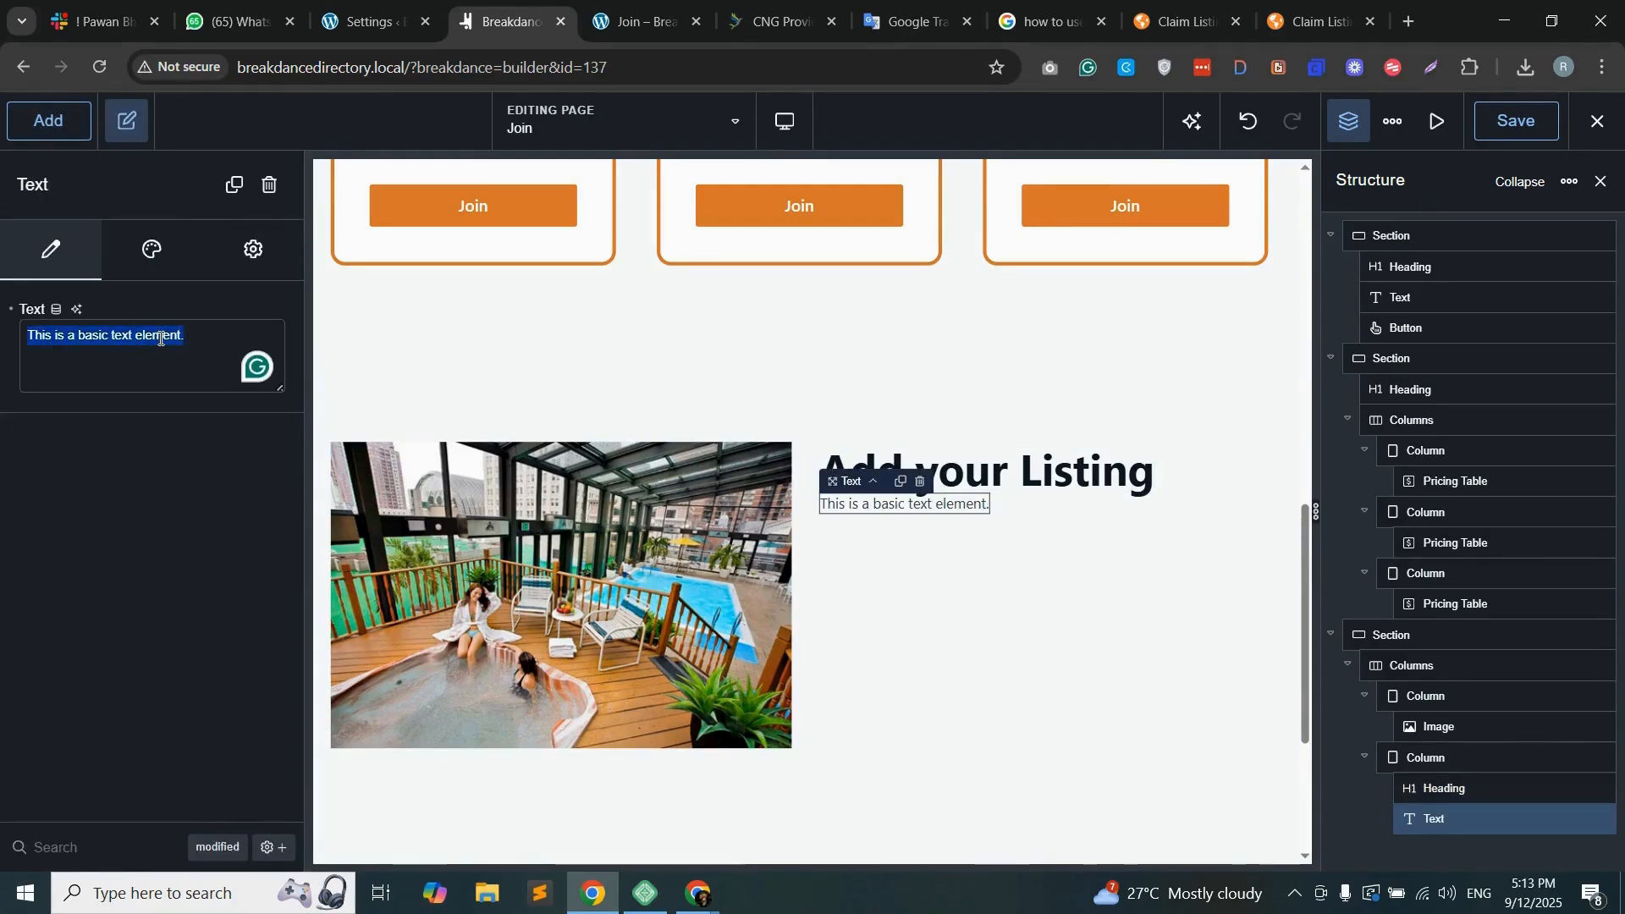
key("ctrl+c")
key("Right")
key("ctrl+v")
key("ctrl+v")
key("ctrl+v")
key("ctrl+v")
key("ctrl+v")
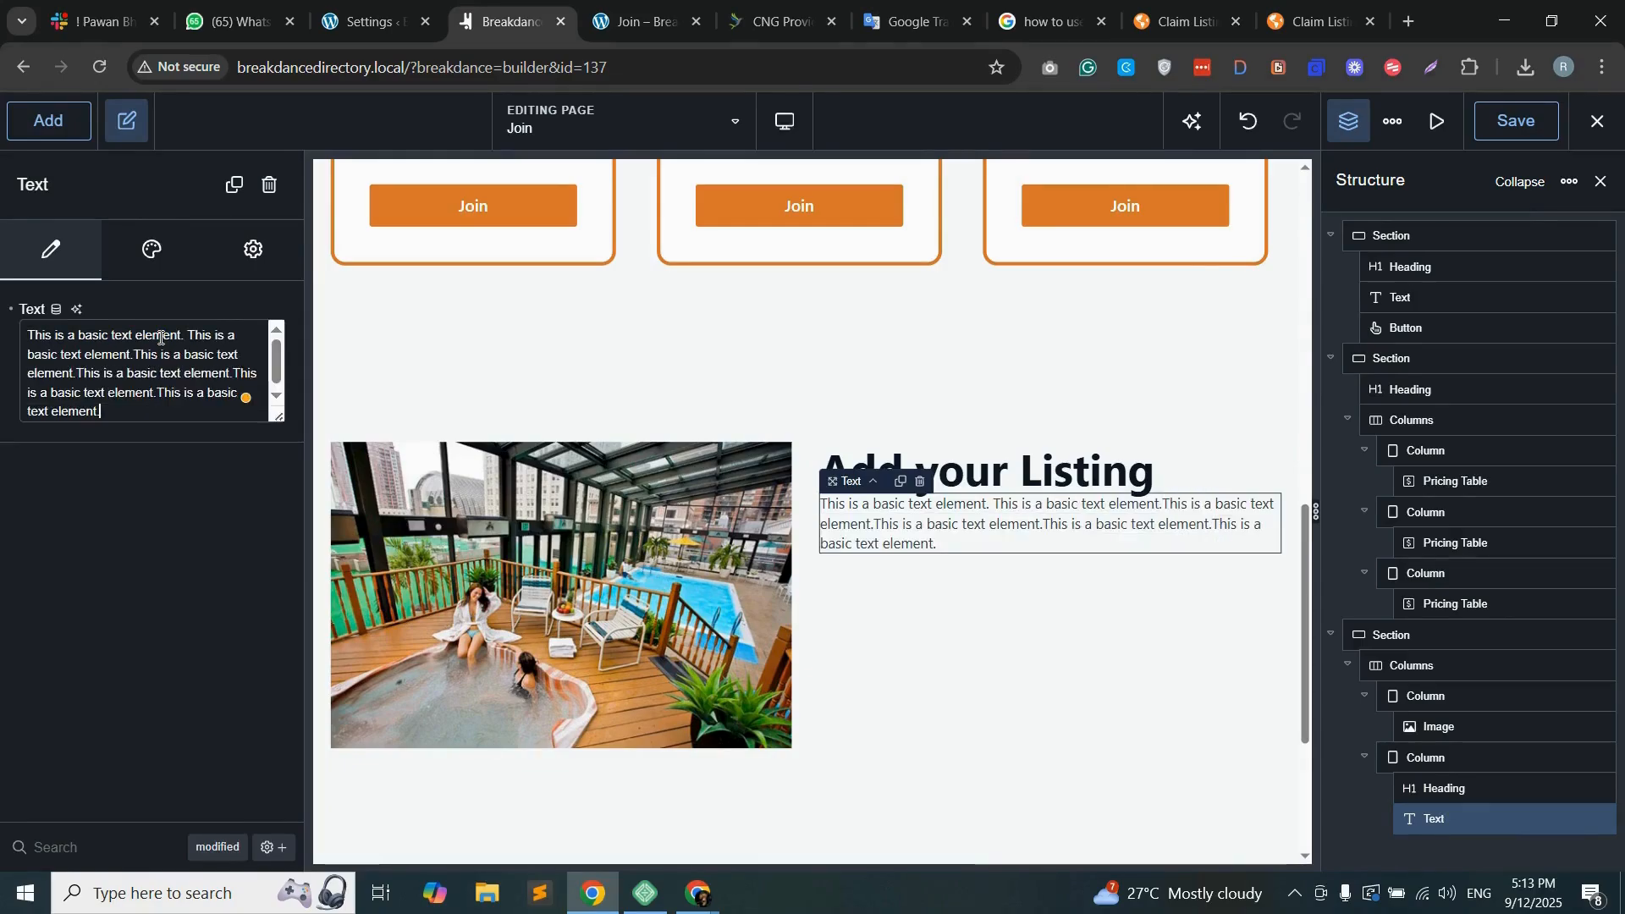
Step: Set the new paragraph's font size to 18 px and its top margin to 20 px
left_click(165, 259)
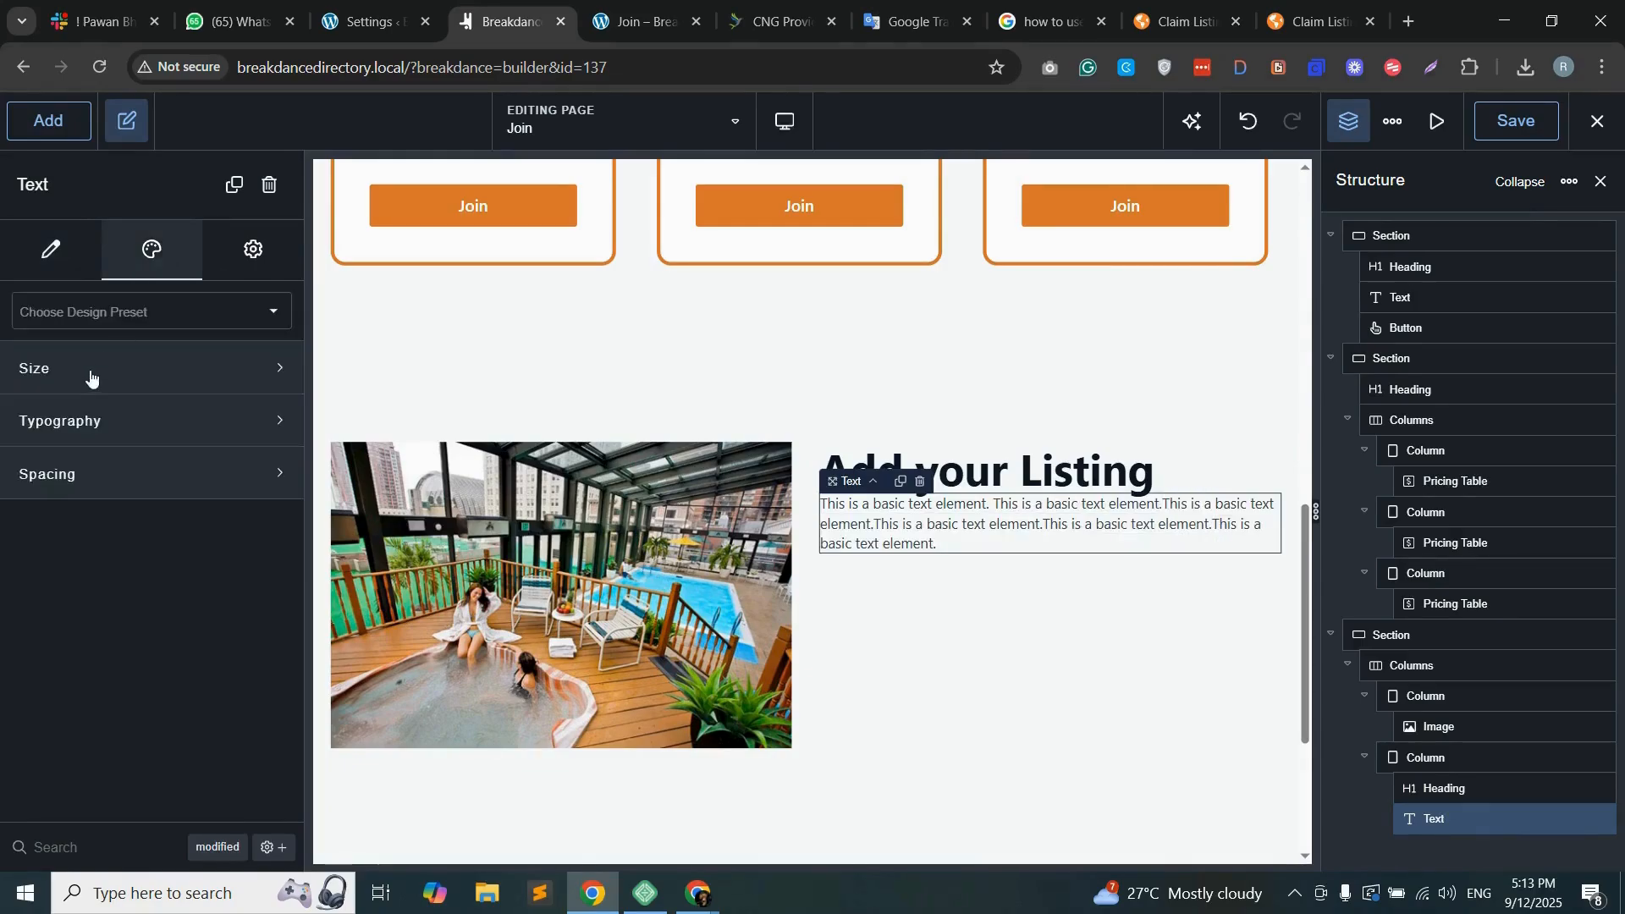
left_click(158, 371)
left_click(54, 135)
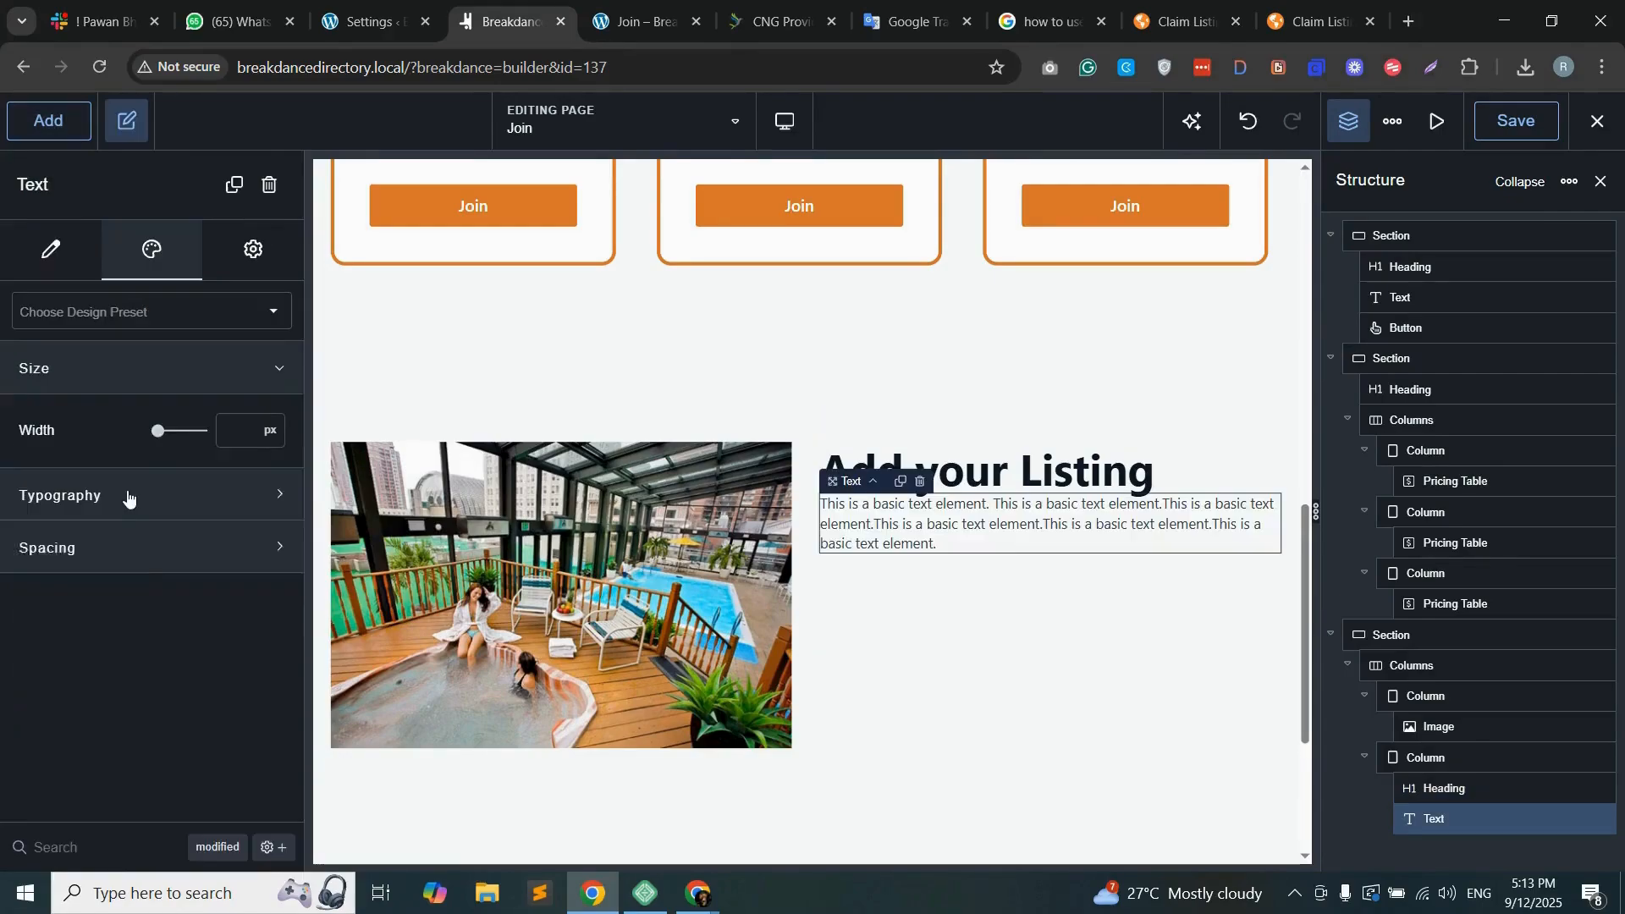
left_click(128, 498)
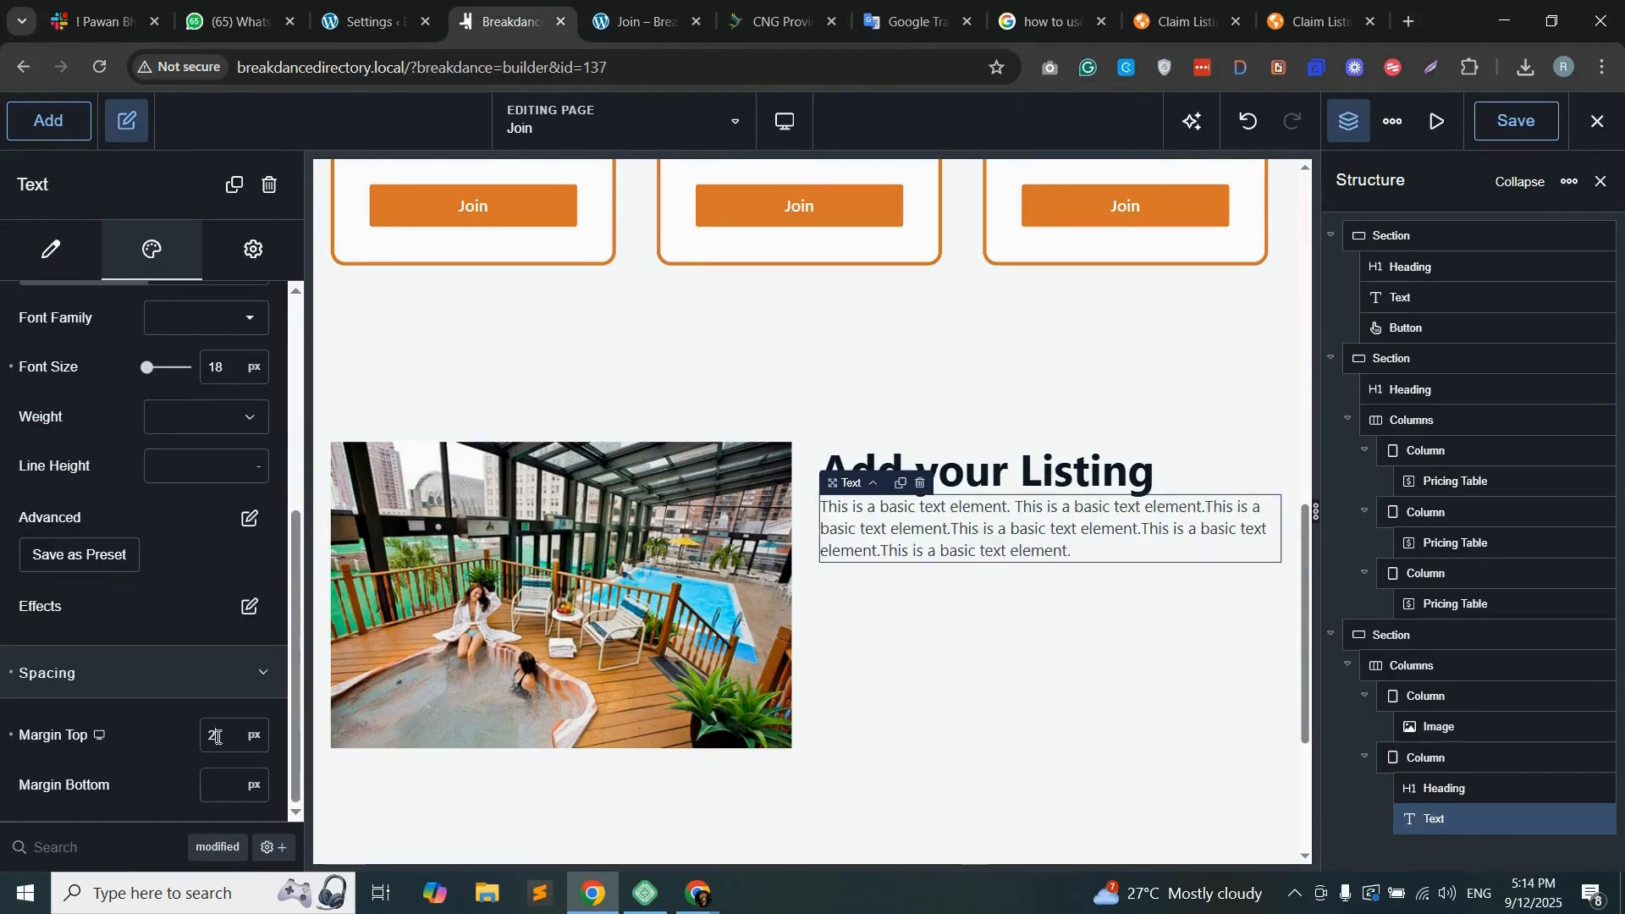
type("20")
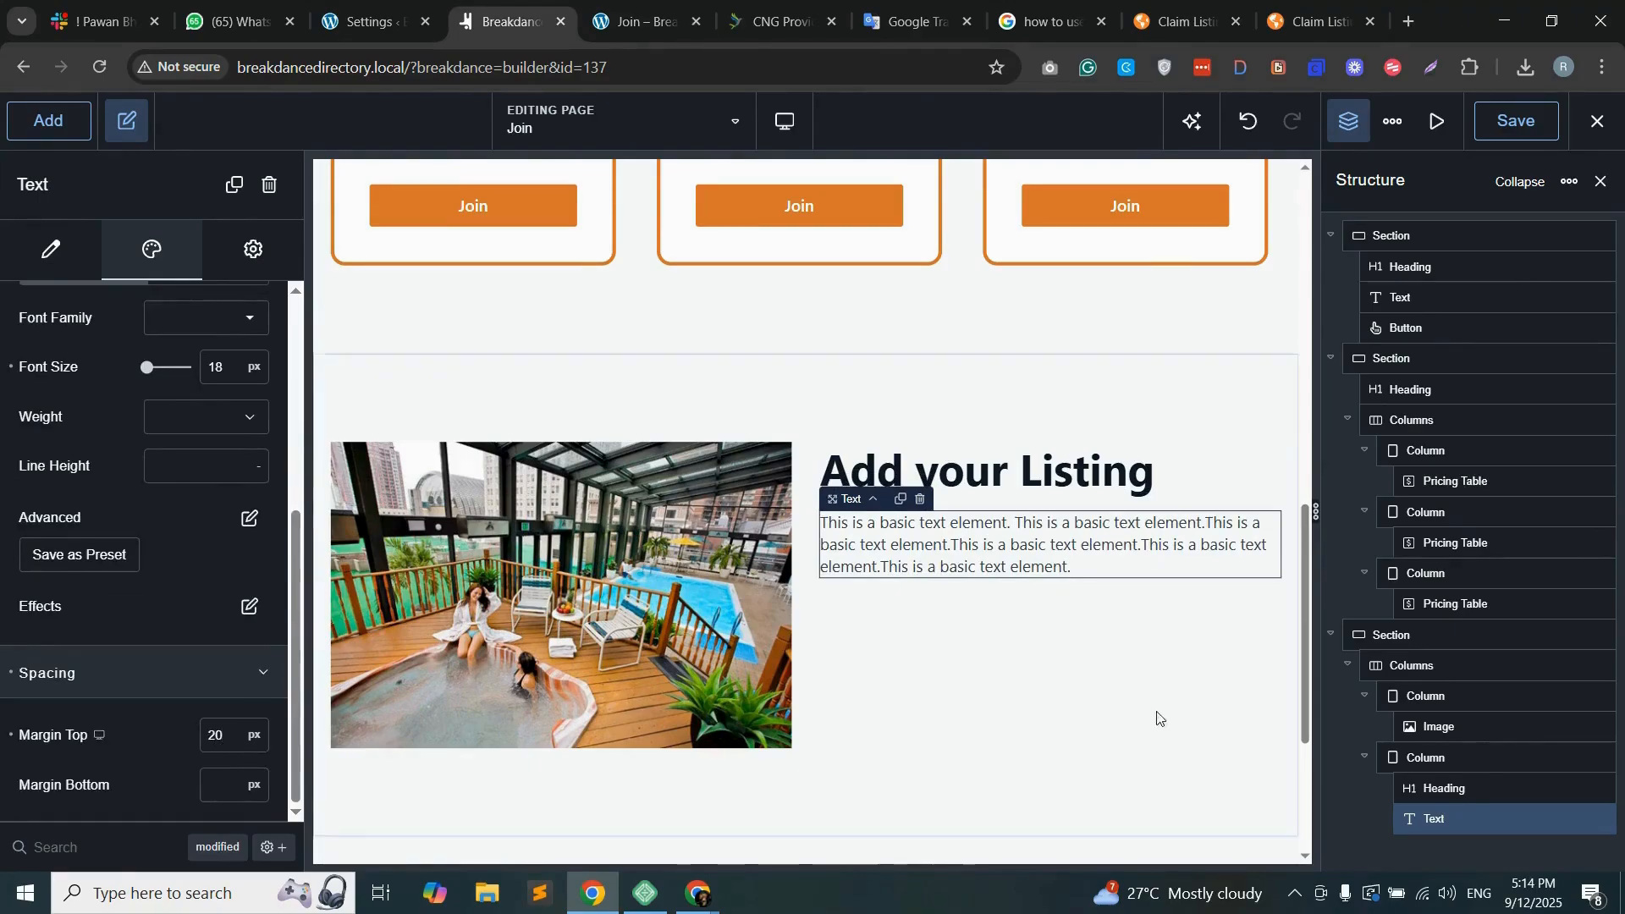
Step: Copy the hero's Join button and paste it below the paragraph in the "Add your Listing" column
left_click(1012, 637)
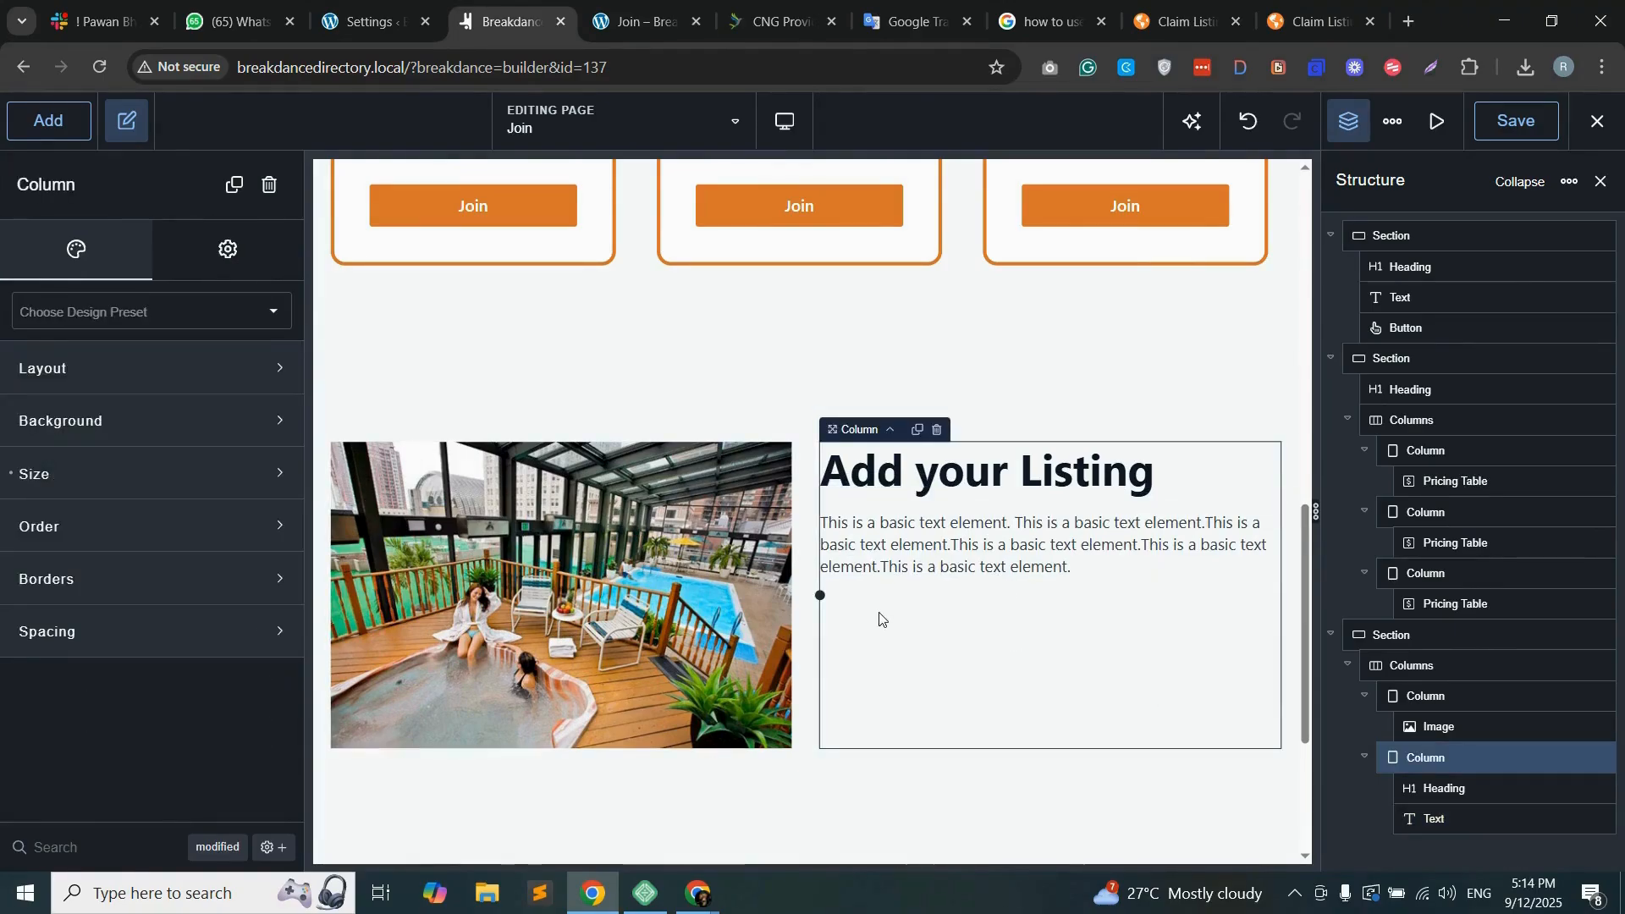
scroll(880, 619, "up", 10)
left_click(819, 333)
right_click(820, 333)
scroll(856, 340, "down", 10)
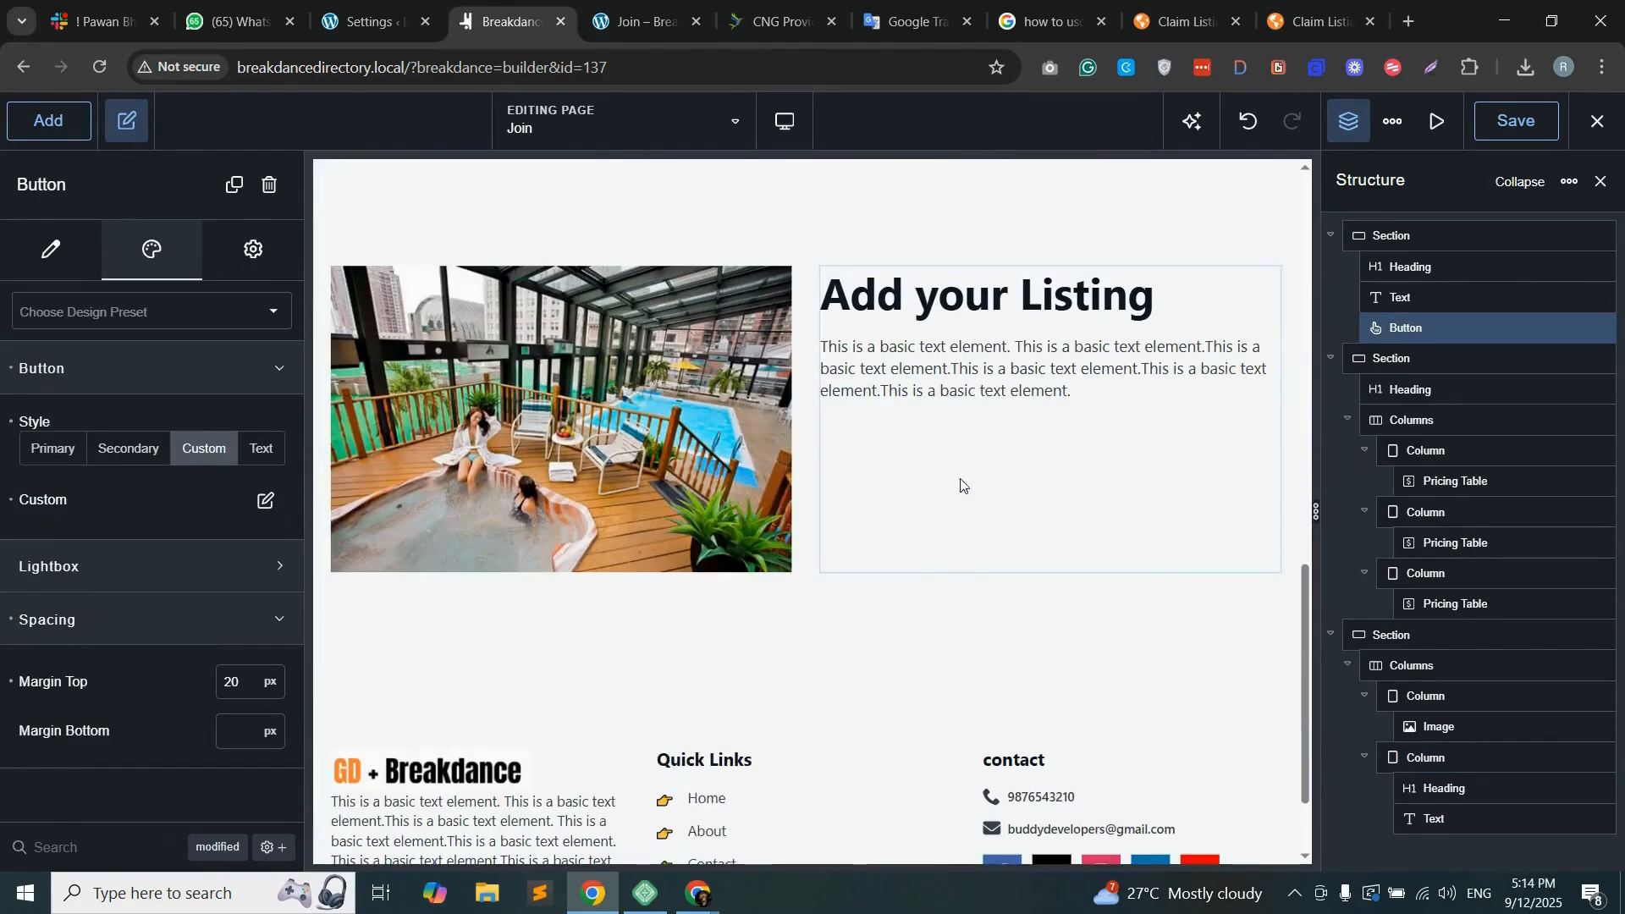
right_click(964, 418)
left_click(855, 464)
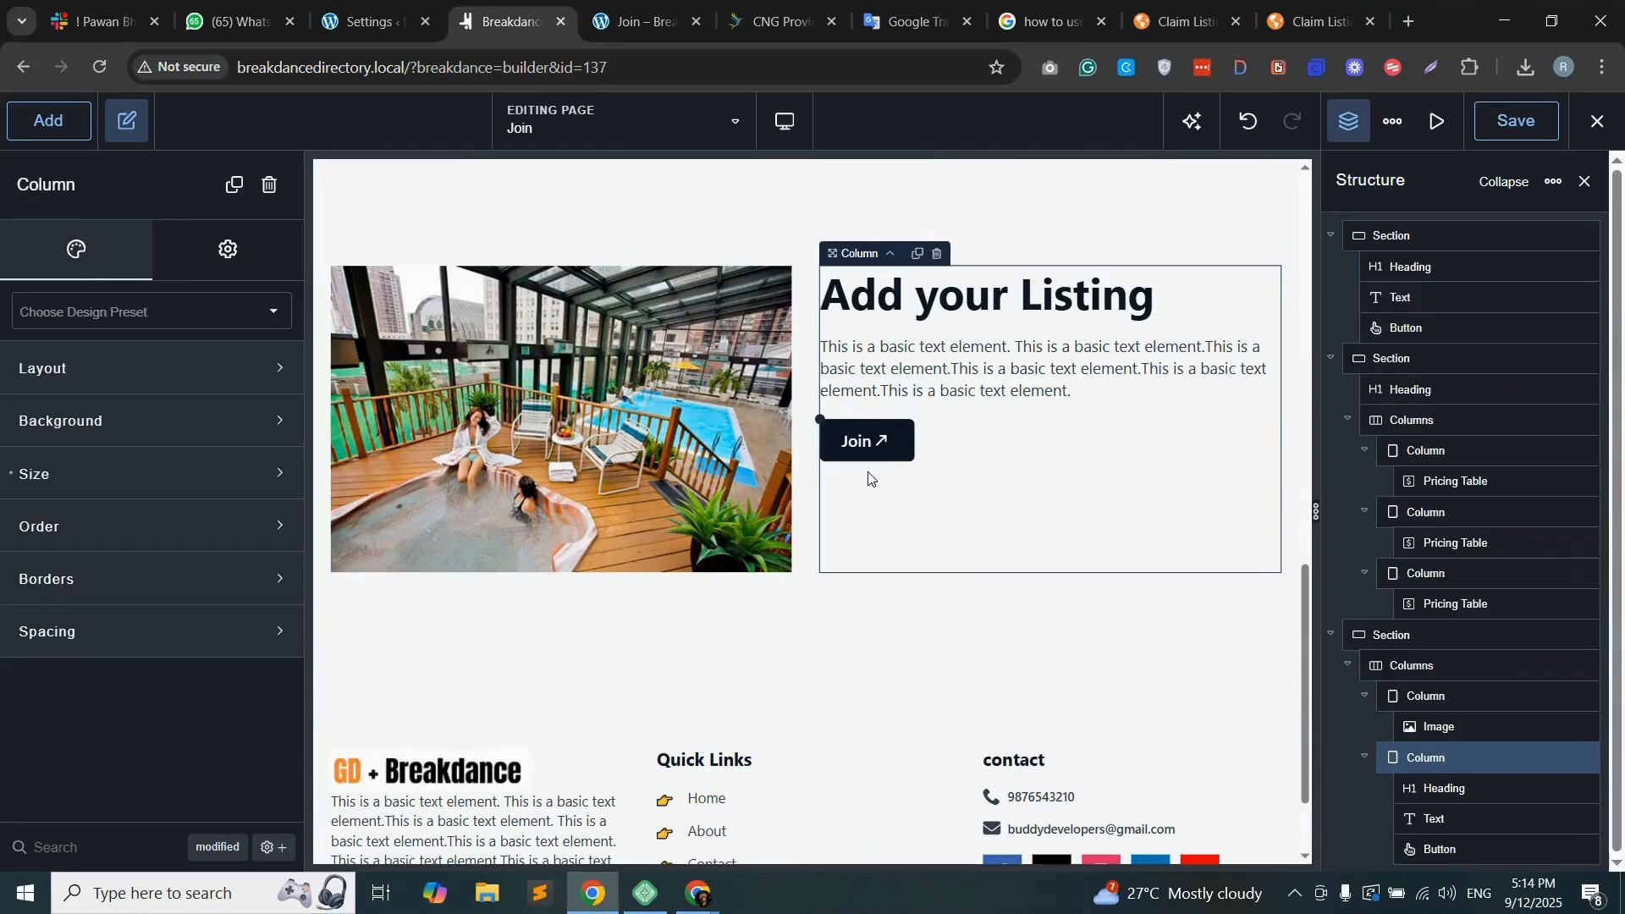
Step: Change the pasted button's text to "Get Started"
left_click(882, 446)
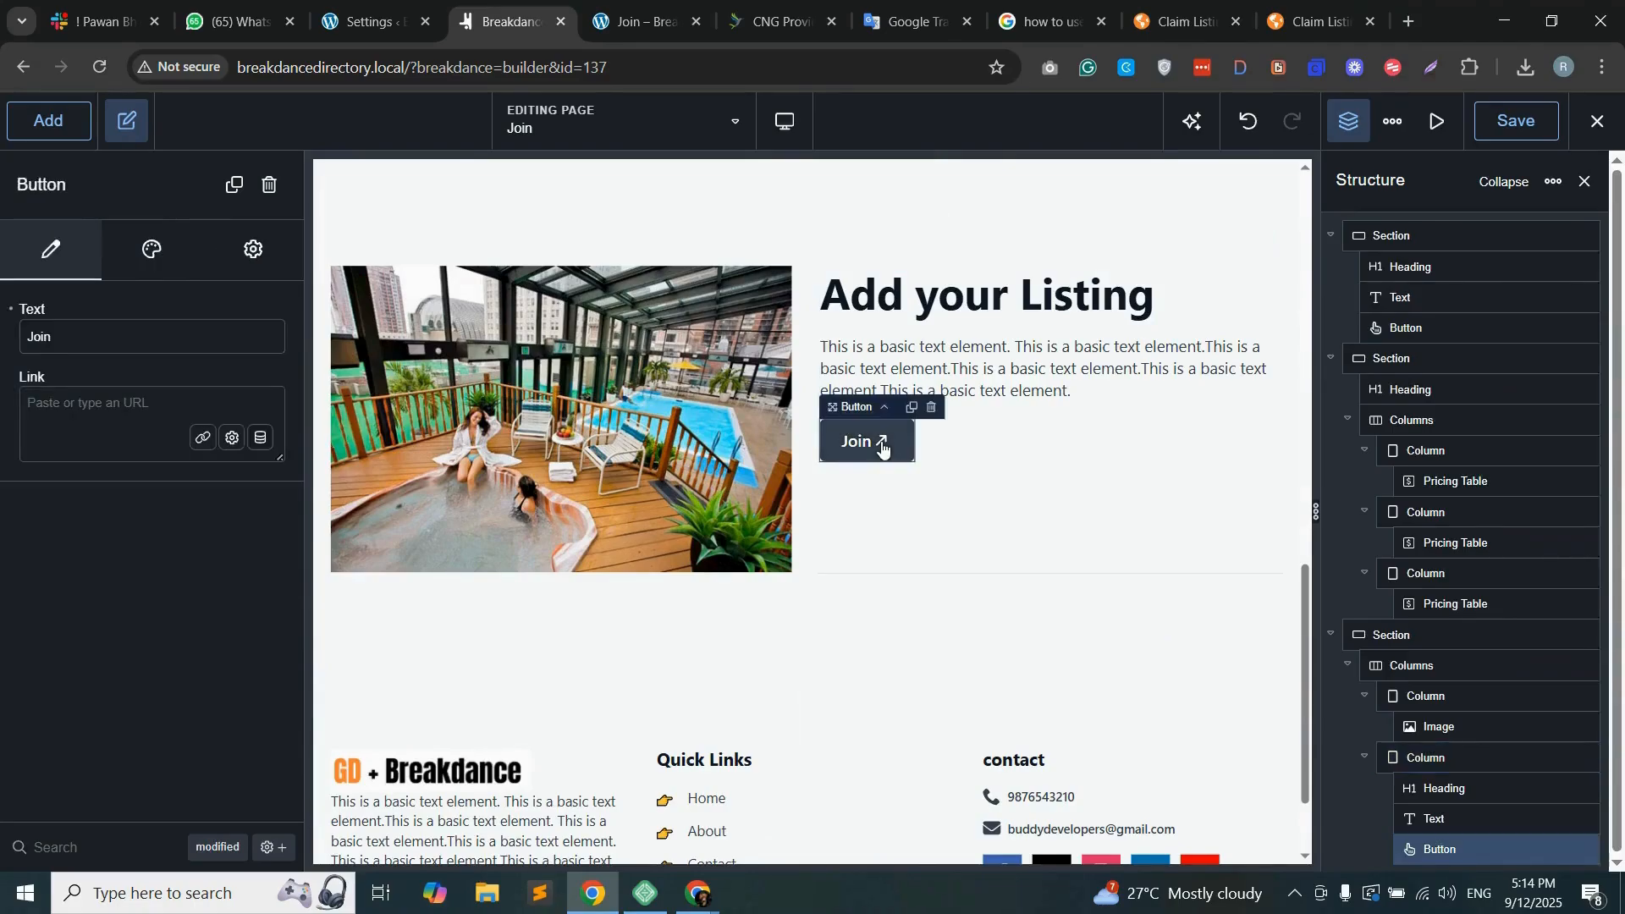
type("G")
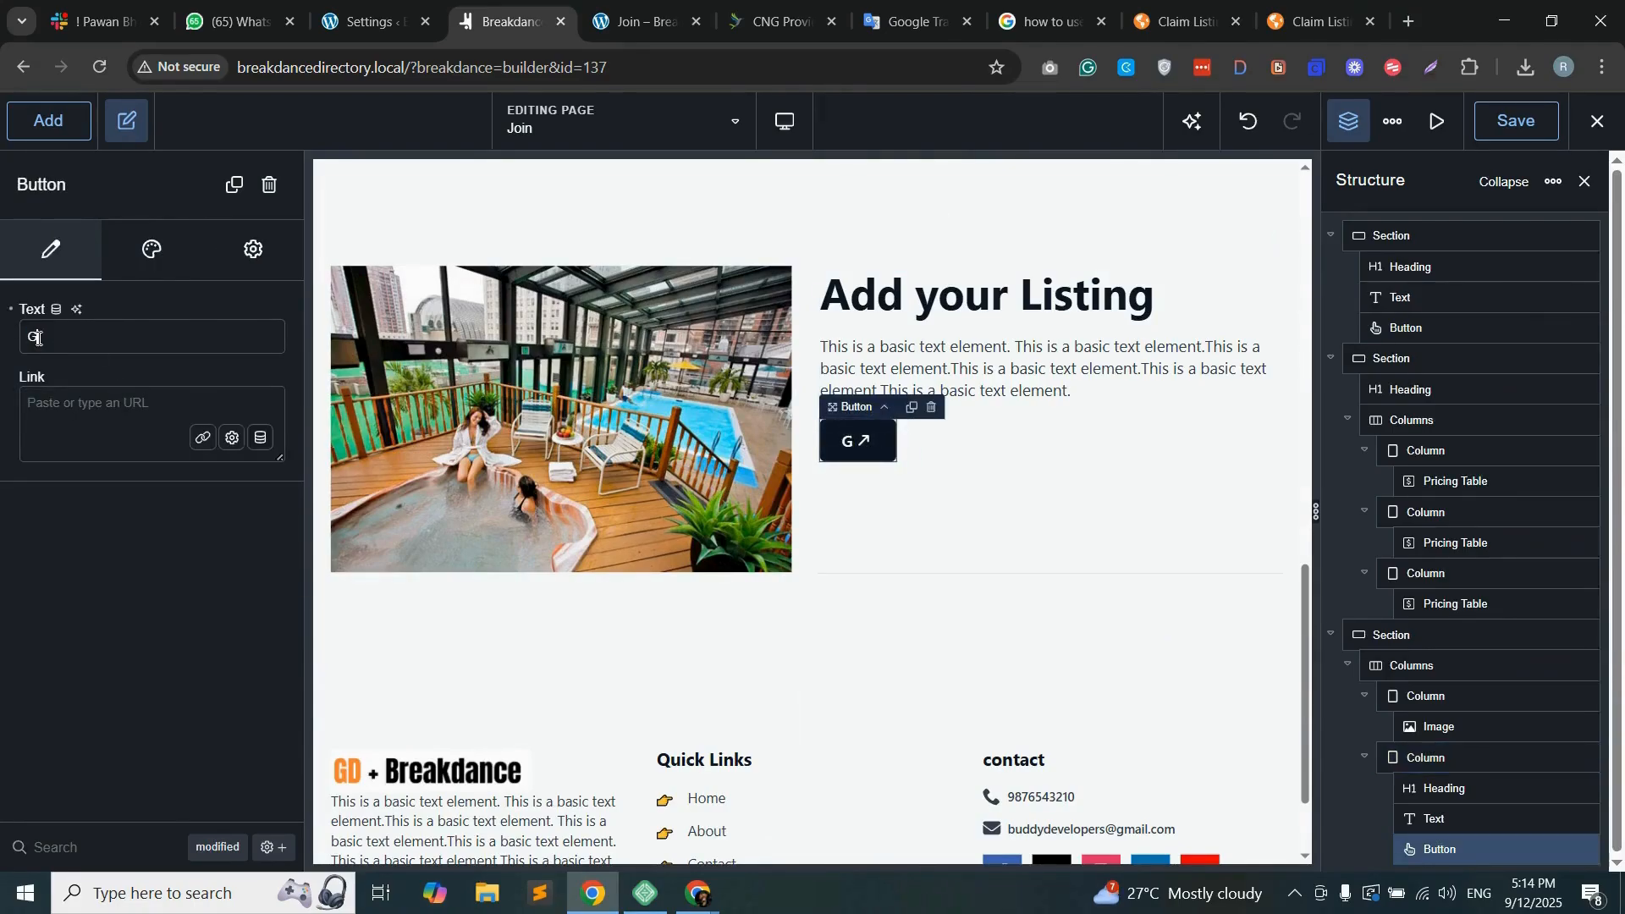
type("et Started")
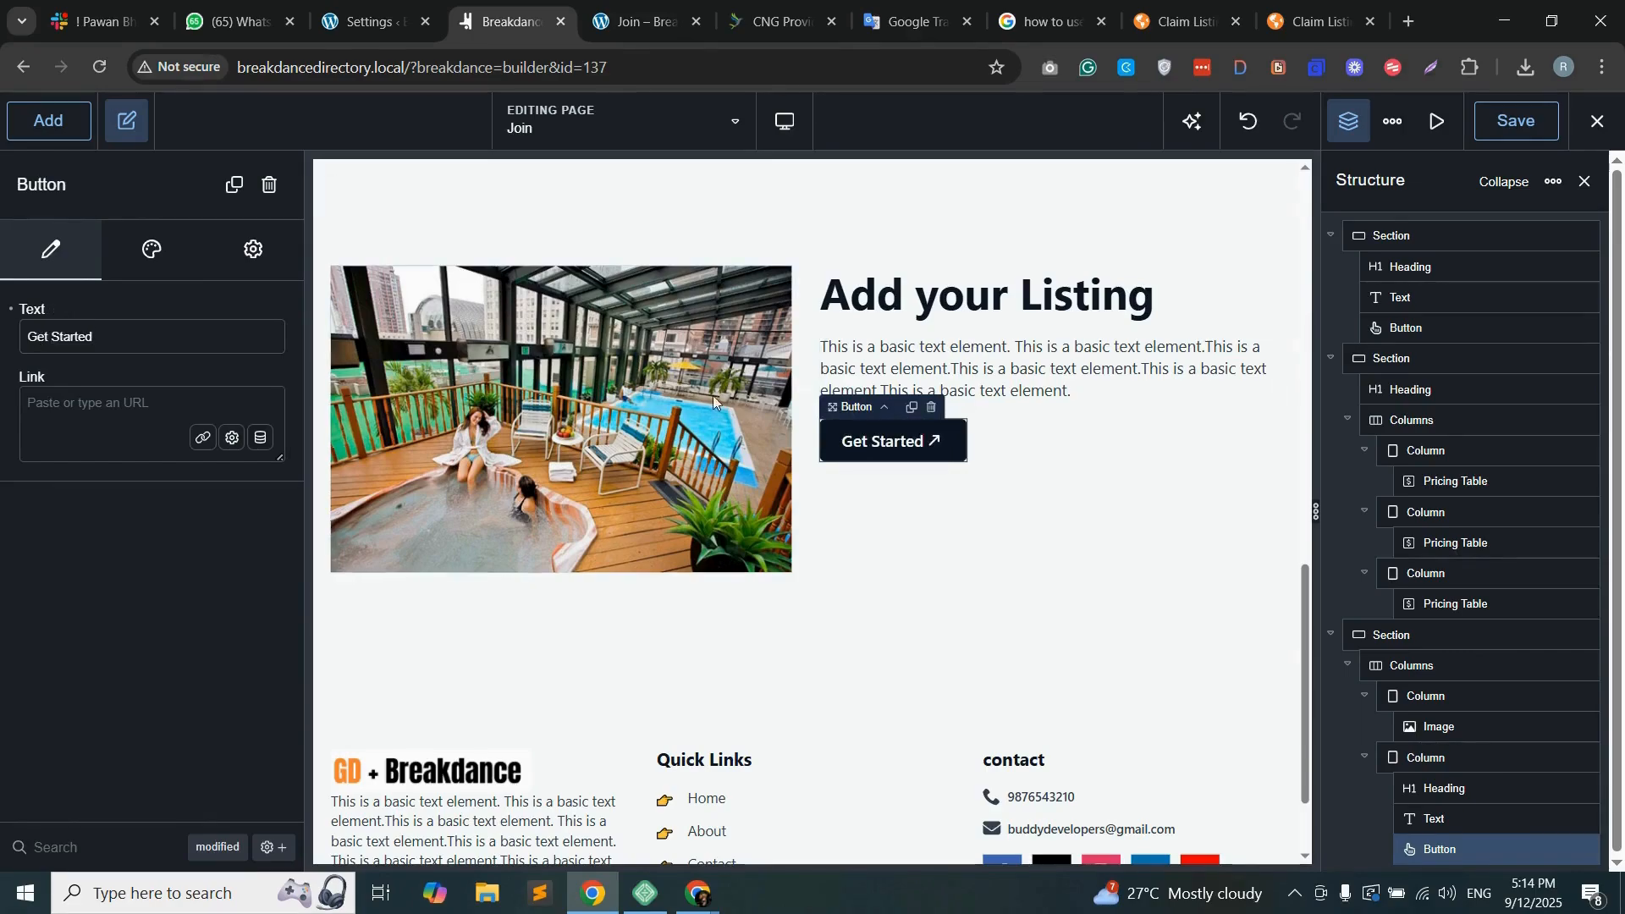
Step: Give the pricing section the ID "membership" in its advanced settings and copy that ID
scroll(708, 408, "up", 2)
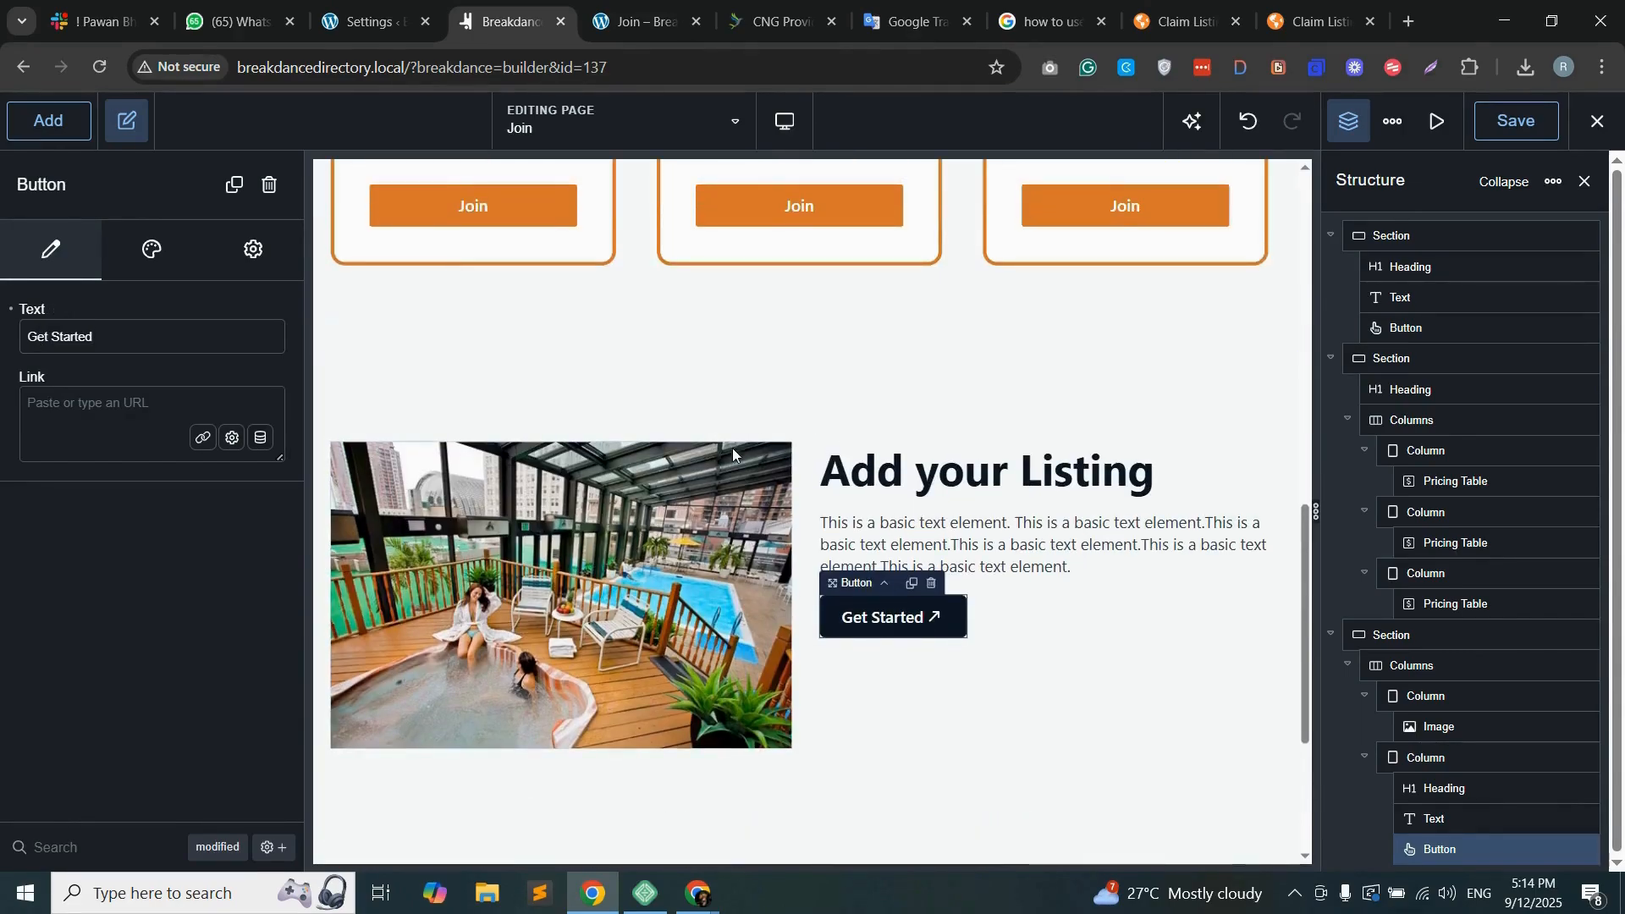
scroll(834, 406, "up", 5)
scroll(838, 448, "up", 2)
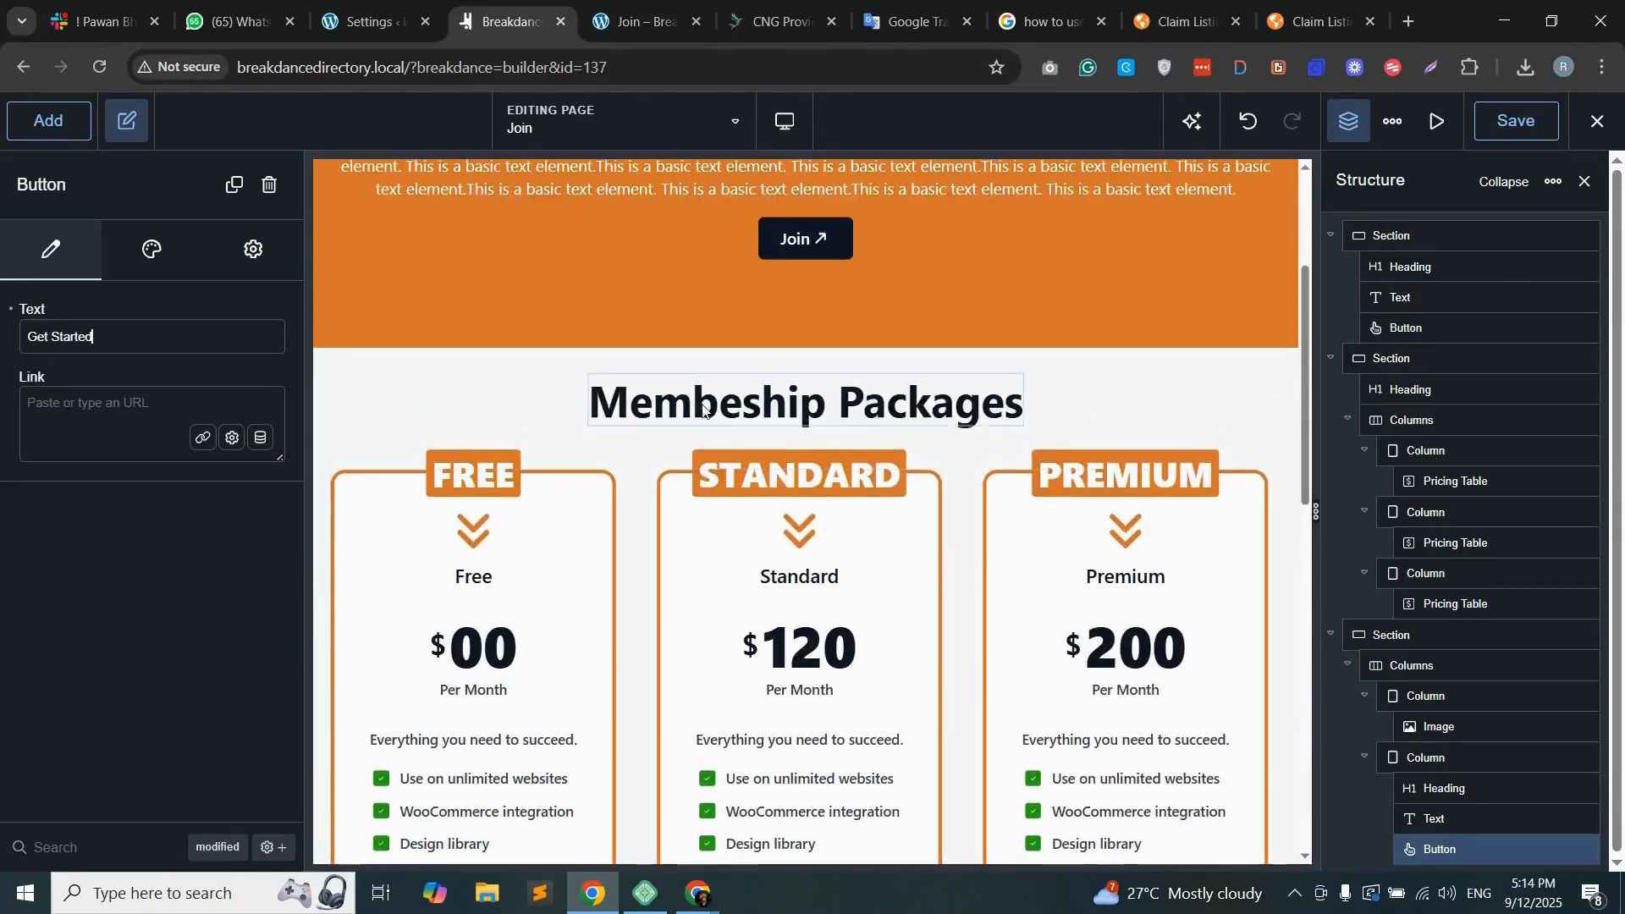
left_click(419, 380)
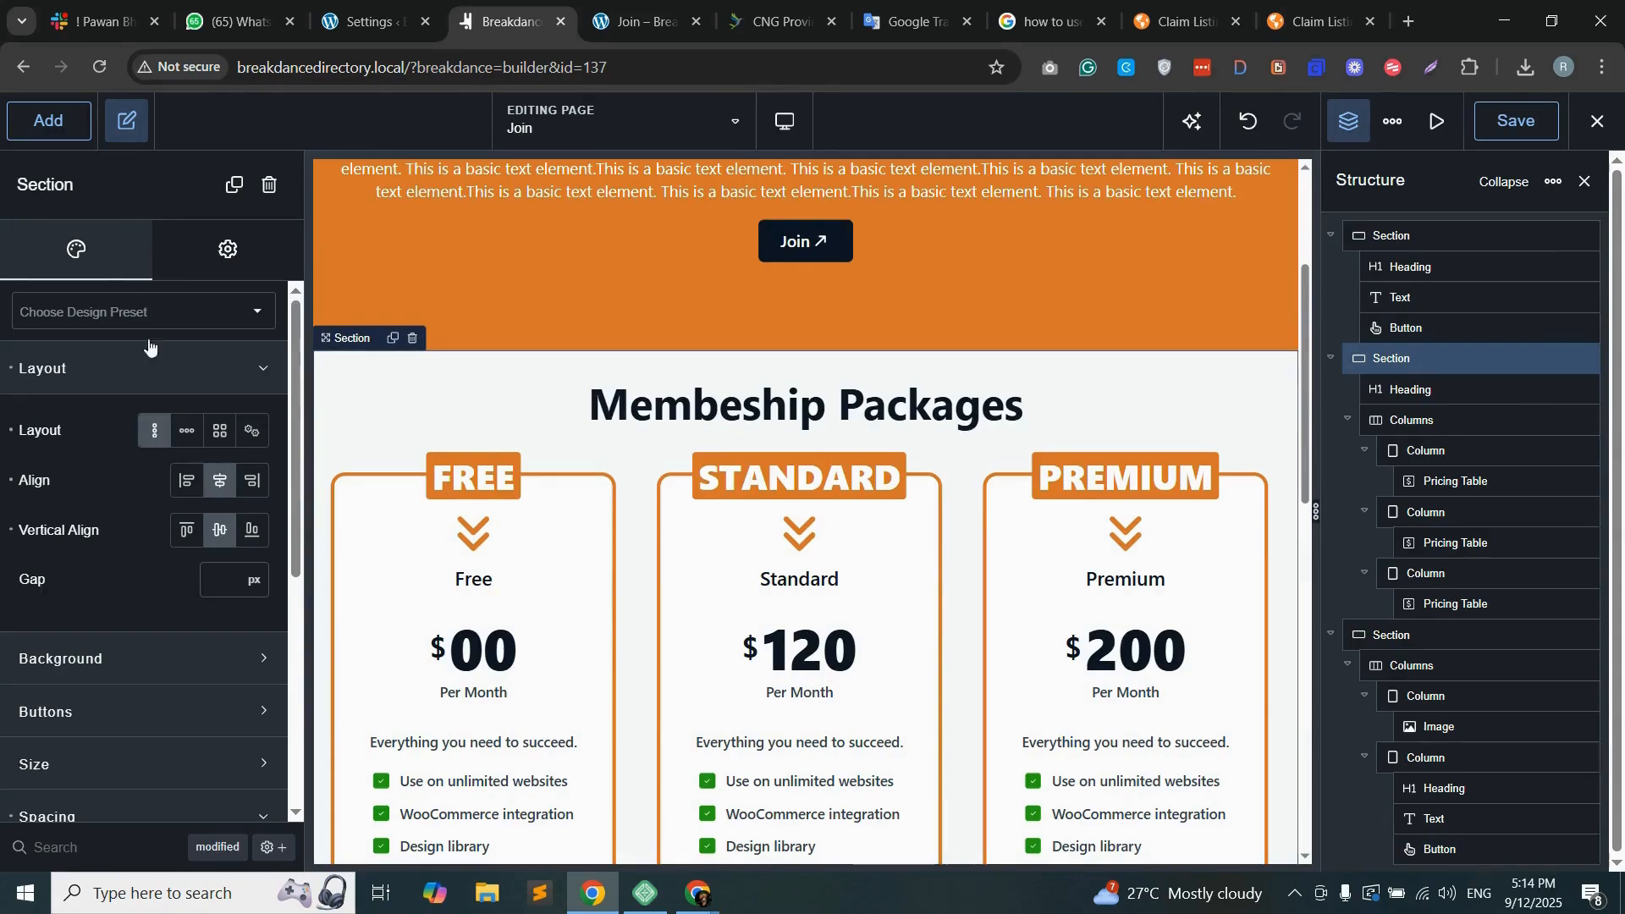
left_click(222, 250)
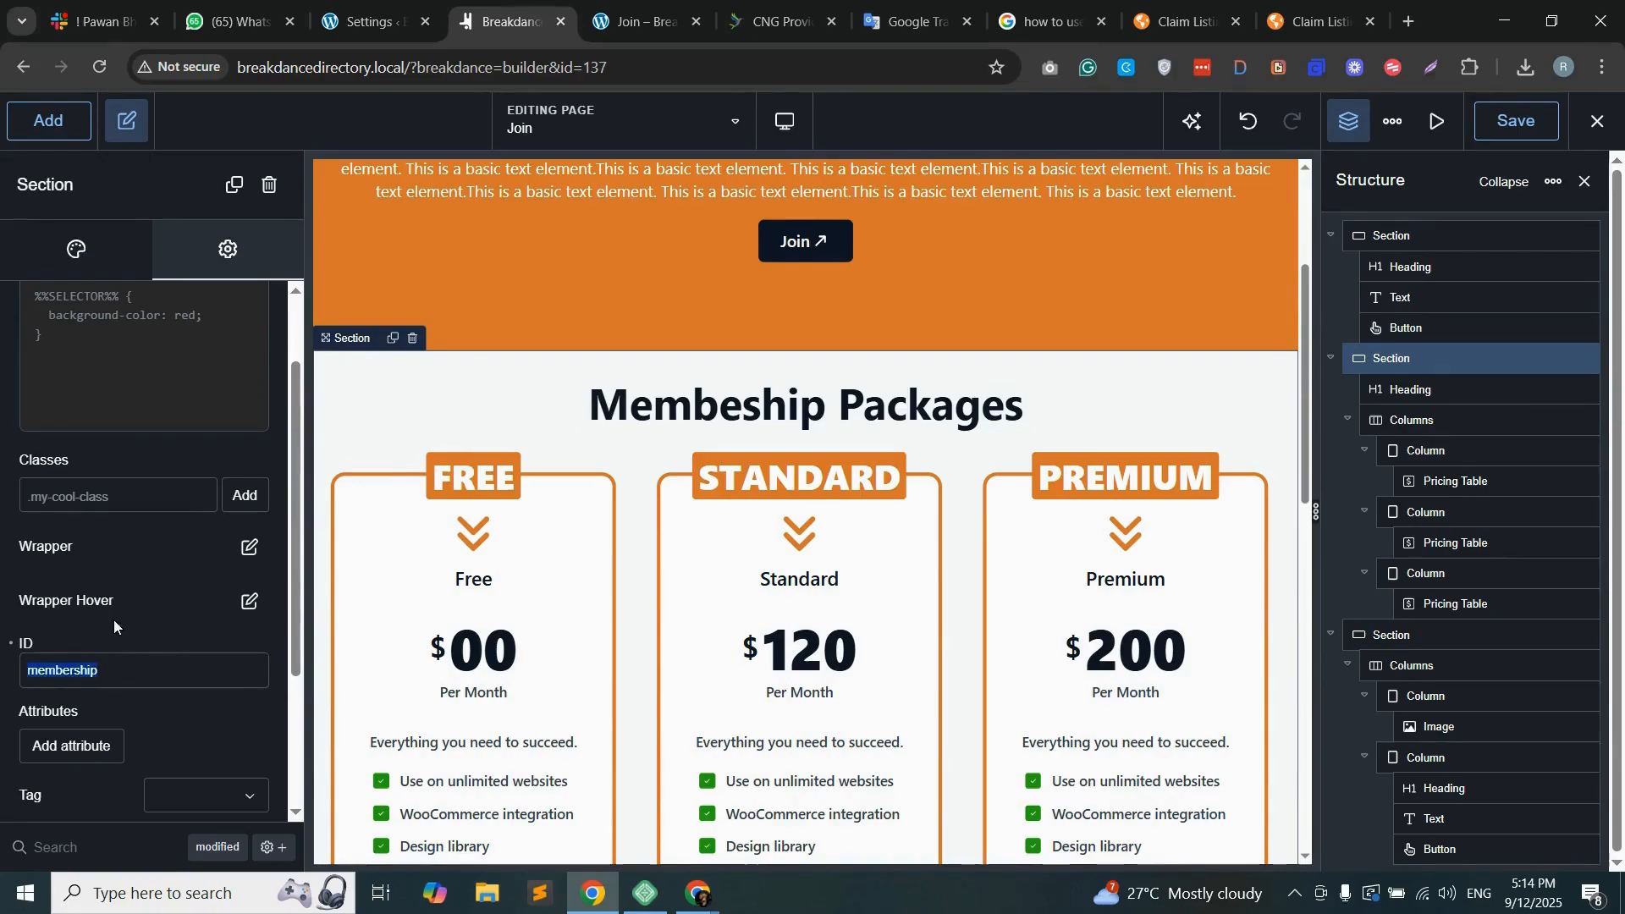
Step: Link the Get Started button to "#membership"
scroll(967, 631, "down", 8)
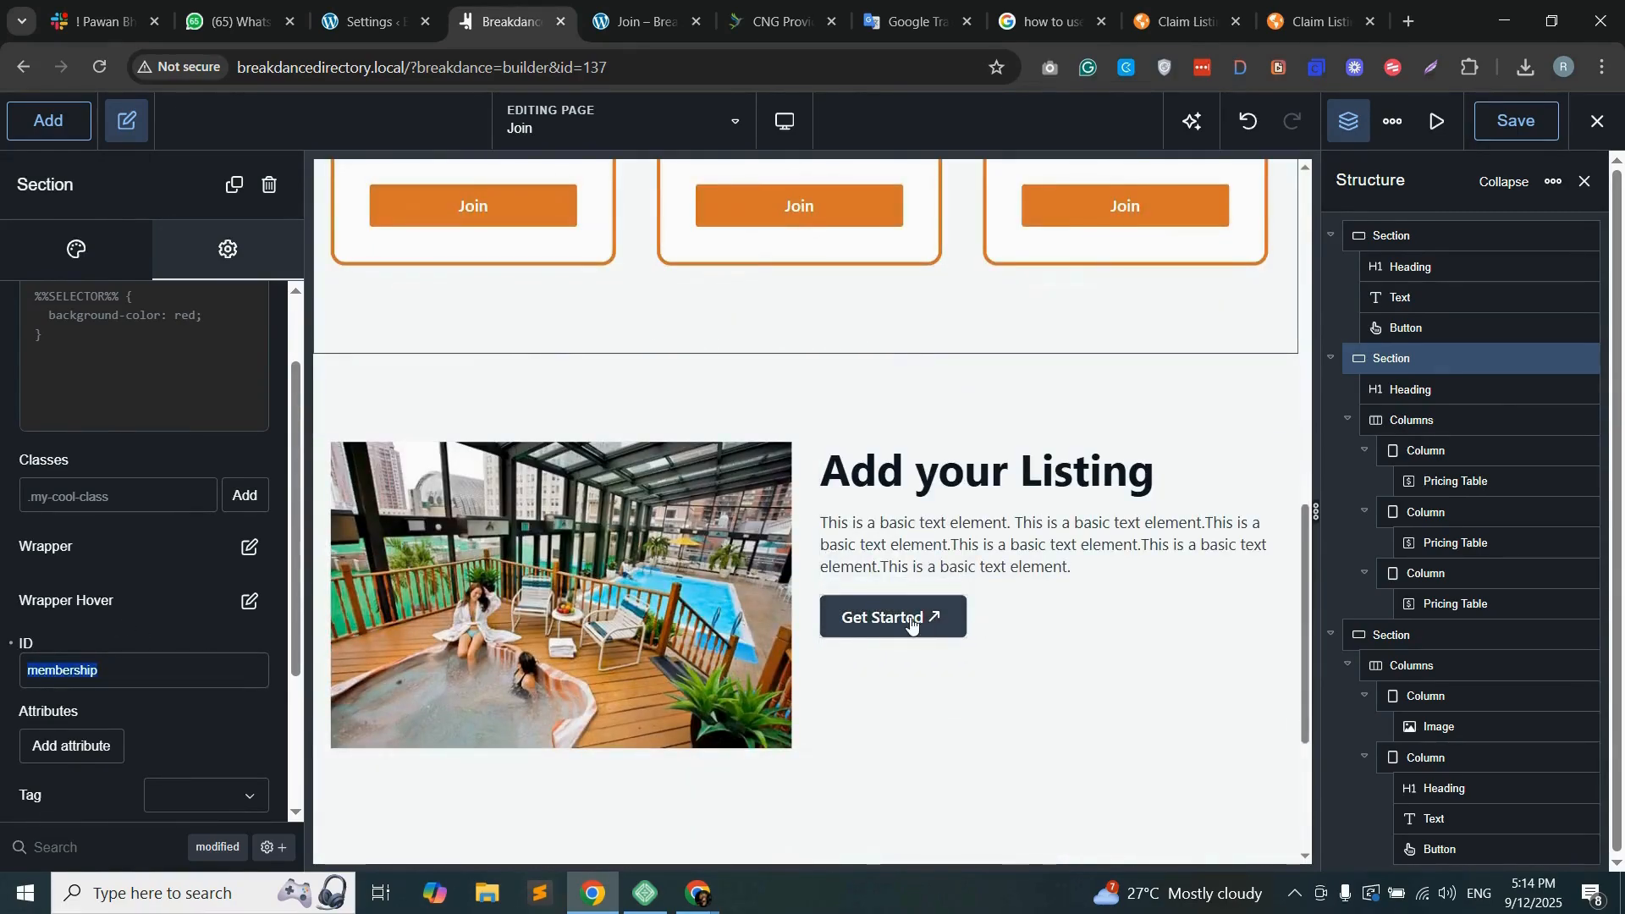
left_click(931, 618)
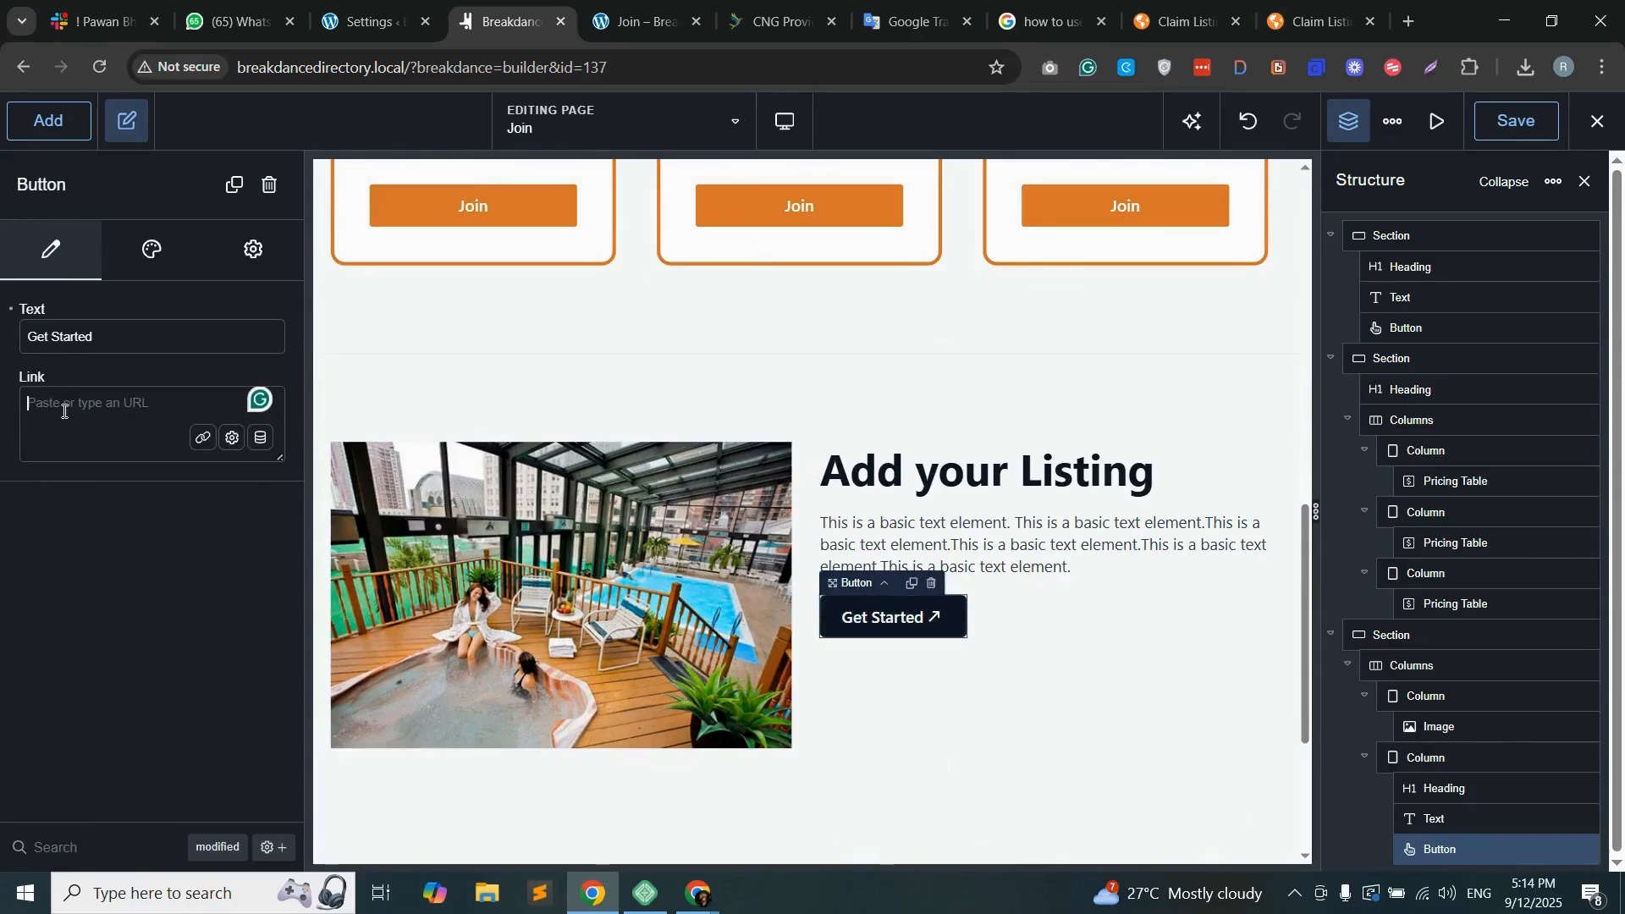
type("#")
key("ctrl+v")
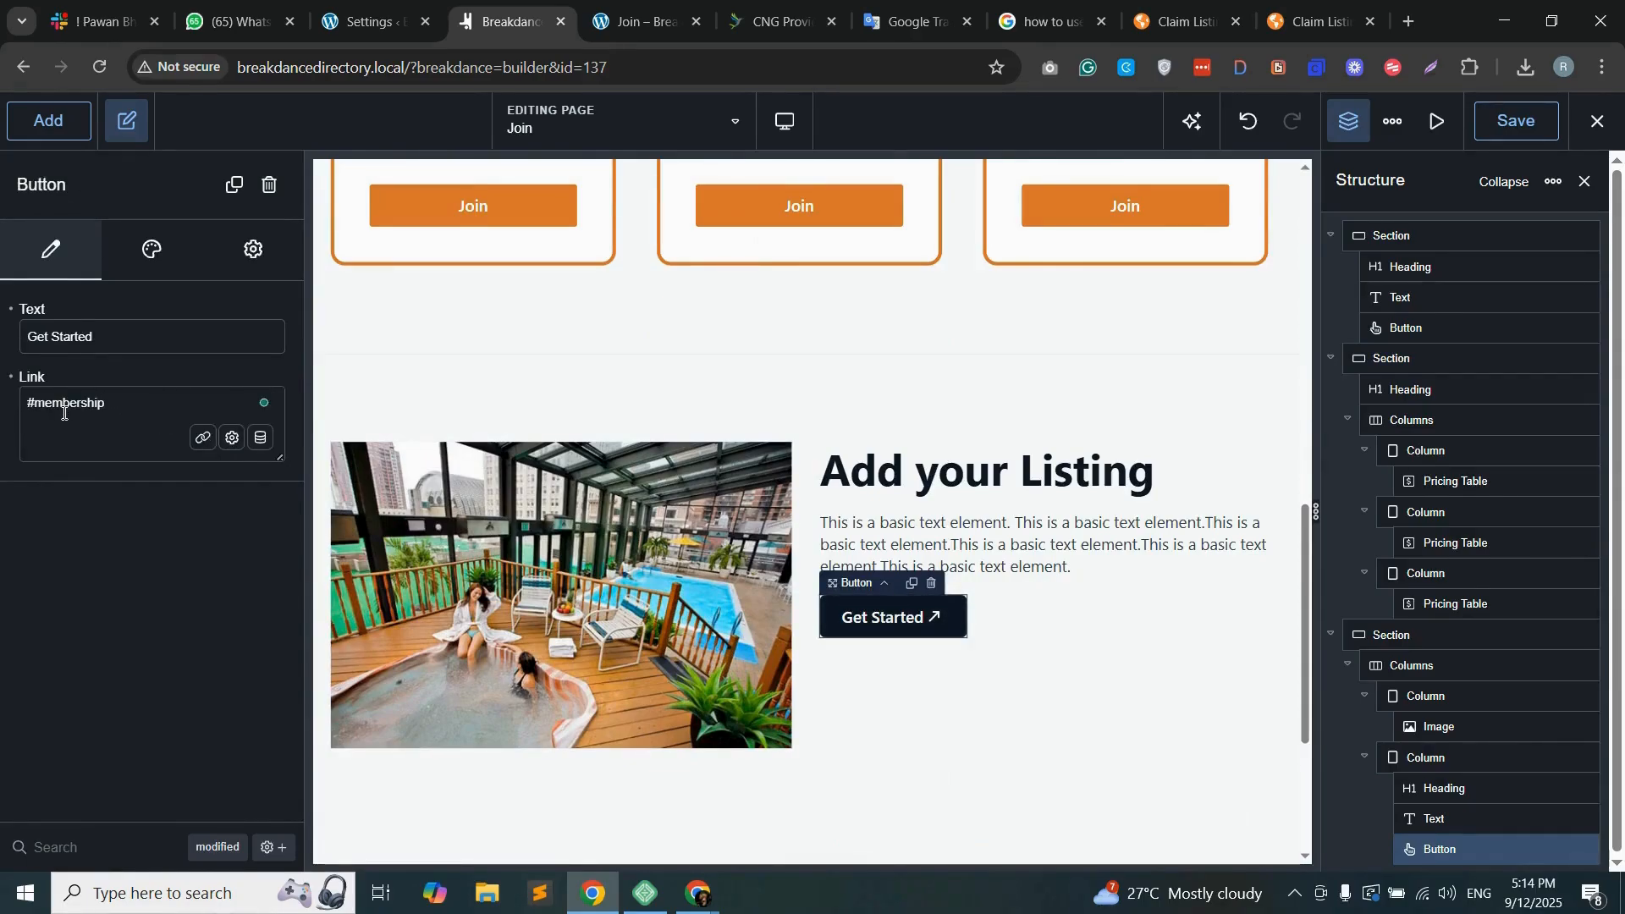
Step: Link the hero's Join button to "#membership" and save the page
scroll(931, 508, "up", 10)
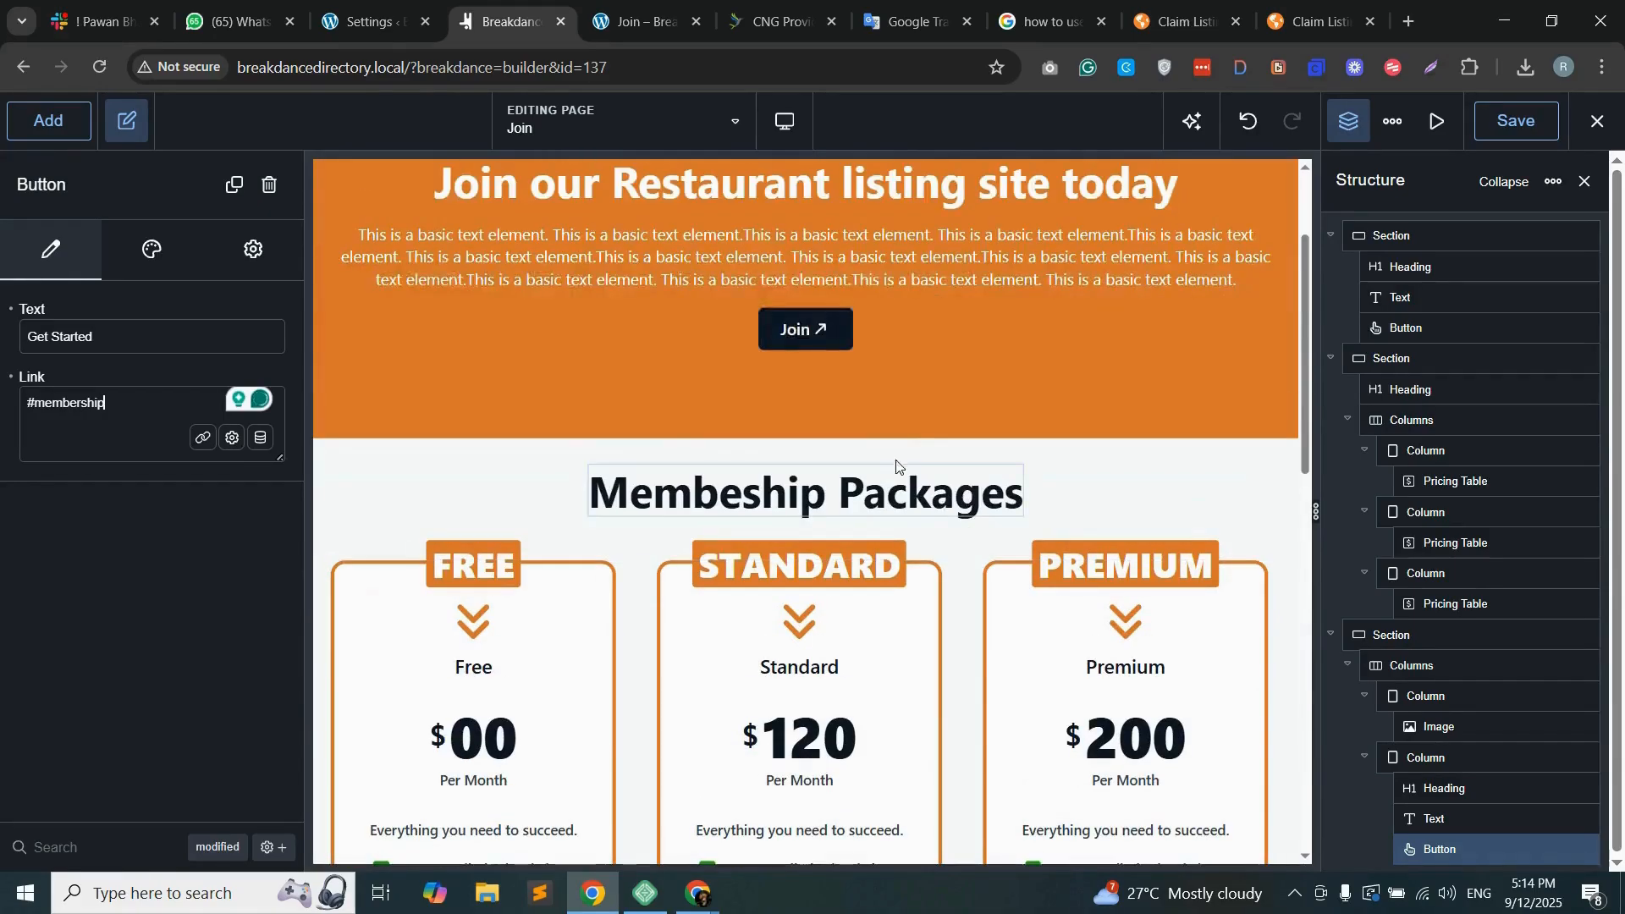
left_click(820, 333)
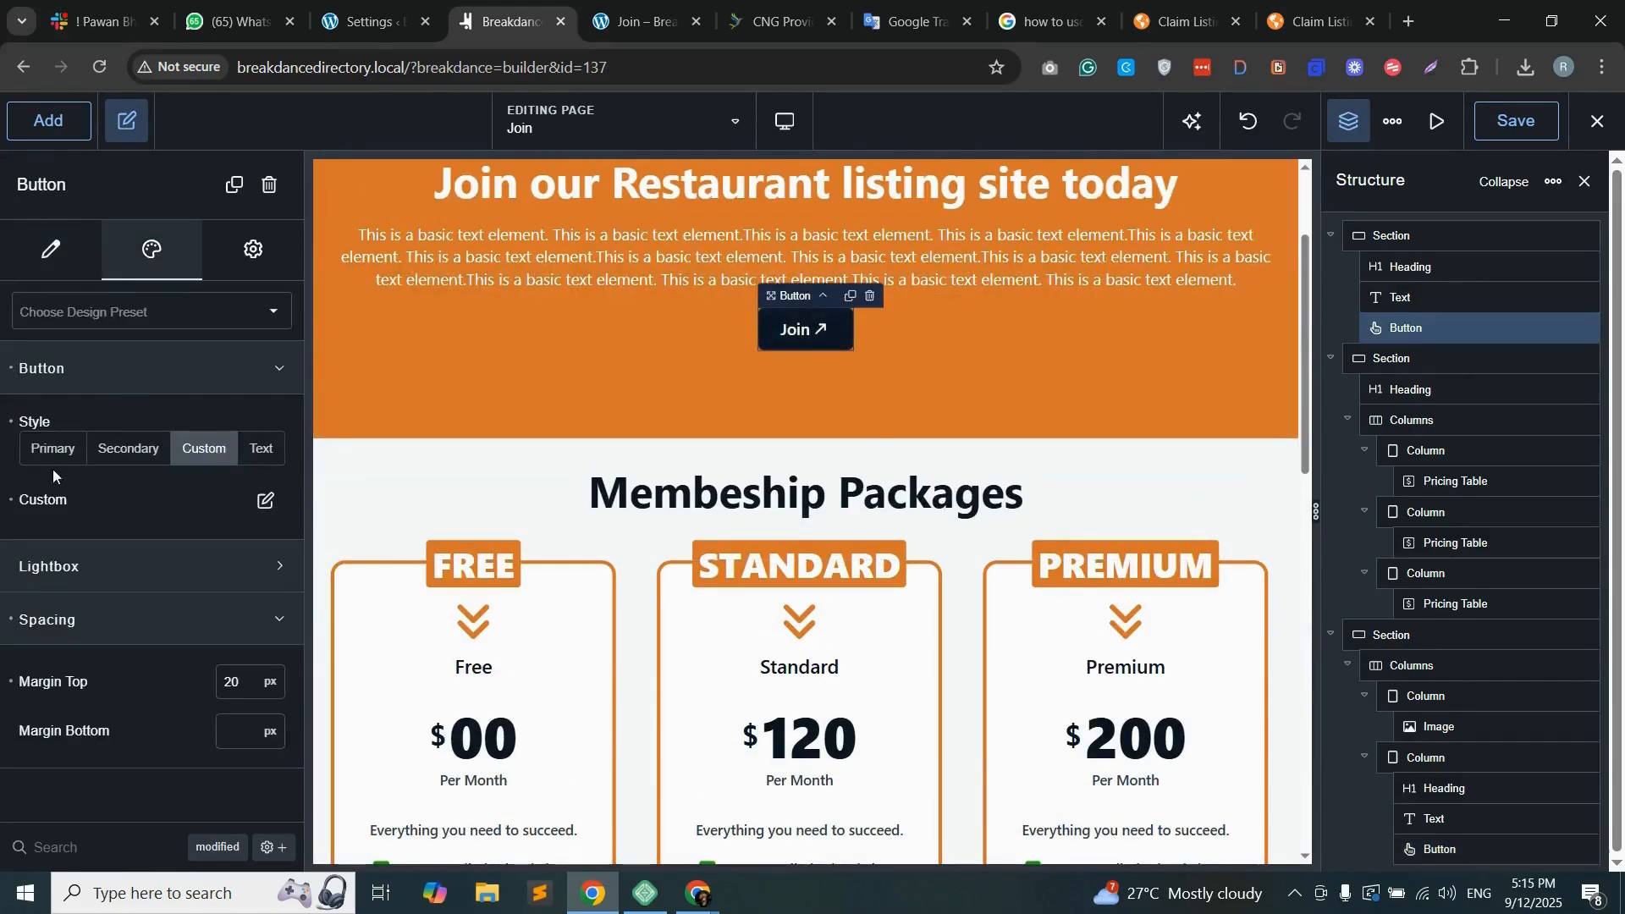
left_click(52, 251)
left_click(76, 389)
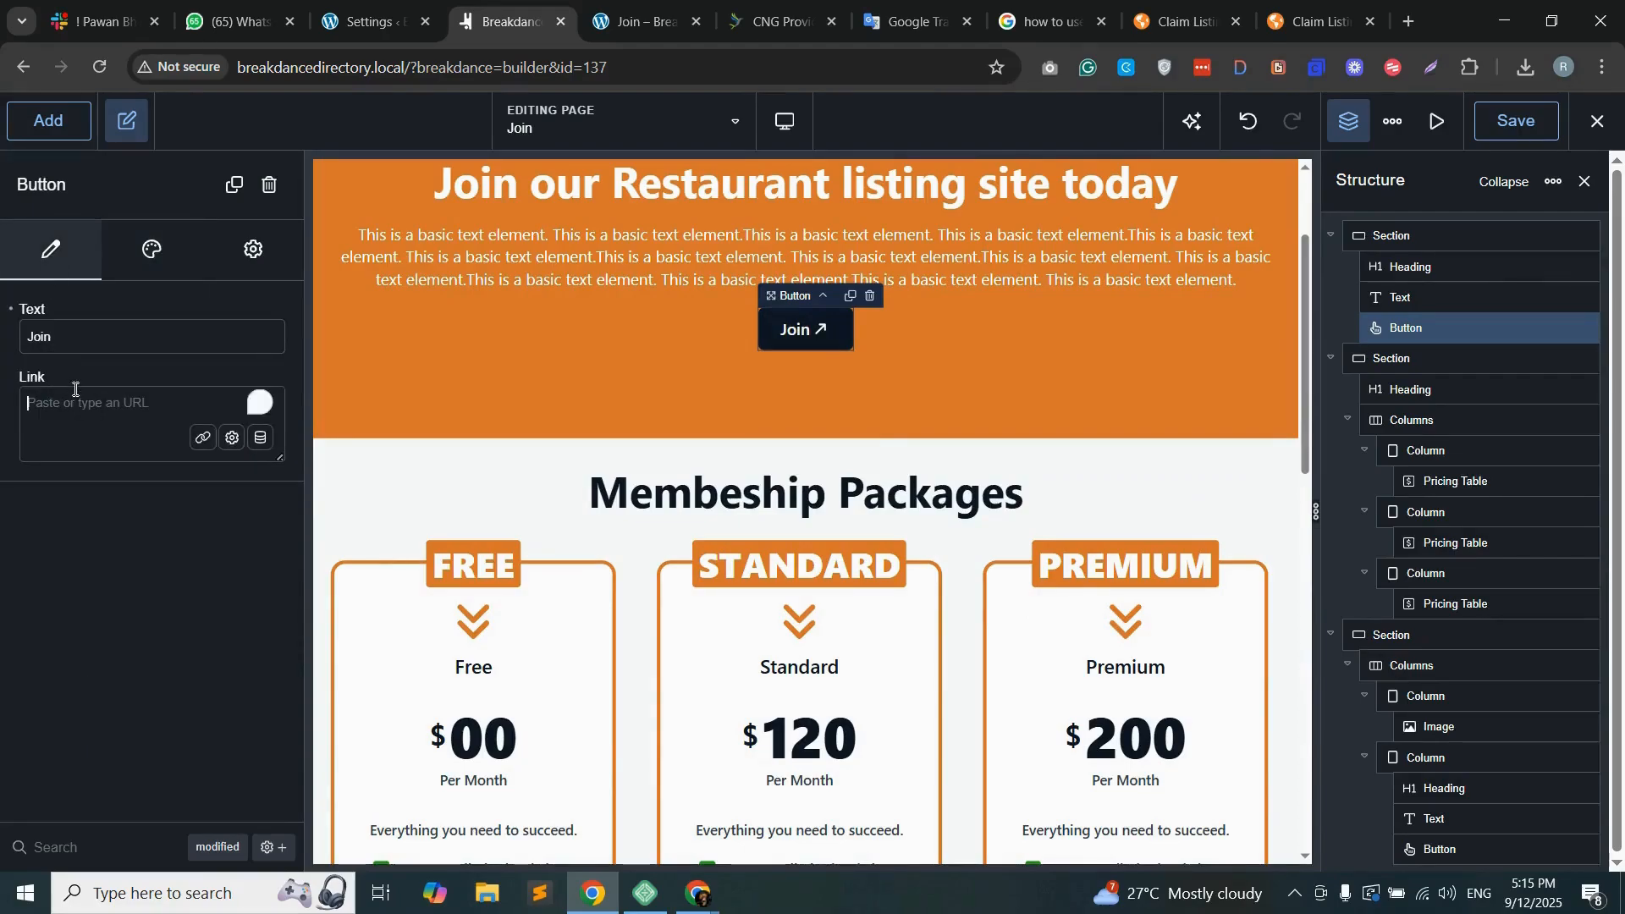
type("#membership")
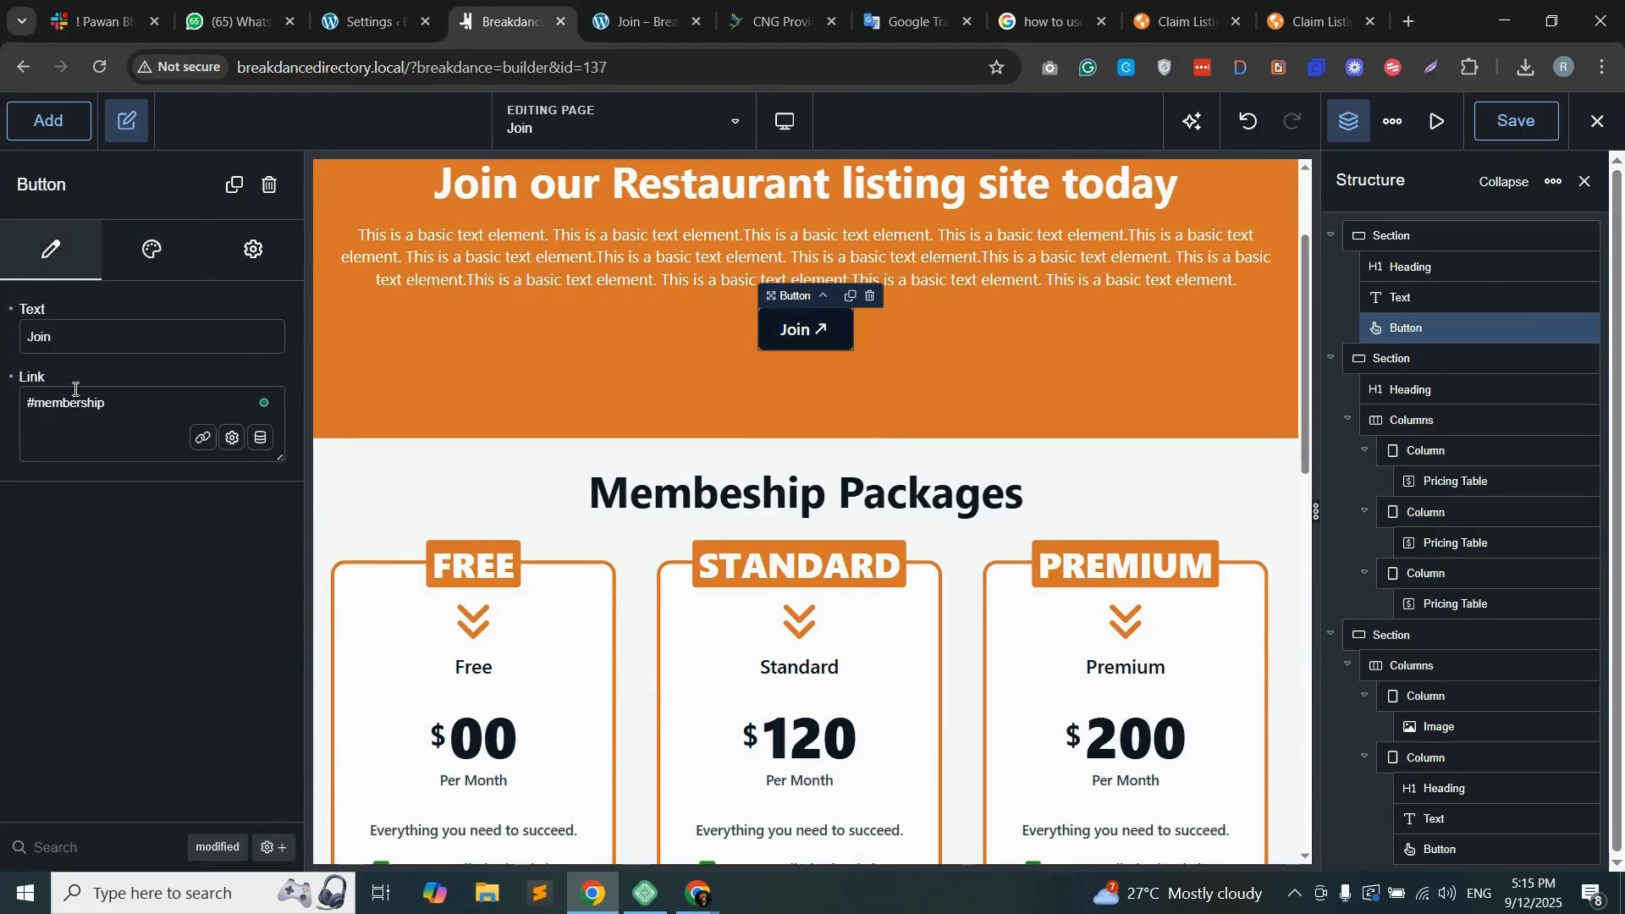
left_click(1516, 120)
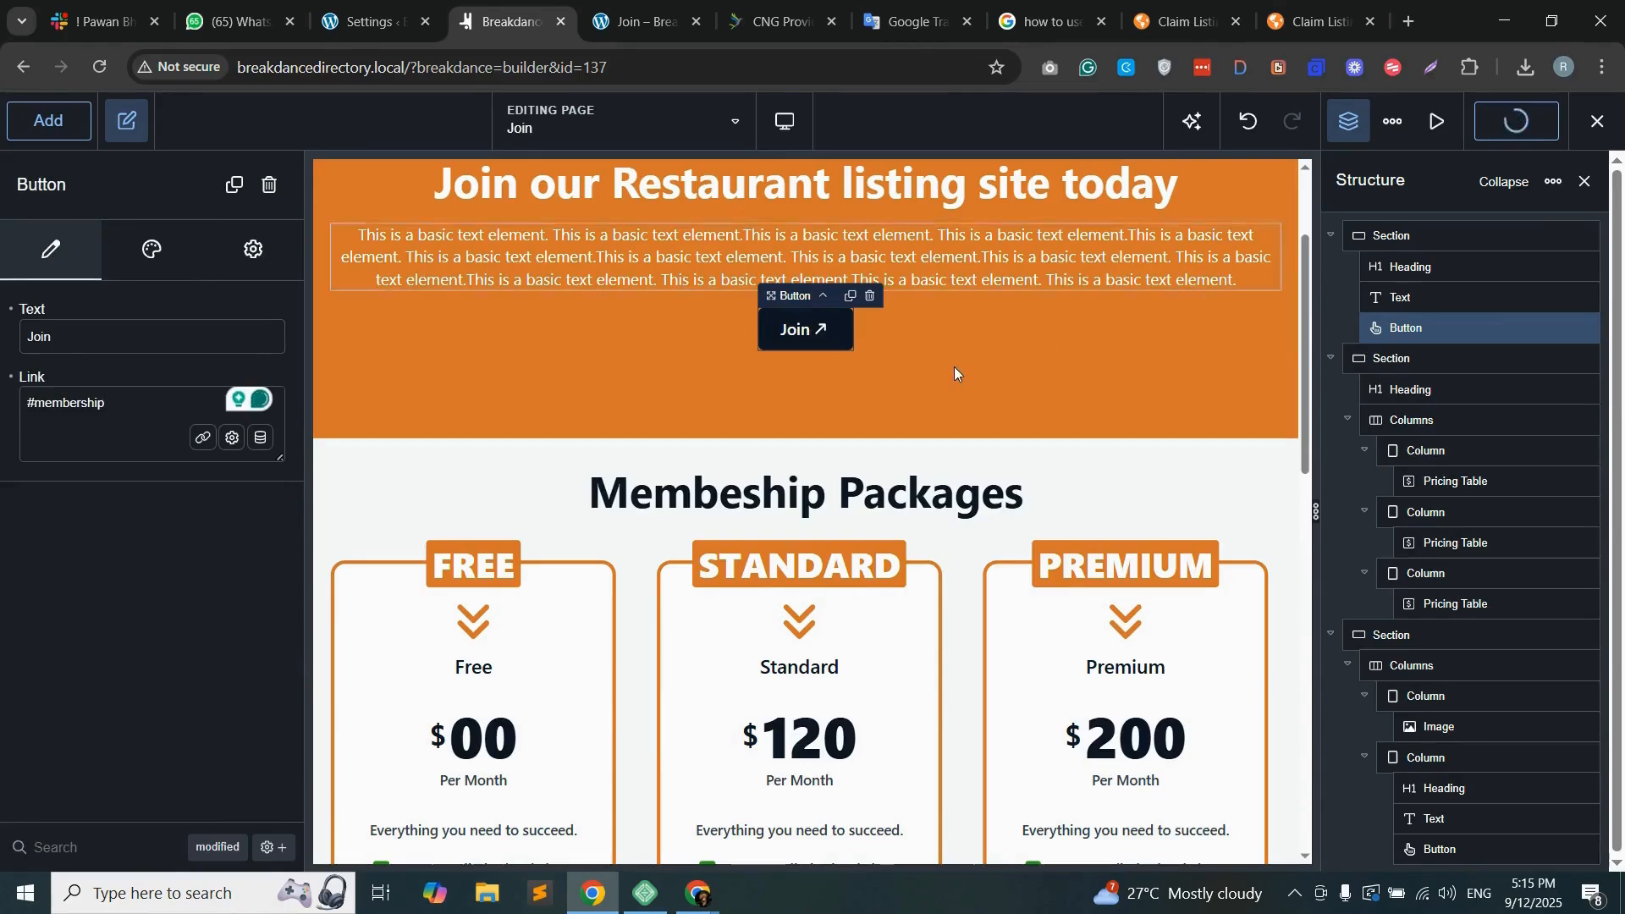
Step: Set the "Add your Listing" section's background color to #DA932E1A and save the page
scroll(956, 359, "down", 3)
scroll(955, 359, "down", 6)
scroll(852, 406, "up", 2)
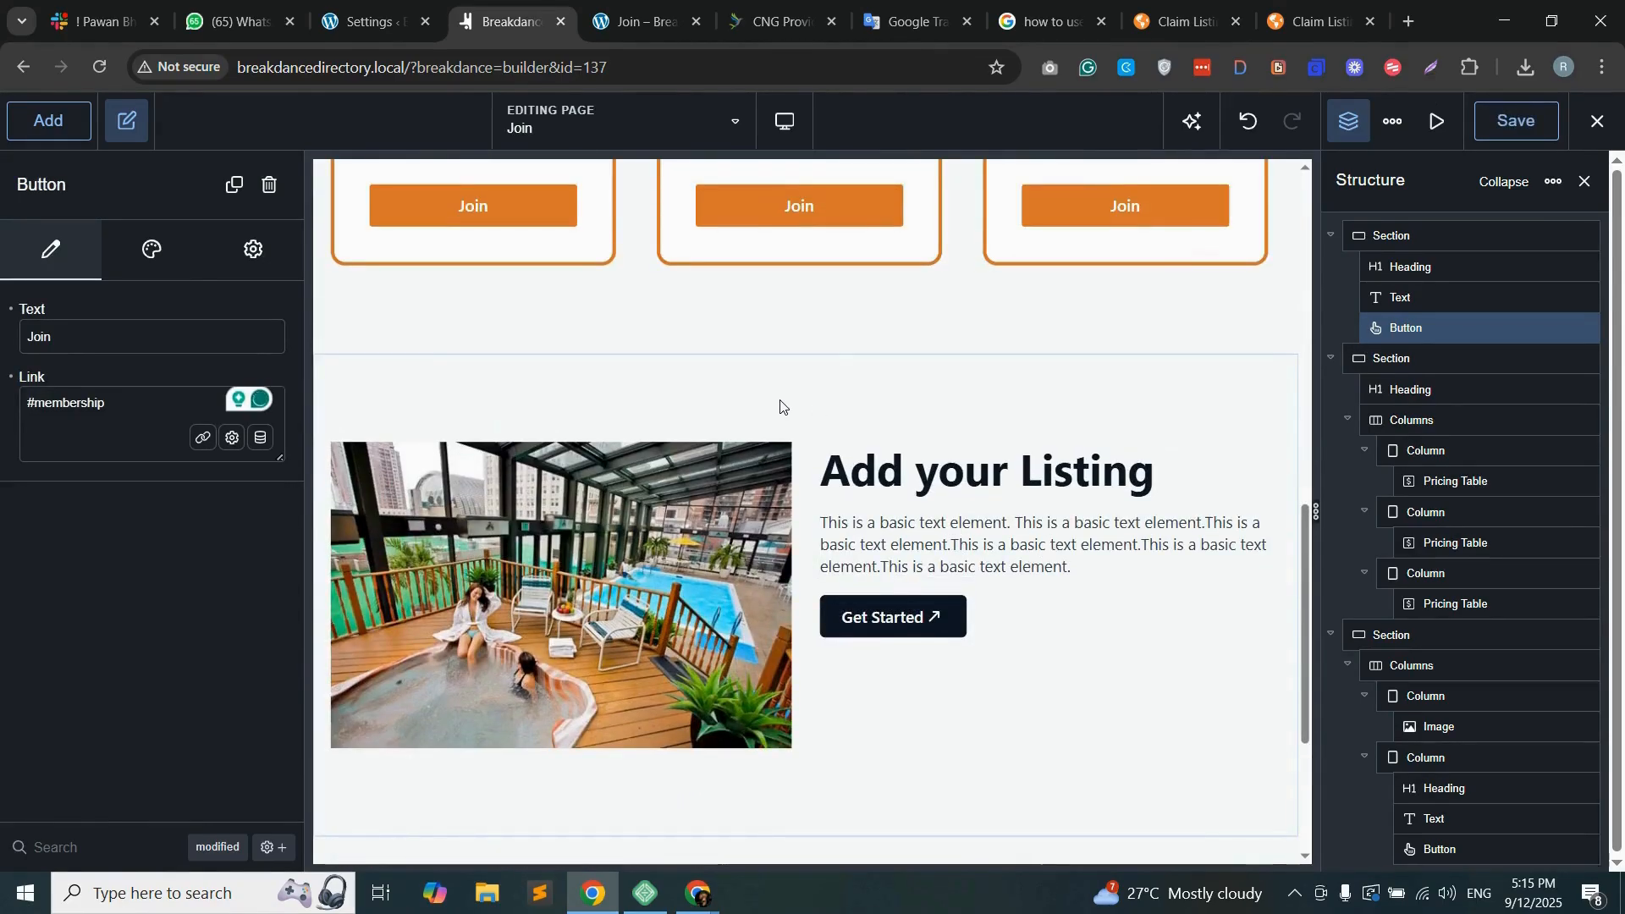
left_click(444, 373)
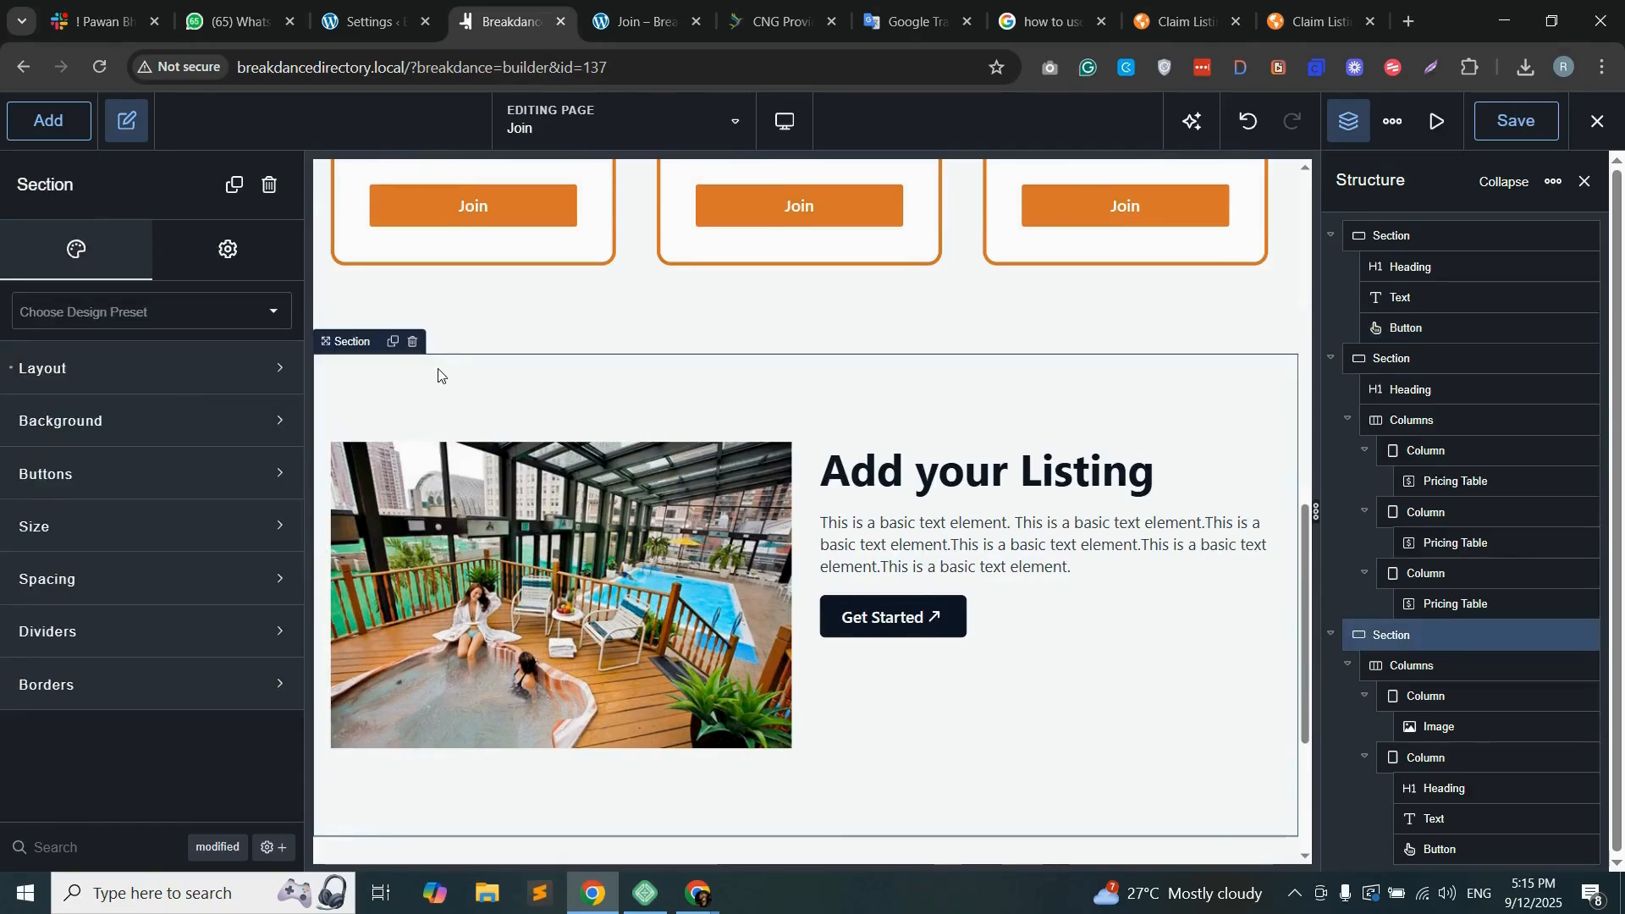
left_click(150, 422)
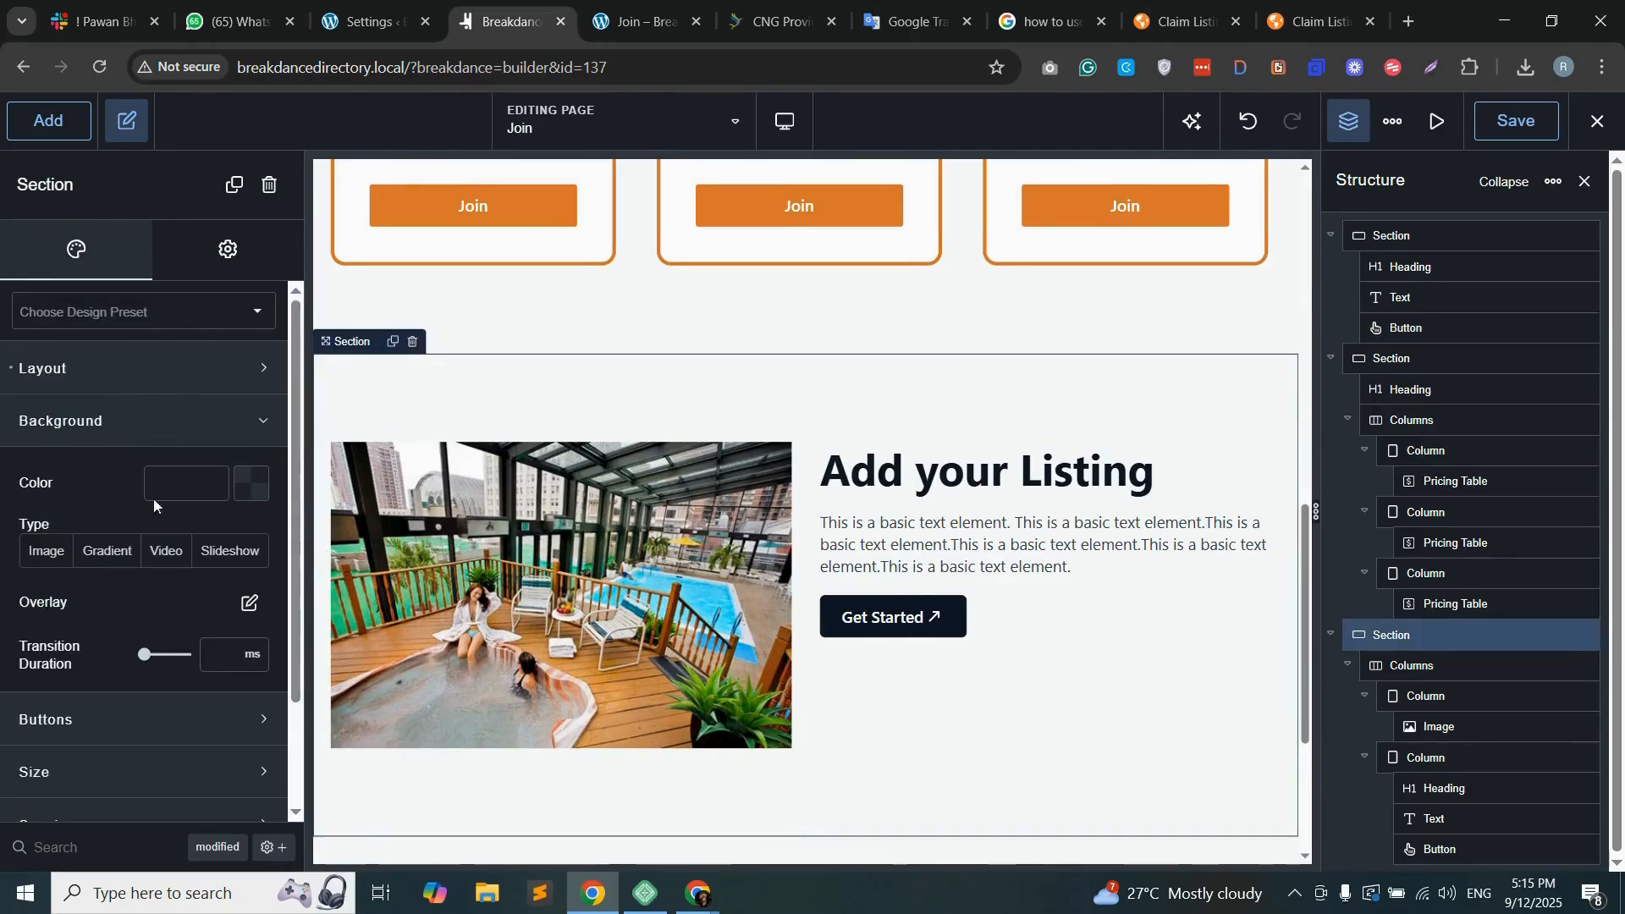
left_click(254, 486)
left_click(1515, 123)
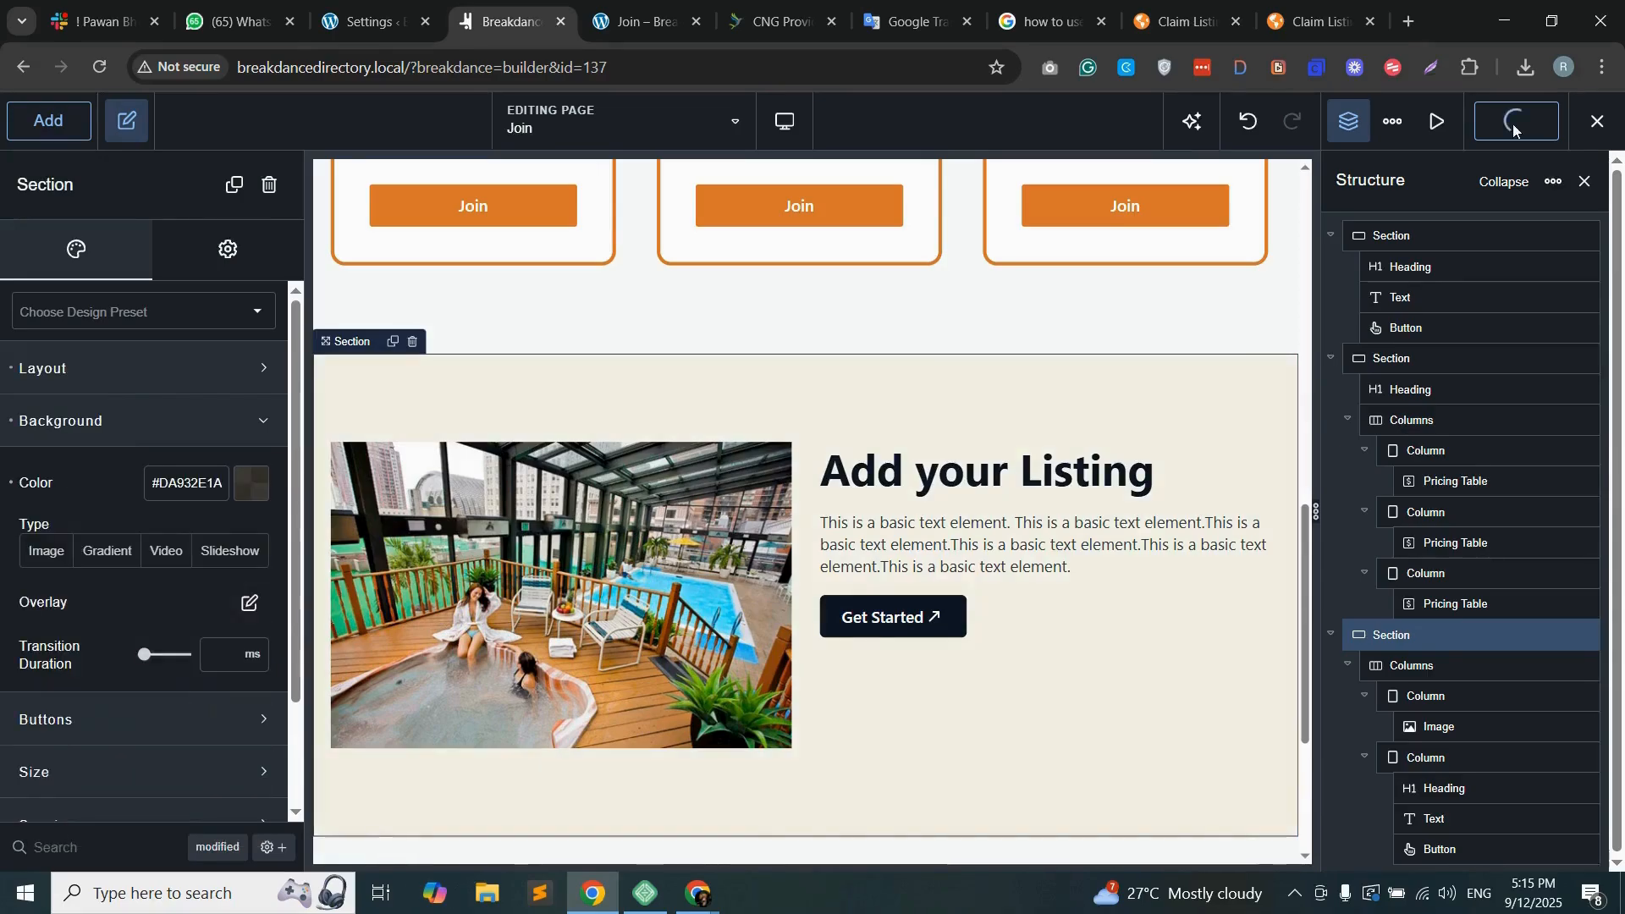
Step: Reload the live Join page and examine its hero, membership packages and "Add your Listing" sections
left_click(644, 21)
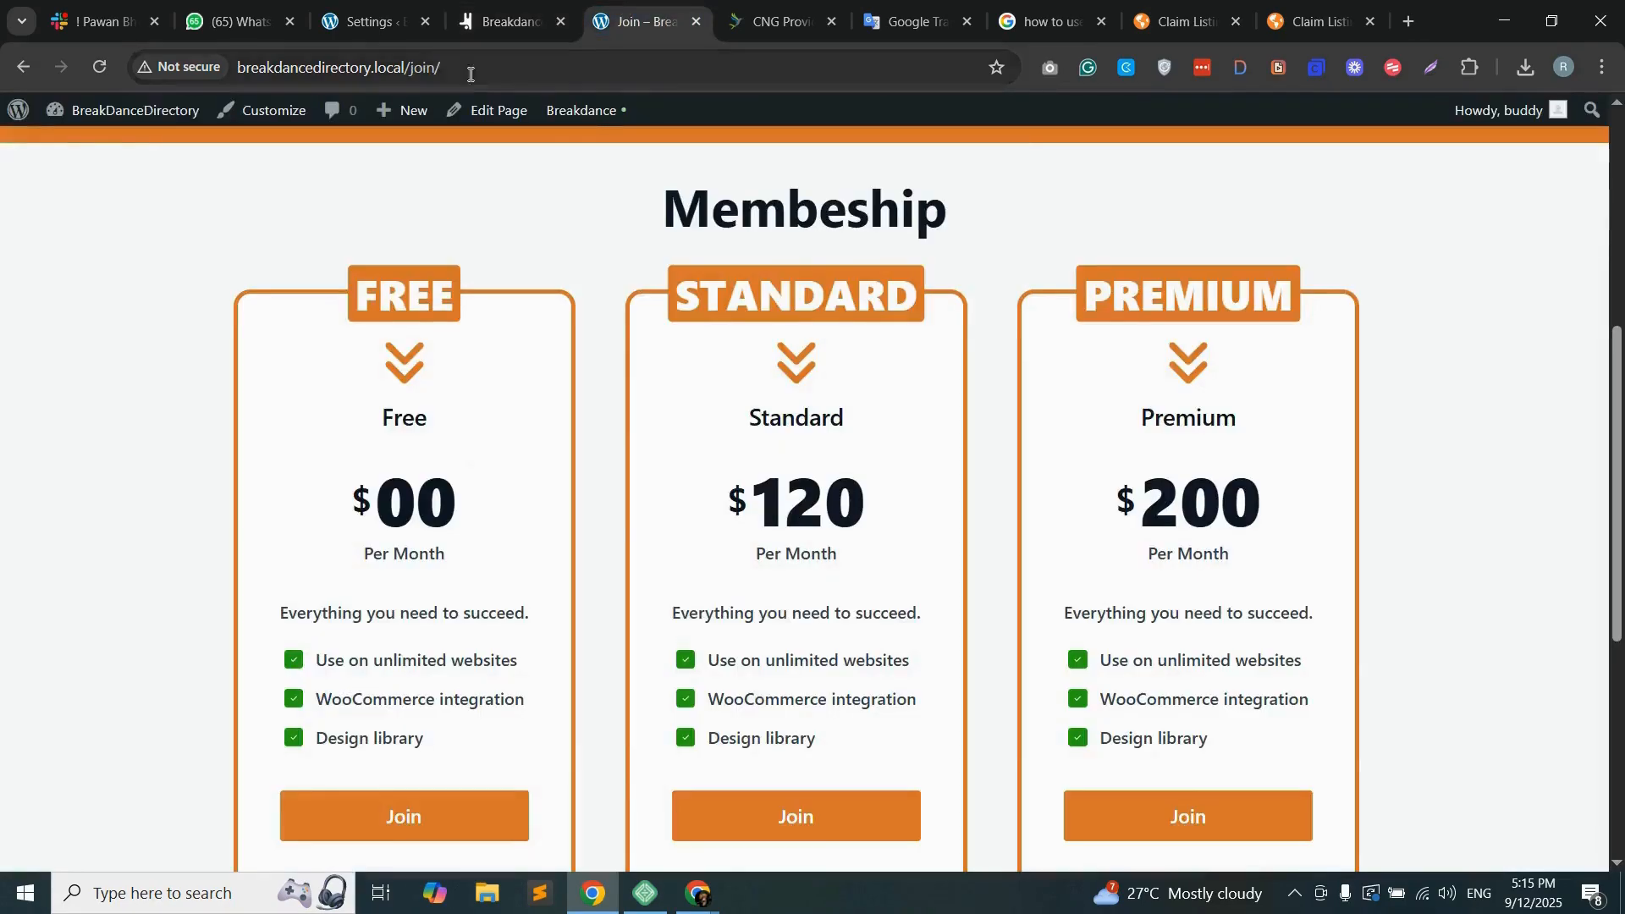
left_click(546, 69)
key("Return")
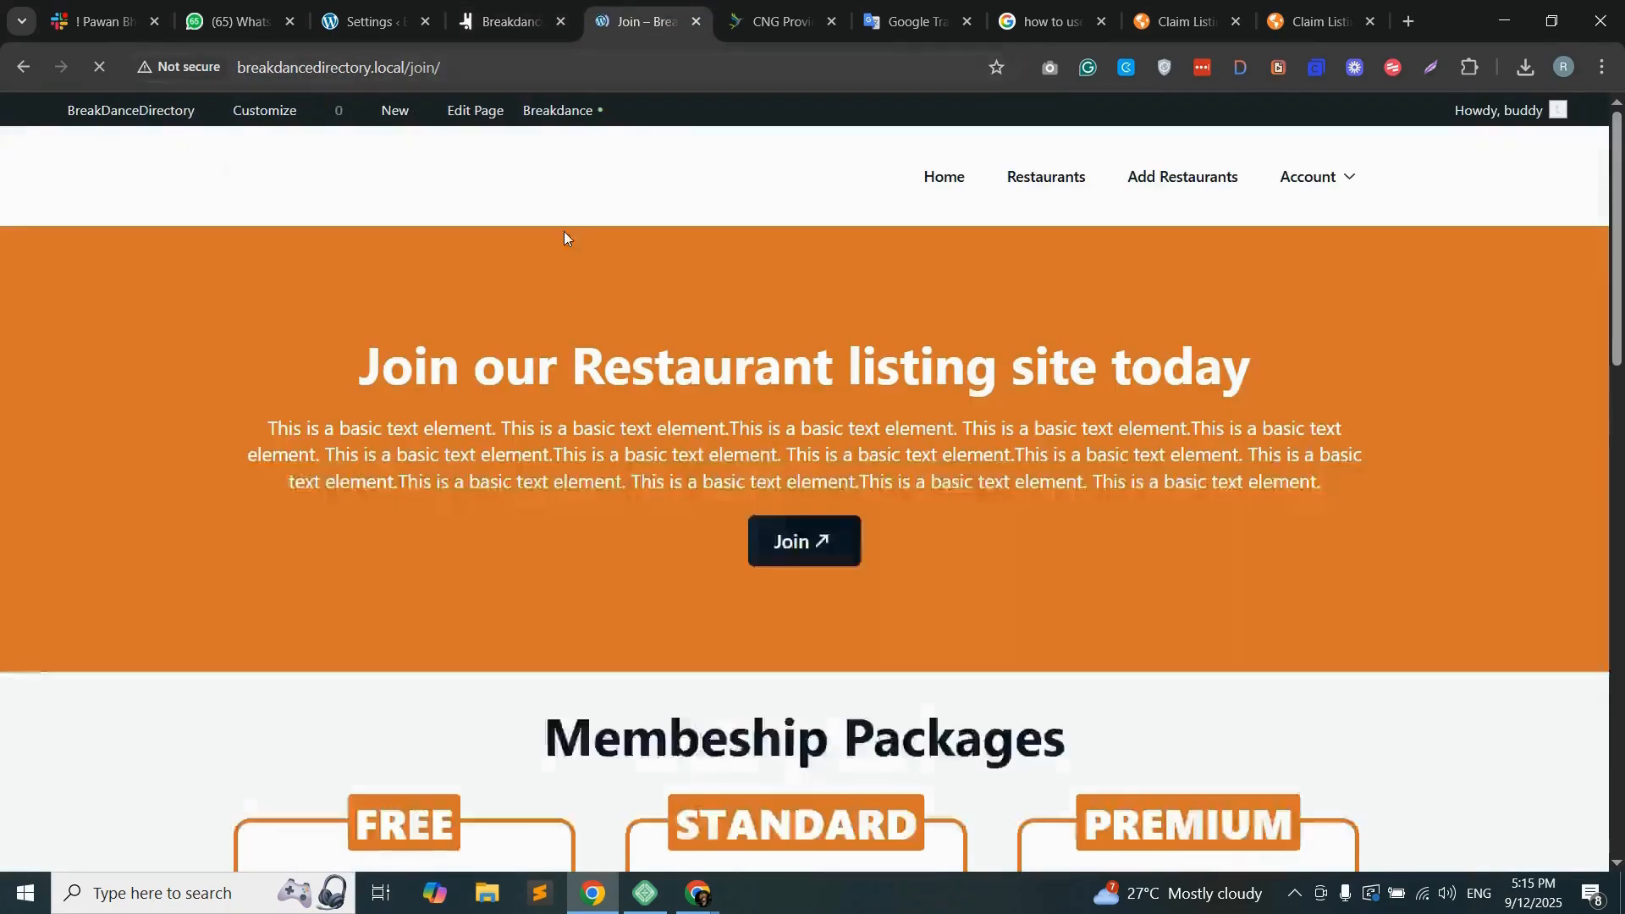
scroll(1145, 304, "down", 15)
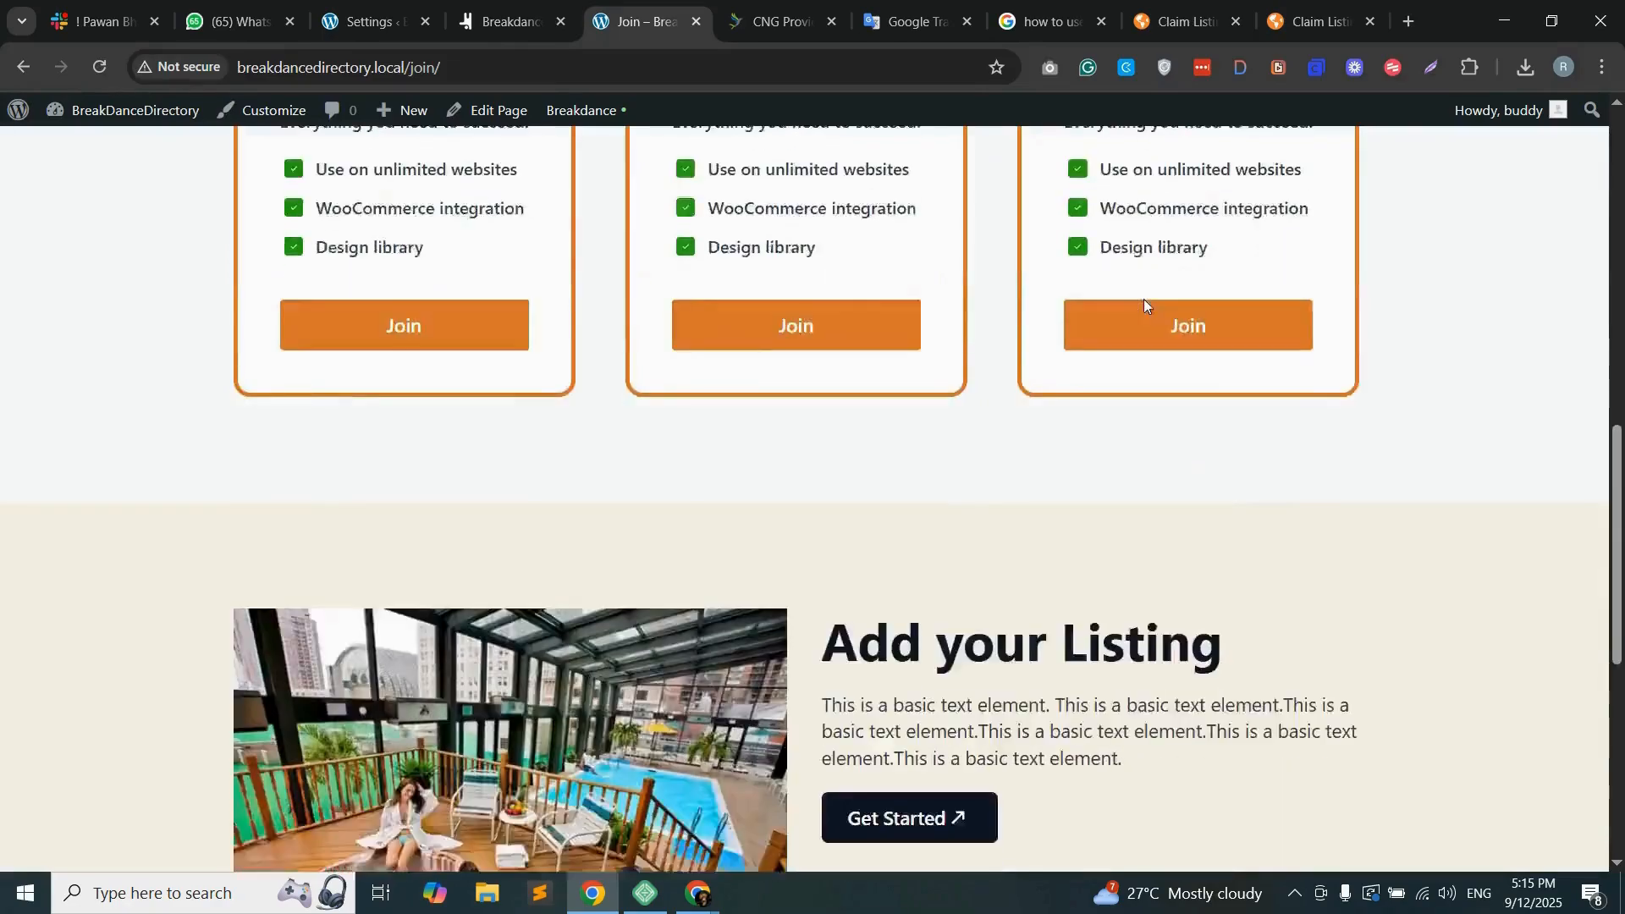
scroll(1144, 332, "up", 4)
scroll(1181, 587, "up", 10)
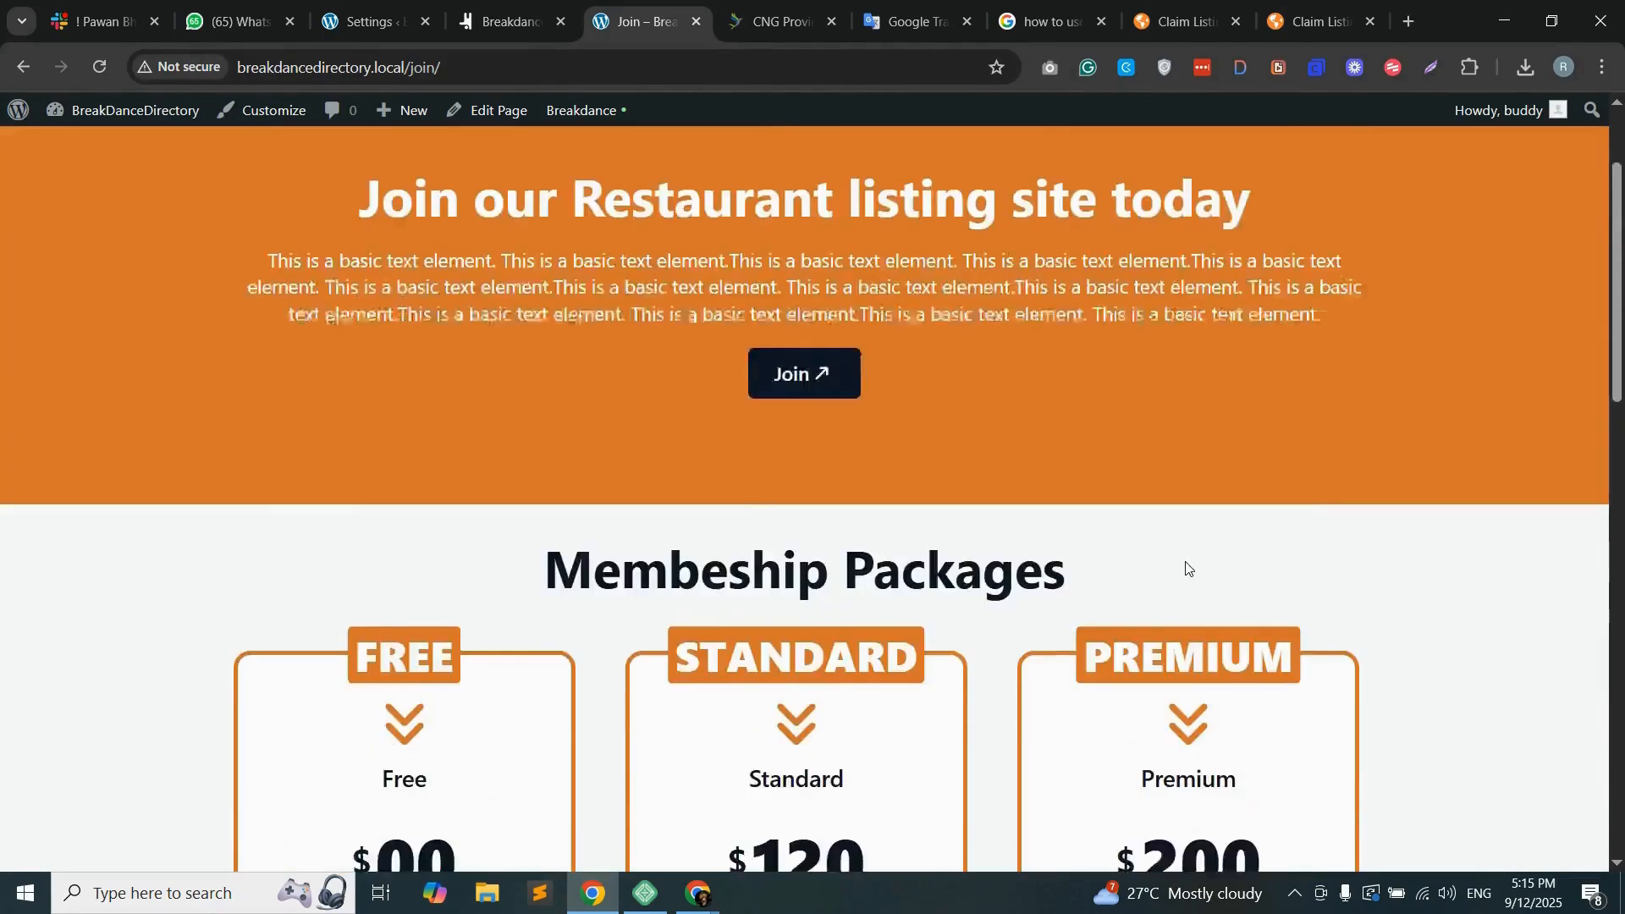
scroll(1186, 536, "down", 7)
scroll(1188, 524, "down", 6)
scroll(1186, 523, "up", 13)
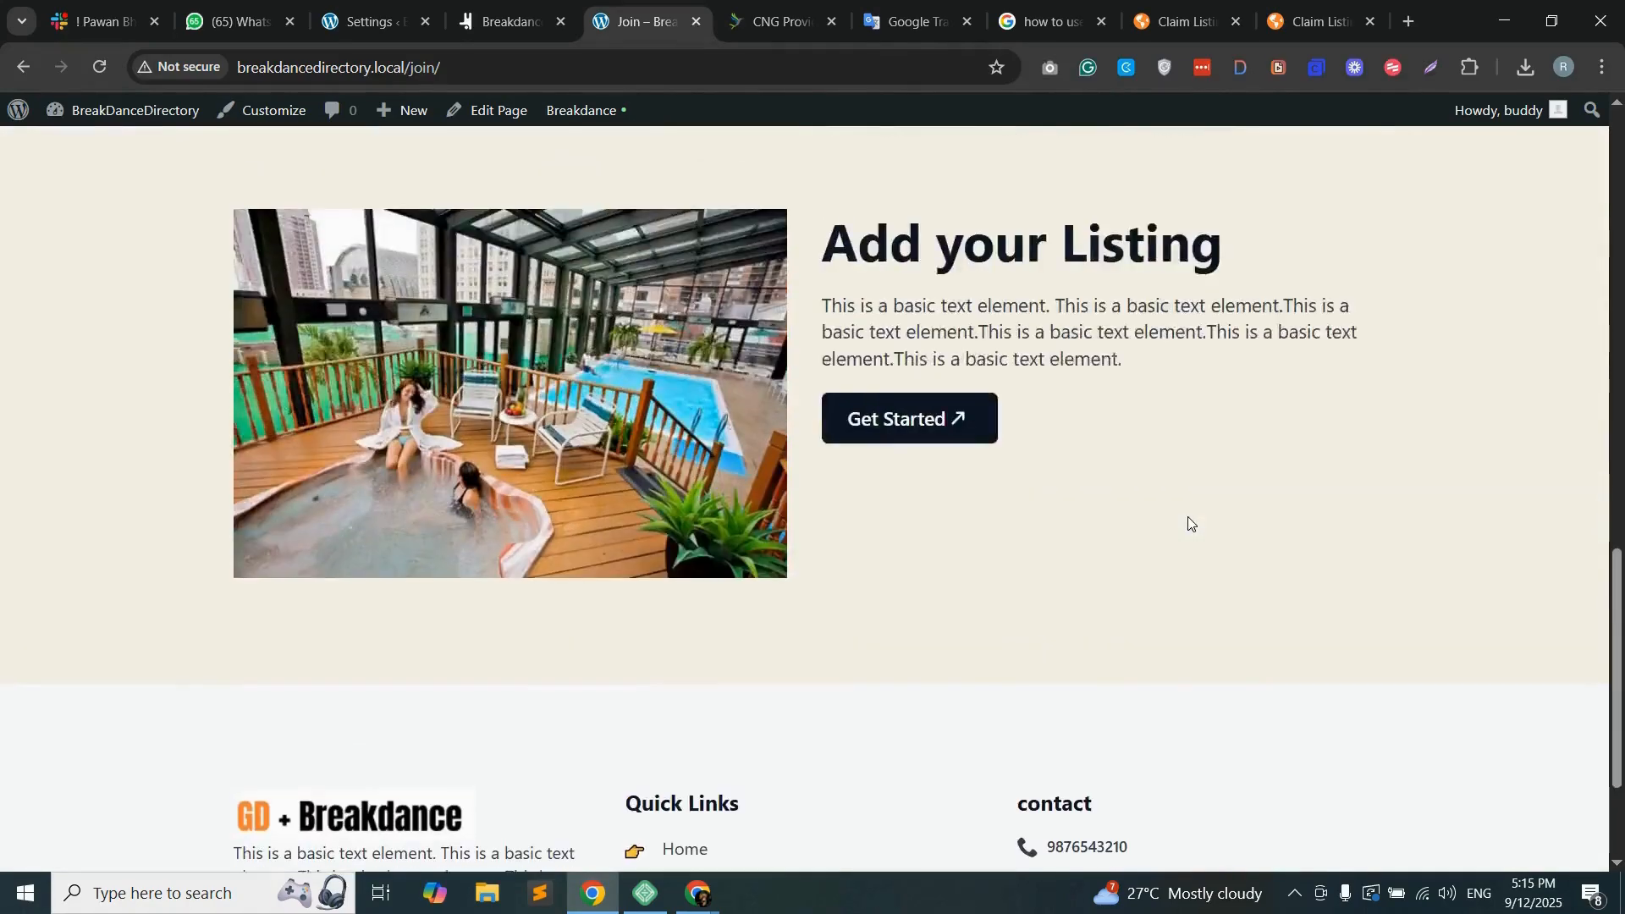
scroll(1158, 511, "up", 2)
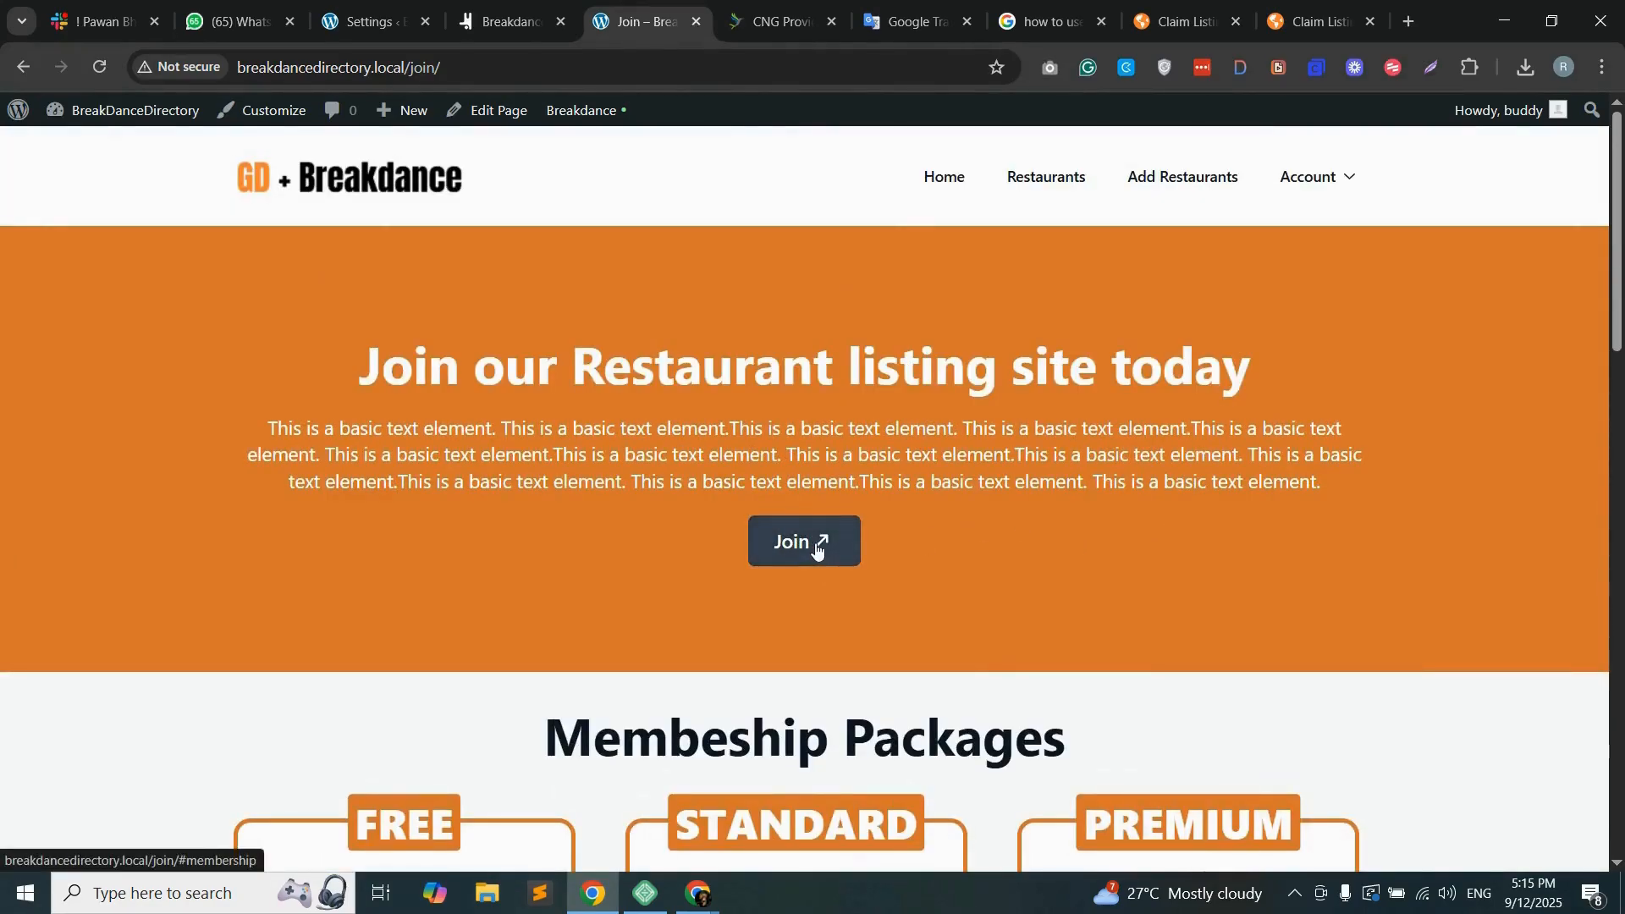
Step: Test the hero's Join link on the live Join page and review the membership packages it leads to
left_click(814, 546)
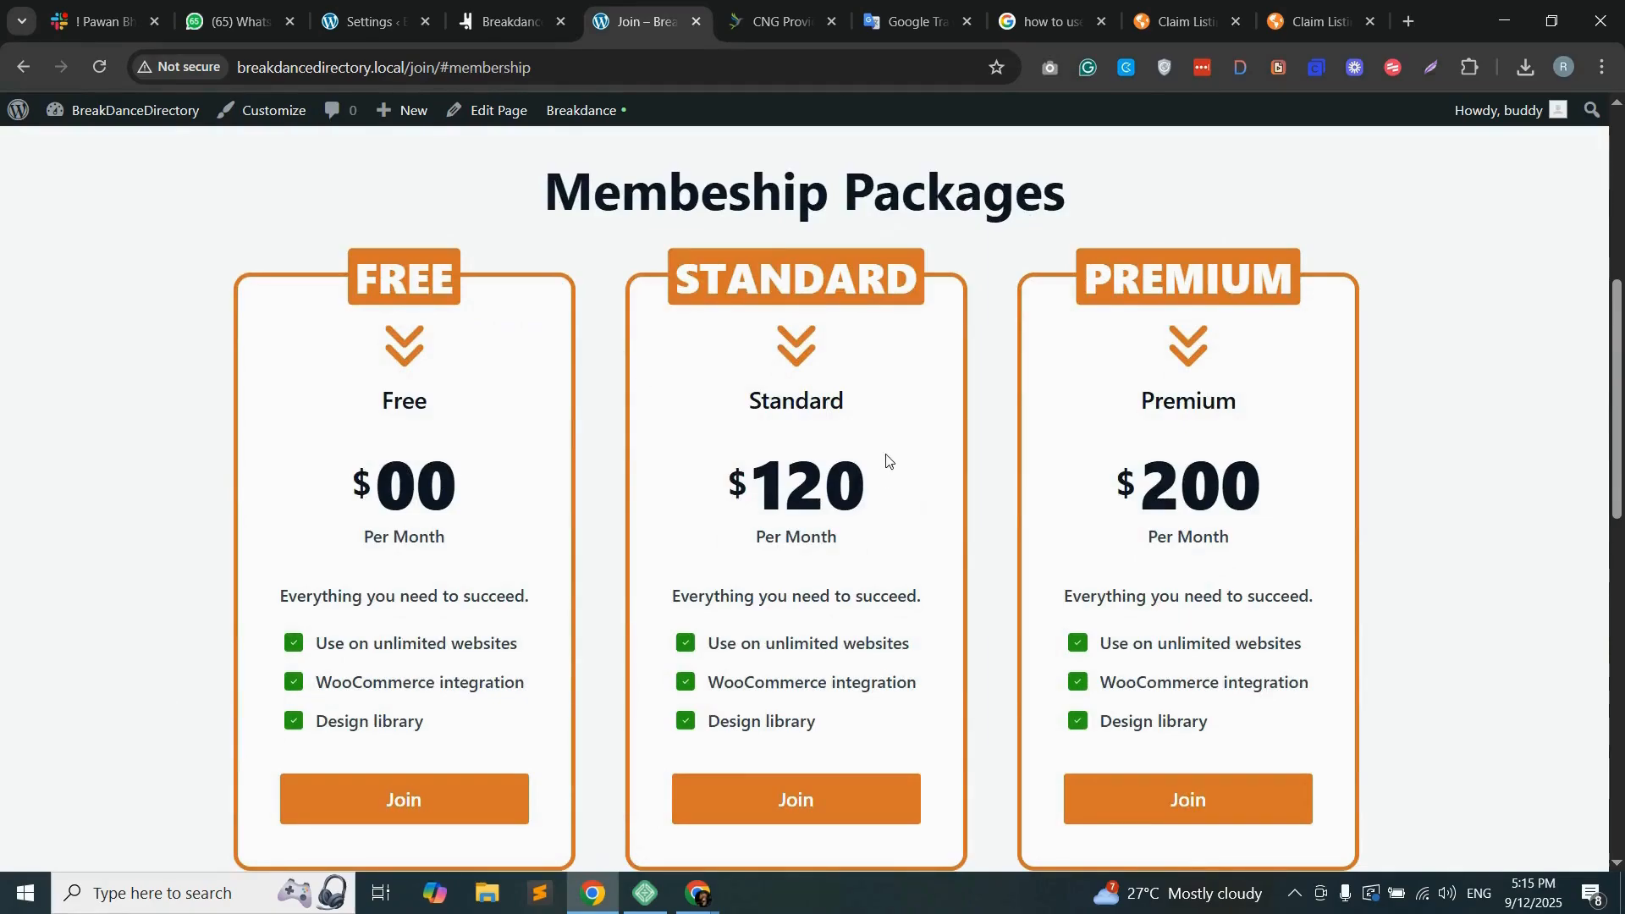
scroll(893, 458, "down", 9)
scroll(937, 558, "up", 9)
scroll(862, 409, "down", 4)
scroll(625, 372, "up", 3)
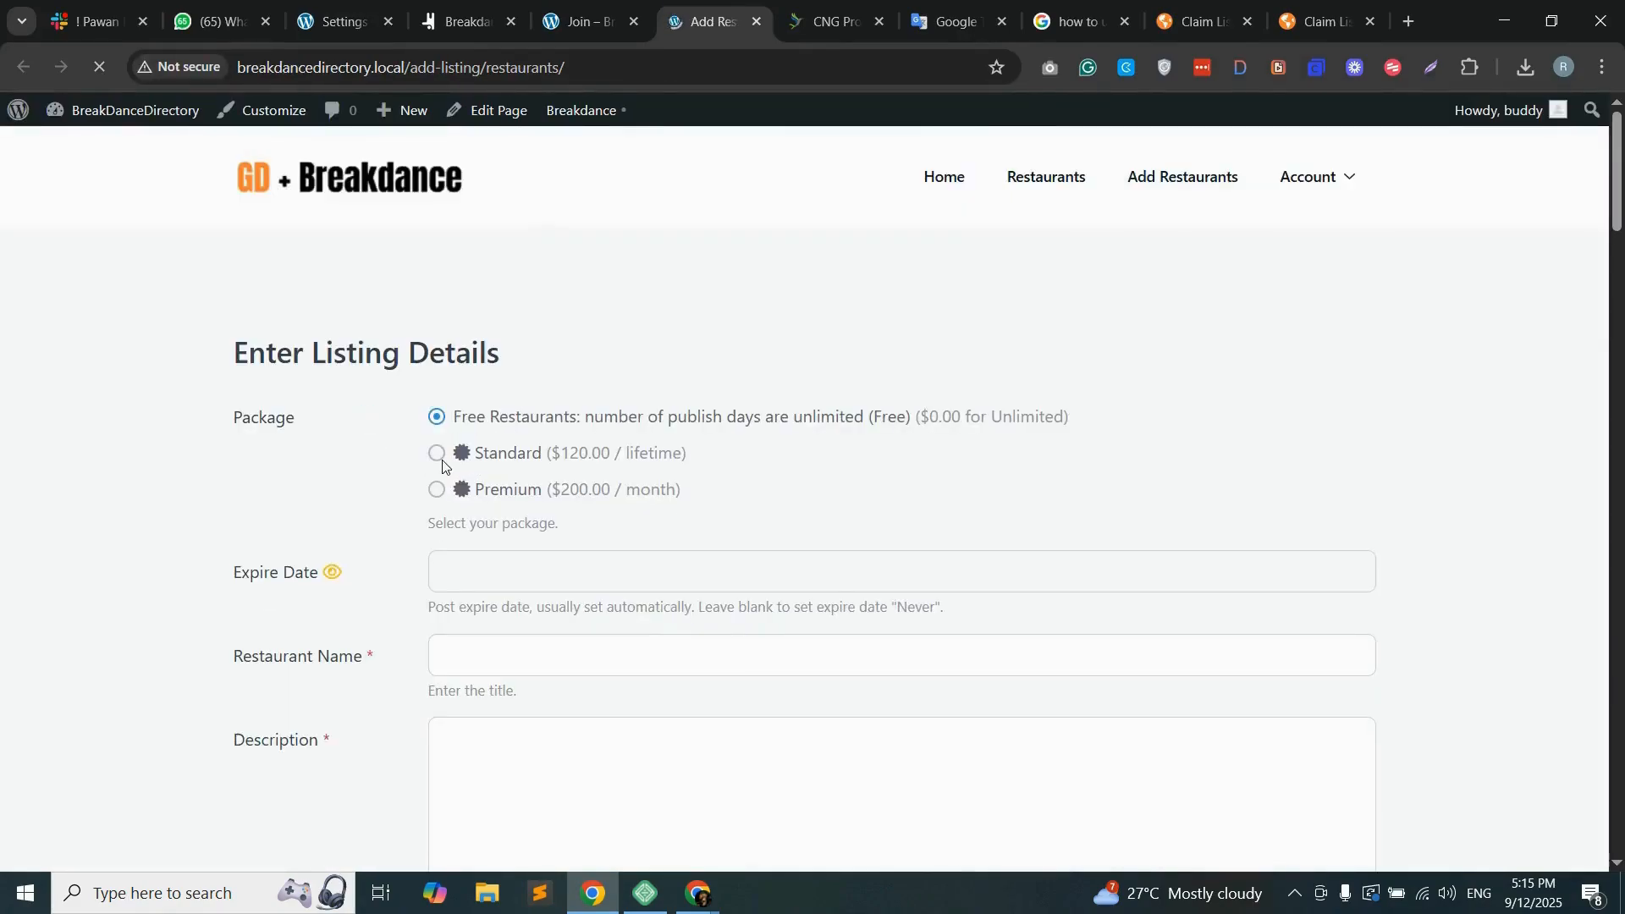
left_click(636, 67)
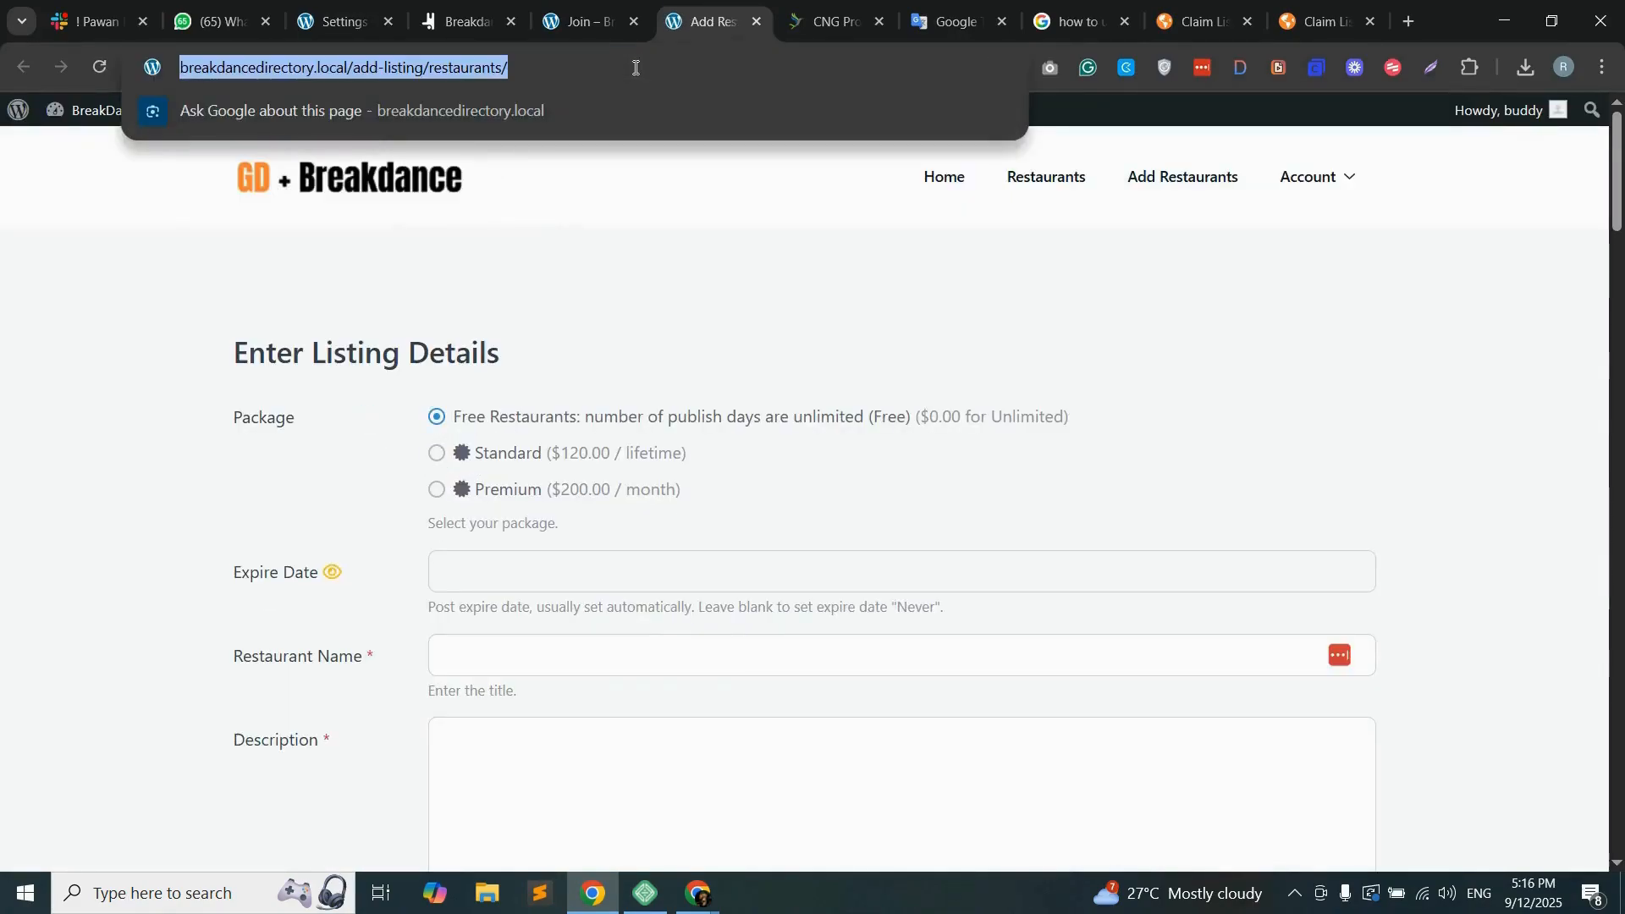
left_click(462, 21)
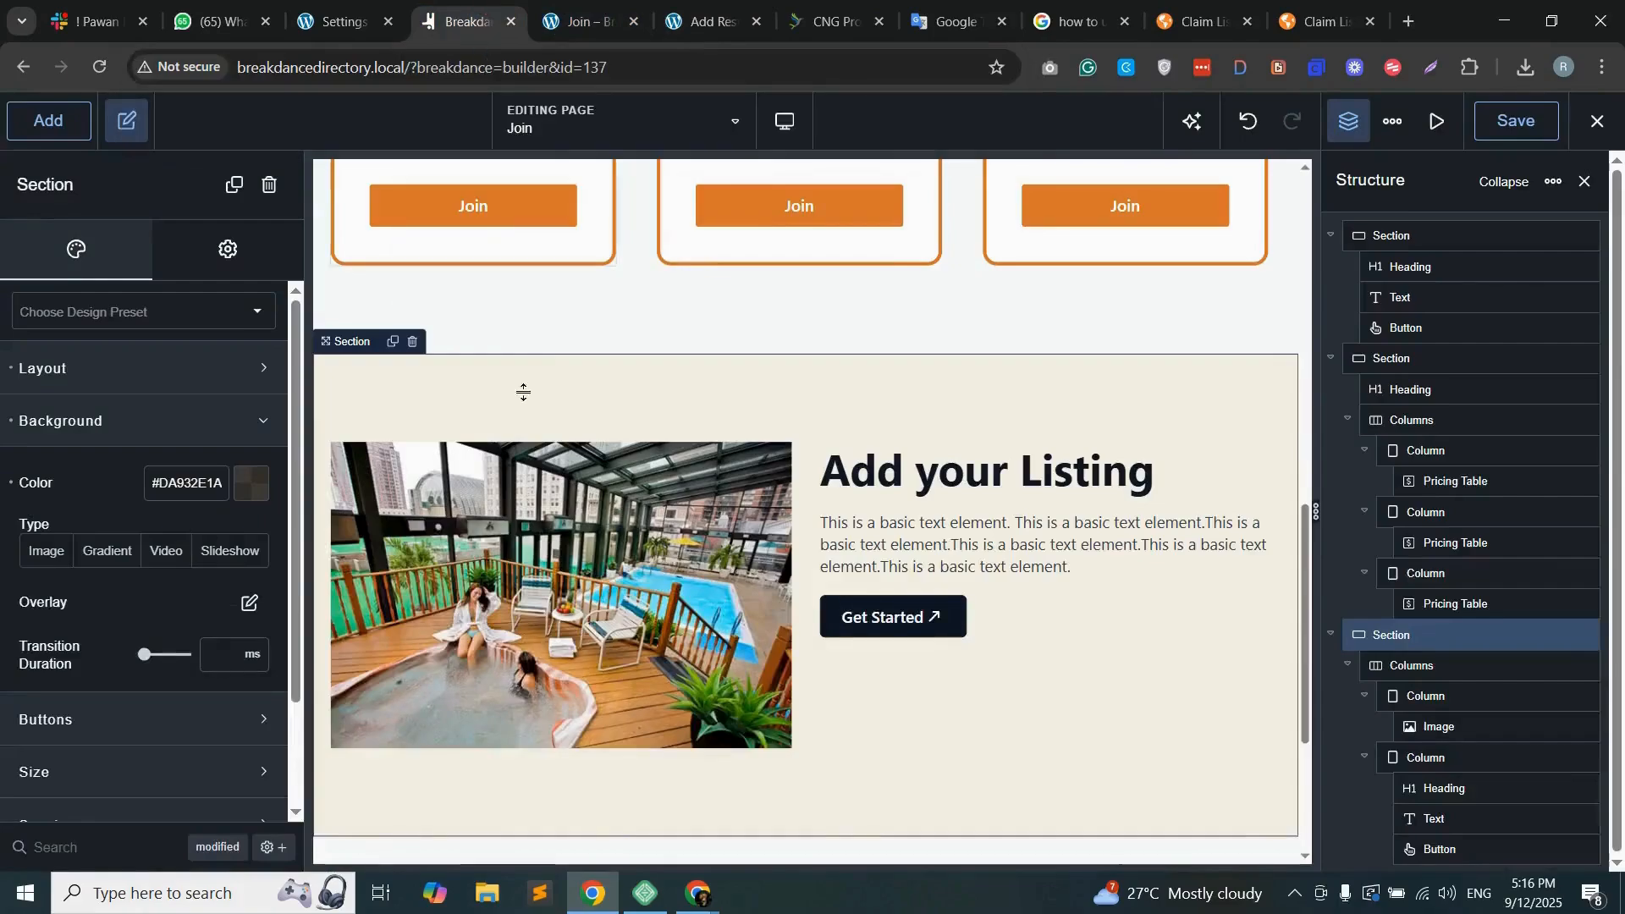
scroll(804, 584, "up", 4)
left_click(564, 421)
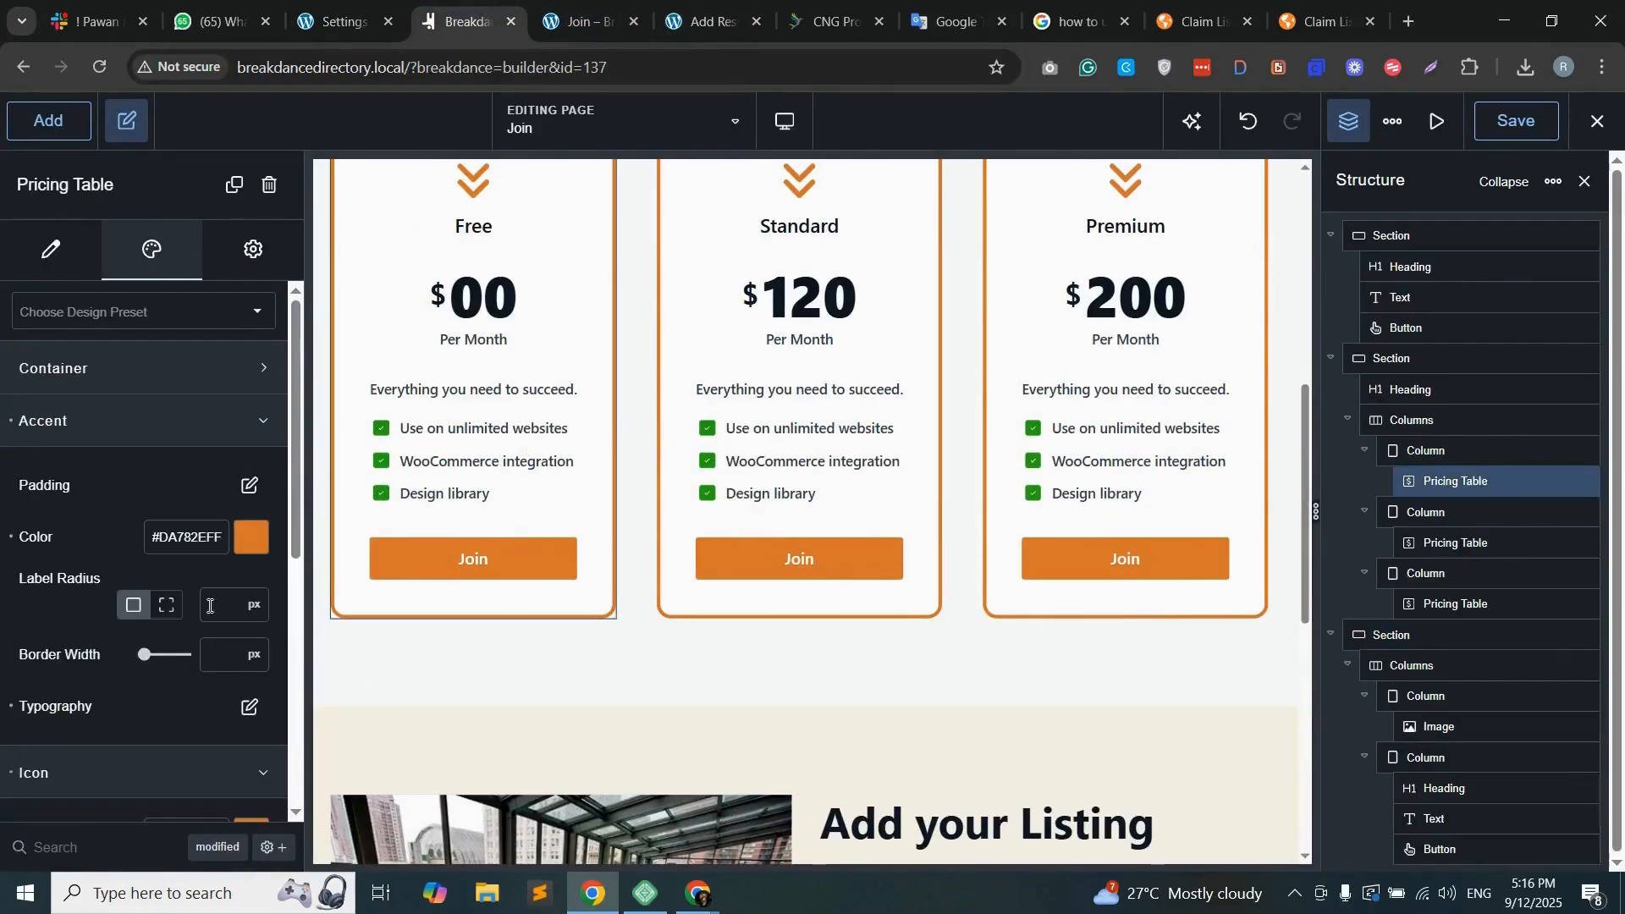
scroll(209, 606, "down", 5)
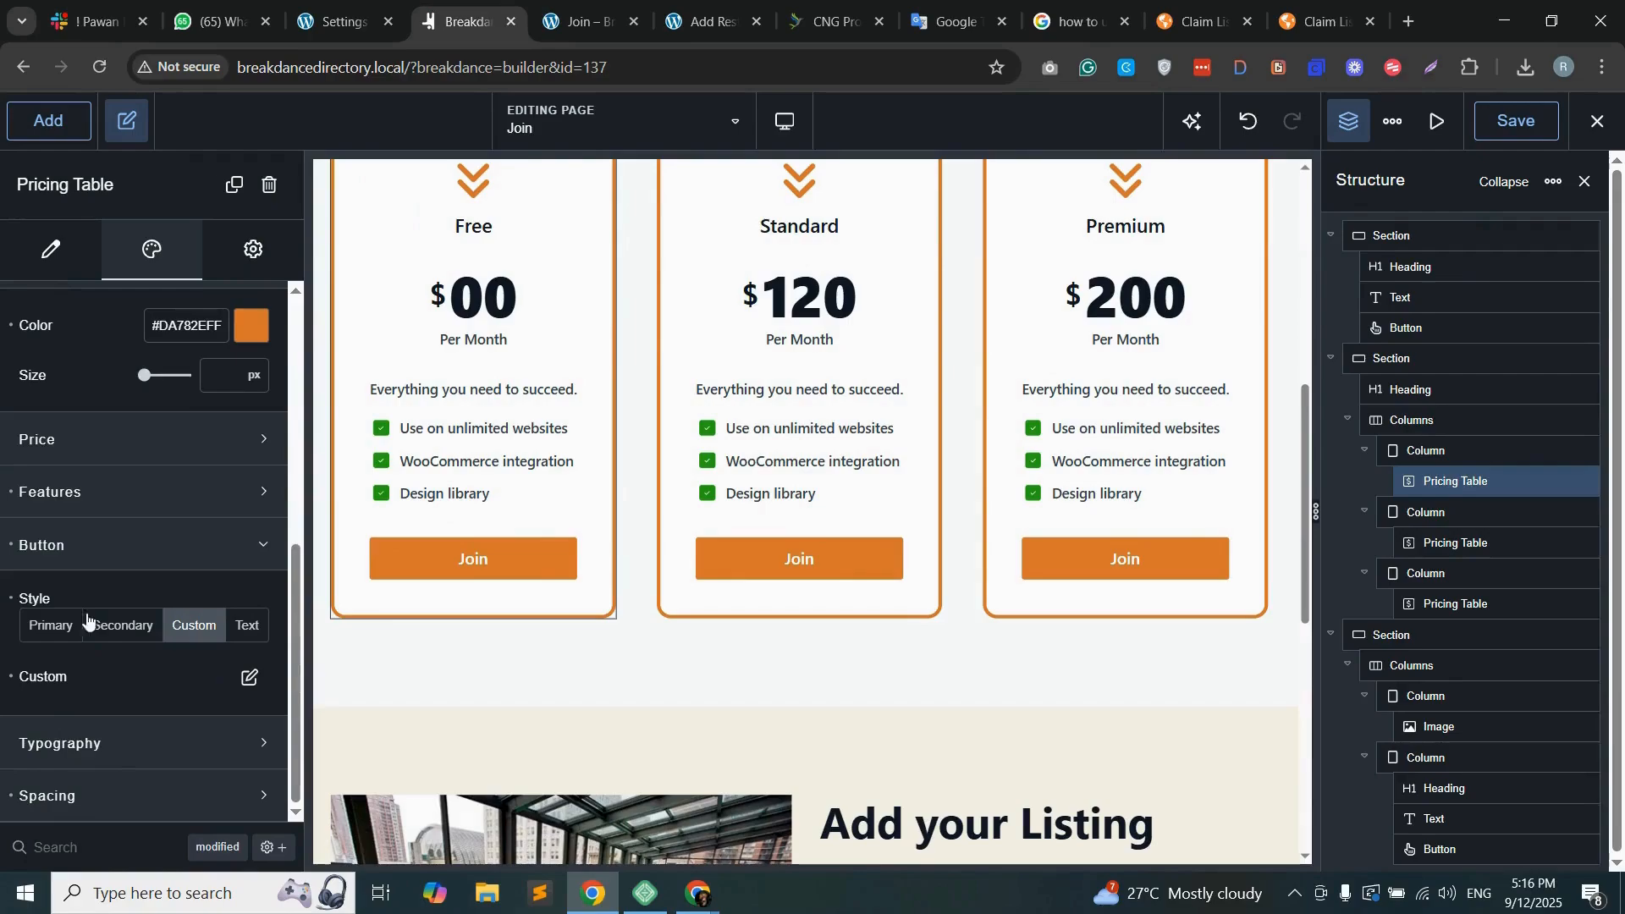
left_click(127, 548)
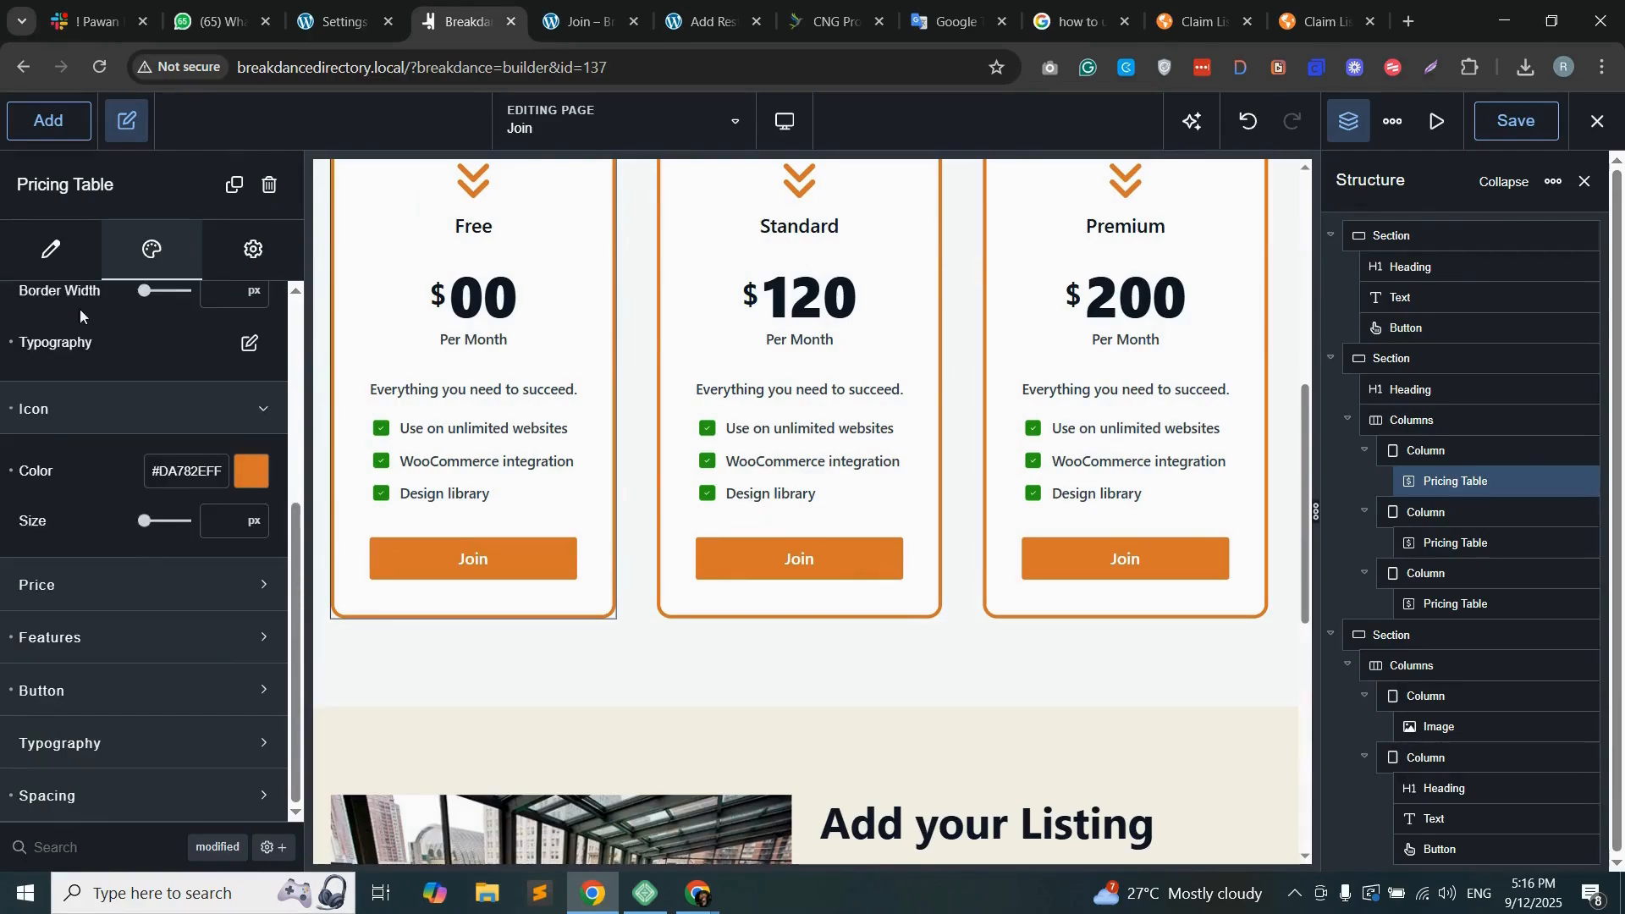
left_click(37, 256)
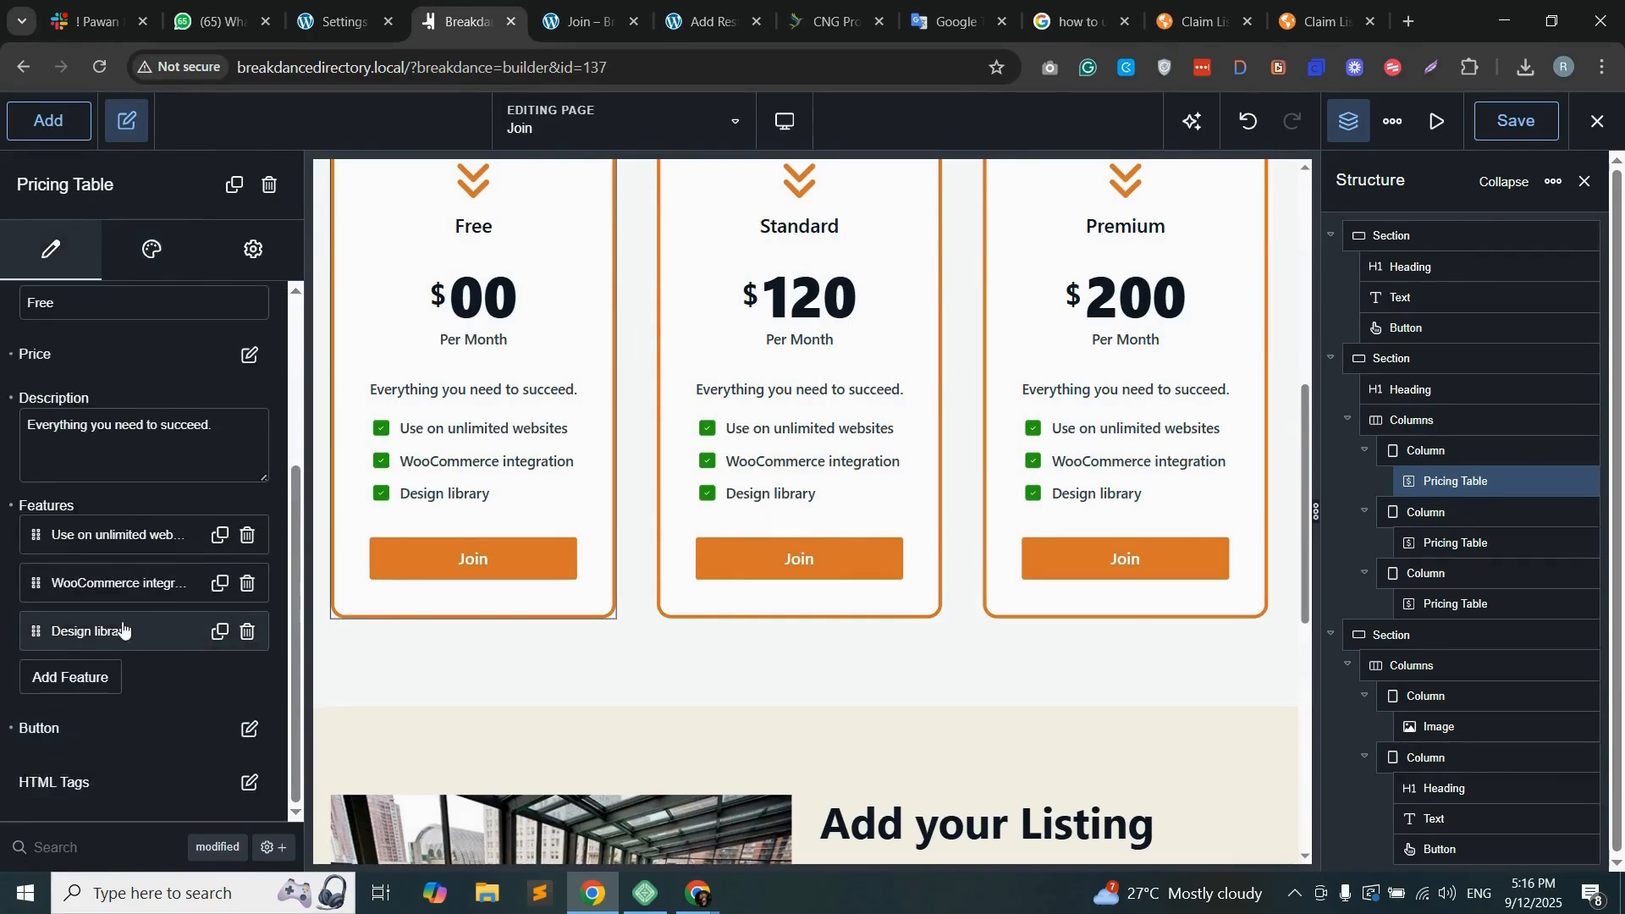
left_click(250, 730)
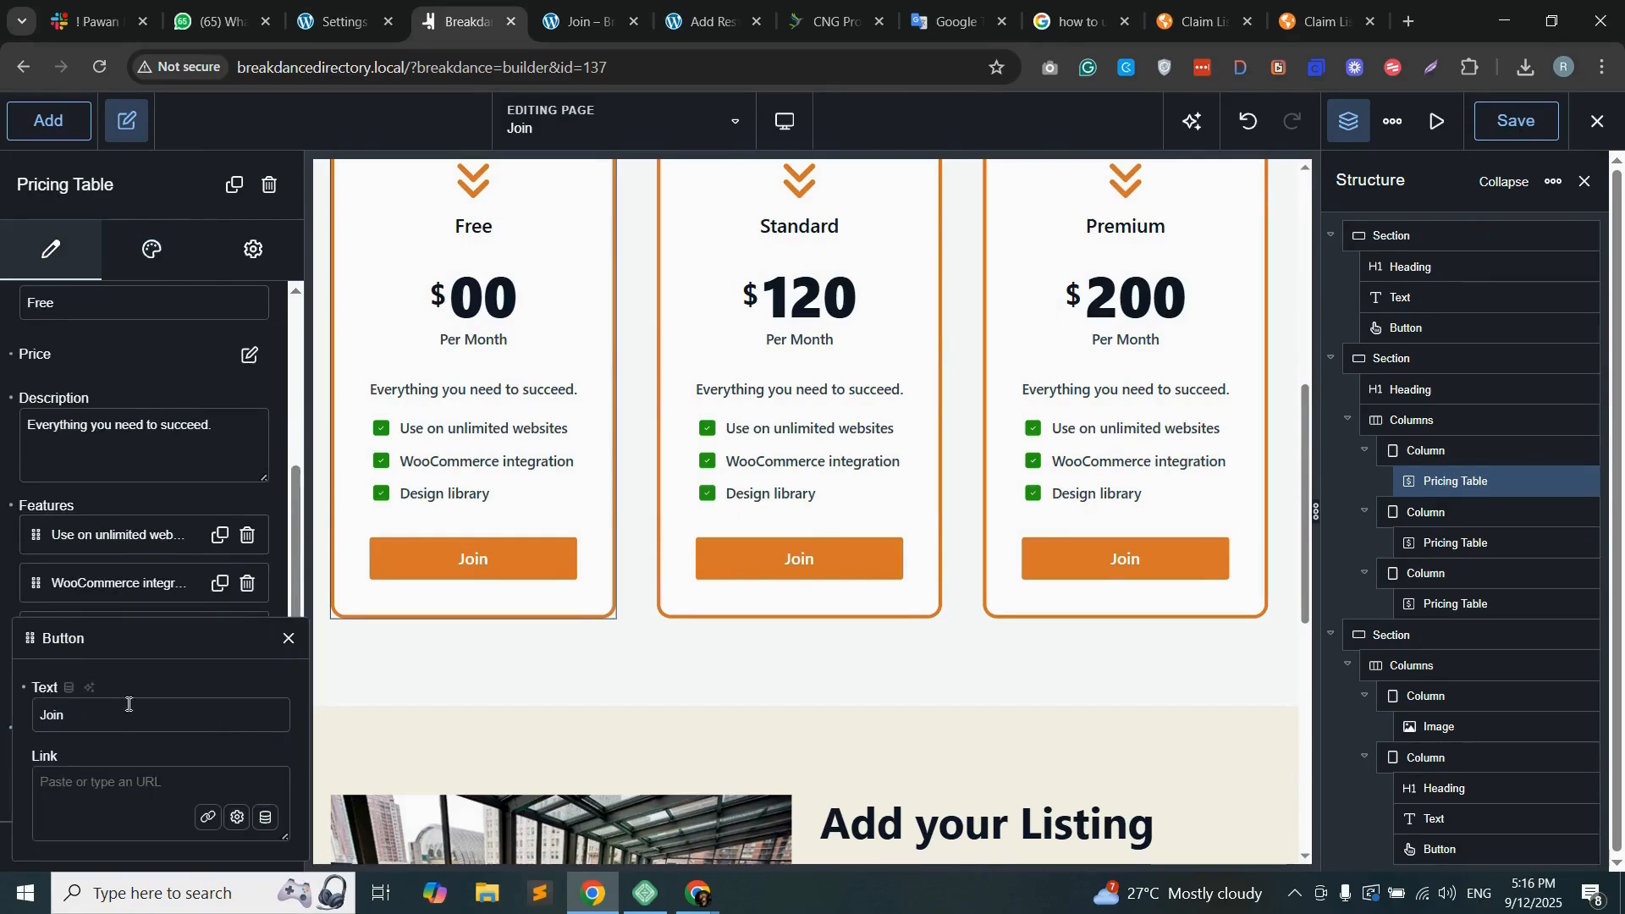
left_click(89, 783)
type("http://breakdancedirectory.local/join/#membership")
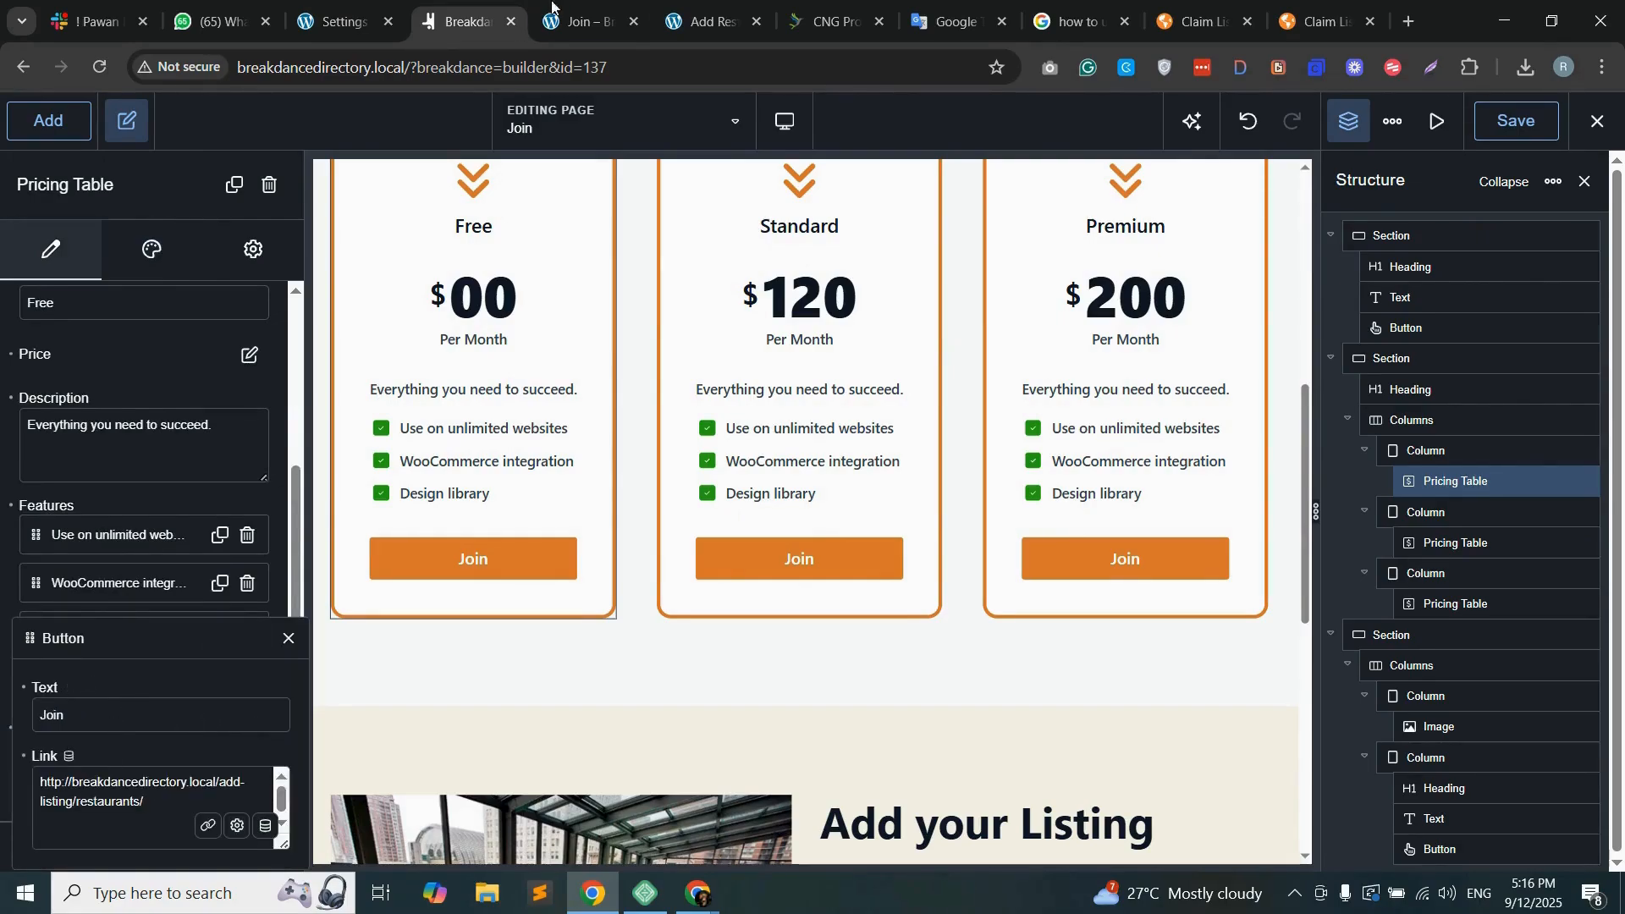
left_click(584, 21)
left_click(682, 9)
left_click_drag(679, 12, 667, 11)
left_click(698, 62)
key("ctrl+c")
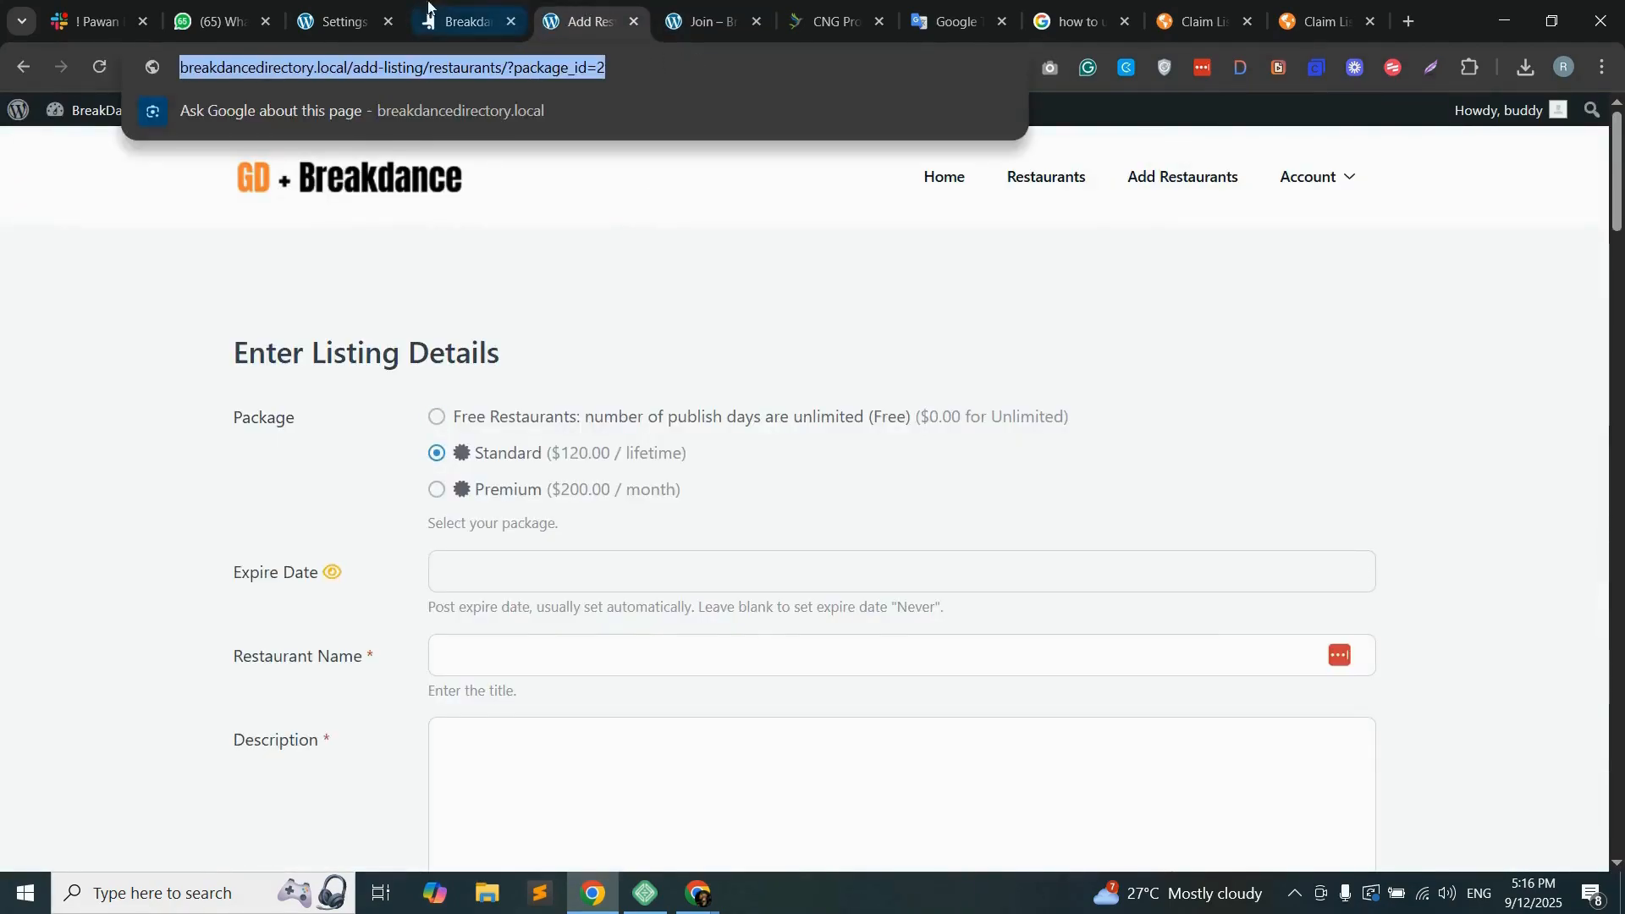
left_click(464, 21)
scroll(135, 677, "down", 3)
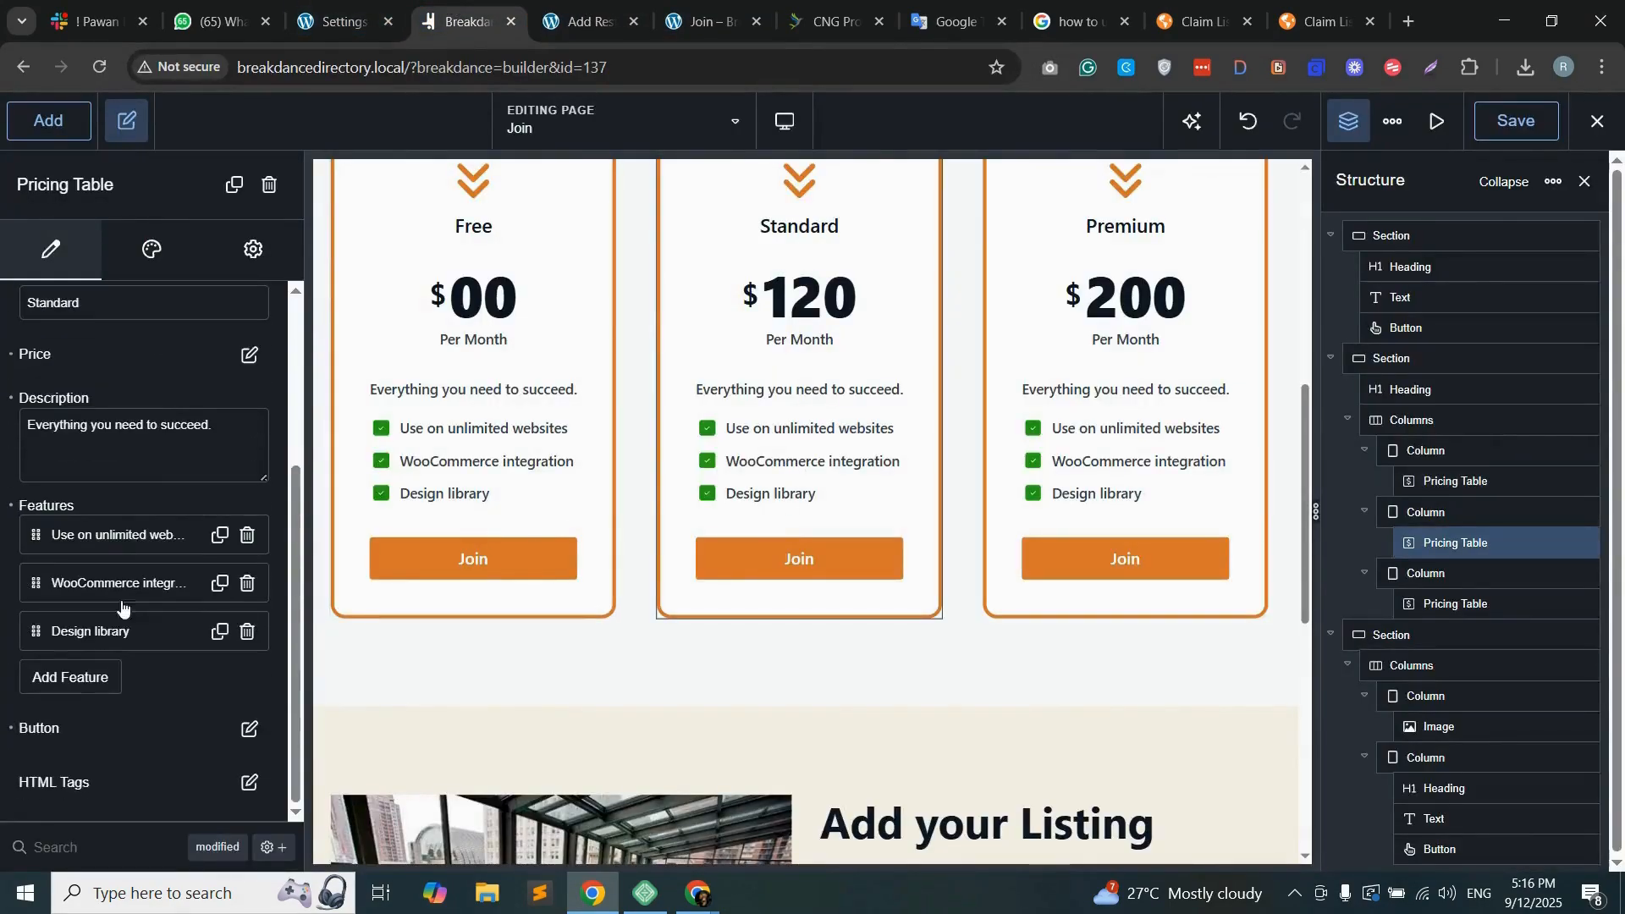
left_click(248, 729)
left_click(80, 790)
key("ctrl+v")
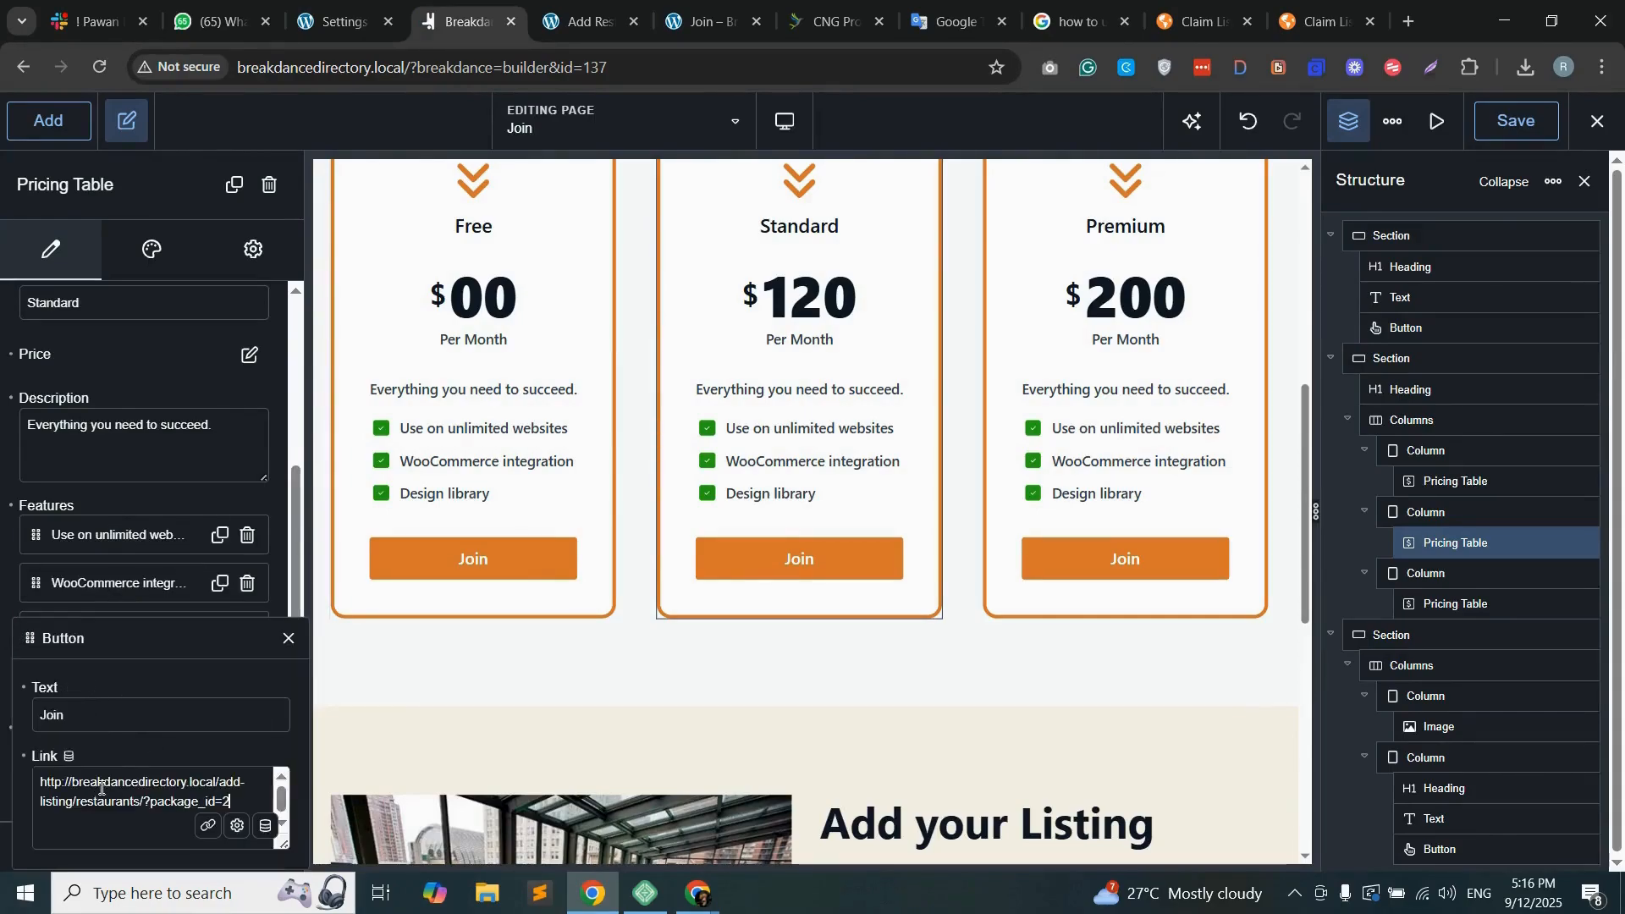
Step: Select Premium on the listing form and link the Premium pricing table's Join button to its address ending in "?package_id=3"
left_click(584, 21)
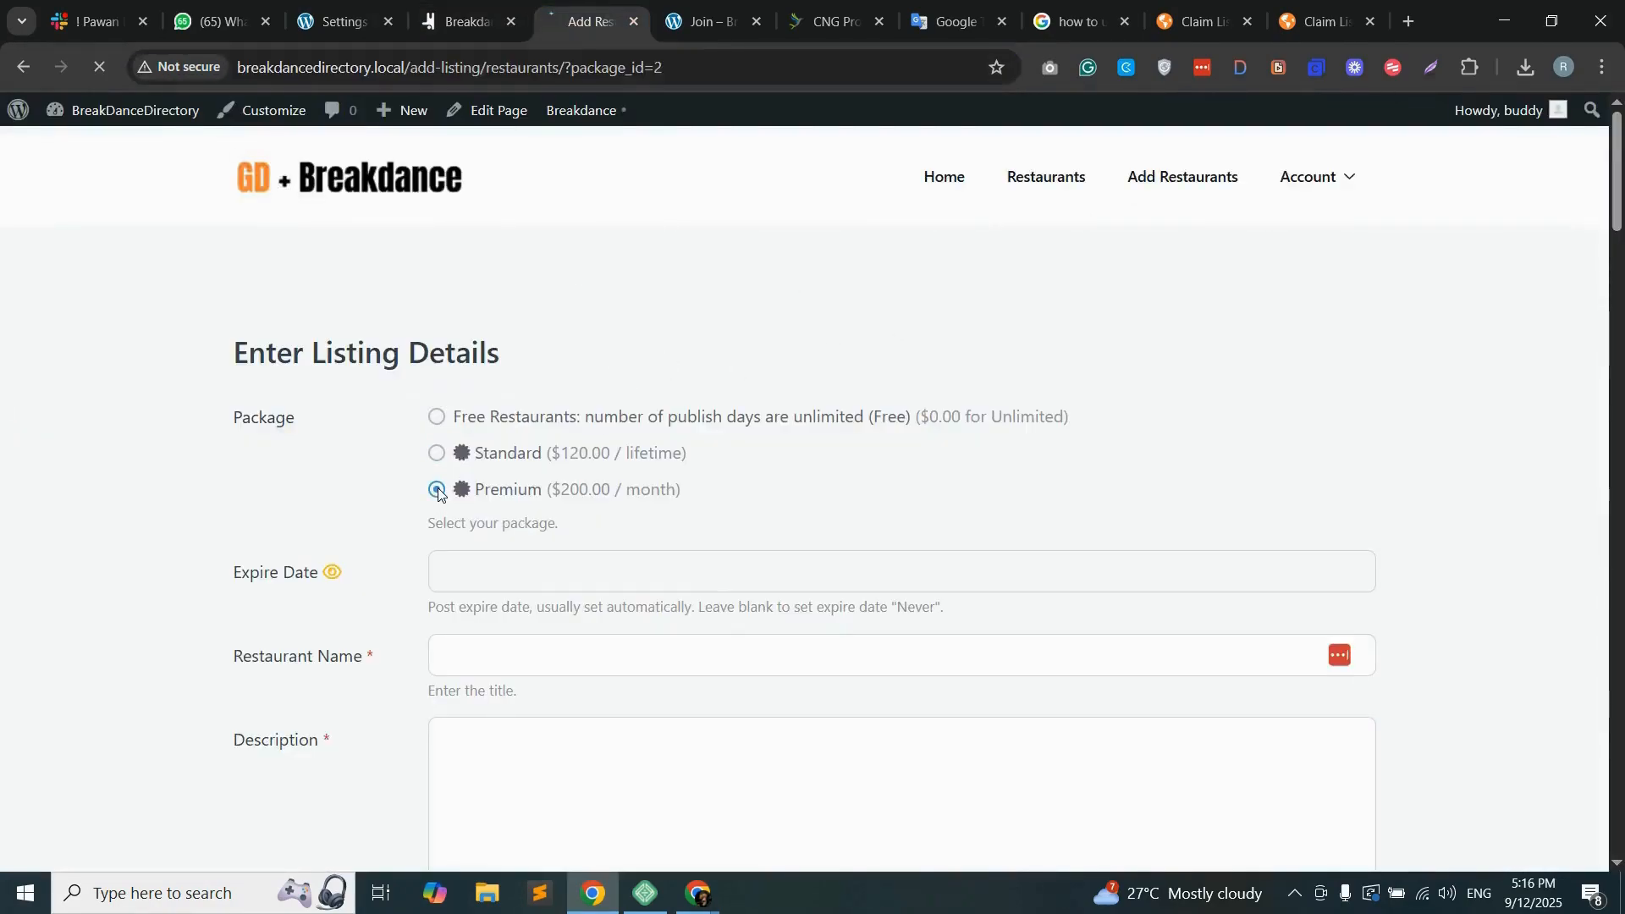
left_click(700, 67)
left_click(464, 21)
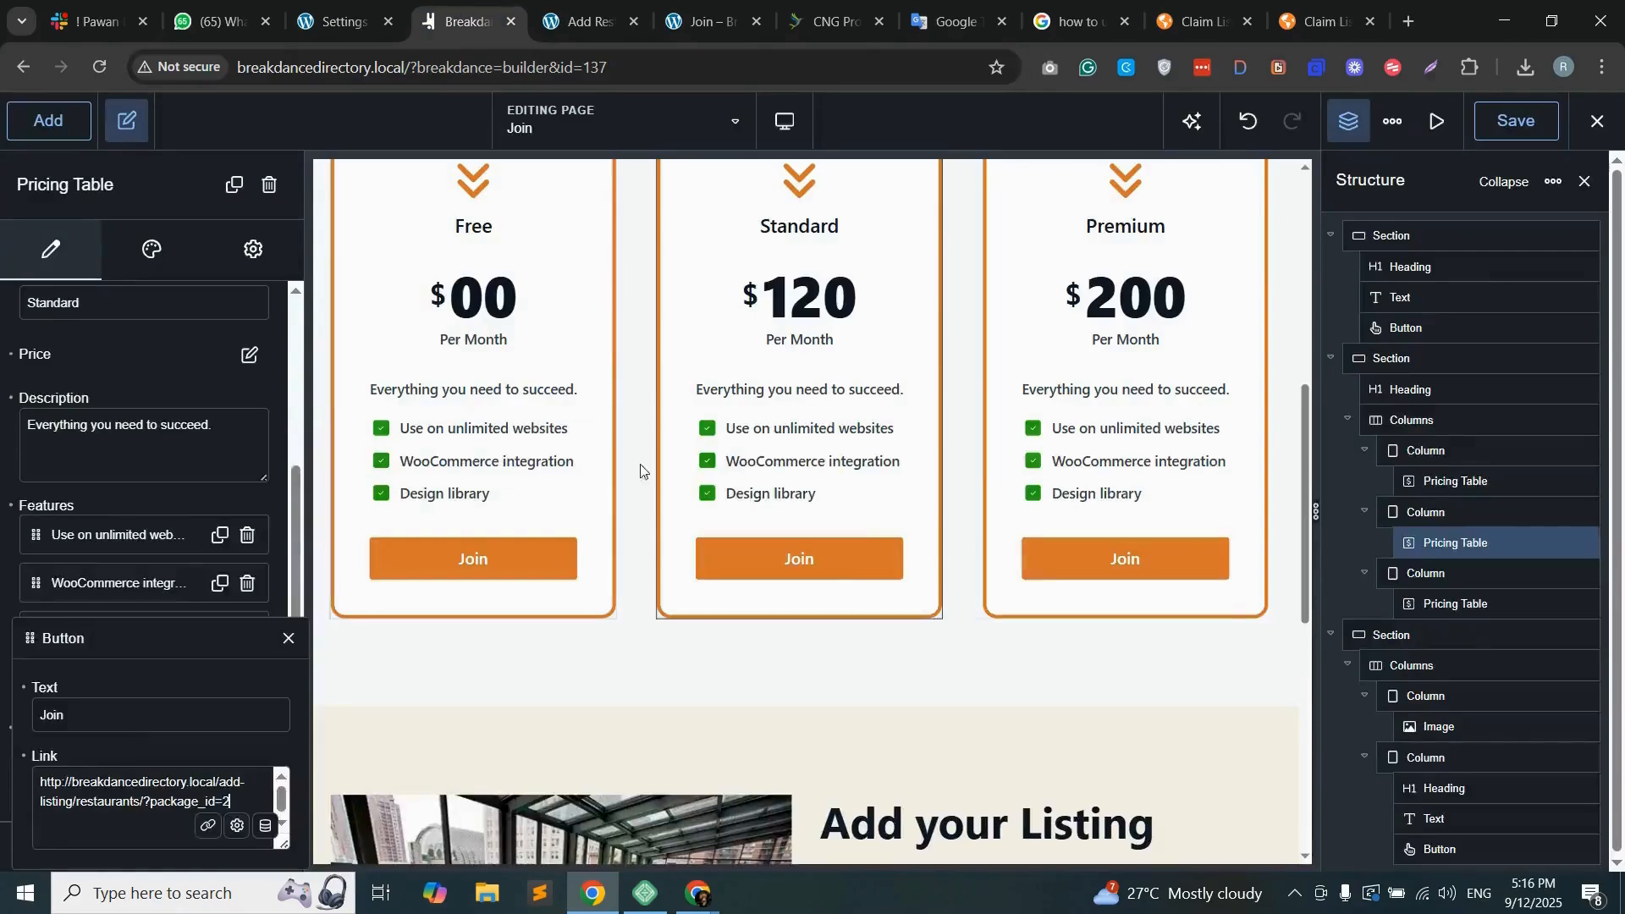
scroll(130, 541, "down", 3)
left_click(248, 726)
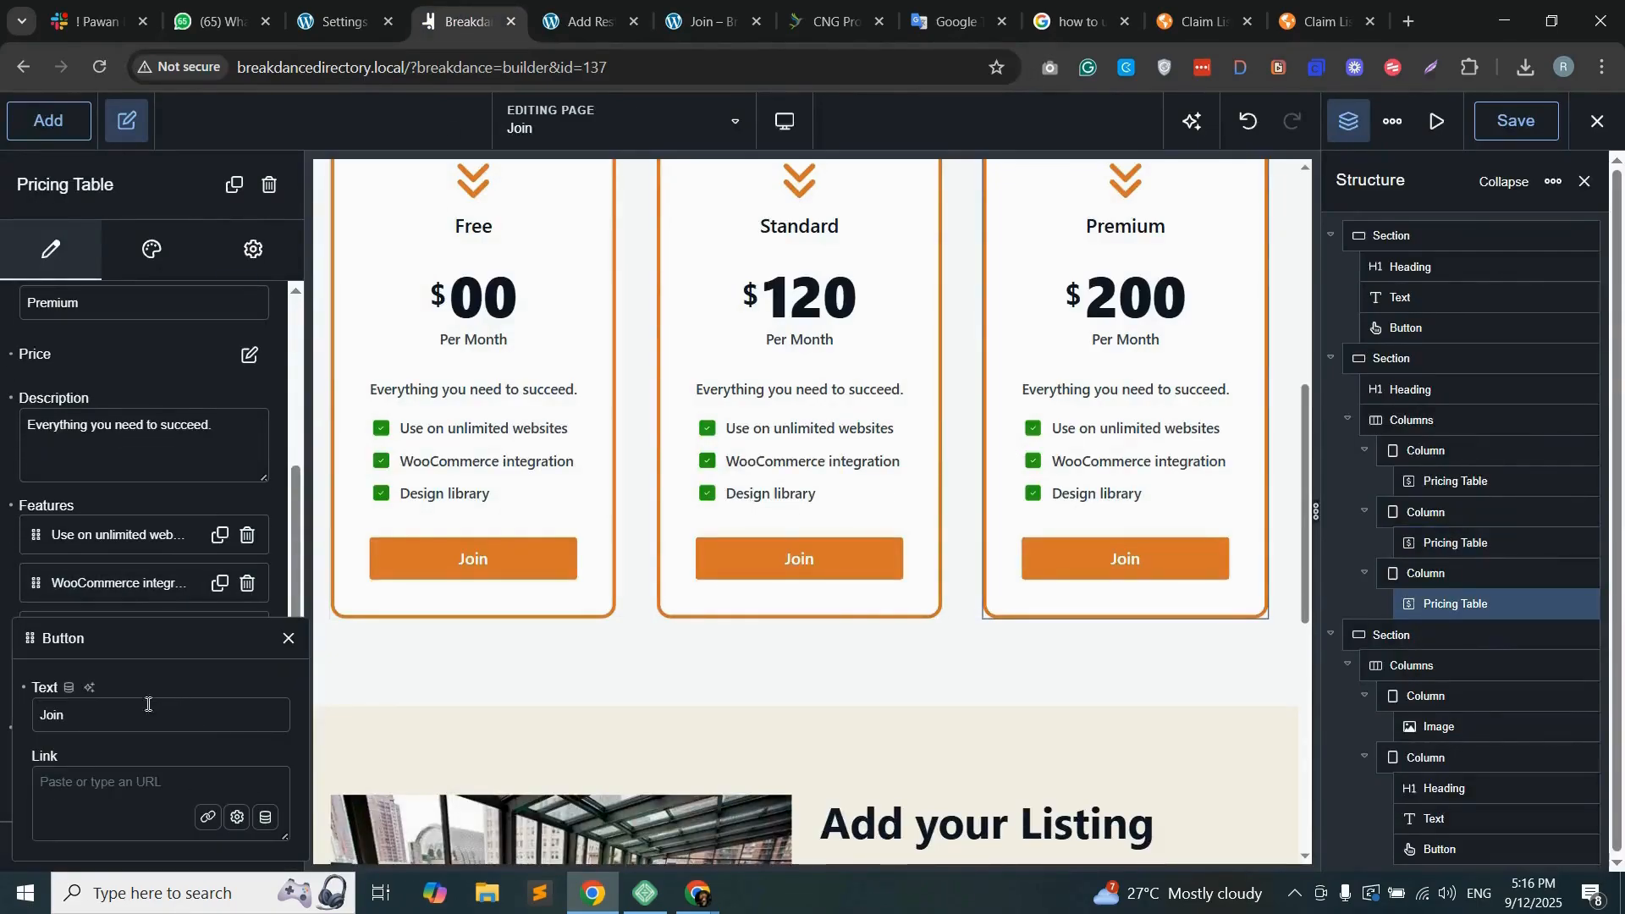
key("ctrl+v")
left_click(288, 639)
Step: Return to the live Join page and reload it without the "#membership" anchor in its address
left_click(584, 21)
left_click(698, 67)
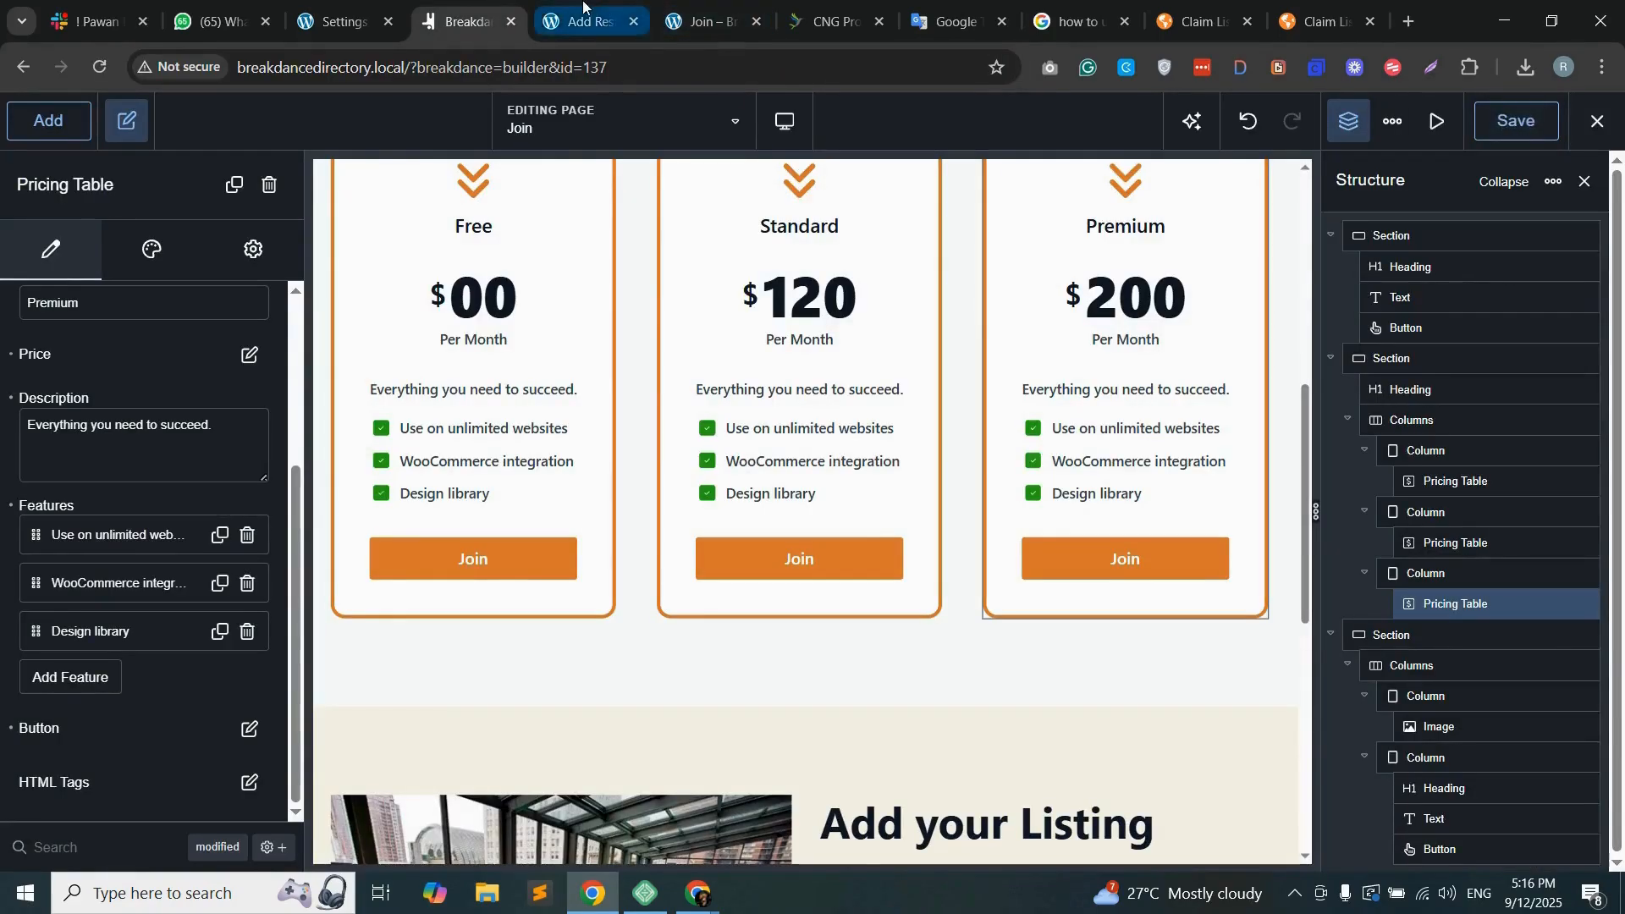
left_click(579, 18)
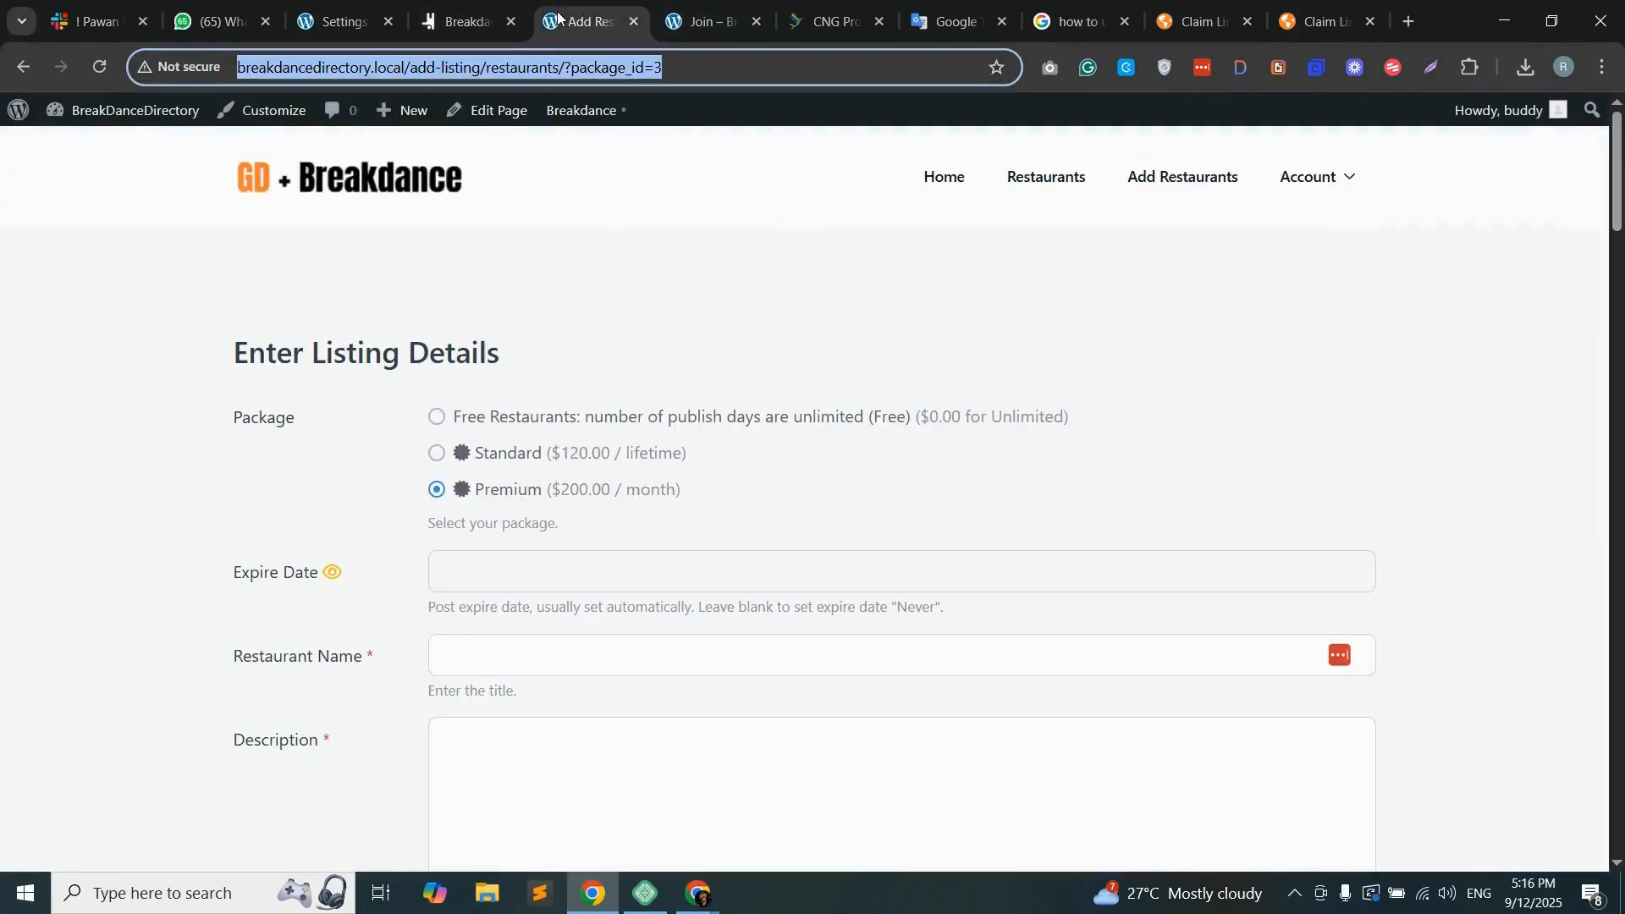
left_click(690, 19)
left_click(605, 64)
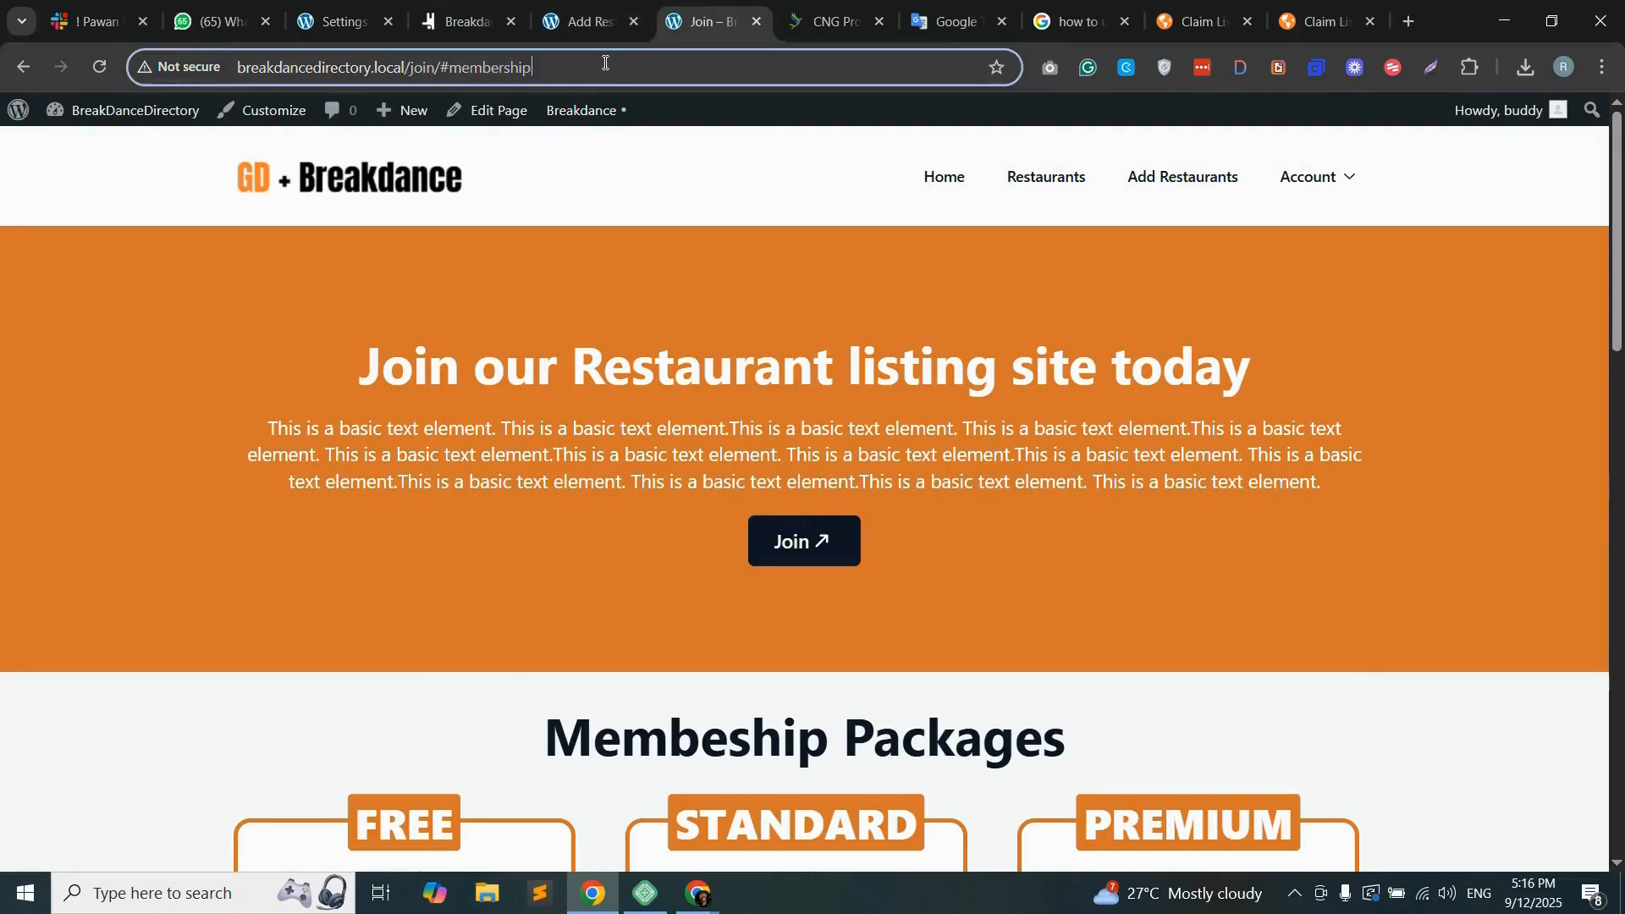
key("Return")
left_click_drag(530, 67, 474, 69)
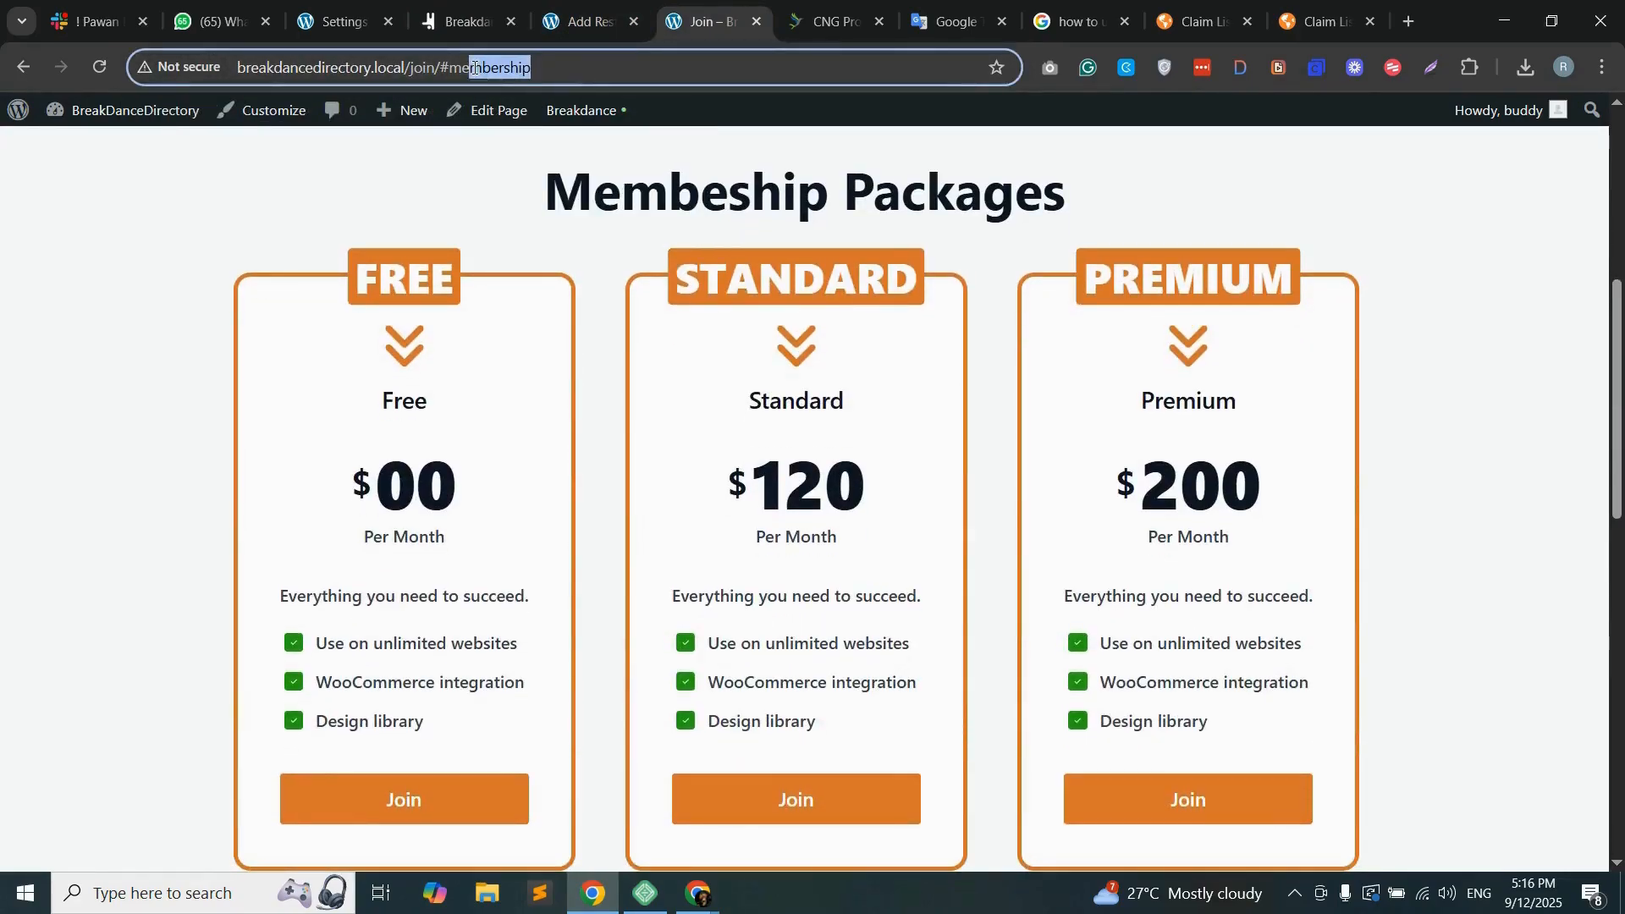
key("BackSpace")
key("Return")
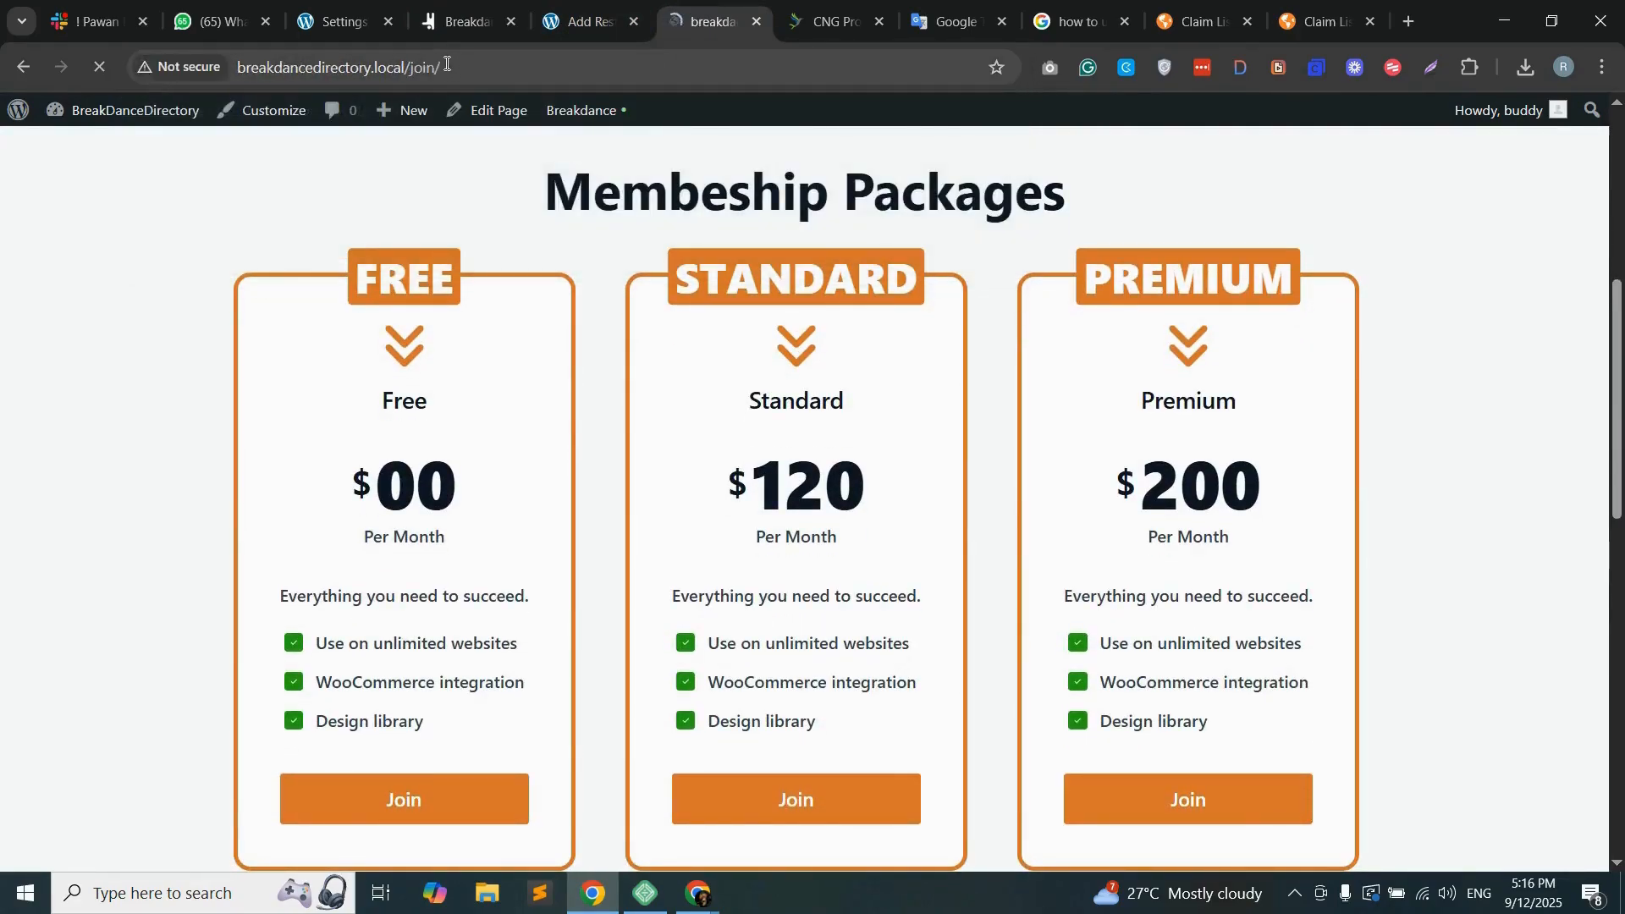
Step: Test the hero's Join button and follow the Standard package's Join link to the add-listing form
left_click(565, 56)
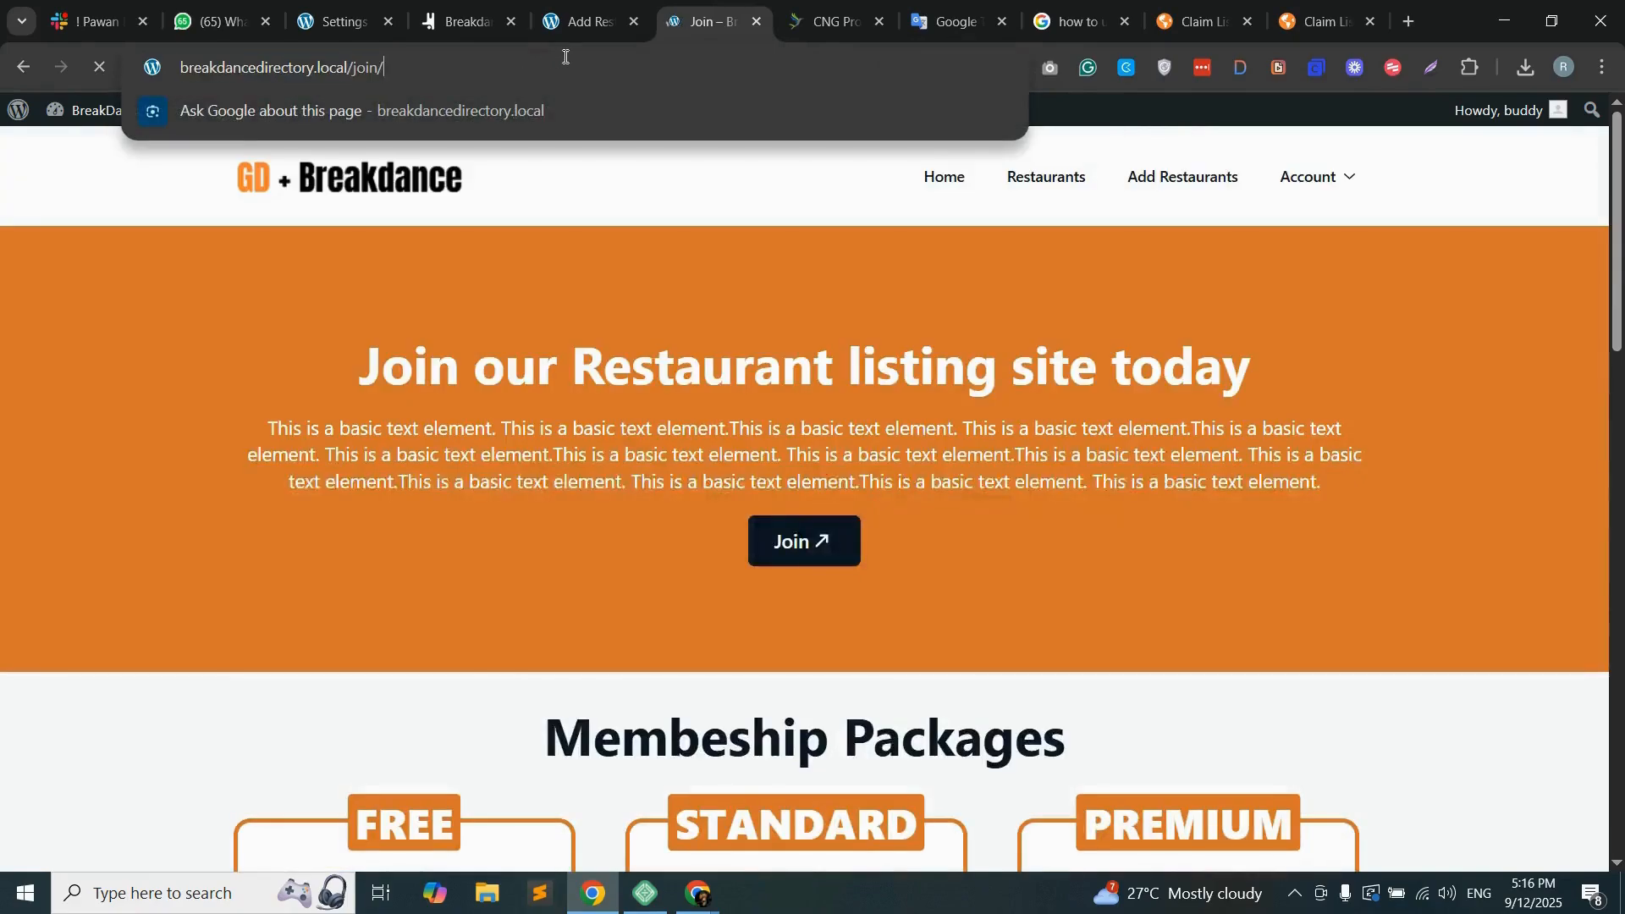
left_click(539, 497)
left_click(825, 544)
scroll(537, 606, "down", 5)
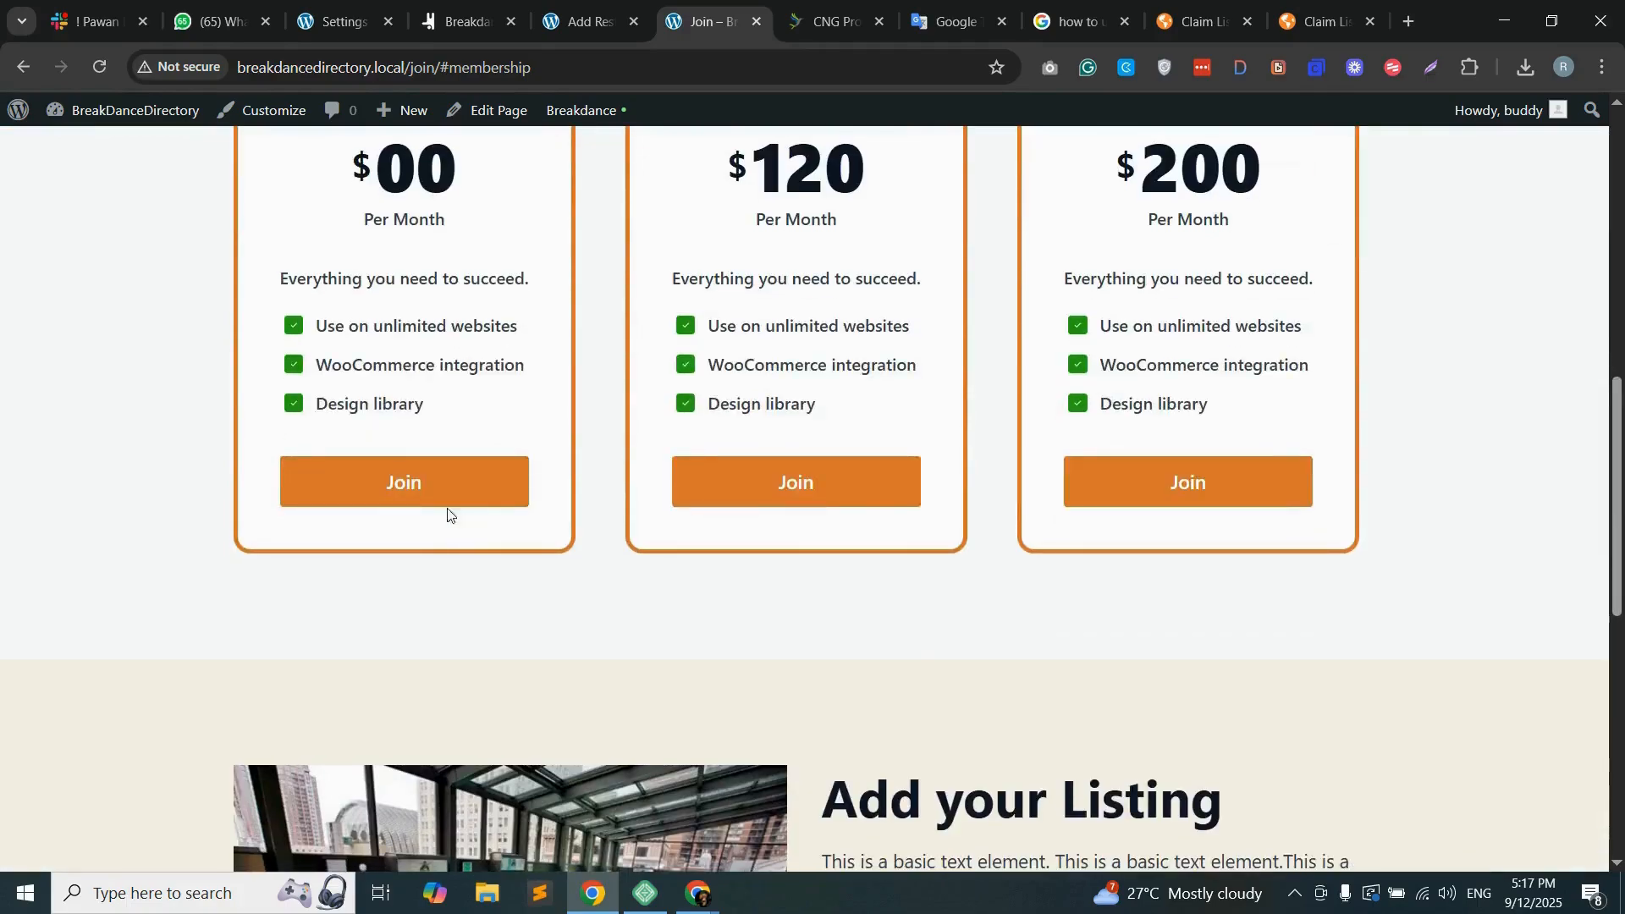
scroll(826, 459, "up", 3)
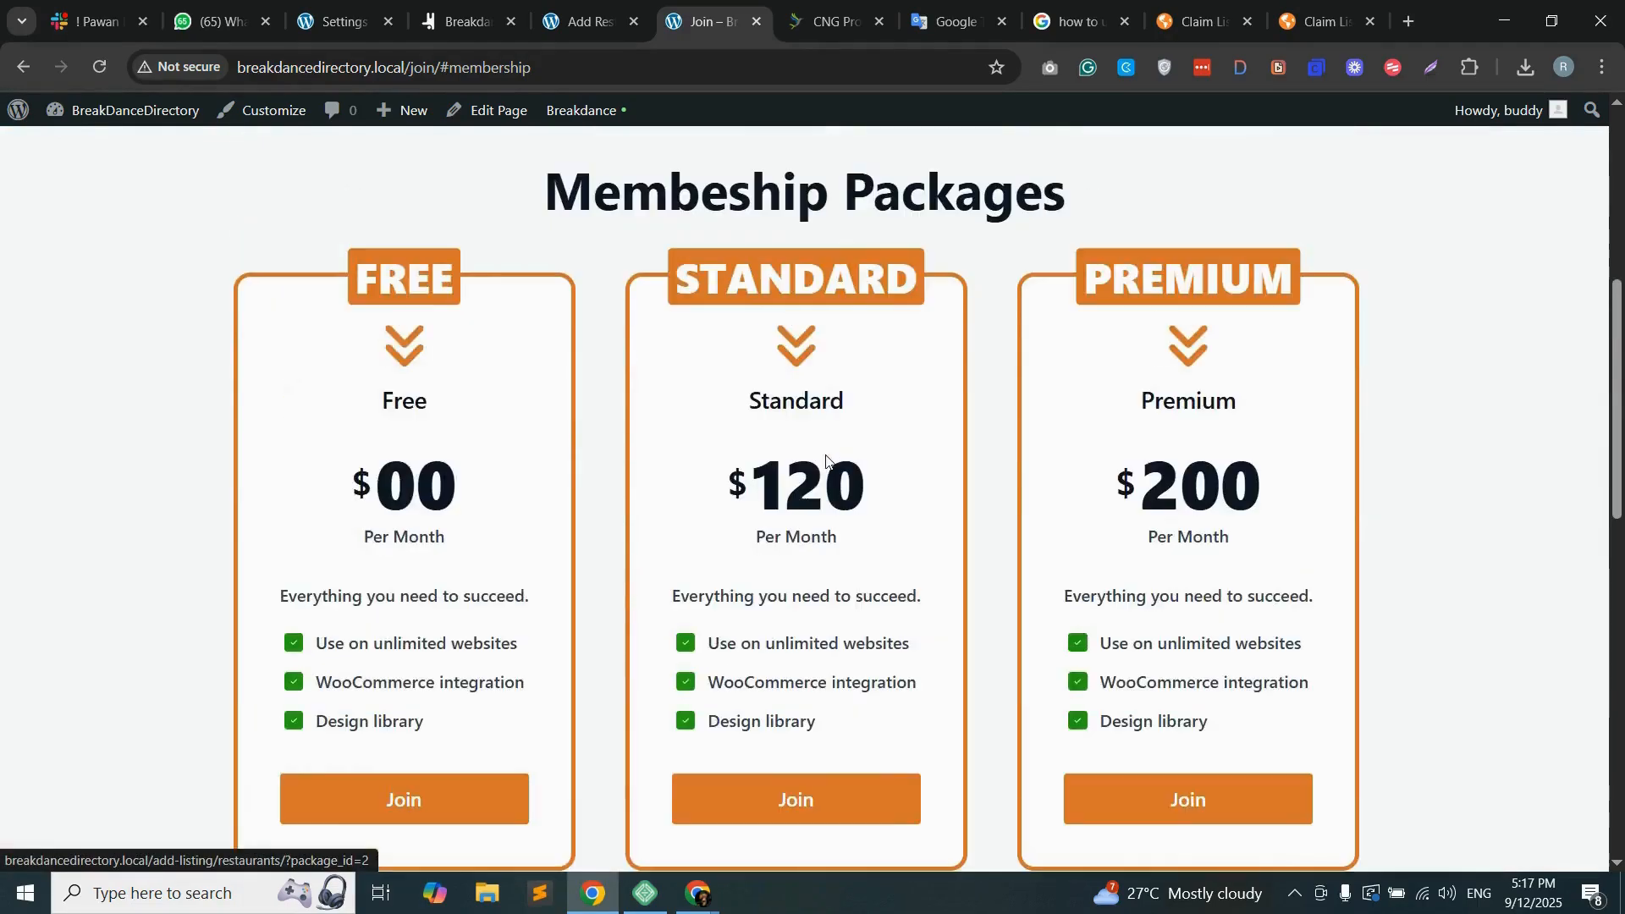
scroll(827, 462, "down", 3)
left_click(792, 487)
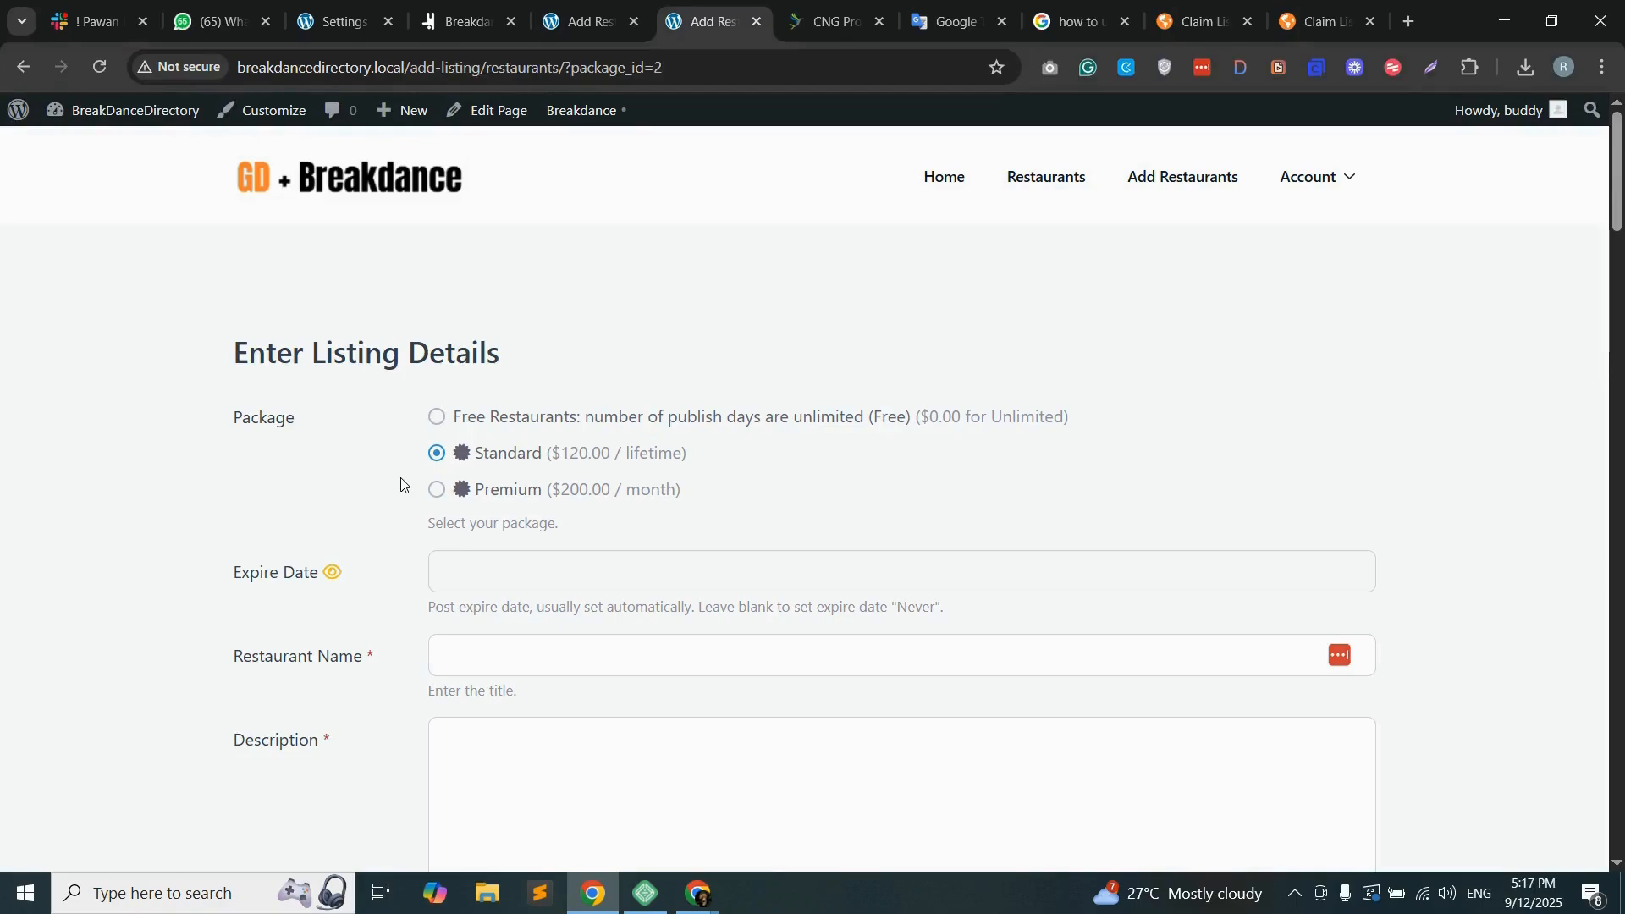
Step: Examine the restaurant listing form's fields, from package selection and address through contact details, images, business hours and social links
scroll(338, 537, "down", 3)
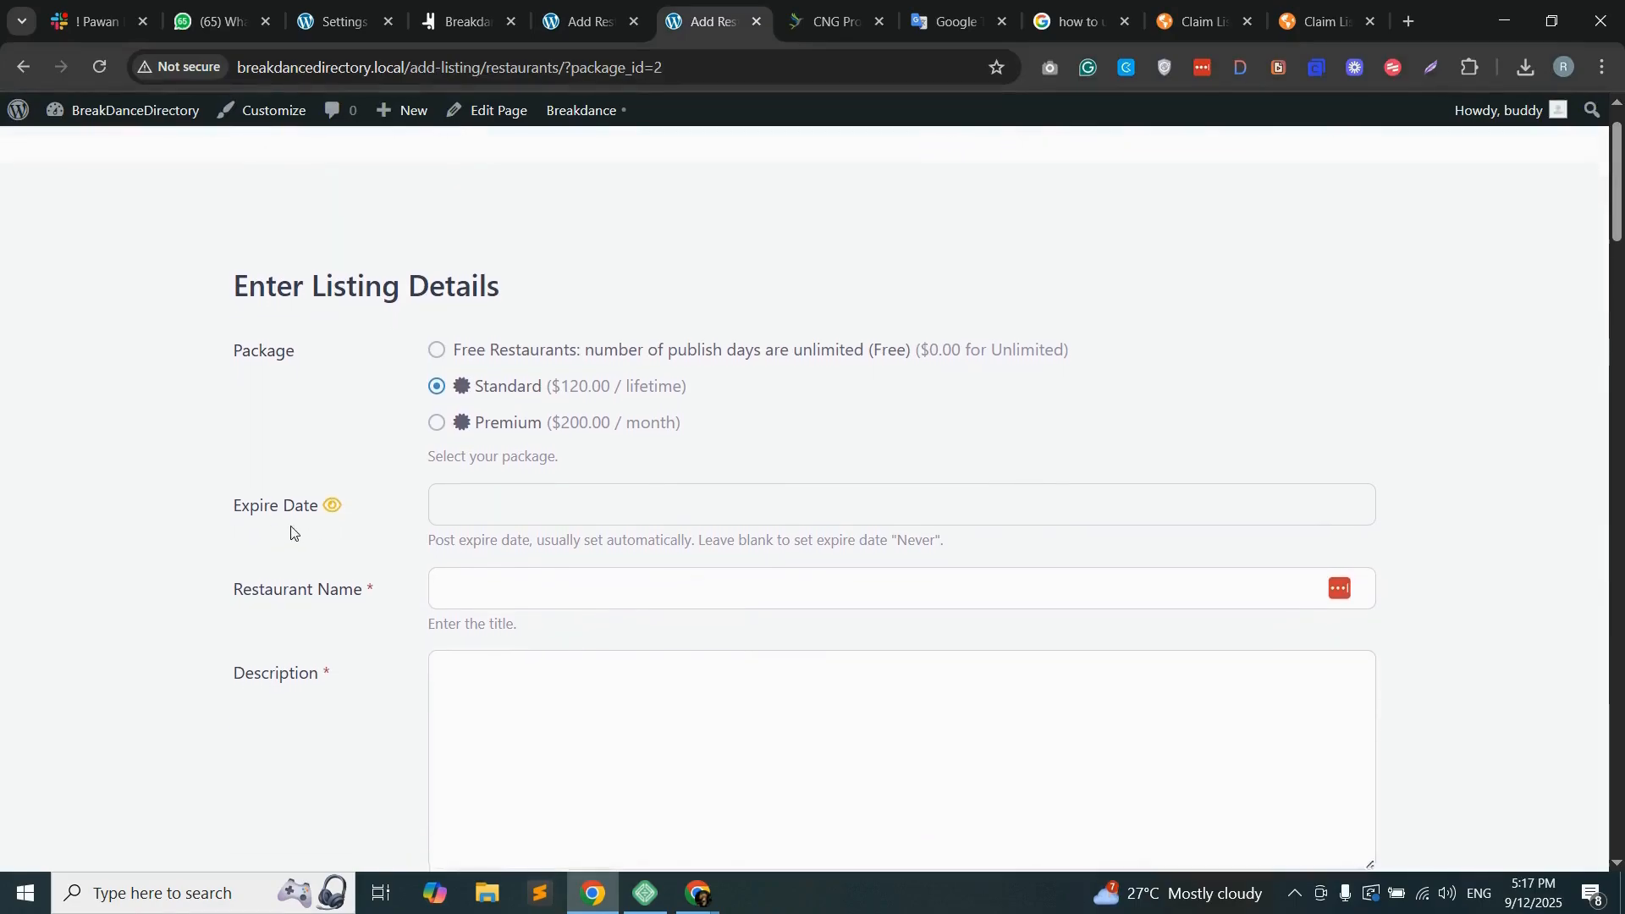
scroll(280, 499, "down", 3)
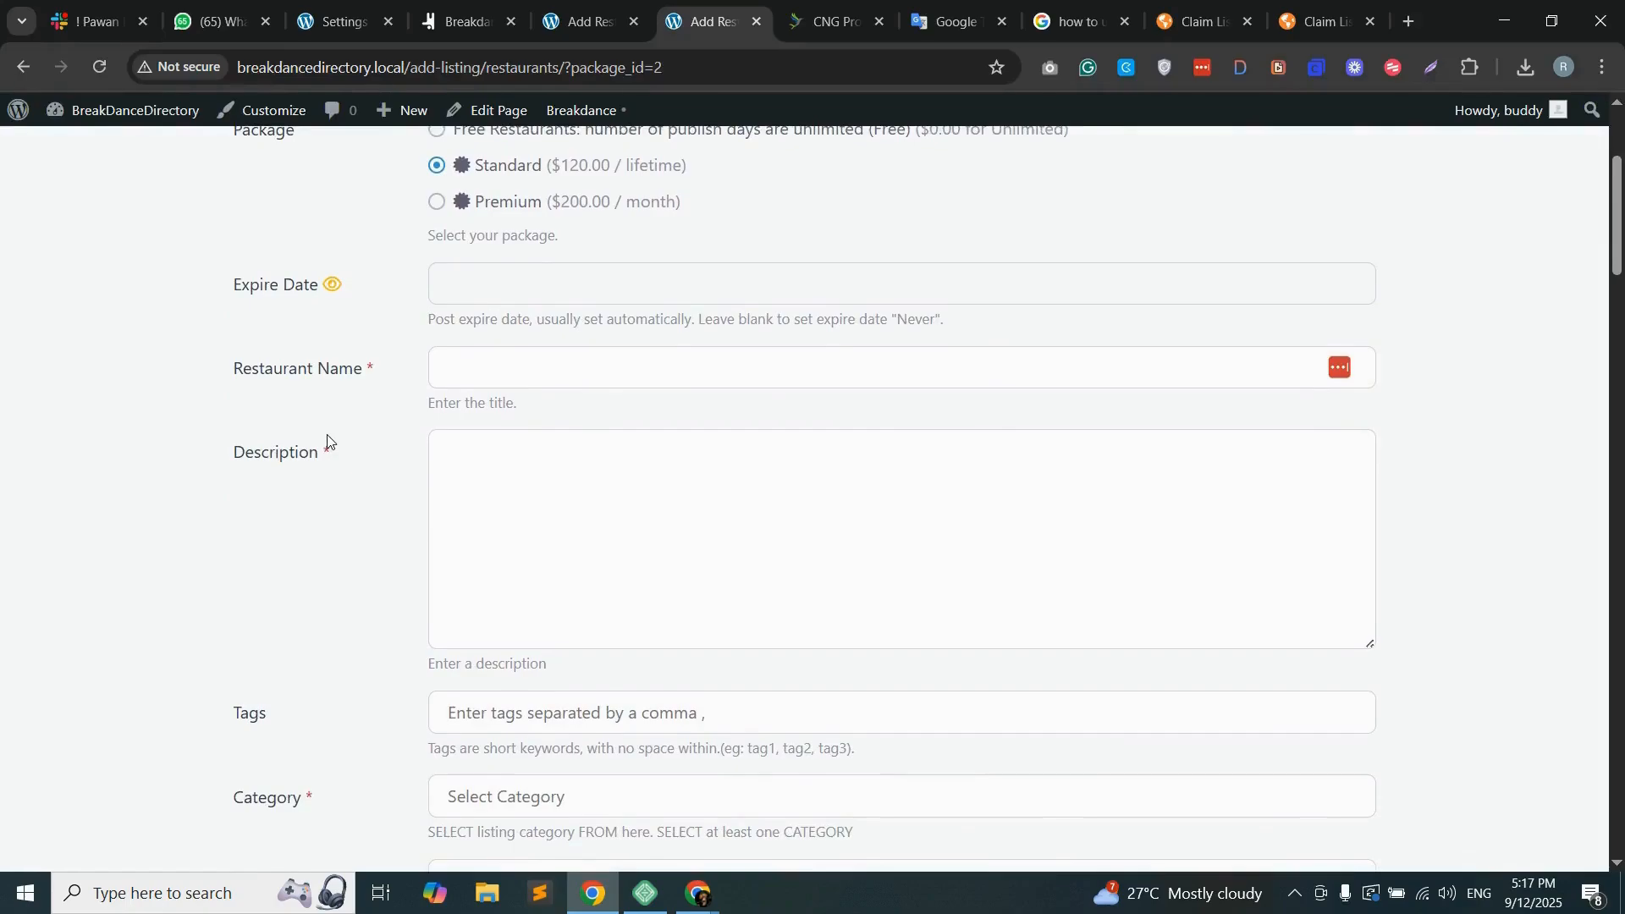
scroll(279, 499, "down", 6)
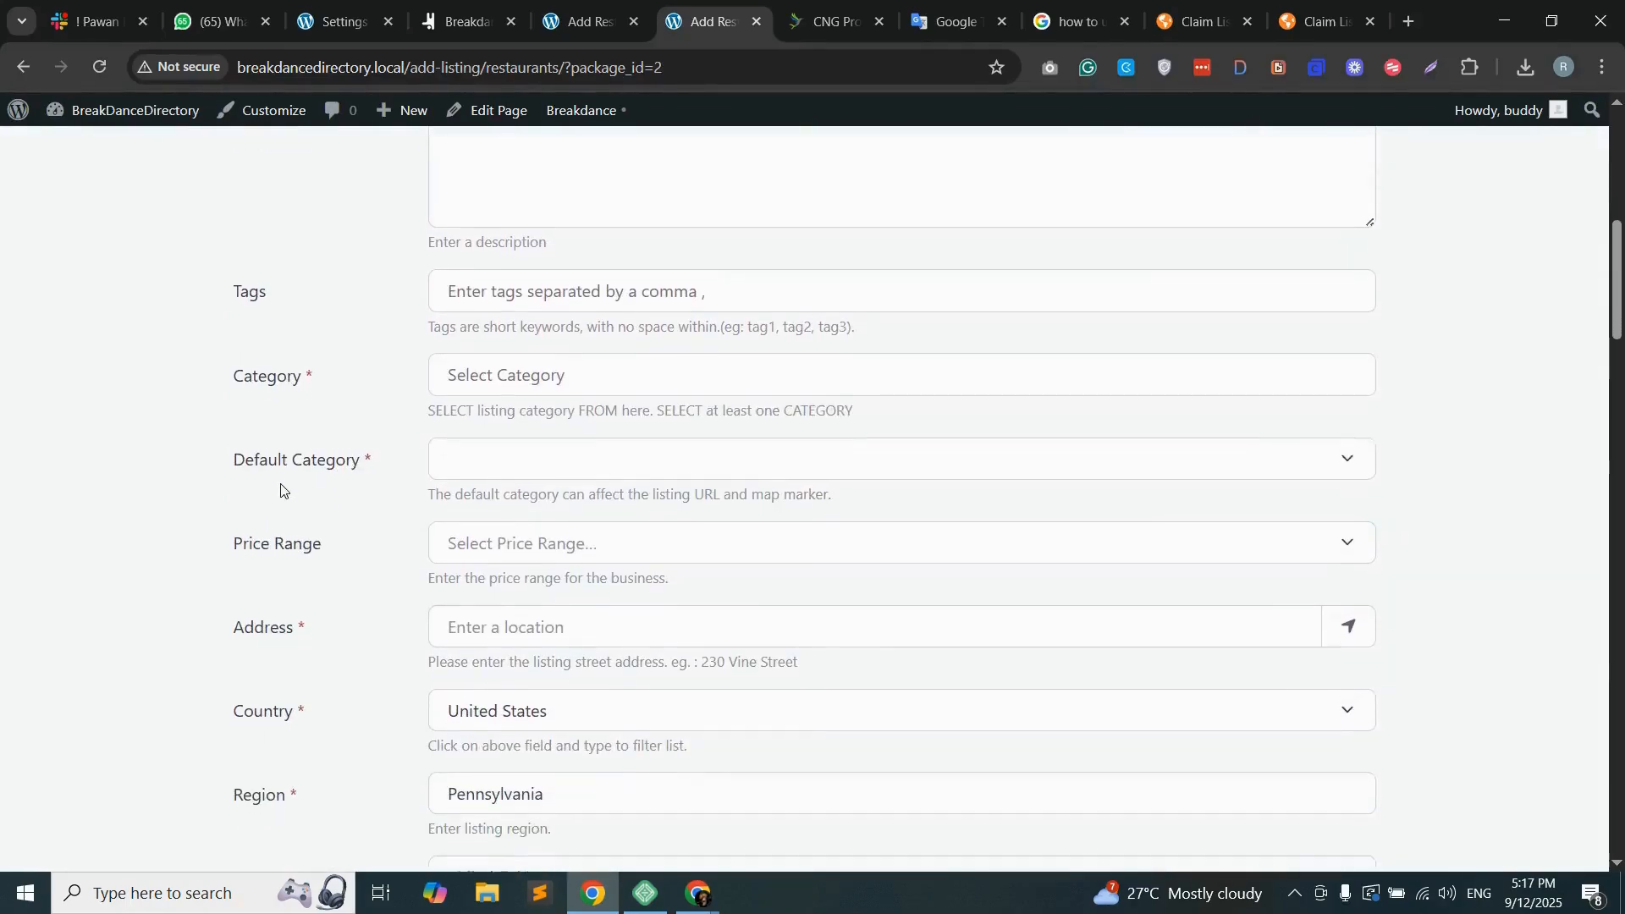
scroll(258, 478, "down", 8)
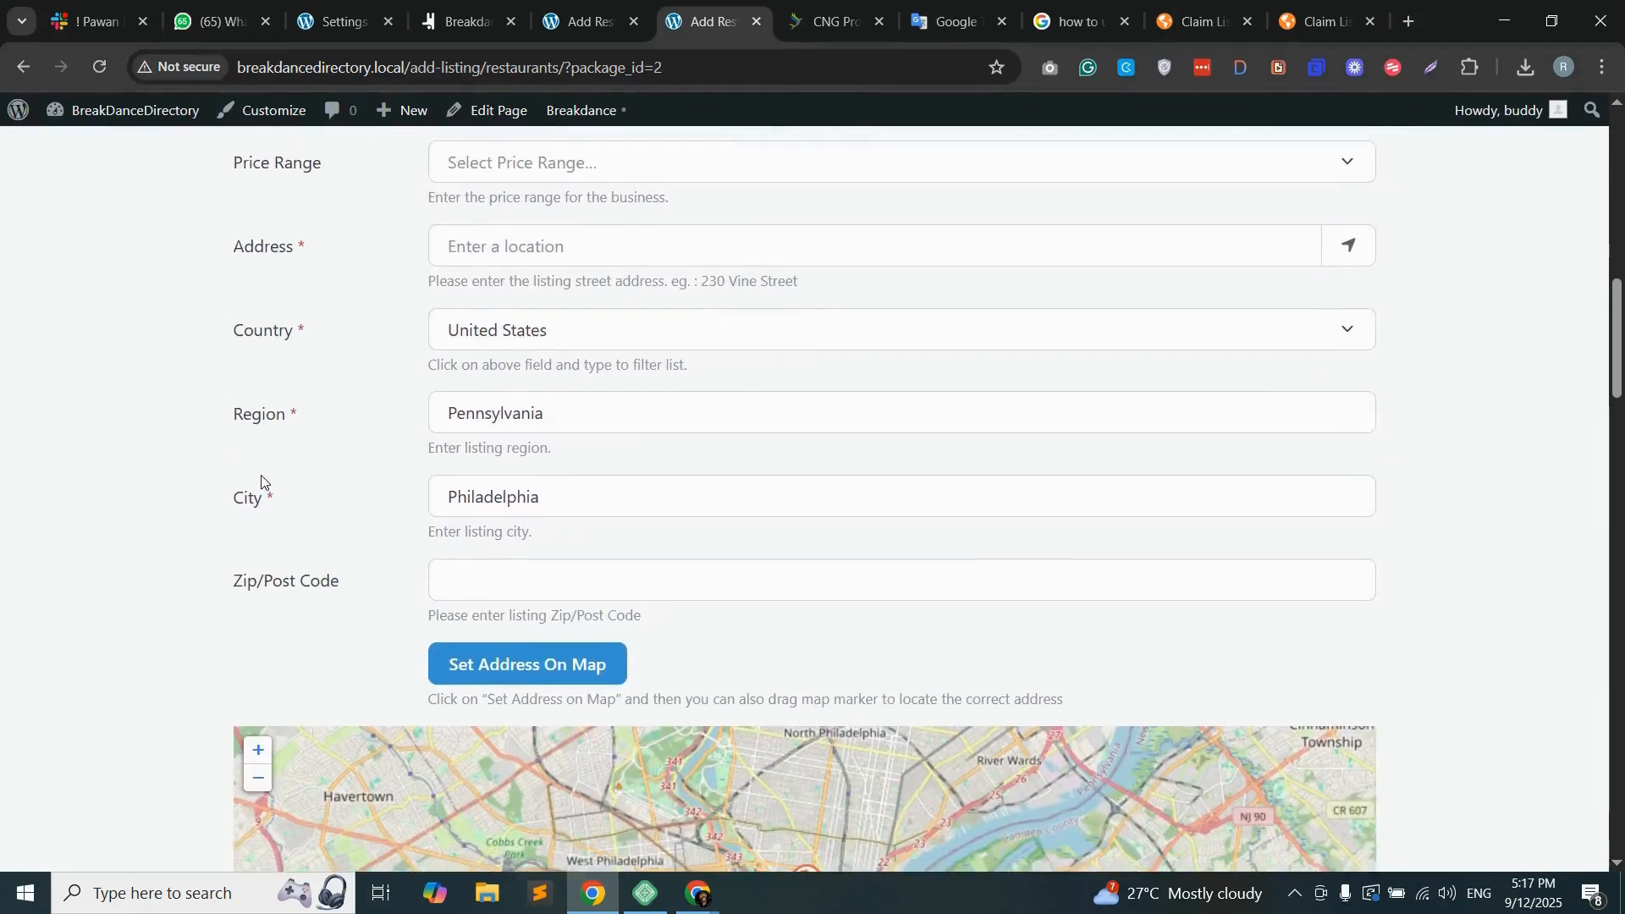
scroll(170, 518, "down", 8)
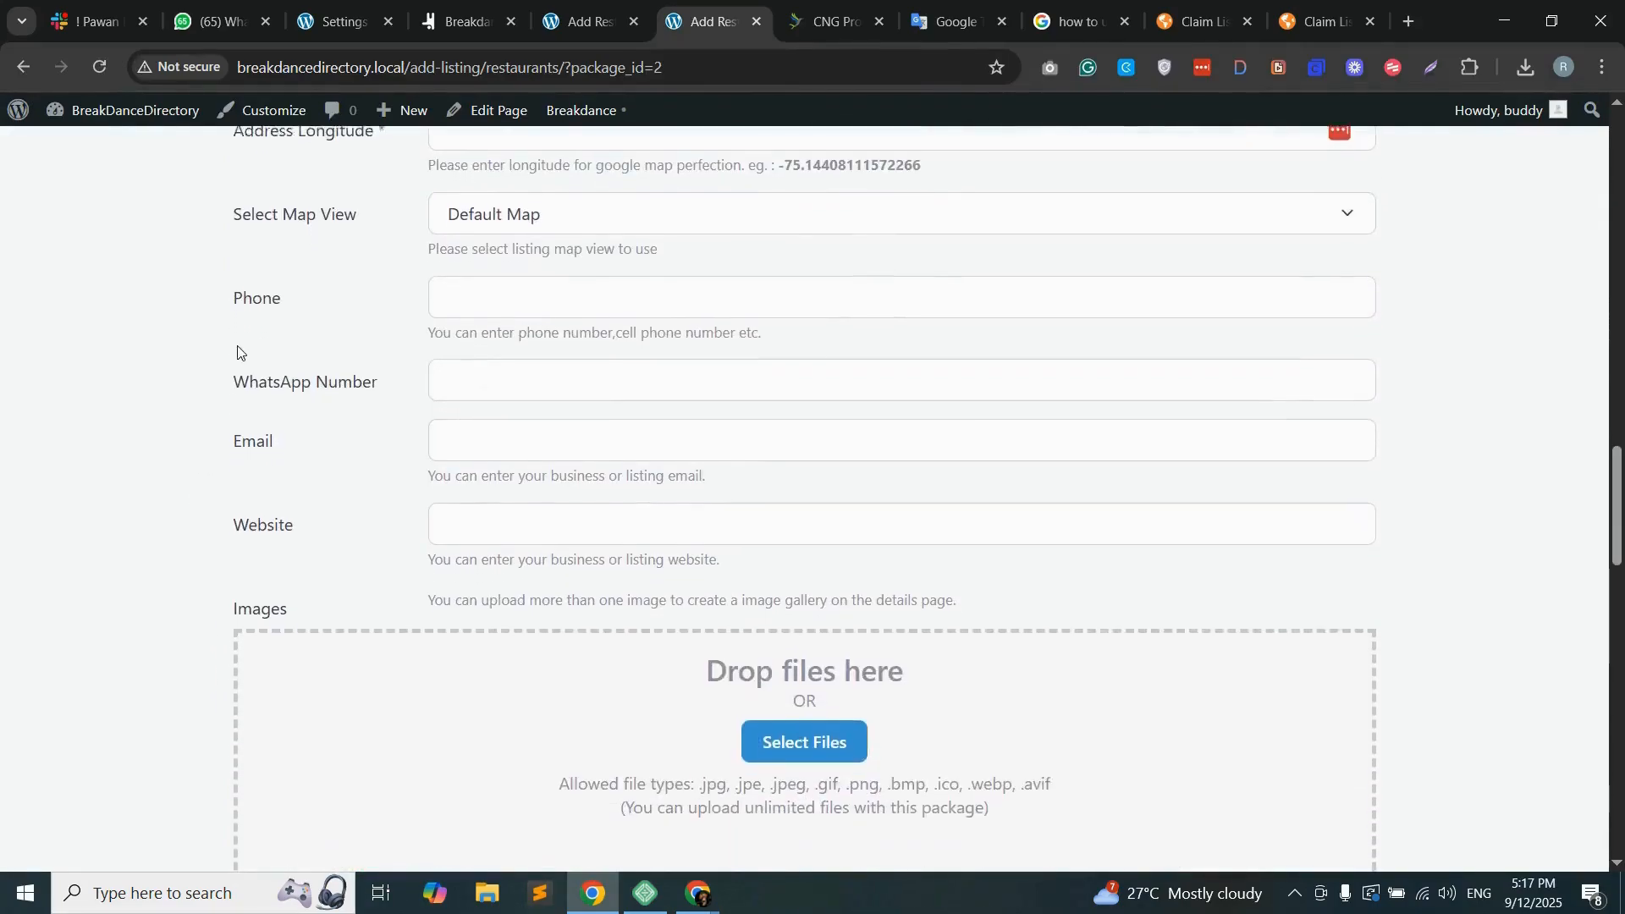
scroll(250, 474, "down", 5)
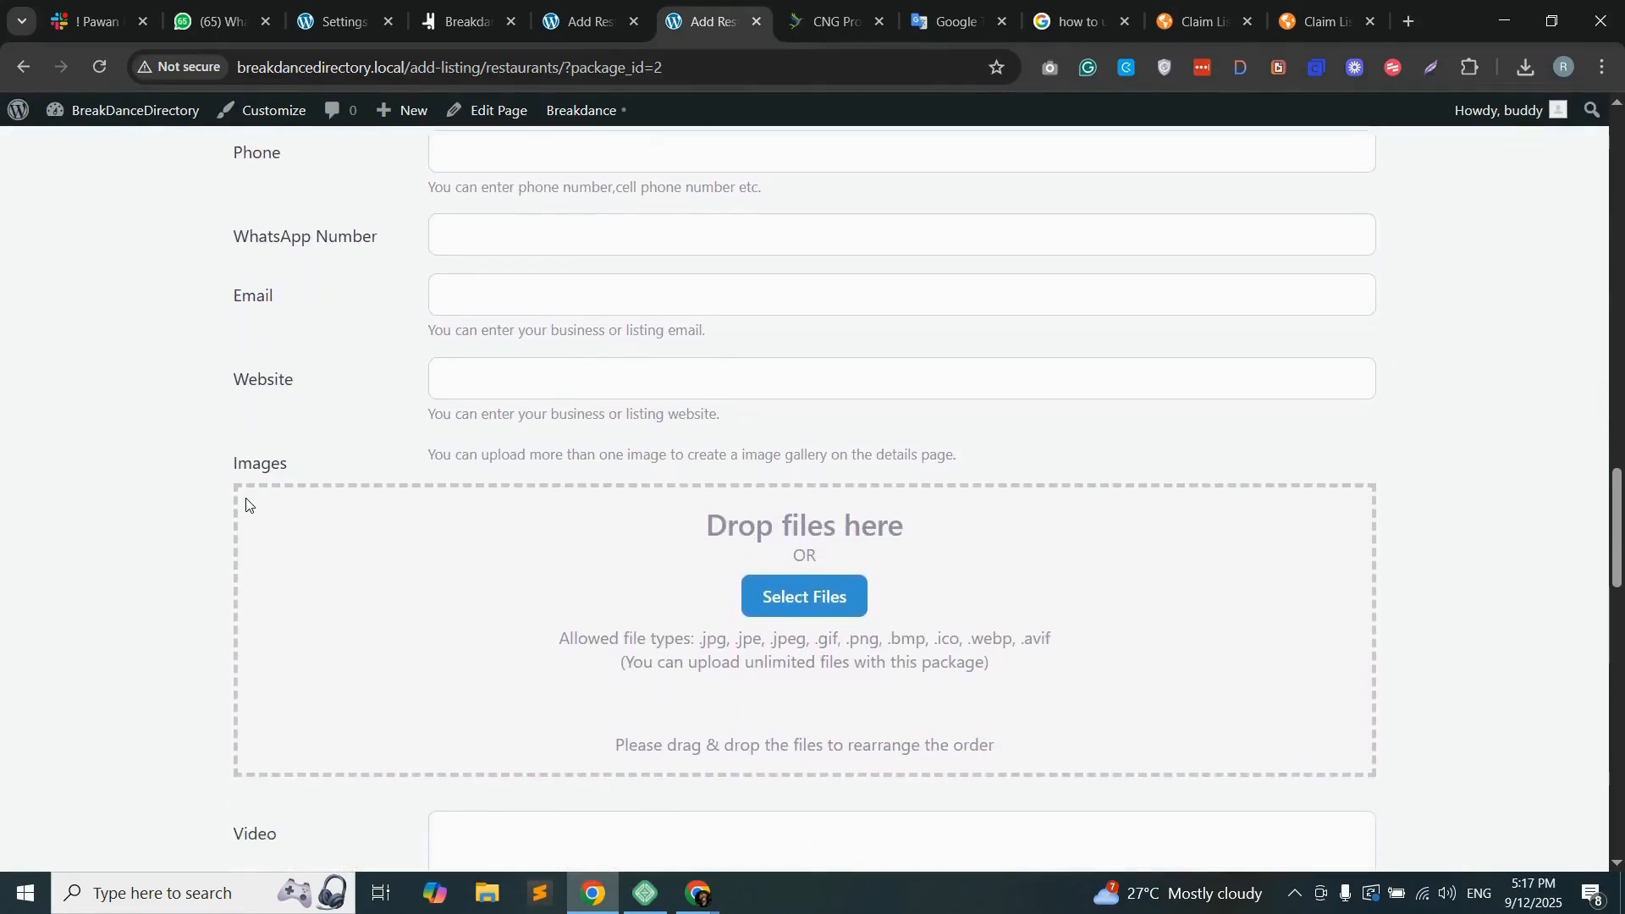
scroll(255, 638, "down", 5)
scroll(279, 483, "up", 6)
scroll(280, 486, "down", 9)
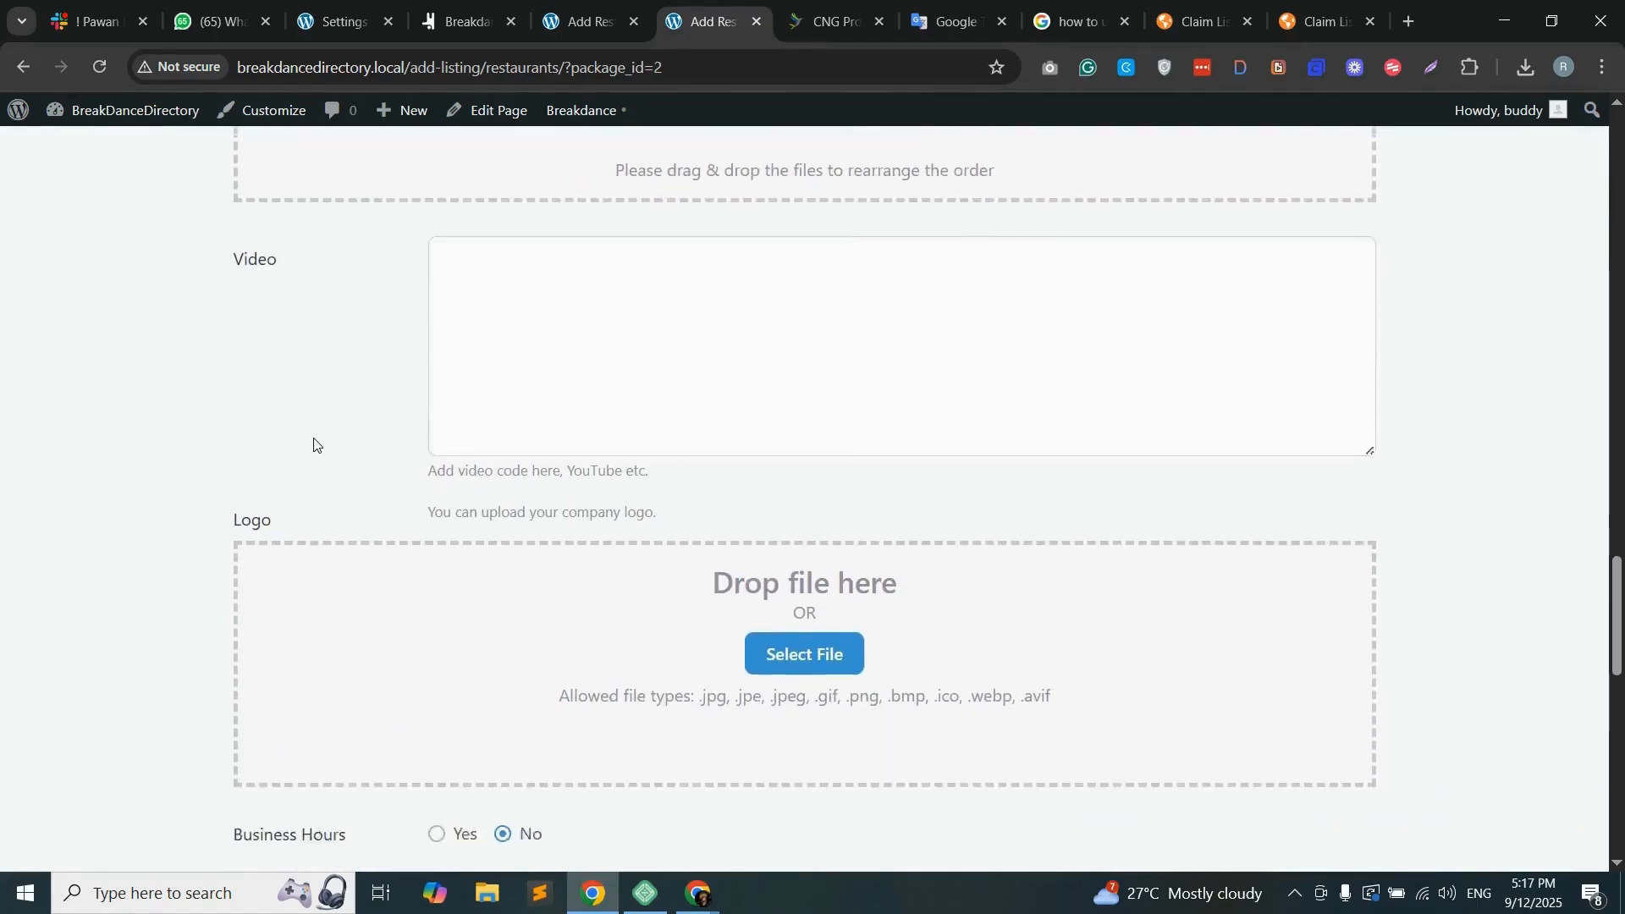
scroll(280, 533, "down", 5)
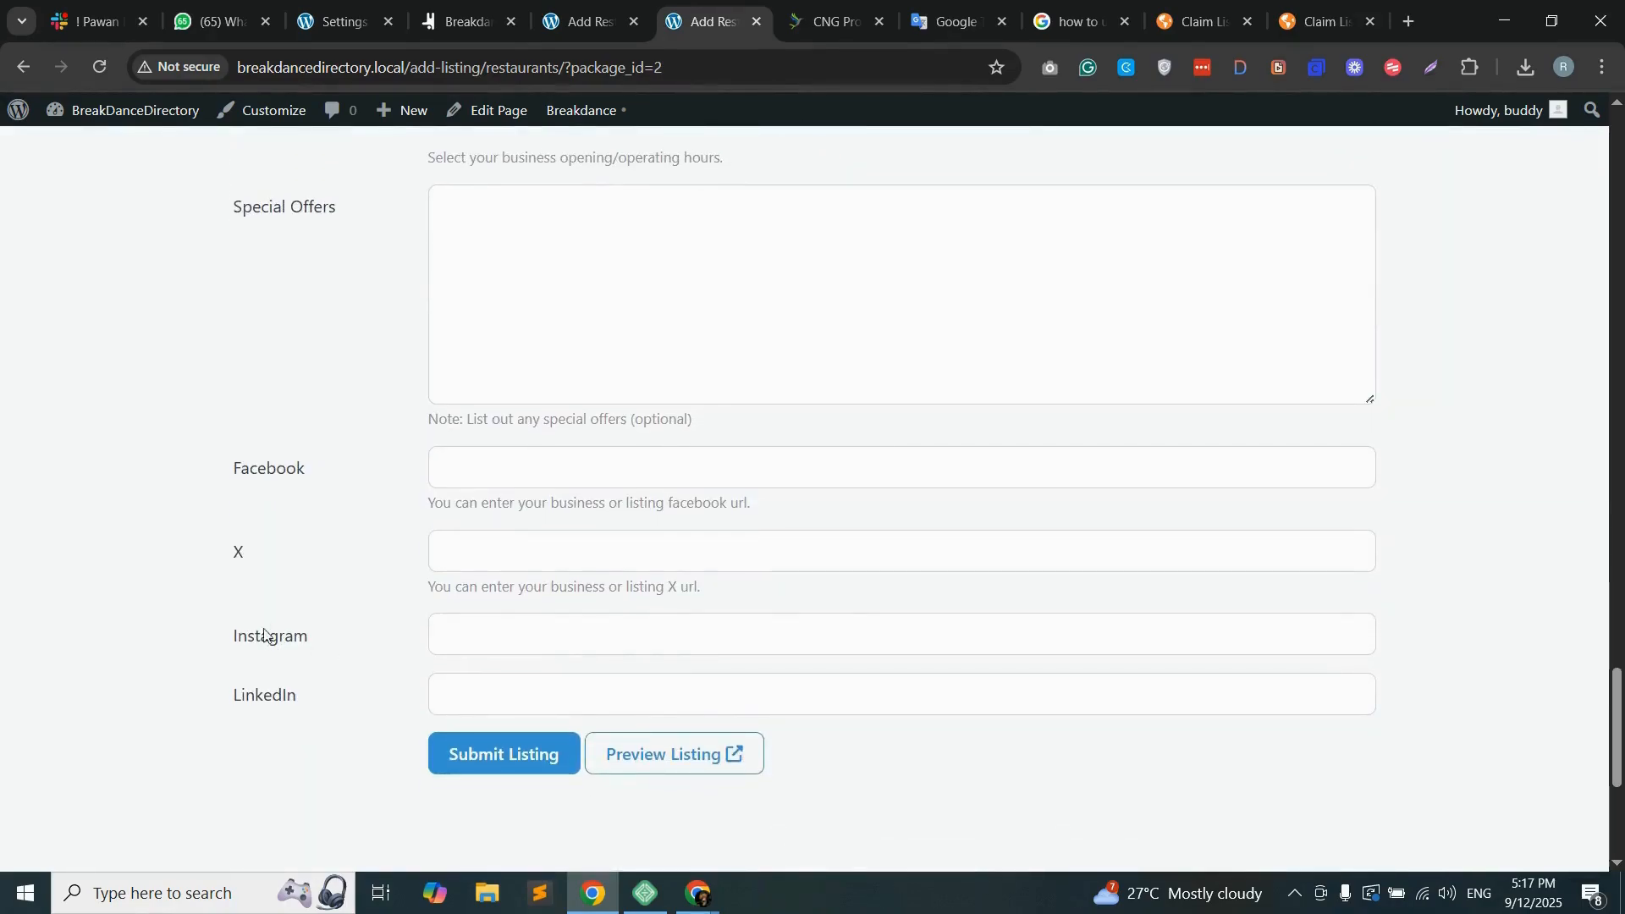
scroll(327, 631, "up", 20)
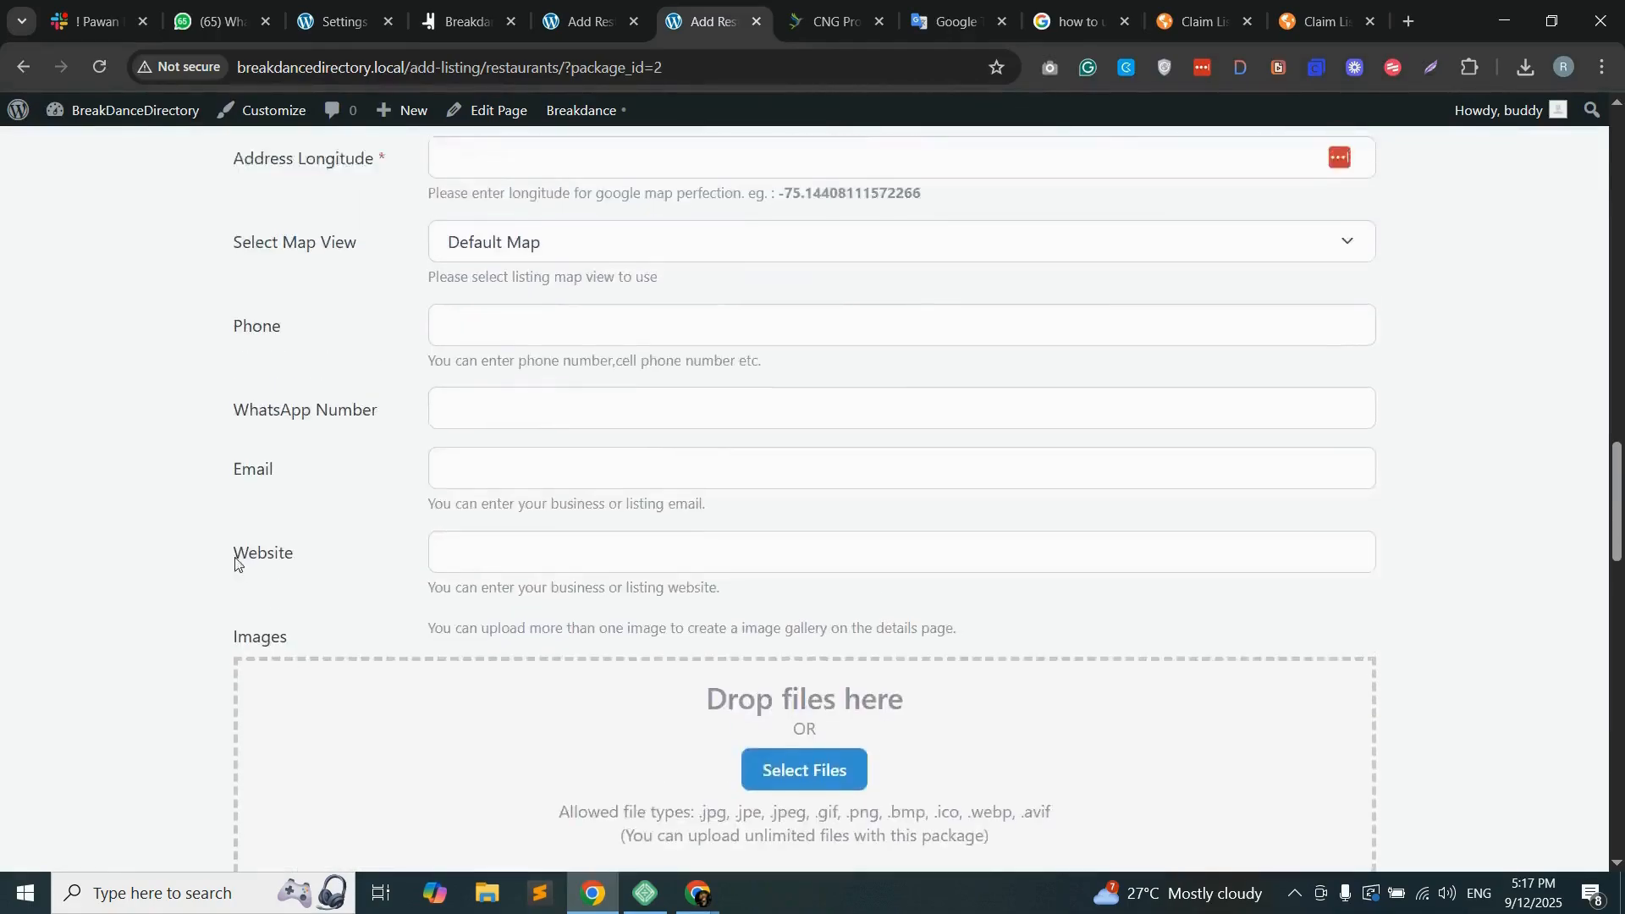
scroll(222, 550, "up", 12)
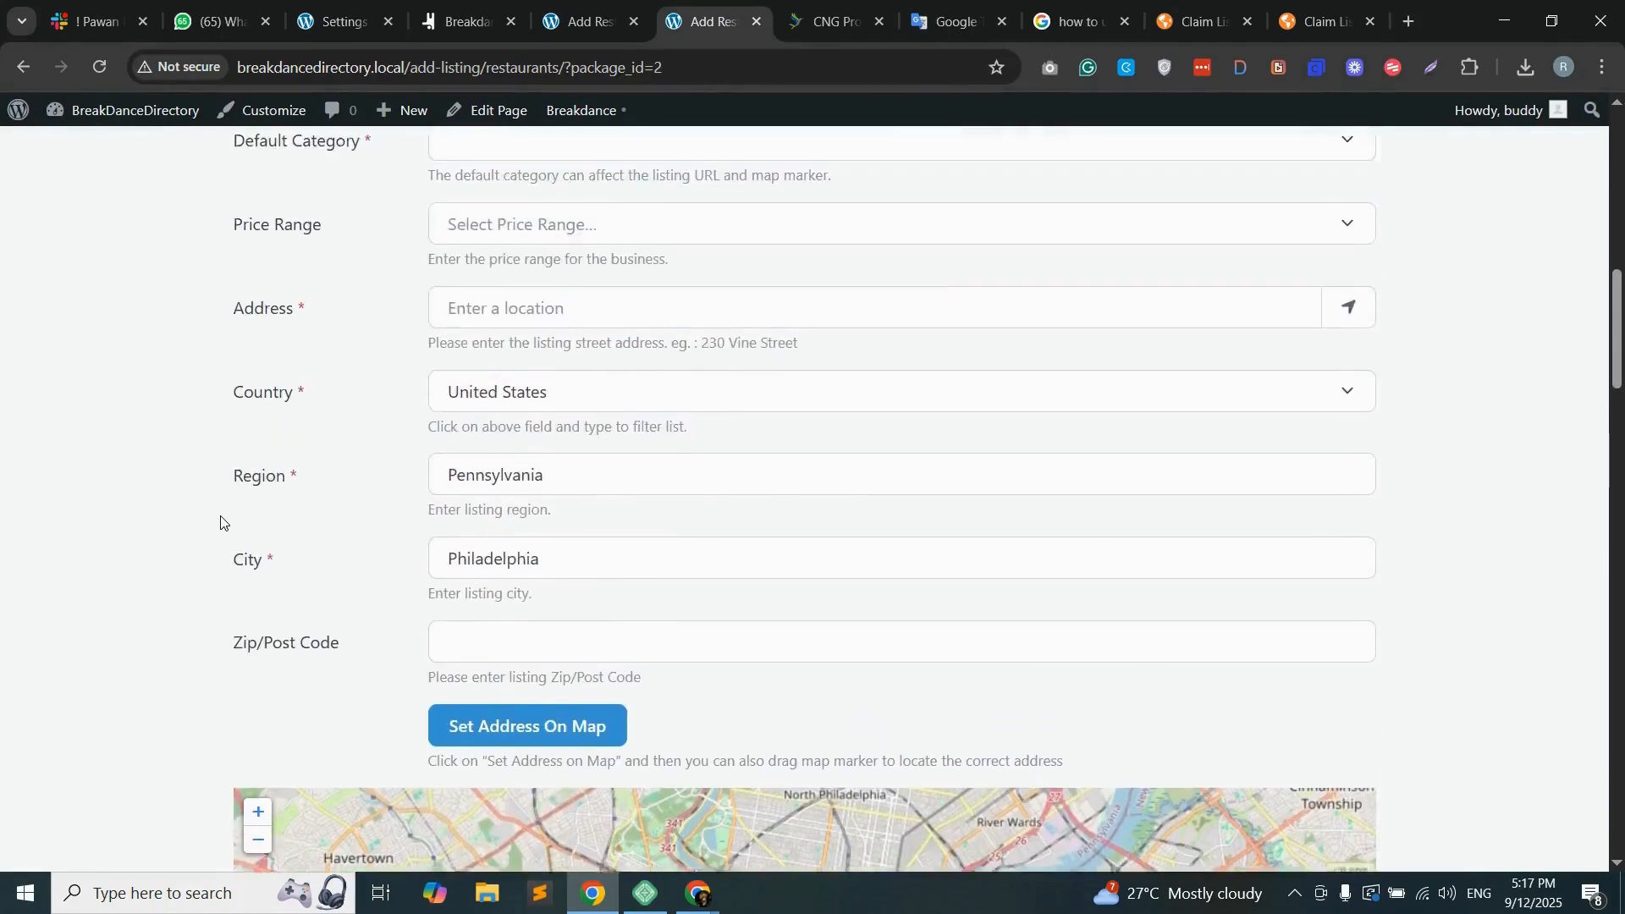
scroll(220, 521, "up", 8)
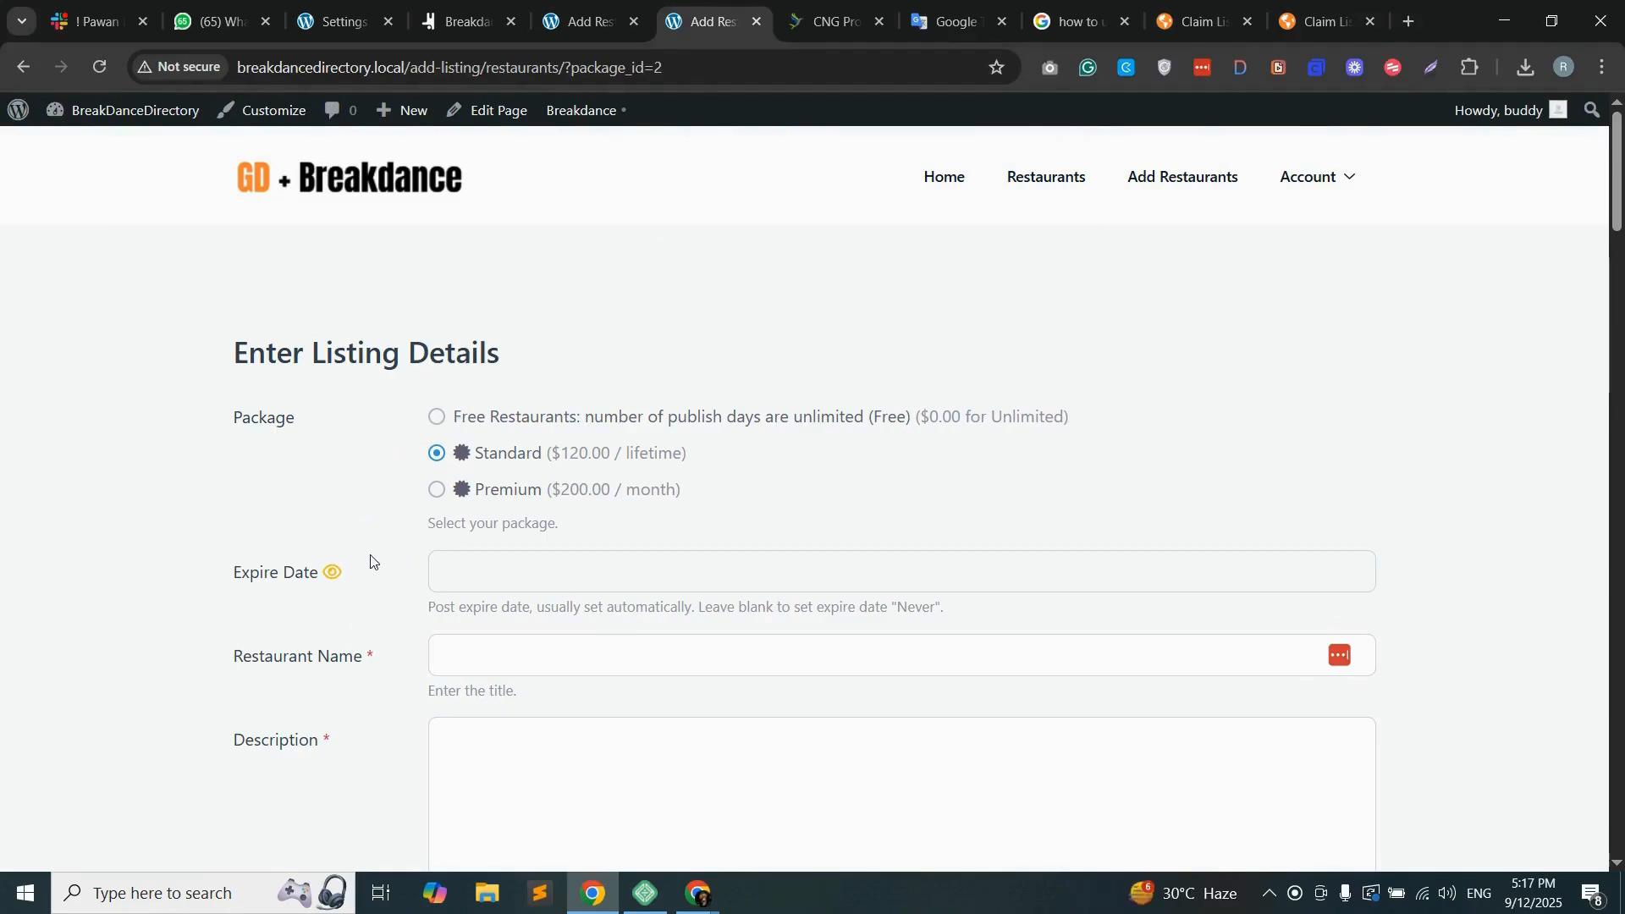
scroll(354, 550, "down", 1)
scroll(354, 550, "up", 1)
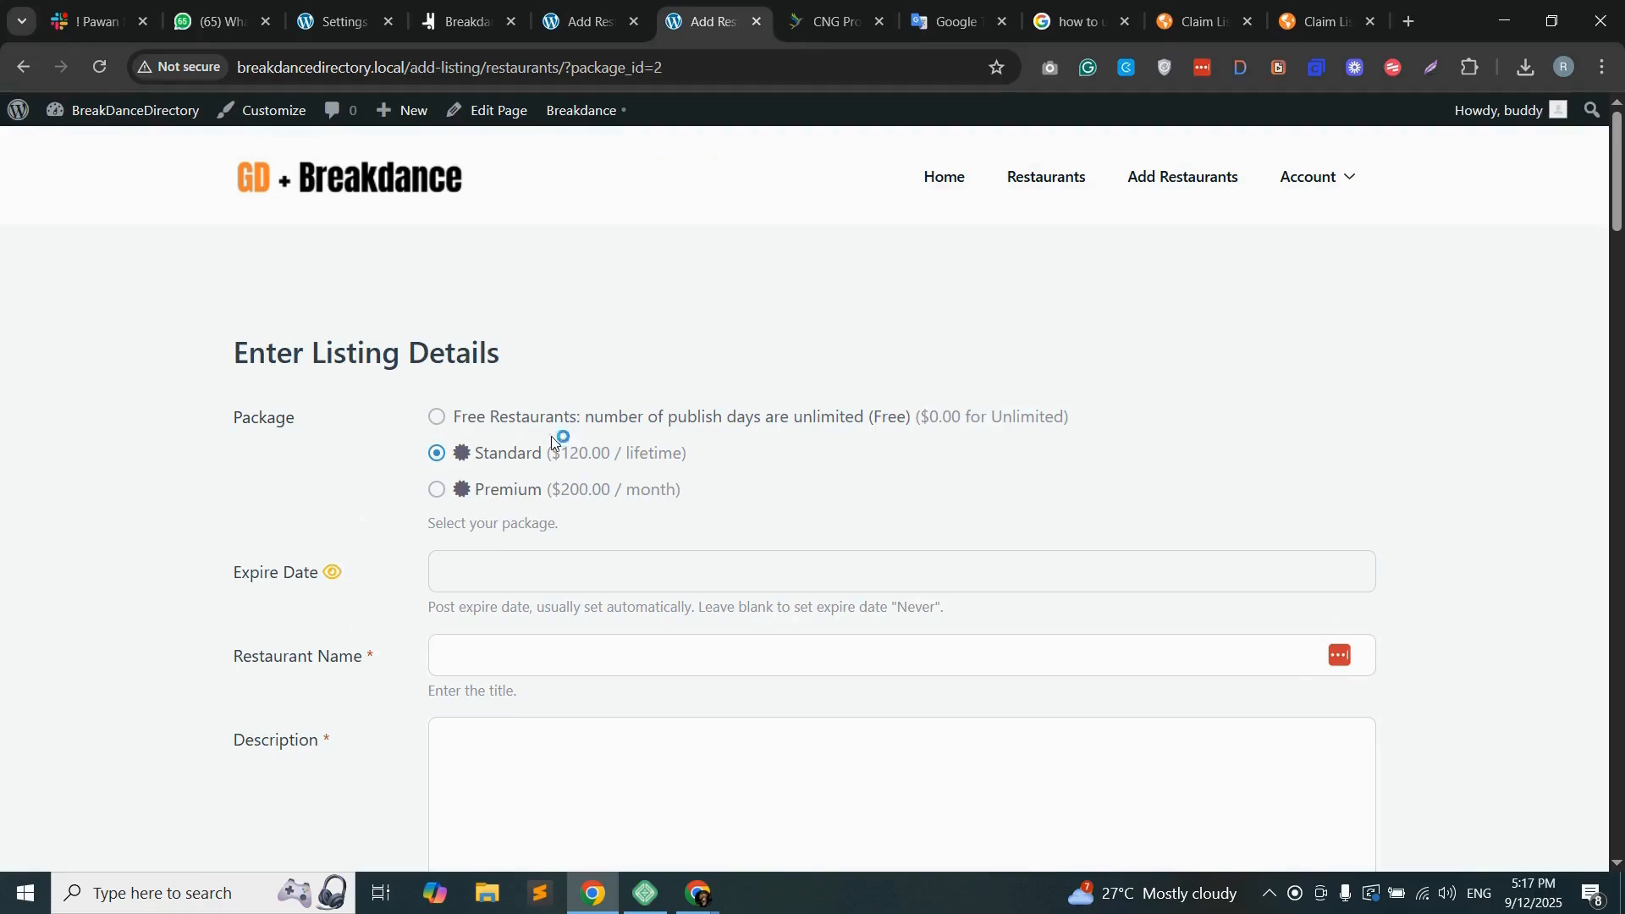
scroll(335, 541, "down", 1)
scroll(333, 521, "up", 1)
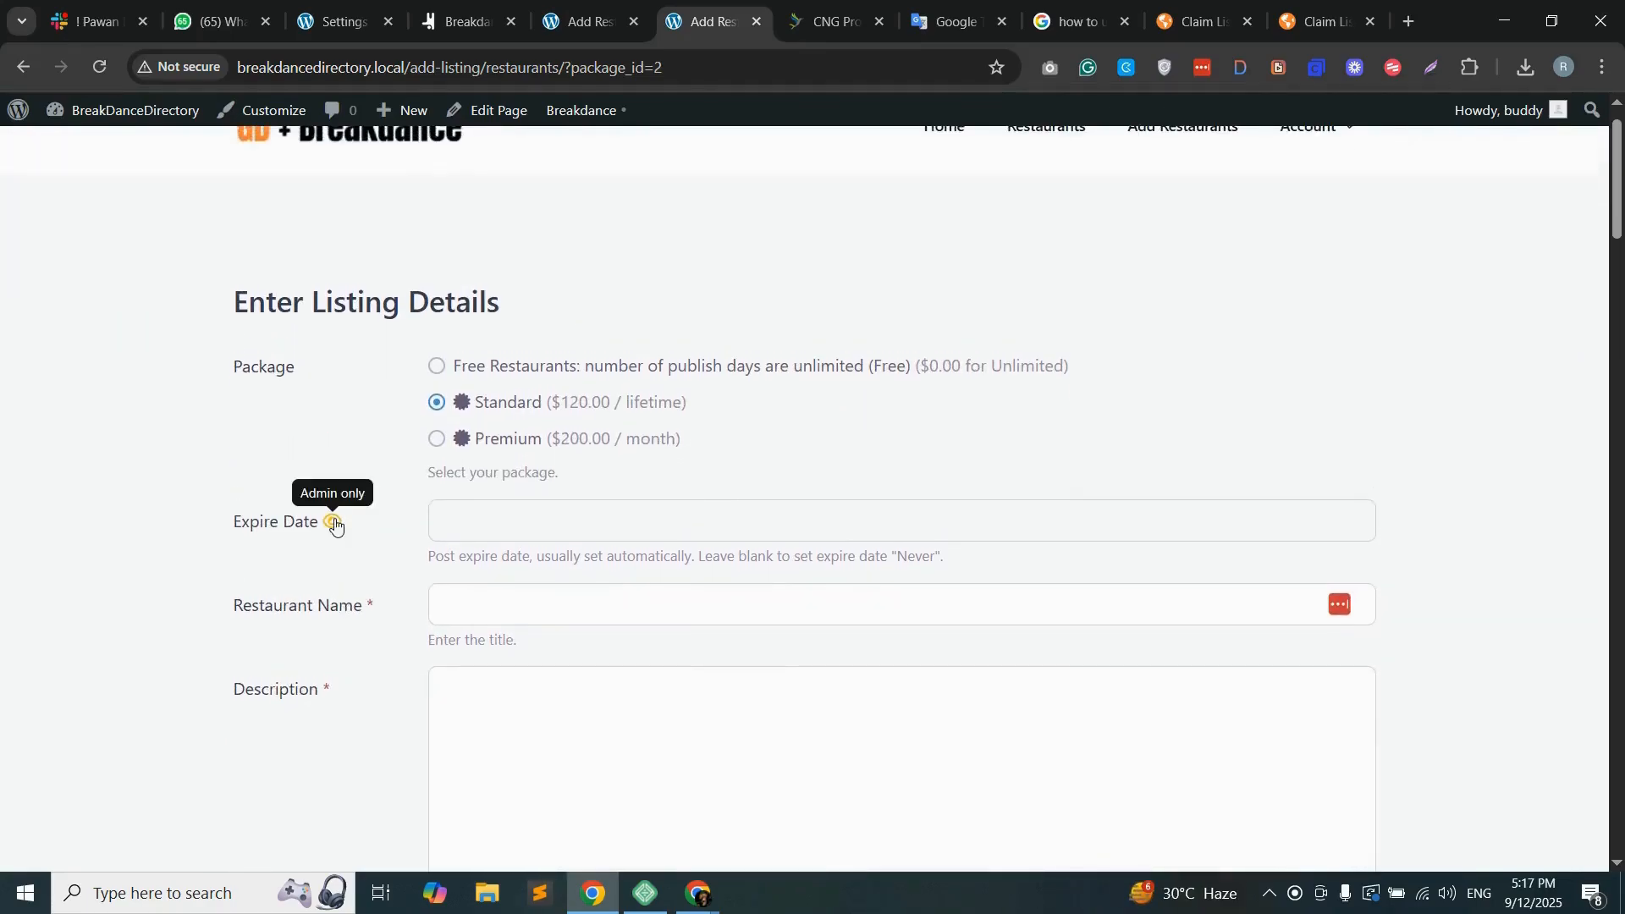
scroll(372, 487, "down", 1)
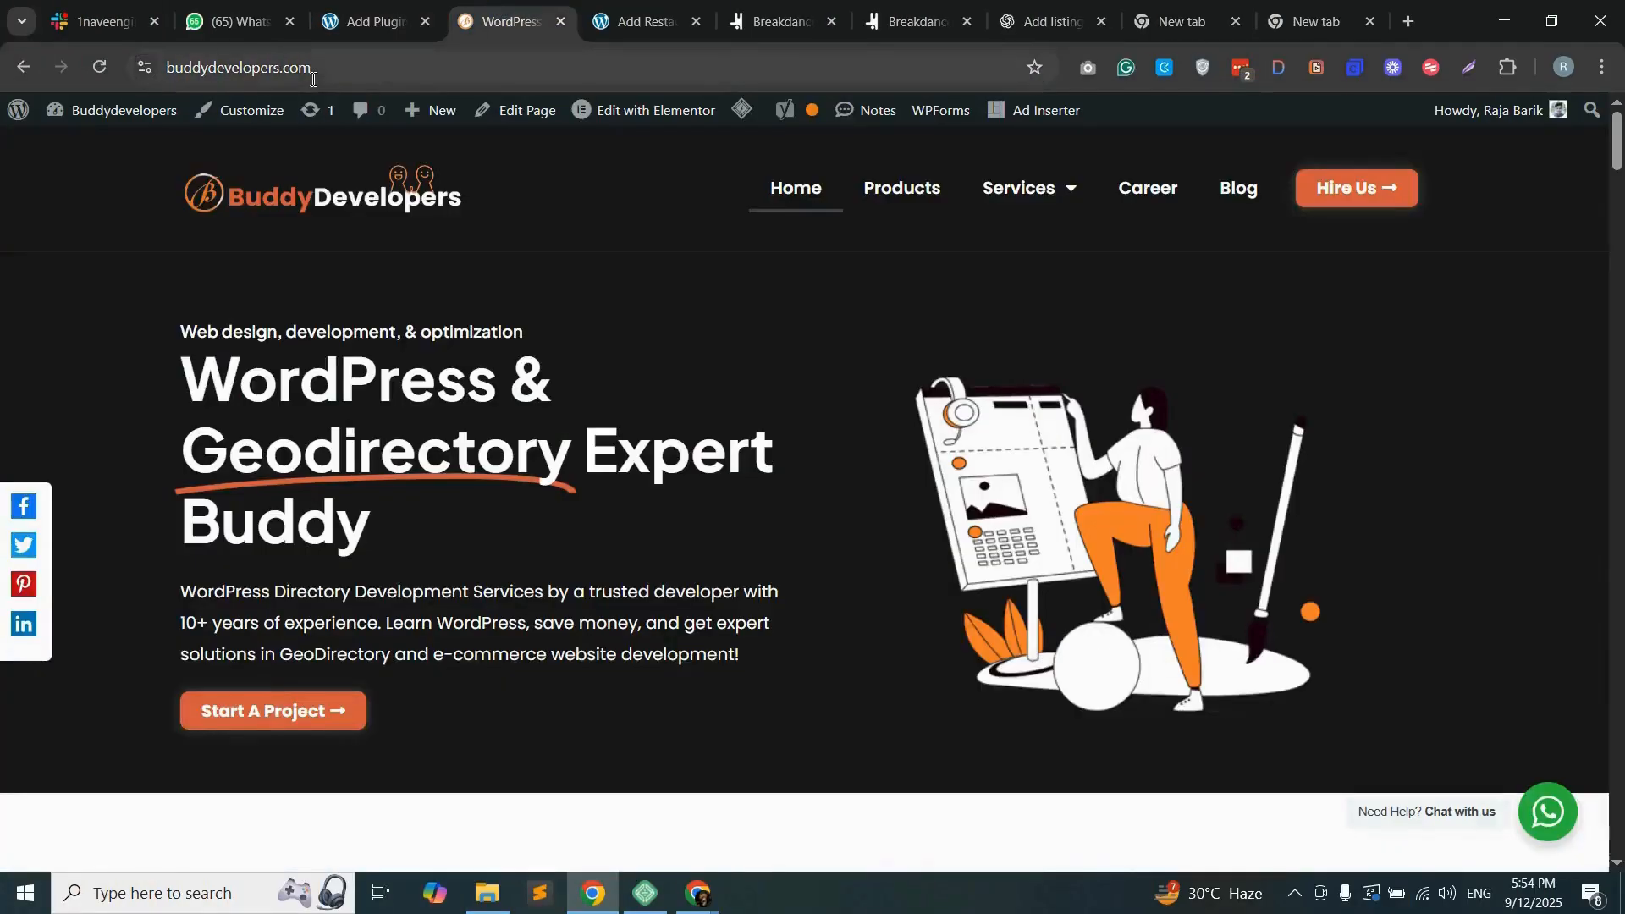
Step: Switch to the buddydevelopers.com site and open the Geodirectory Multistep Form plugin's page from its Products listing
left_click(352, 66)
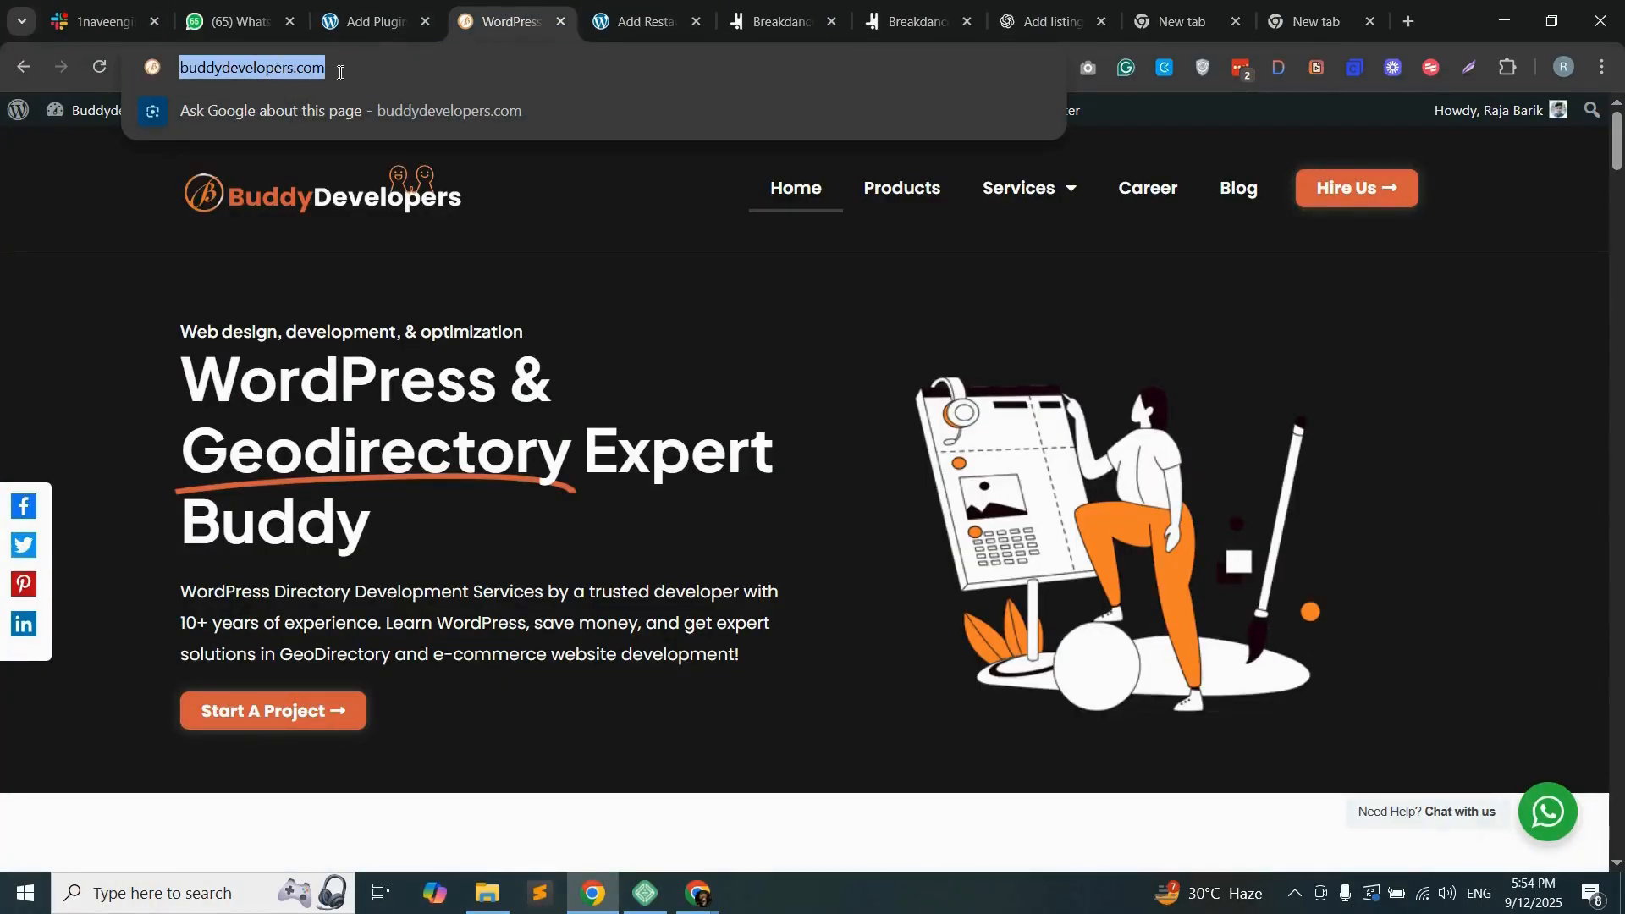
left_click(366, 69)
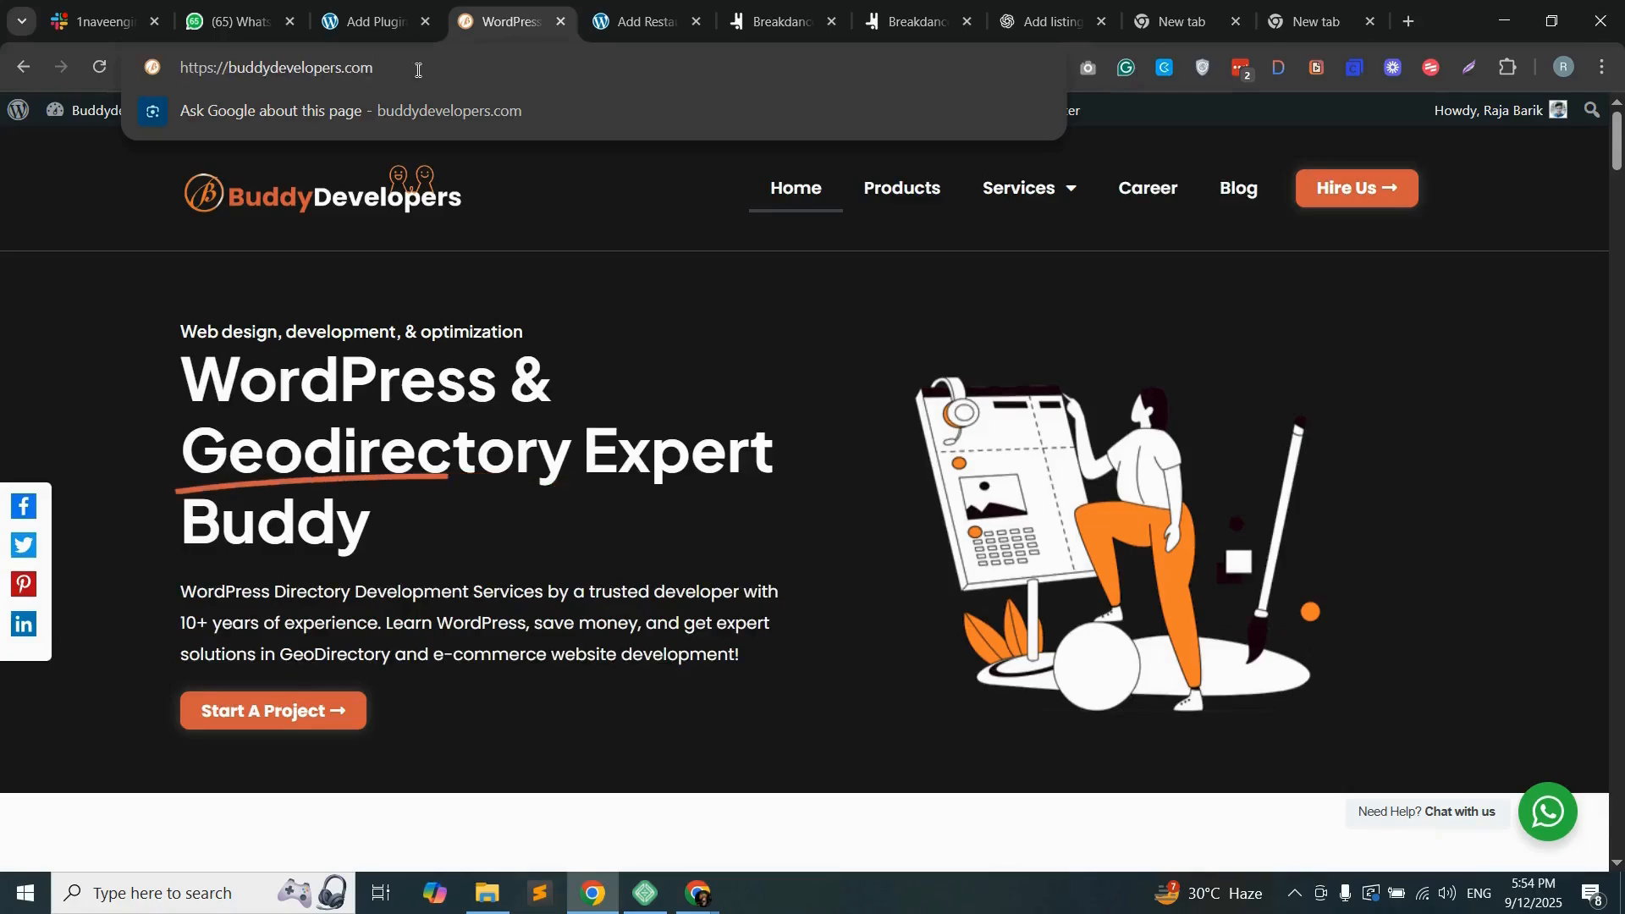
left_click(566, 273)
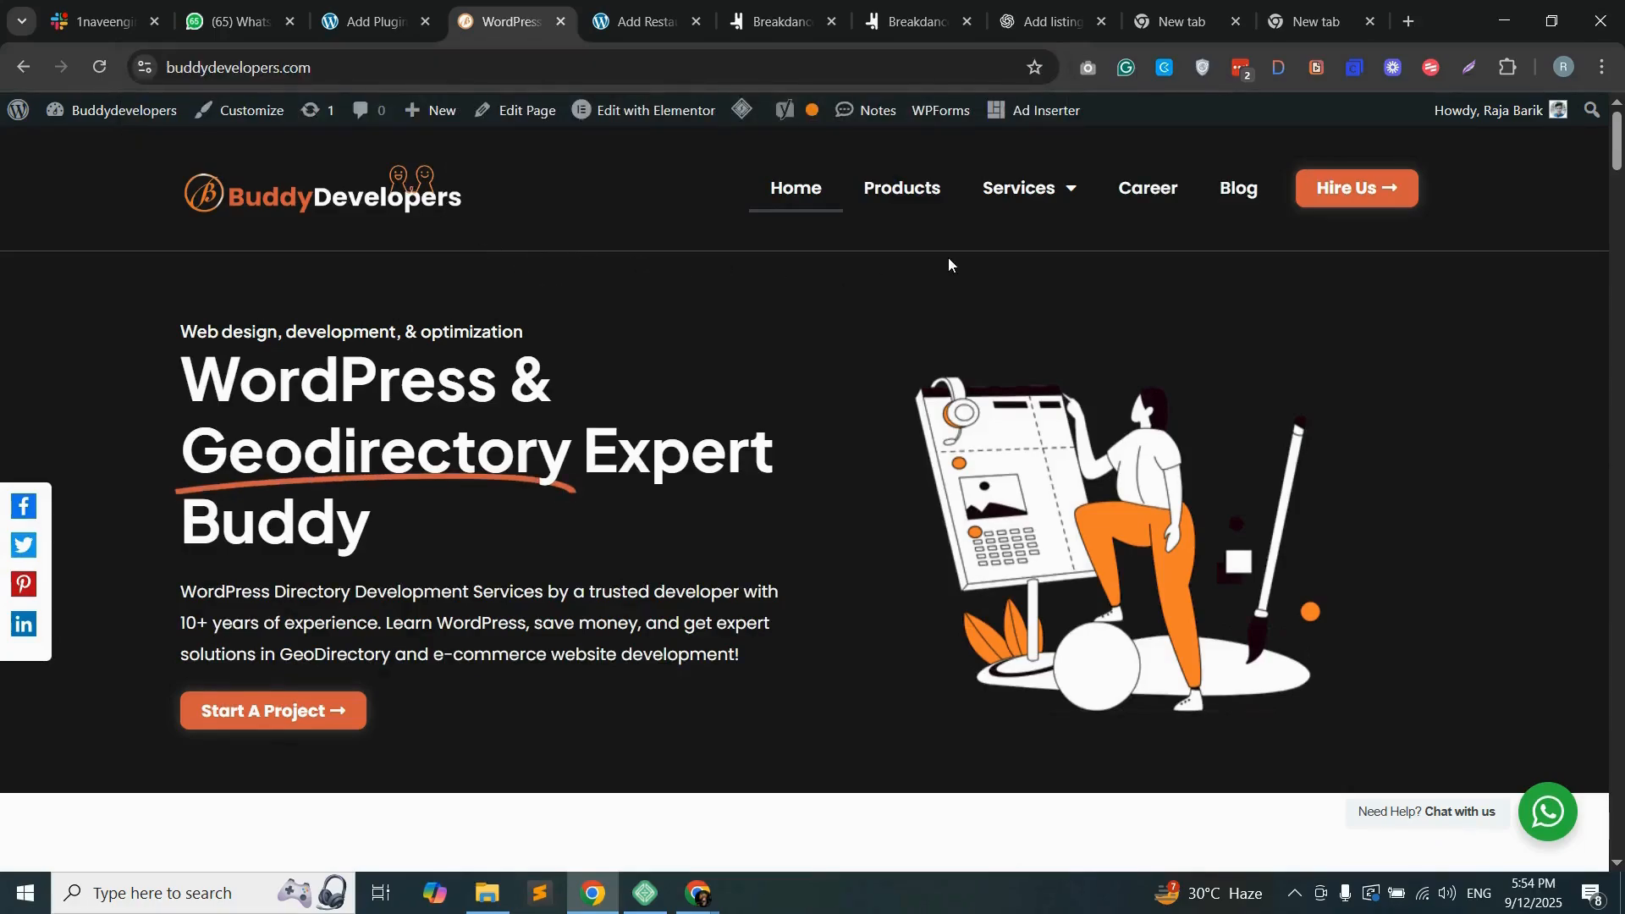
left_click(913, 202)
scroll(588, 483, "down", 7)
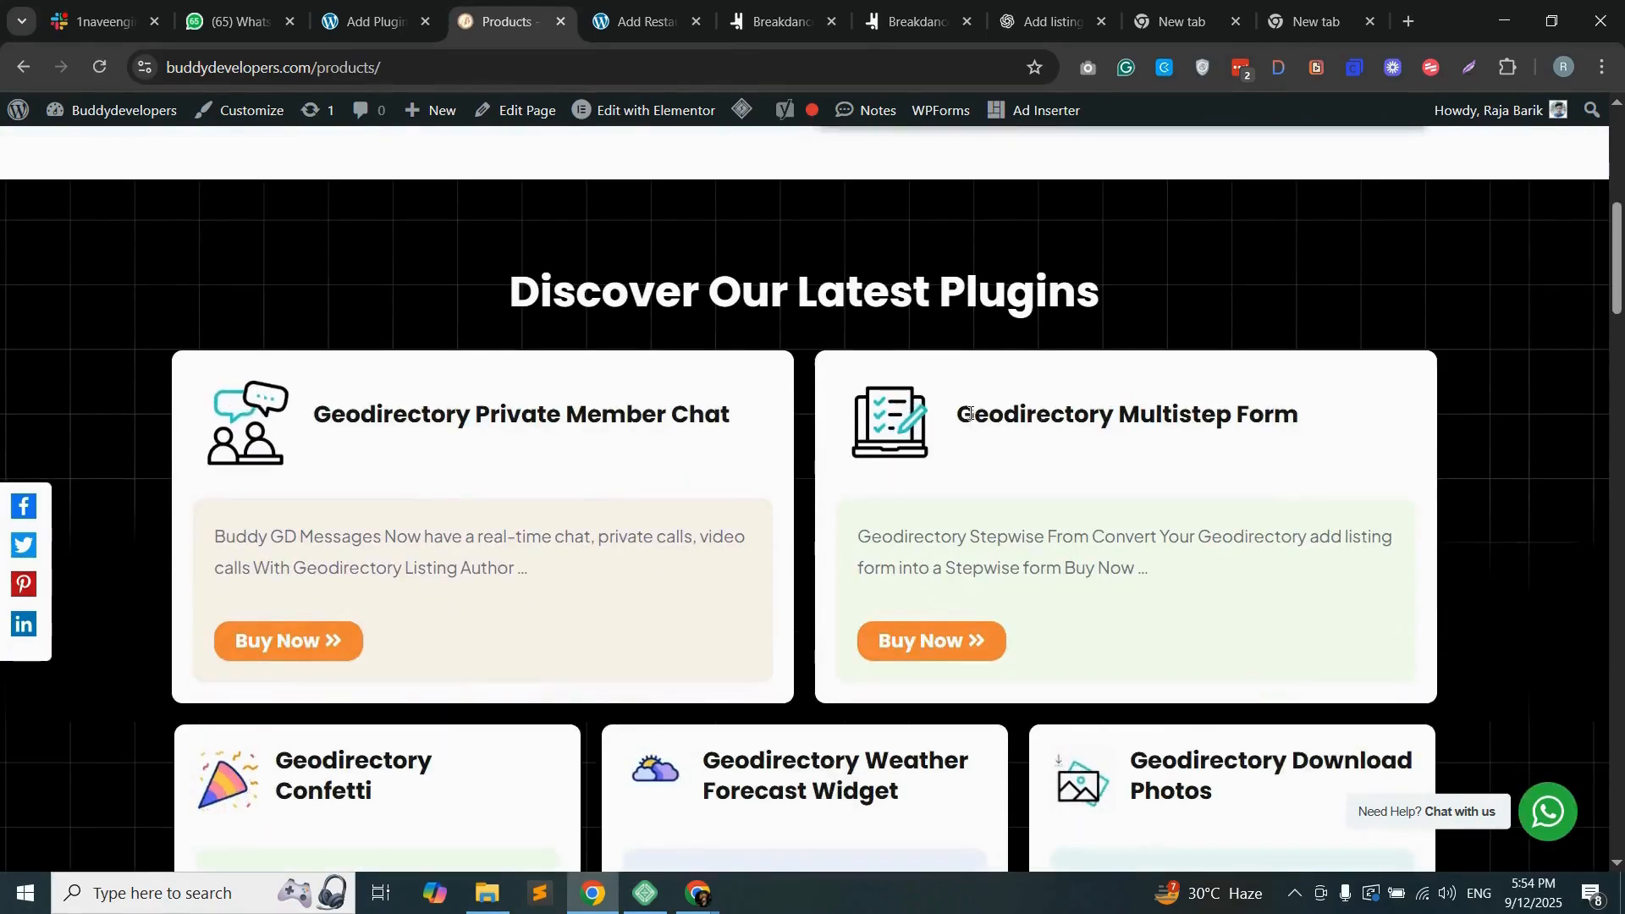
left_click_drag(963, 415, 1313, 428)
left_click(1313, 428)
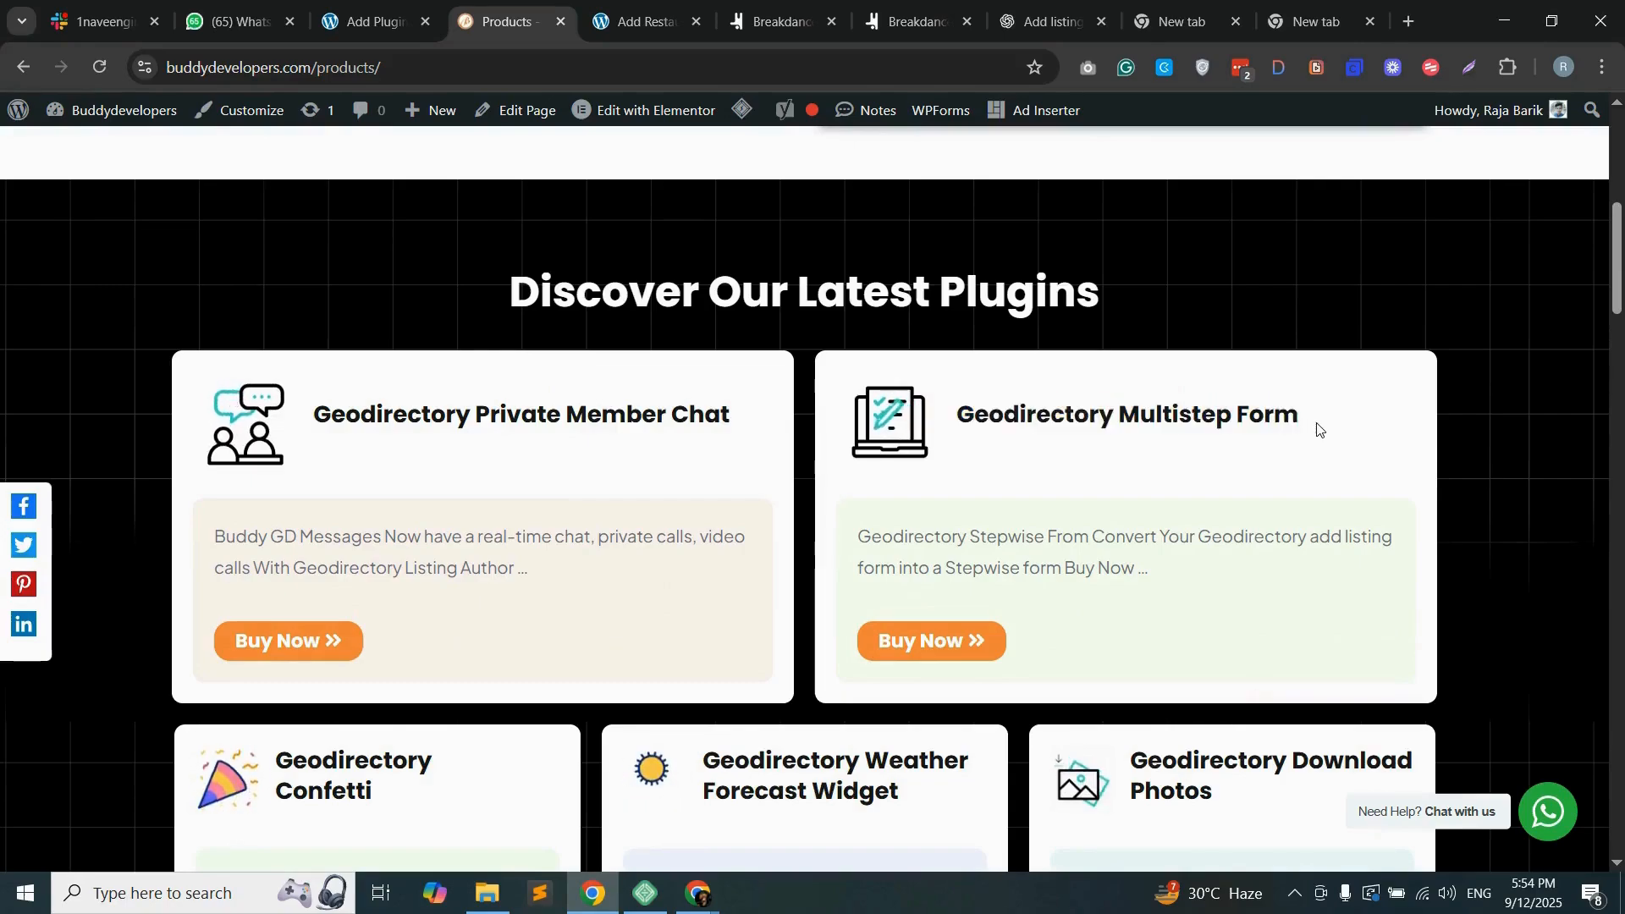
left_click(945, 646)
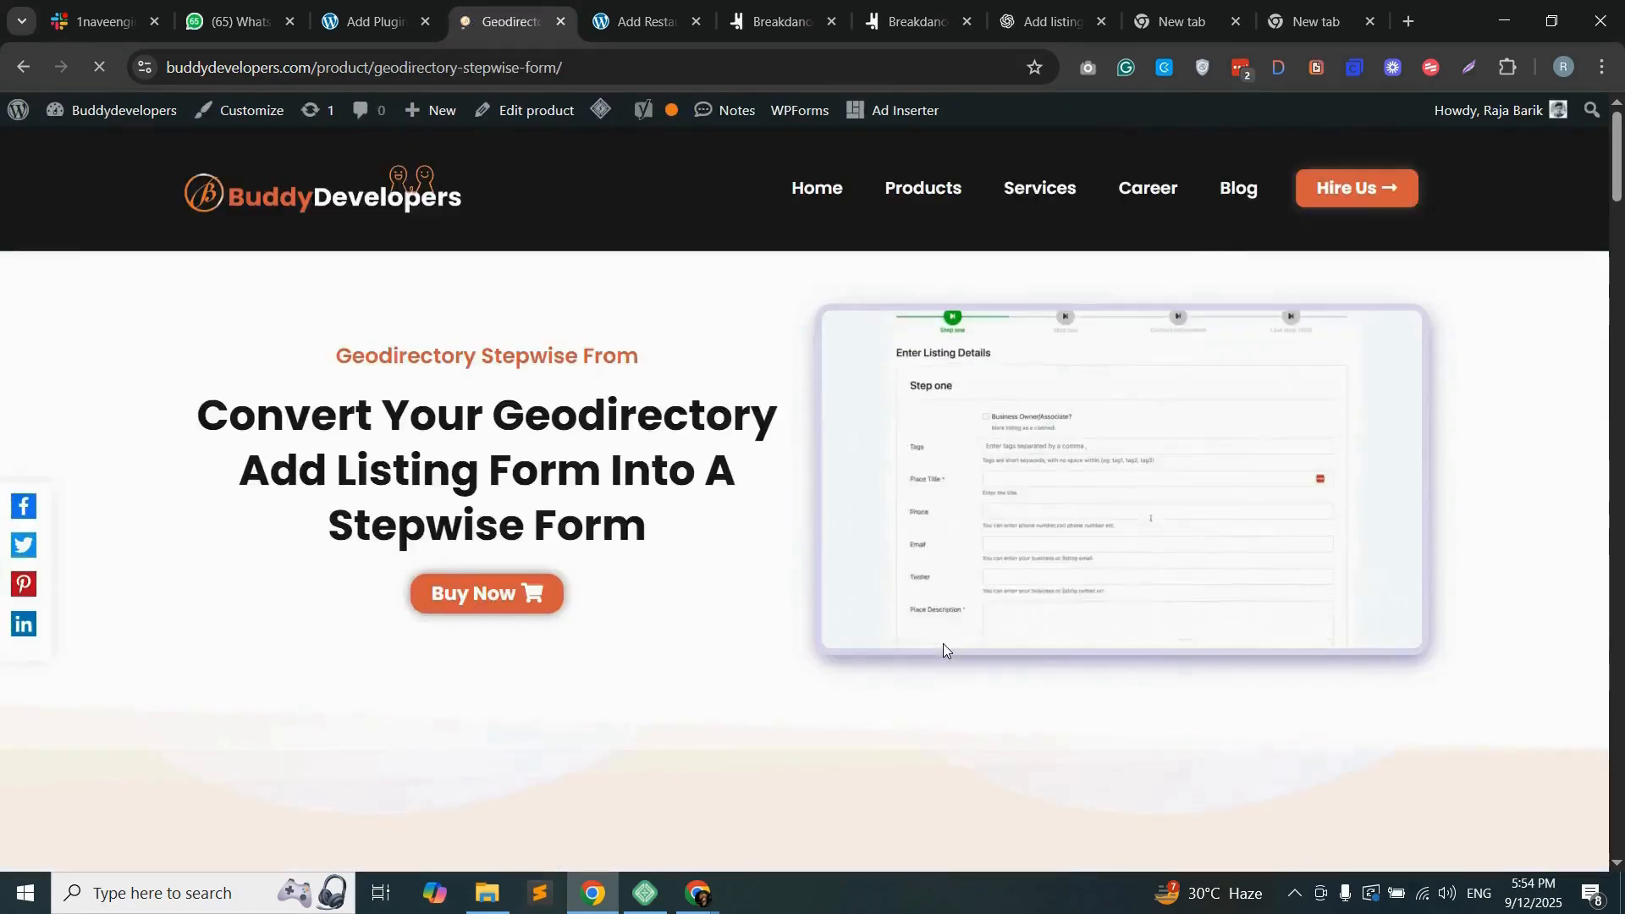
Step: Go to the stepwise form plugin's pricing, dismiss the newsletter pop-up, and examine the plugin's features, installation video and pricing packages
left_click(506, 595)
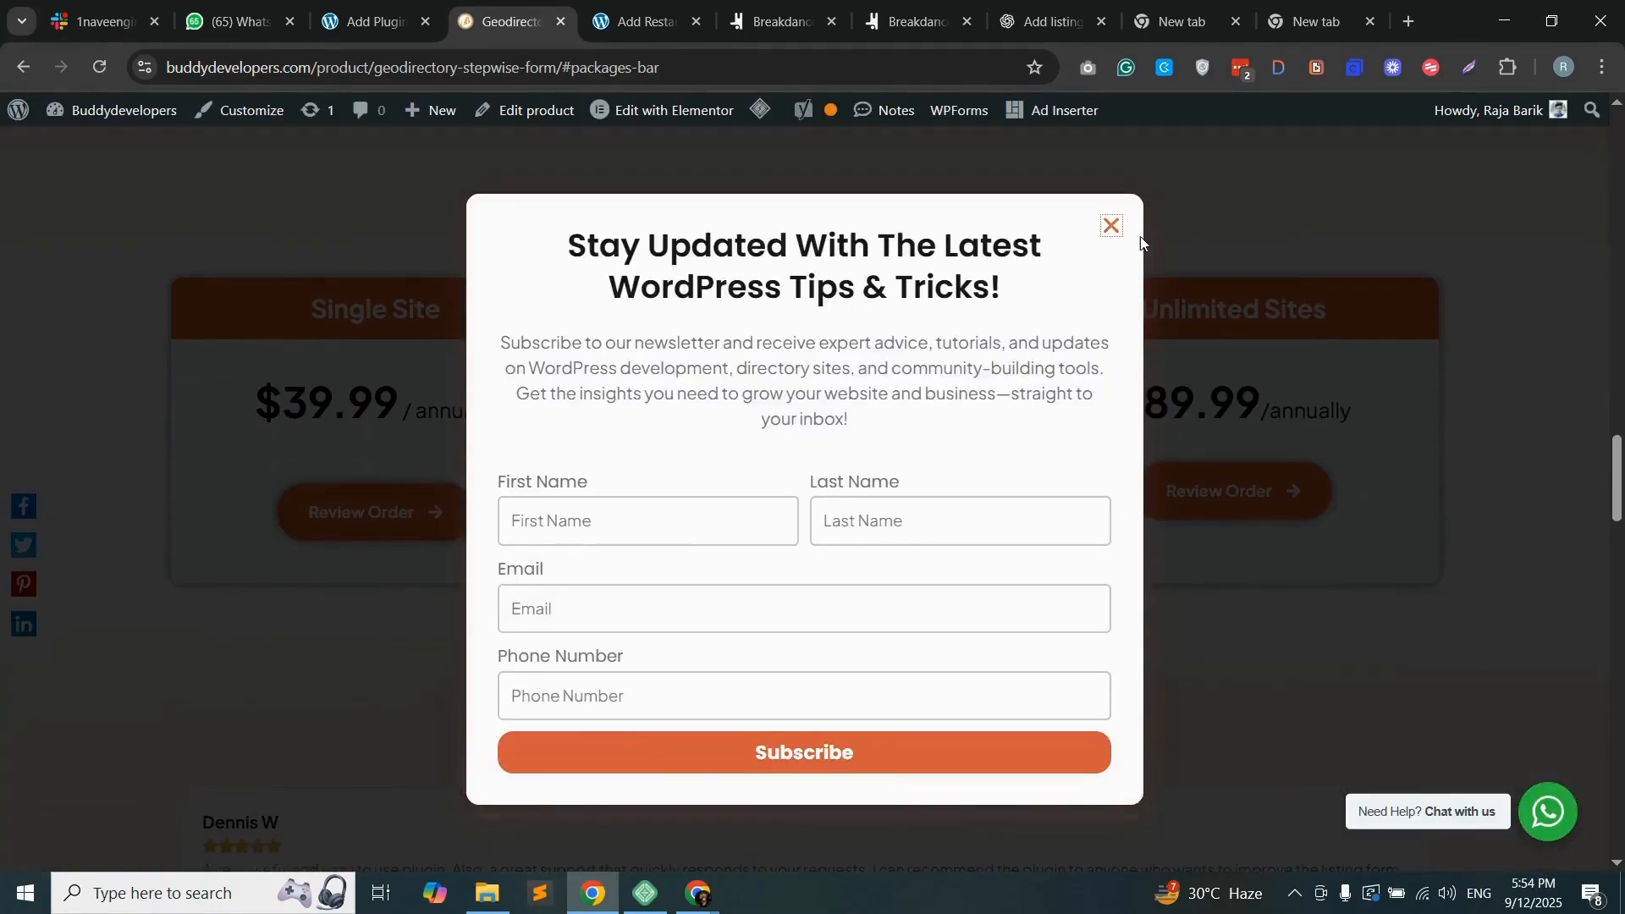
left_click(1112, 227)
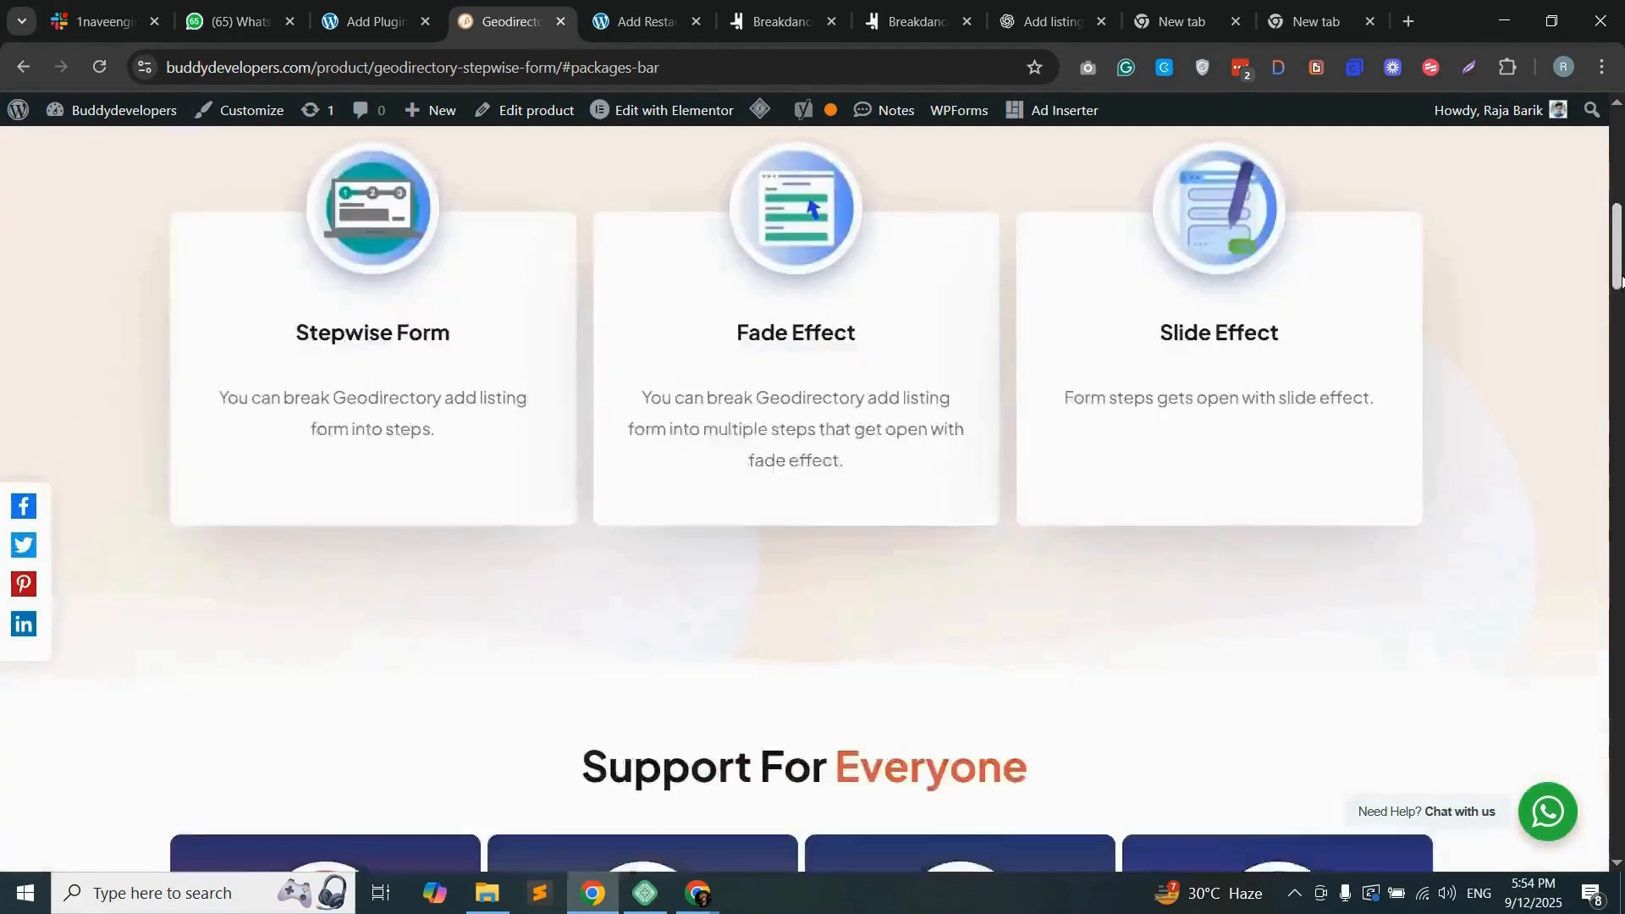
scroll(804, 500, "down", 15)
scroll(804, 499, "down", 4)
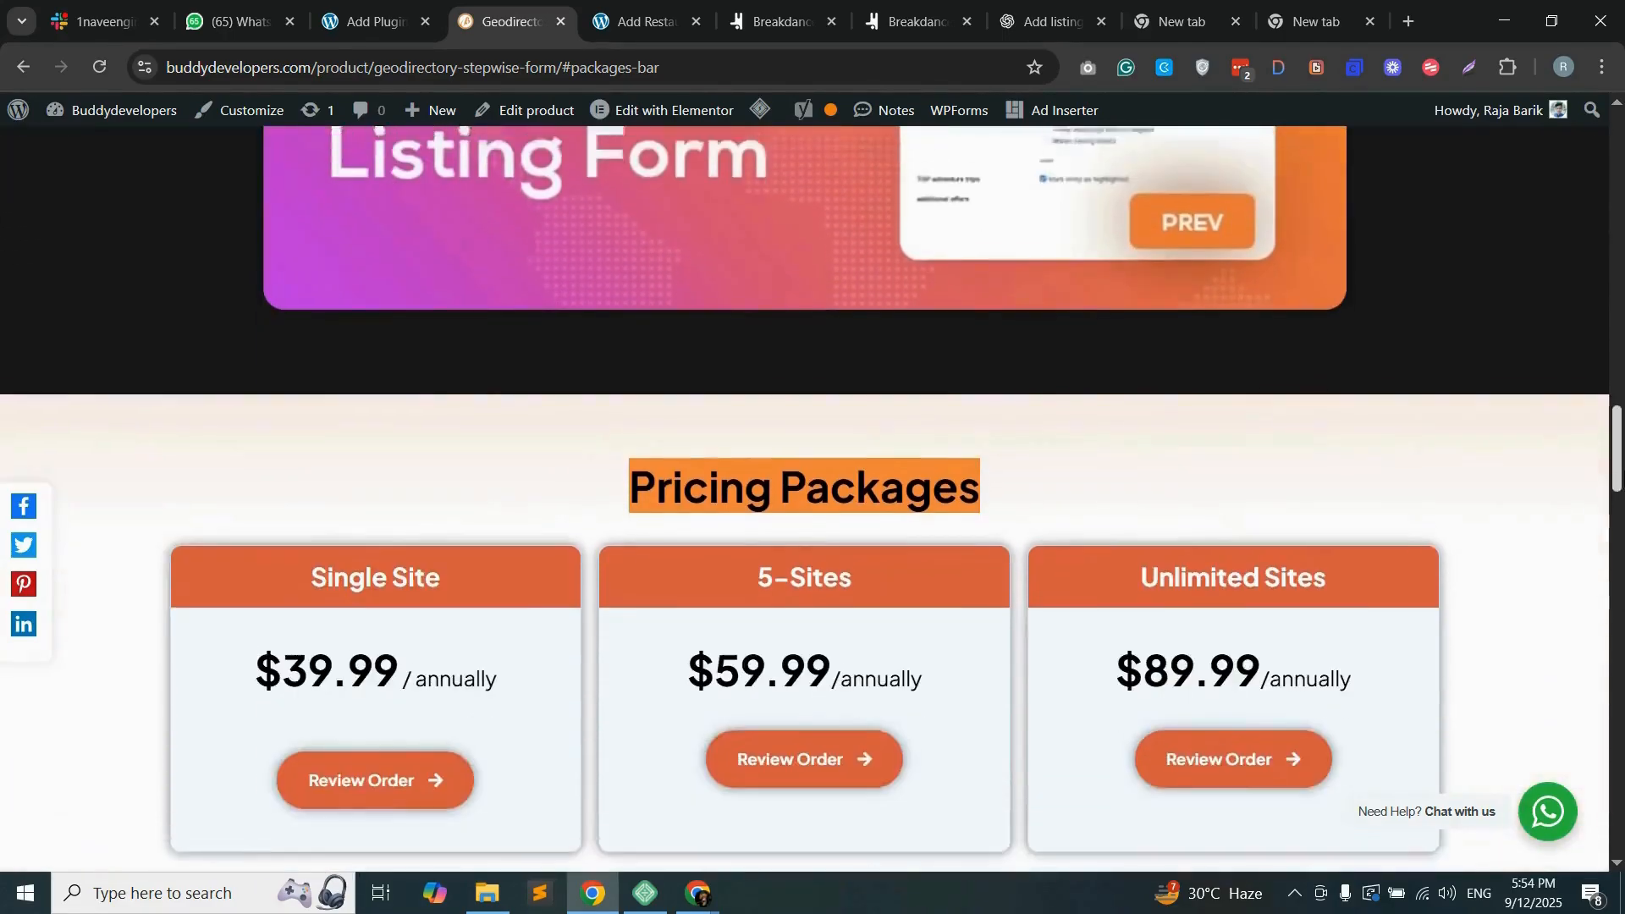
scroll(804, 499, "up", 20)
scroll(804, 499, "down", 20)
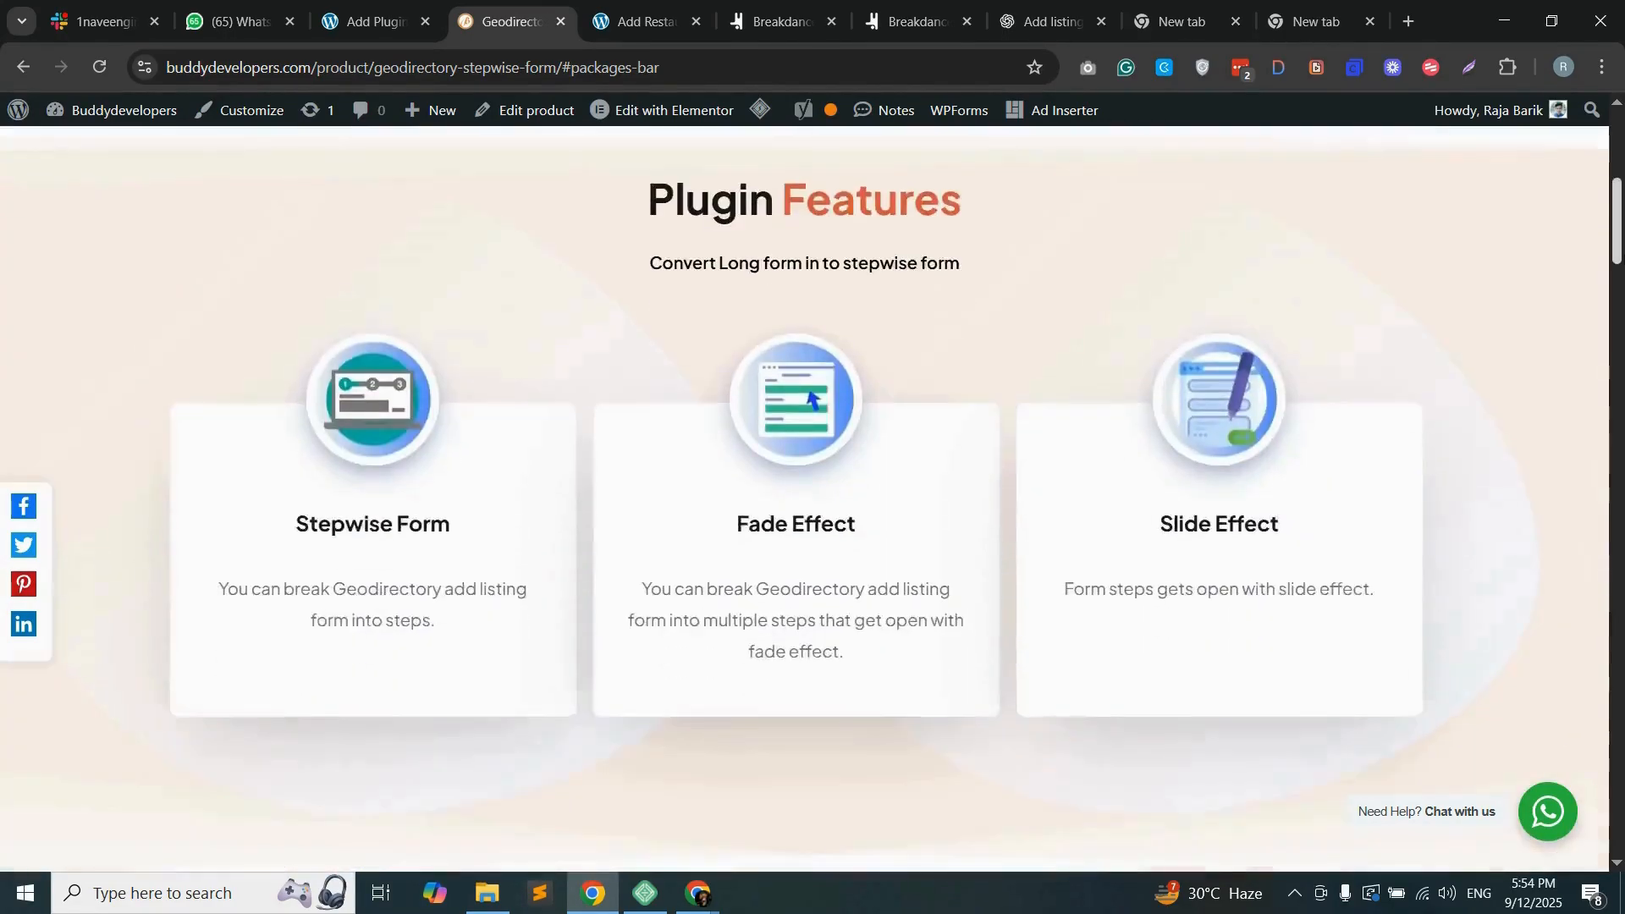
scroll(1338, 394, "up", 5)
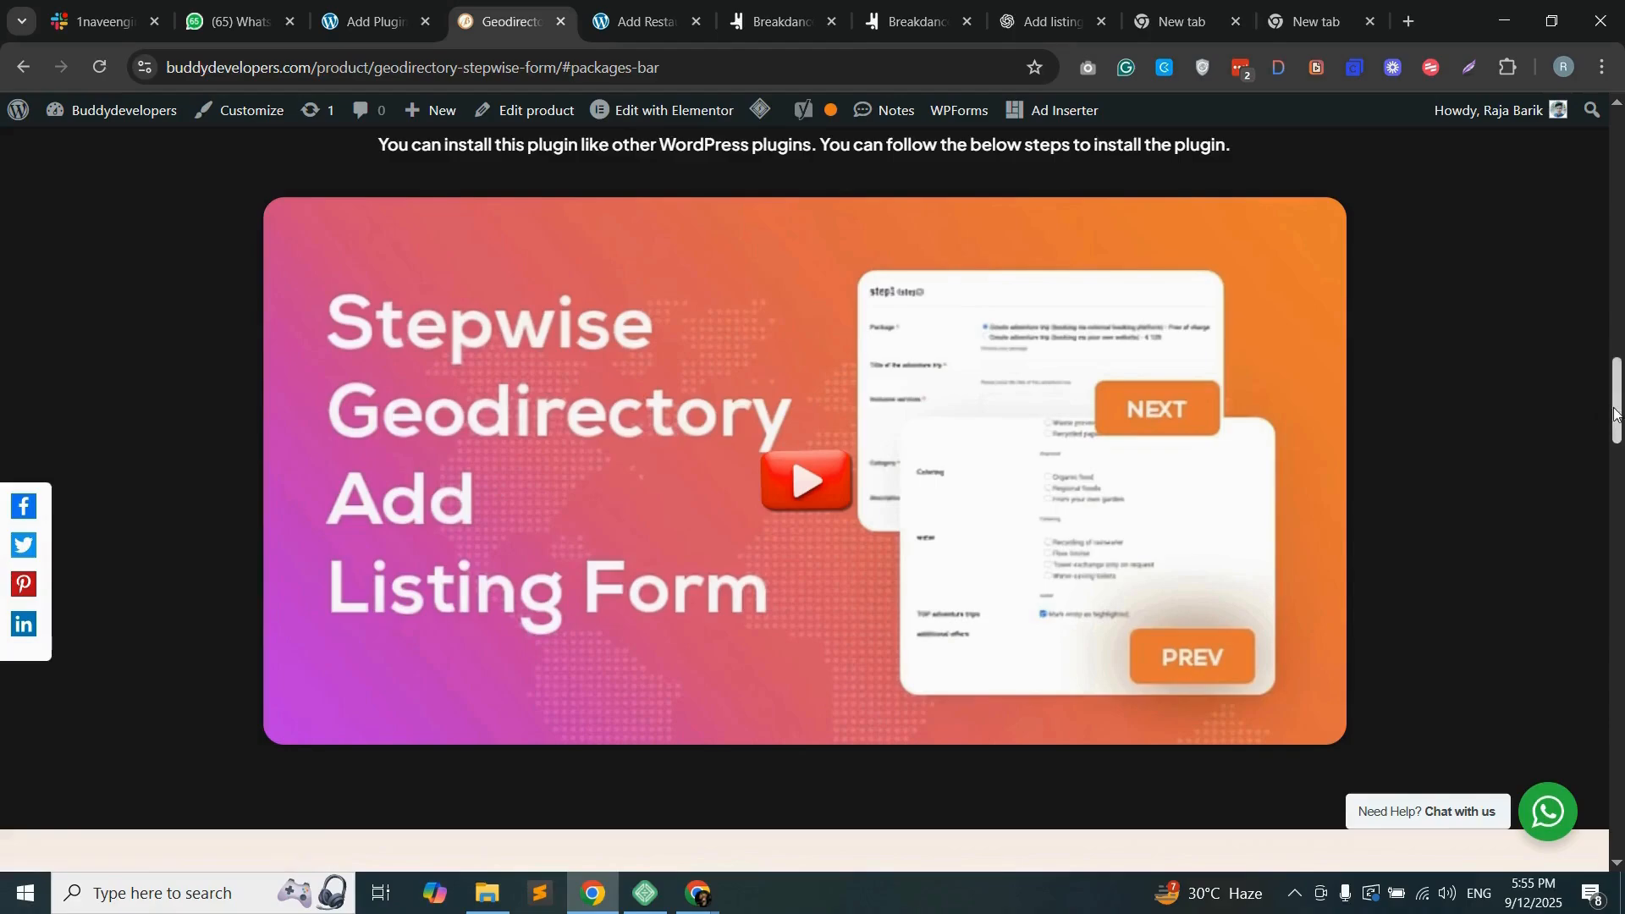
scroll(1525, 431, "down", 5)
left_click(1056, 224)
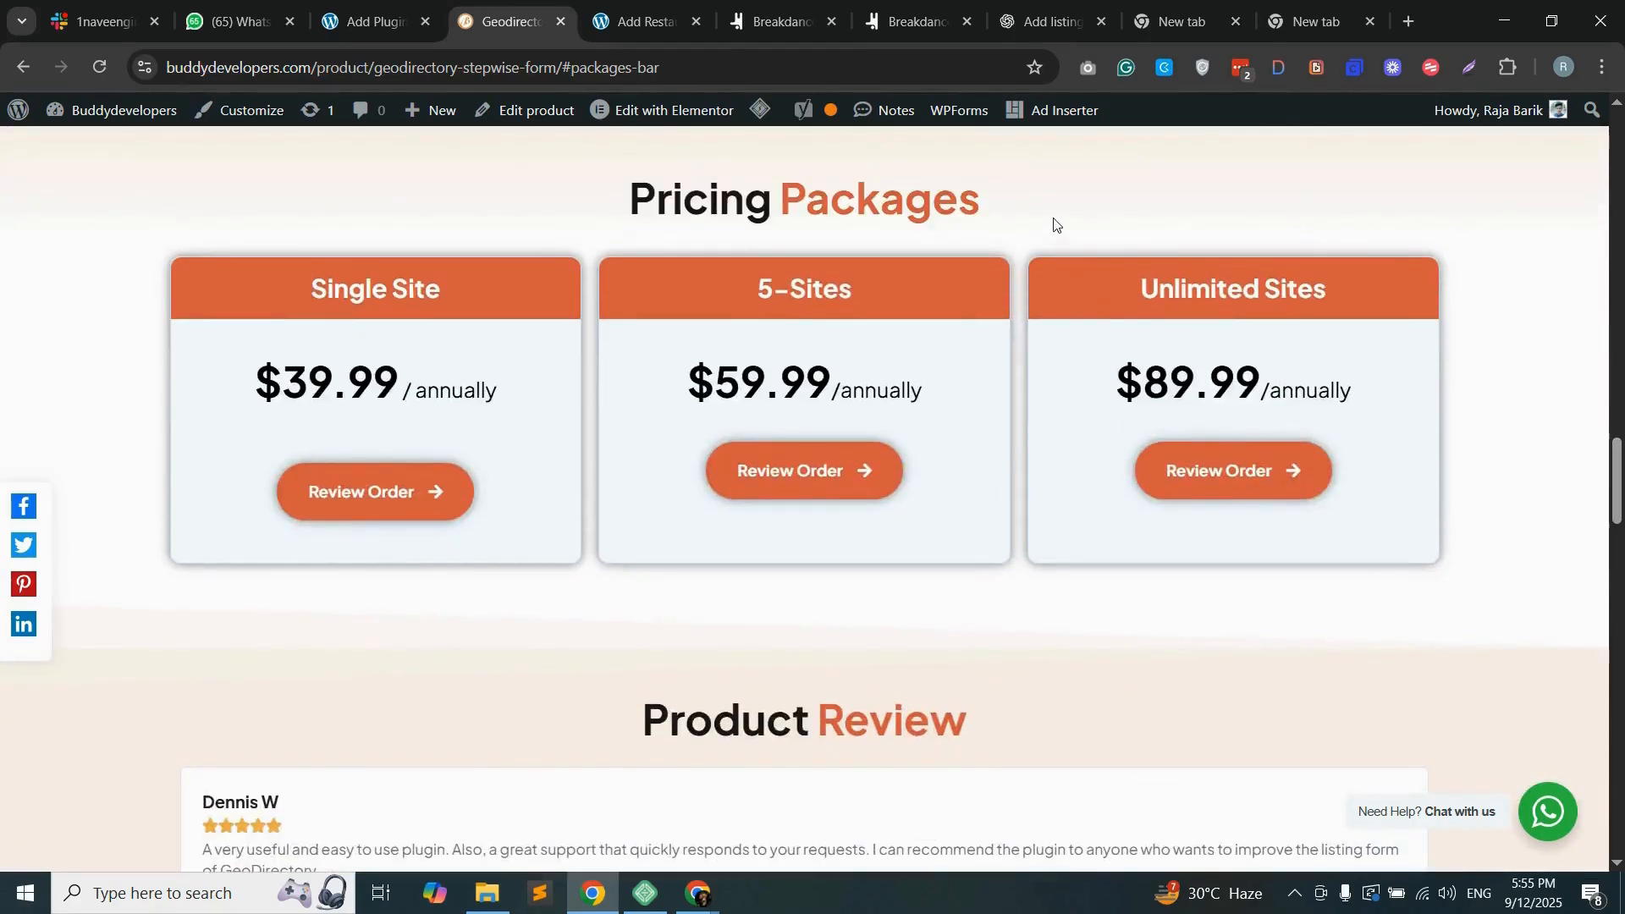
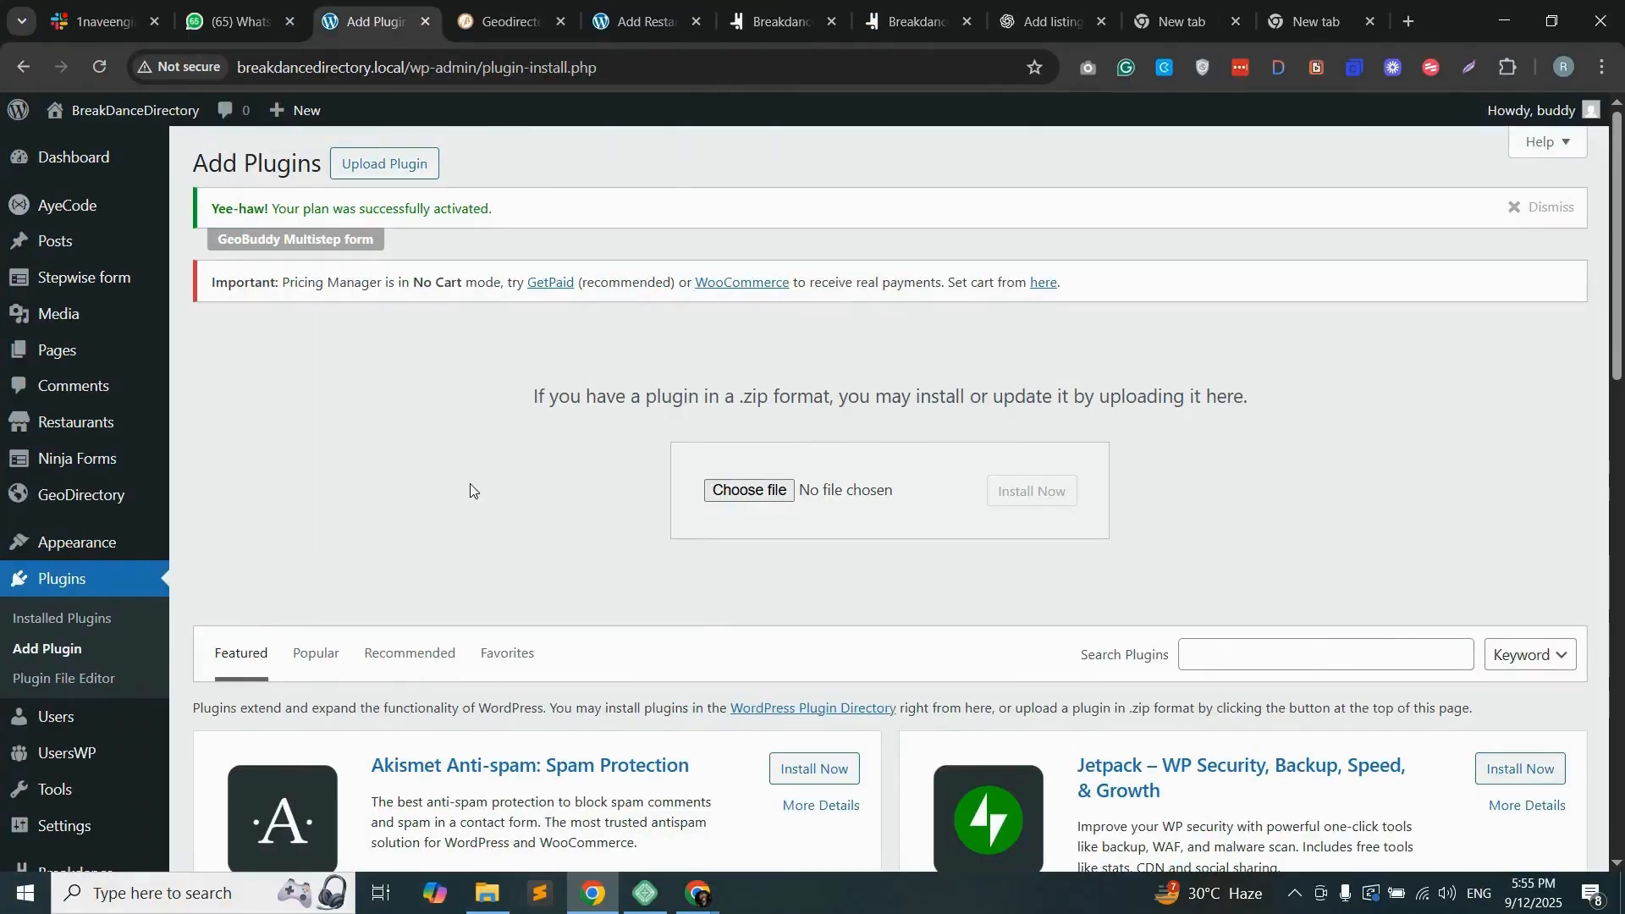
Step: Choose the gd-stepwise-form-premium-latest zip from Downloads as the plugin file to upload
left_click(758, 492)
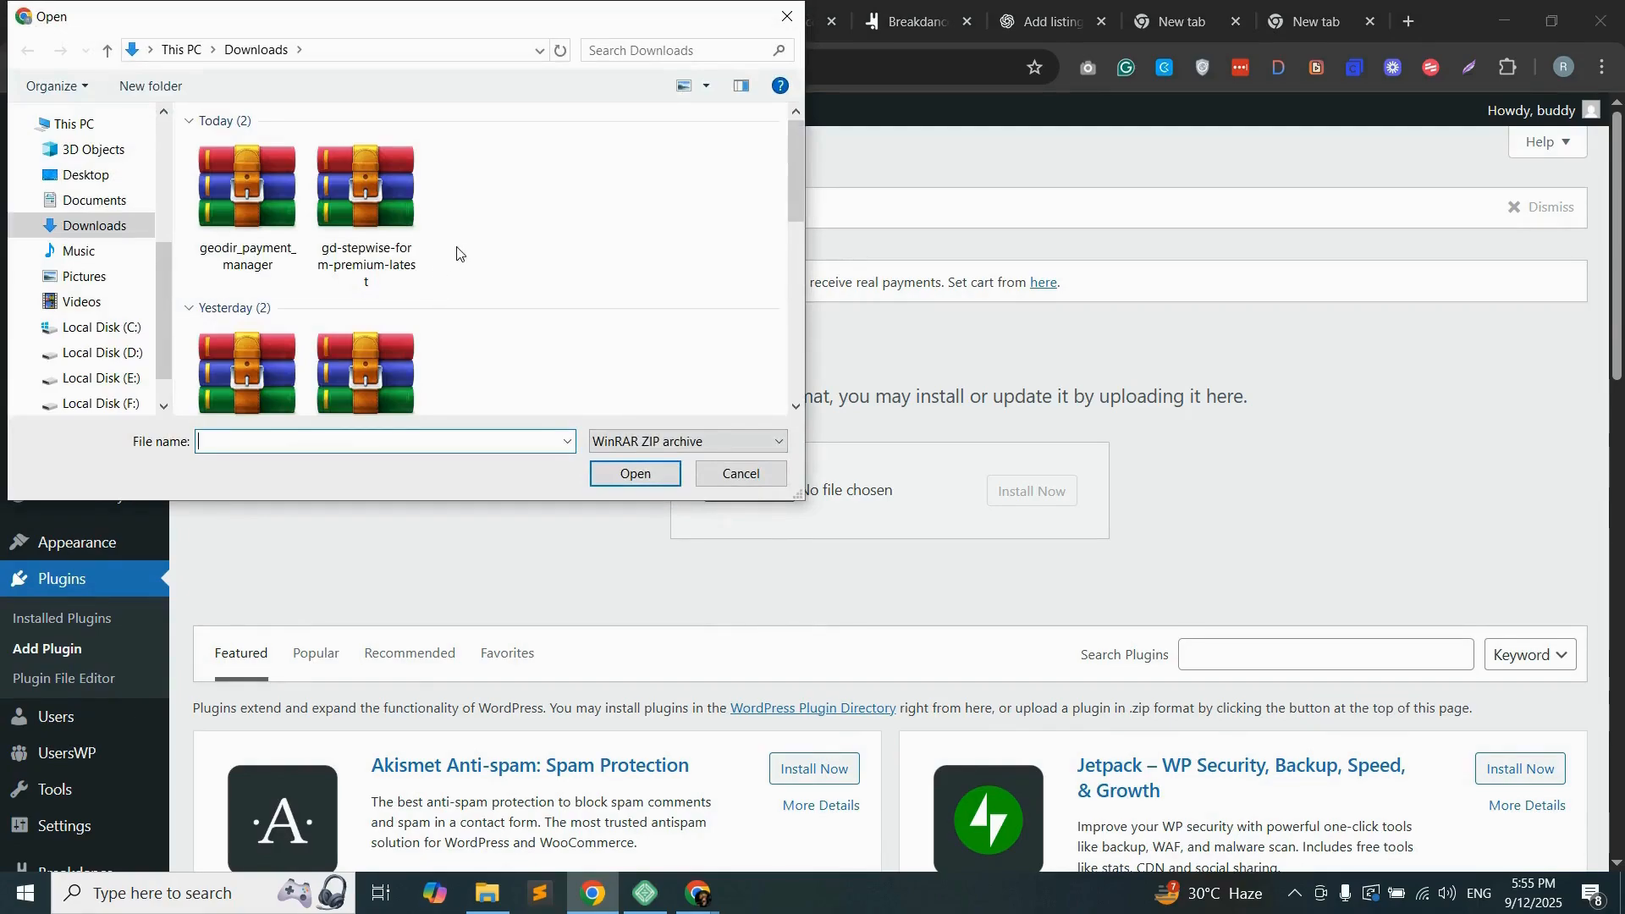
left_click(373, 221)
left_click(630, 479)
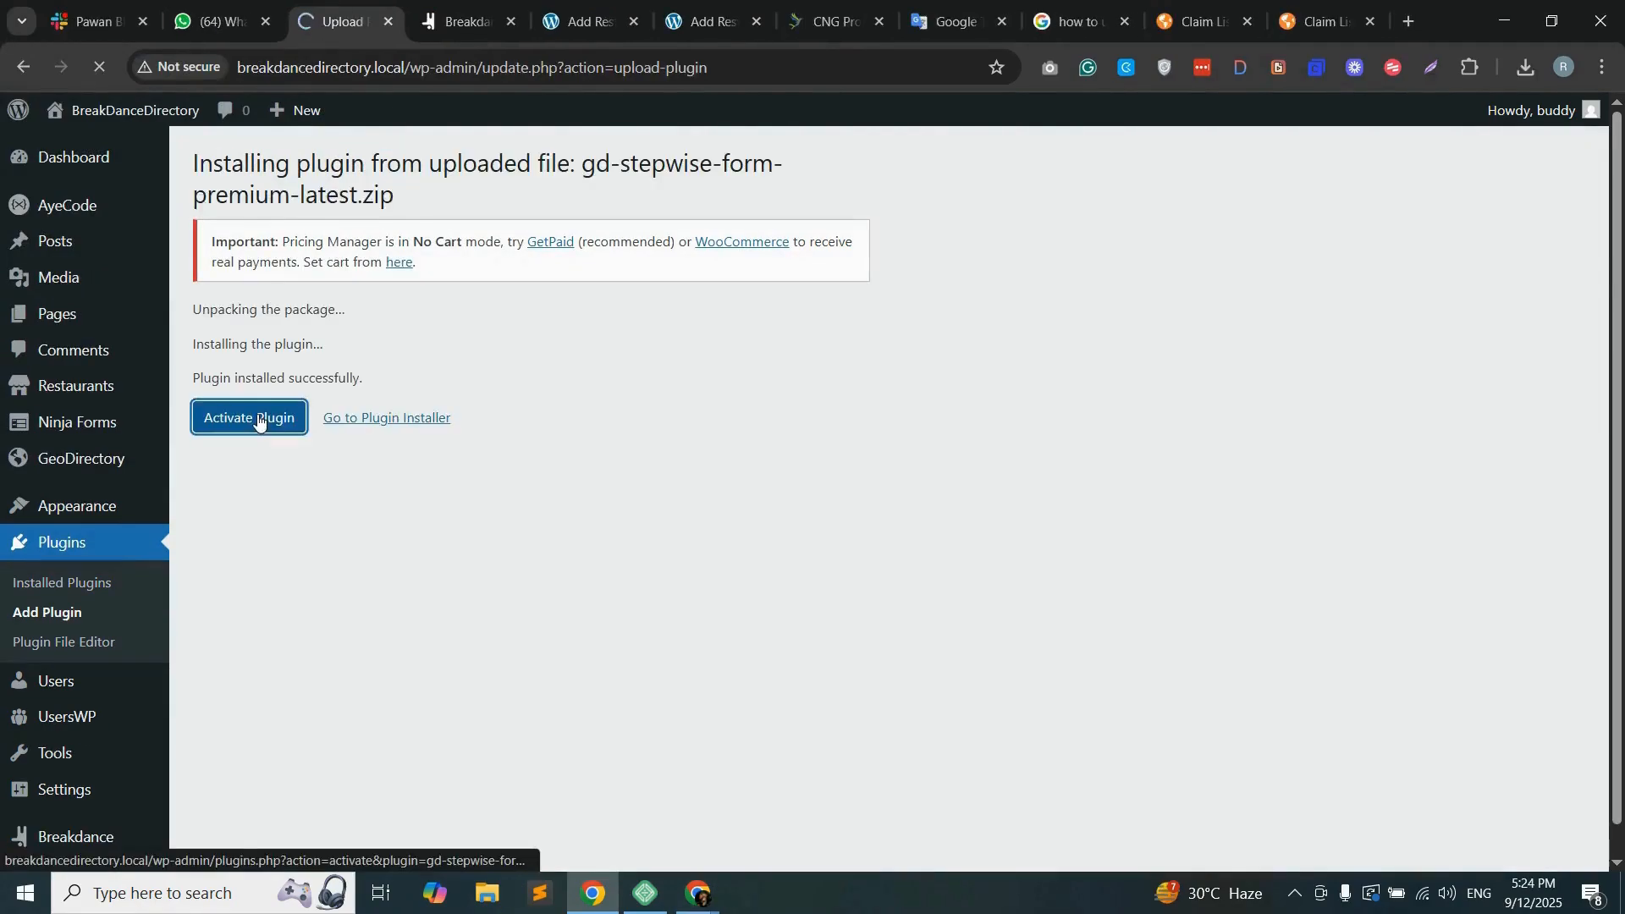
left_click(258, 421)
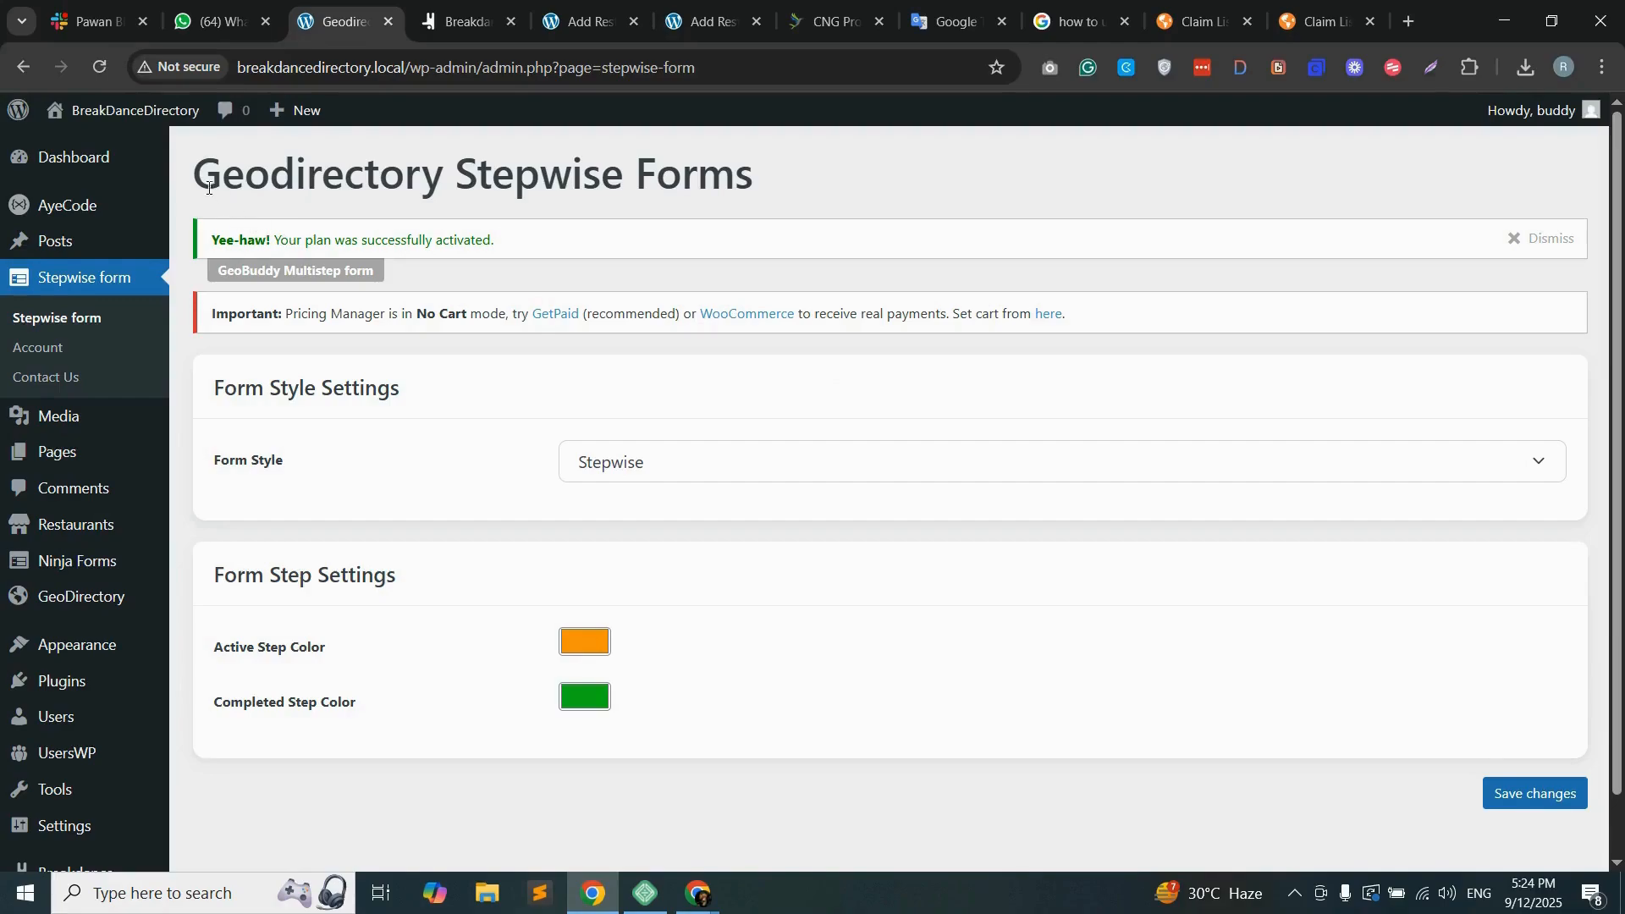
Step: Examine the Geodirectory Stepwise Forms settings, including the form style options and the active step color
left_click_drag(203, 176, 754, 182)
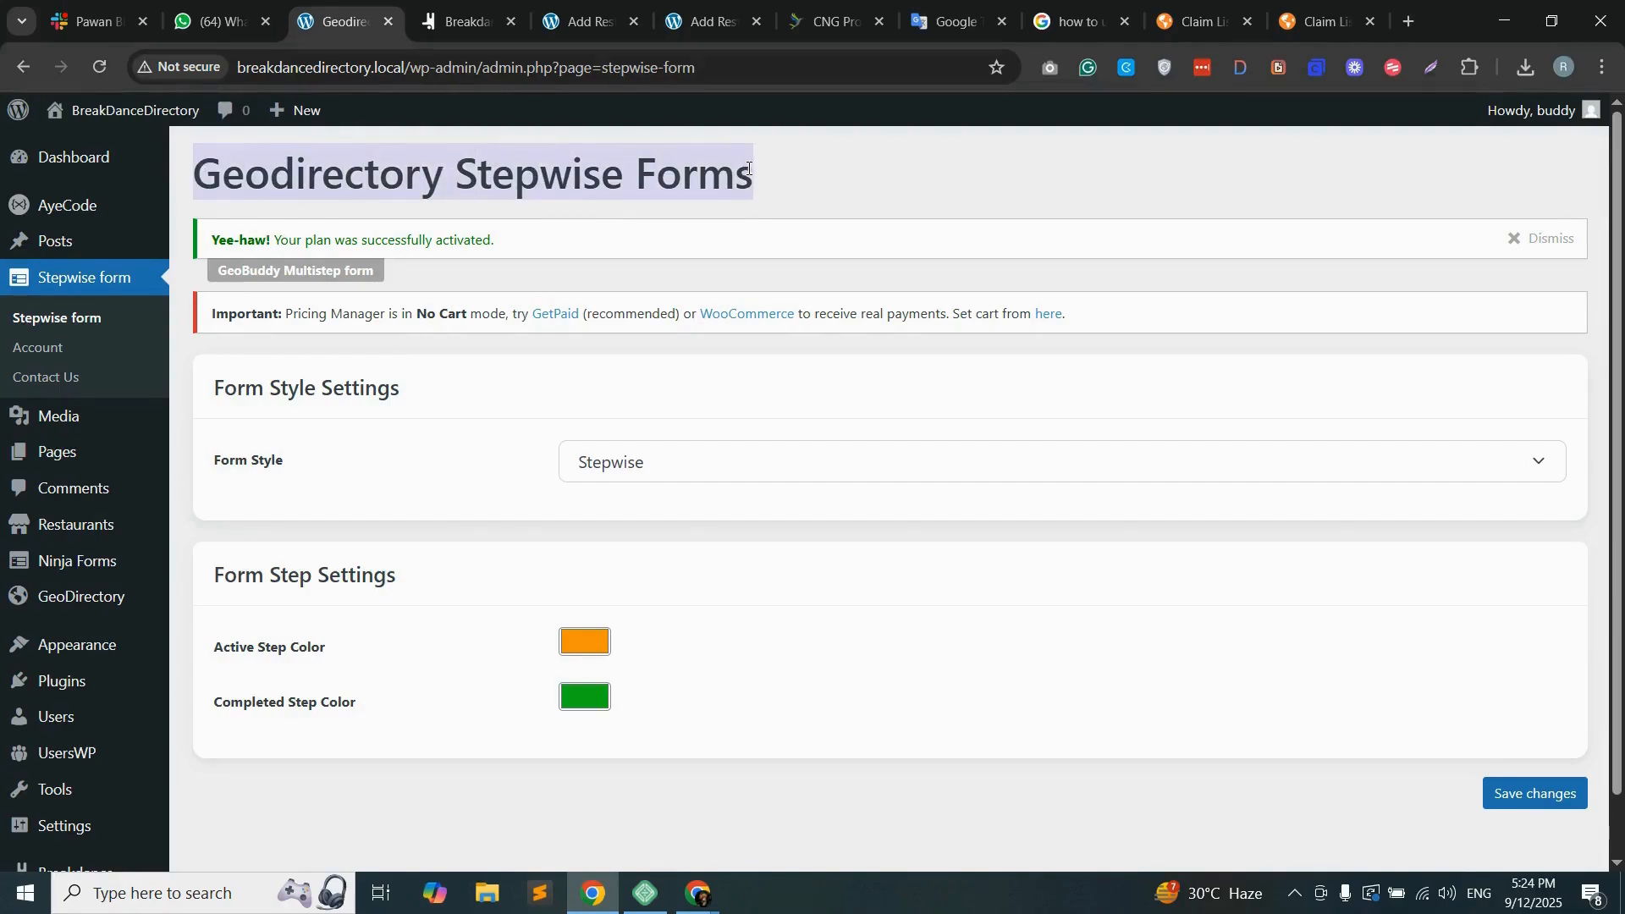
left_click(762, 185)
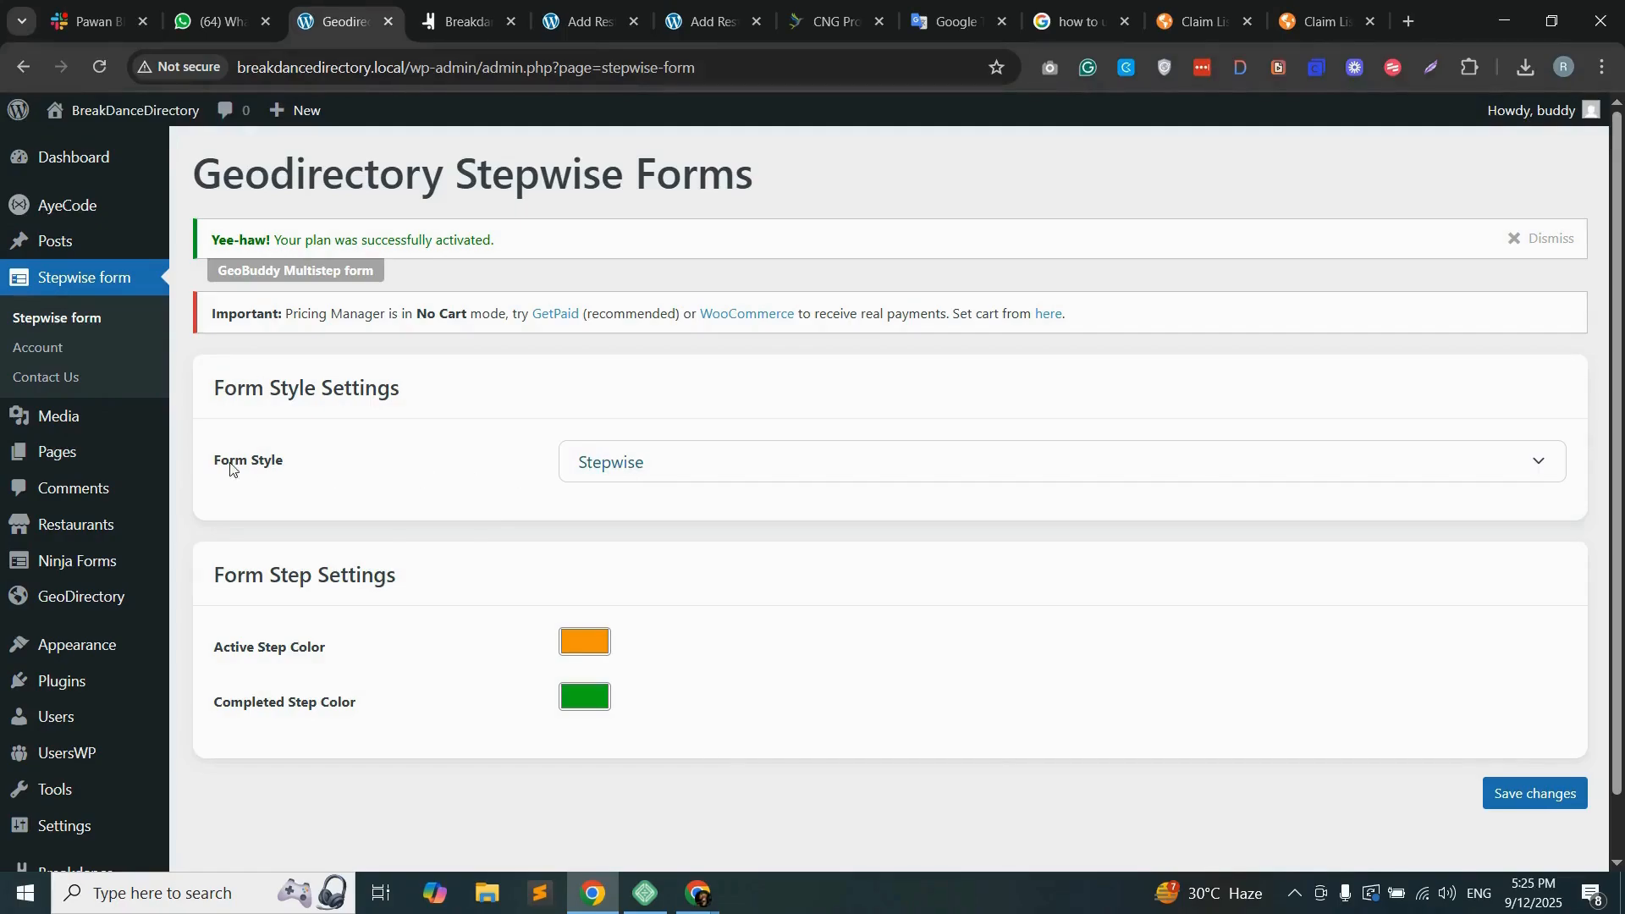
left_click(666, 474)
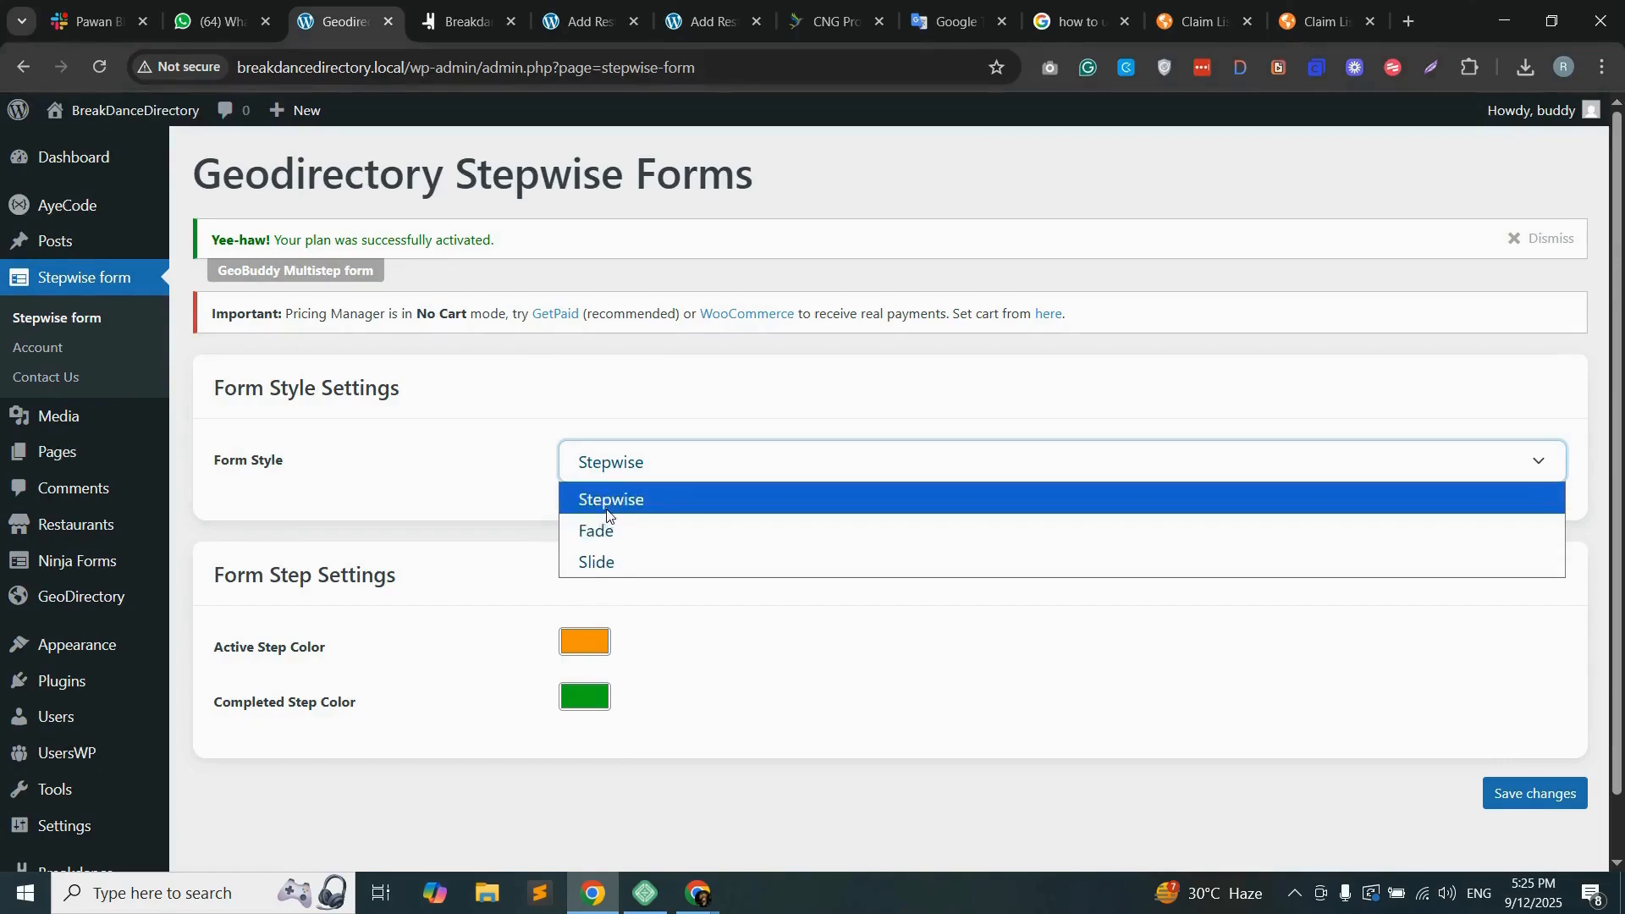
left_click(624, 474)
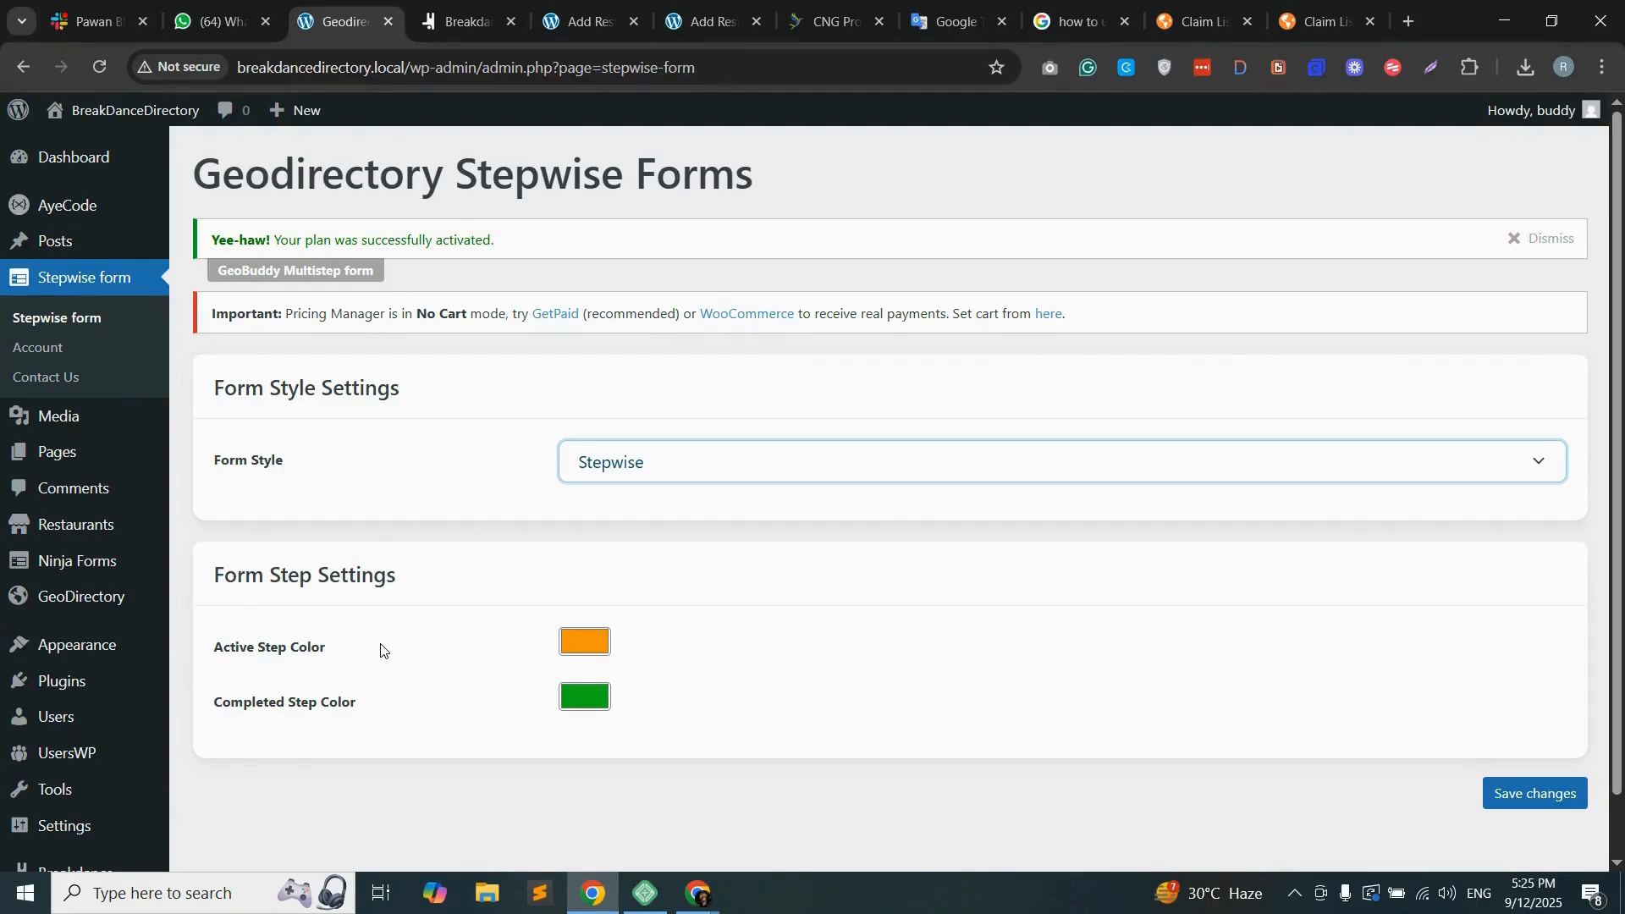
left_click(601, 645)
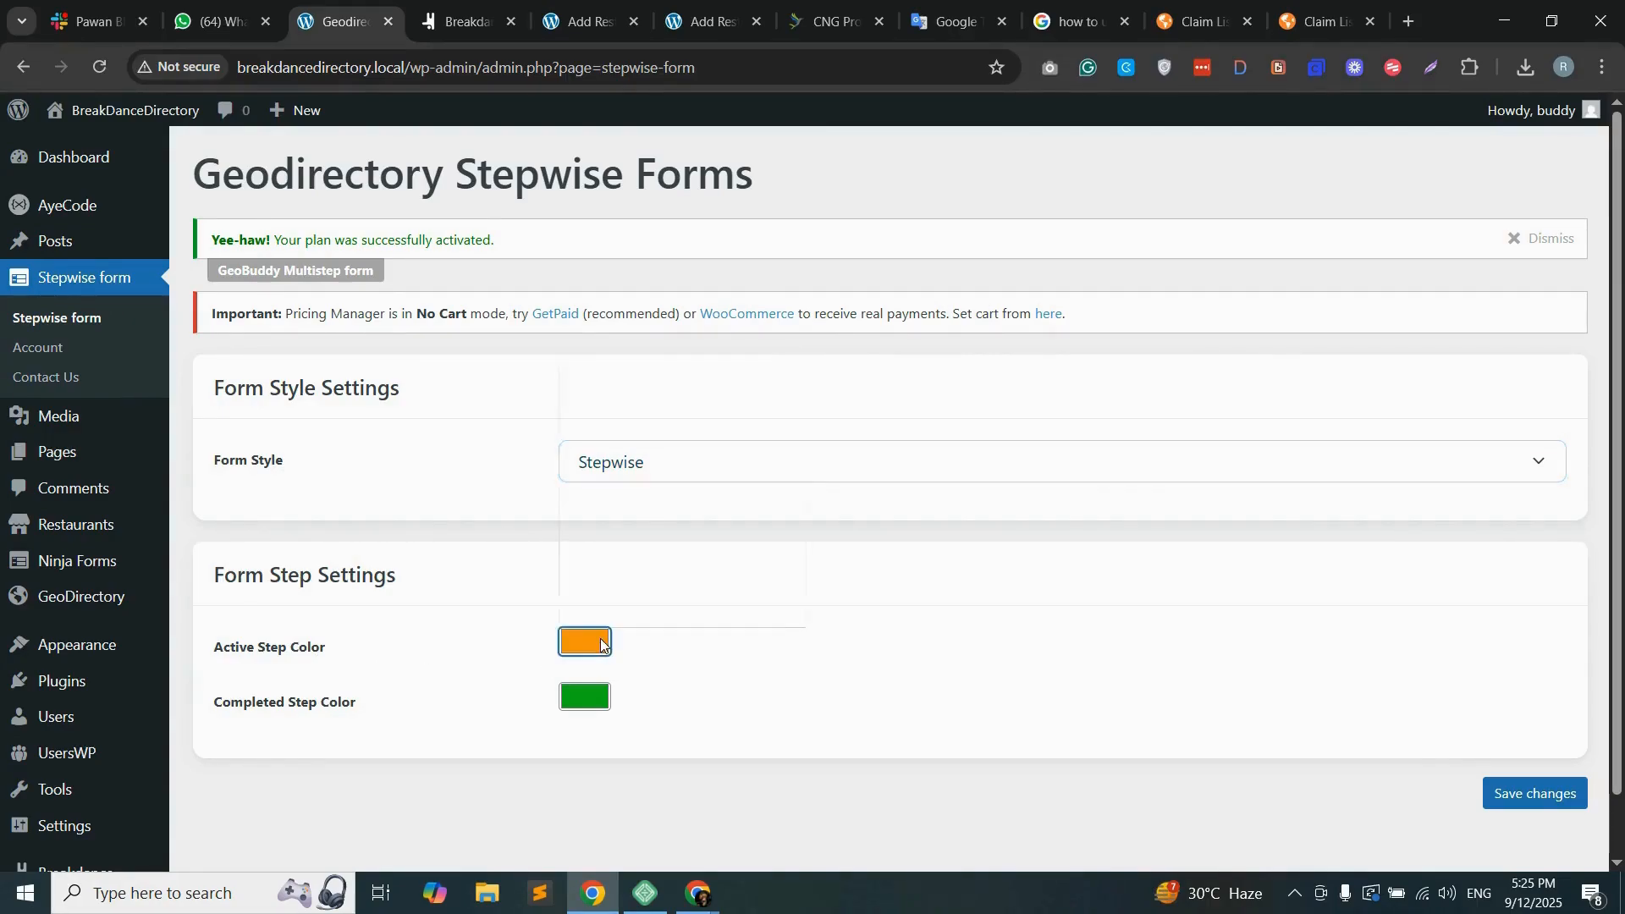
left_click(520, 642)
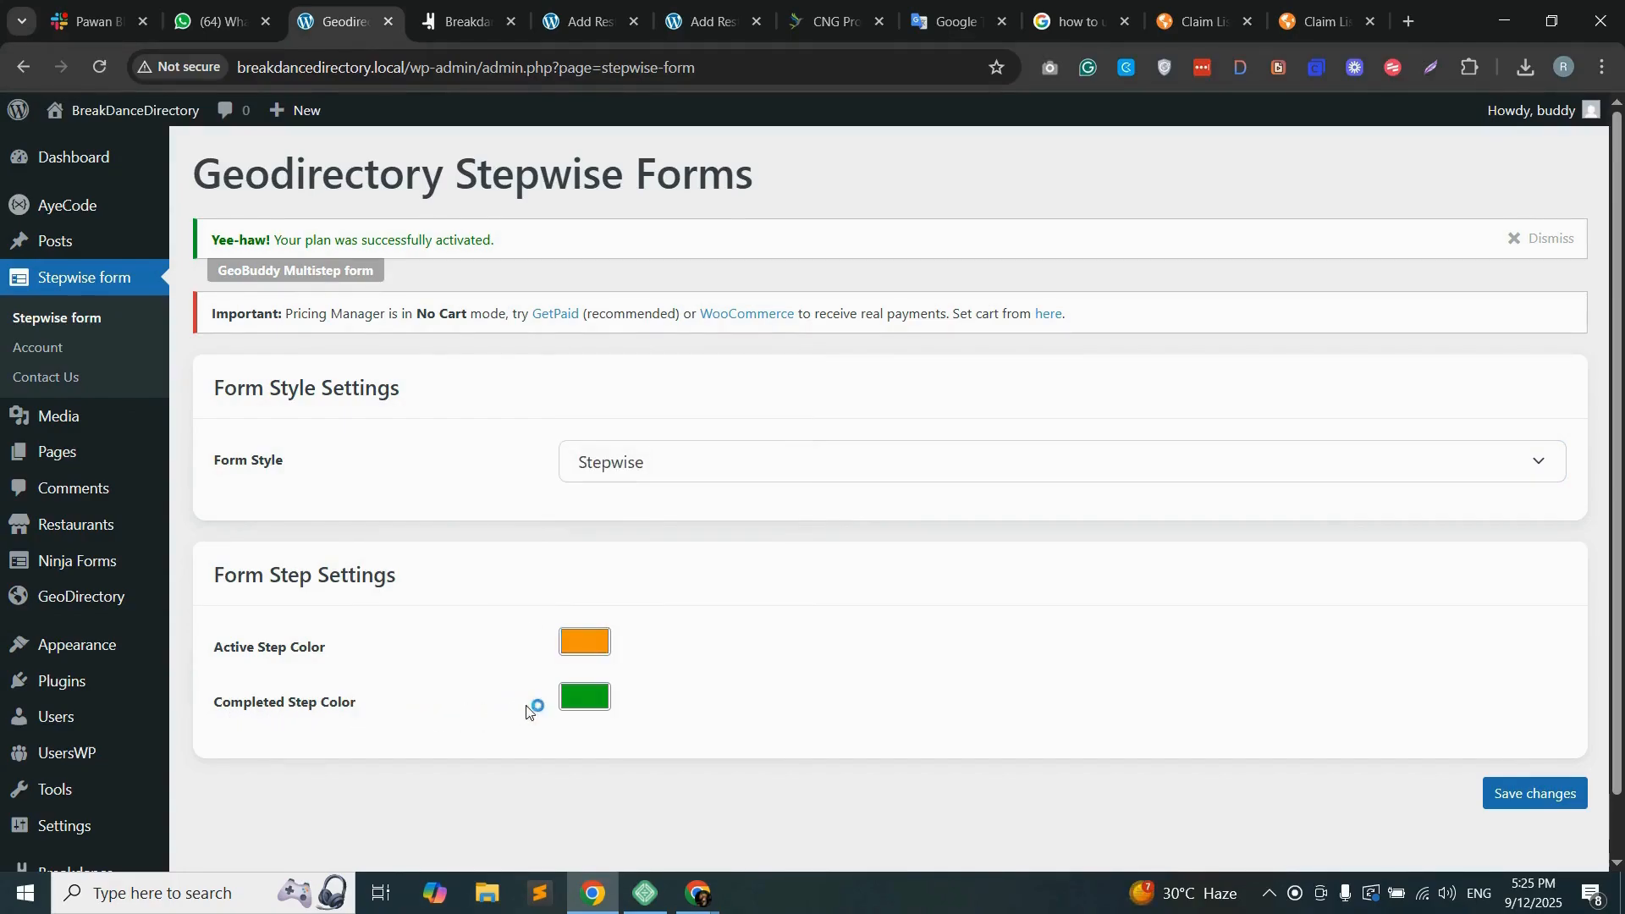
Step: Set the completed step color to a darker green, RGB 17, 146, 32, and save the form settings
left_click(589, 708)
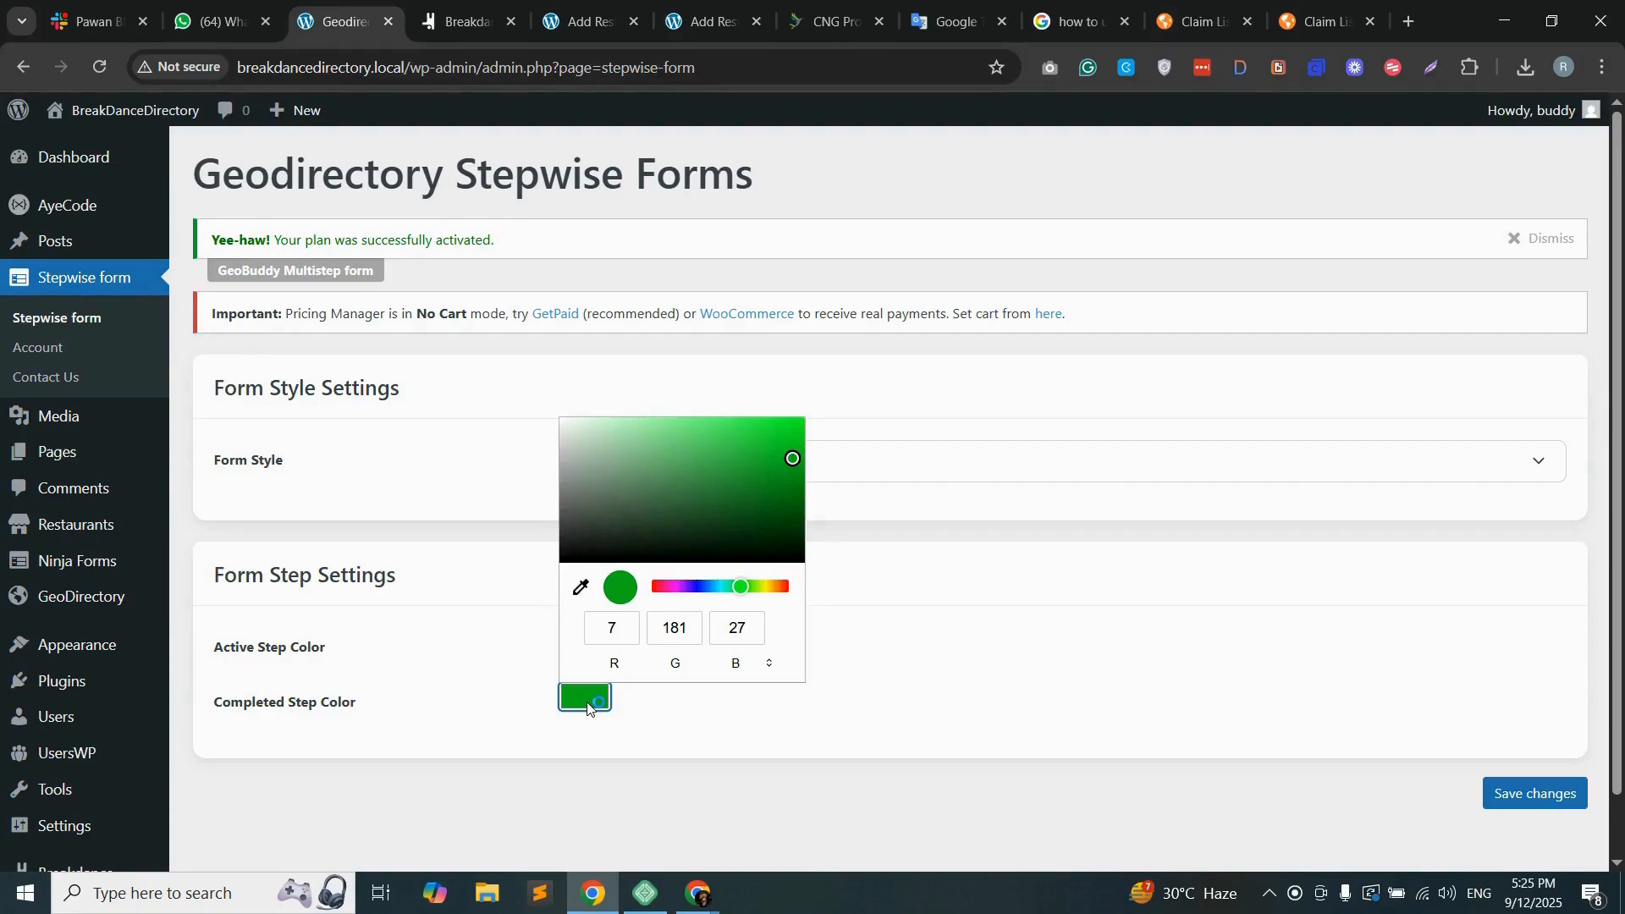
mouse_move(754, 502)
left_mouse_down()
mouse_move(773, 457)
mouse_move(775, 480)
left_mouse_up()
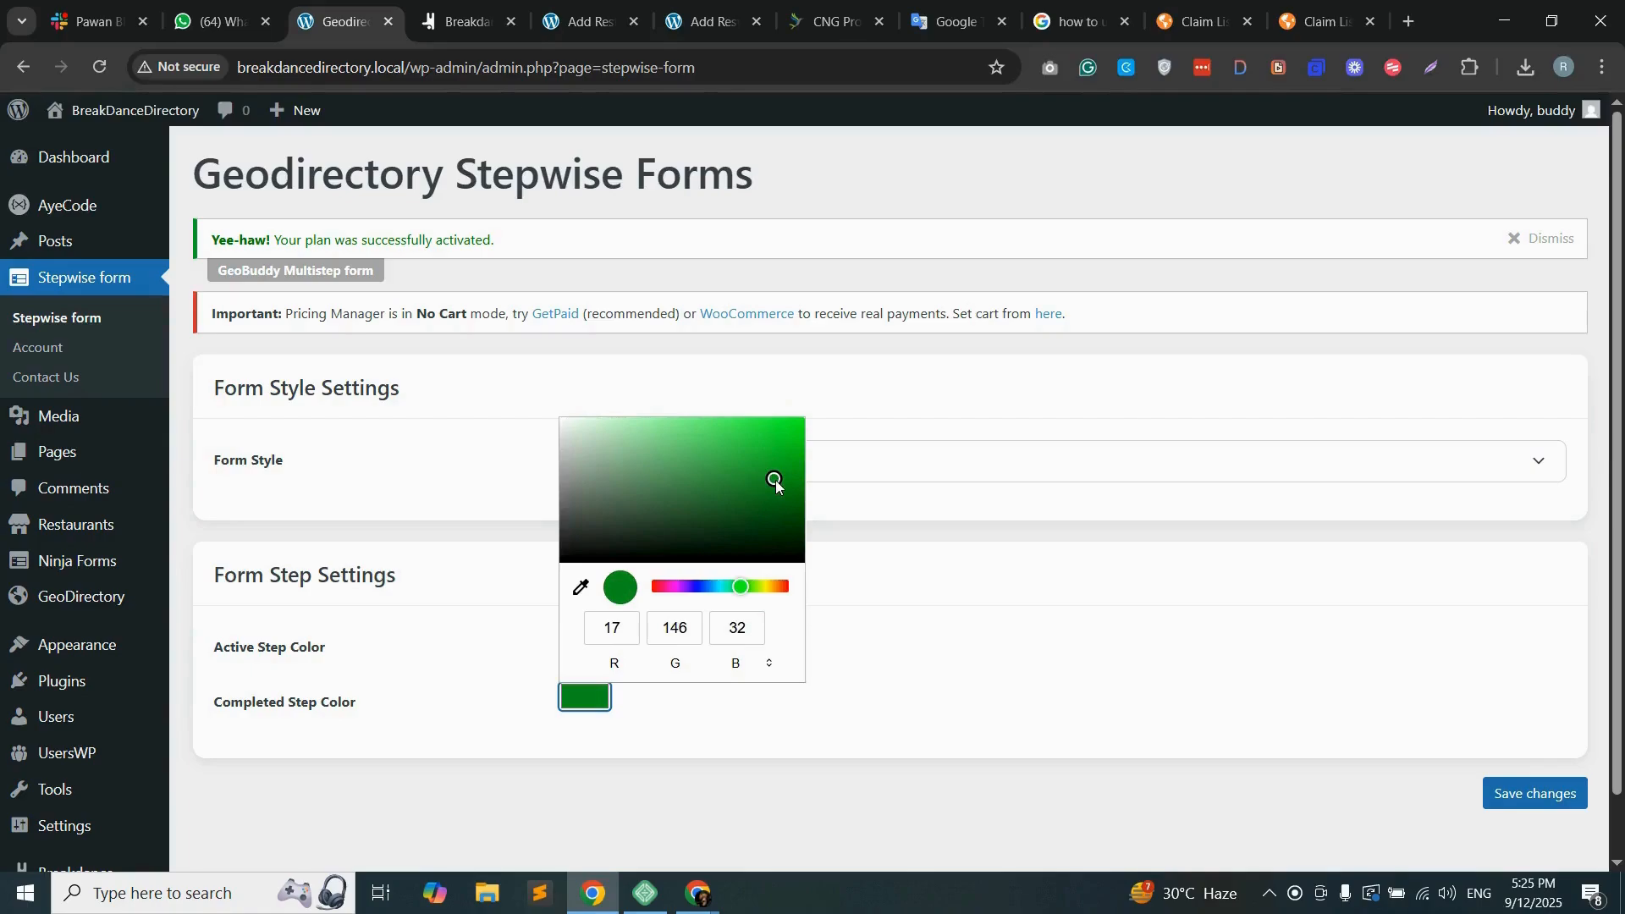
left_click(868, 679)
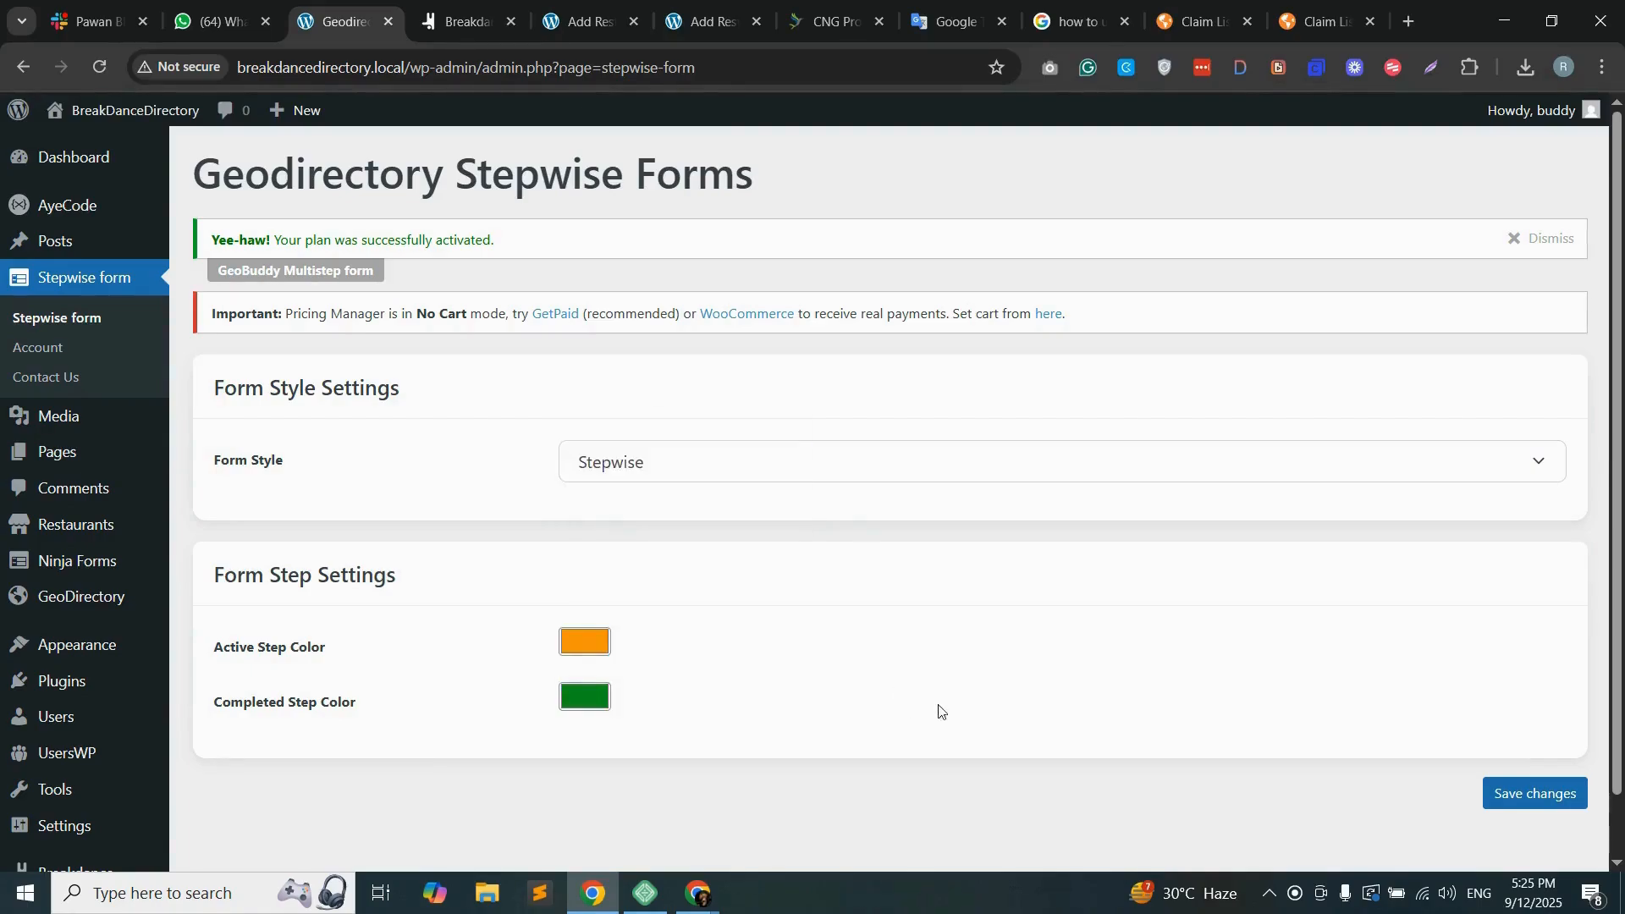
left_click(1534, 796)
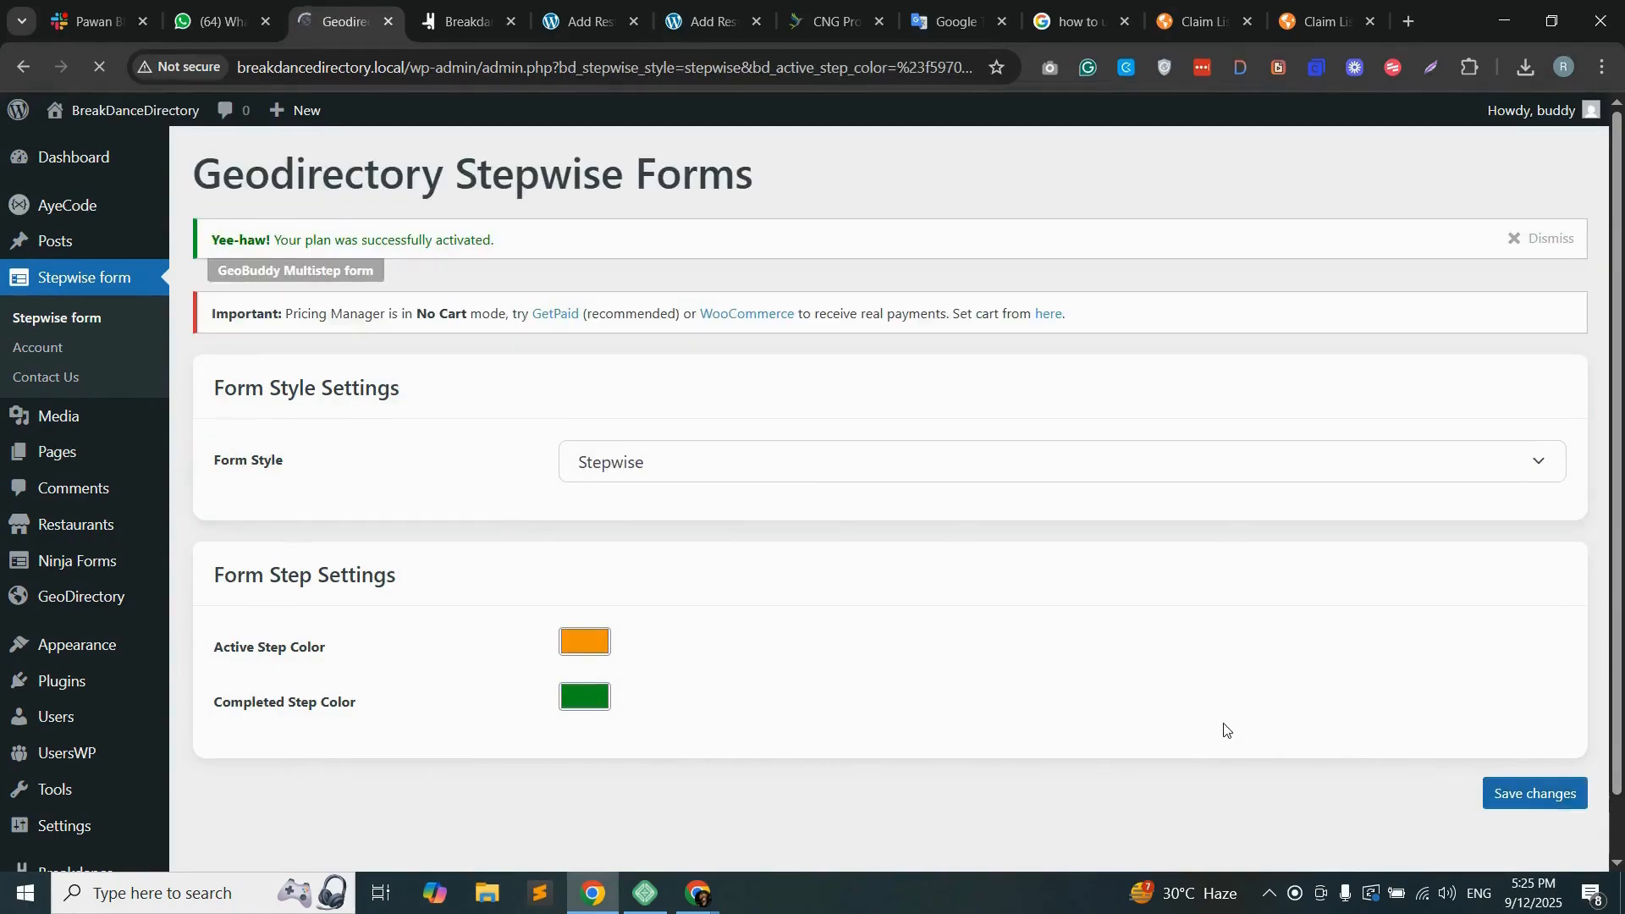
Step: Open the Restaurants settings and examine the available standard and predefined fields and the fields in the add listing form
mouse_move(94, 526)
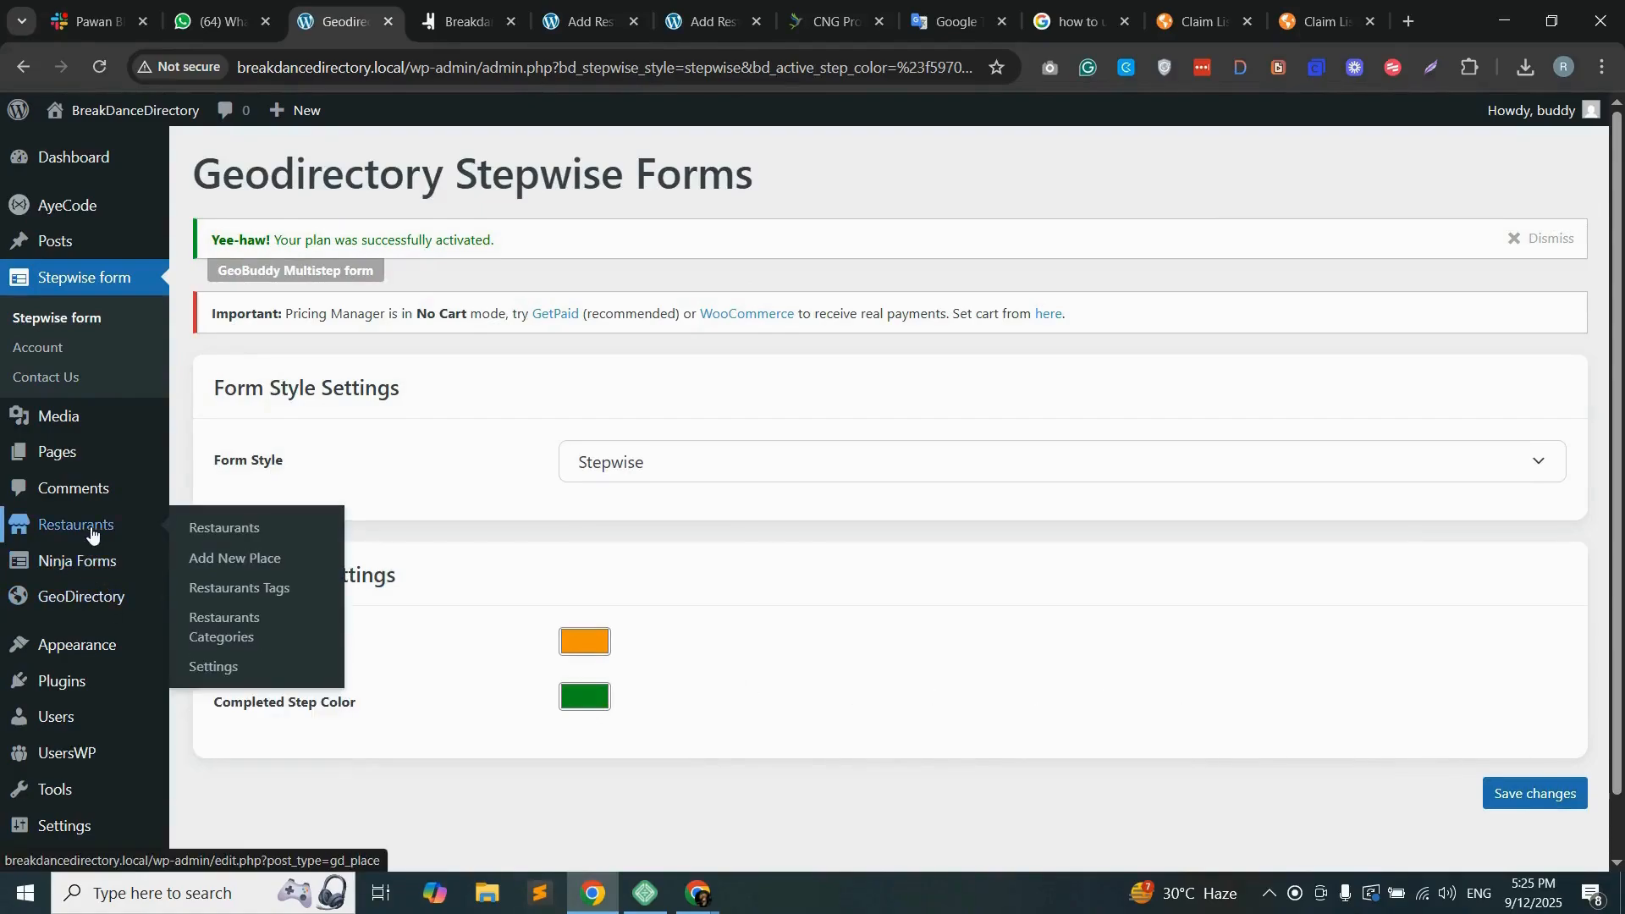
left_click(223, 668)
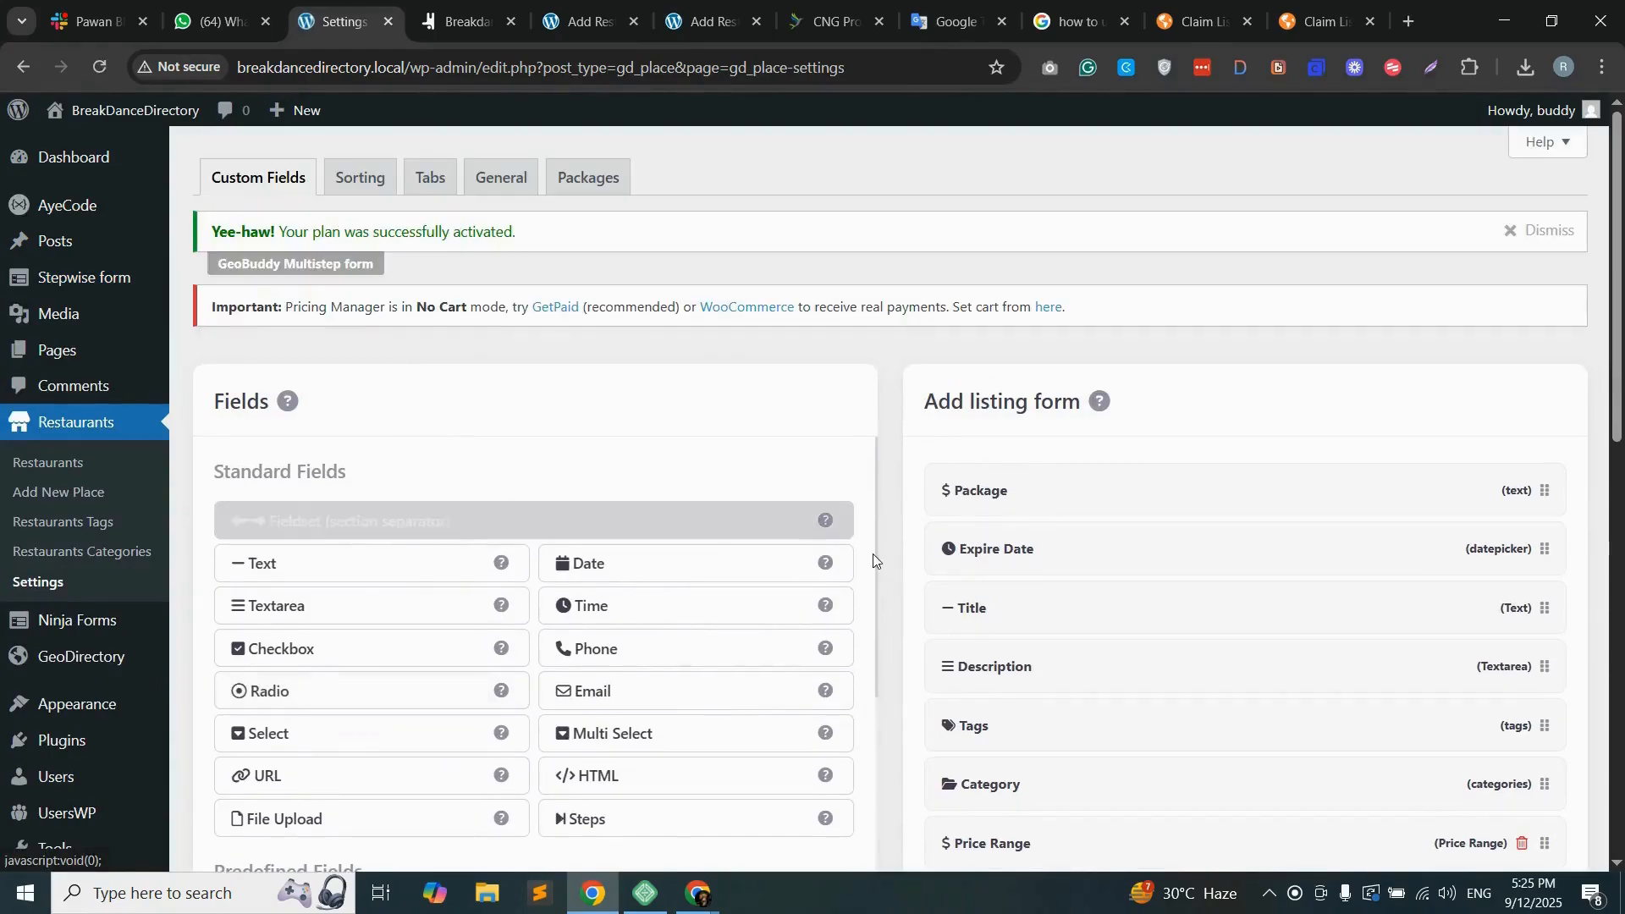
scroll(800, 518, "down", 1)
scroll(754, 530, "down", 2)
scroll(722, 570, "up", 4)
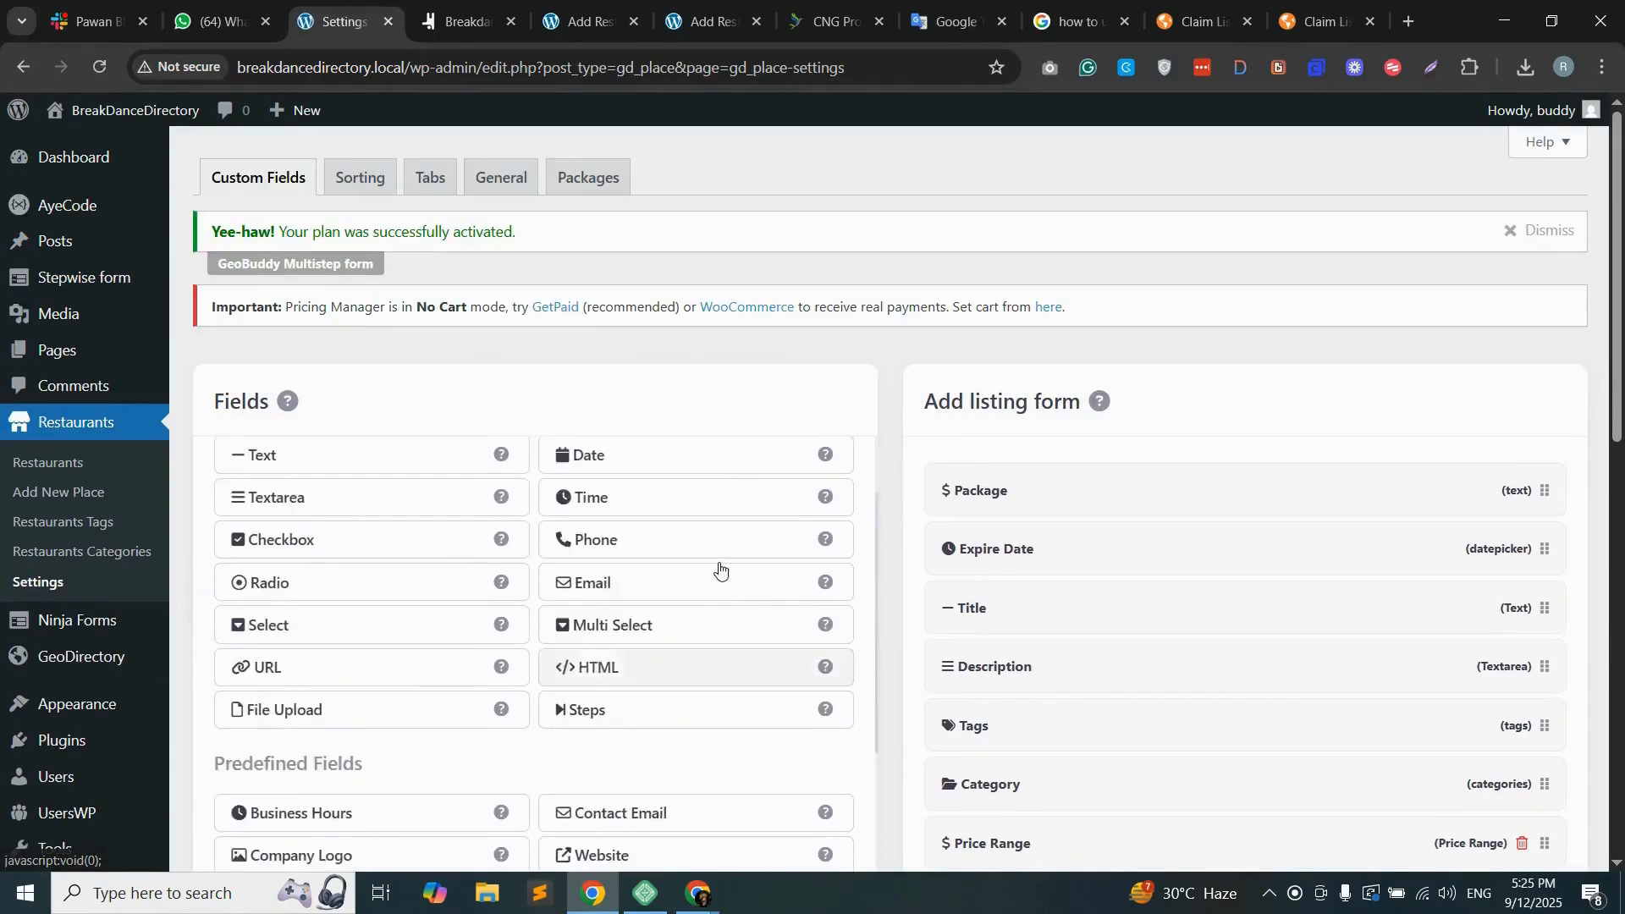
scroll(885, 540, "down", 6)
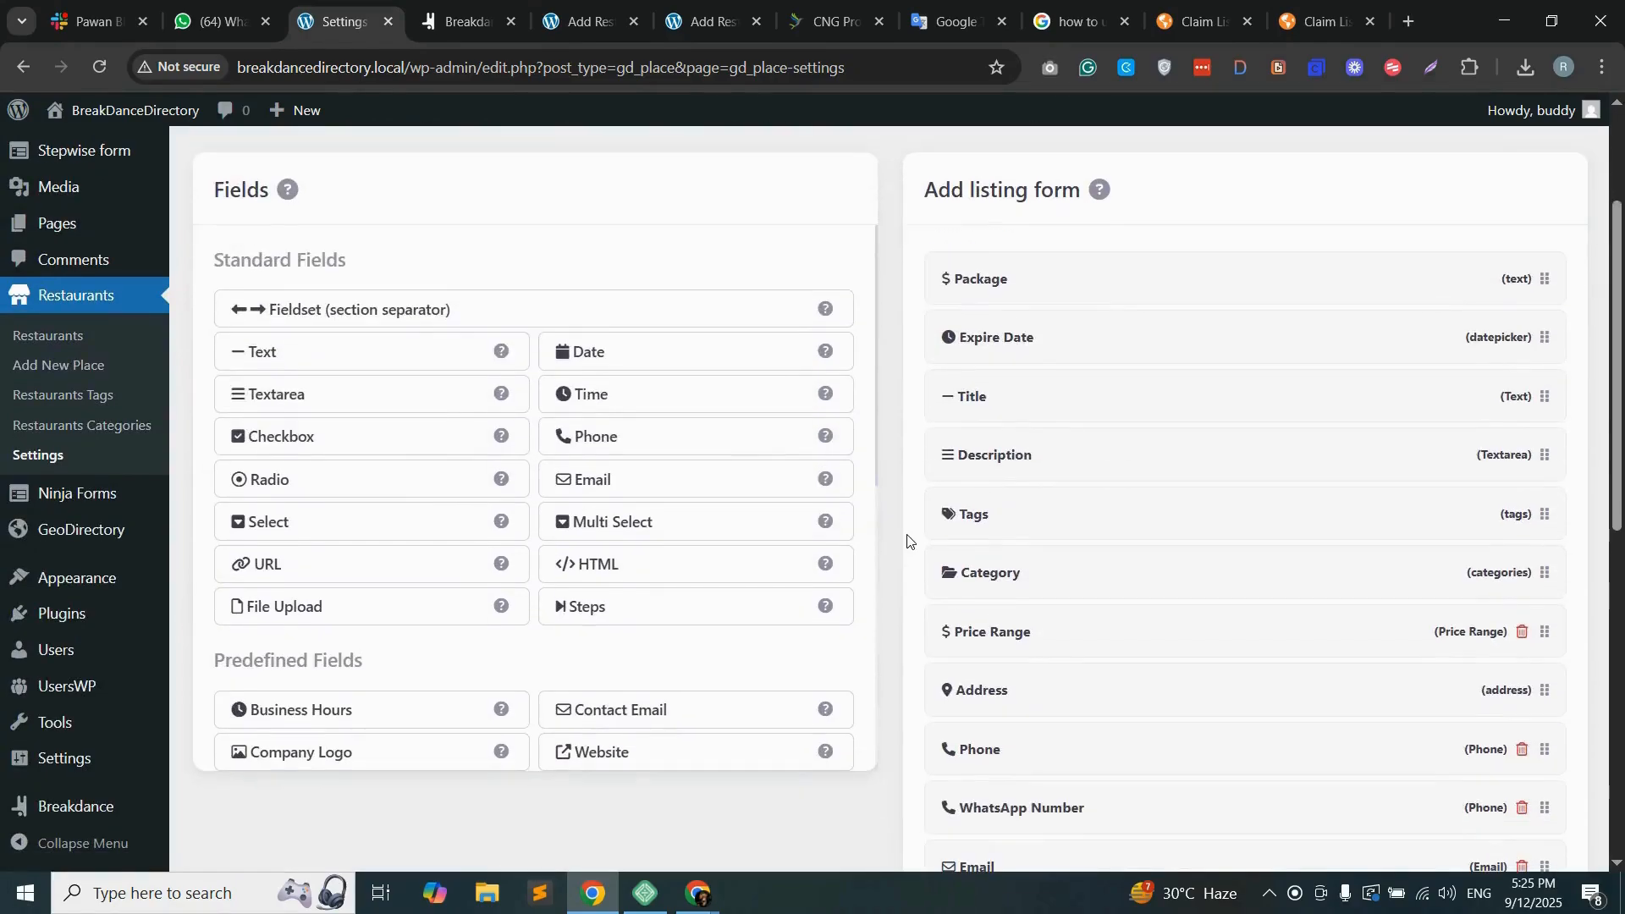
scroll(990, 462, "down", 5)
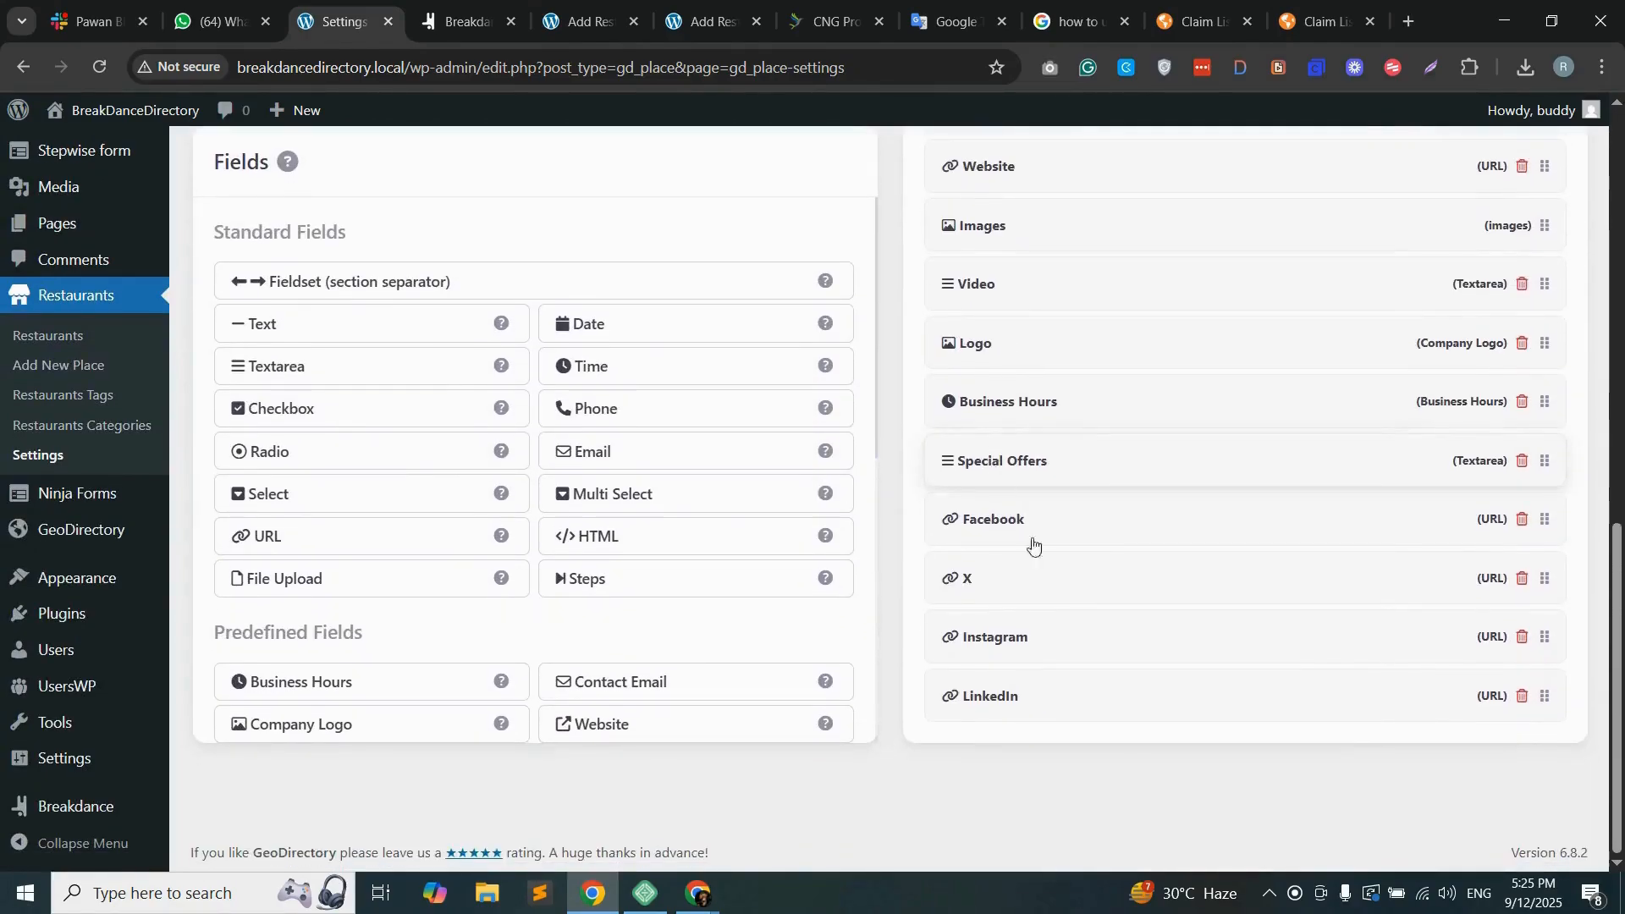
scroll(1041, 541, "up", 7)
scroll(1081, 554, "up", 4)
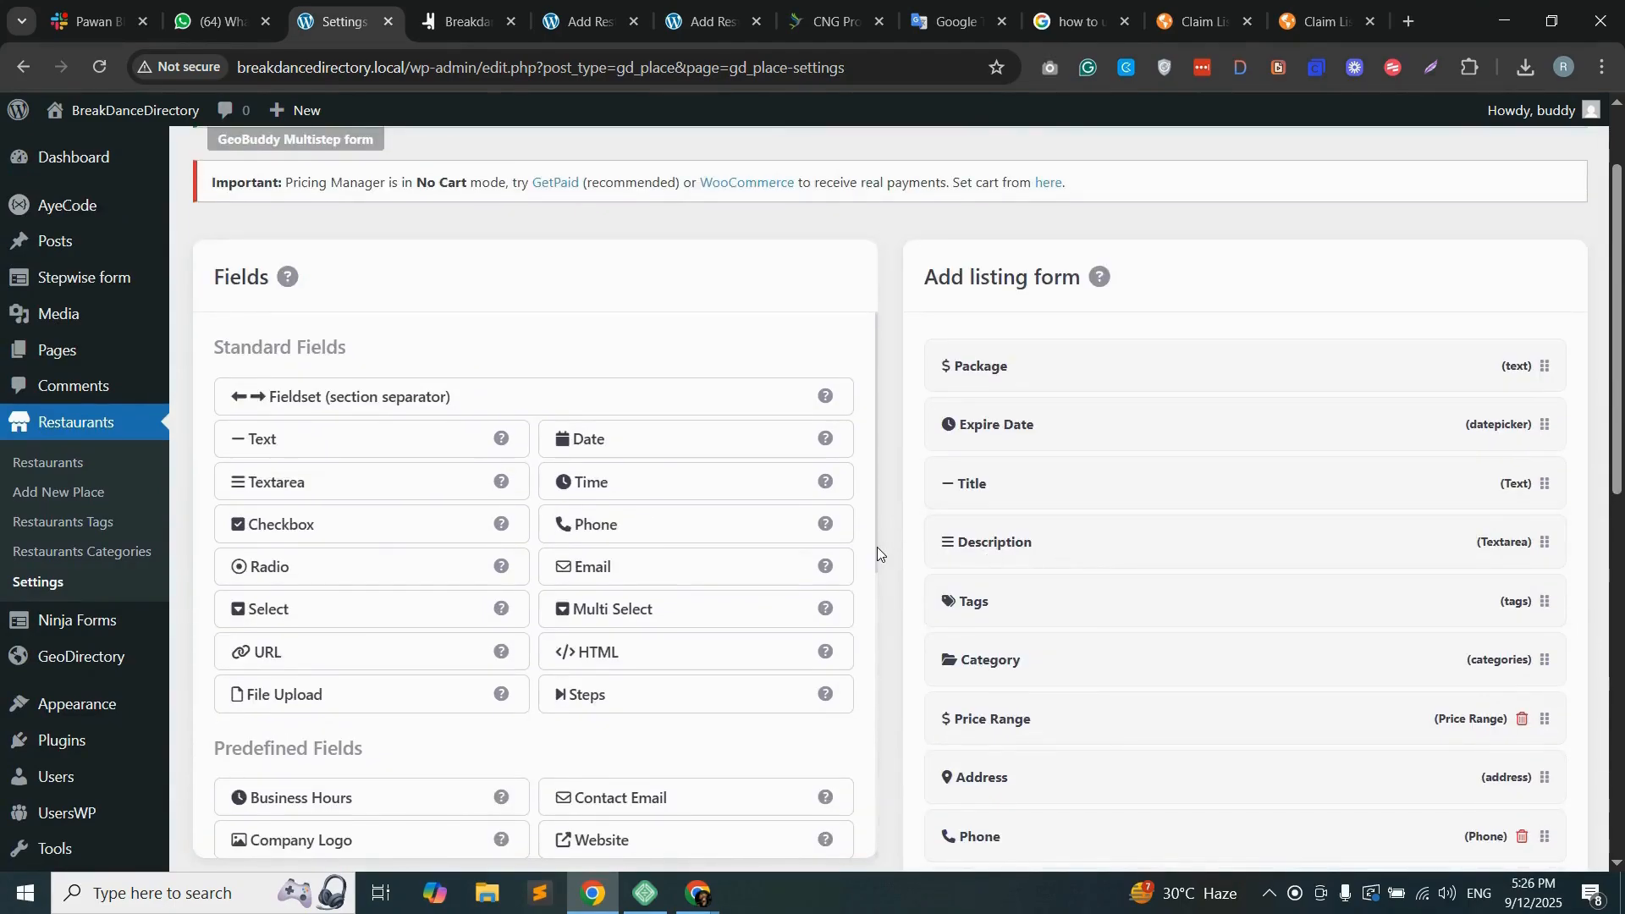
scroll(885, 550, "up", 1)
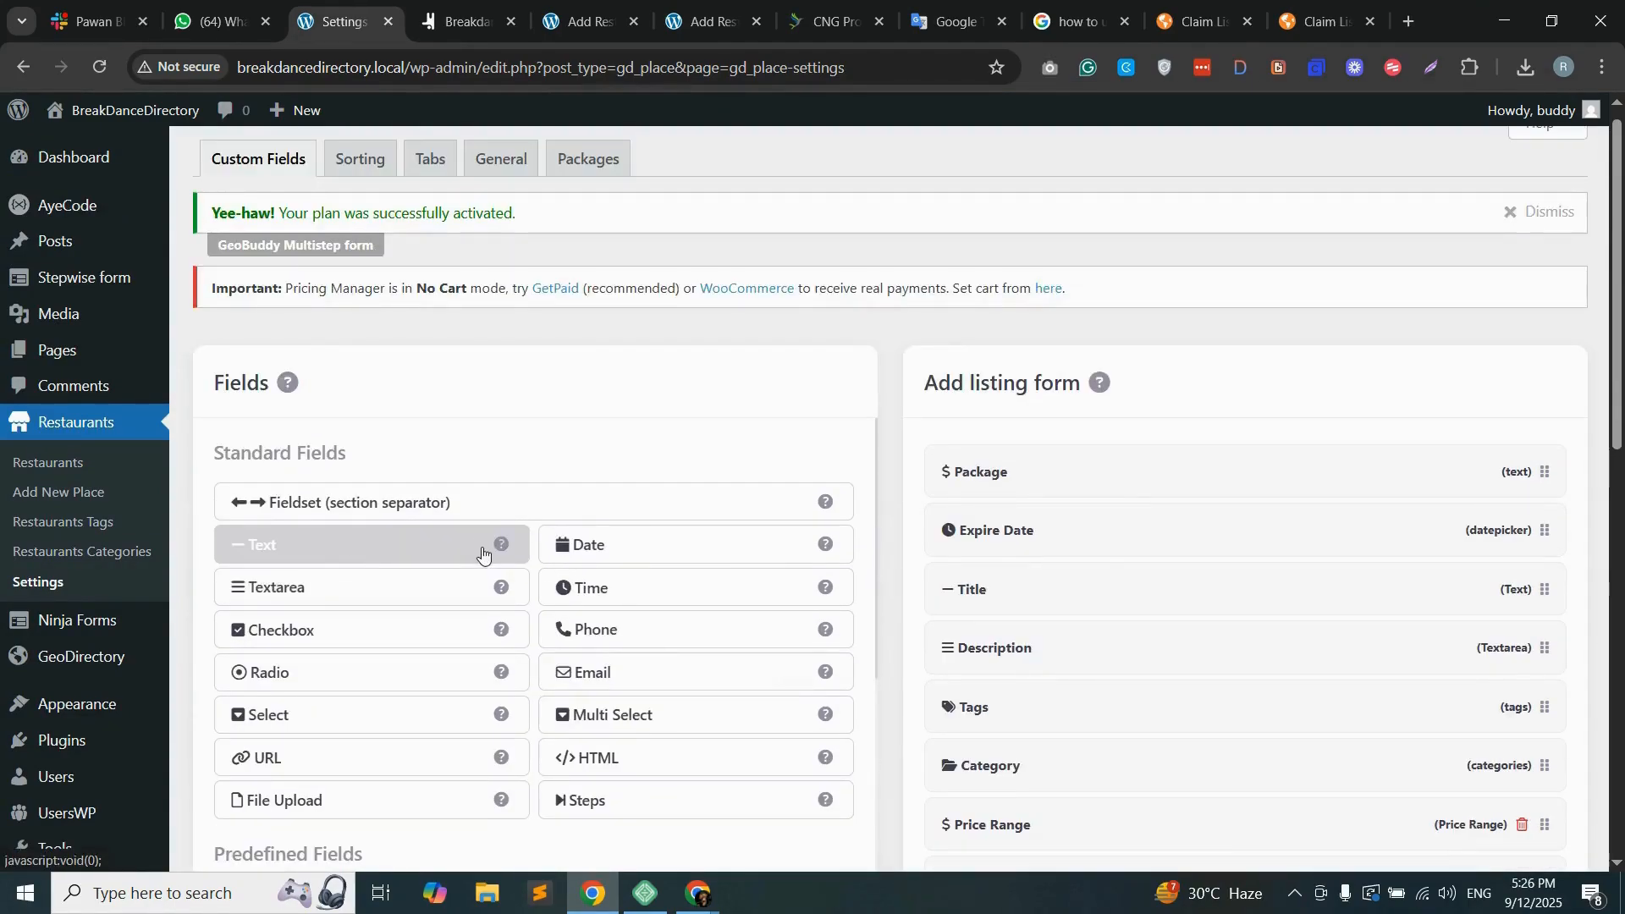
scroll(579, 517, "down", 1)
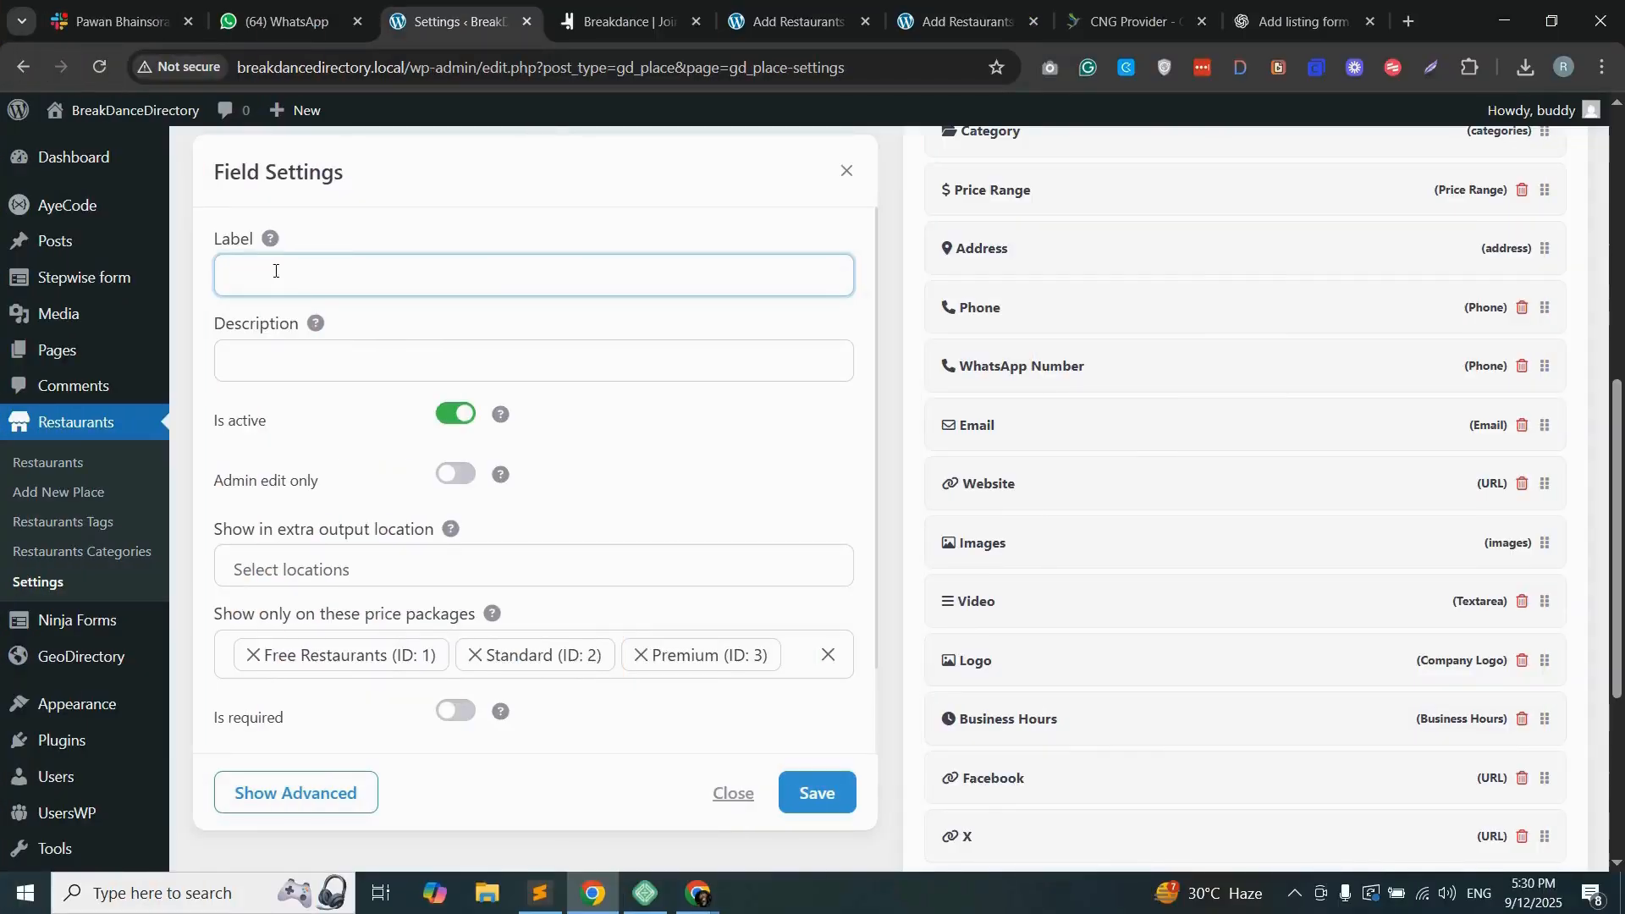
Step: Copy "Basic Information" from the section list in Sublime Text, use it as the new Steps field's label, and save the field
left_click(538, 893)
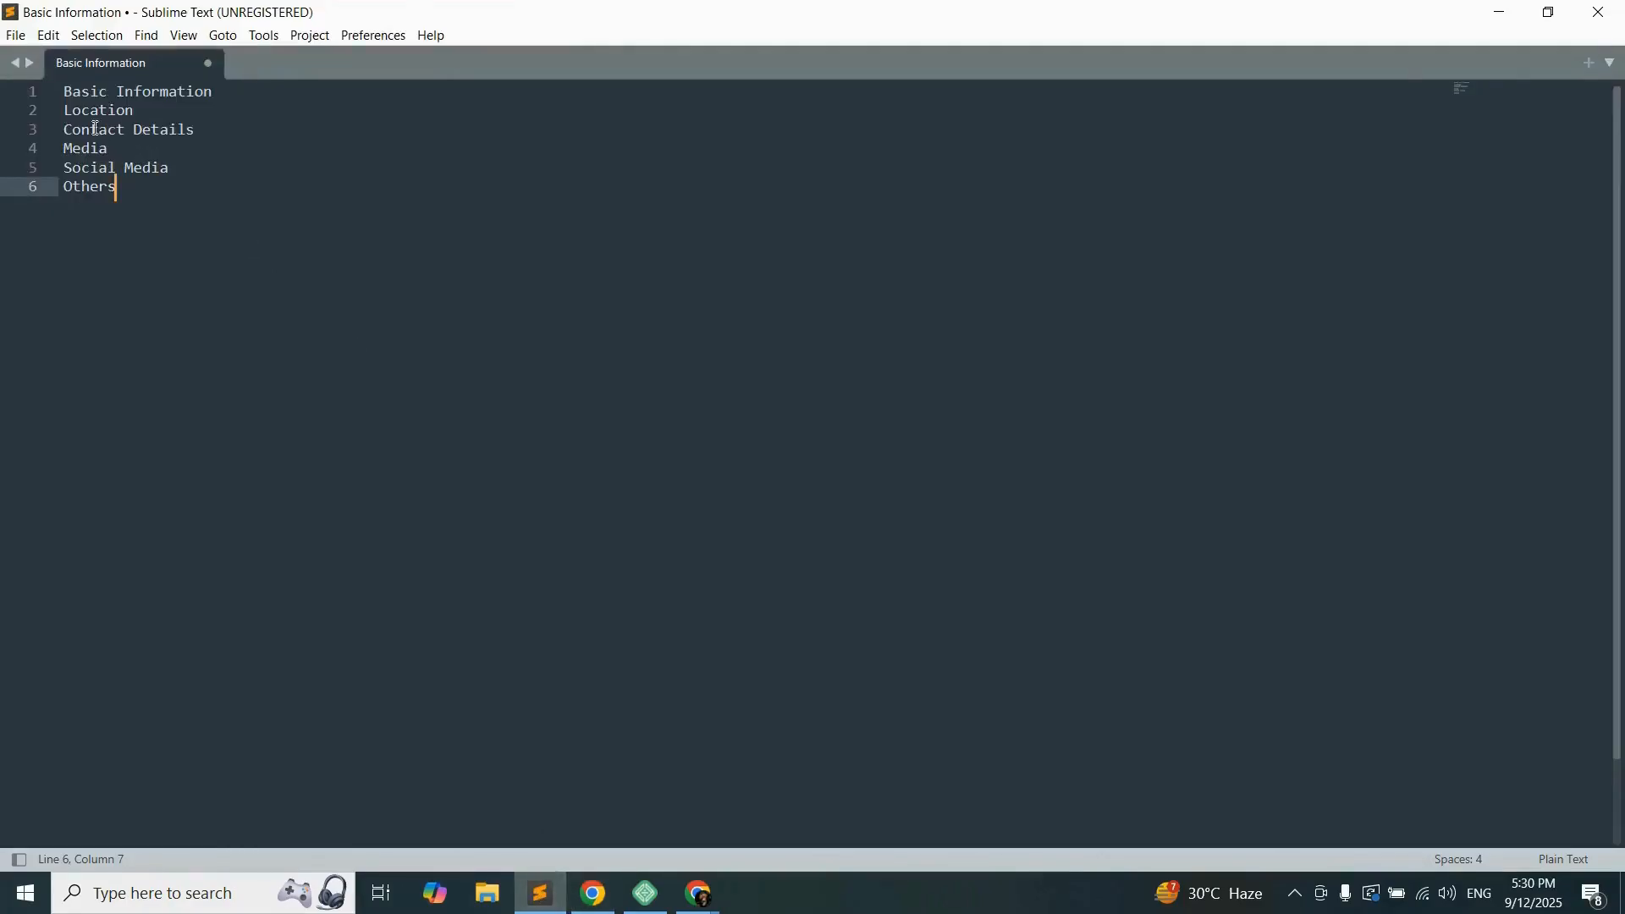
left_click_drag(69, 92, 216, 96)
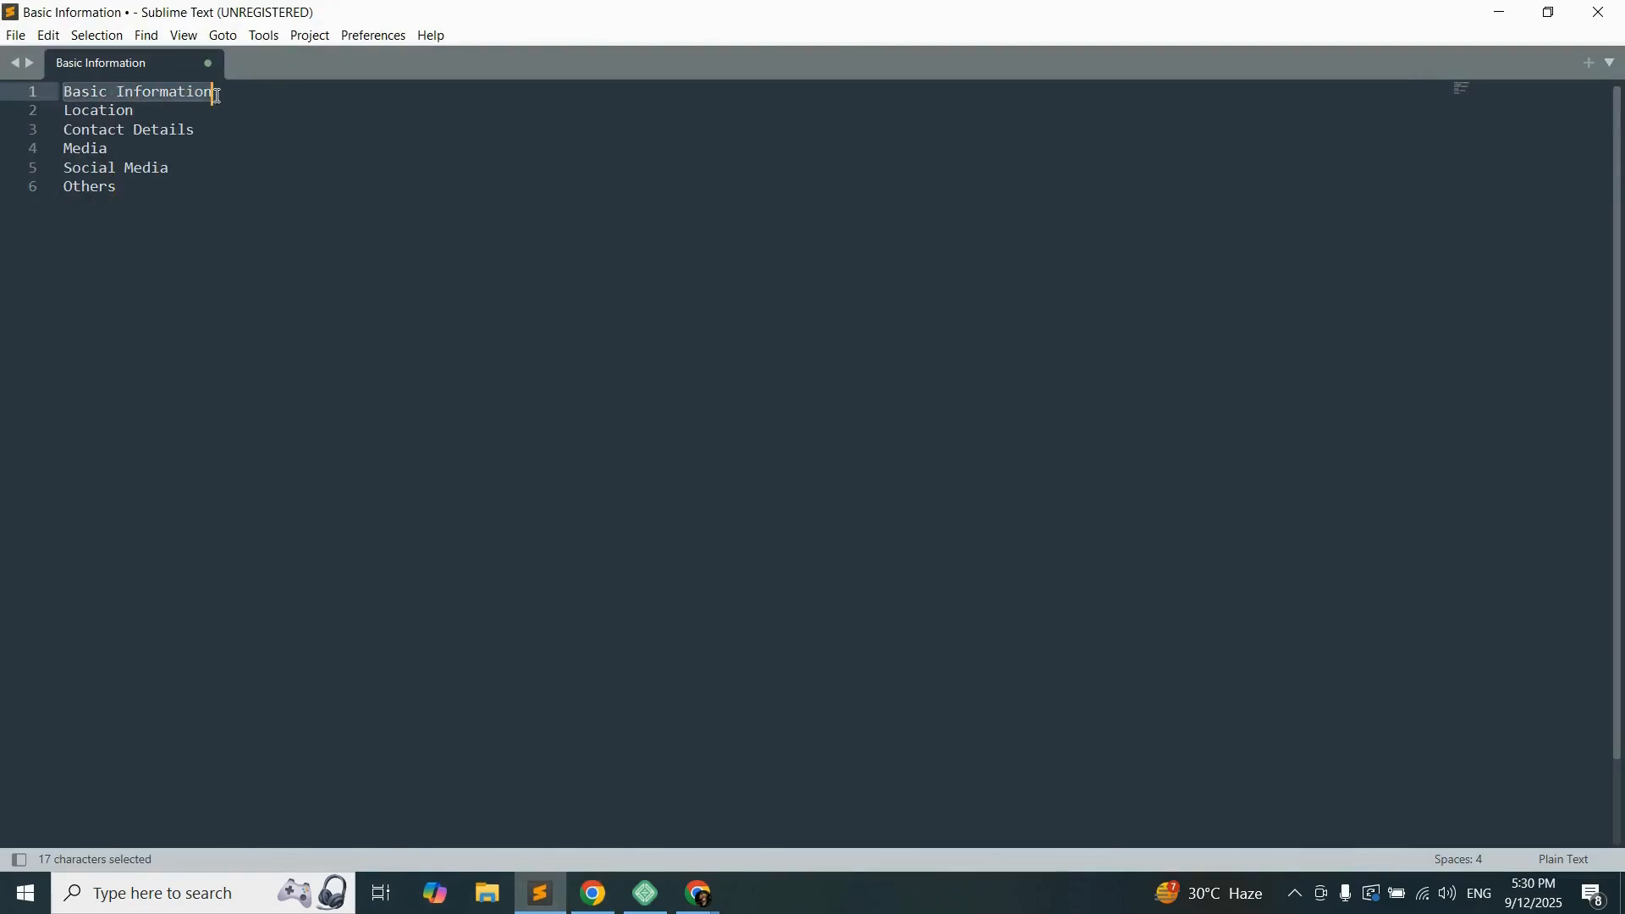
key("ctrl+c")
left_click(593, 893)
left_click(377, 278)
key("ctrl+v")
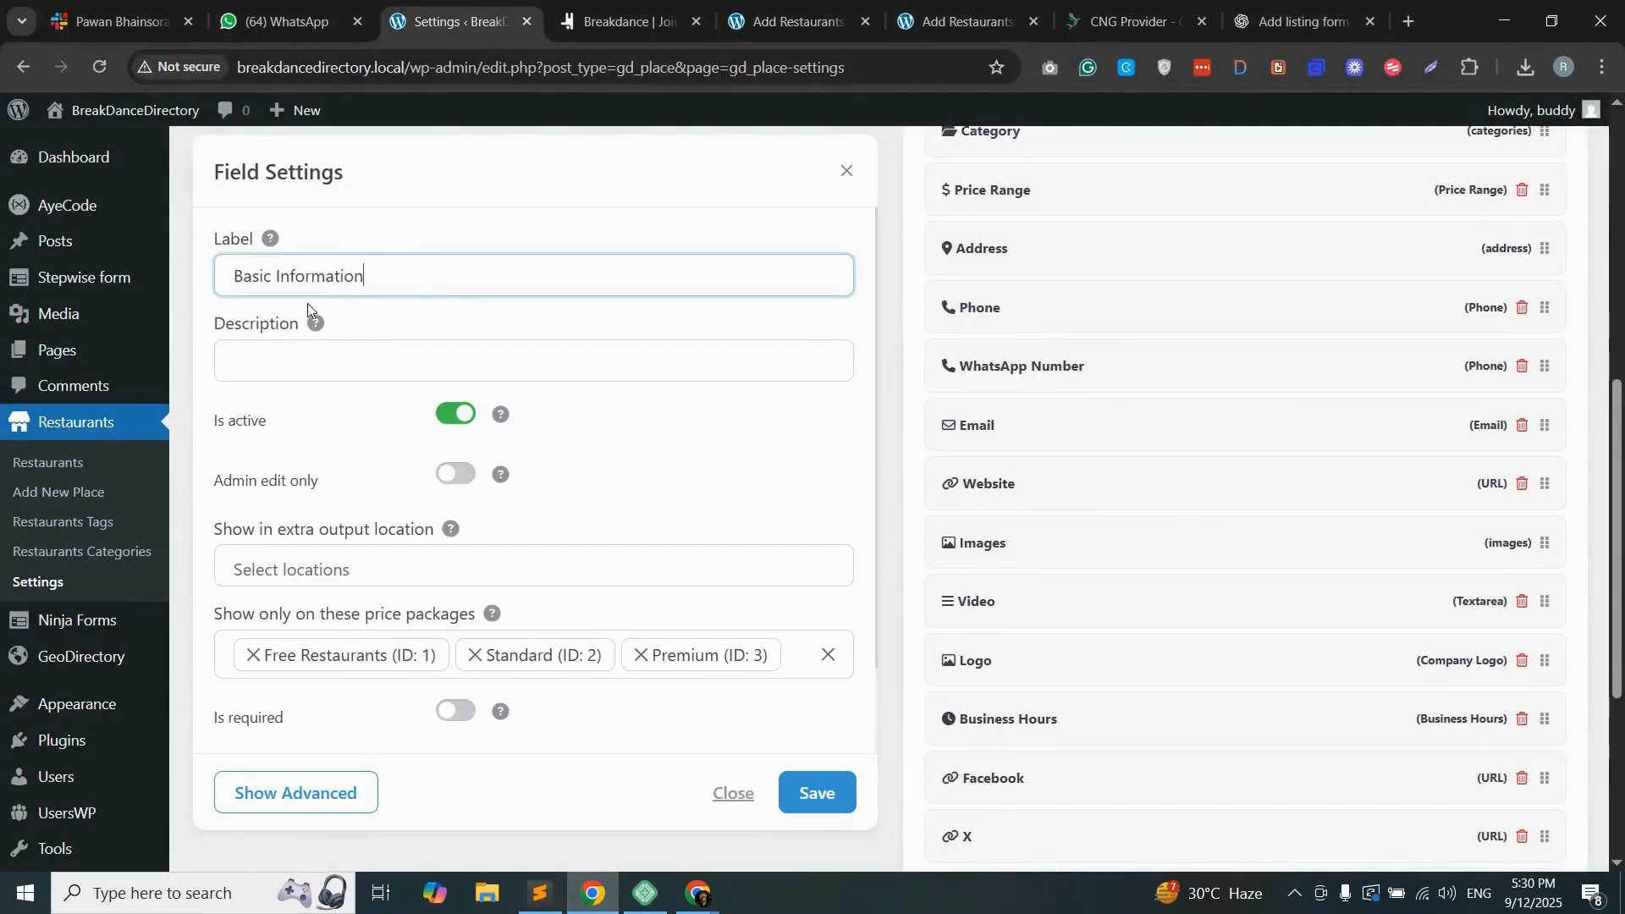
left_click(811, 775)
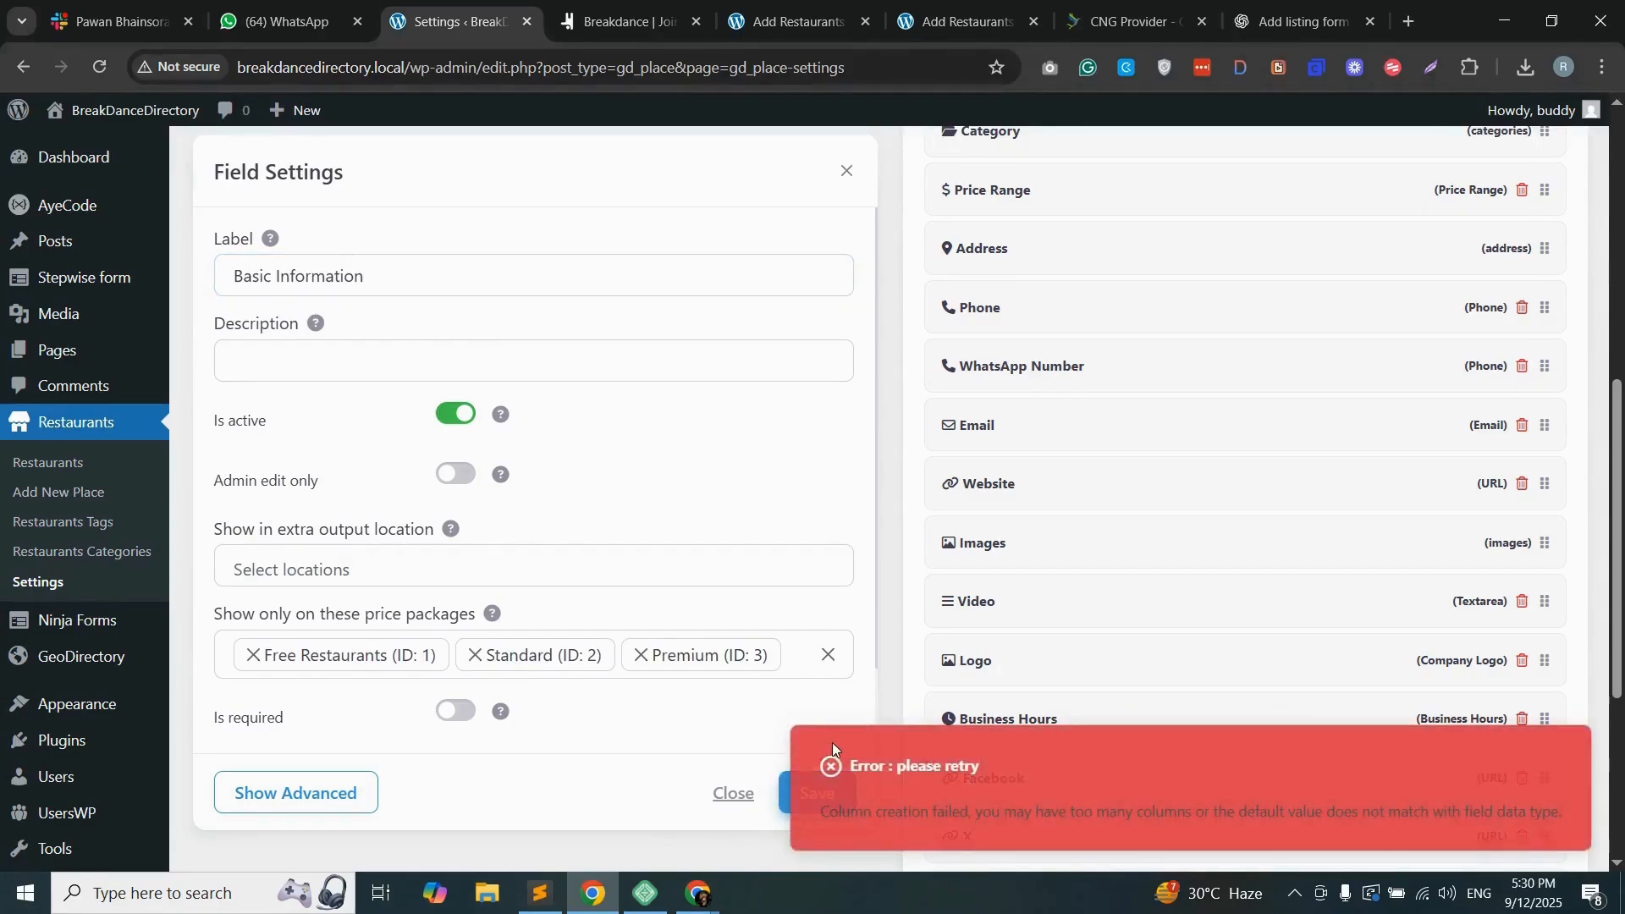
Step: Move the Basic Information step to the start of the add listing form, above the Package field
scroll(831, 743, "down", 1)
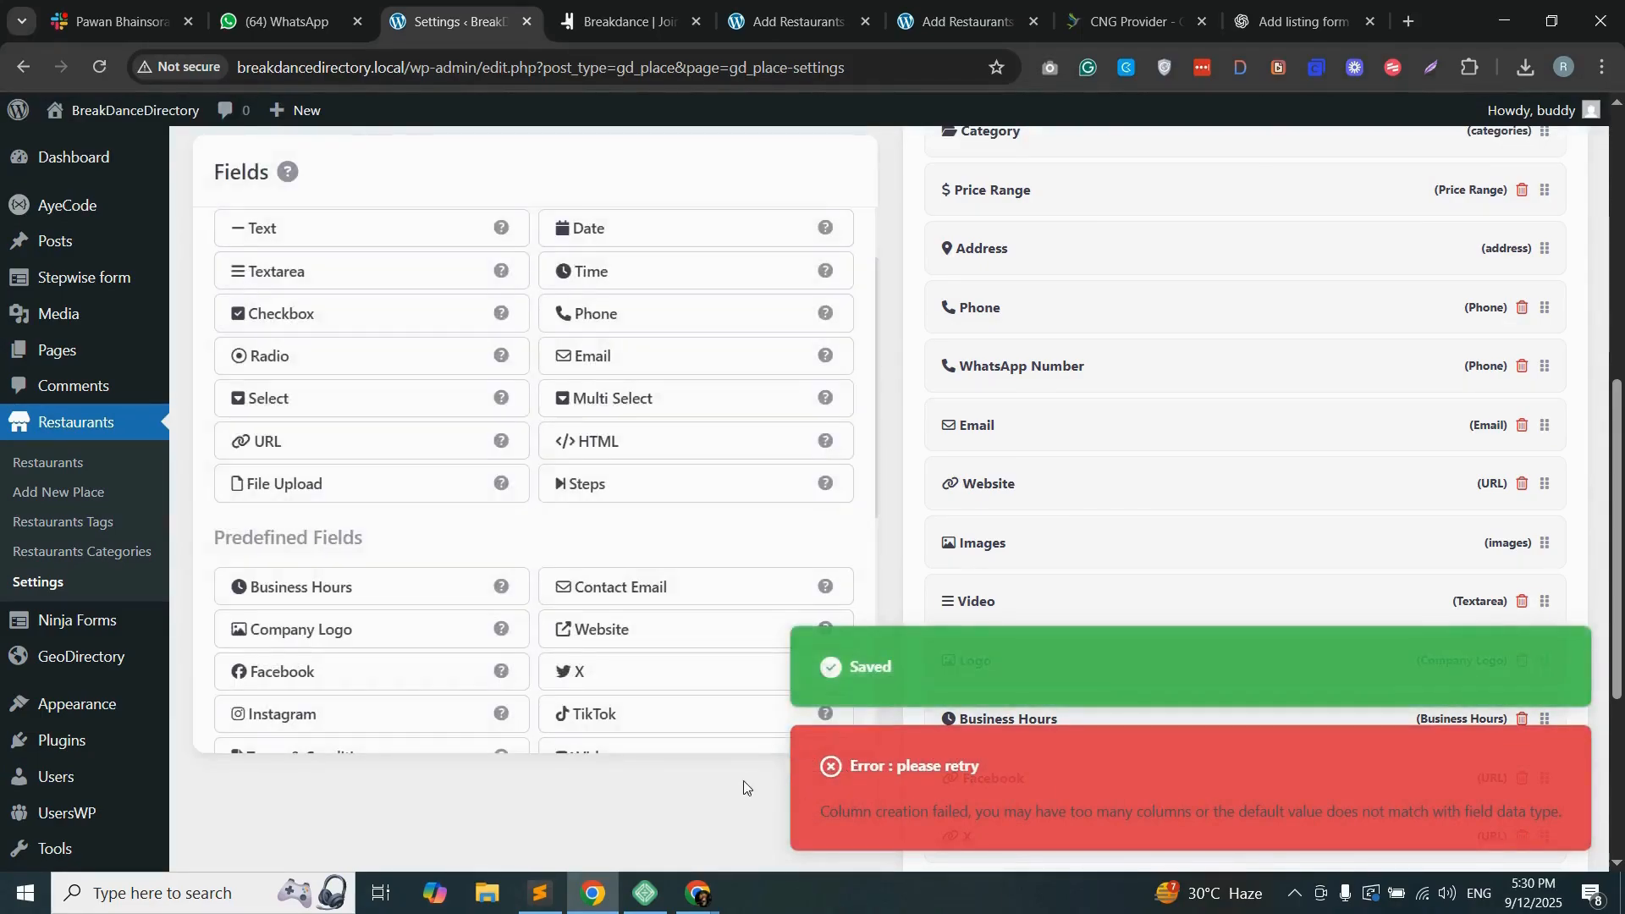
scroll(1535, 756, "down", 5)
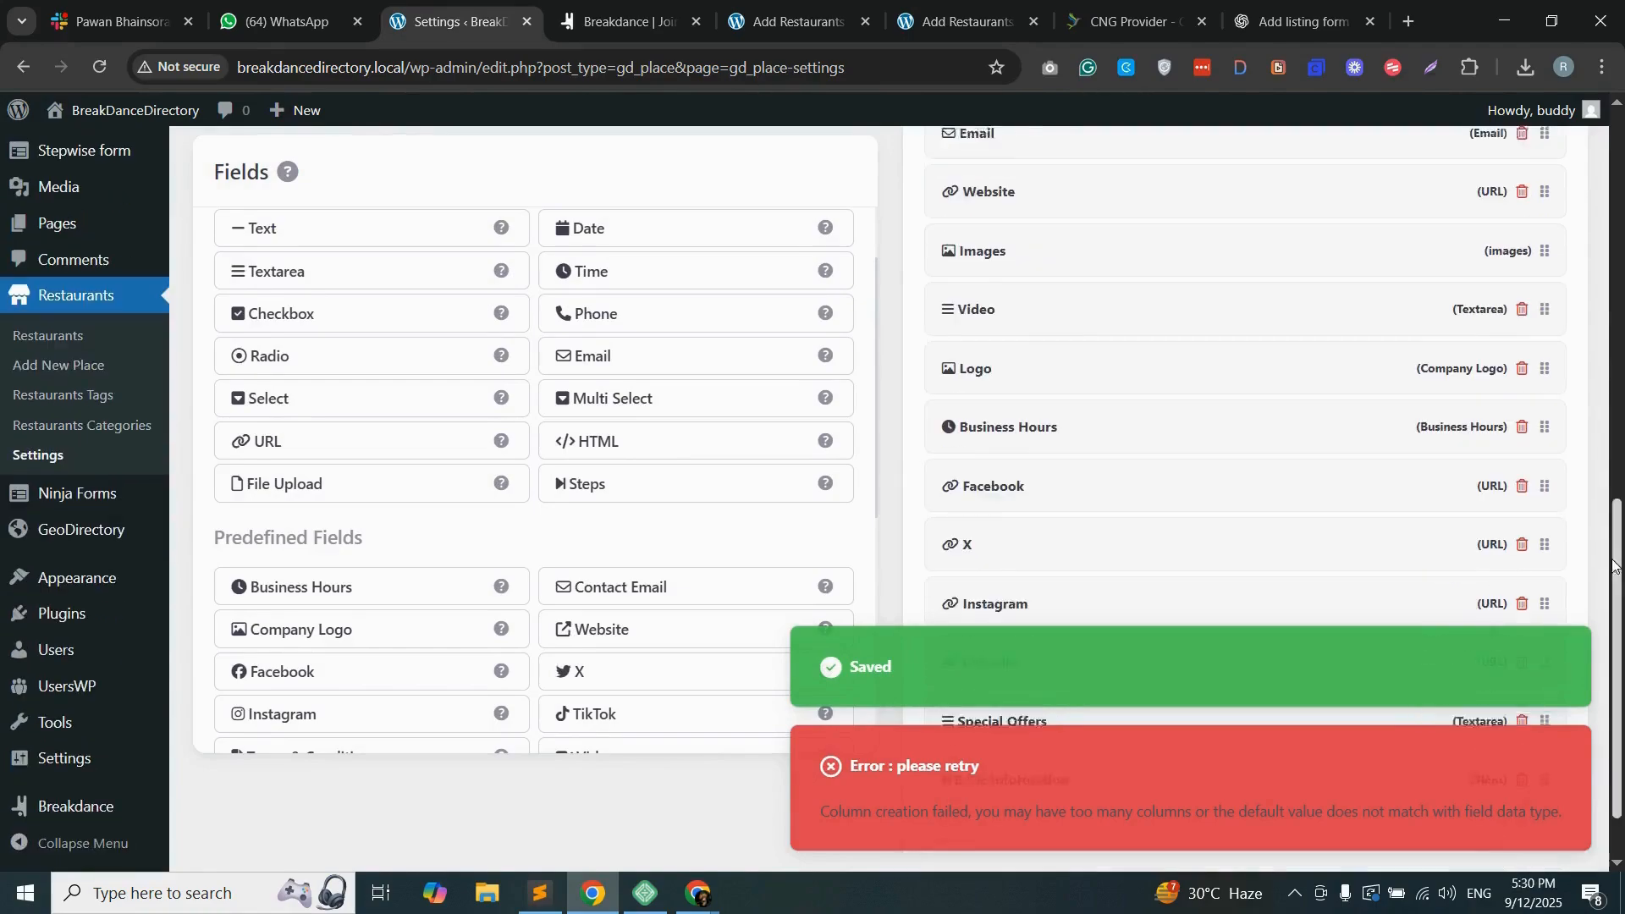
left_click_drag(1542, 694, 1546, 410)
scroll(1526, 315, "up", 7)
scroll(1541, 216, "up", 5)
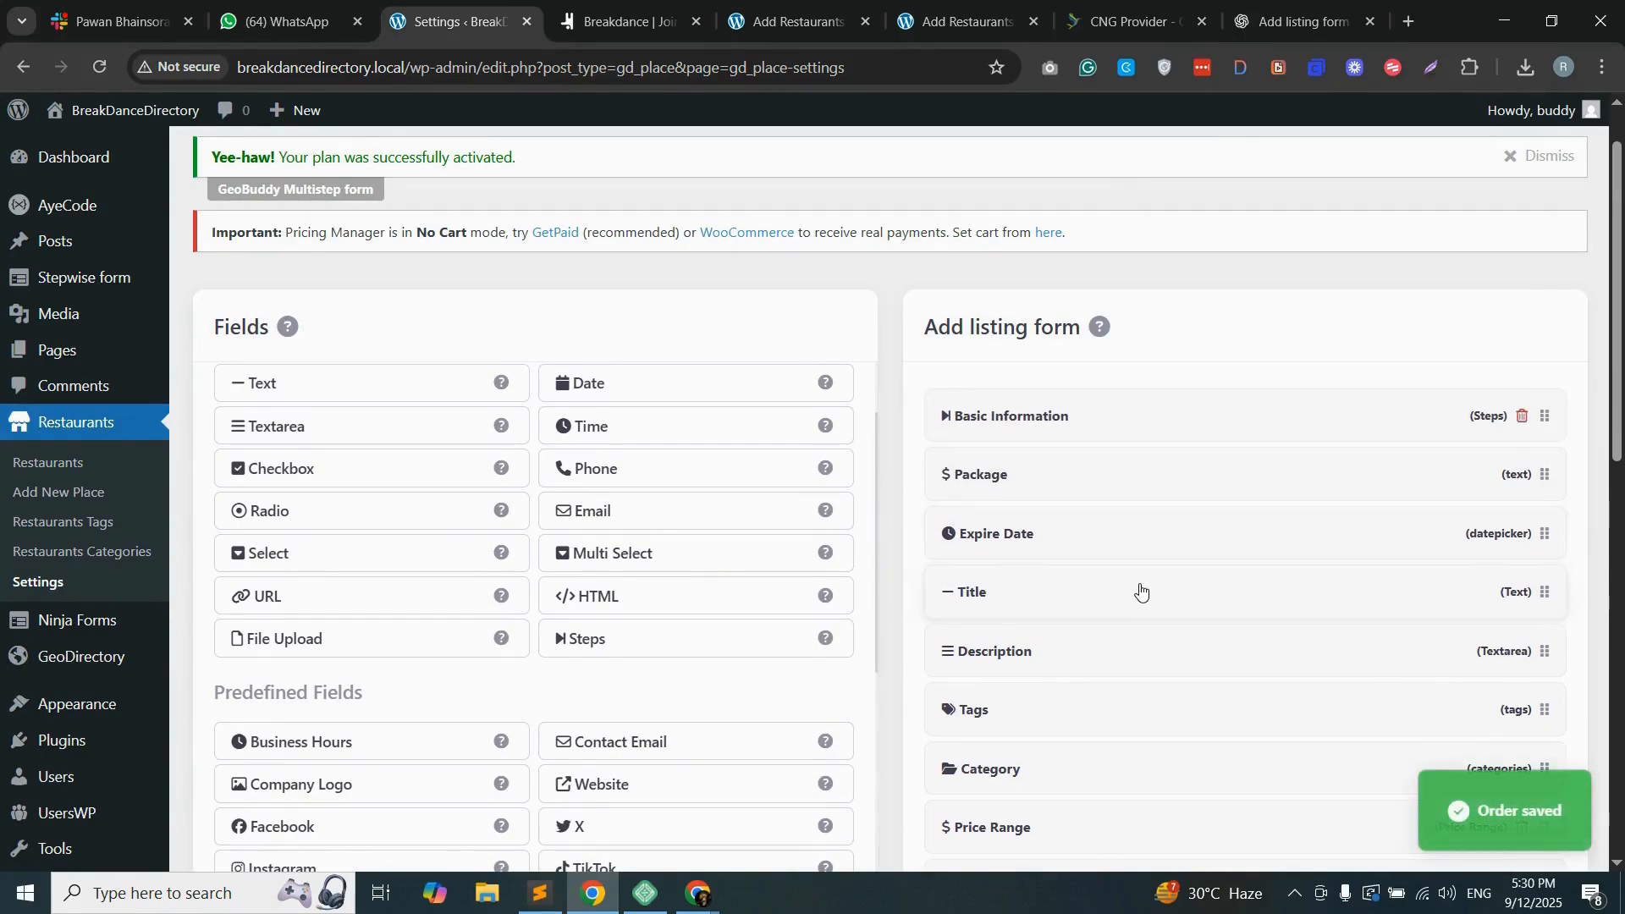
Step: Add a Steps field labelled "Location", copying the label from the section list in Sublime Text, and save it
scroll(1139, 584, "down", 3)
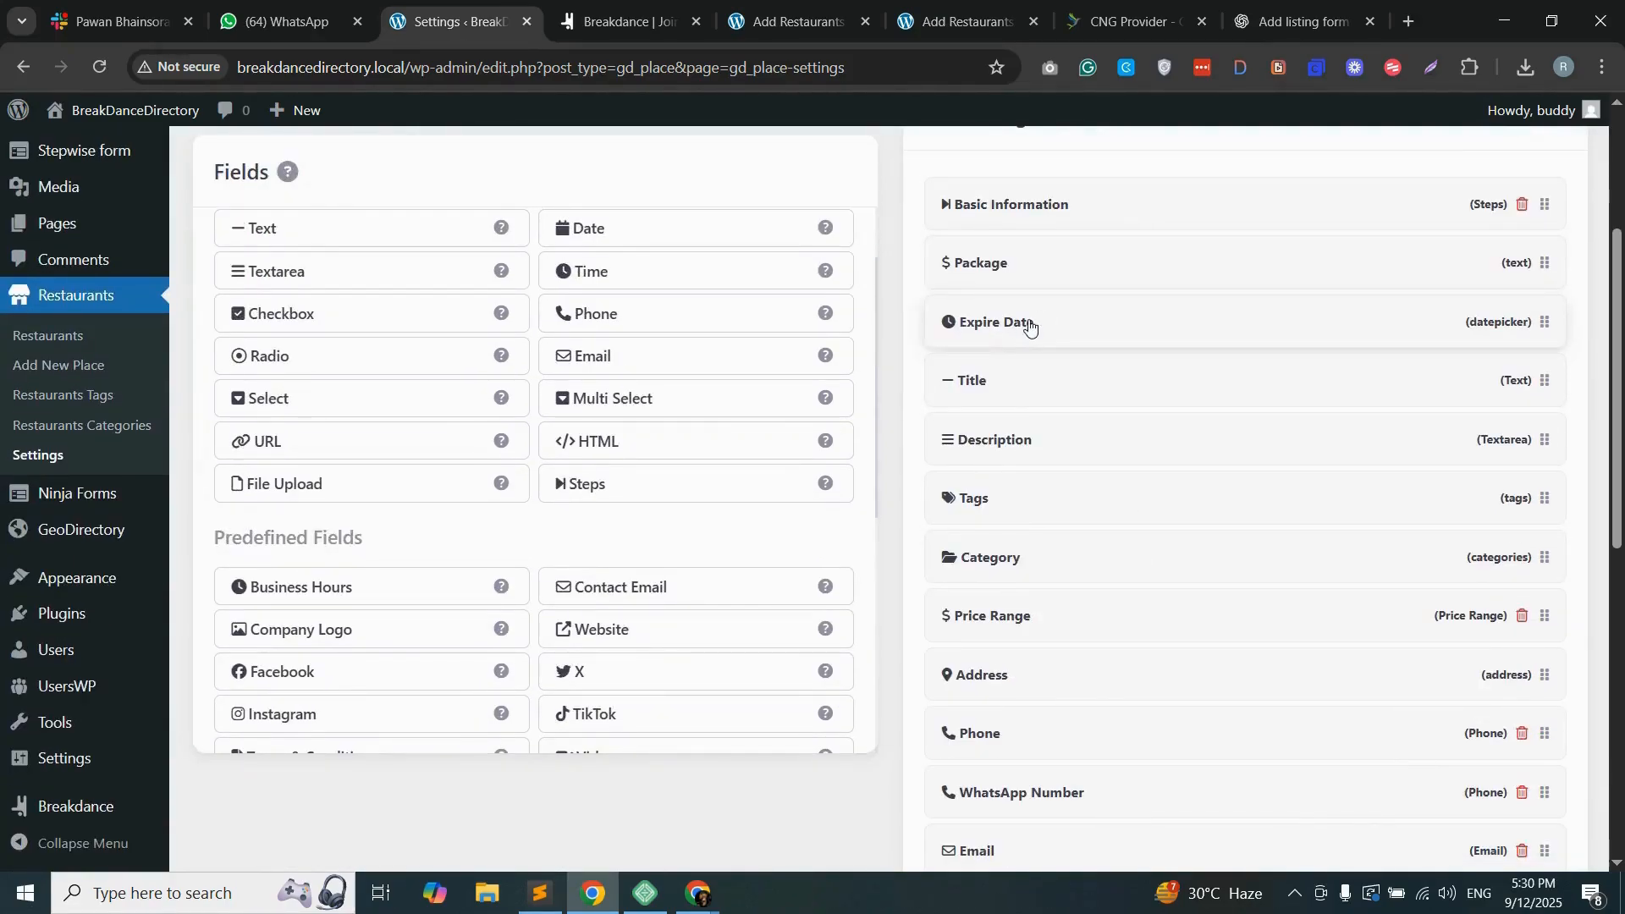
key("alt+Tab")
double_click(114, 120)
left_click(593, 895)
left_click(364, 258)
key("ctrl+v")
left_click(829, 785)
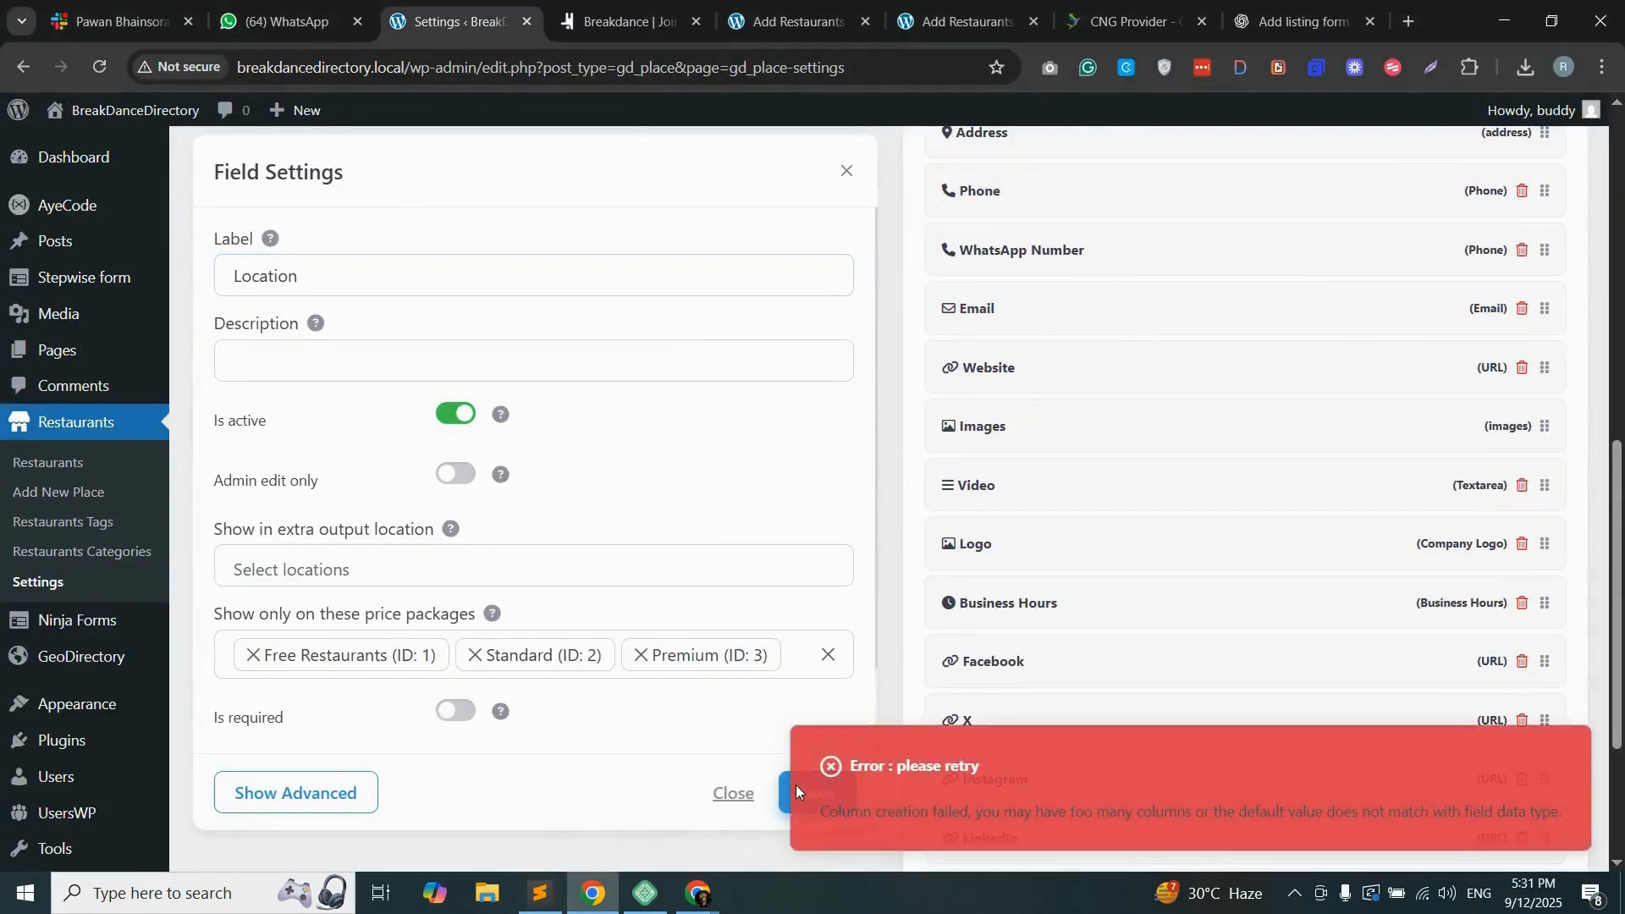
Step: Reorder the form so Title and Description directly follow Basic Information and the Location step sits directly above Address
scroll(787, 795, "down", 2)
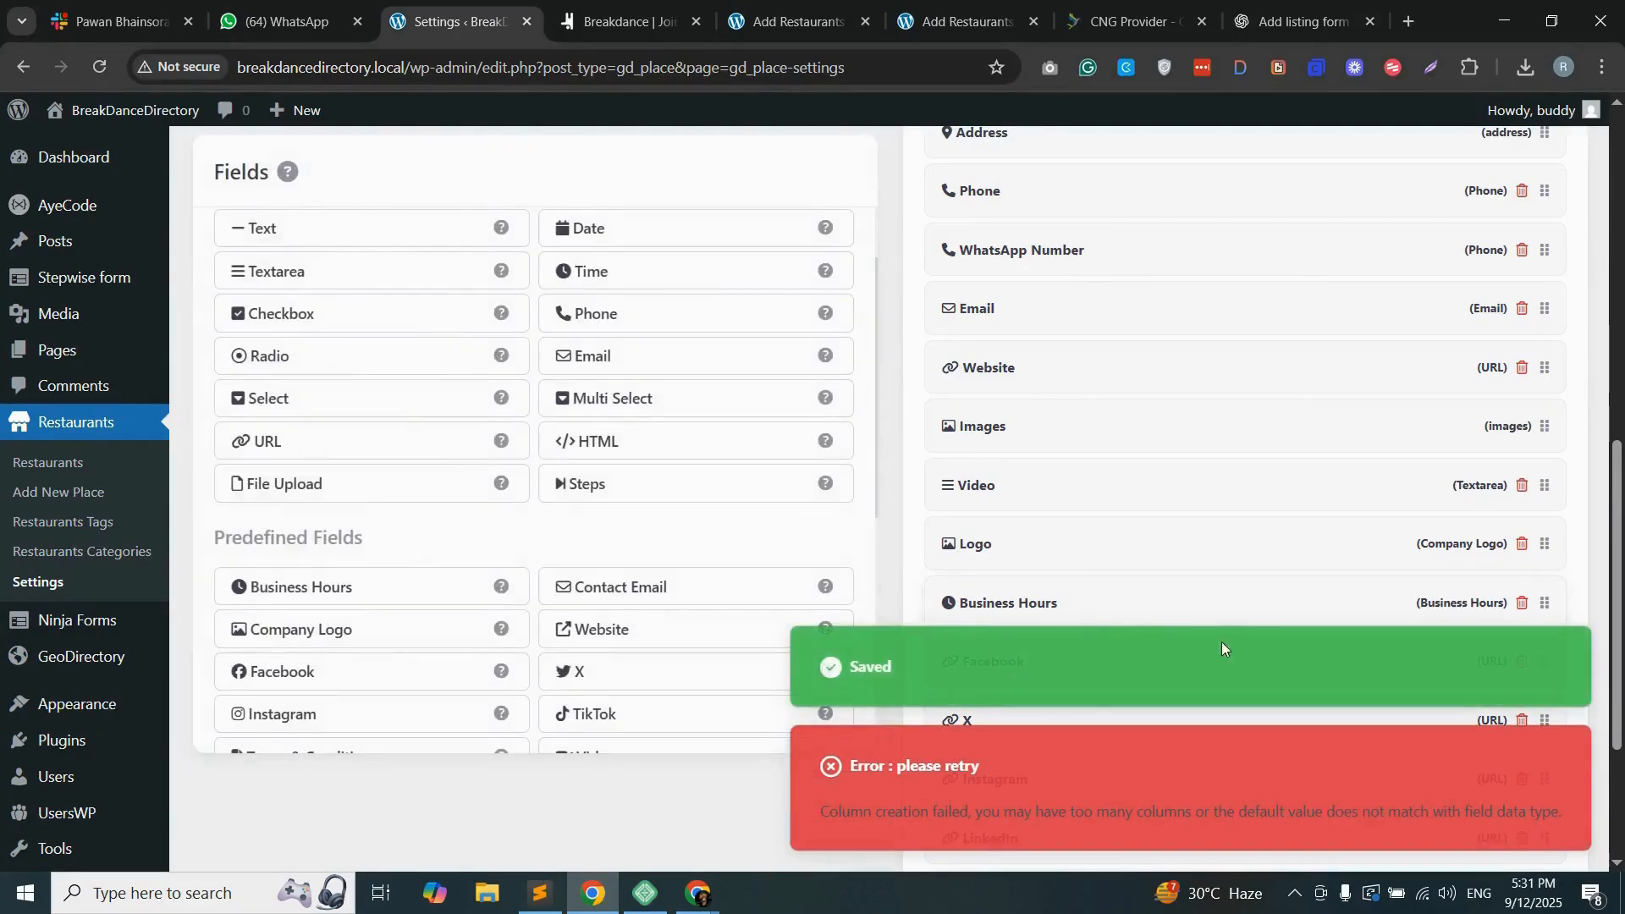
scroll(1135, 512, "down", 3)
left_click_drag(1534, 523, 1538, 753)
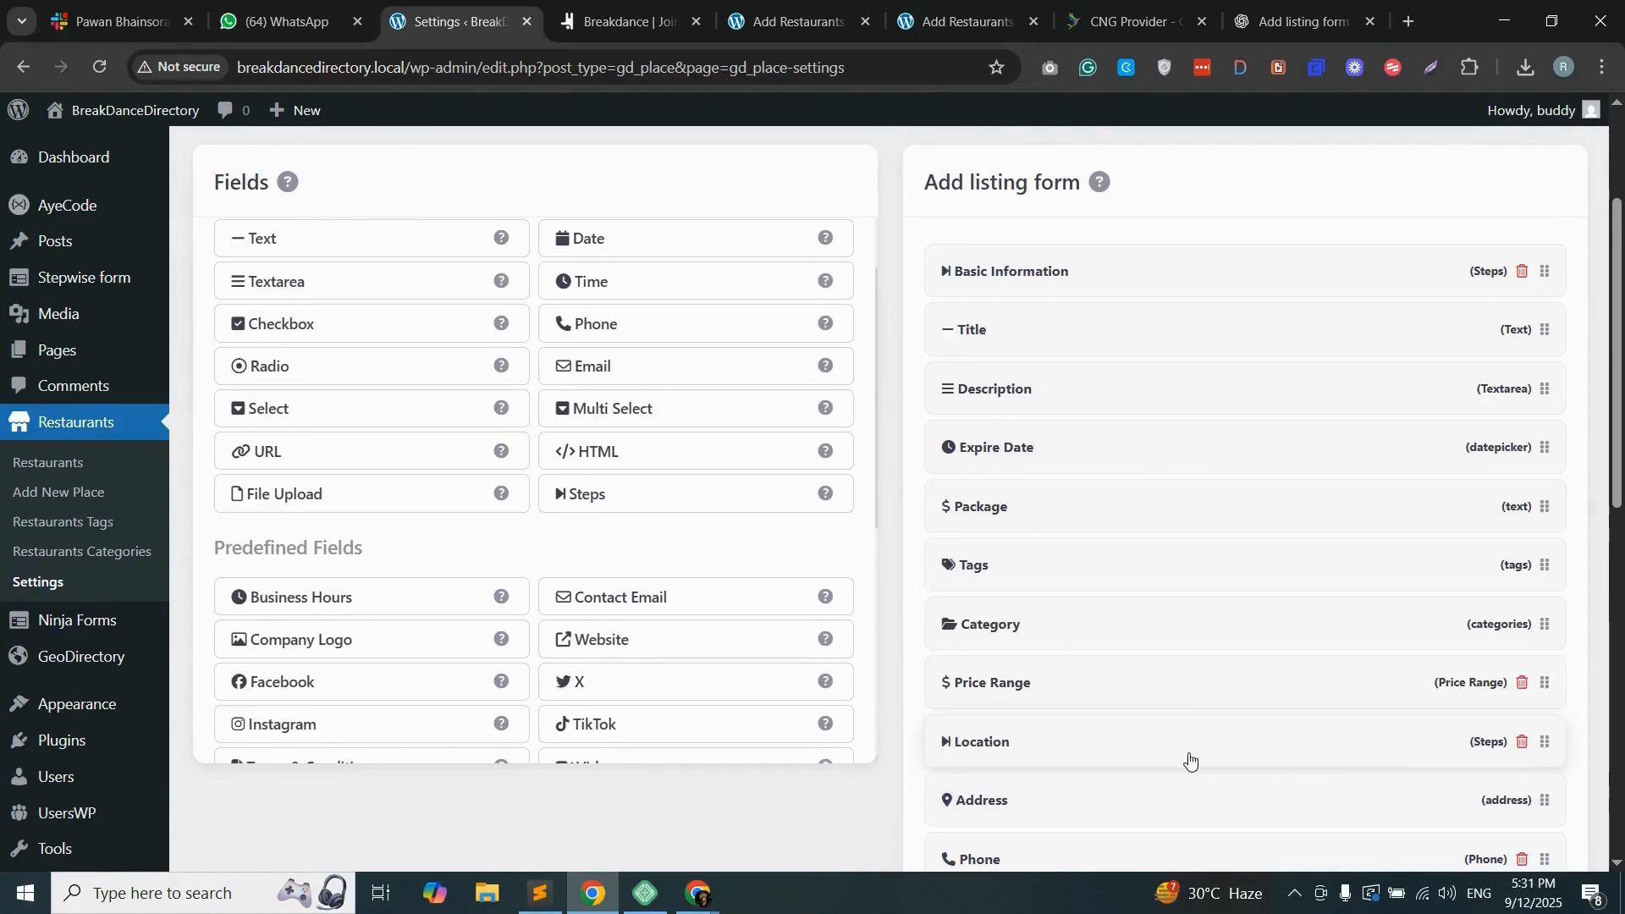
Step: Add a Steps field labelled "Contact Details", copying the label from the section list in Sublime Text, and move it directly above Phone
scroll(1165, 718, "down", 3)
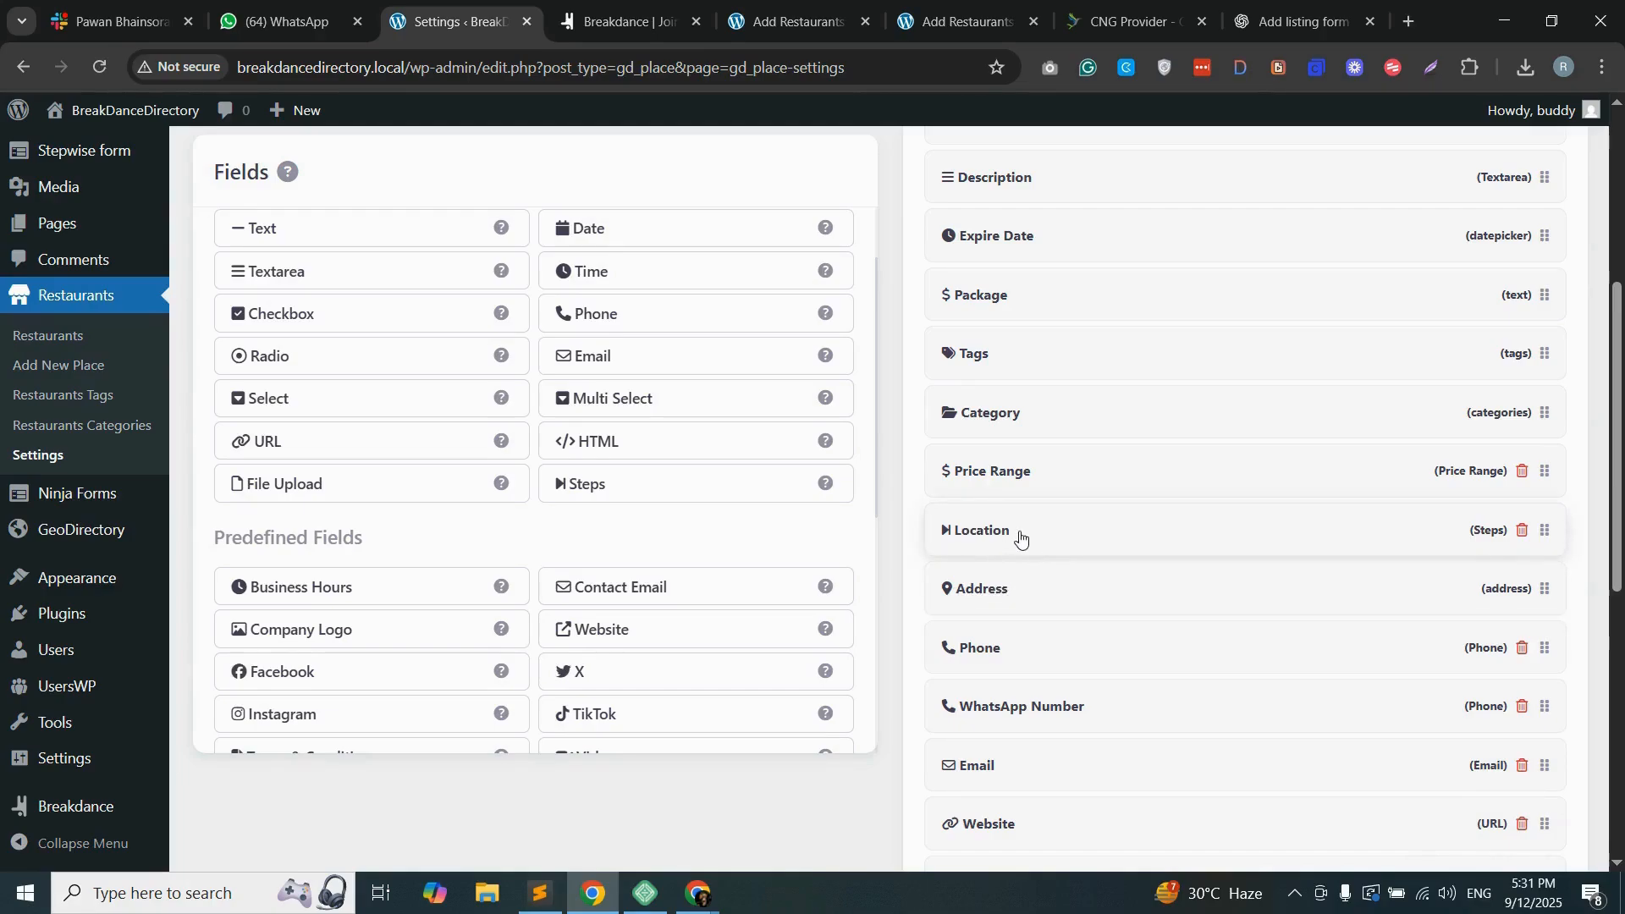
left_click(696, 484)
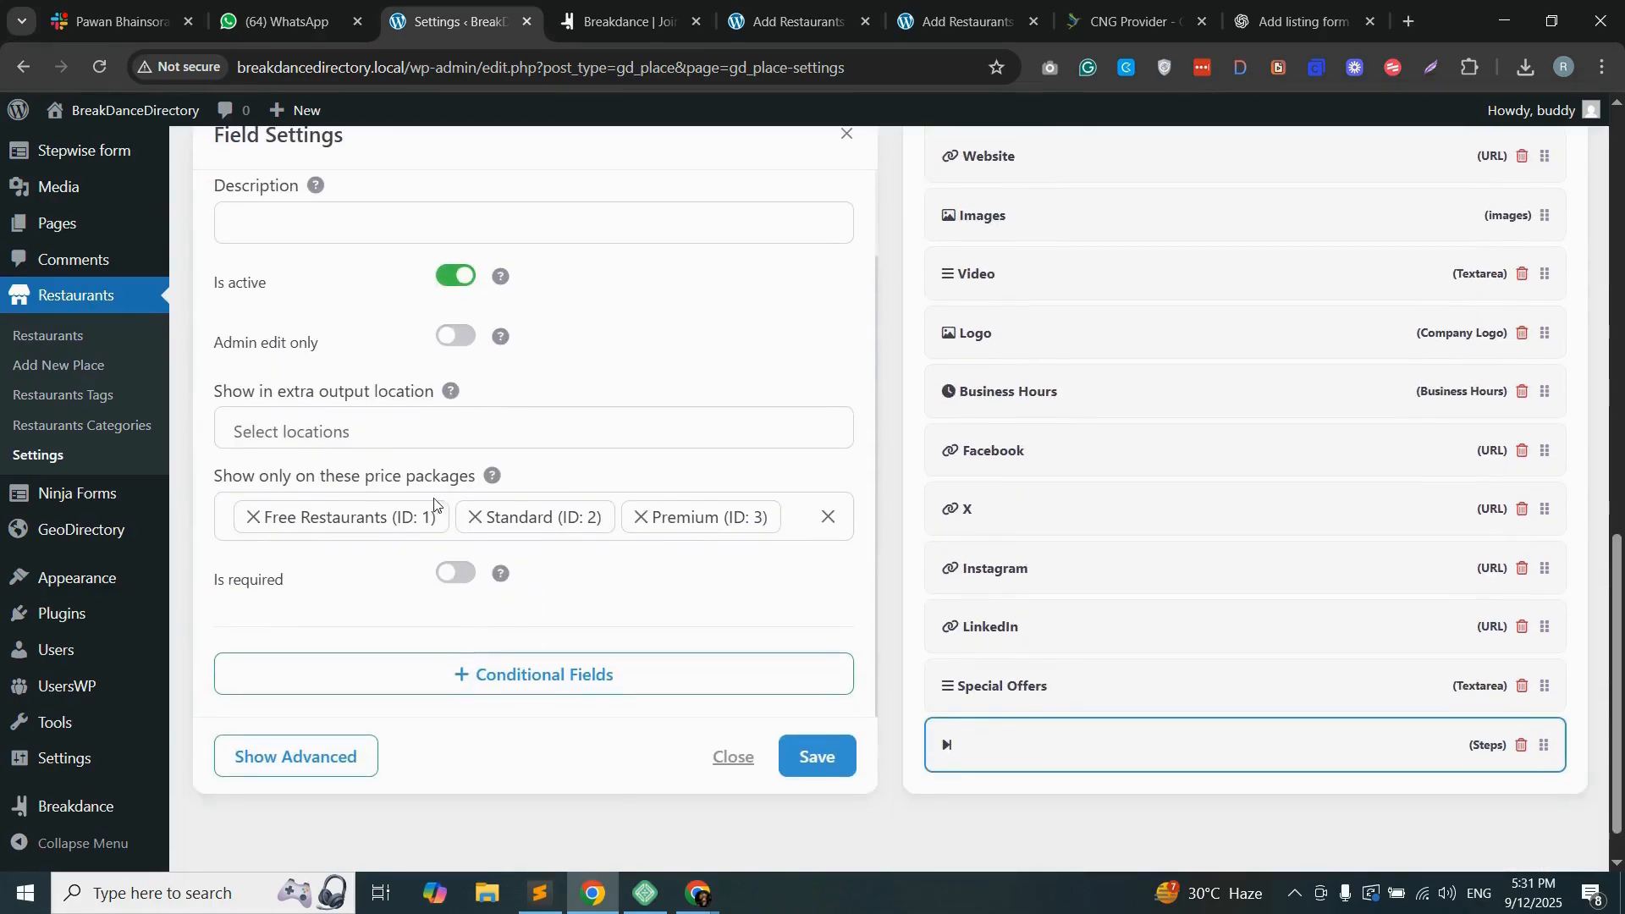
left_click(540, 893)
left_click(99, 131)
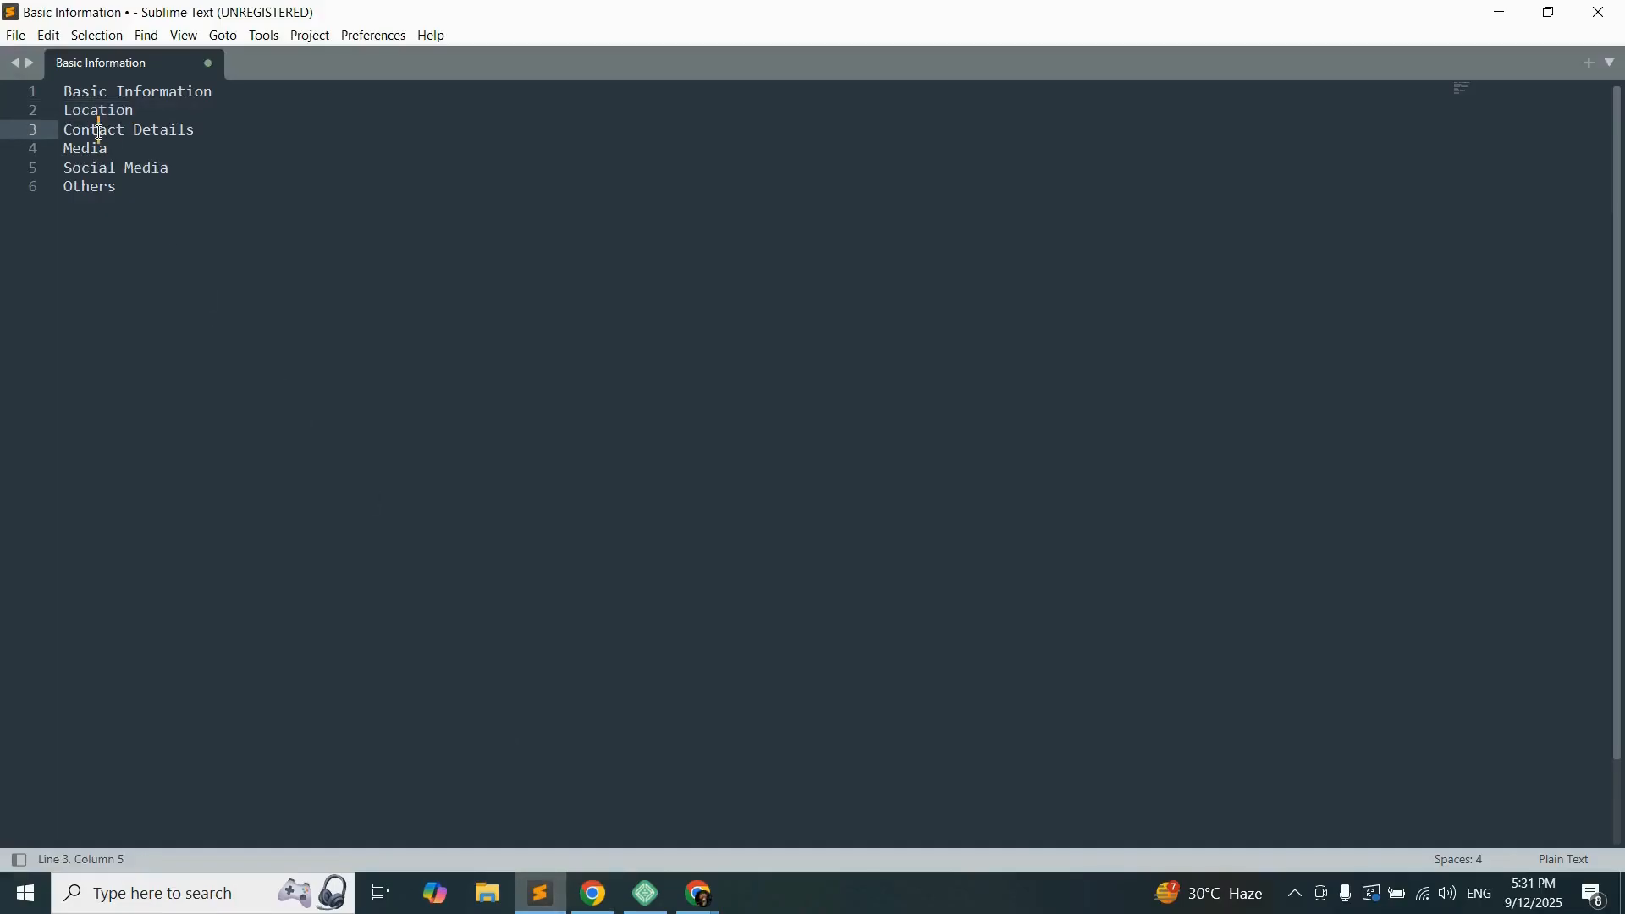
left_click_drag(209, 142, 68, 123)
key("ctrl+c")
left_click(594, 893)
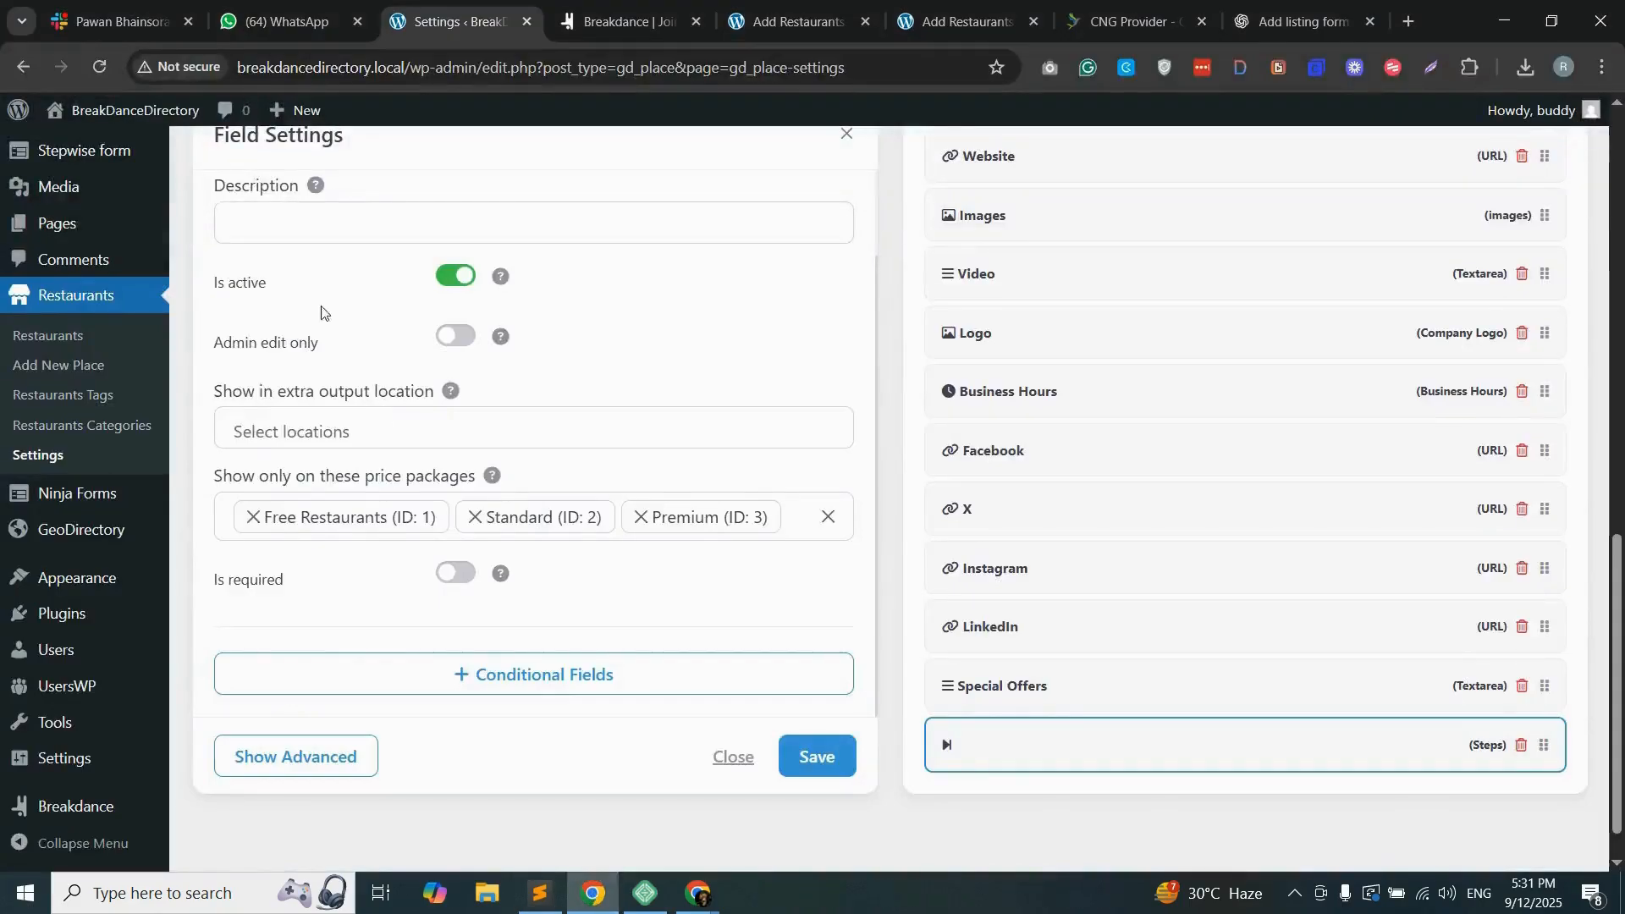
scroll(309, 256, "up", 1)
left_click(290, 239)
key("ctrl+v")
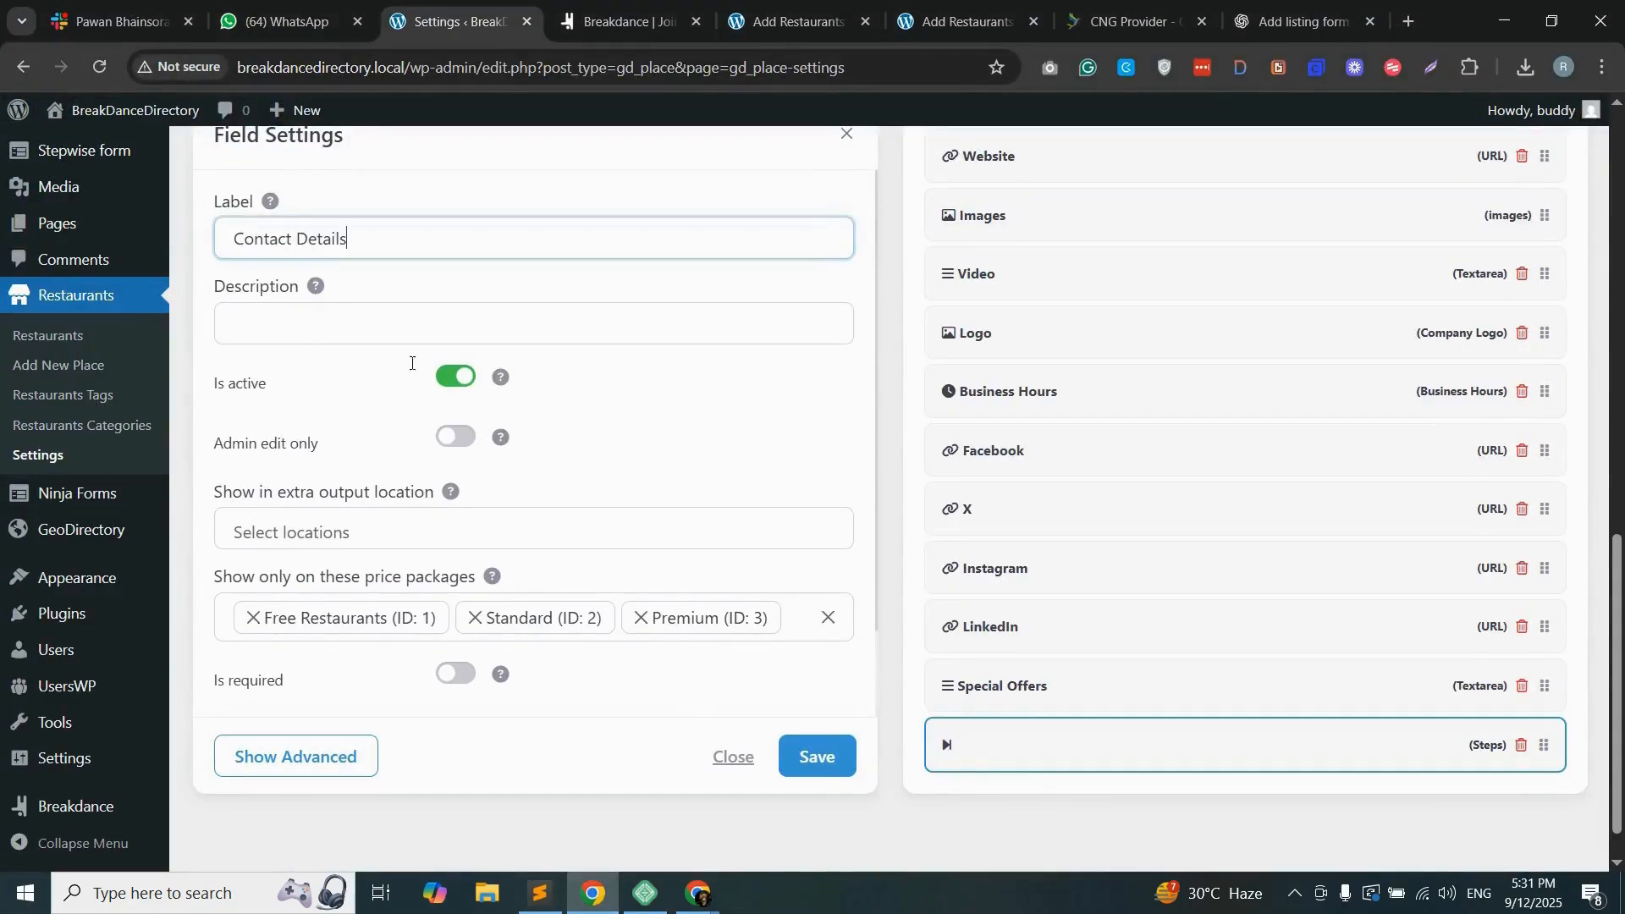
left_click(803, 760)
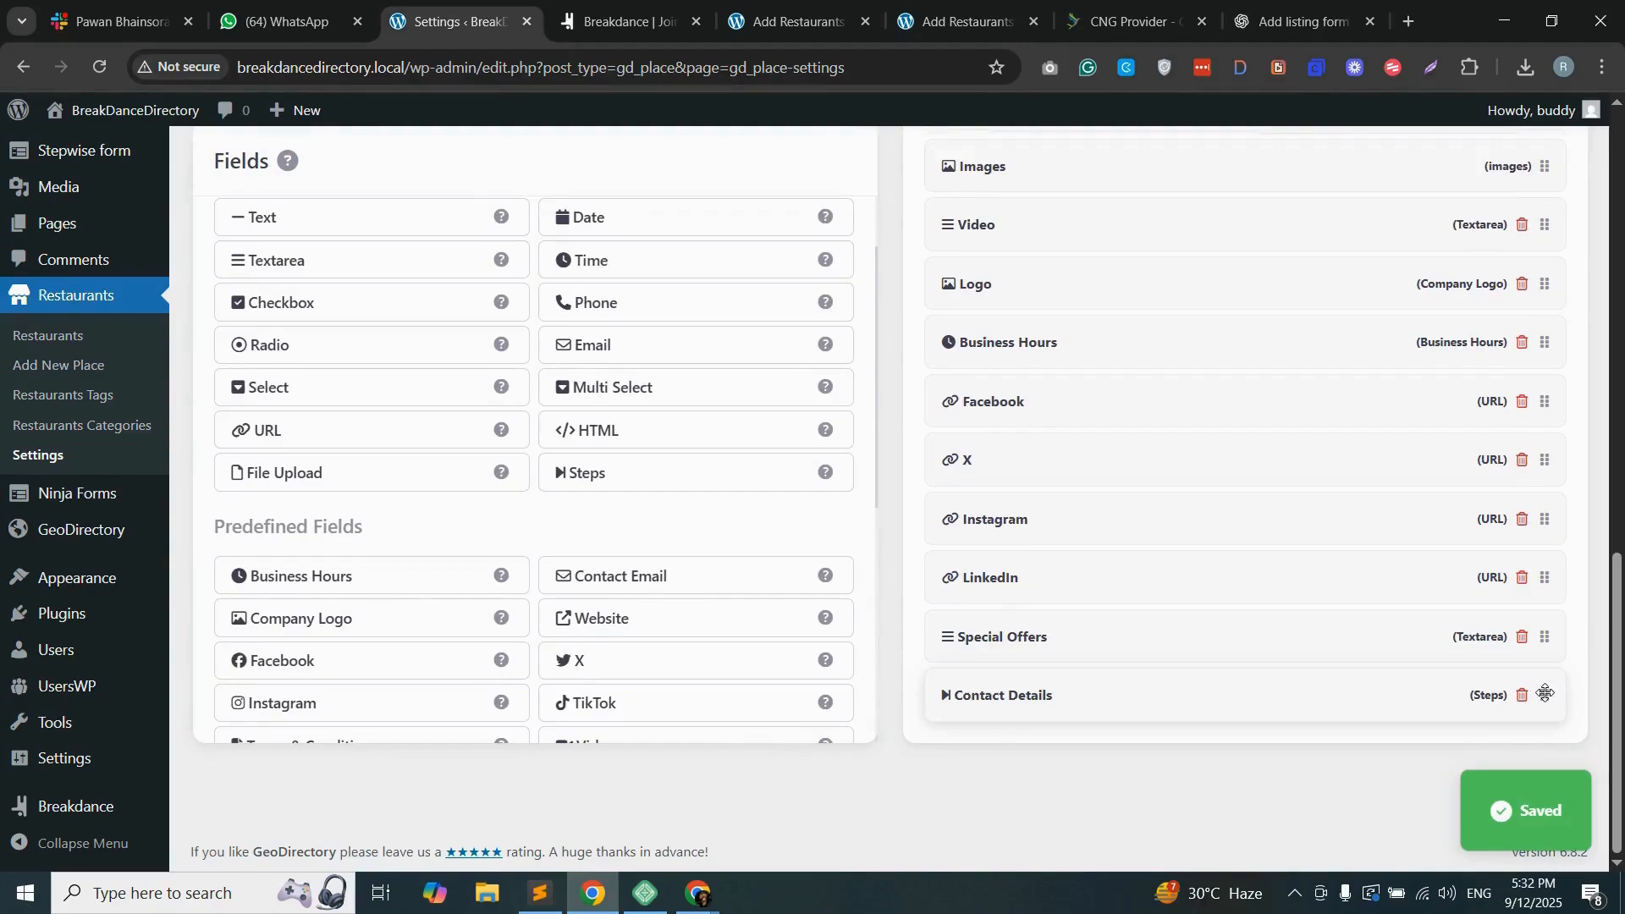
left_click_drag(1548, 505, 1544, 291)
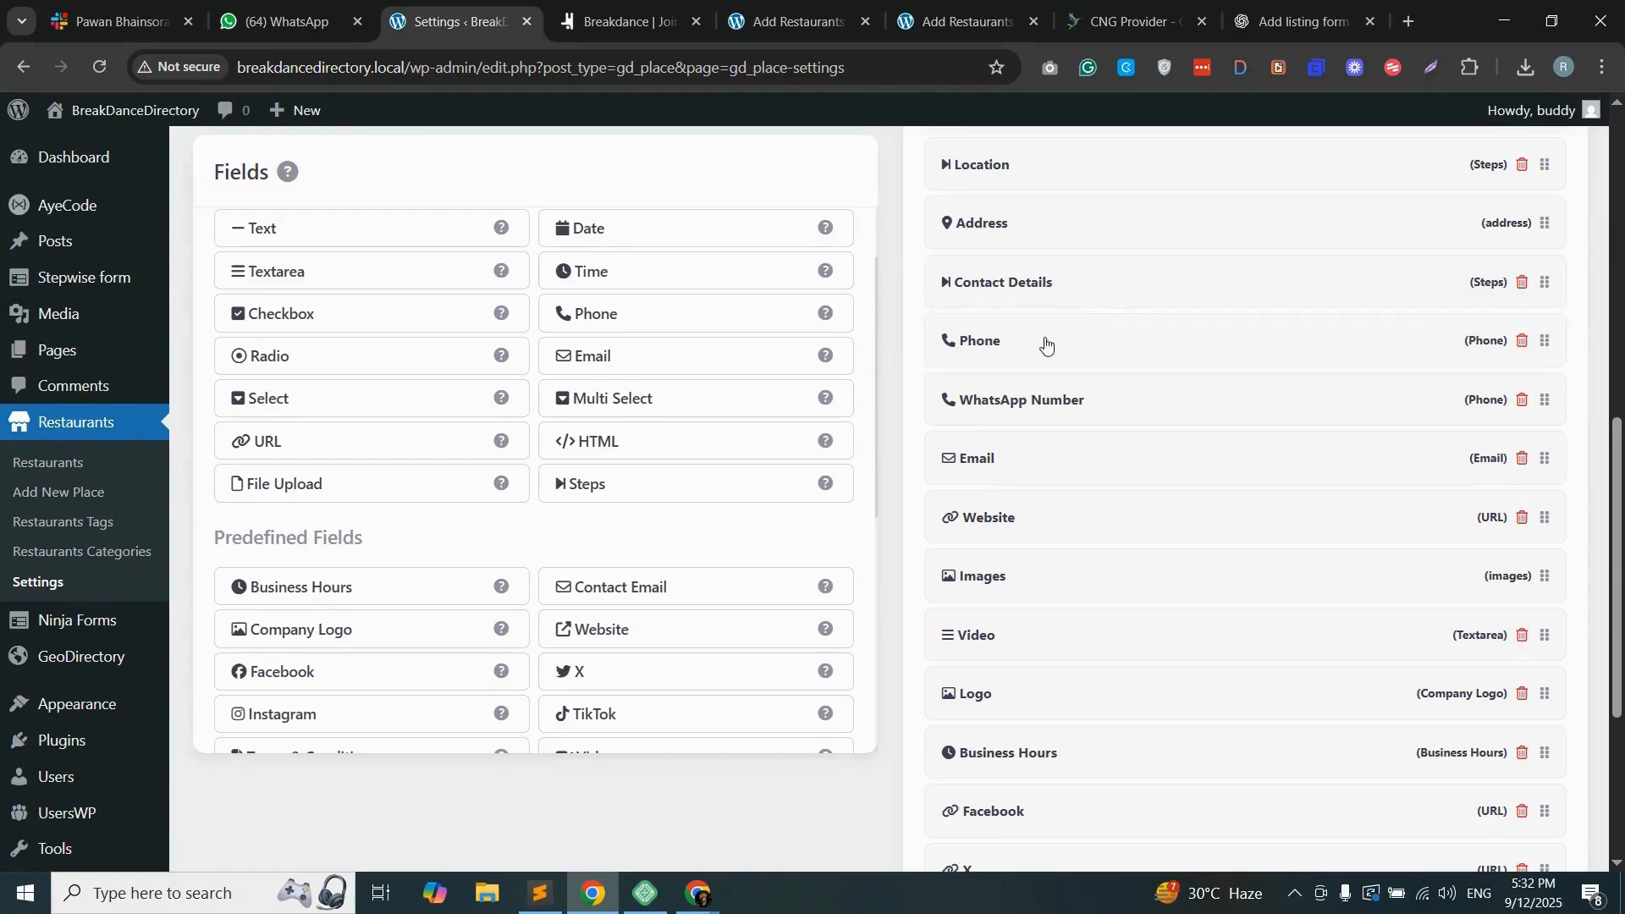
Step: Add and save a Steps field labelled "Media", and place it directly above Images in the add listing form
left_click(609, 484)
left_click(325, 222)
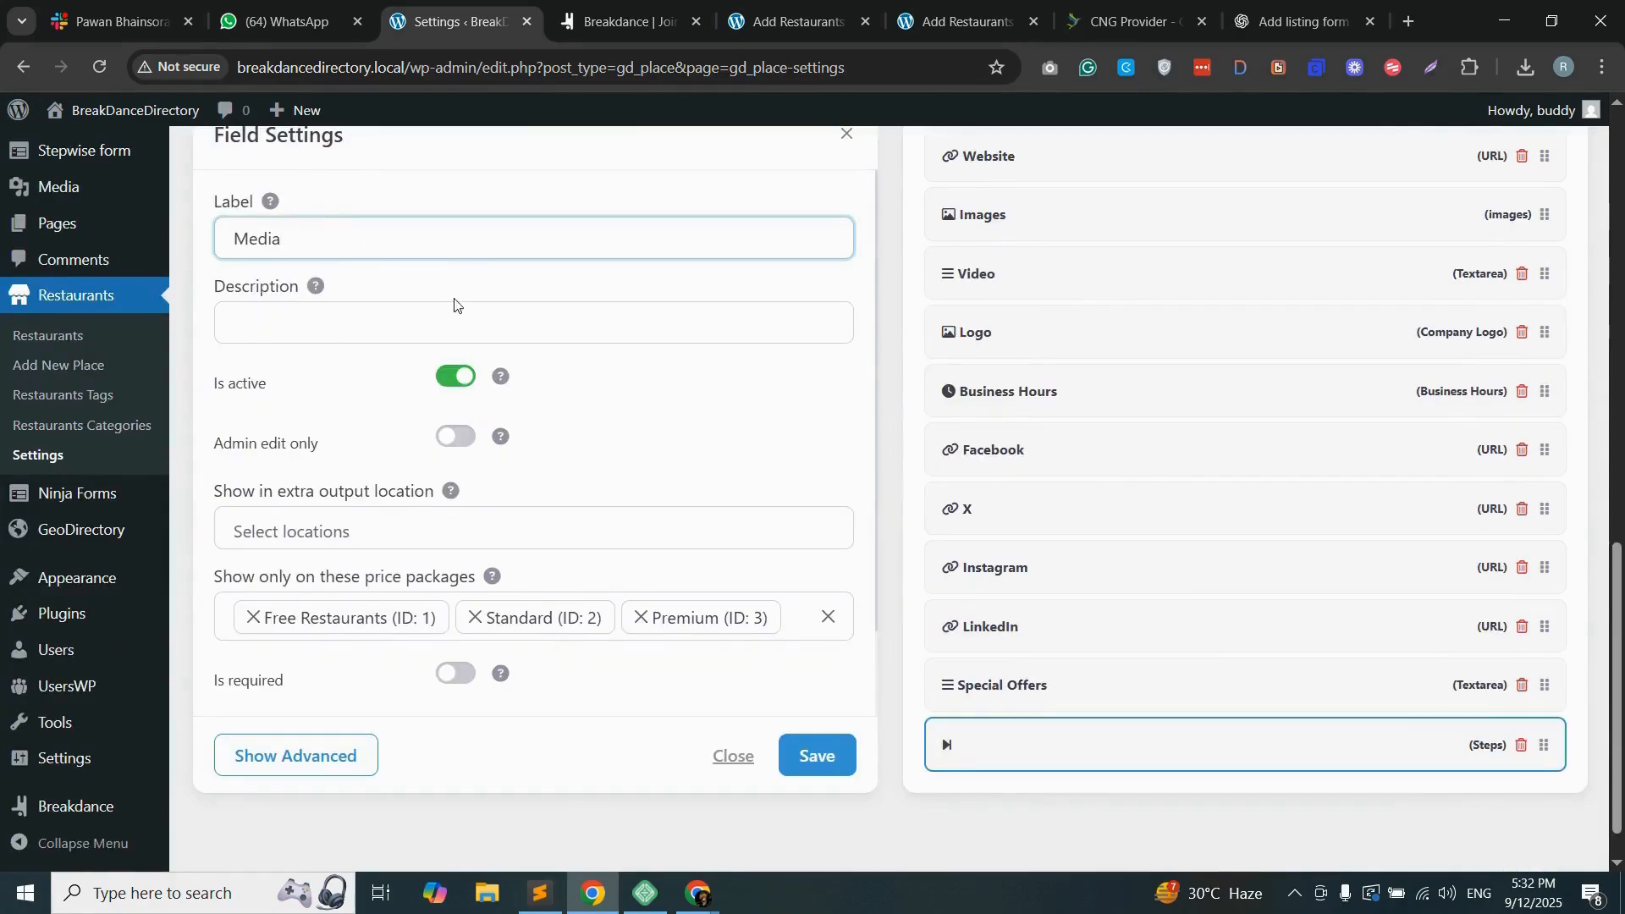
left_click(813, 759)
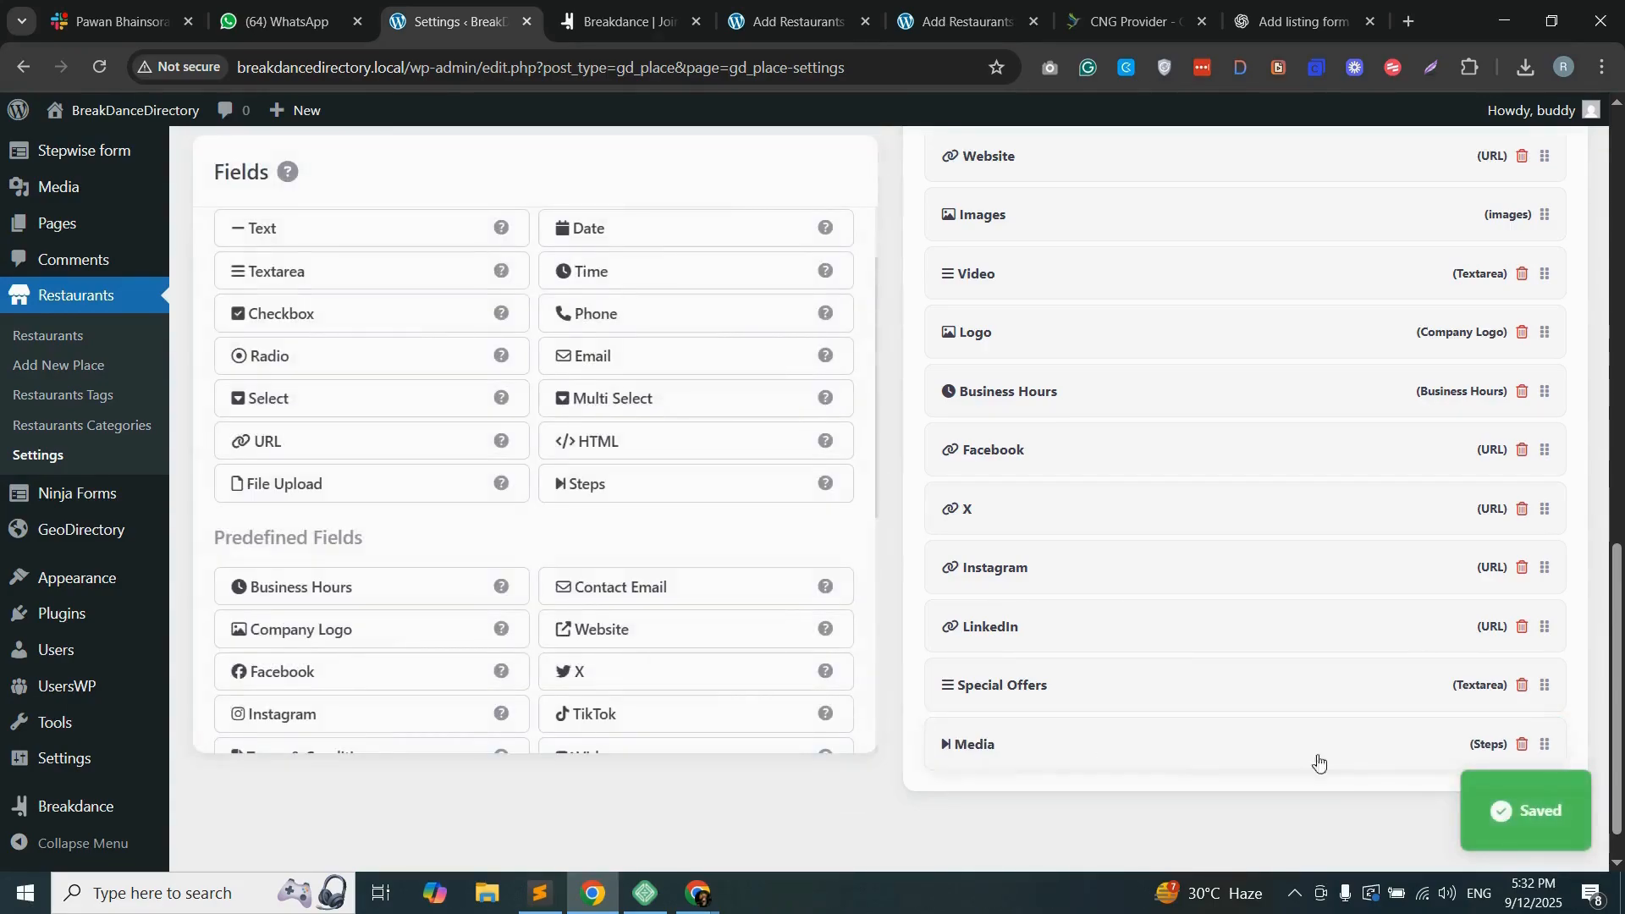
left_click_drag(1545, 744, 1548, 198)
left_click_drag(1389, 239, 1380, 253)
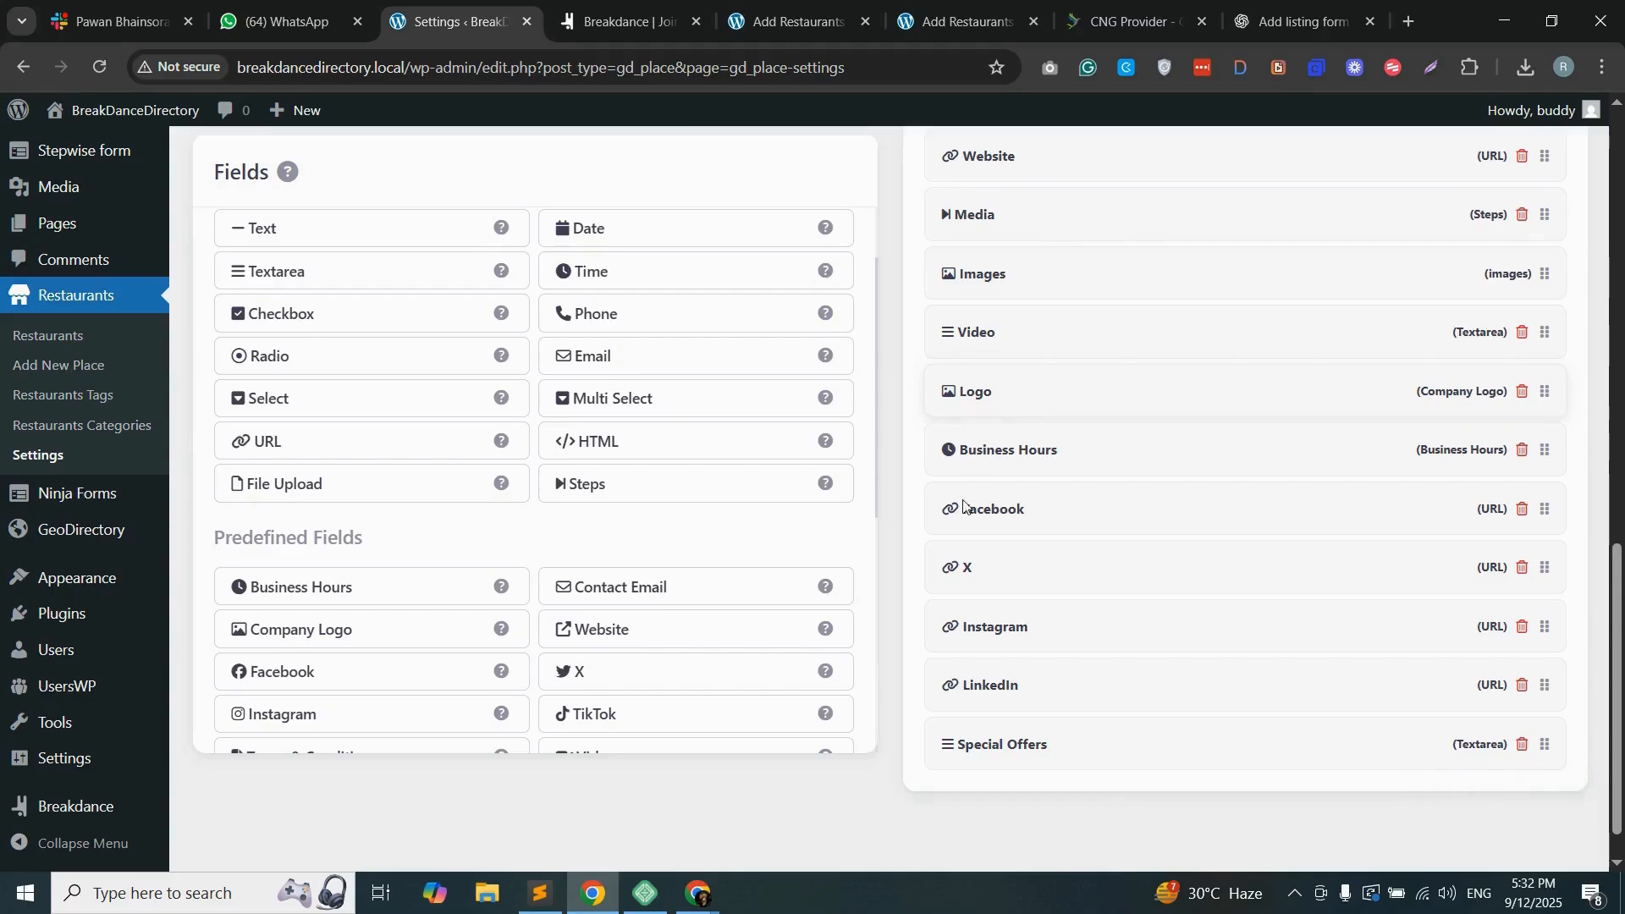
Step: Add a Steps field labelled "Social Media", copying the label from the section list in Sublime Text, and move it directly above Facebook
left_click(541, 894)
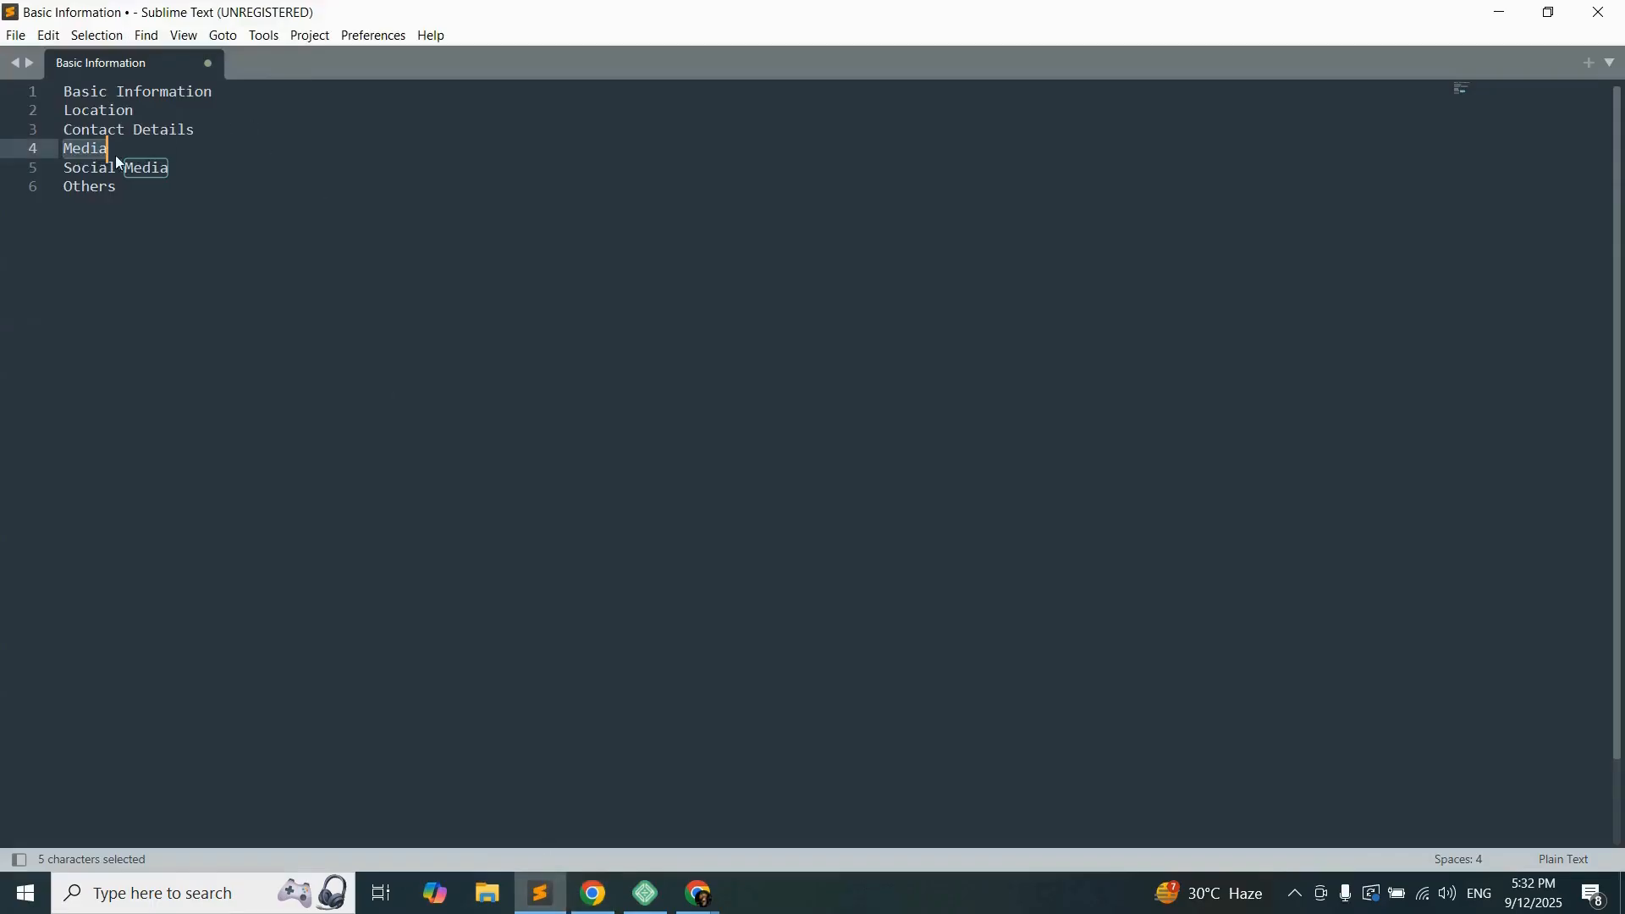
left_click(170, 180)
double_click(161, 177)
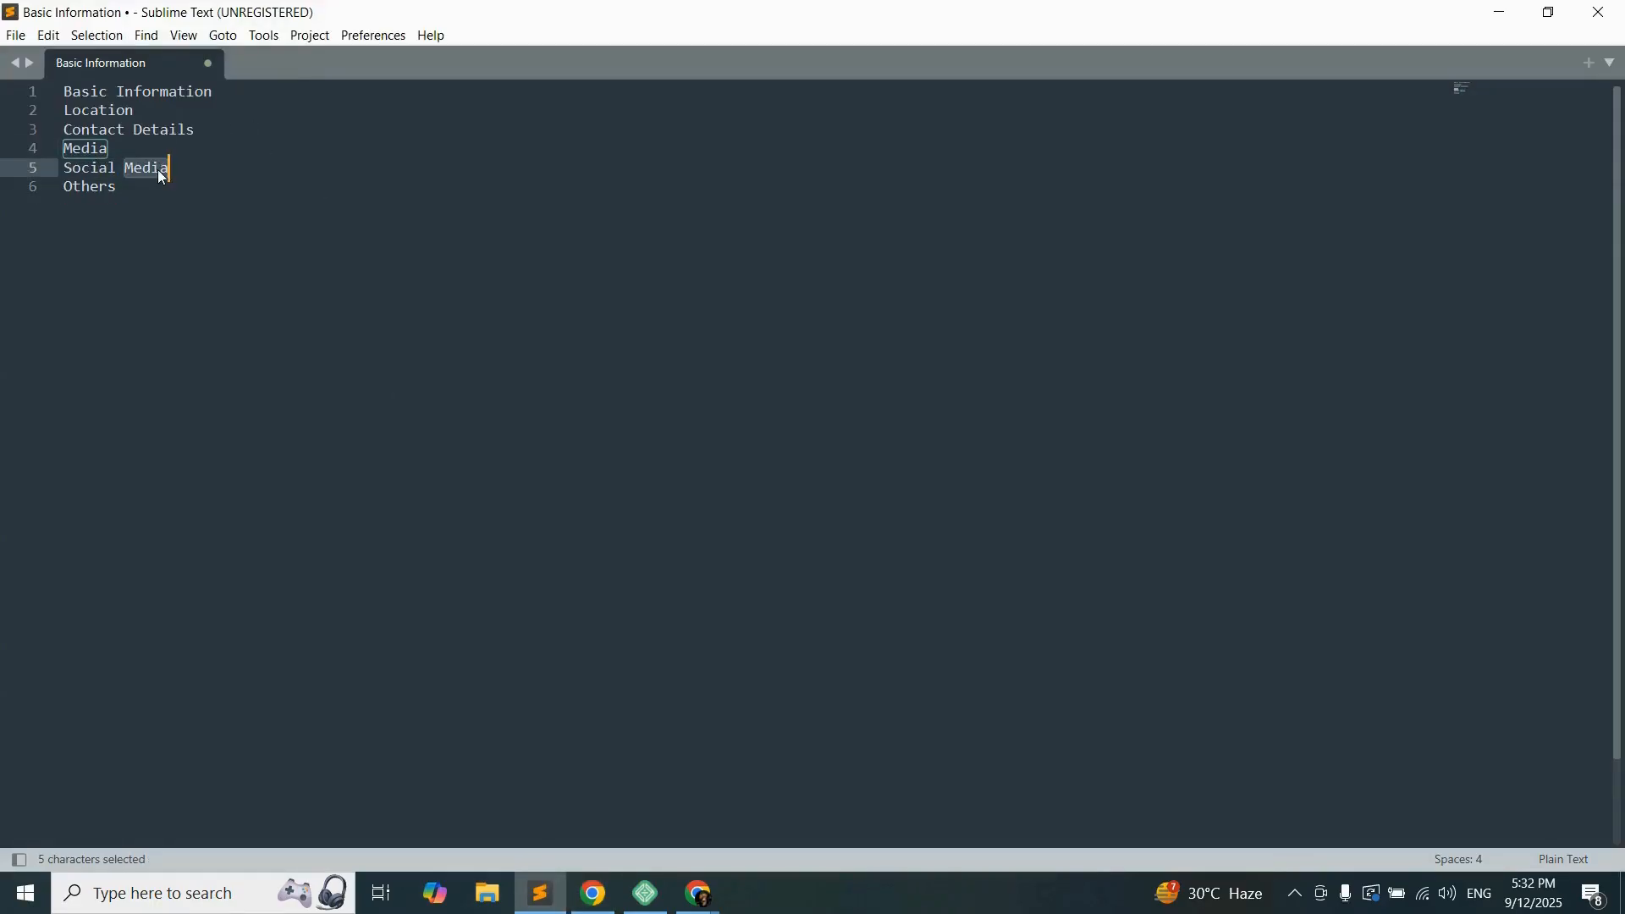
left_click_drag(170, 168, 57, 168)
key("ctrl+c")
left_click(594, 893)
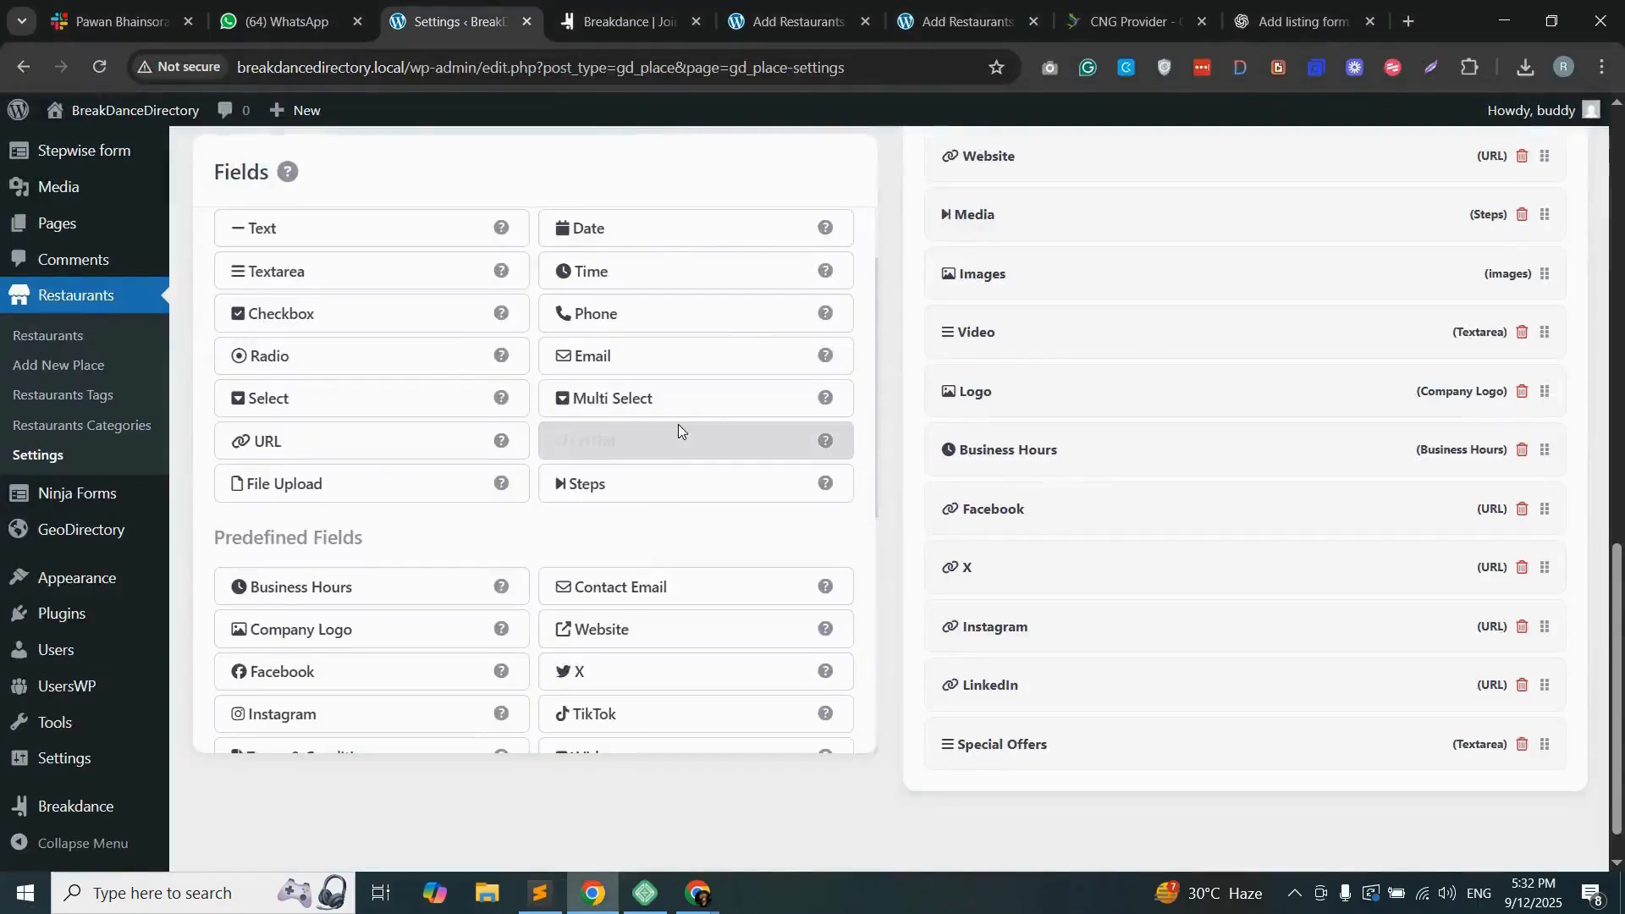
left_click(633, 483)
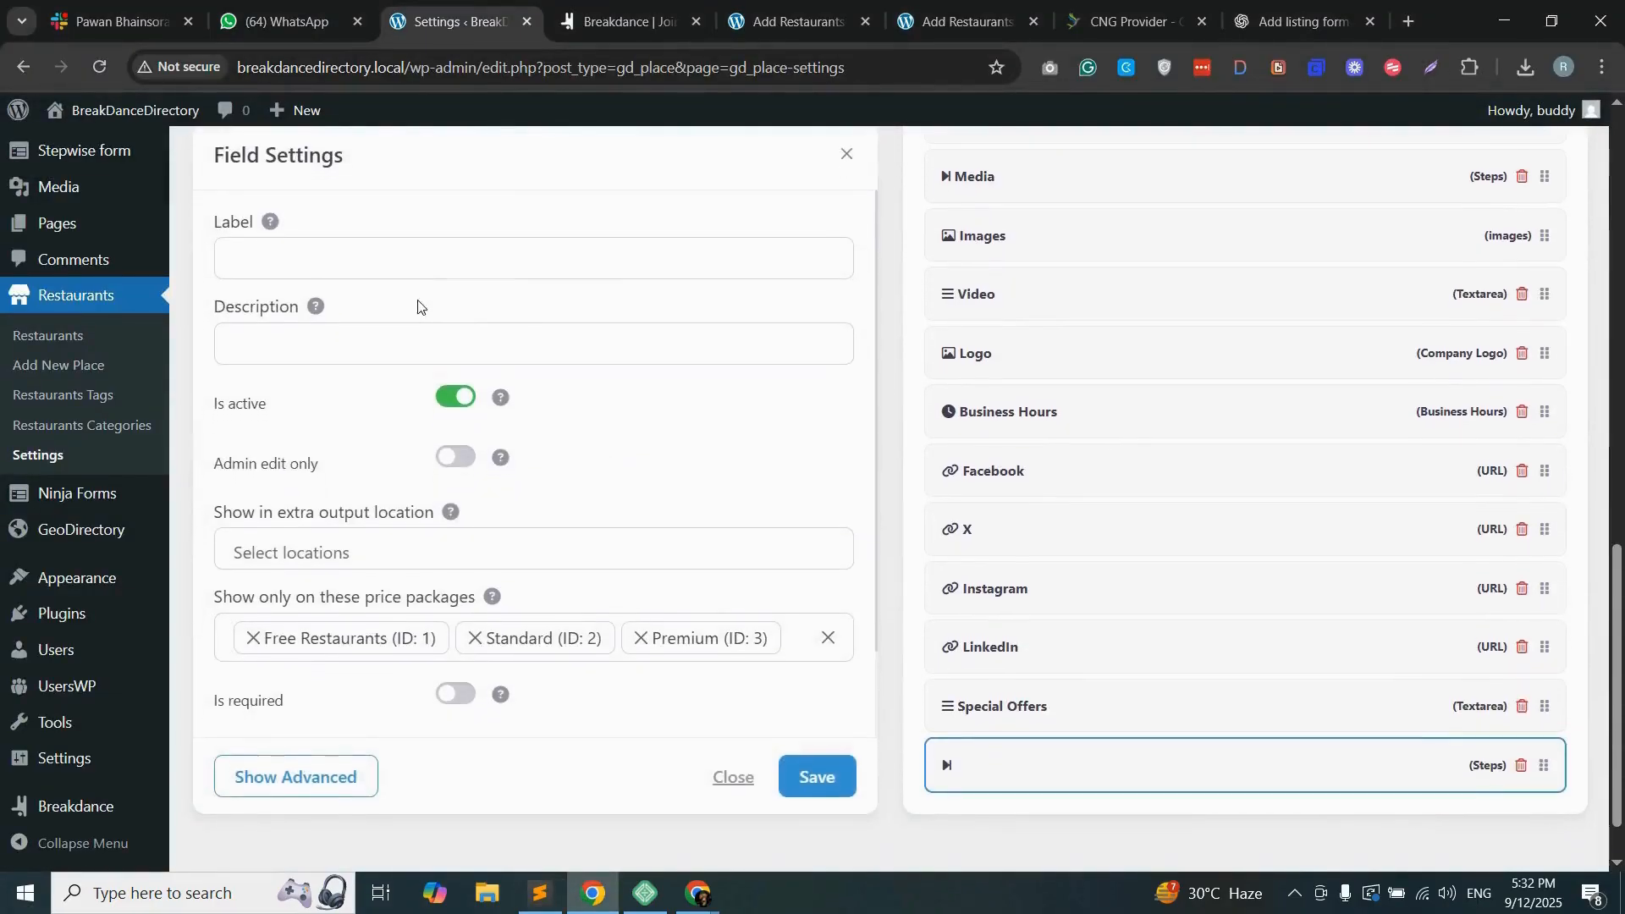
left_click(290, 232)
key("ctrl+v")
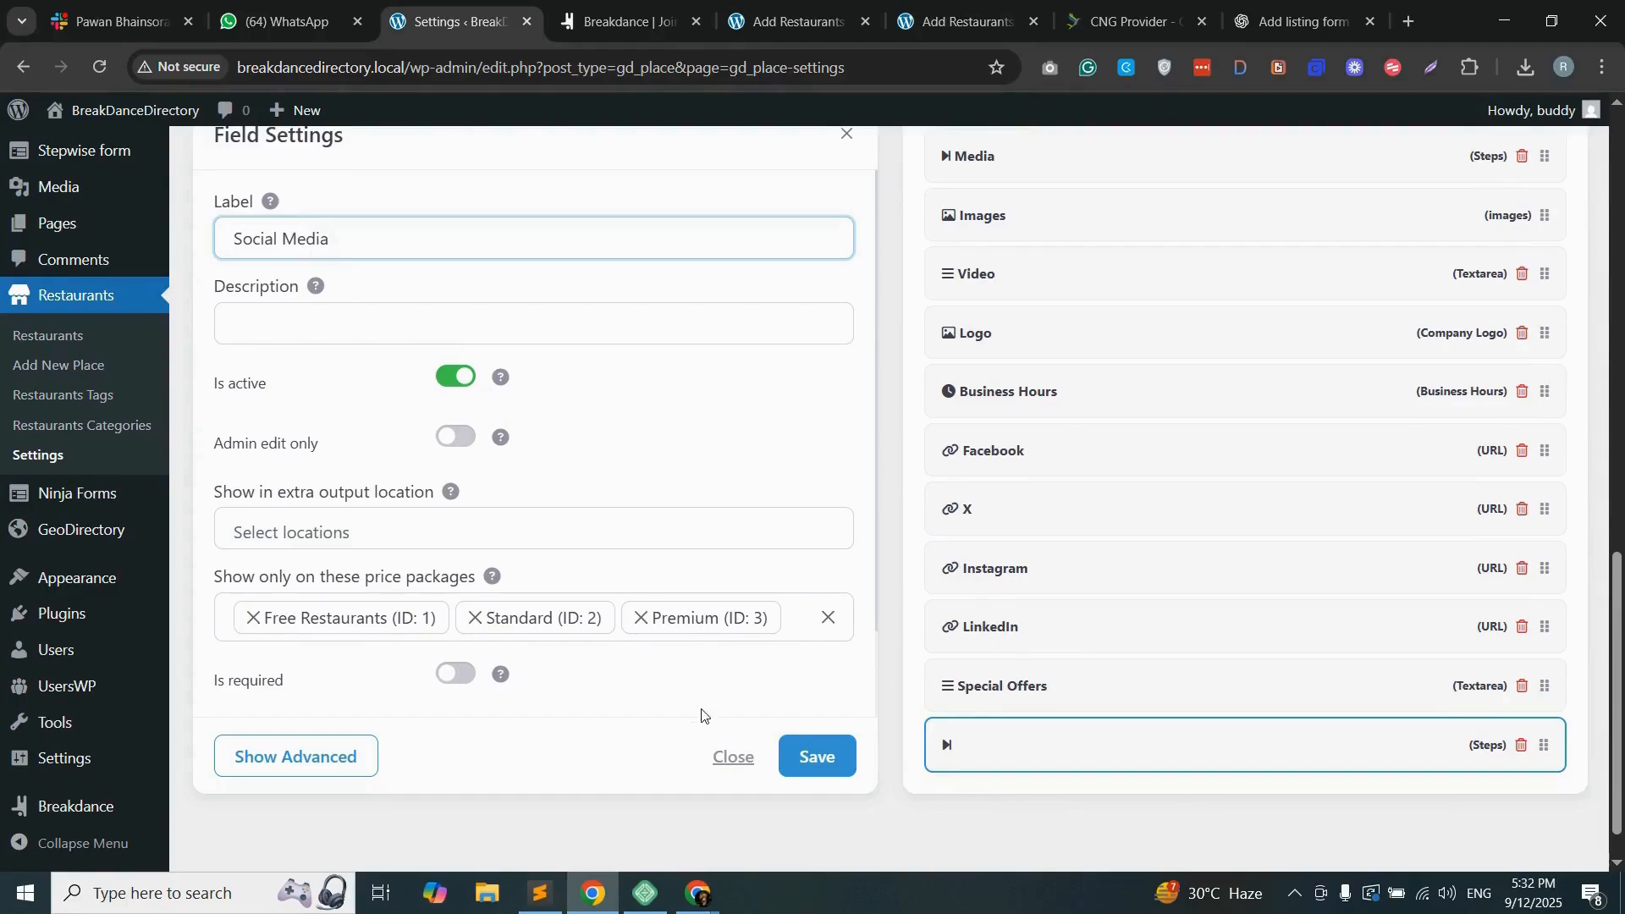
left_click(811, 756)
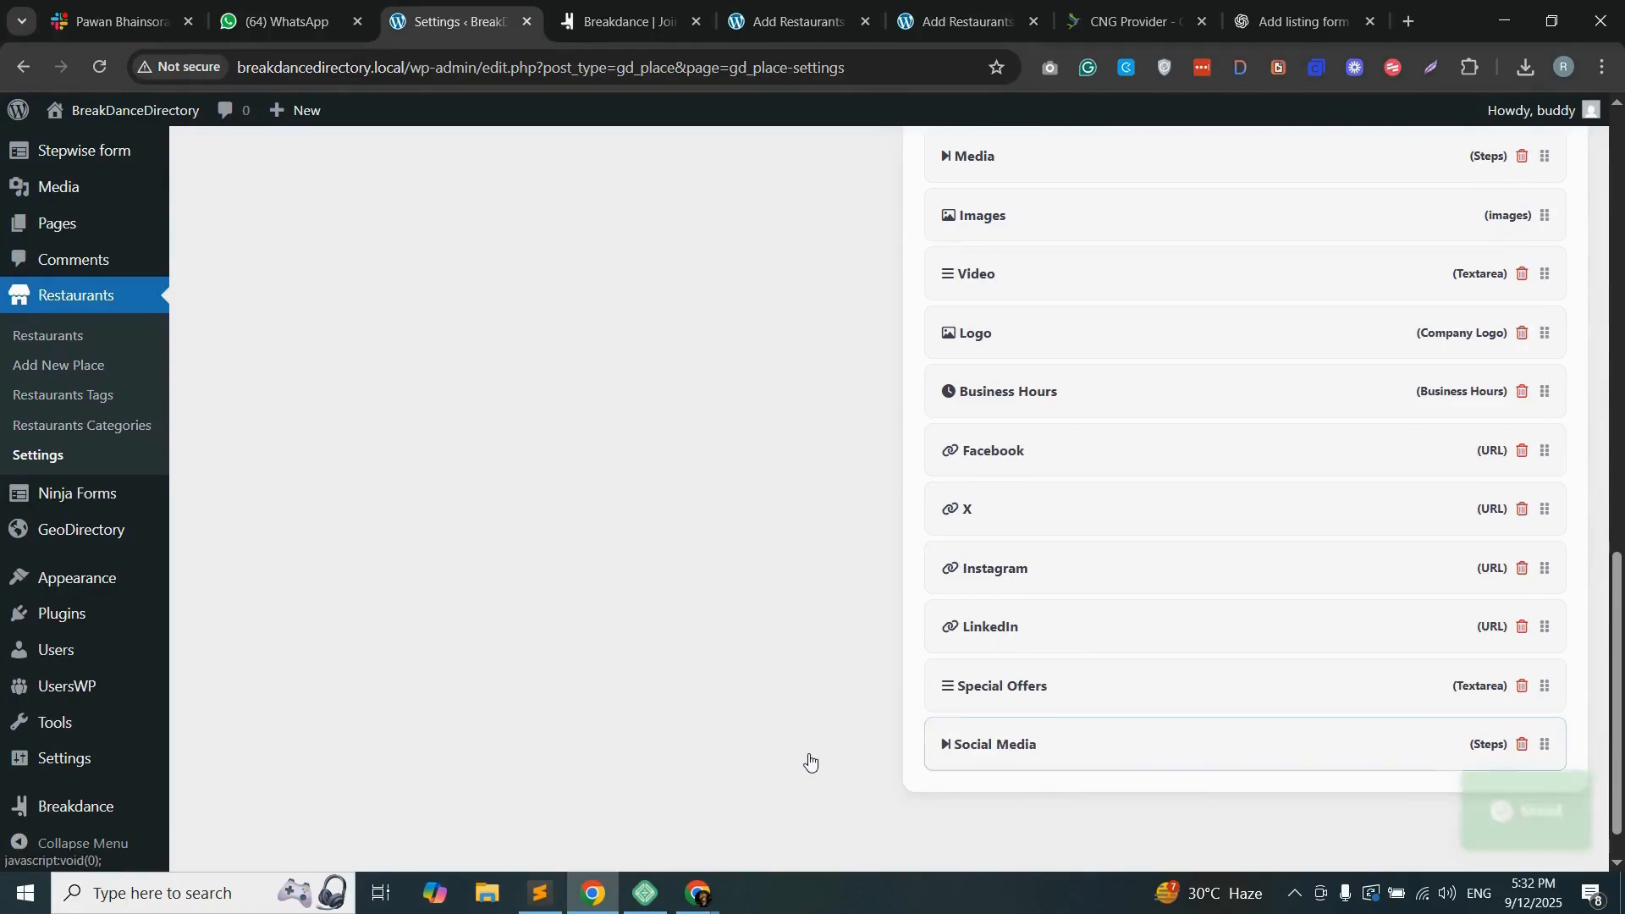
left_click_drag(1544, 745, 1538, 463)
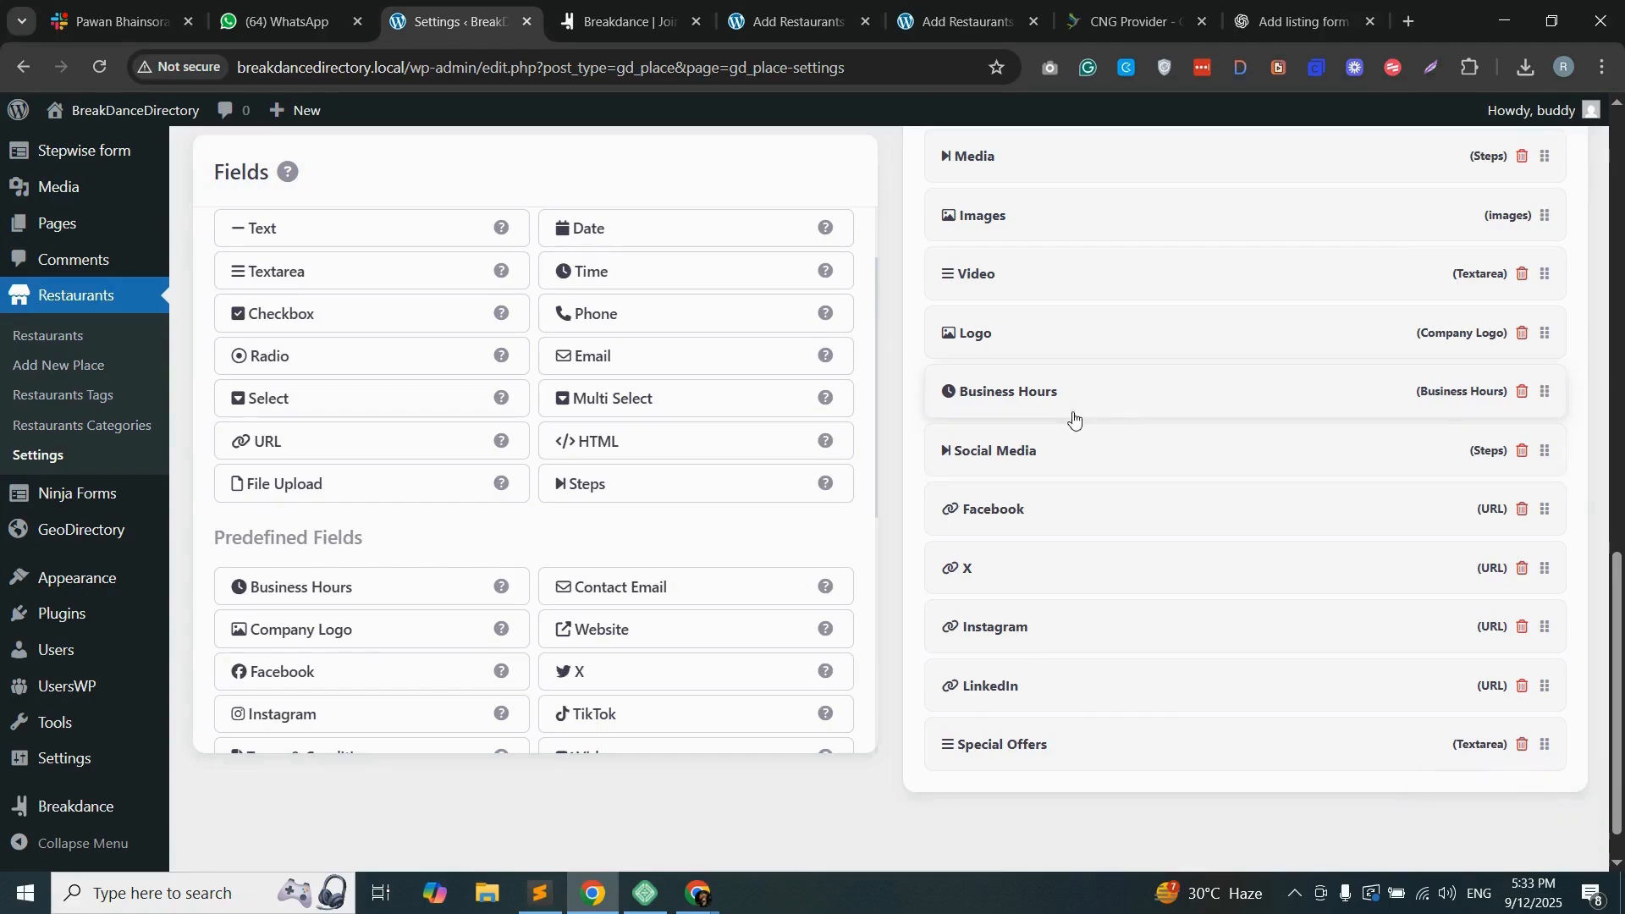
Step: Add a Steps field labelled "Others", copying the label from Sublime Text, and move it directly above Special Offers and Business Hours
left_click(540, 895)
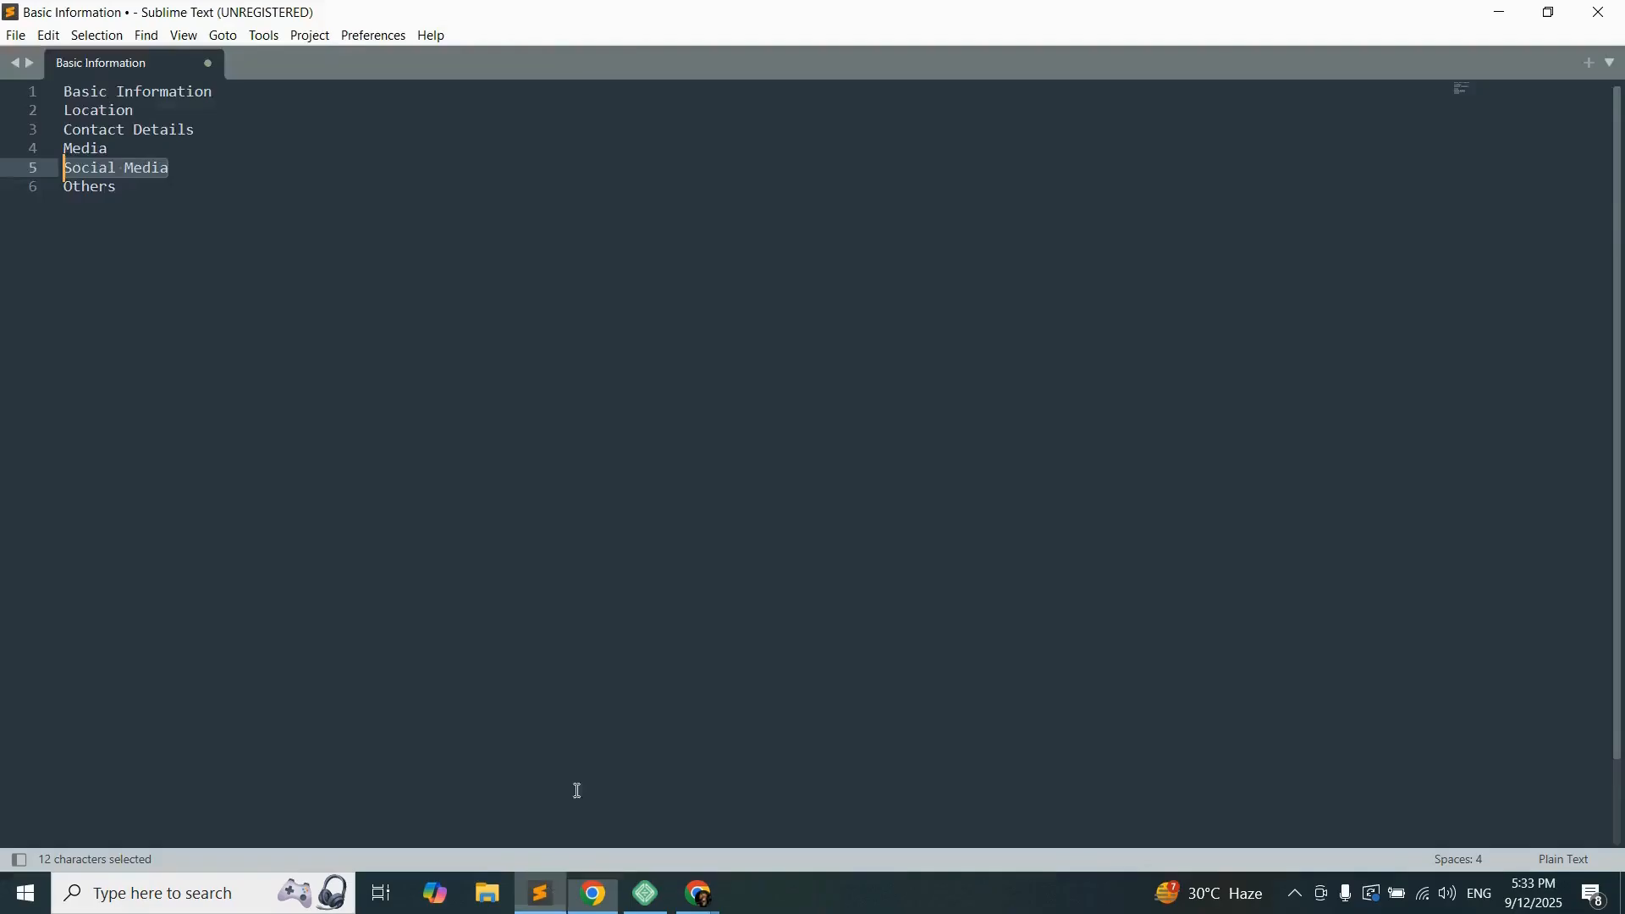
double_click(98, 170)
double_click(98, 188)
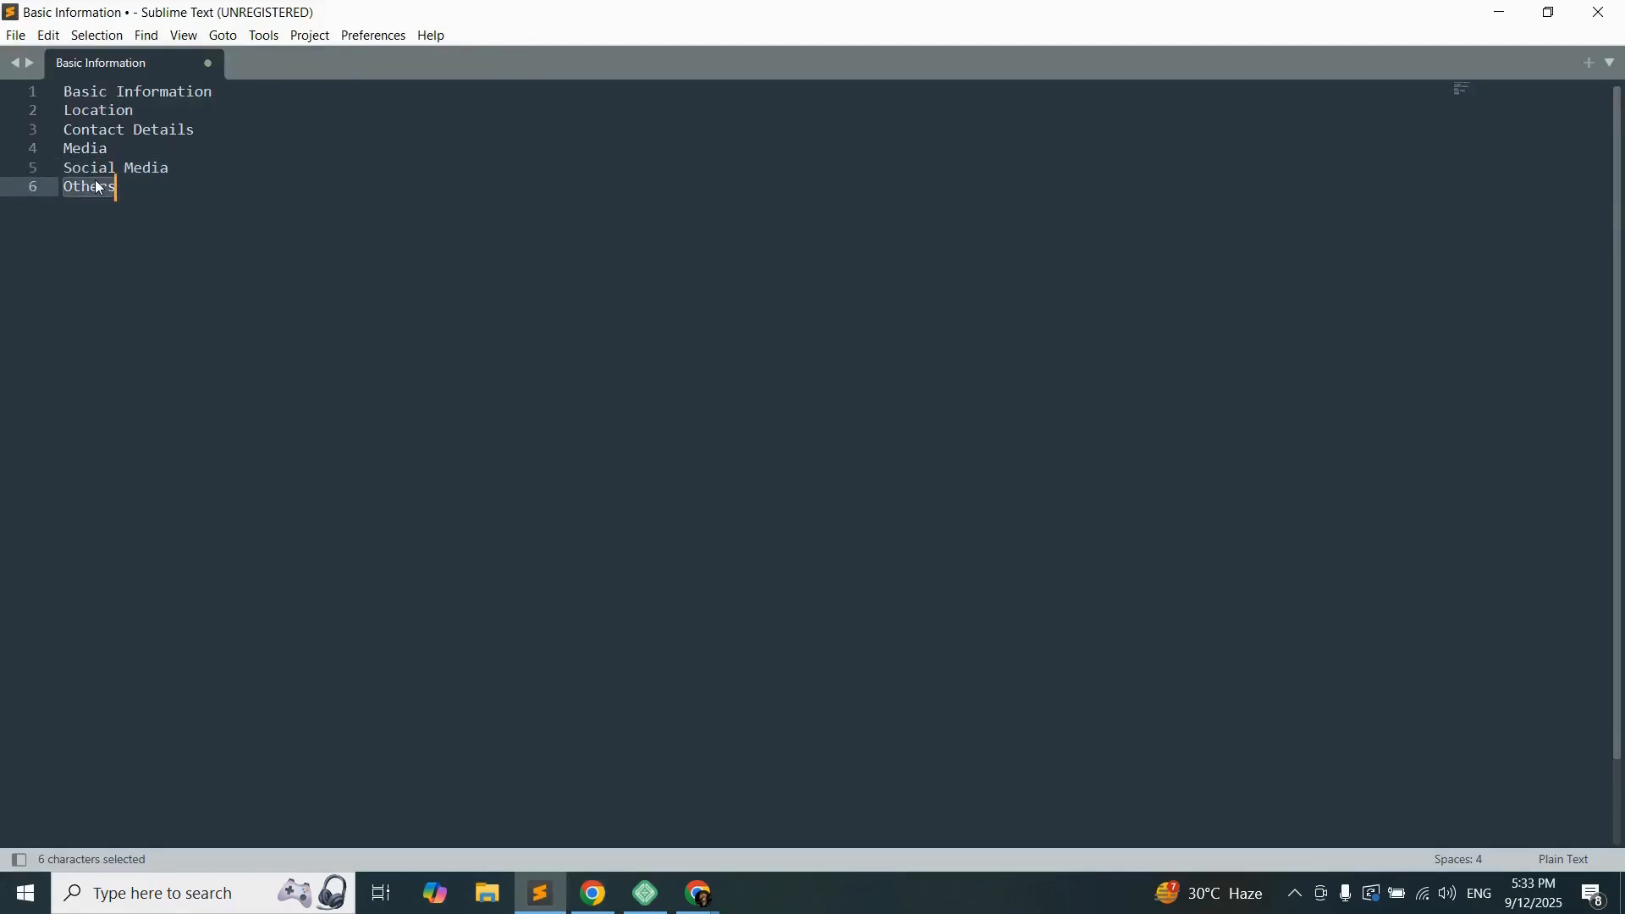
key("ctrl+c")
left_click(593, 895)
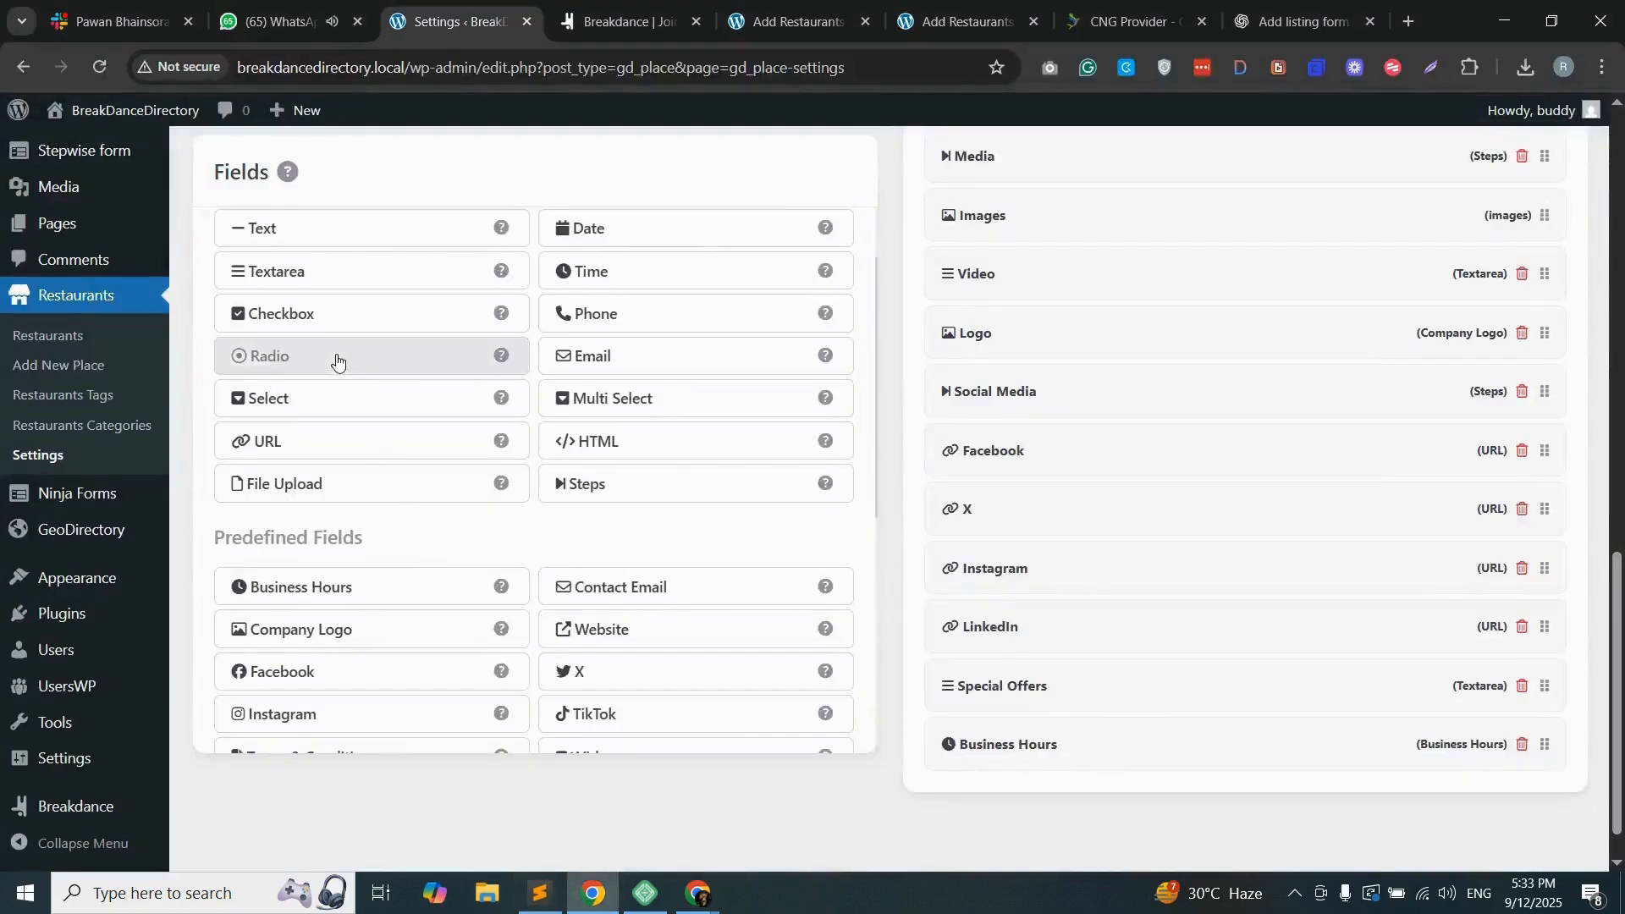
left_click(676, 495)
left_click(294, 234)
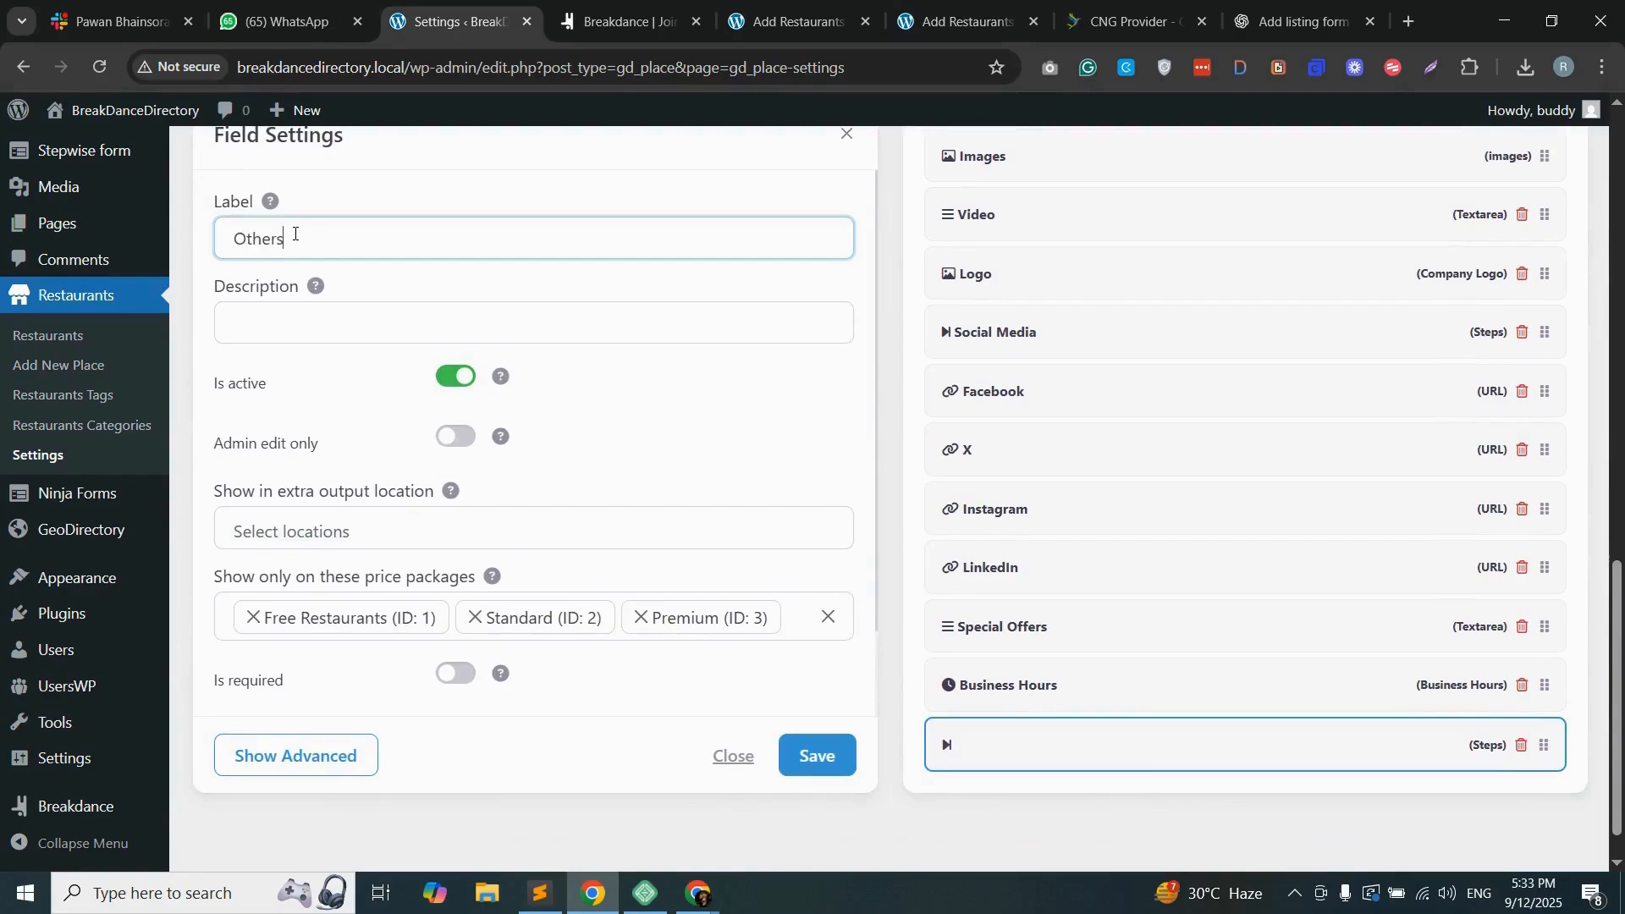
left_click(827, 749)
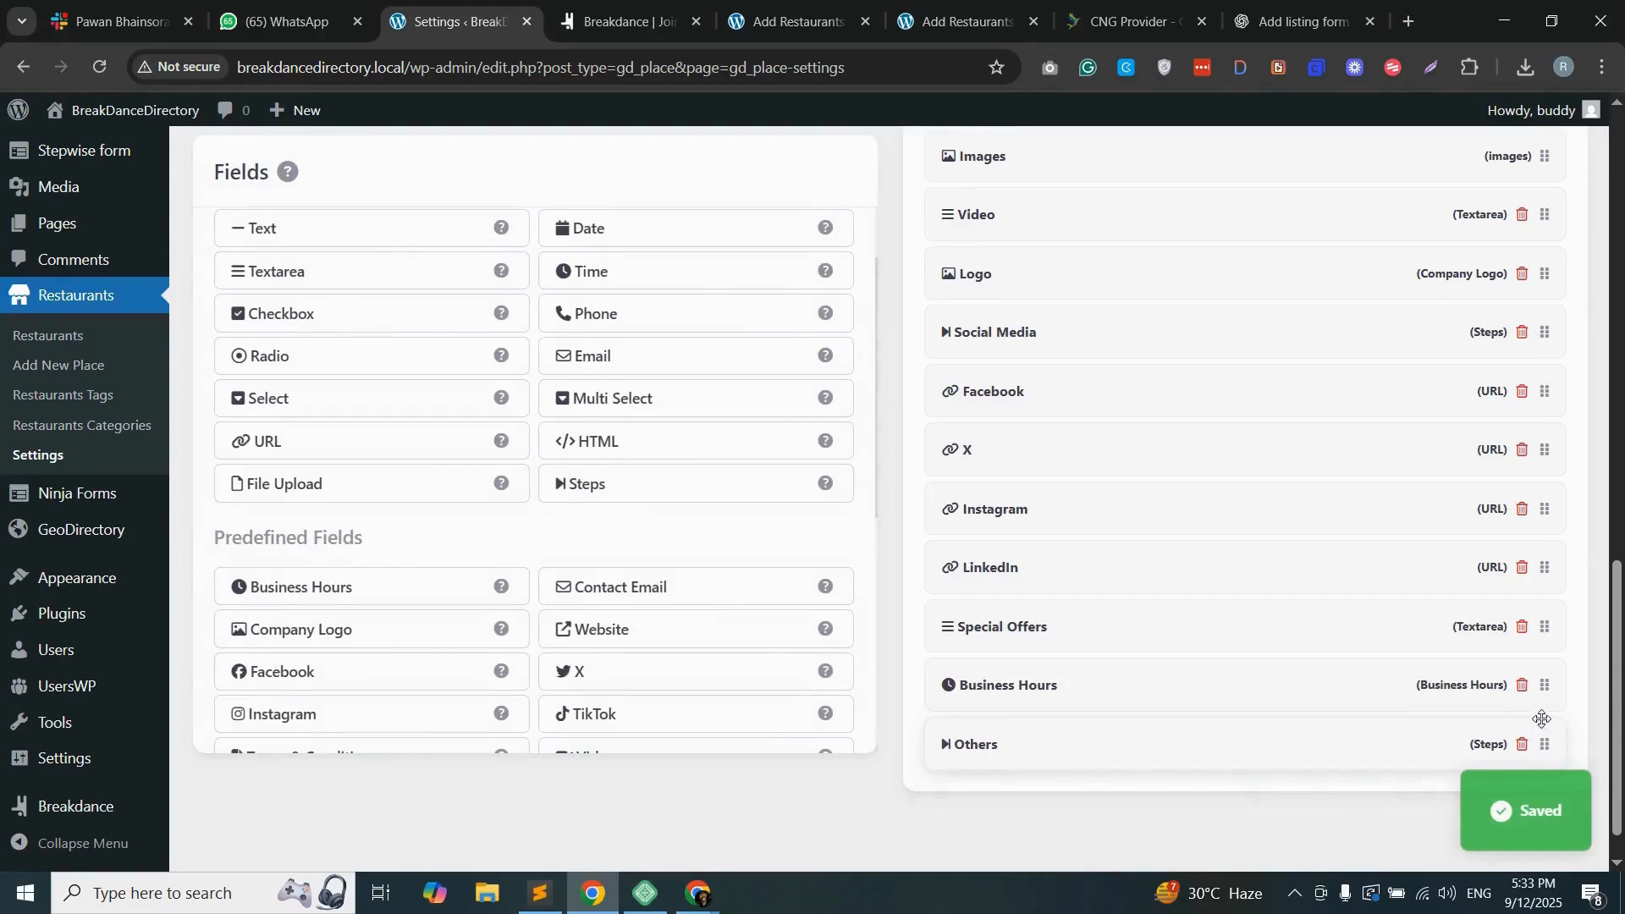
left_click_drag(1545, 743, 1363, 643)
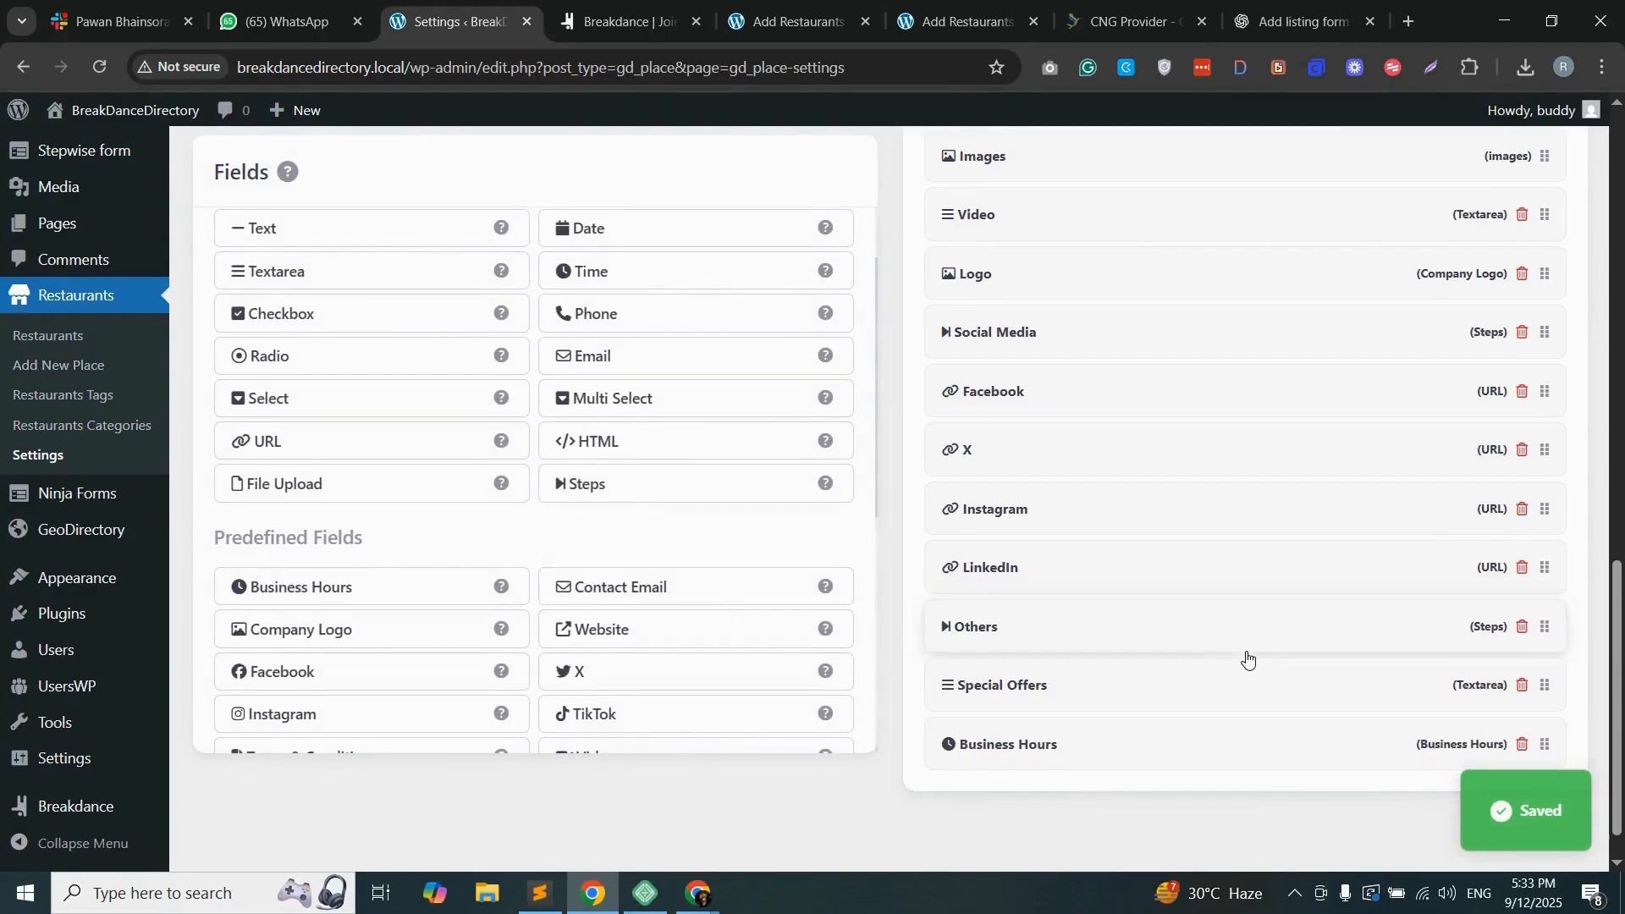
Step: Review the order of the form fields, reload the front-end Add Restaurants page and examine its step navigation and fields
scroll(1070, 533, "up", 10)
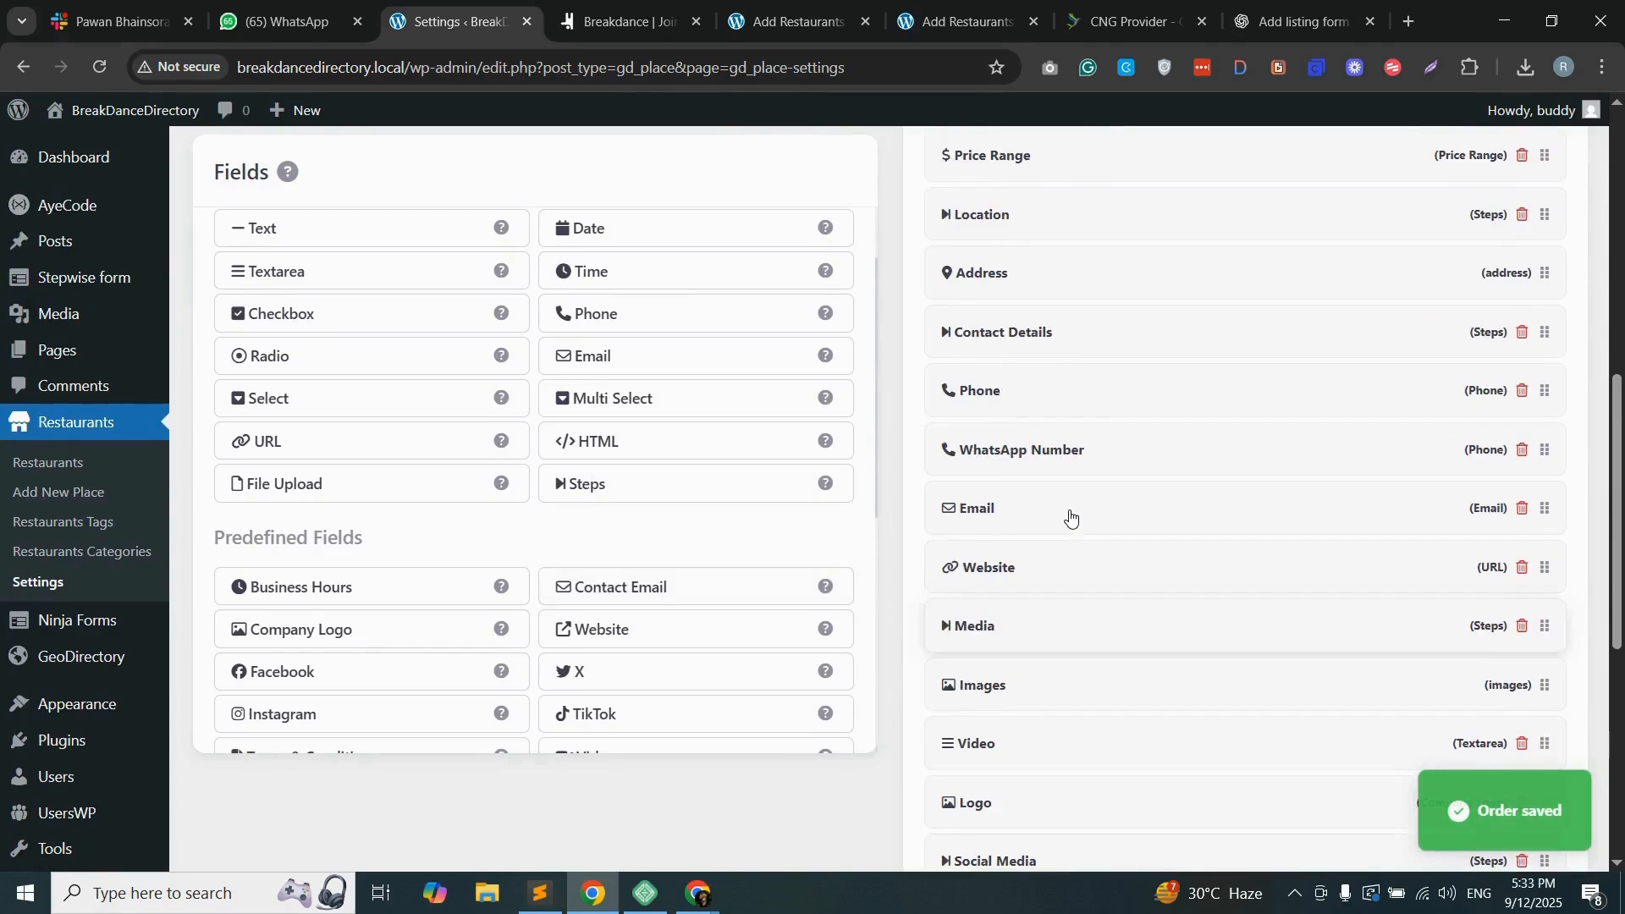
scroll(1070, 512, "up", 4)
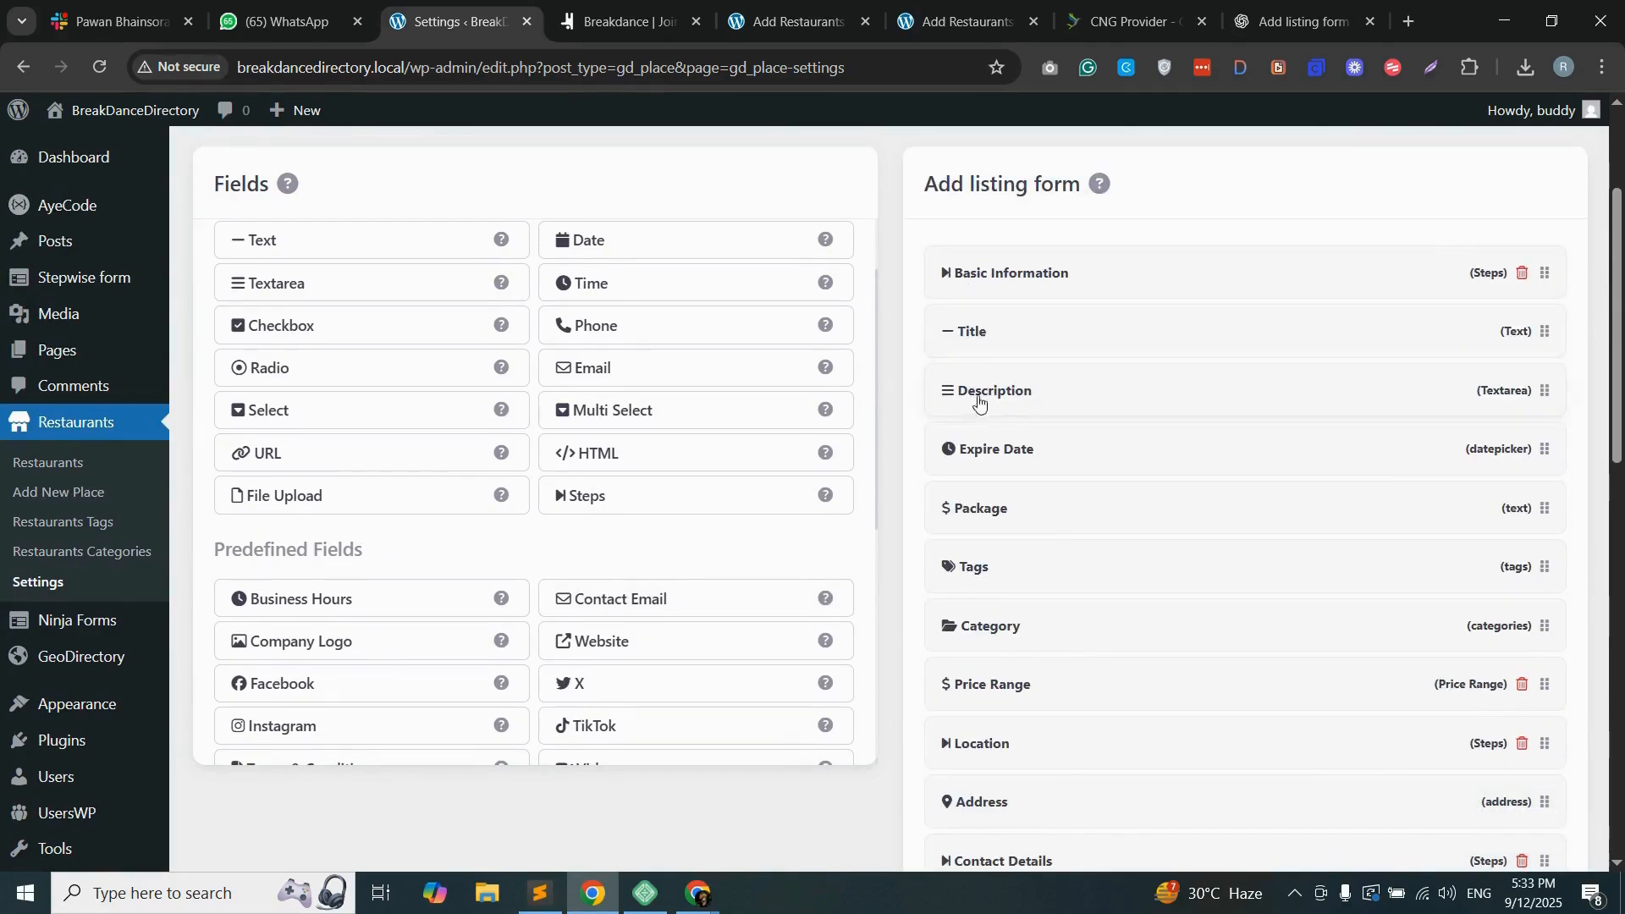
left_click(788, 22)
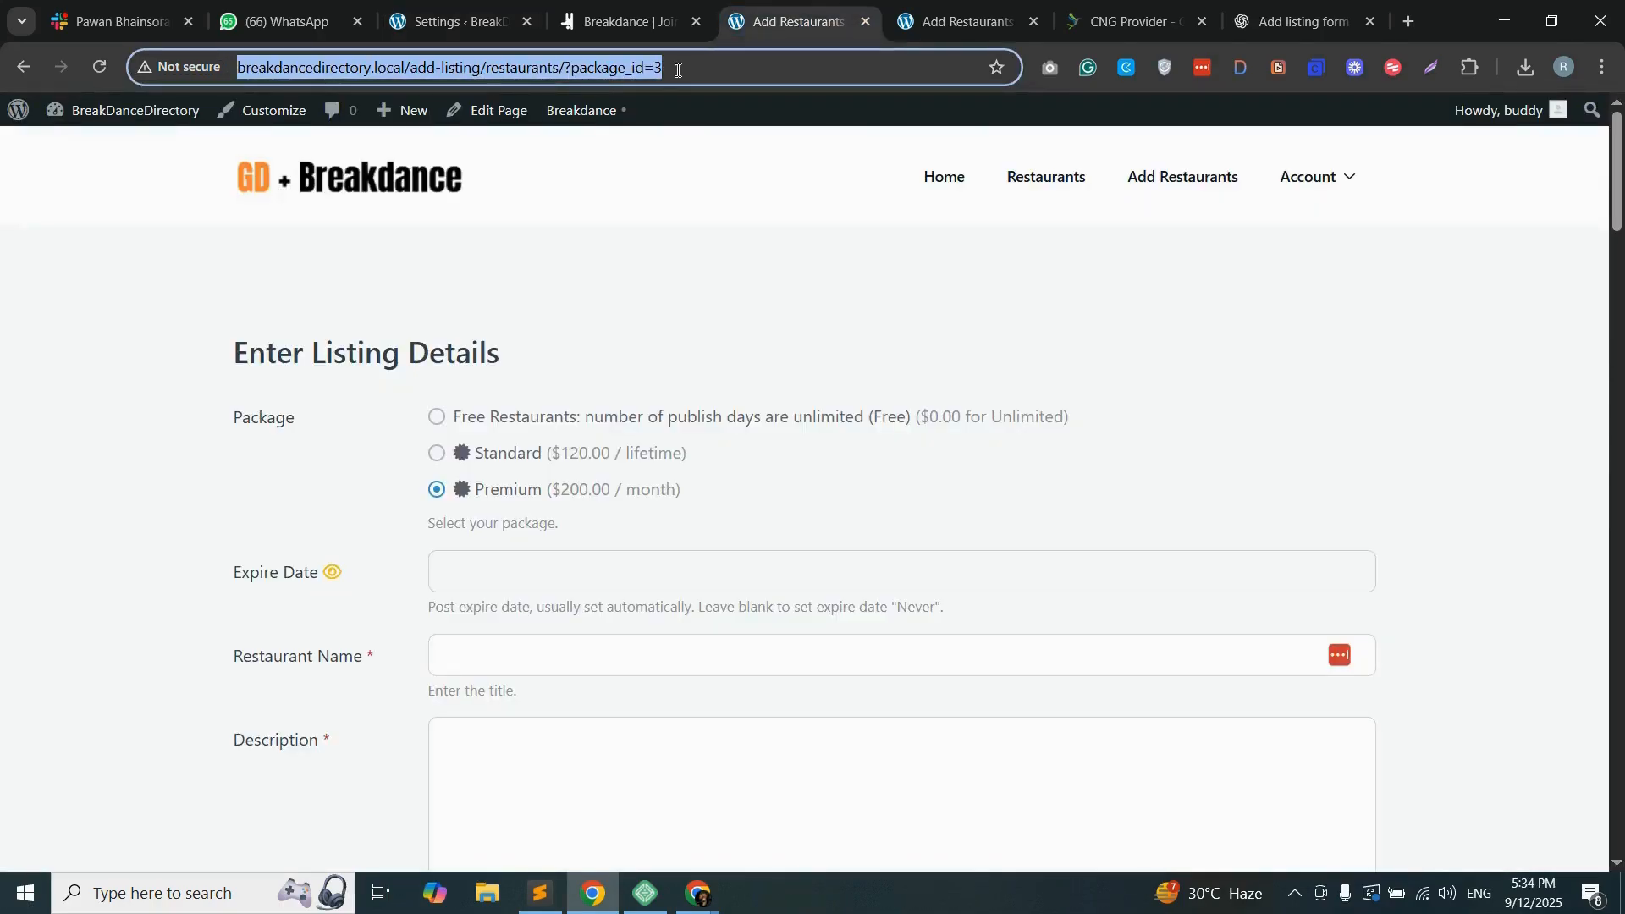
left_click(679, 70)
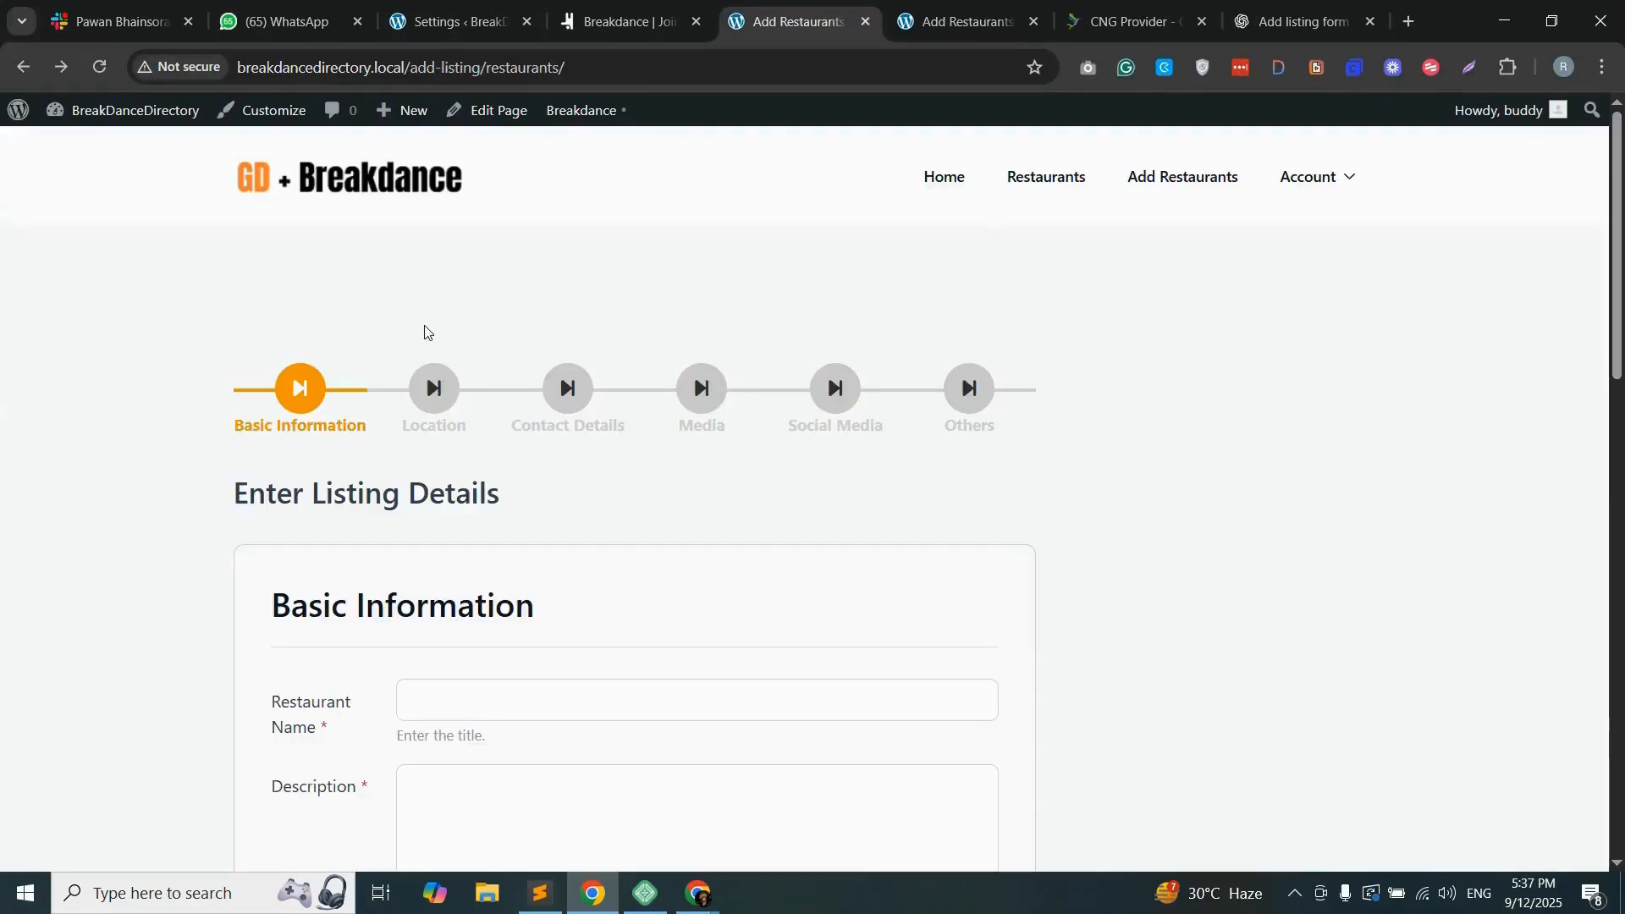
scroll(425, 331, "down", 3)
scroll(432, 328, "up", 3)
scroll(906, 465, "down", 15)
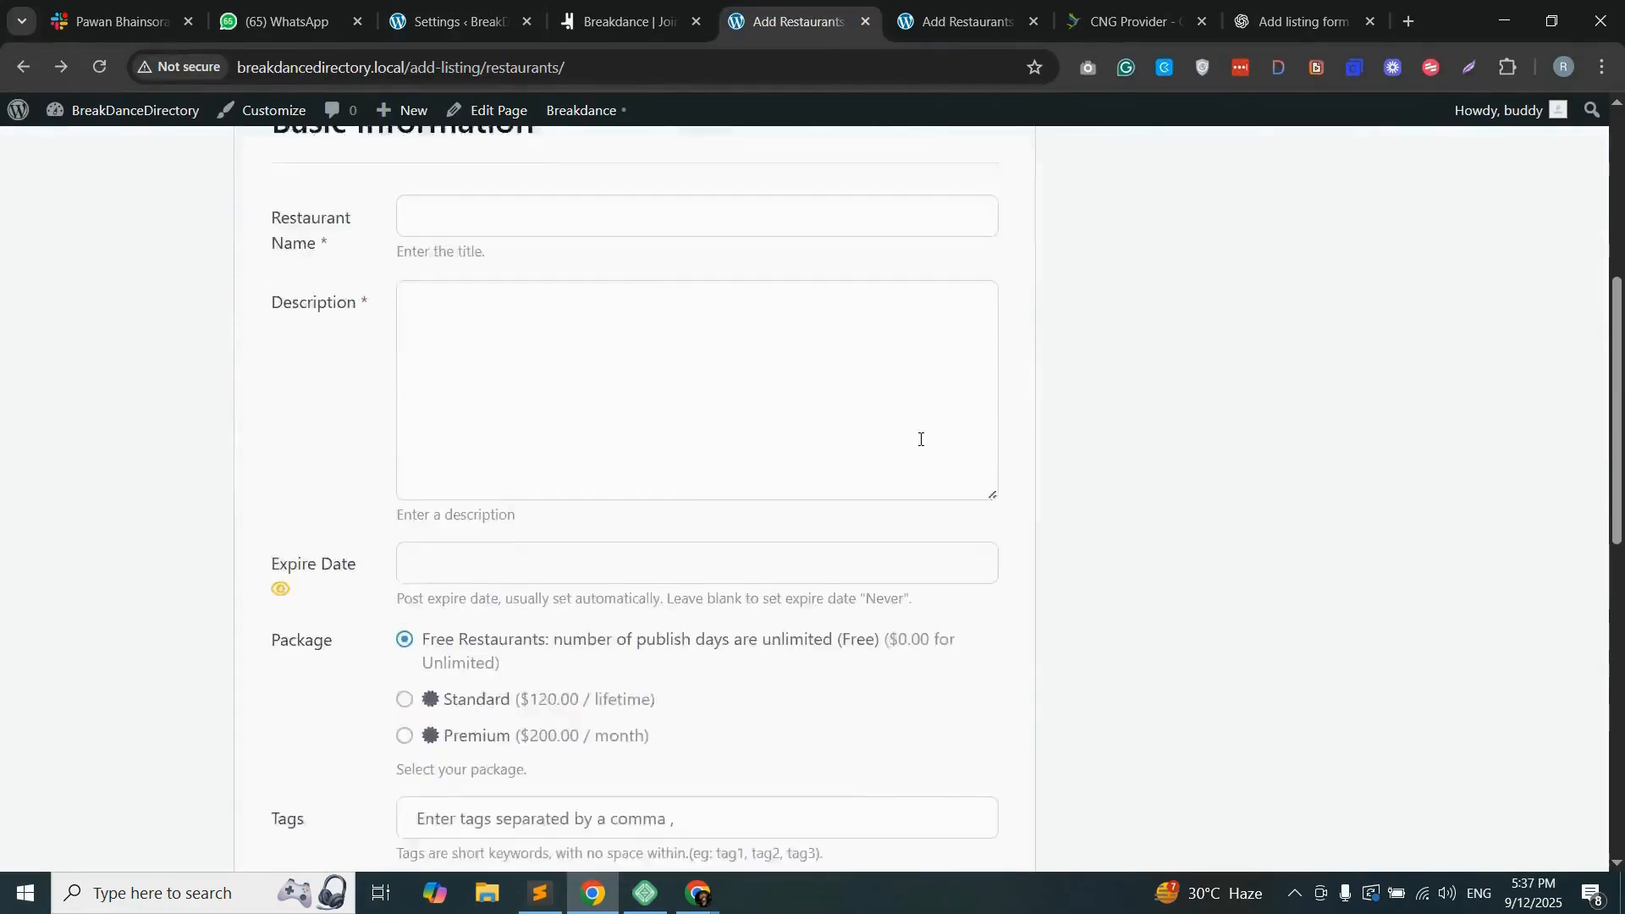
scroll(1105, 491, "up", 15)
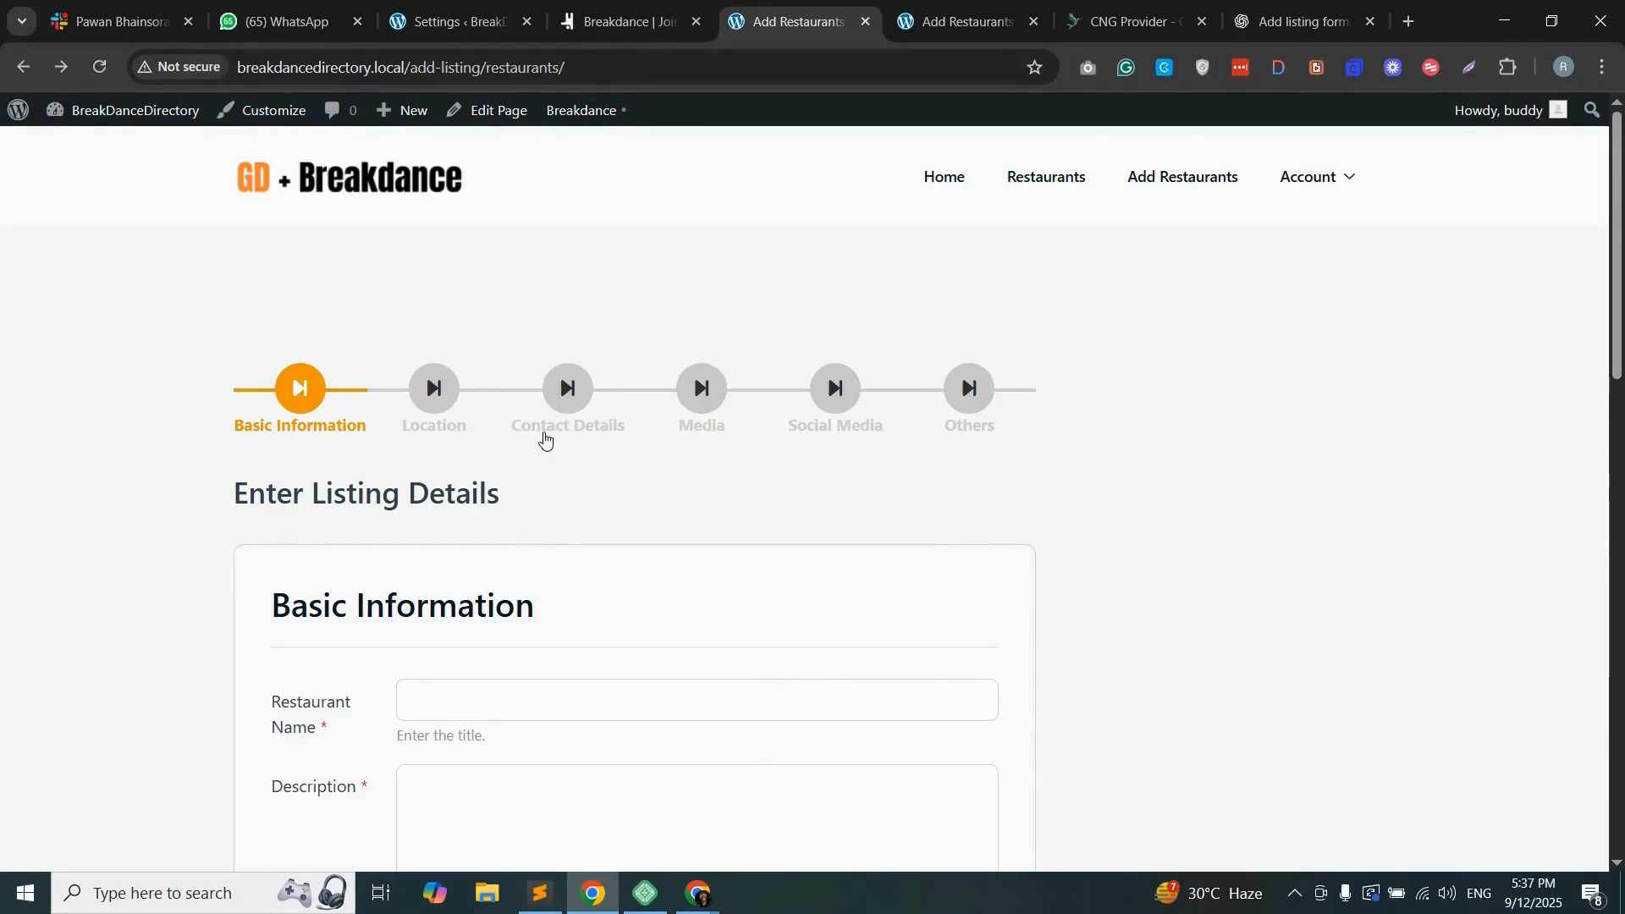
Step: Open the Add Listing page in the Breakdance builder, leaving the unsaved listing form
mouse_move(584, 118)
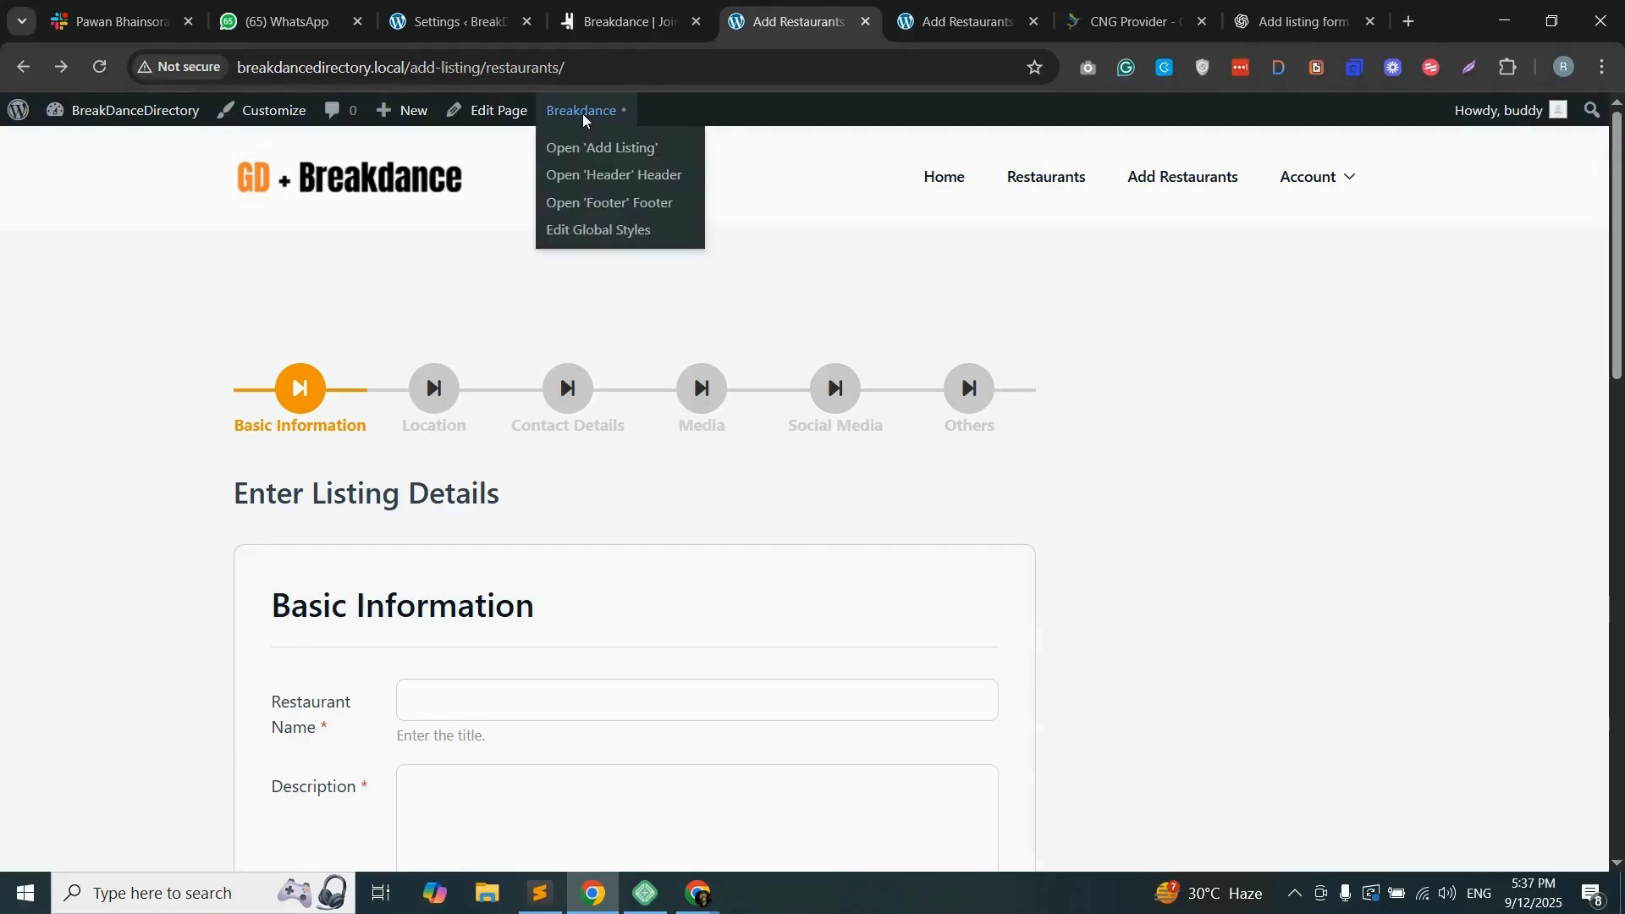
left_click(597, 149)
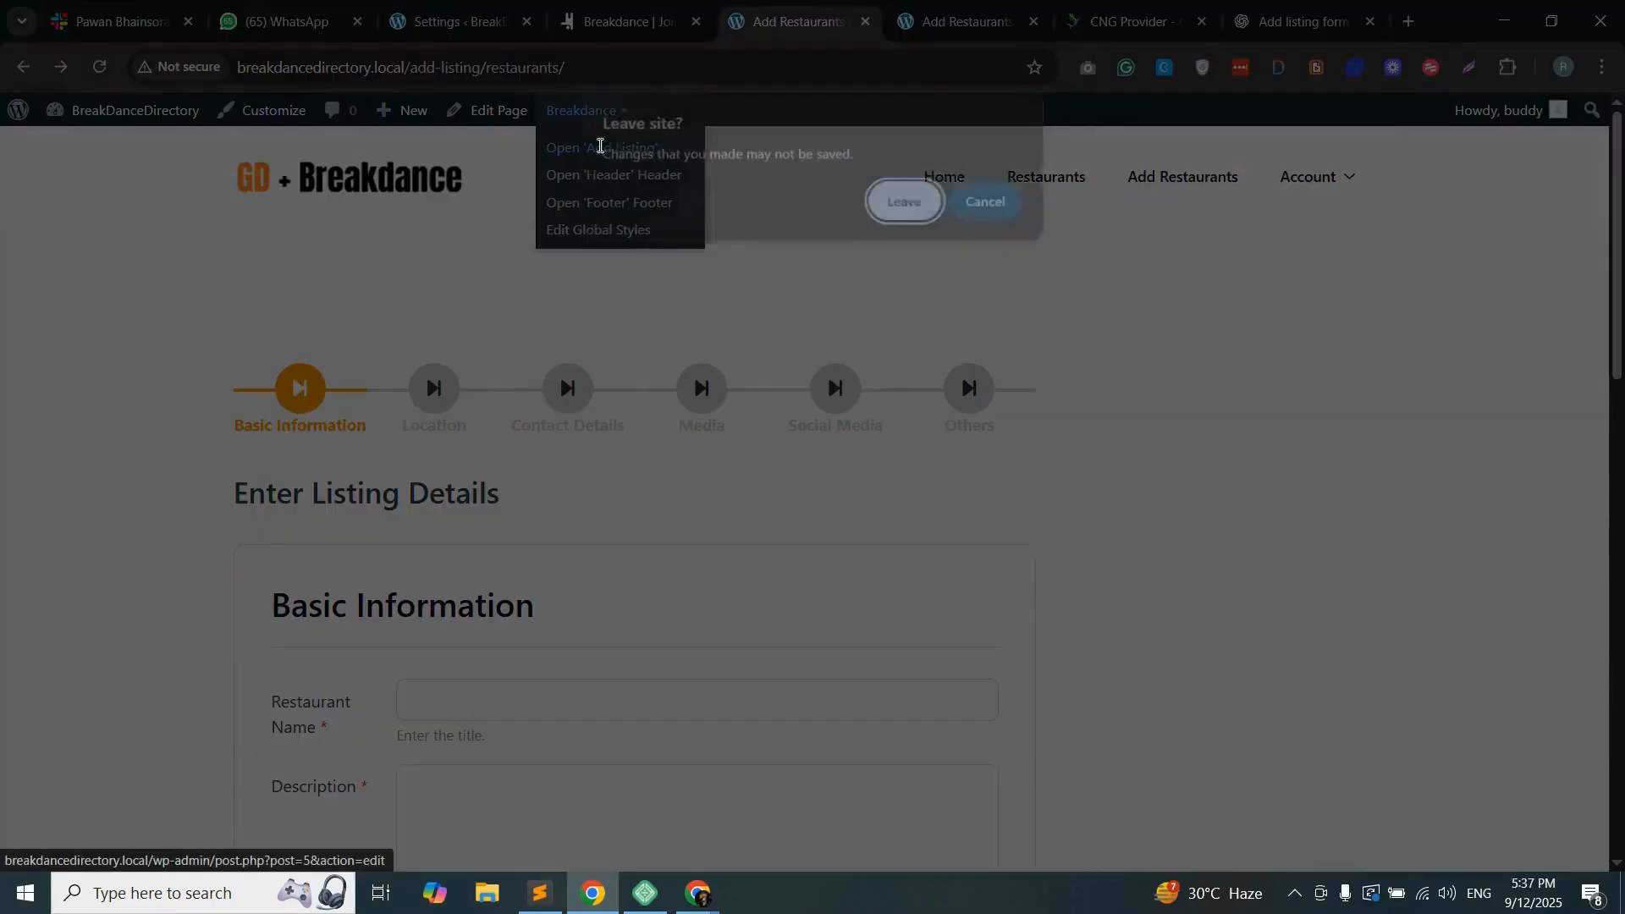
left_click(925, 205)
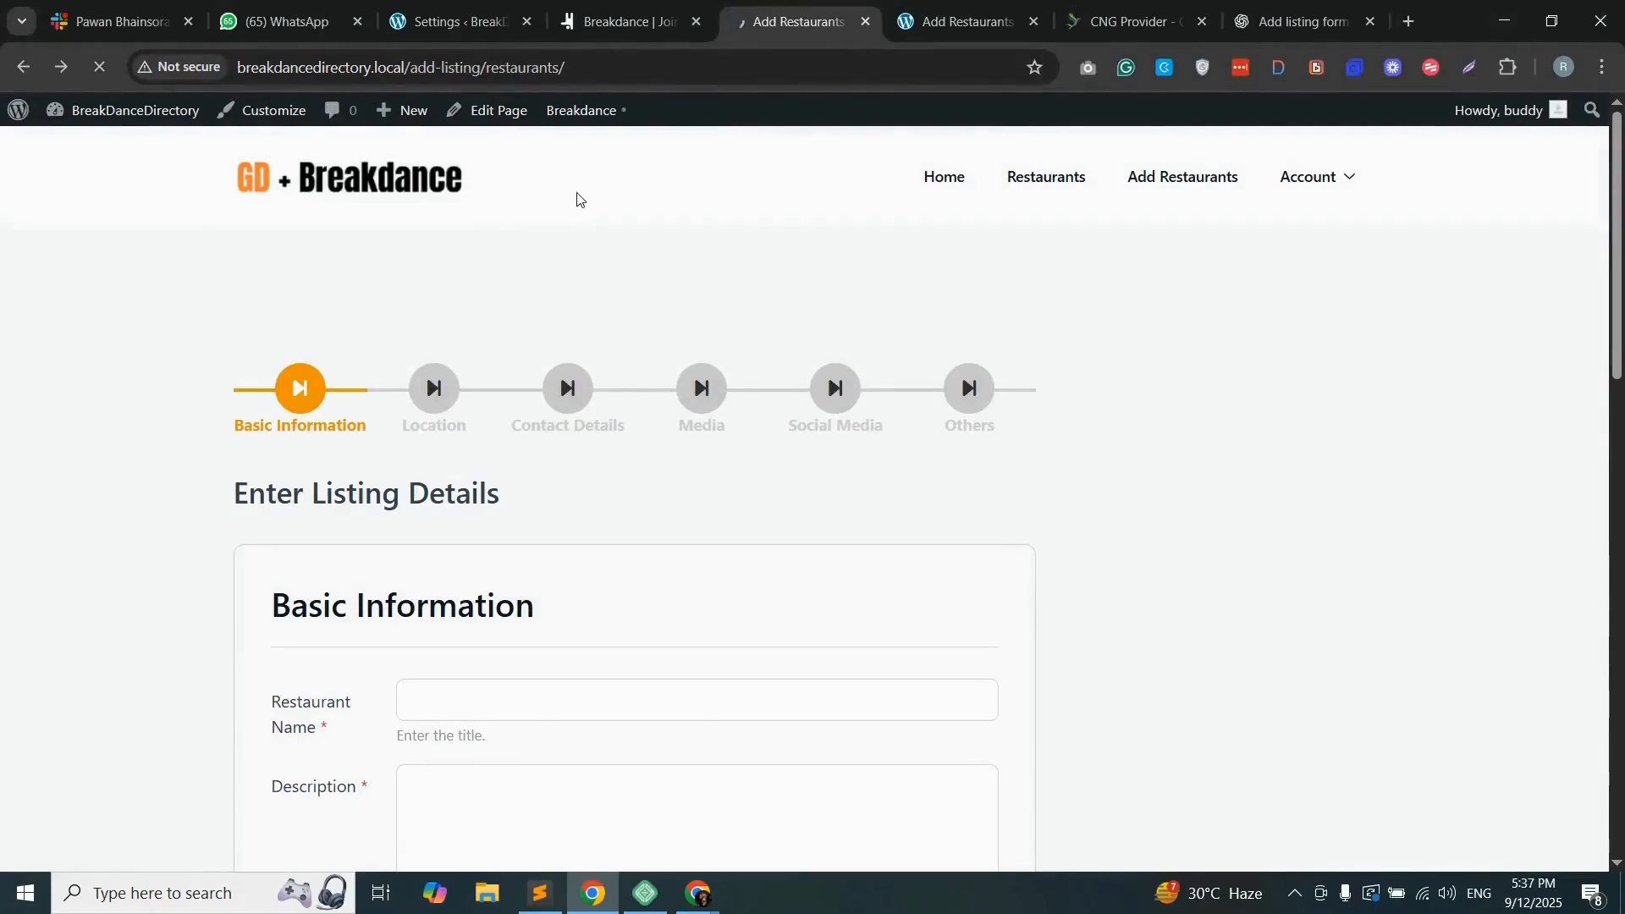
Step: Add a Section to the empty content area of the Add Listing page and reopen the element list
left_click(338, 124)
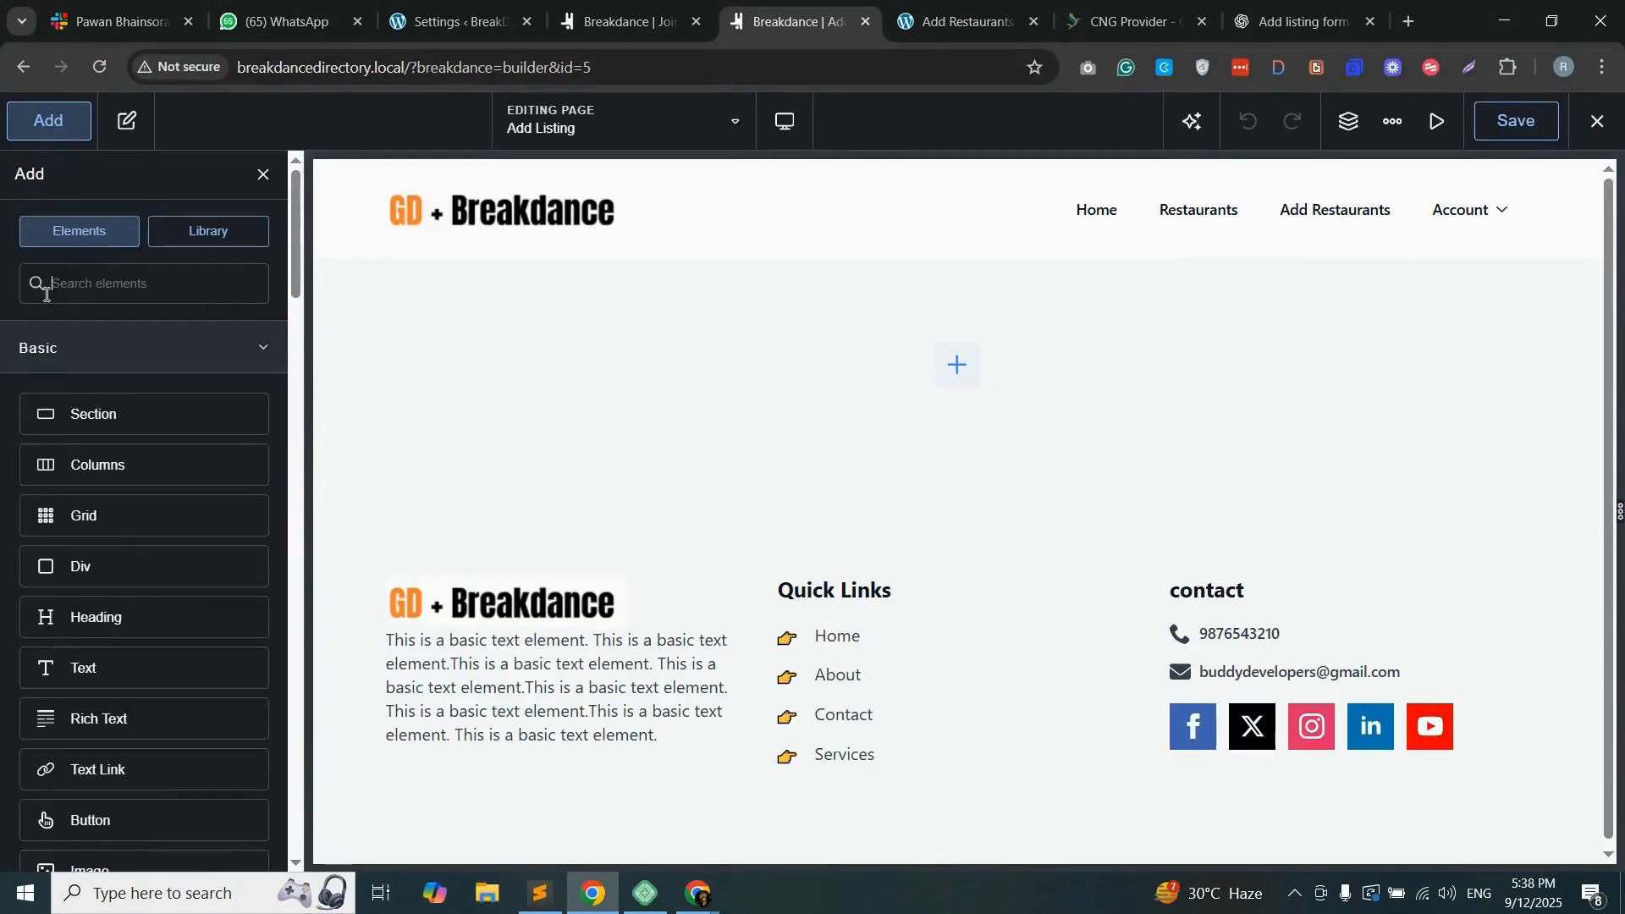
left_click_drag(108, 421, 958, 362)
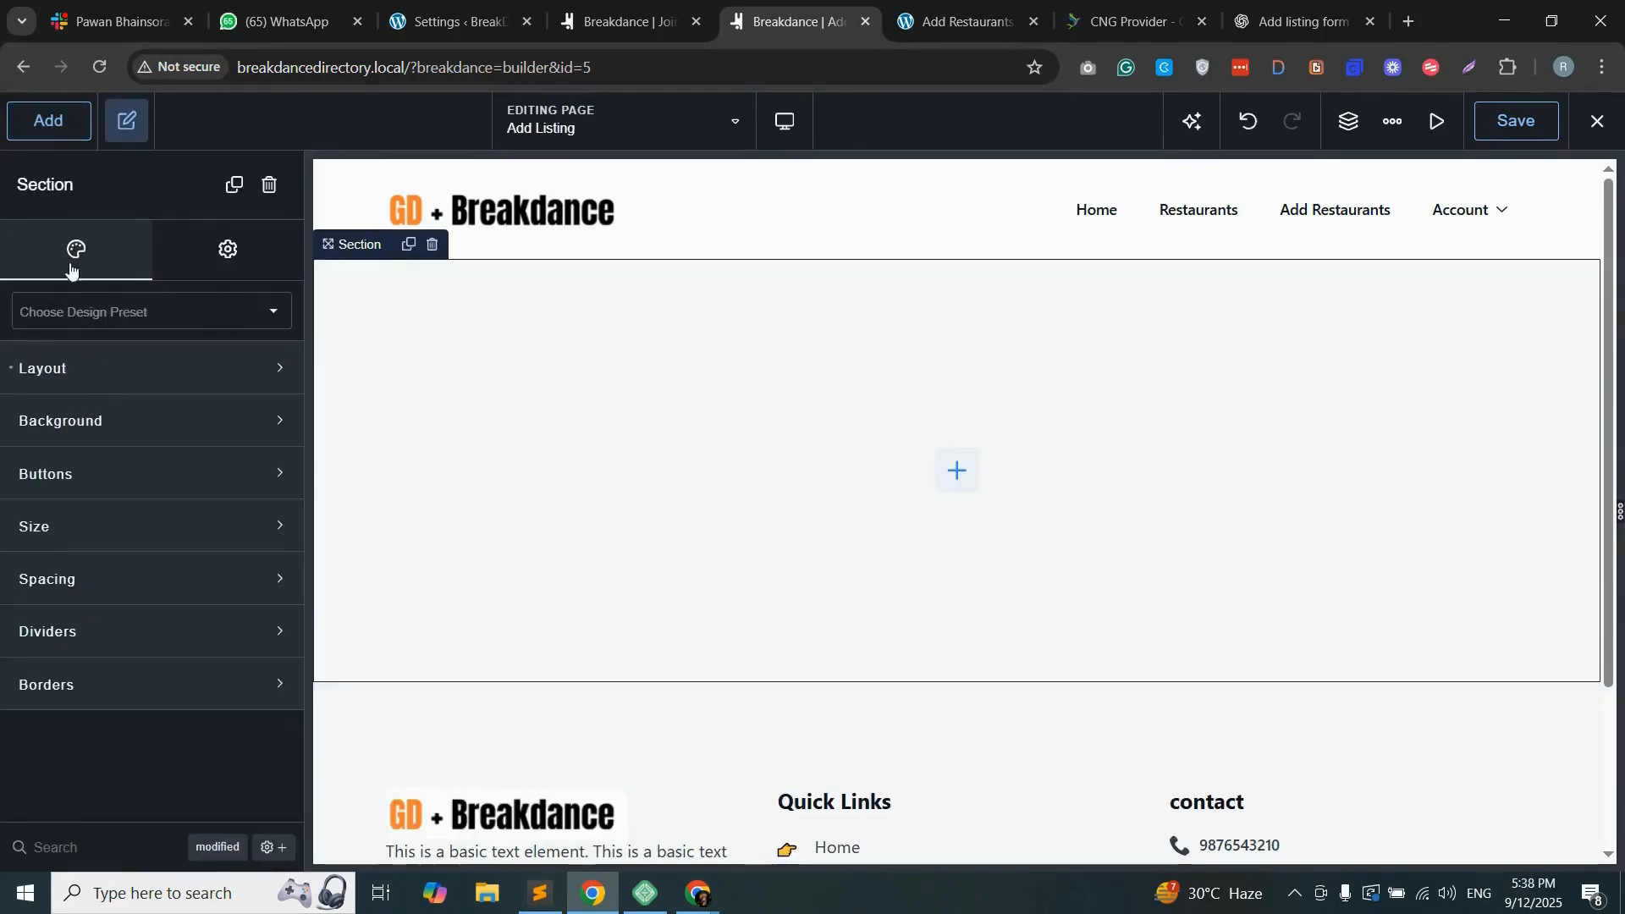
left_click(46, 120)
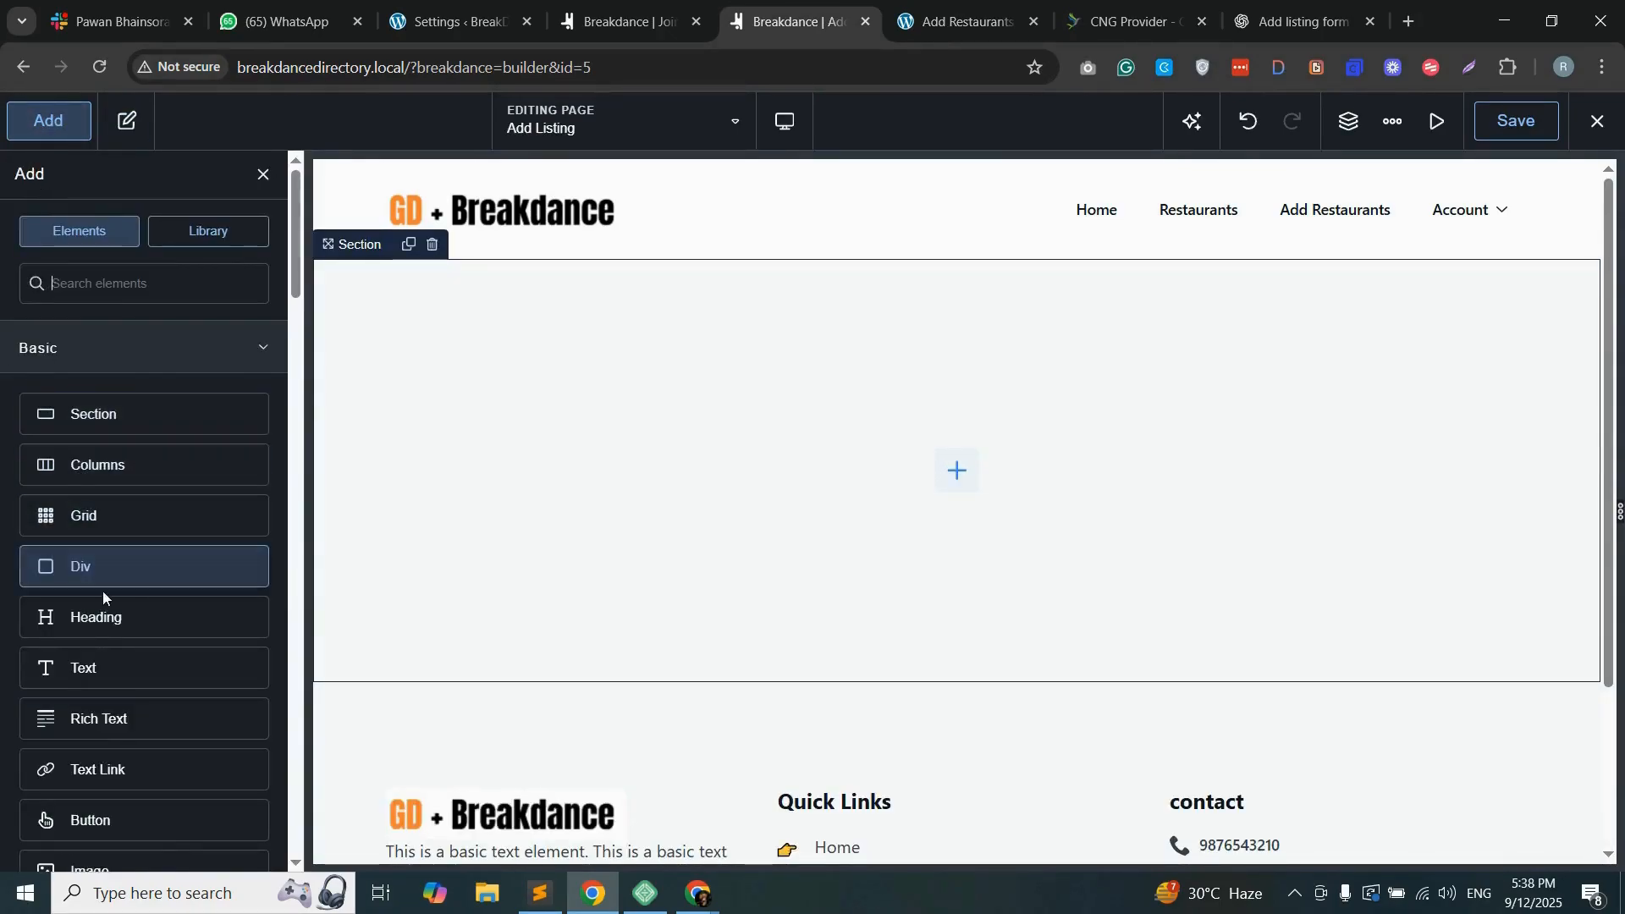
Step: Add an "Add Listing" heading to the empty section and centre the section's contents horizontally and vertically
left_click(101, 617)
type("Add Listing")
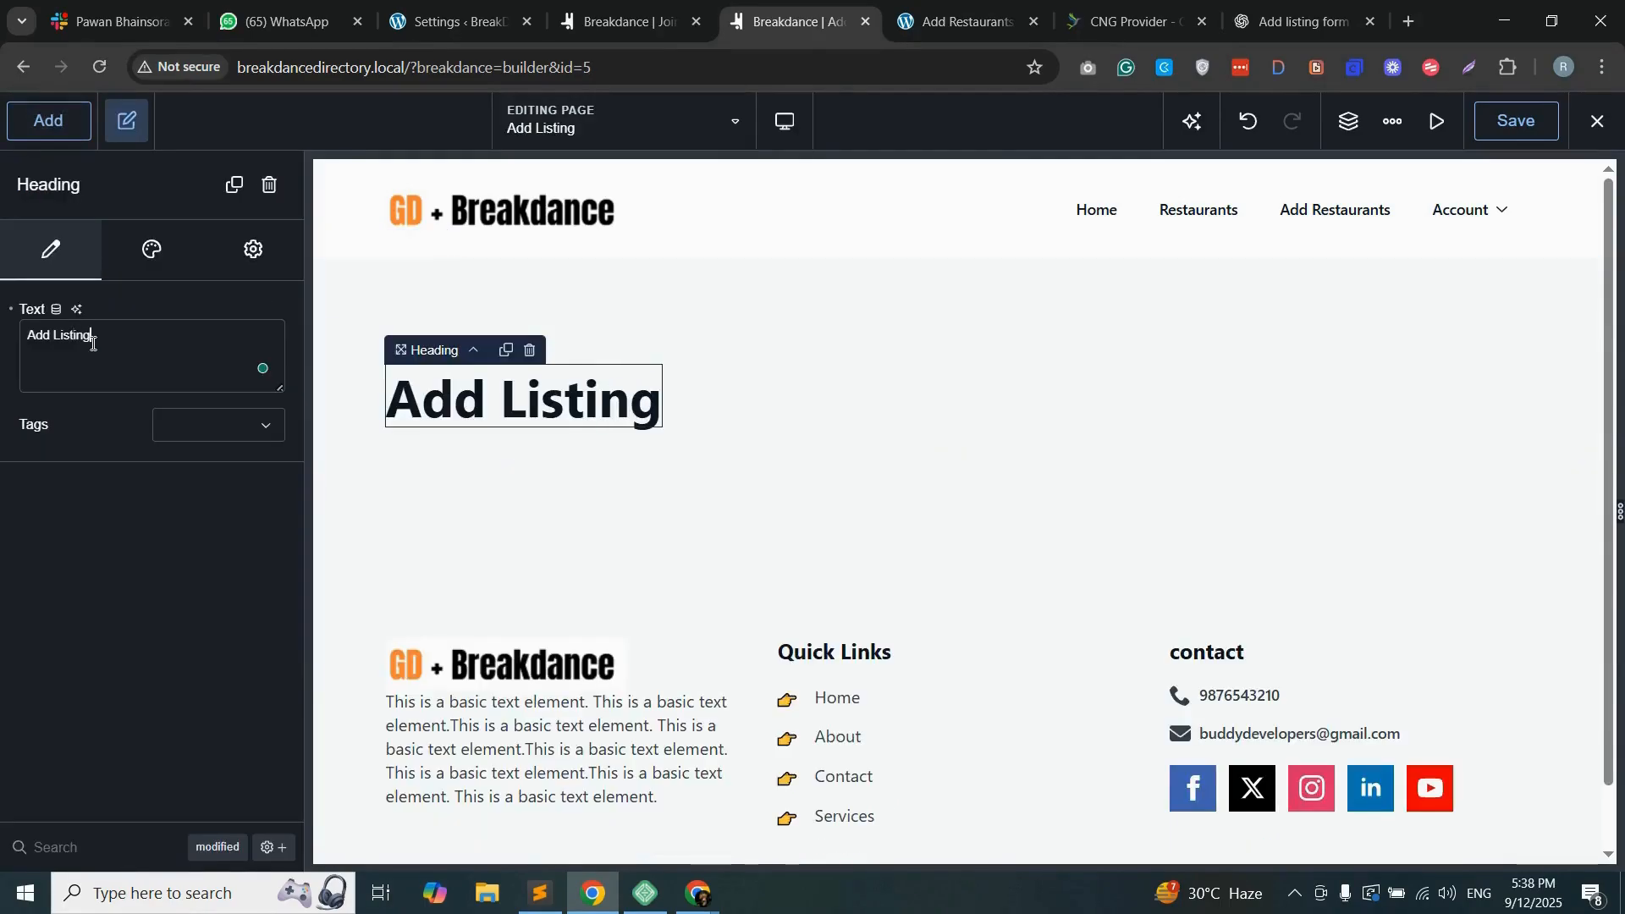
left_click(766, 305)
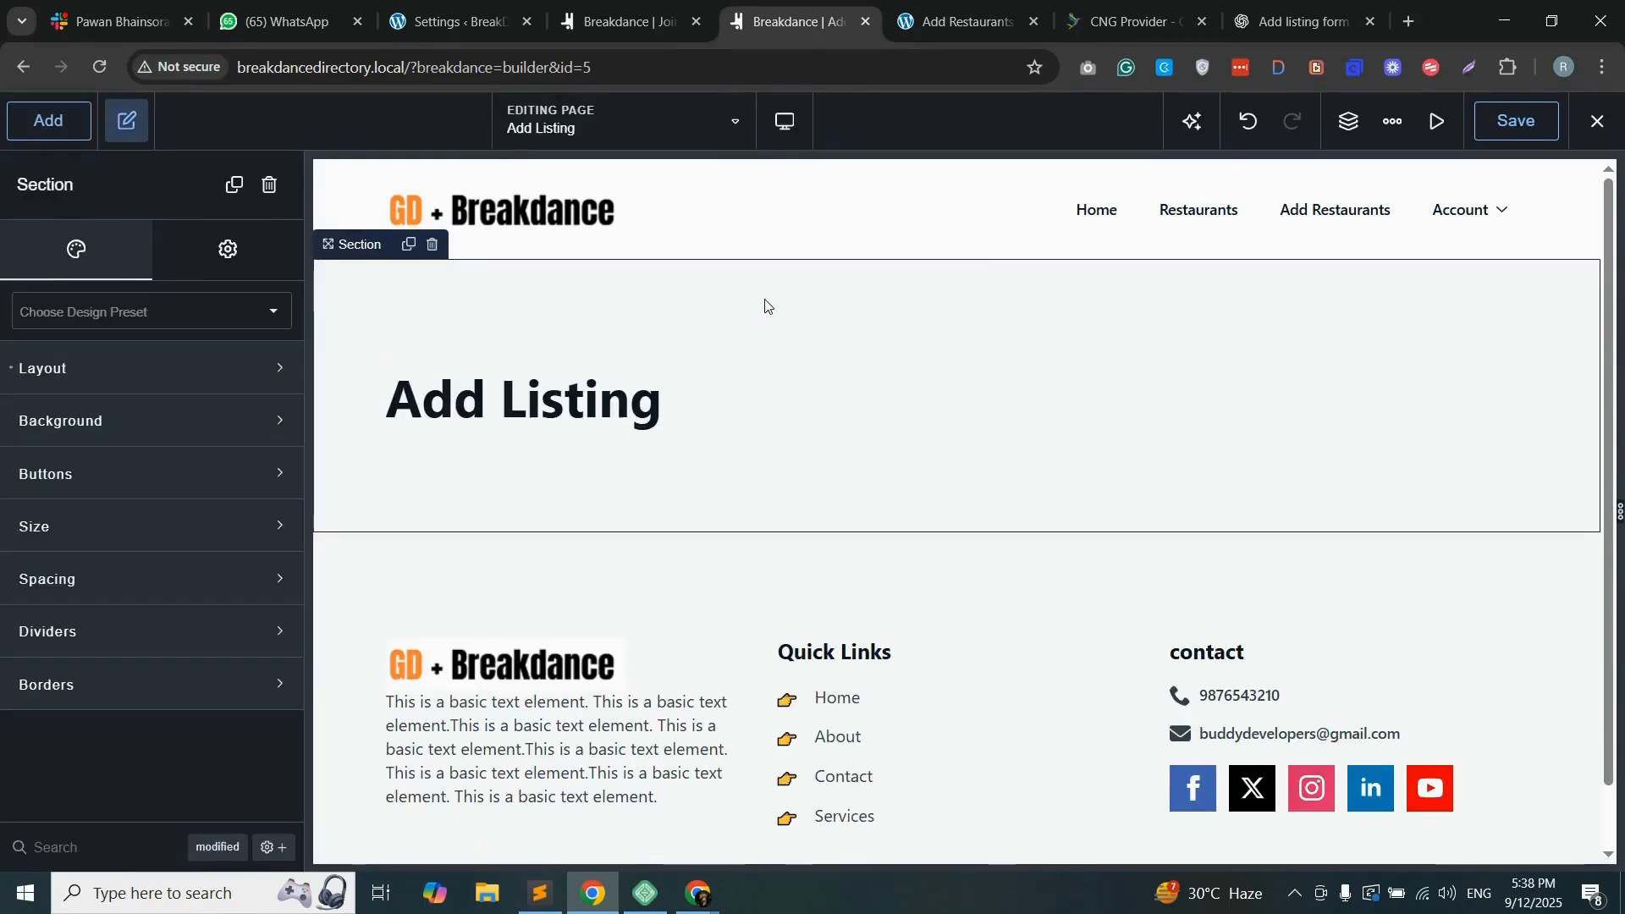
left_click(147, 372)
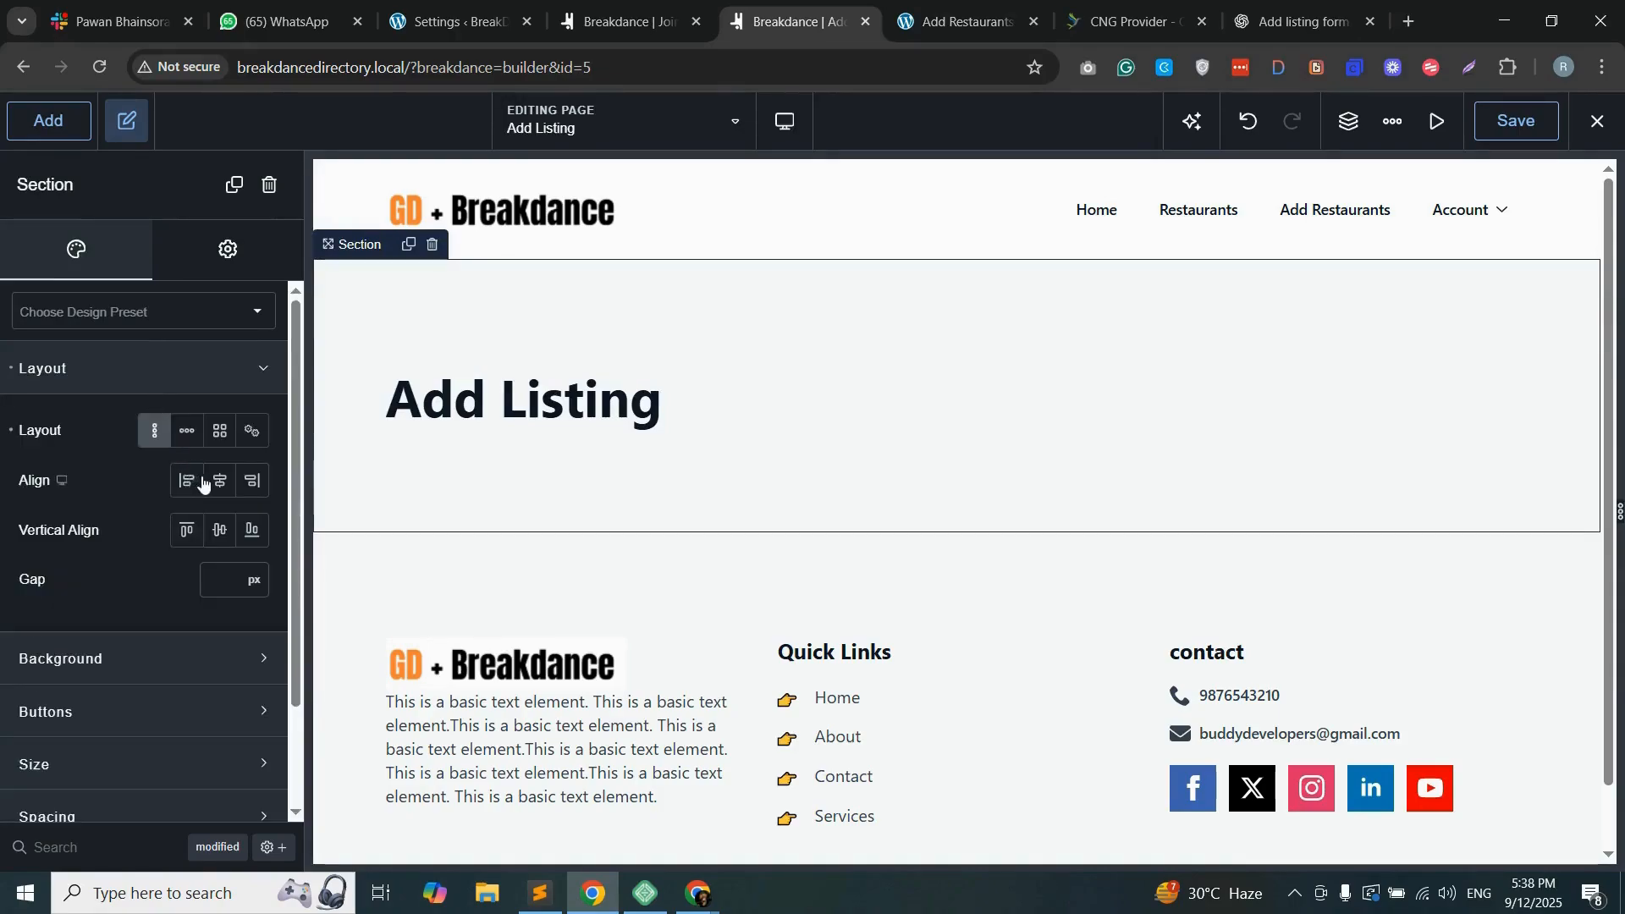
left_click(217, 484)
left_click(220, 531)
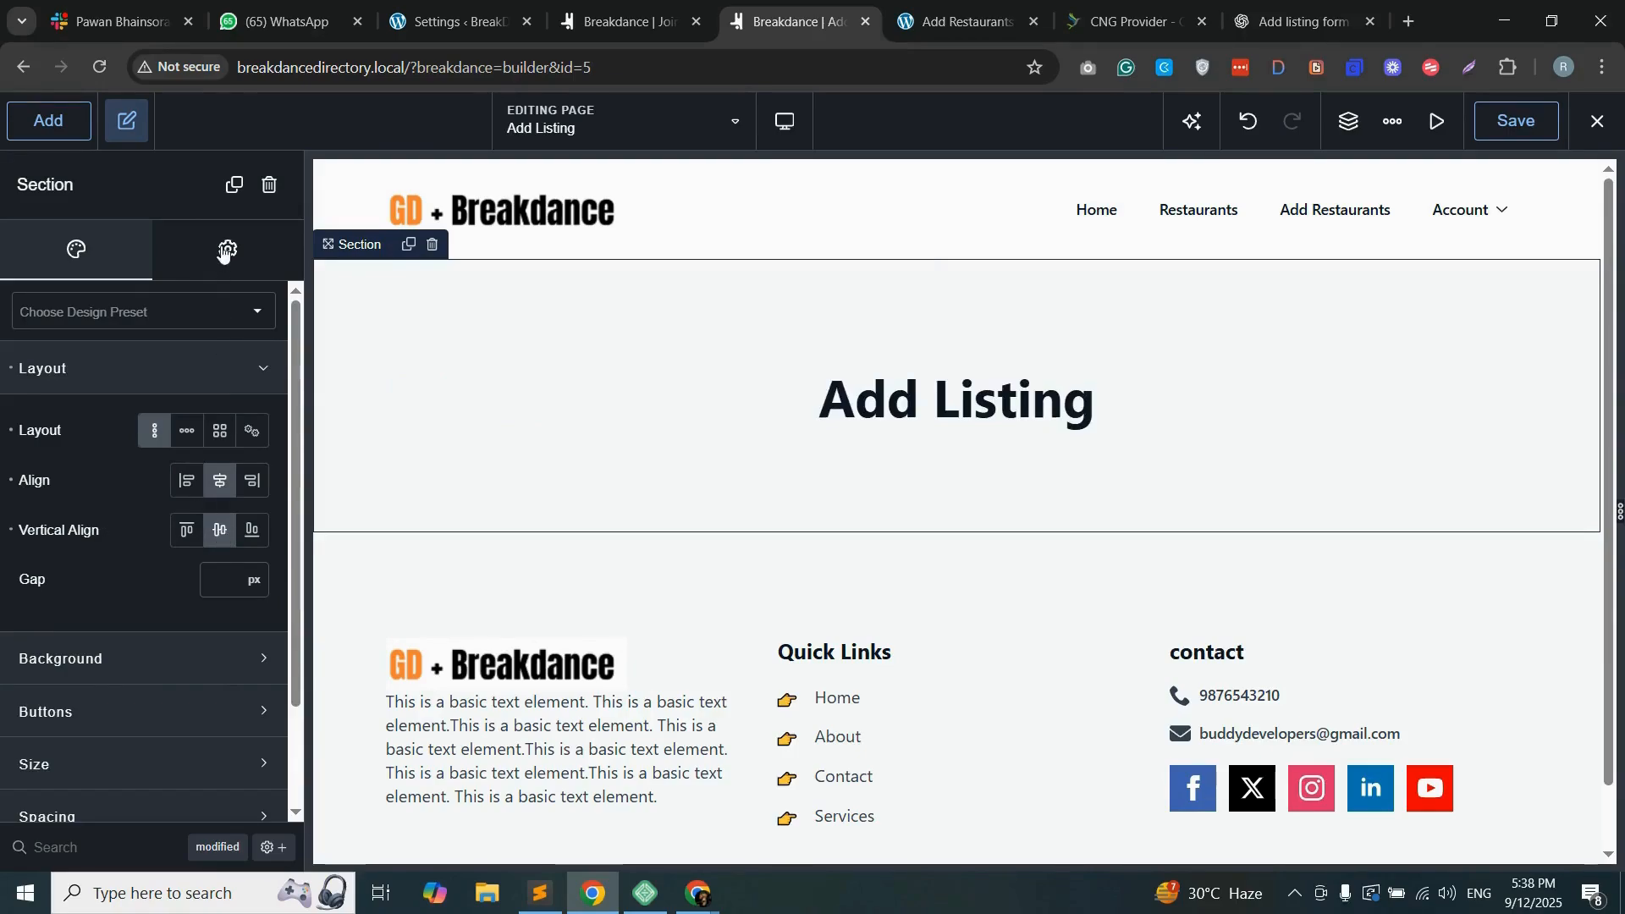
Step: Give the heading section an orange background colour, #D6902C
scroll(111, 758, "down", 2)
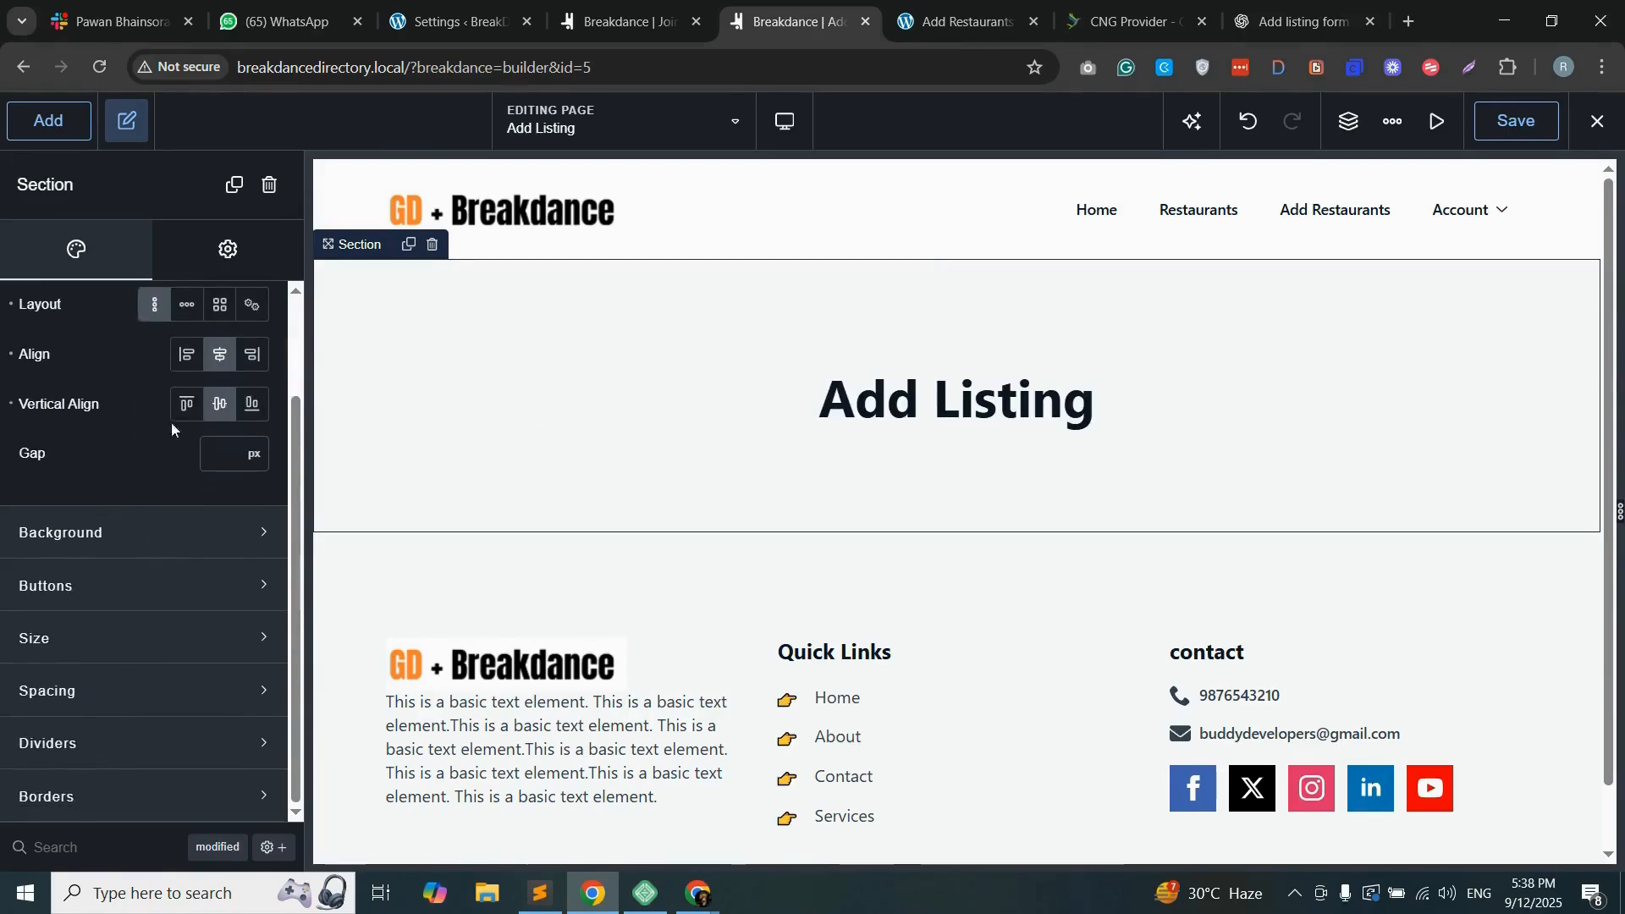
left_click(142, 533)
left_click(243, 602)
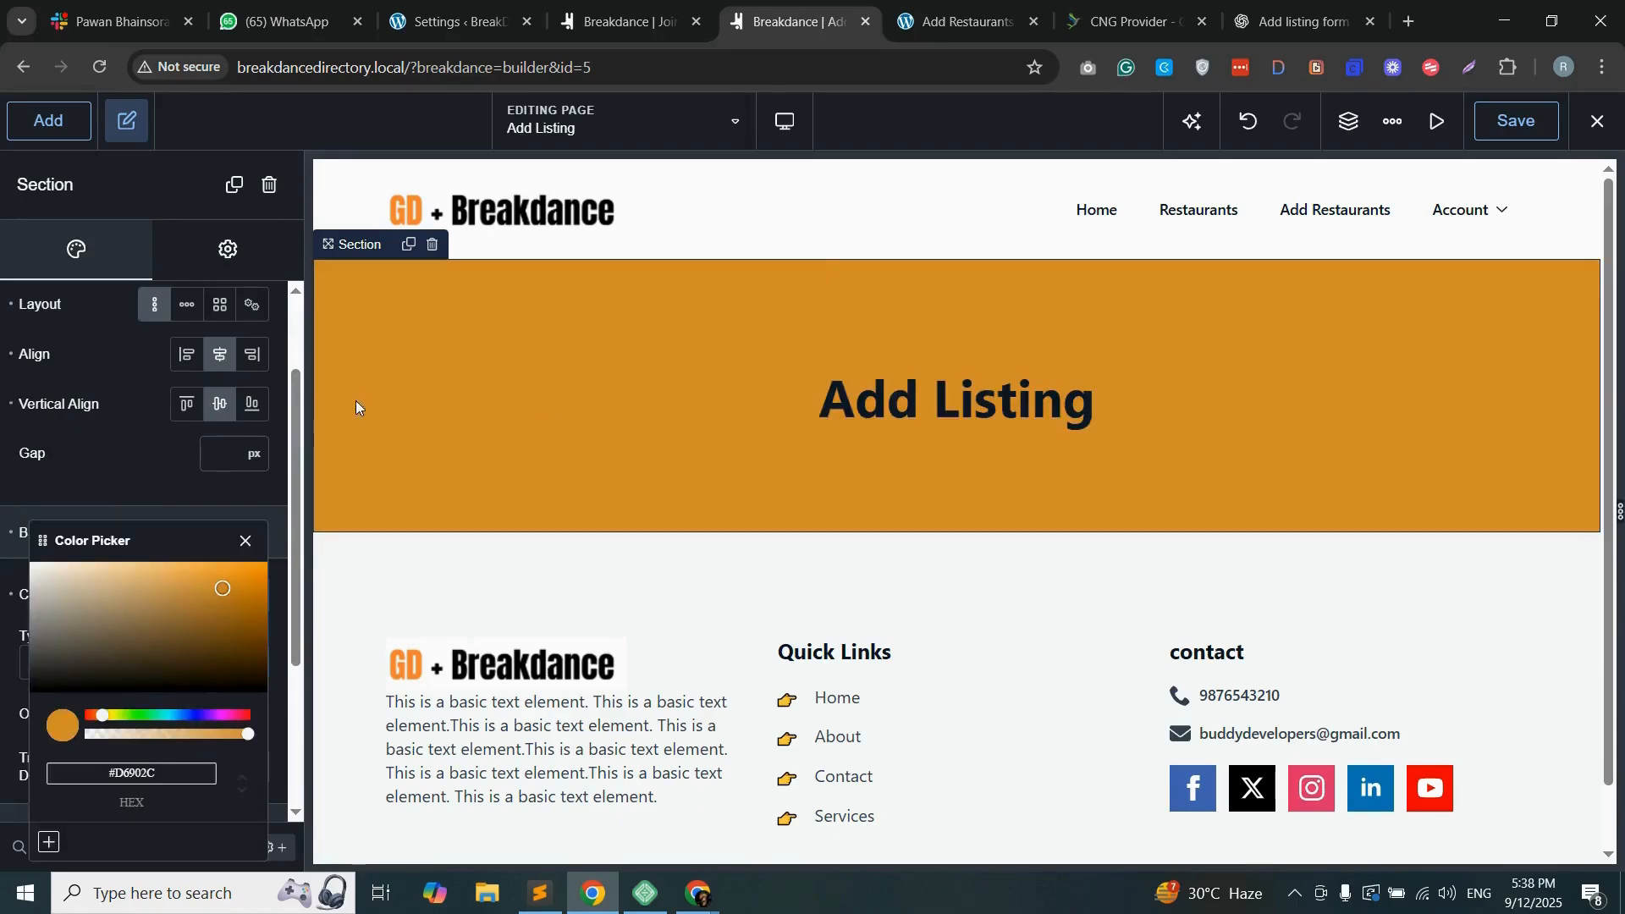
Step: Set the "Add Listing" heading's text colour to white, #FFFFFF
left_click(969, 394)
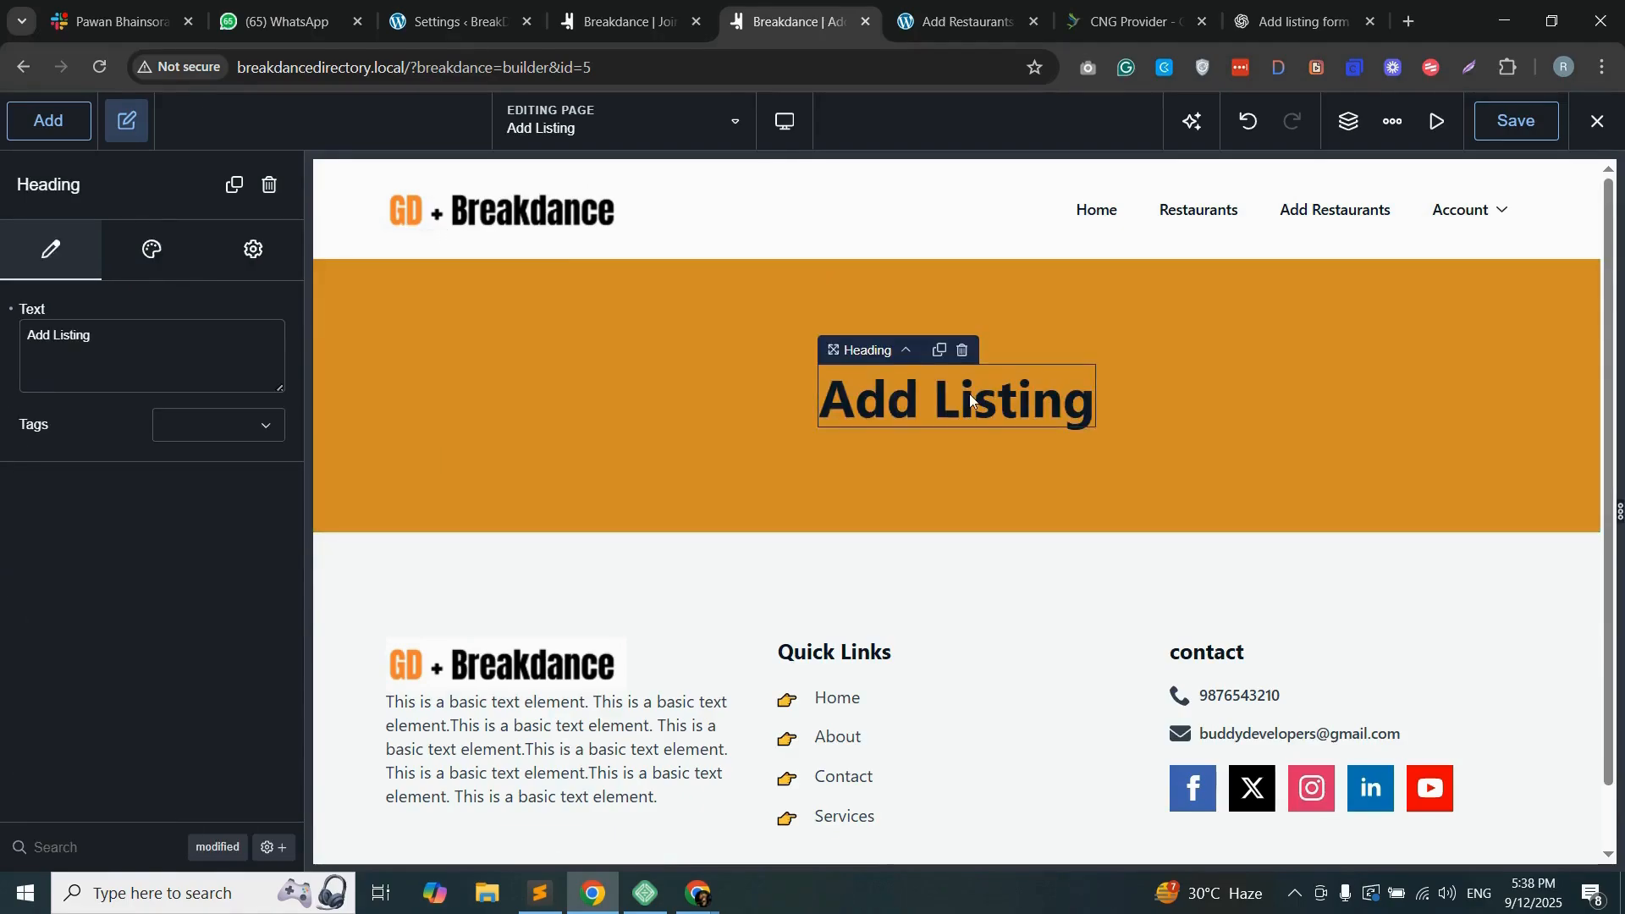
left_click(153, 253)
left_click(195, 379)
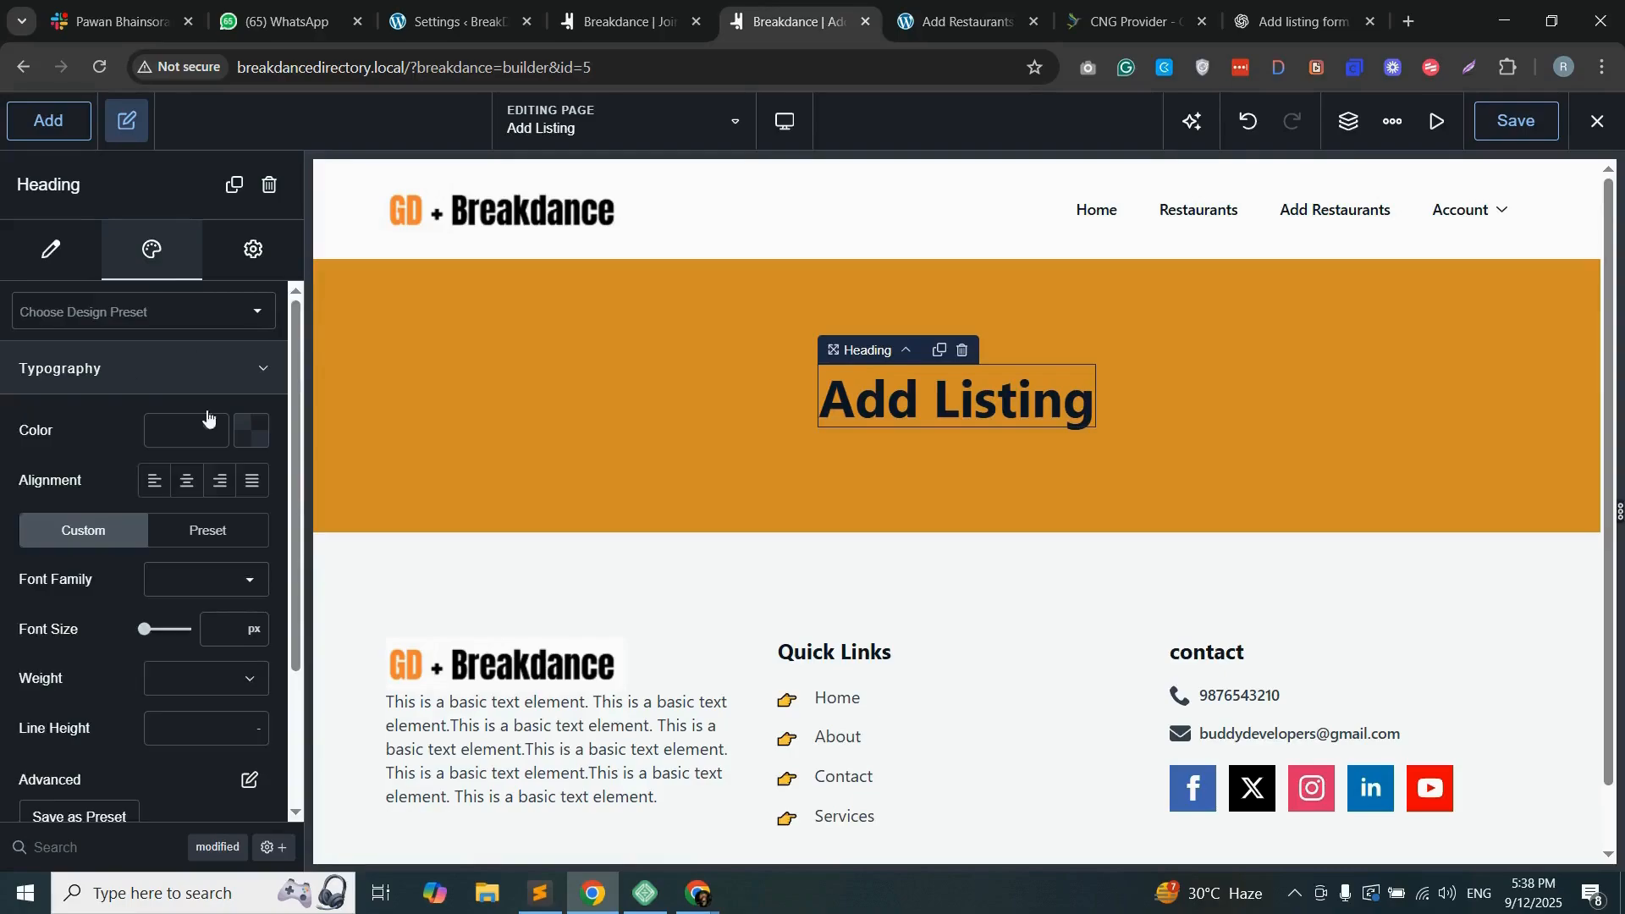
left_click(248, 437)
left_click_drag(104, 531, 20, 490)
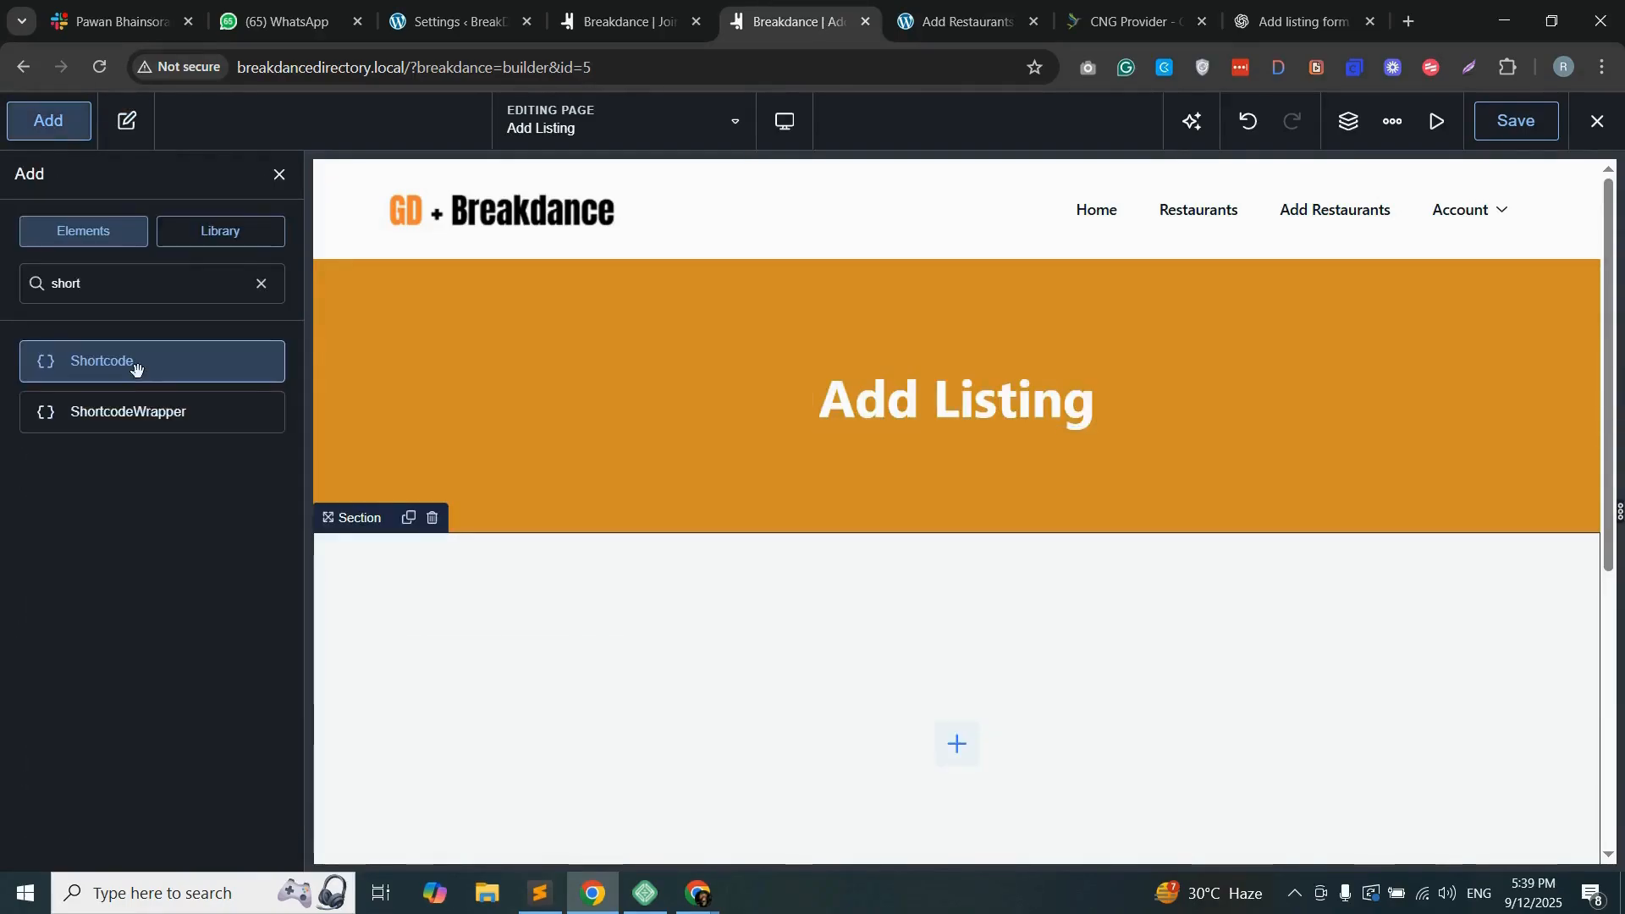
Step: Add a new section below the orange banner and place a Shortcode element inside it
left_click_drag(134, 362, 851, 536)
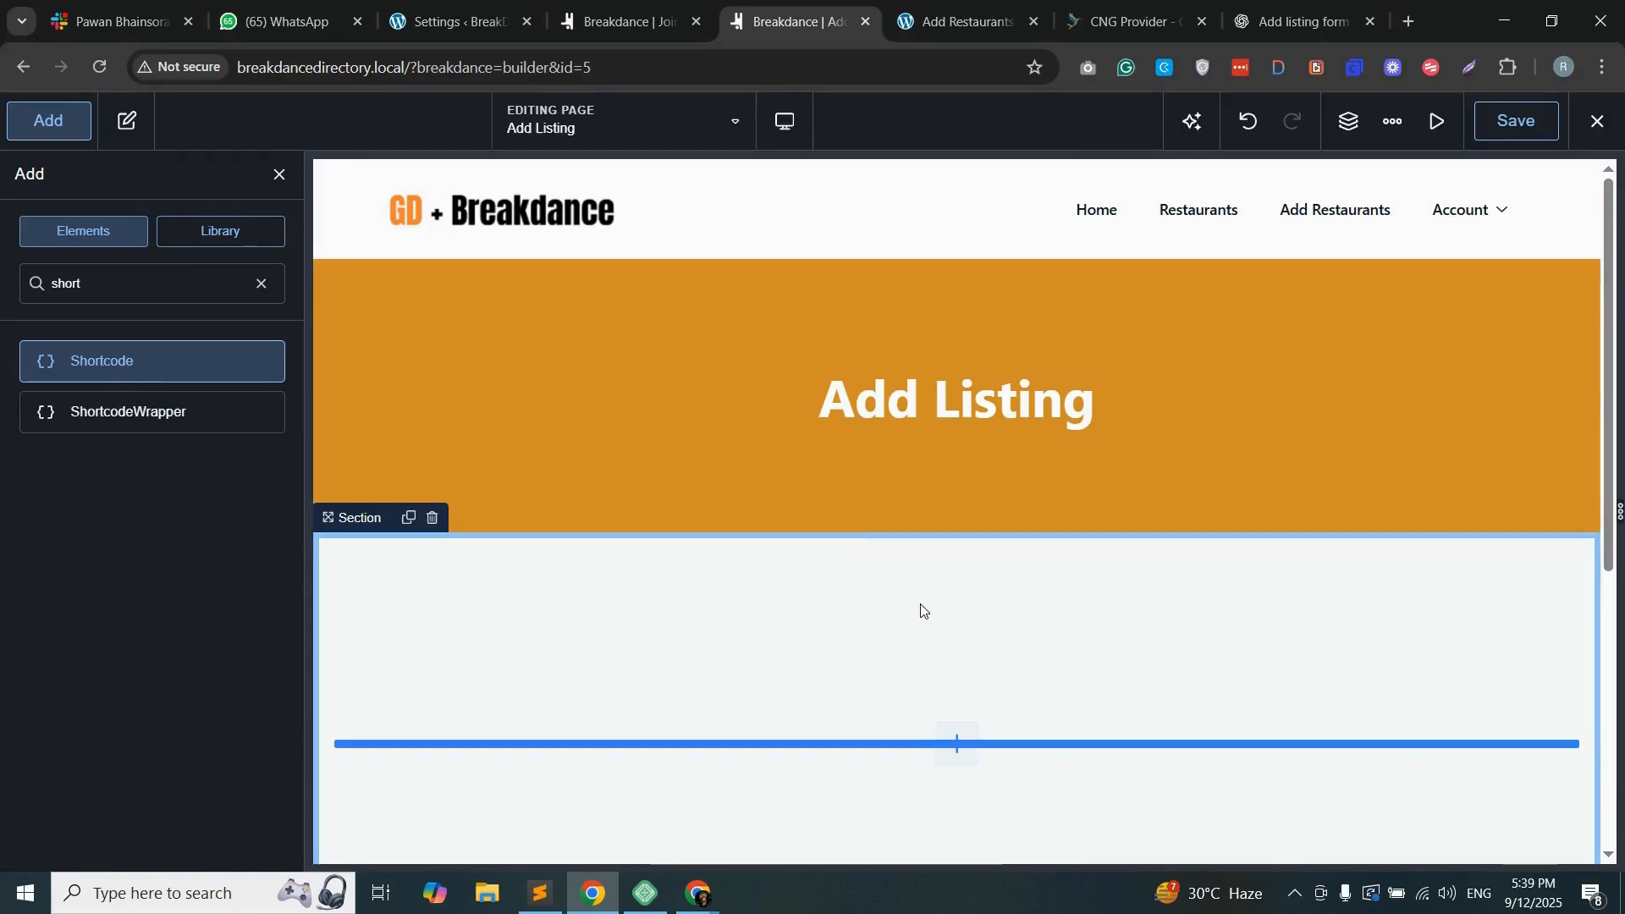
left_click_drag(920, 605, 923, 609)
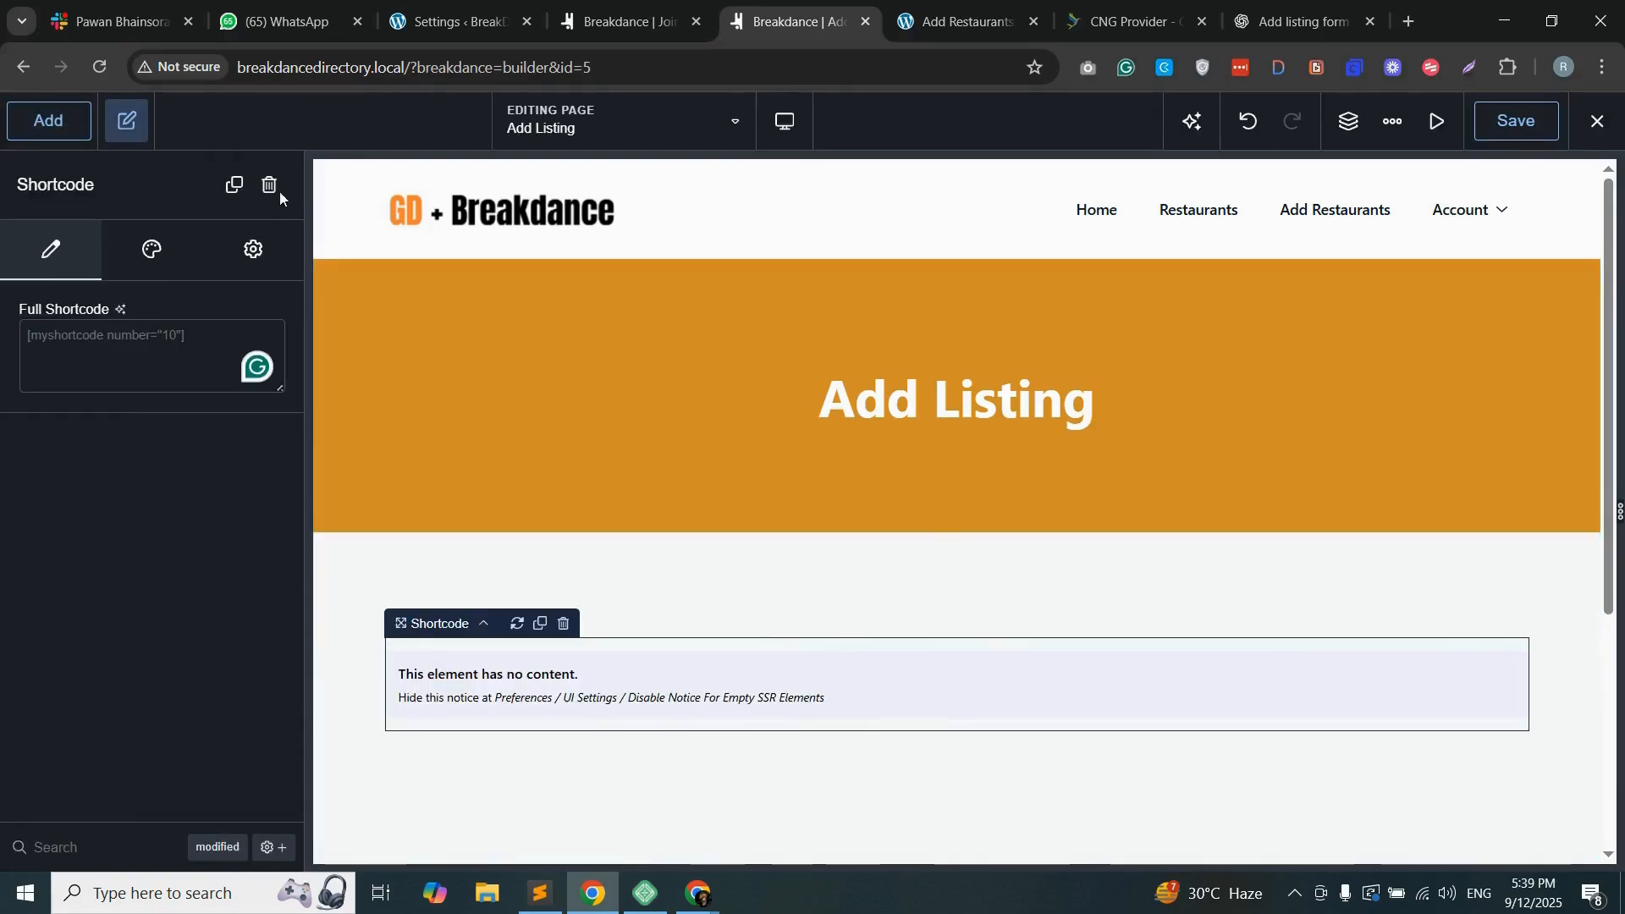
Step: Open Add New Place in the WordPress admin, generate the gd_add_listing shortcode with its default options, and copy it
left_click(448, 22)
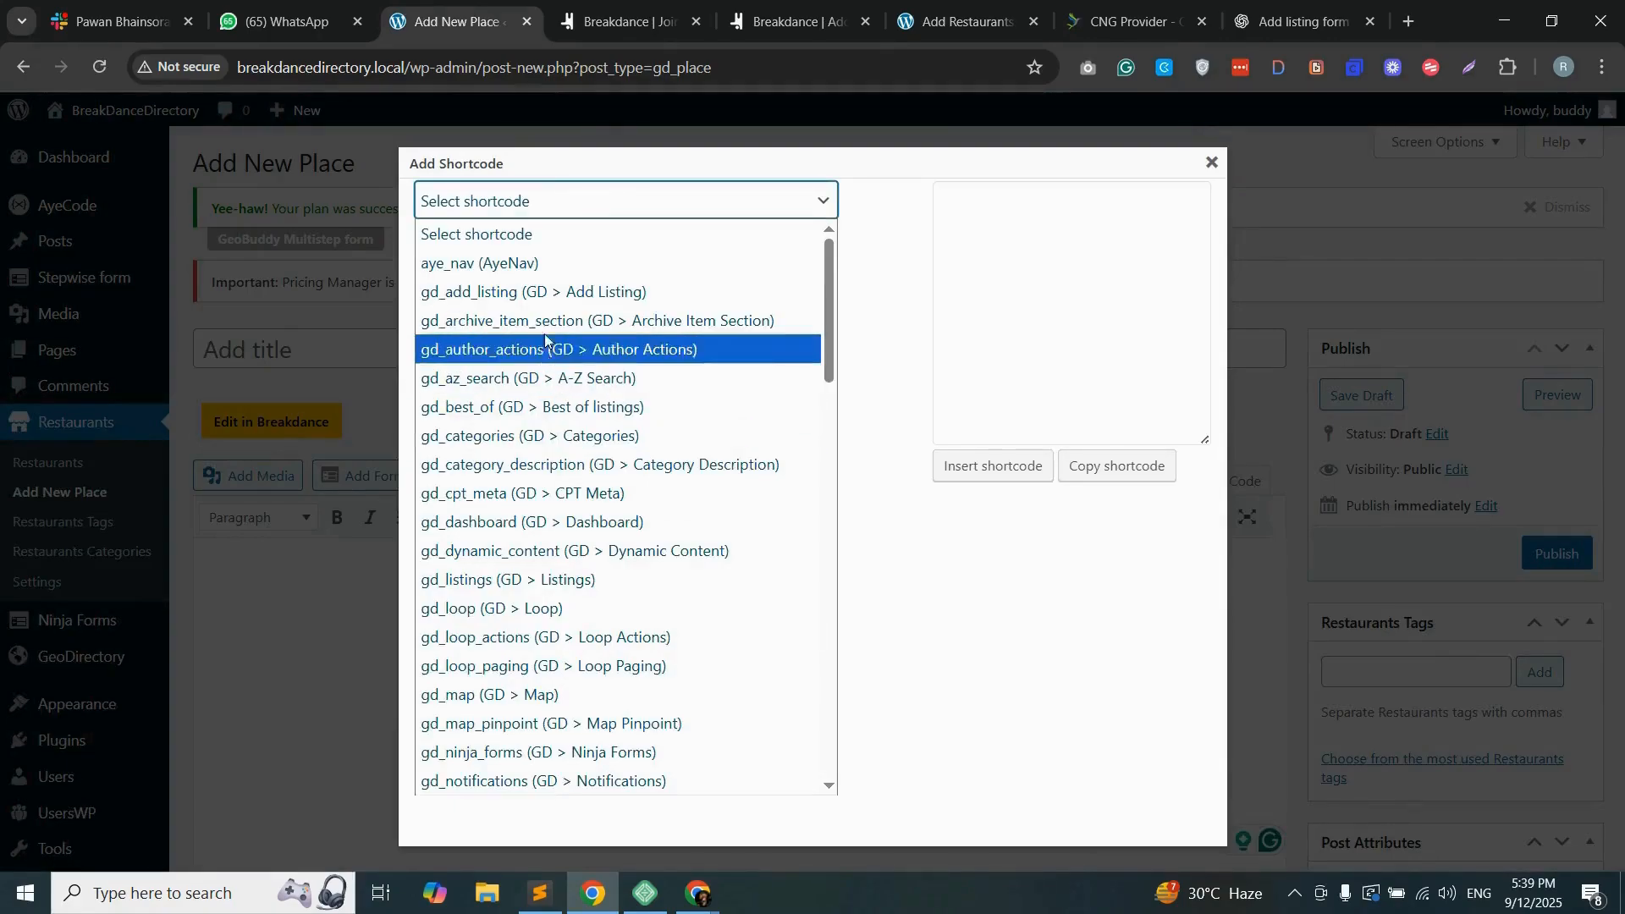
left_click(545, 292)
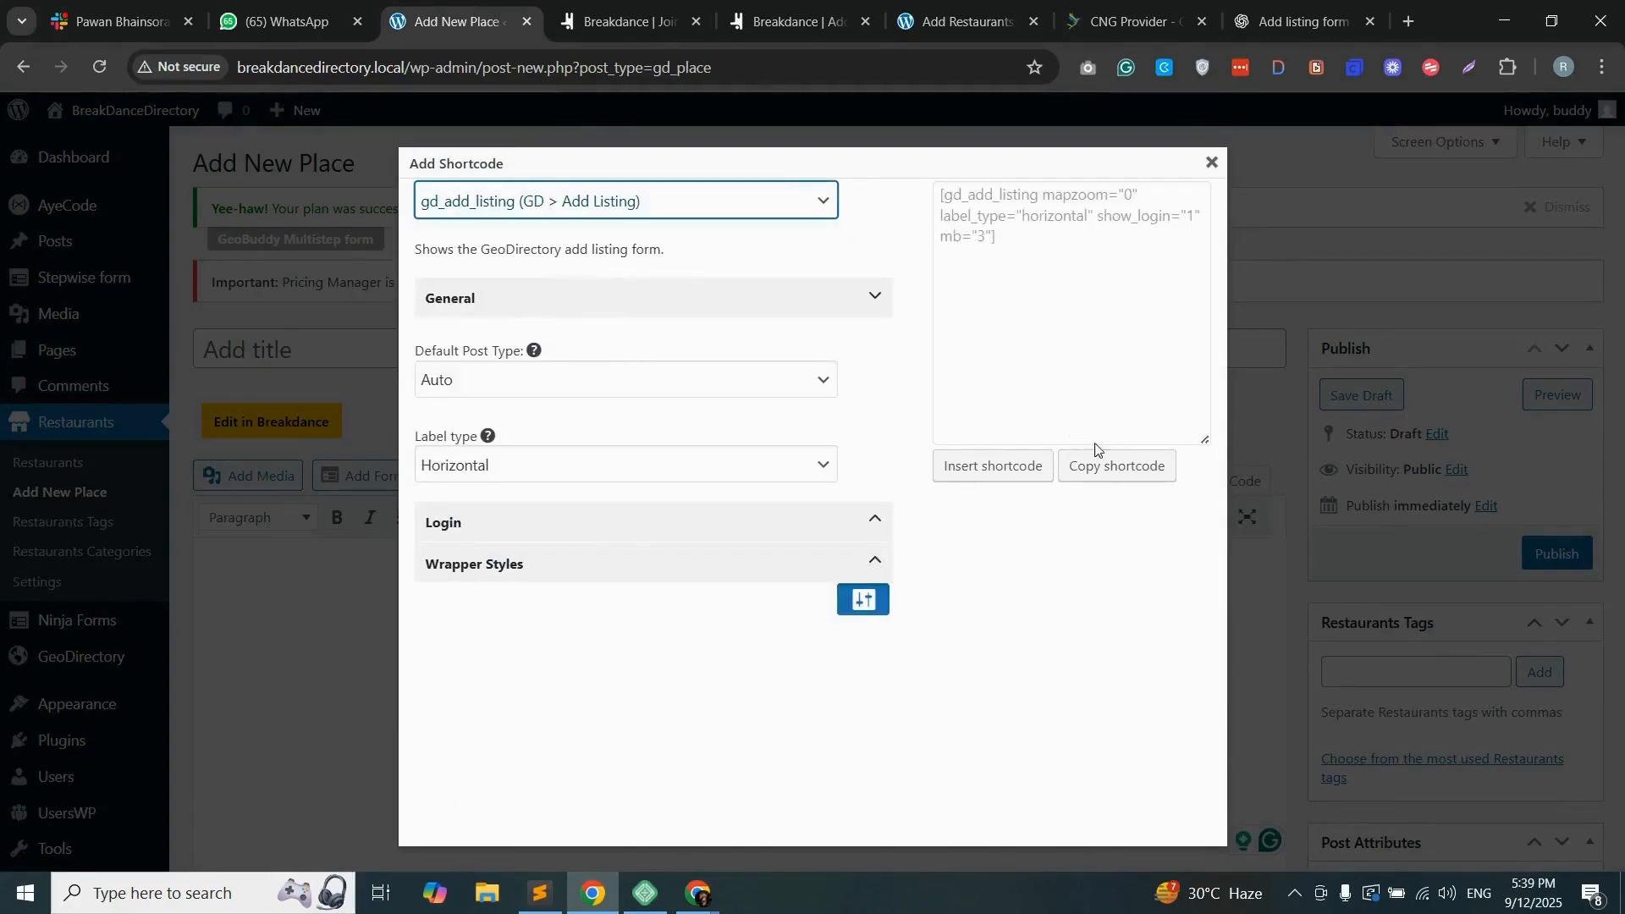
left_click(1124, 465)
left_click(996, 222)
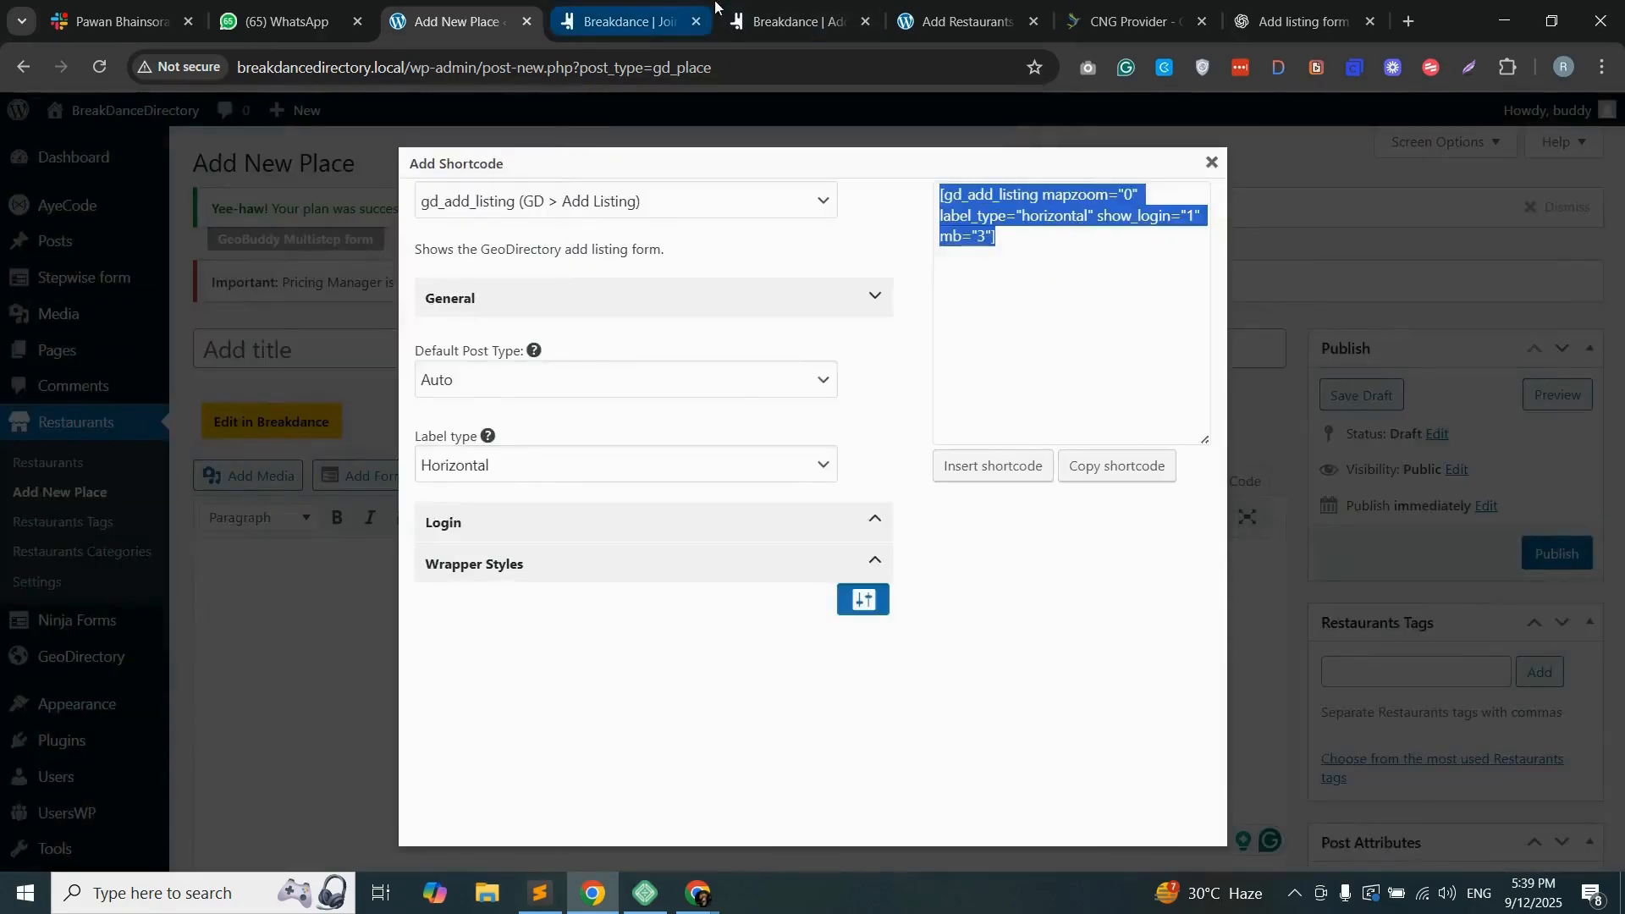
Step: Paste the copied gd_add_listing shortcode into the Shortcode element on the Breakdance Add Listing page and save the page
left_click(659, 9)
left_click(766, 8)
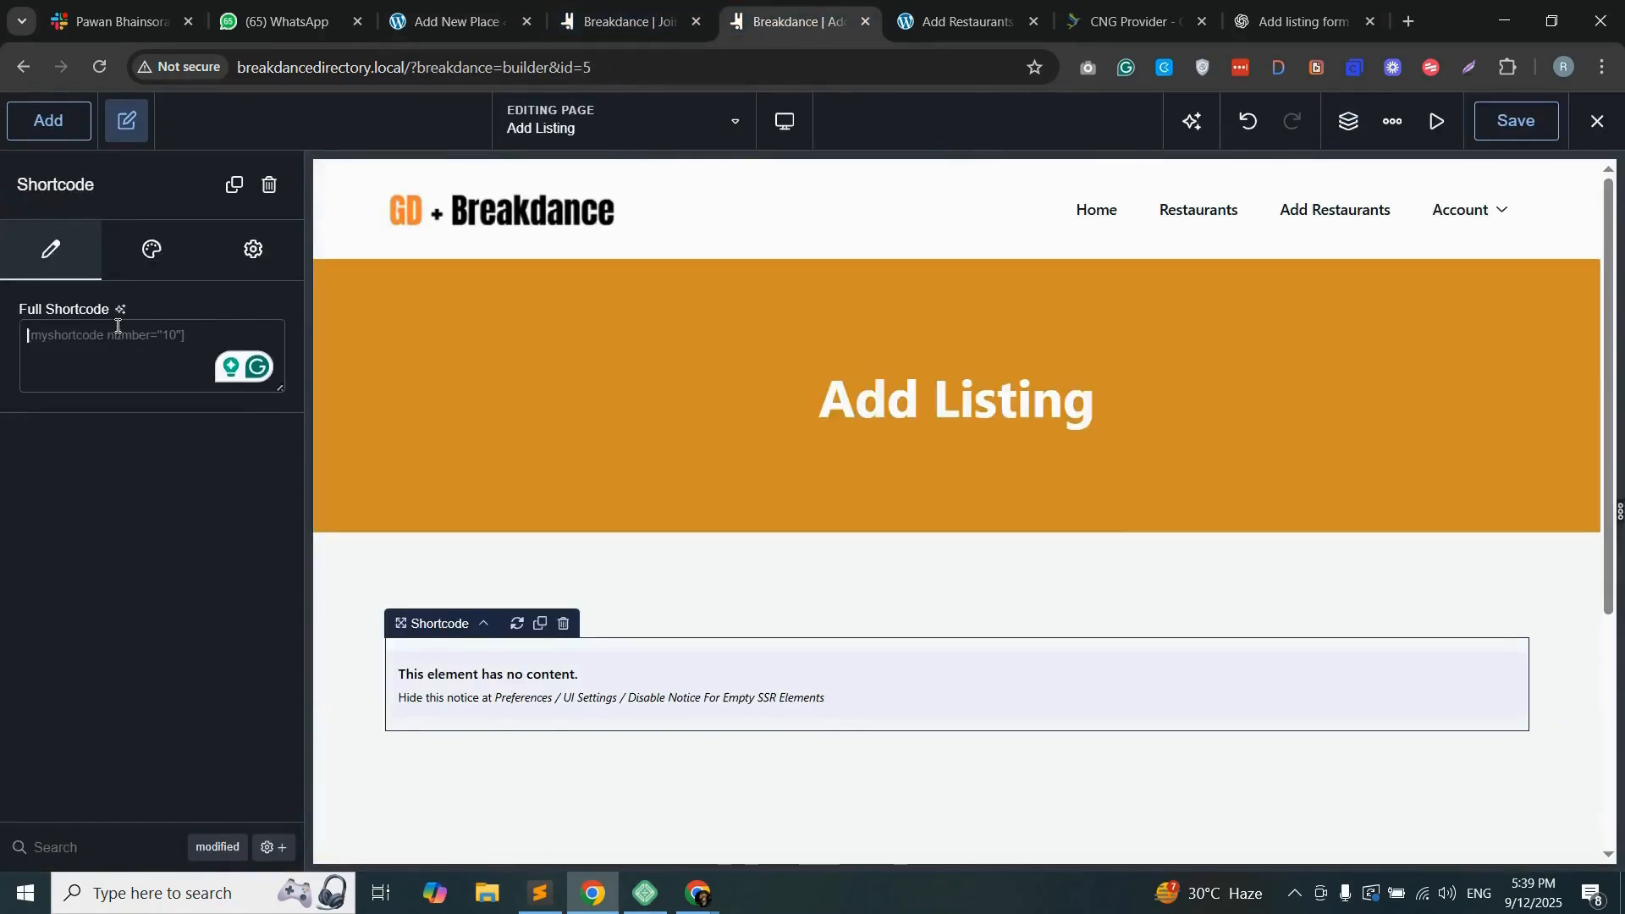
type("[gd_add_listing mapzoom=\"0\" label_type=\"horizontal\" show_login=\"1\" mb=\"3\"]")
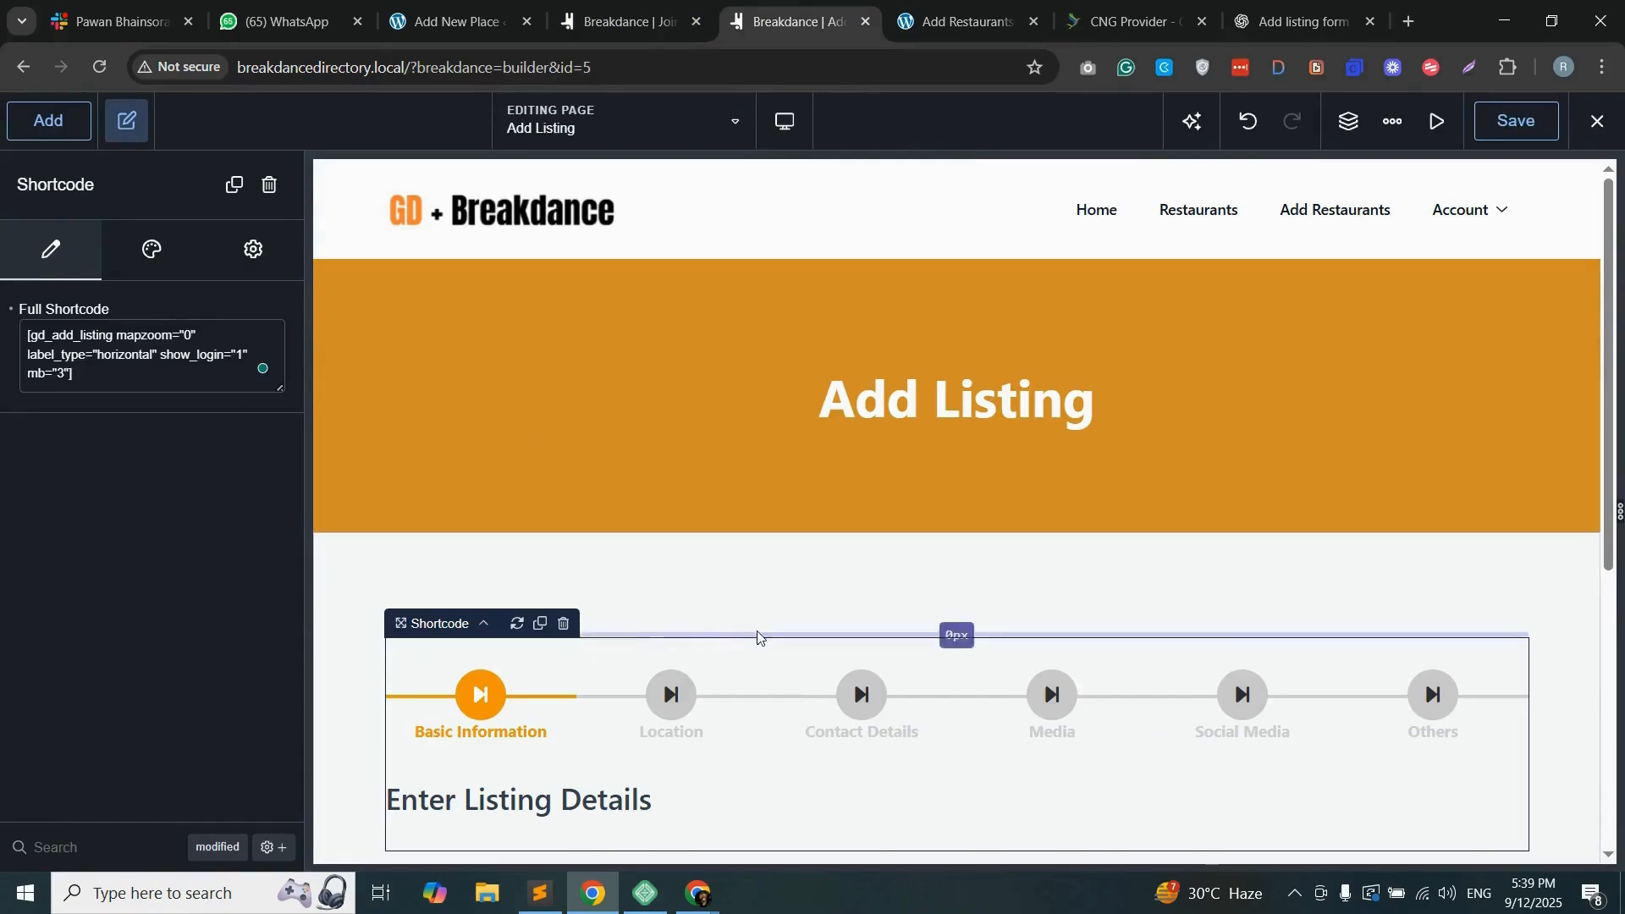
left_click(1510, 124)
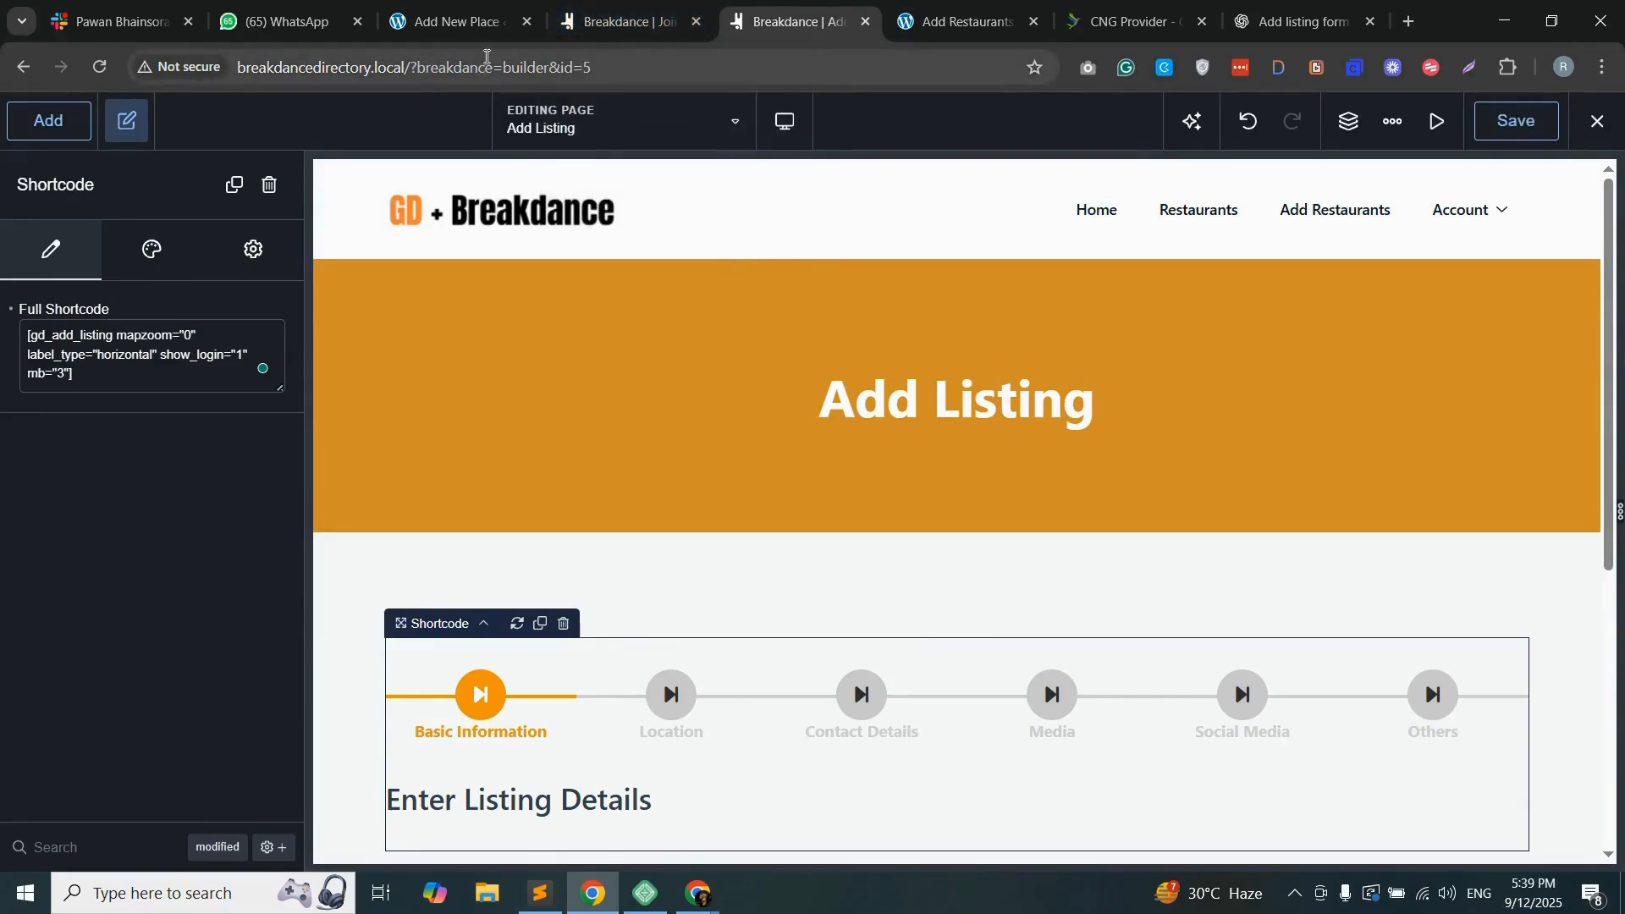
Step: Reload the front-end Add Restaurants page and examine its banner, step navigation and Basic Information fields
left_click(948, 21)
left_click(696, 69)
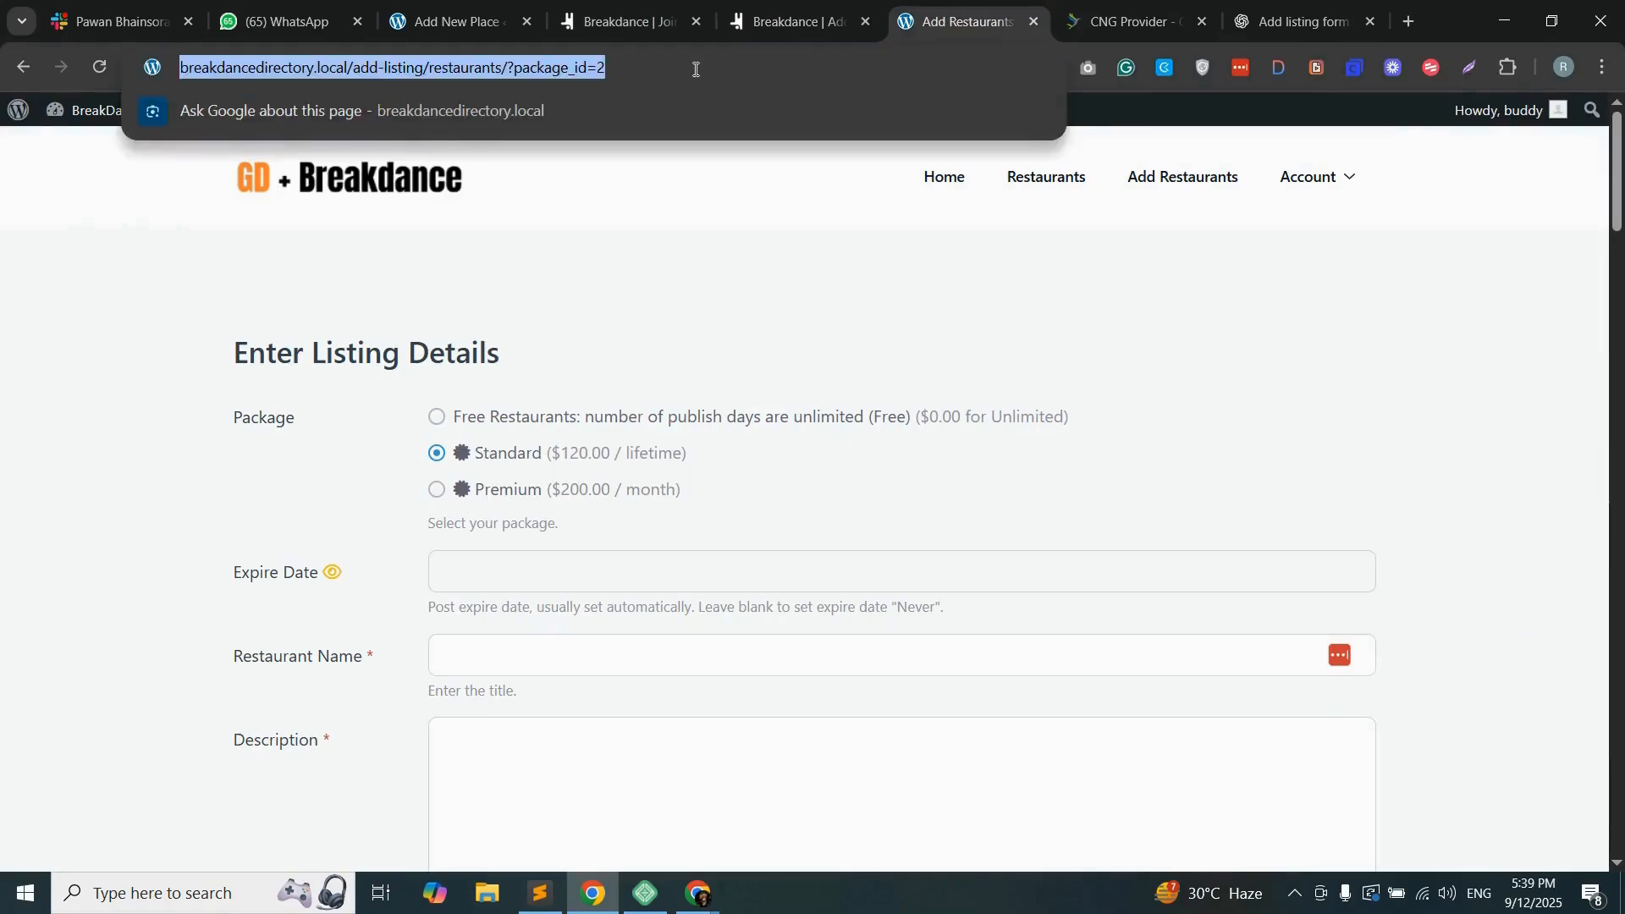
key("Return")
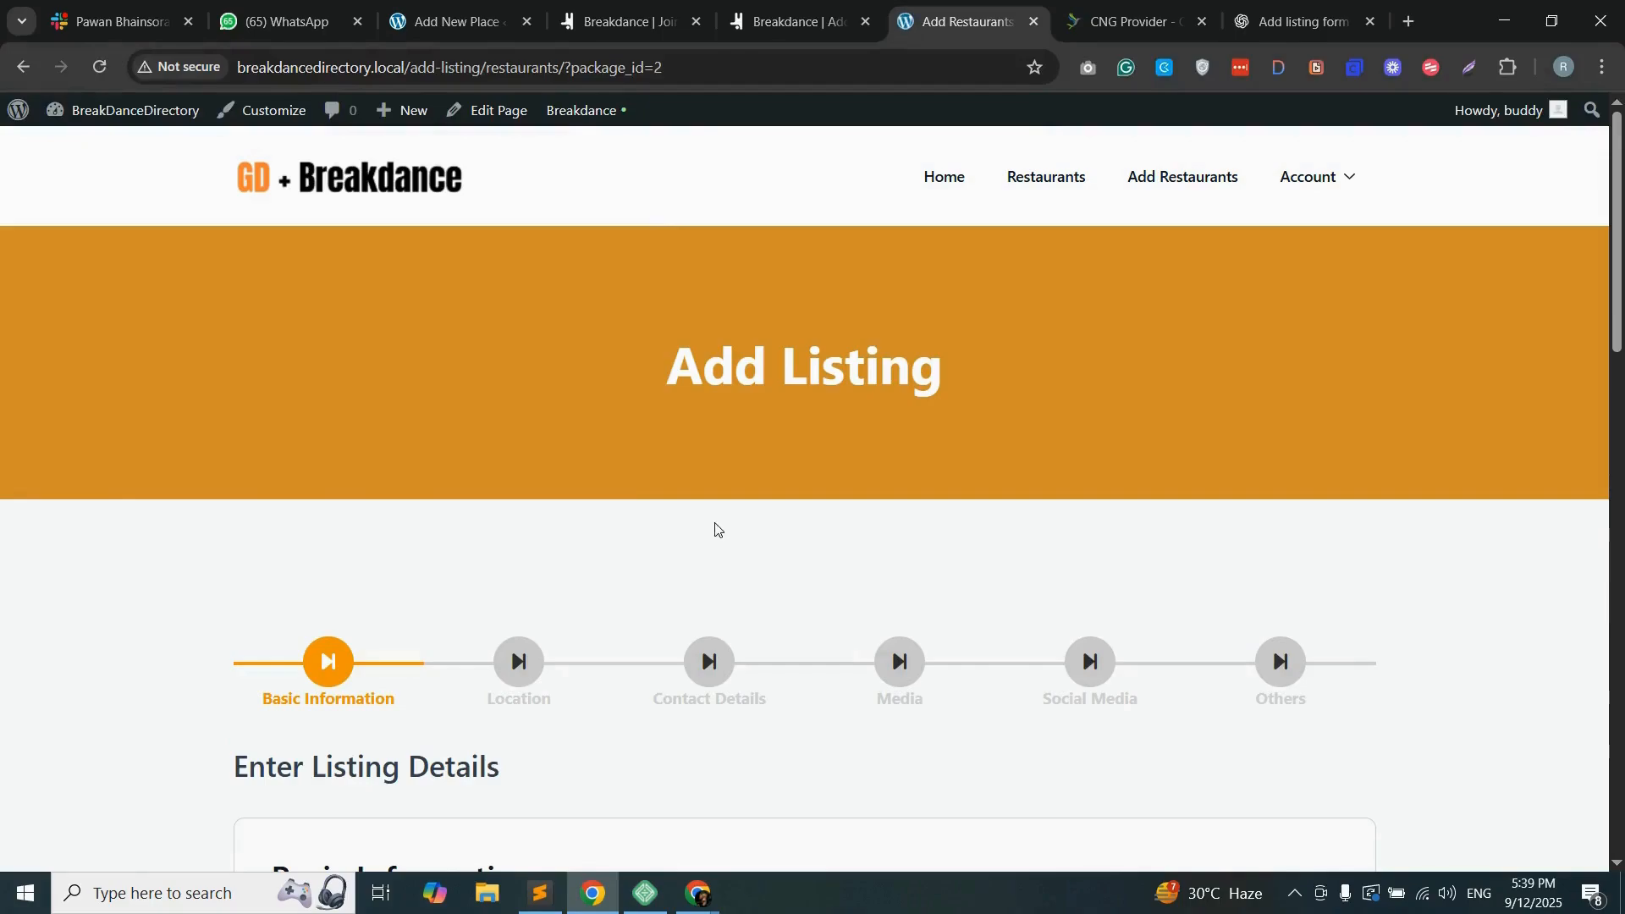
left_click_drag(809, 366, 868, 365)
scroll(897, 447, "down", 3)
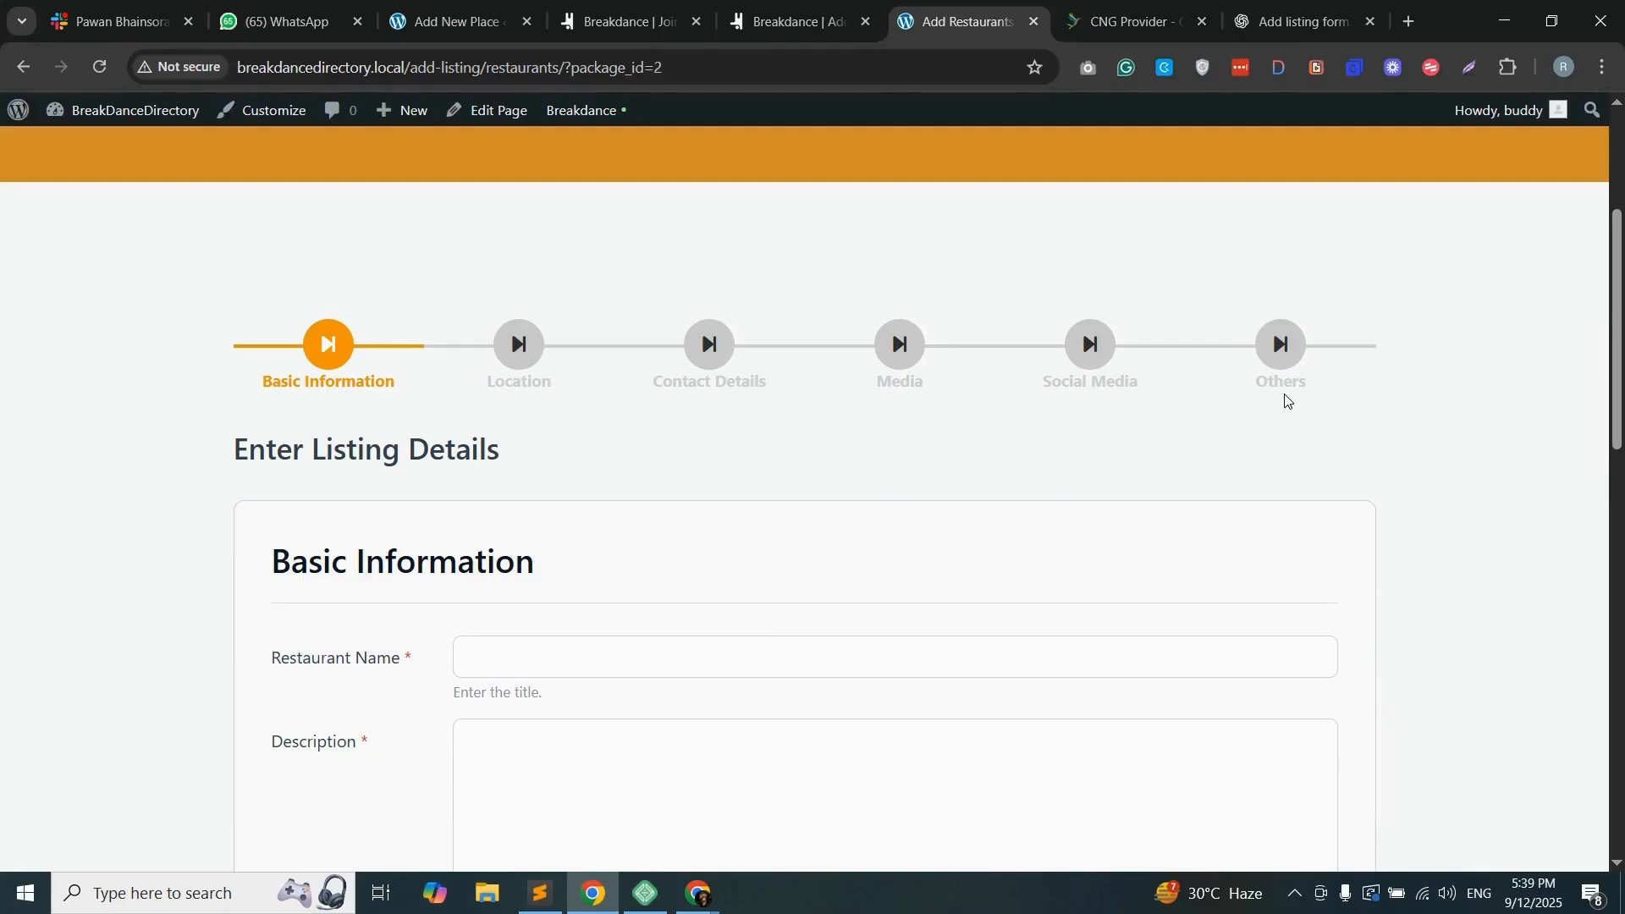
scroll(1299, 388, "down", 2)
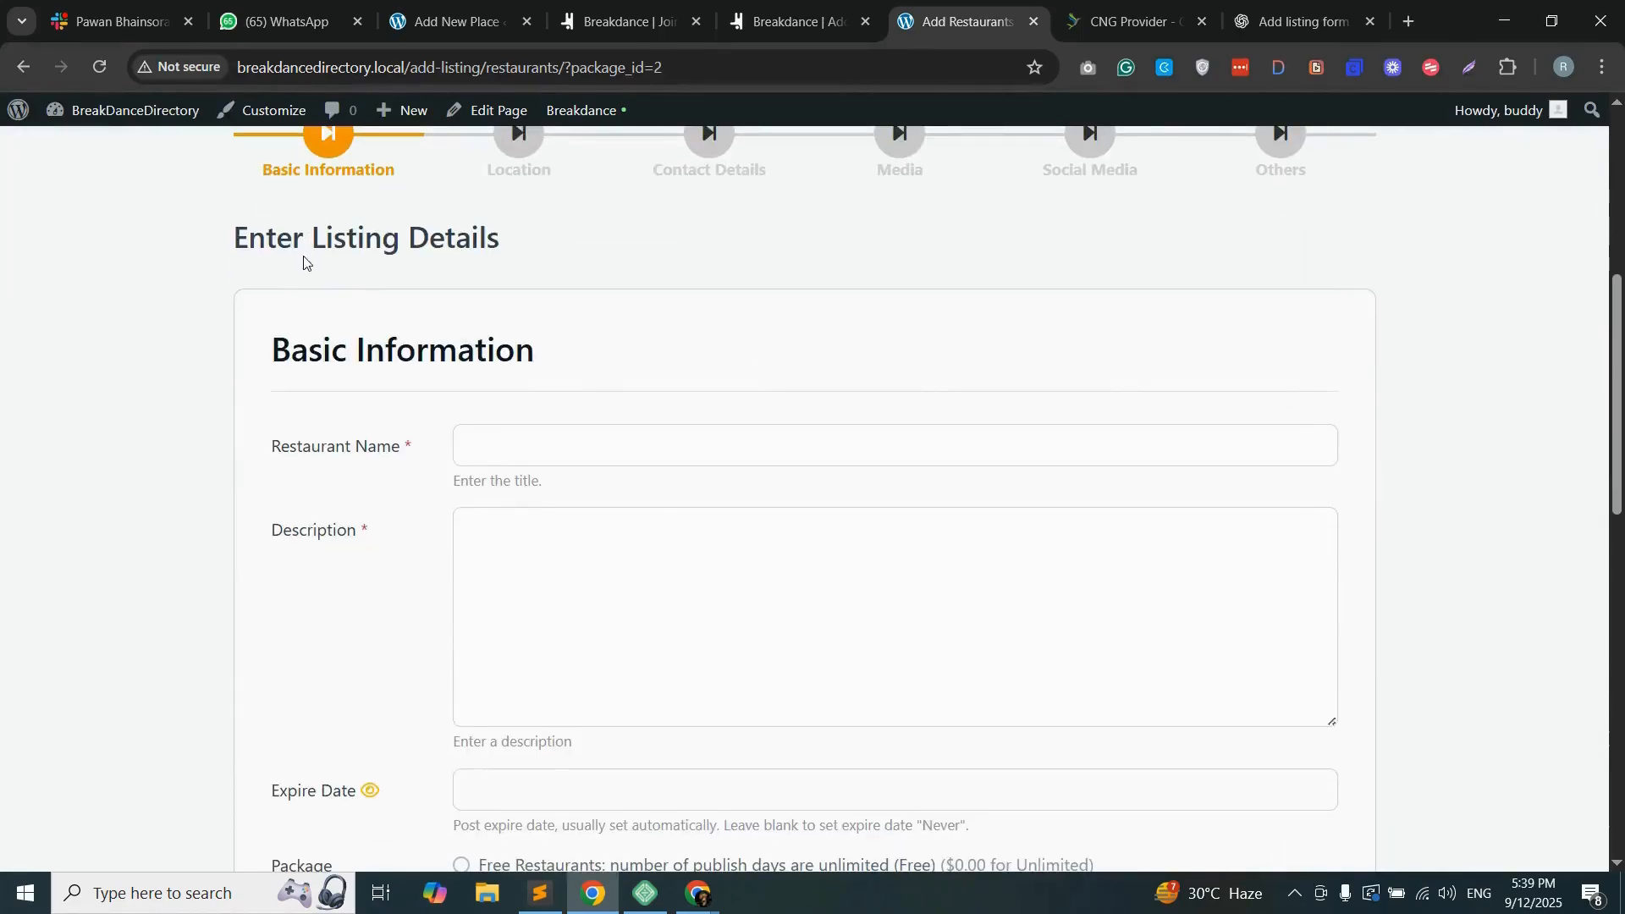
scroll(277, 347, "down", 2)
scroll(271, 268, "up", 1)
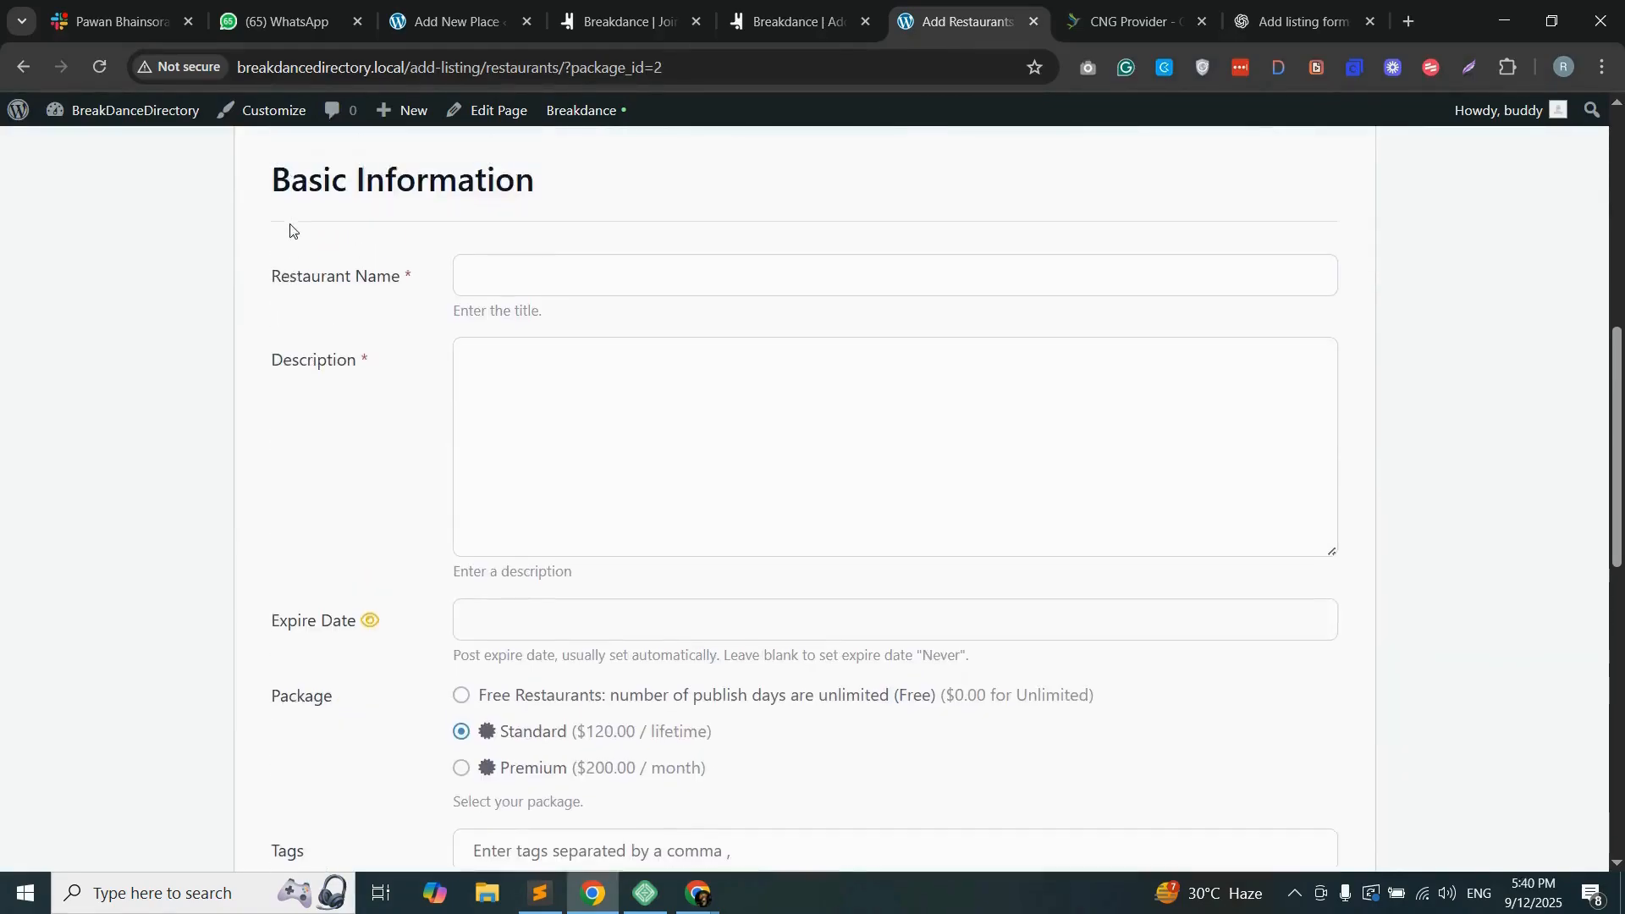
scroll(290, 230, "up", 1)
left_click_drag(272, 245, 562, 250)
left_click(322, 351)
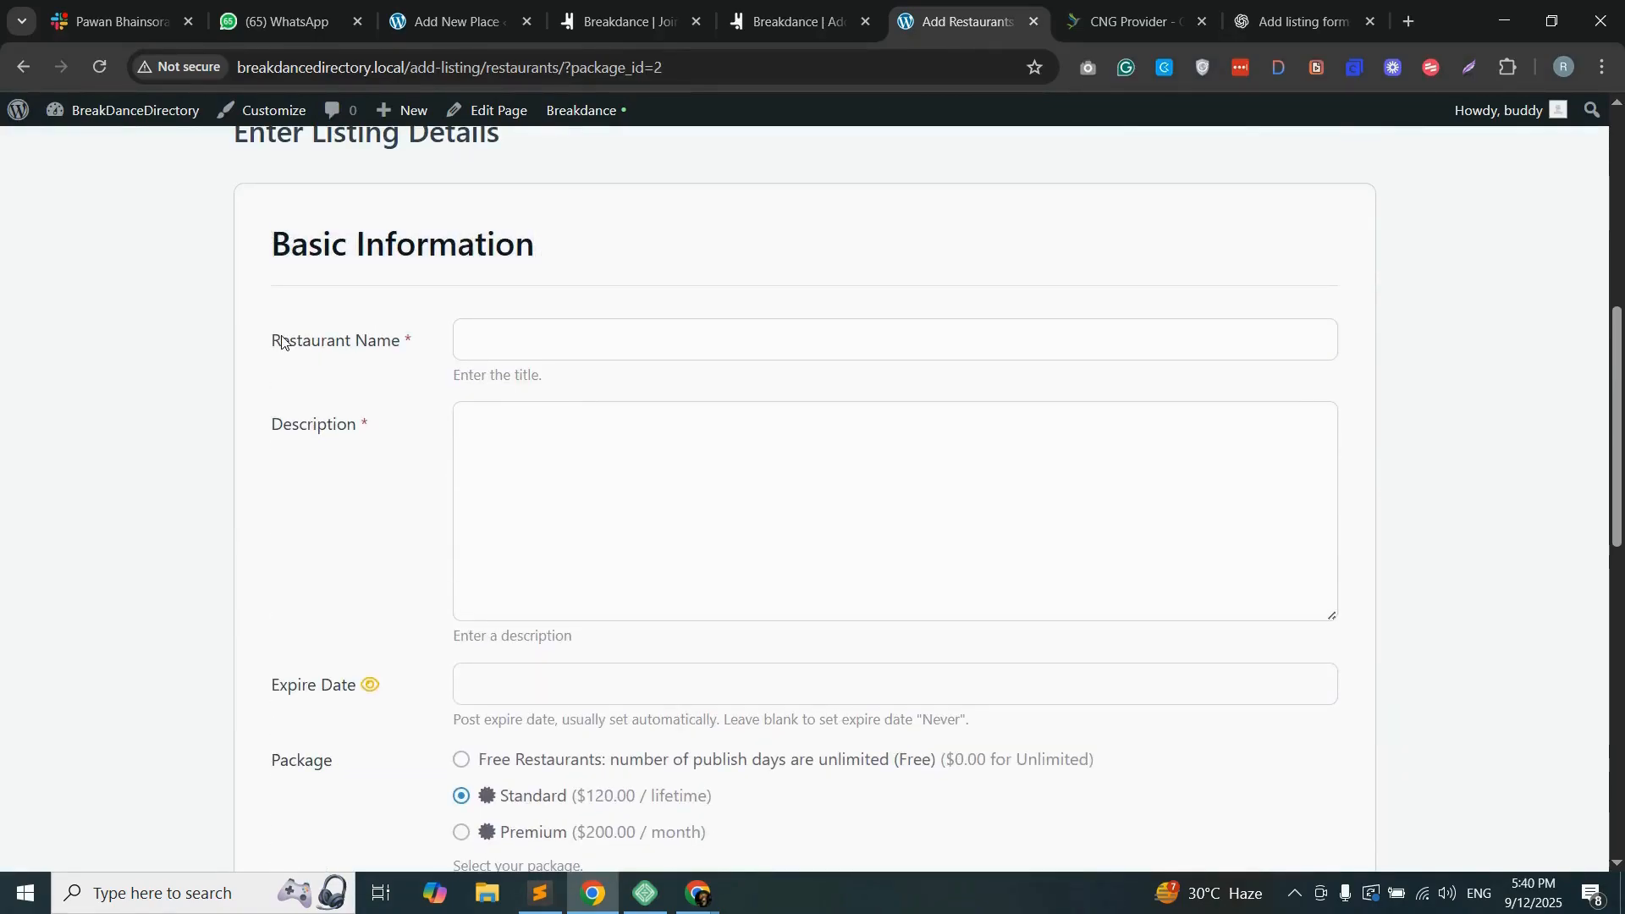
scroll(319, 479, "down", 7)
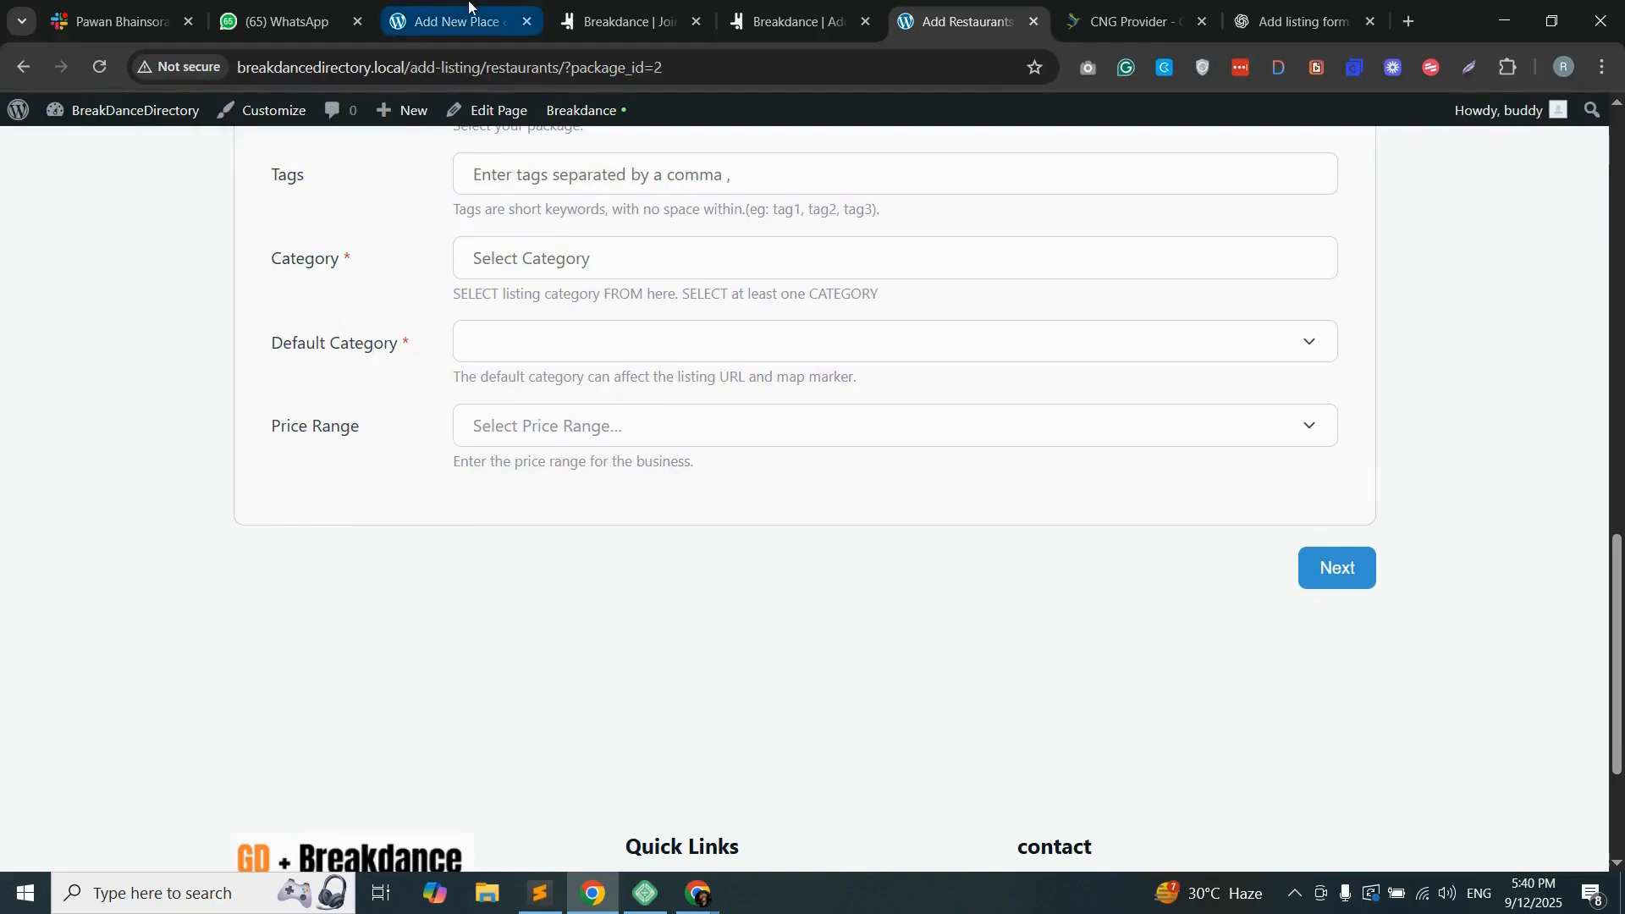
Step: Close the shortcode dialog, open the Restaurants settings and review the field order of the Basic Information step
left_click(438, 18)
left_click(1210, 161)
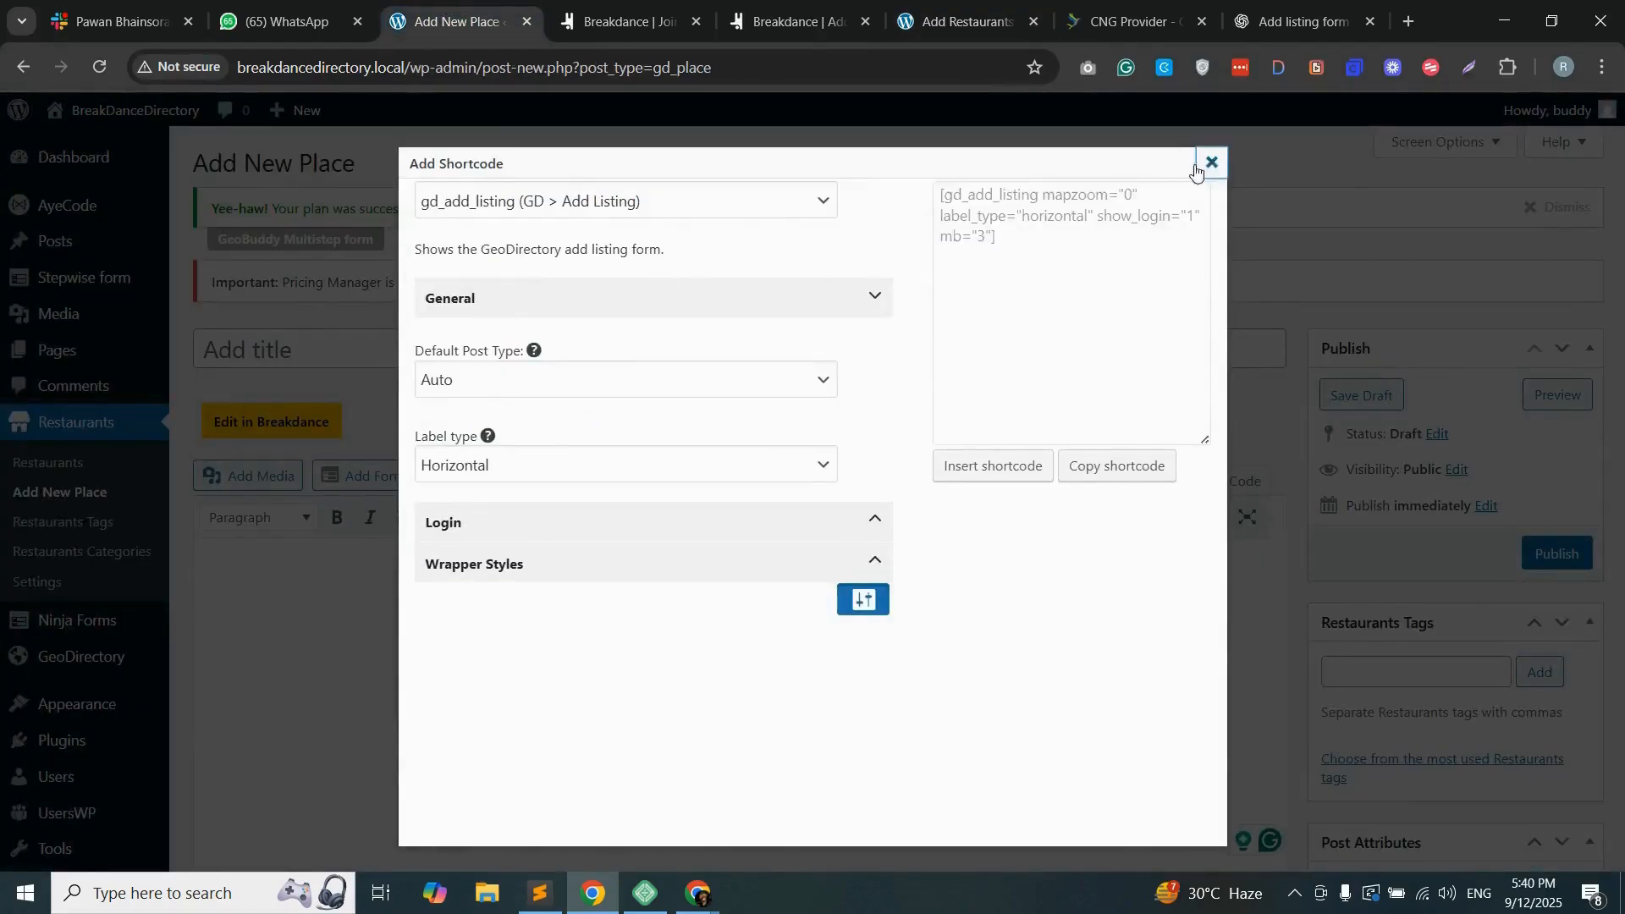
left_click(38, 583)
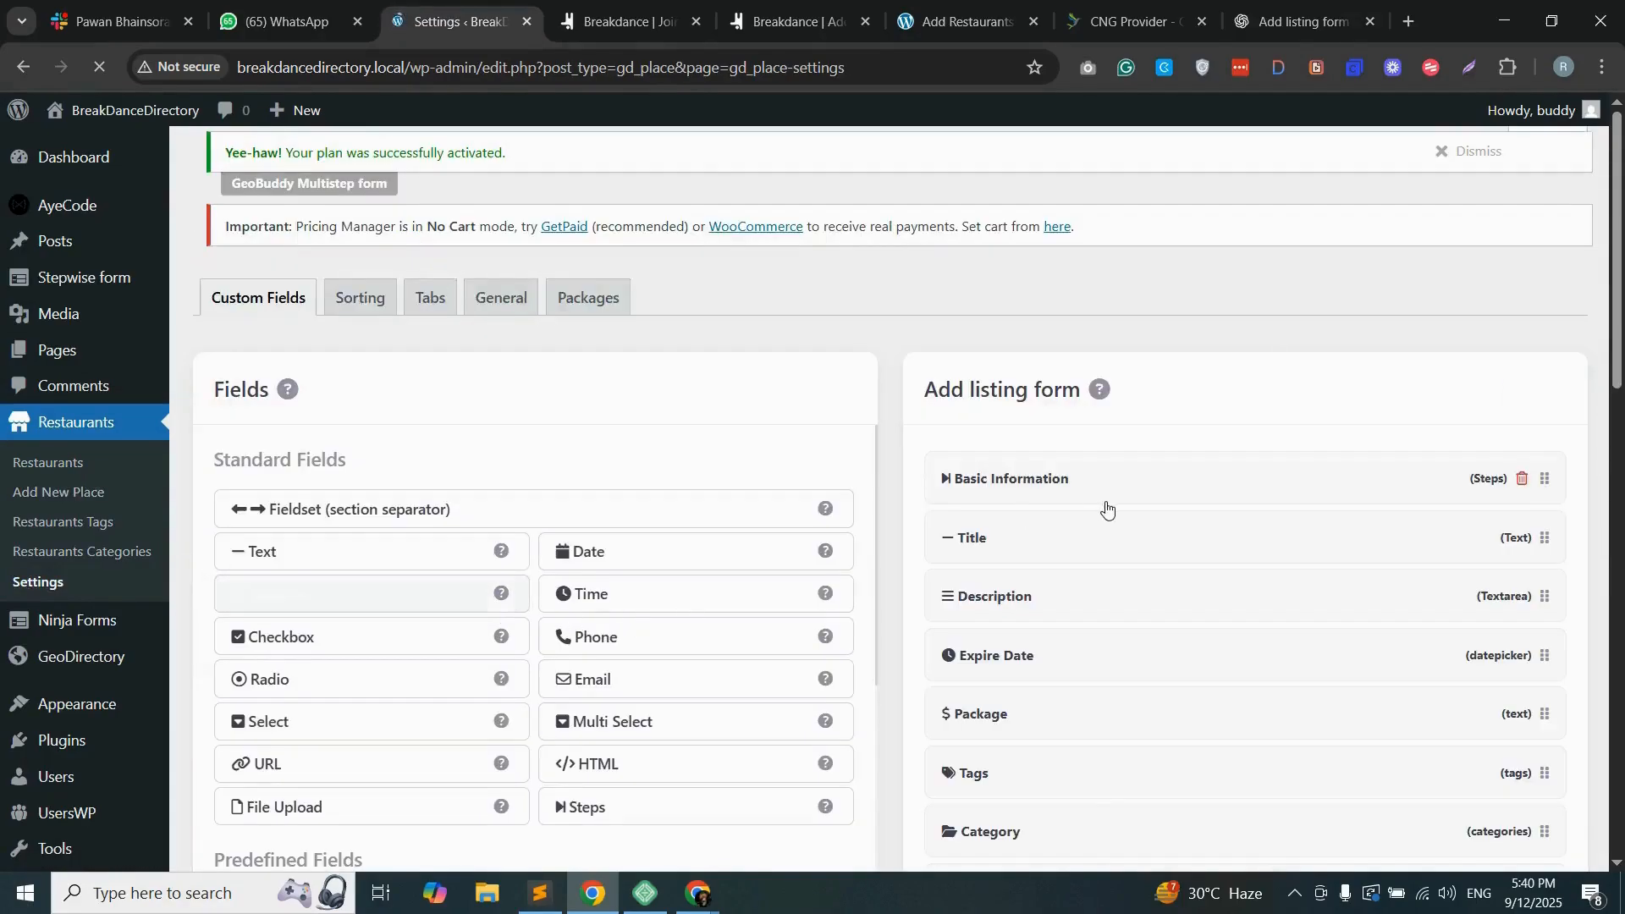
scroll(1109, 505, "down", 3)
scroll(1061, 659, "down", 1)
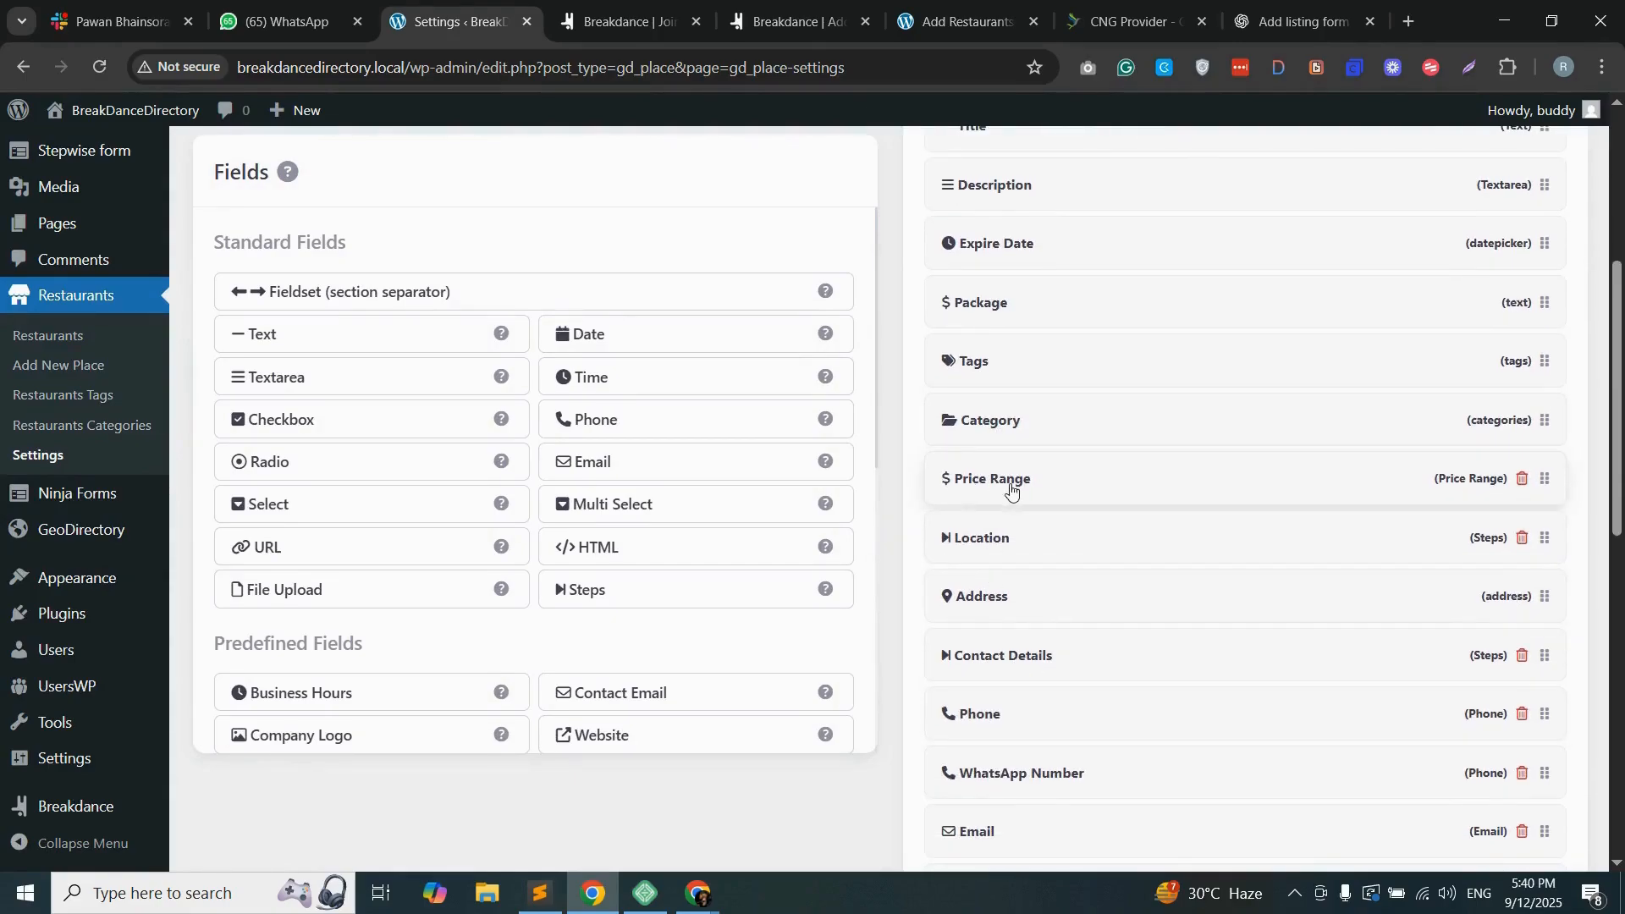
Step: Place the front-end form's browser tab beside Settings, choose the Feature category in the form, and advance to the Location step
left_click(965, 21)
left_click_drag(965, 21, 631, 21)
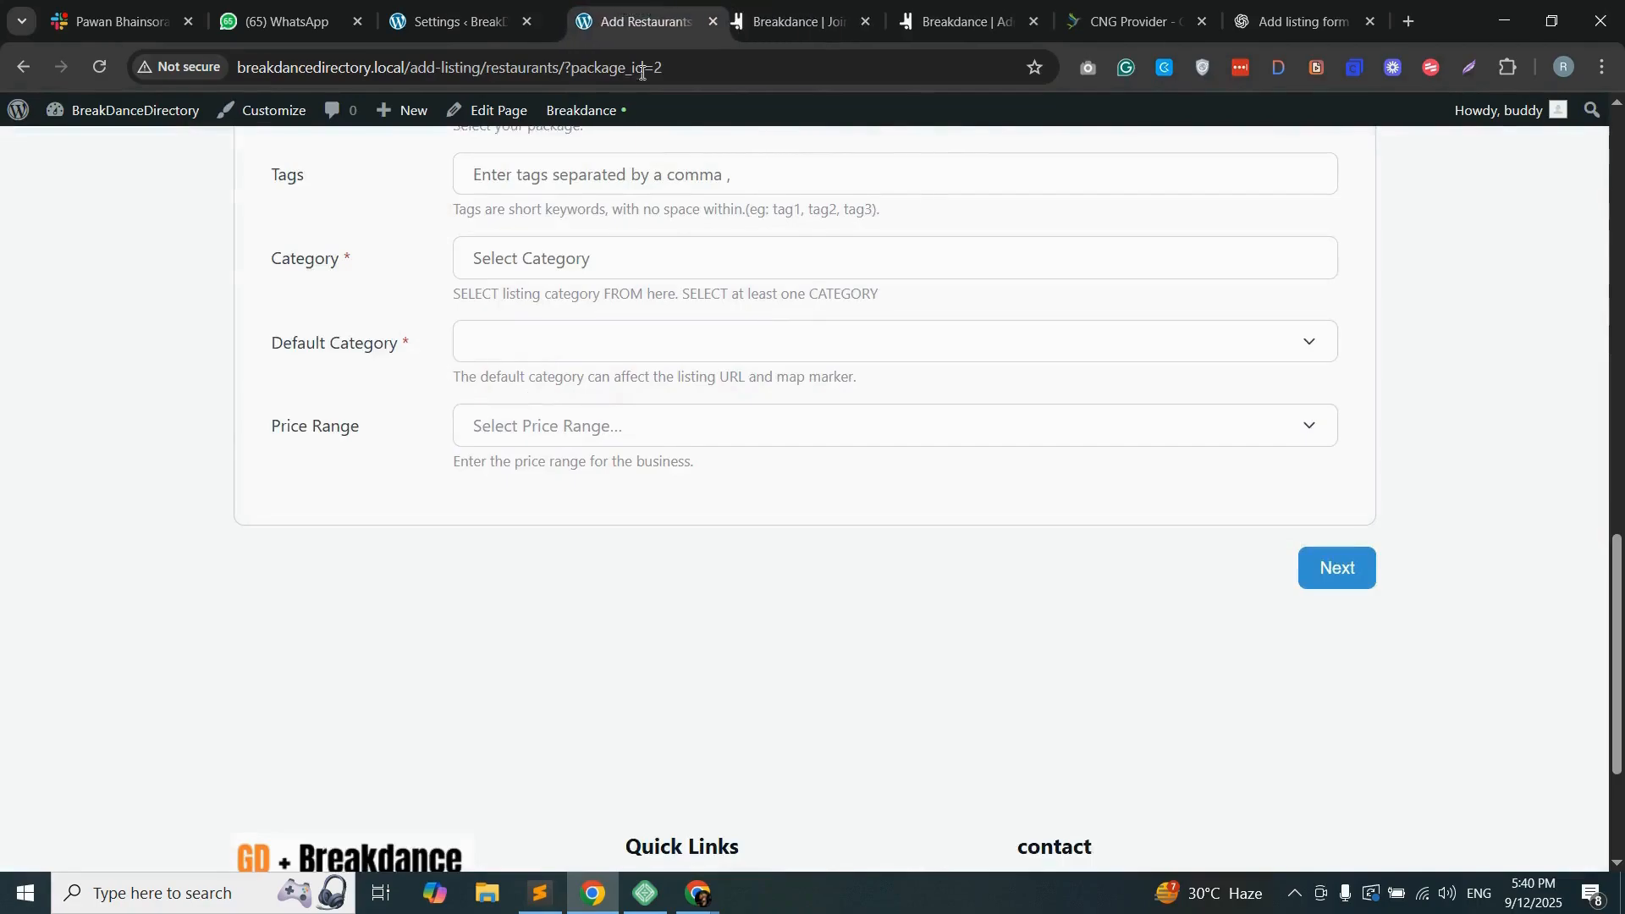
scroll(720, 558, "up", 3)
left_click(530, 581)
left_click(540, 660)
scroll(431, 632, "down", 2)
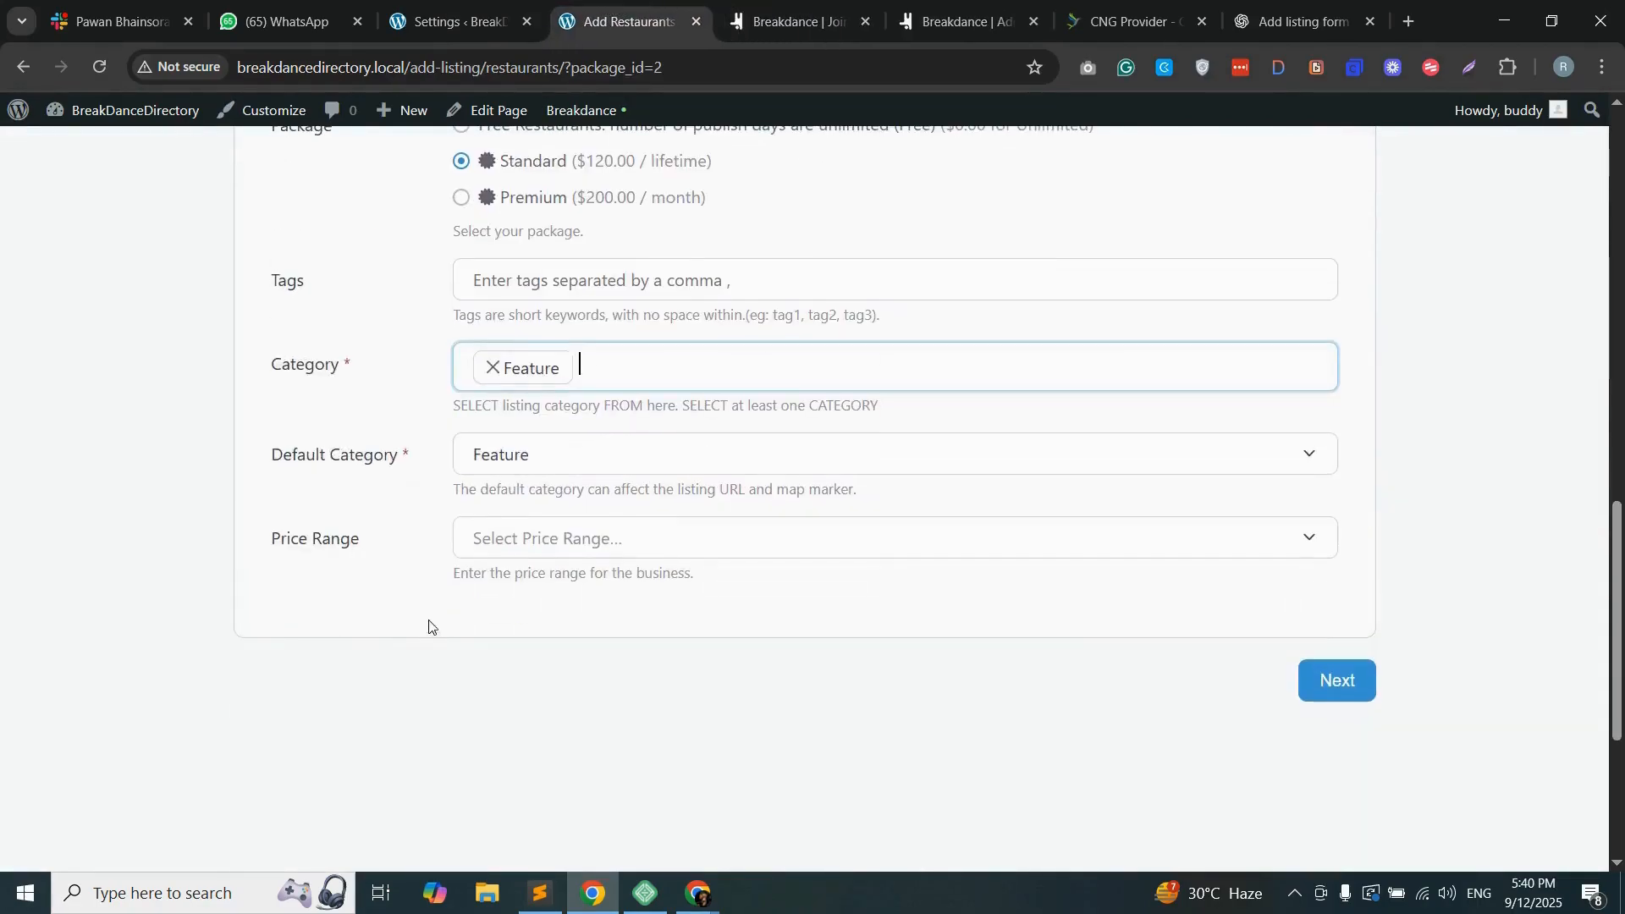
left_click(1337, 681)
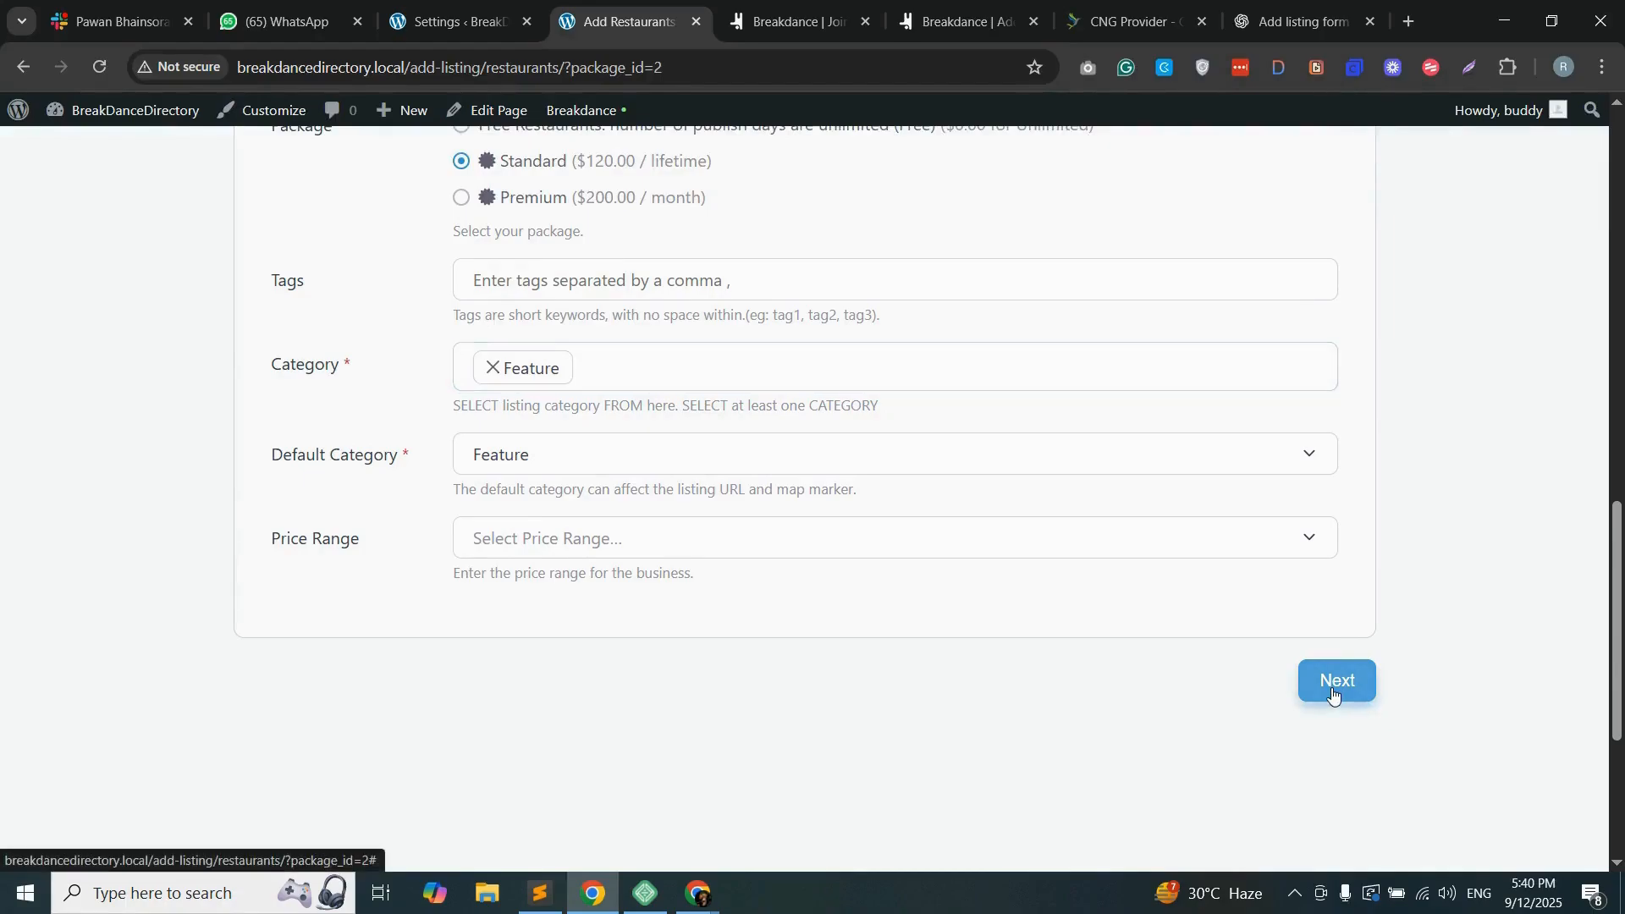
Step: Examine the Location step's fields and the step navigation, and return to the Restaurants settings page
scroll(534, 500, "up", 2)
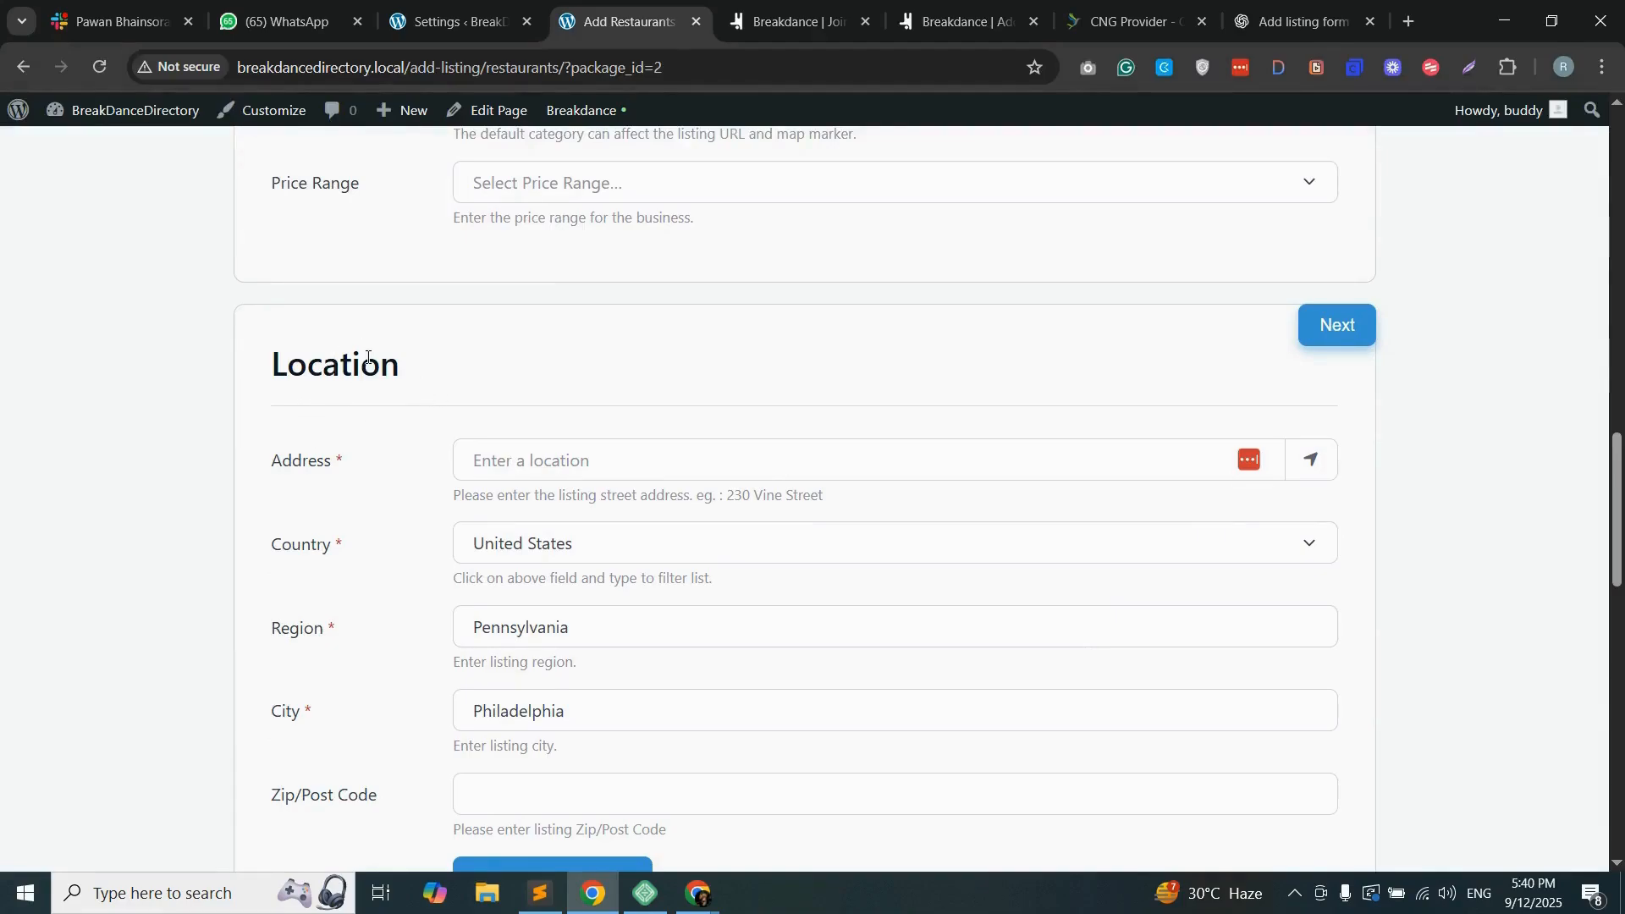
scroll(389, 398, "up", 3)
scroll(410, 537, "down", 3)
scroll(330, 474, "up", 1)
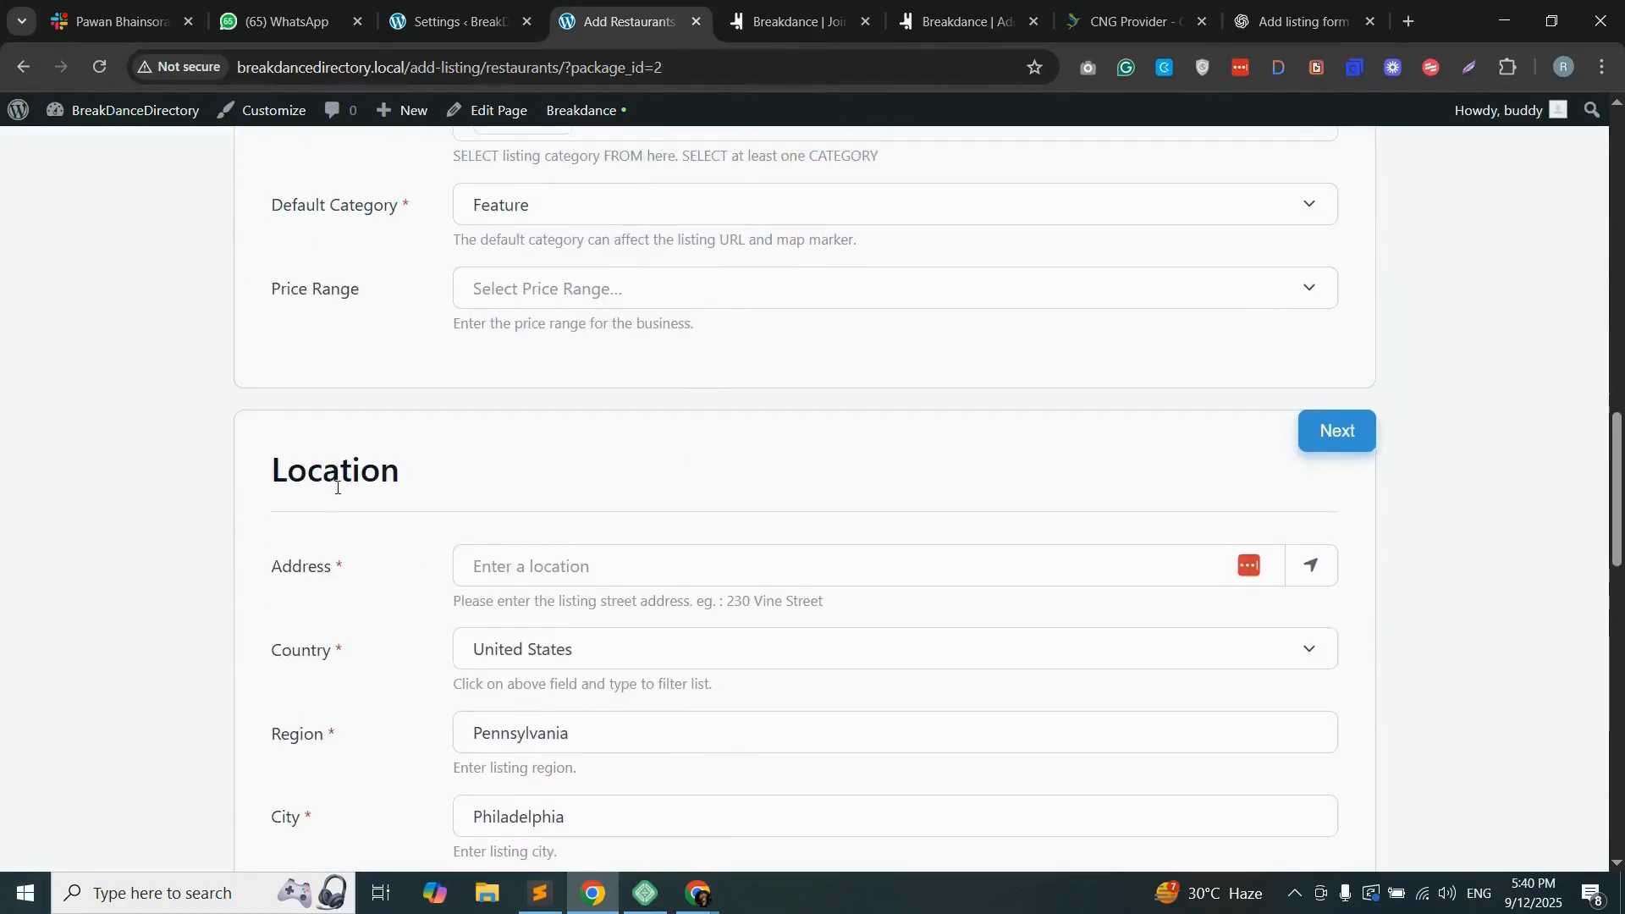
scroll(294, 537, "down", 10)
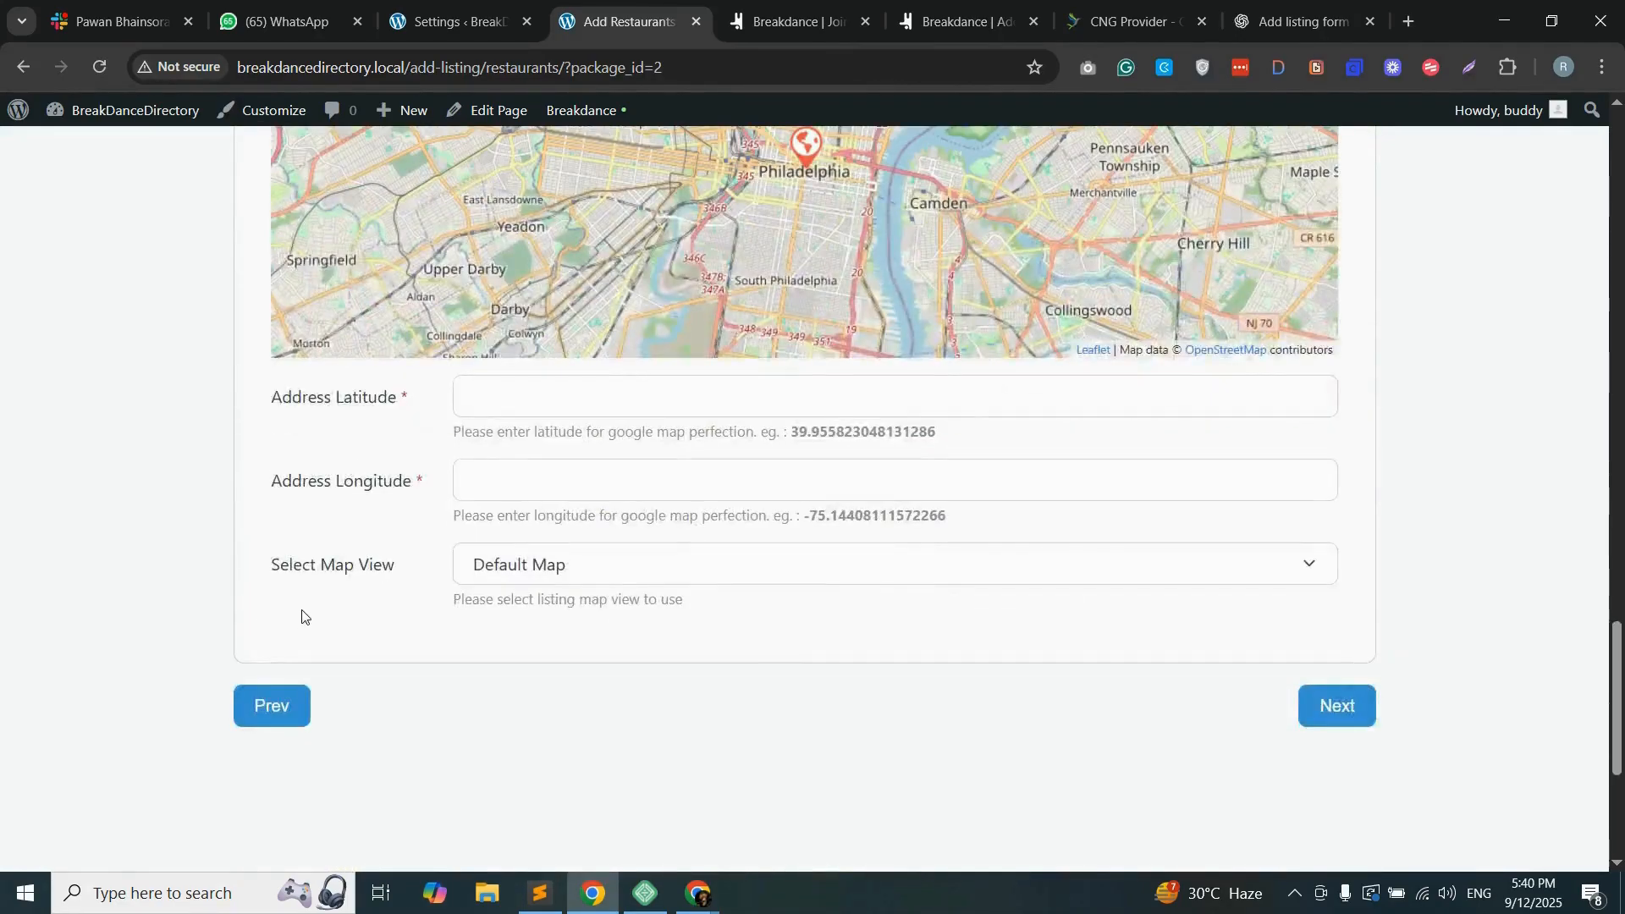
scroll(254, 584, "up", 7)
scroll(212, 534, "up", 15)
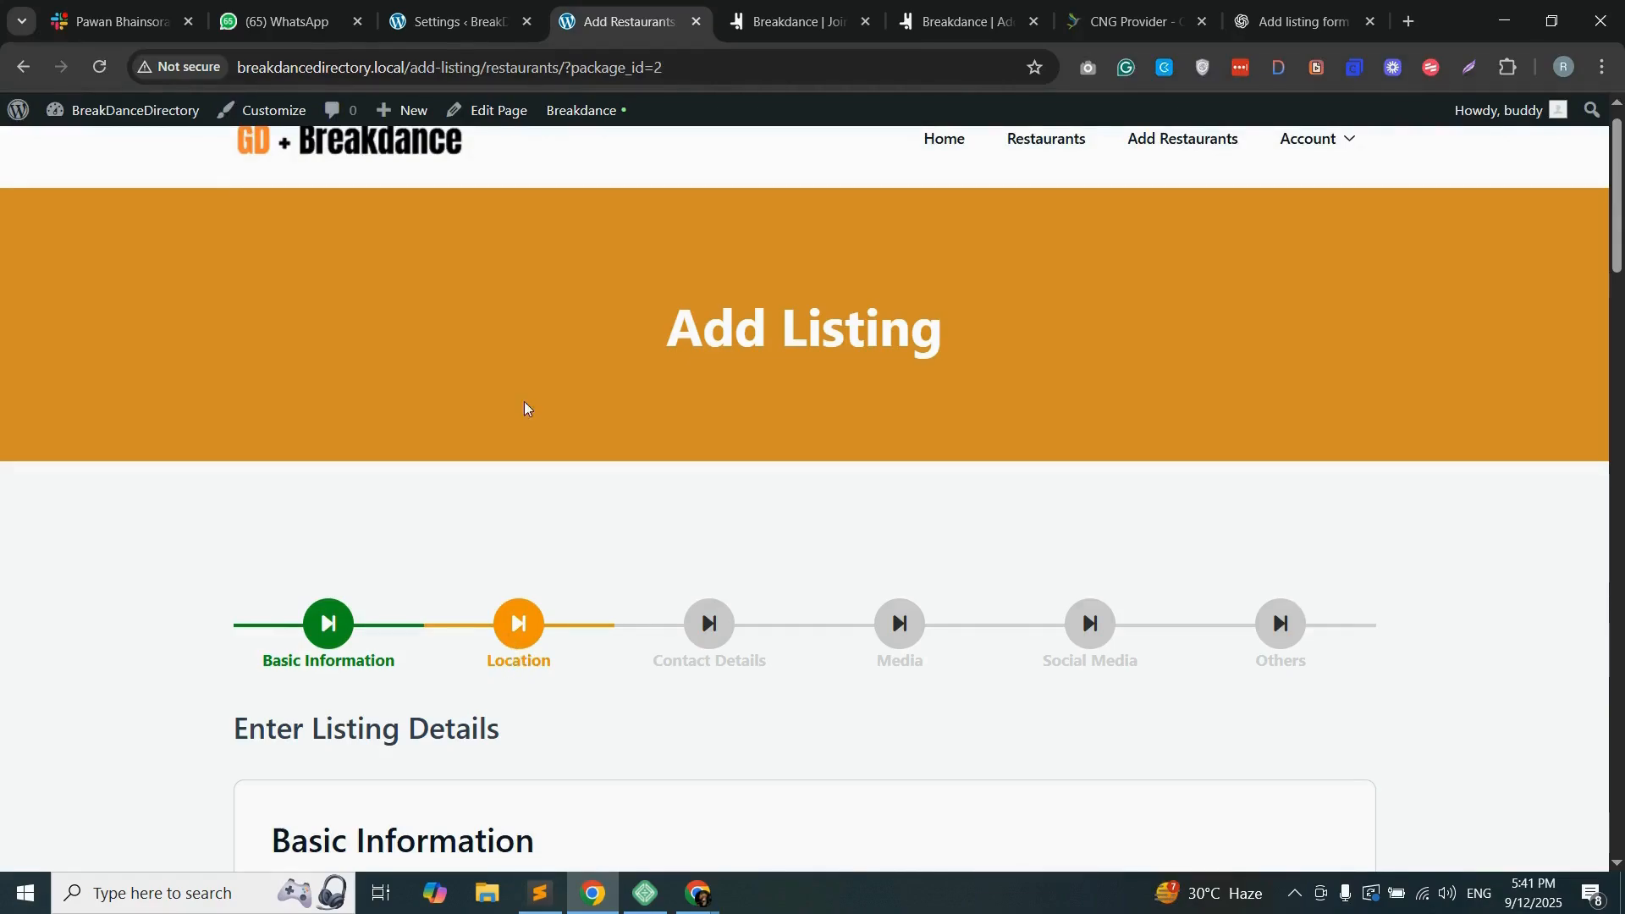
left_click(456, 10)
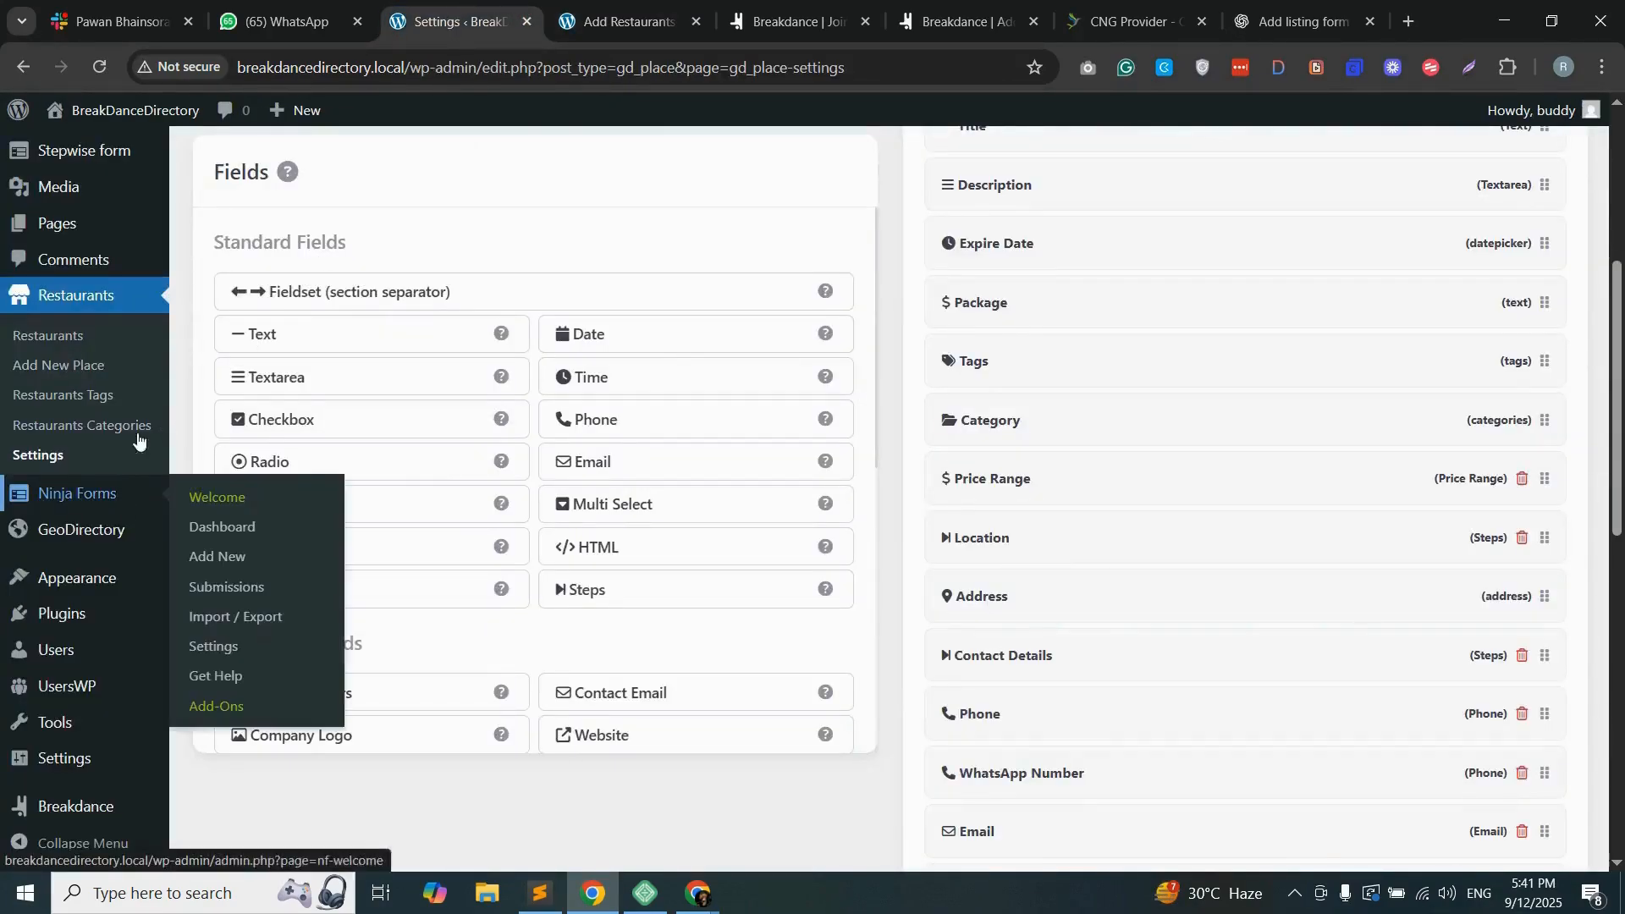
Step: Open the Geodirectory Stepwise Forms settings, set the form style to Fade, and save the changes
mouse_move(97, 153)
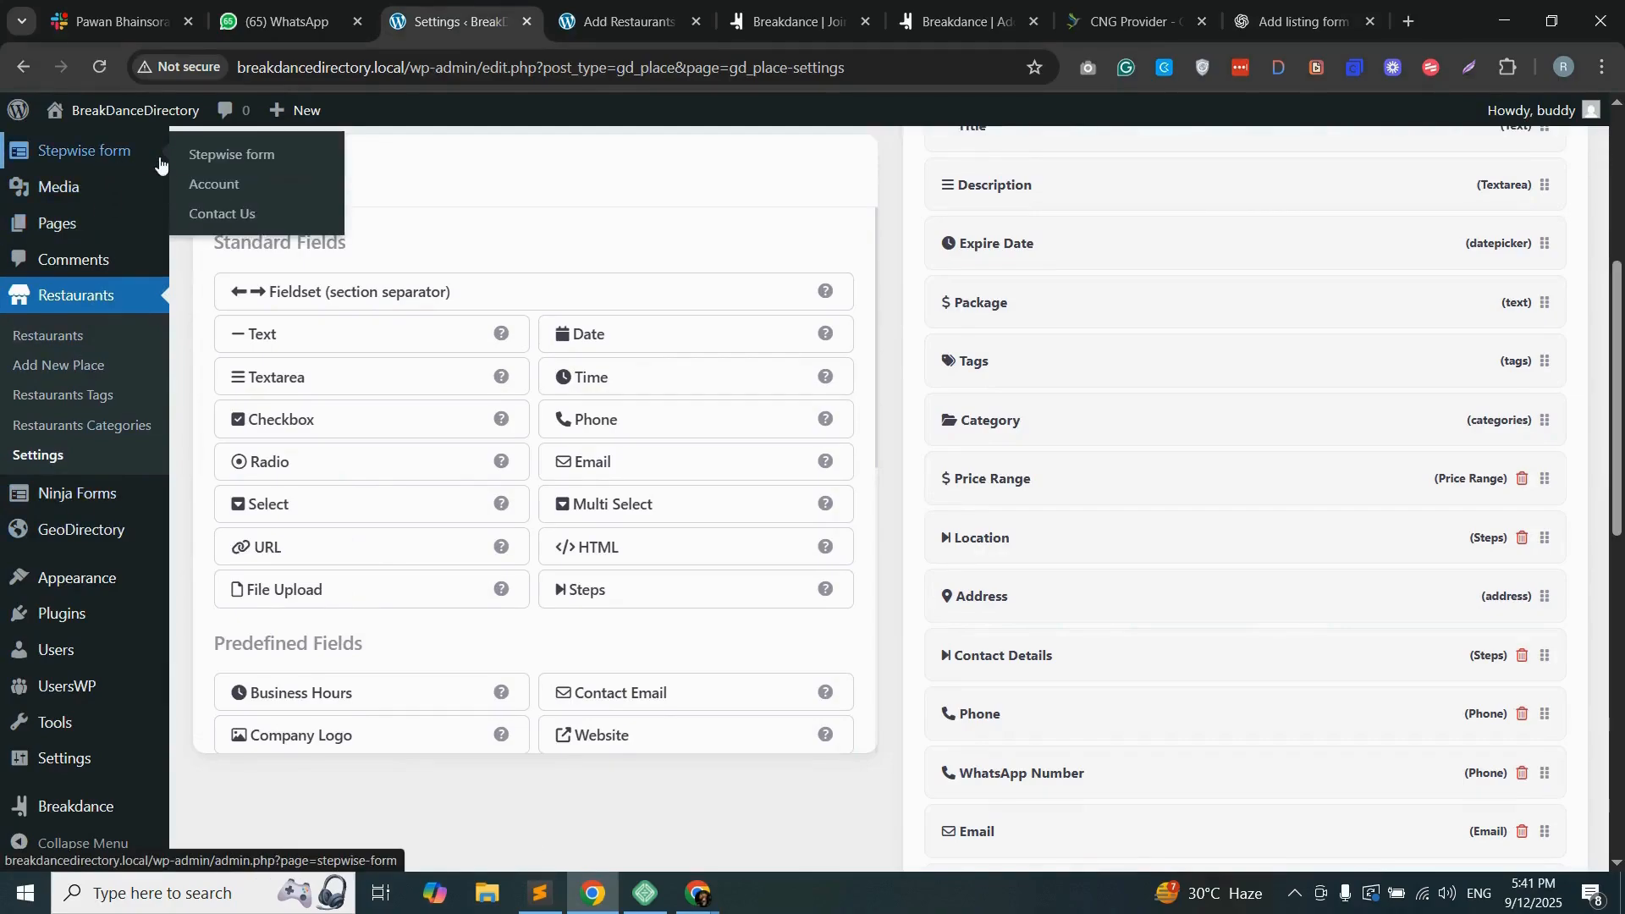
left_click(231, 154)
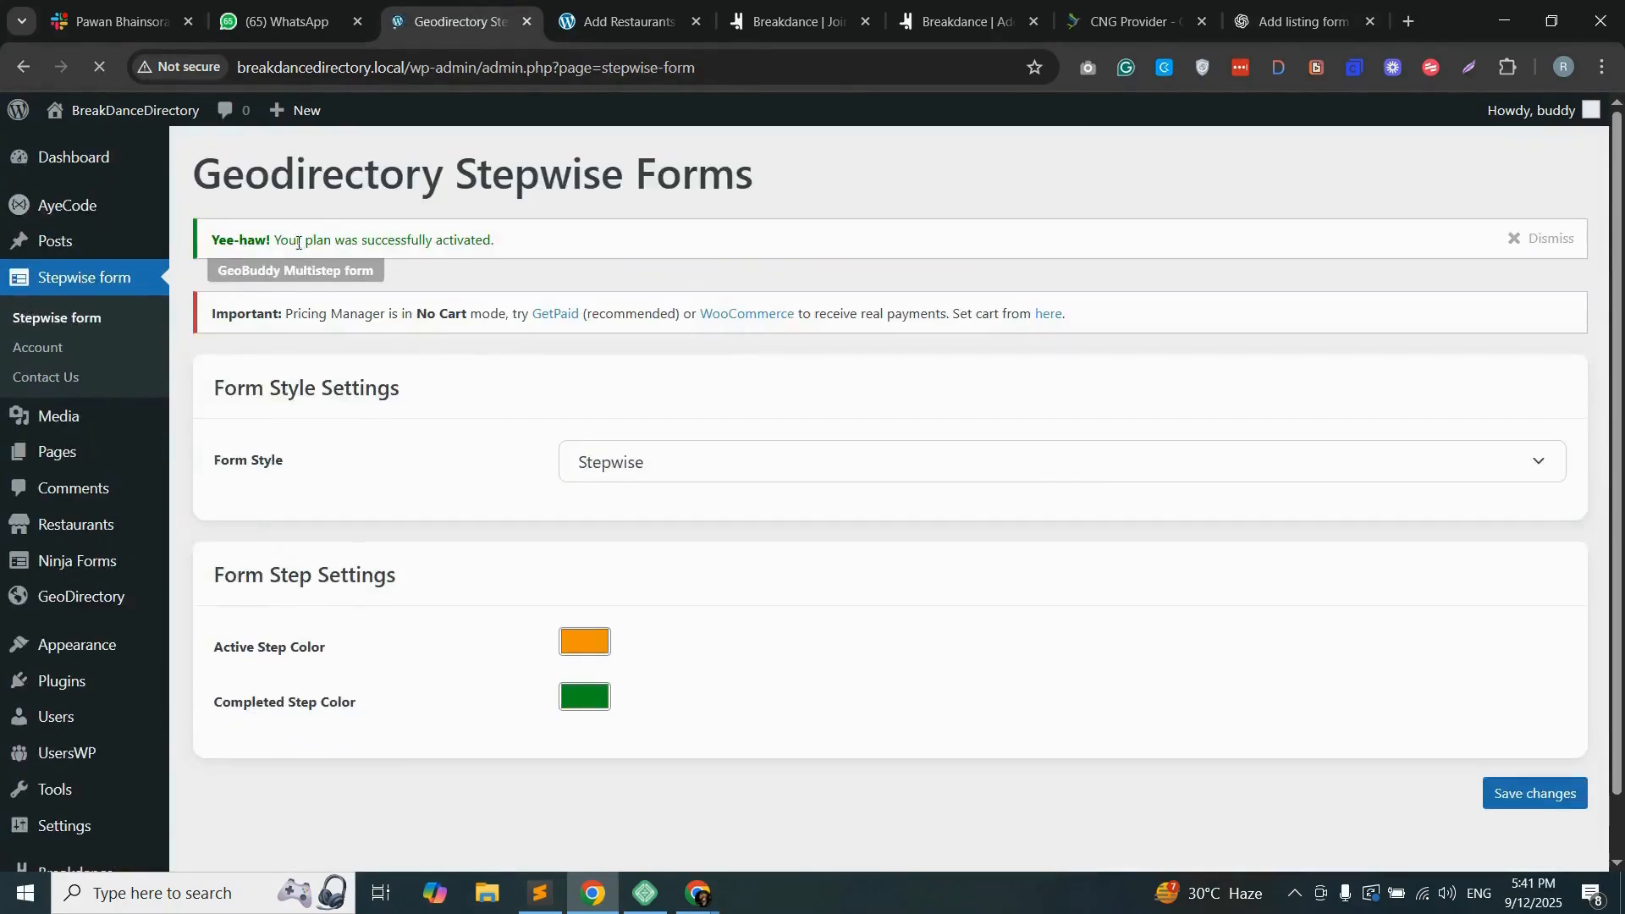
left_click(608, 475)
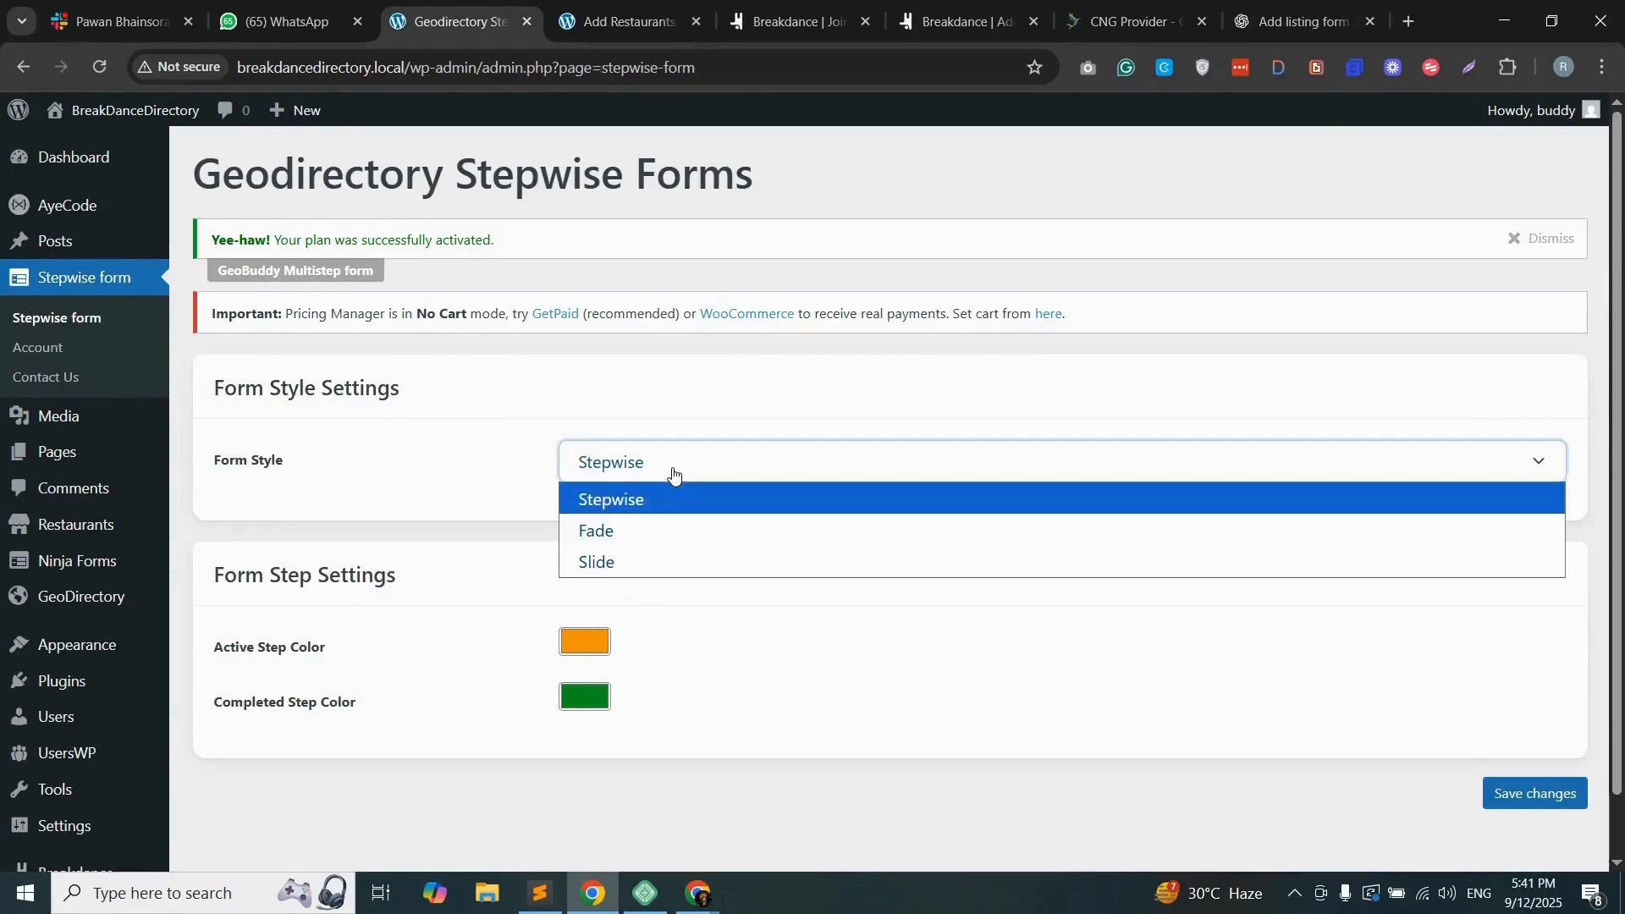
left_click(610, 534)
left_click(1541, 800)
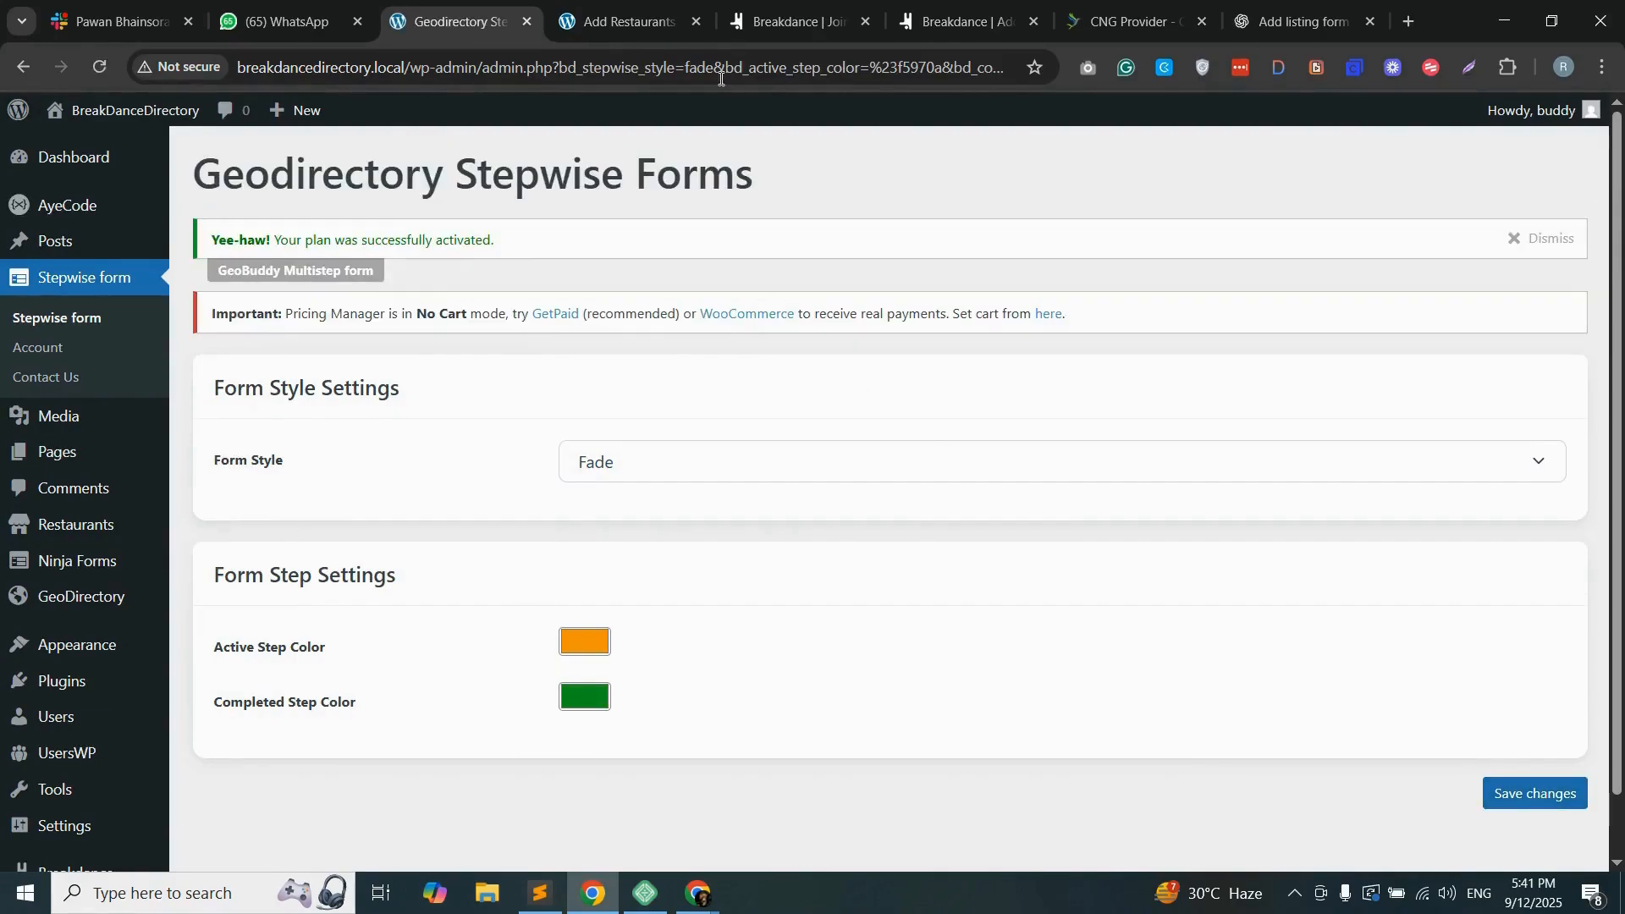
Step: Reload the front-end Add Restaurants form, choose the Feature category, and advance to the Location step to test the Fade style
left_click(622, 21)
left_click(617, 75)
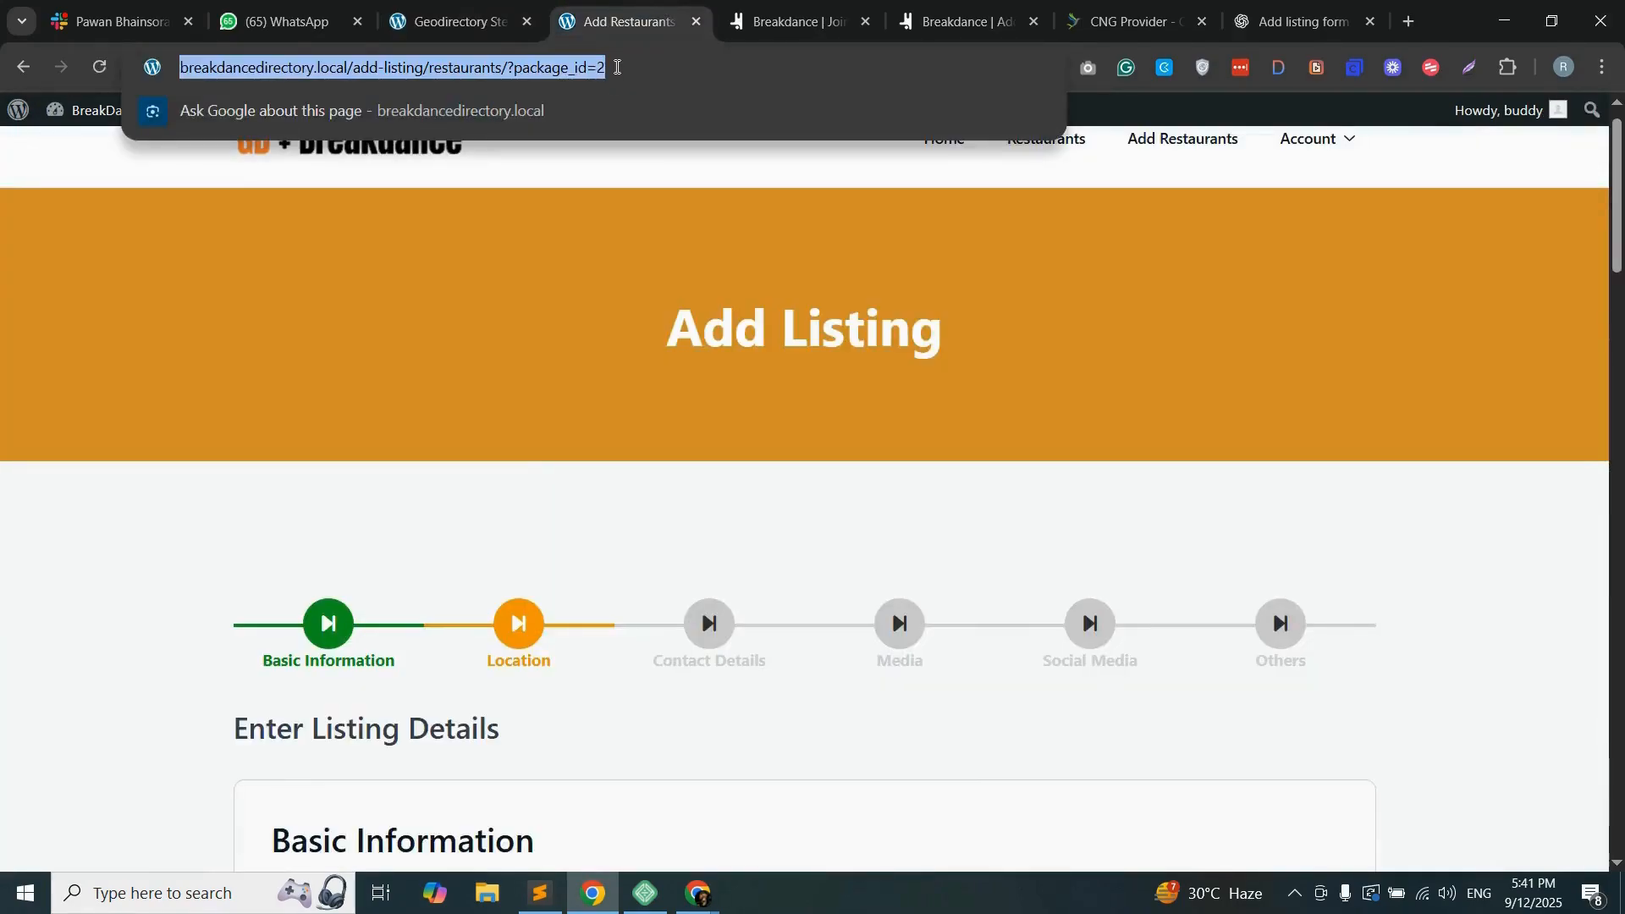
key("Return")
left_click(904, 198)
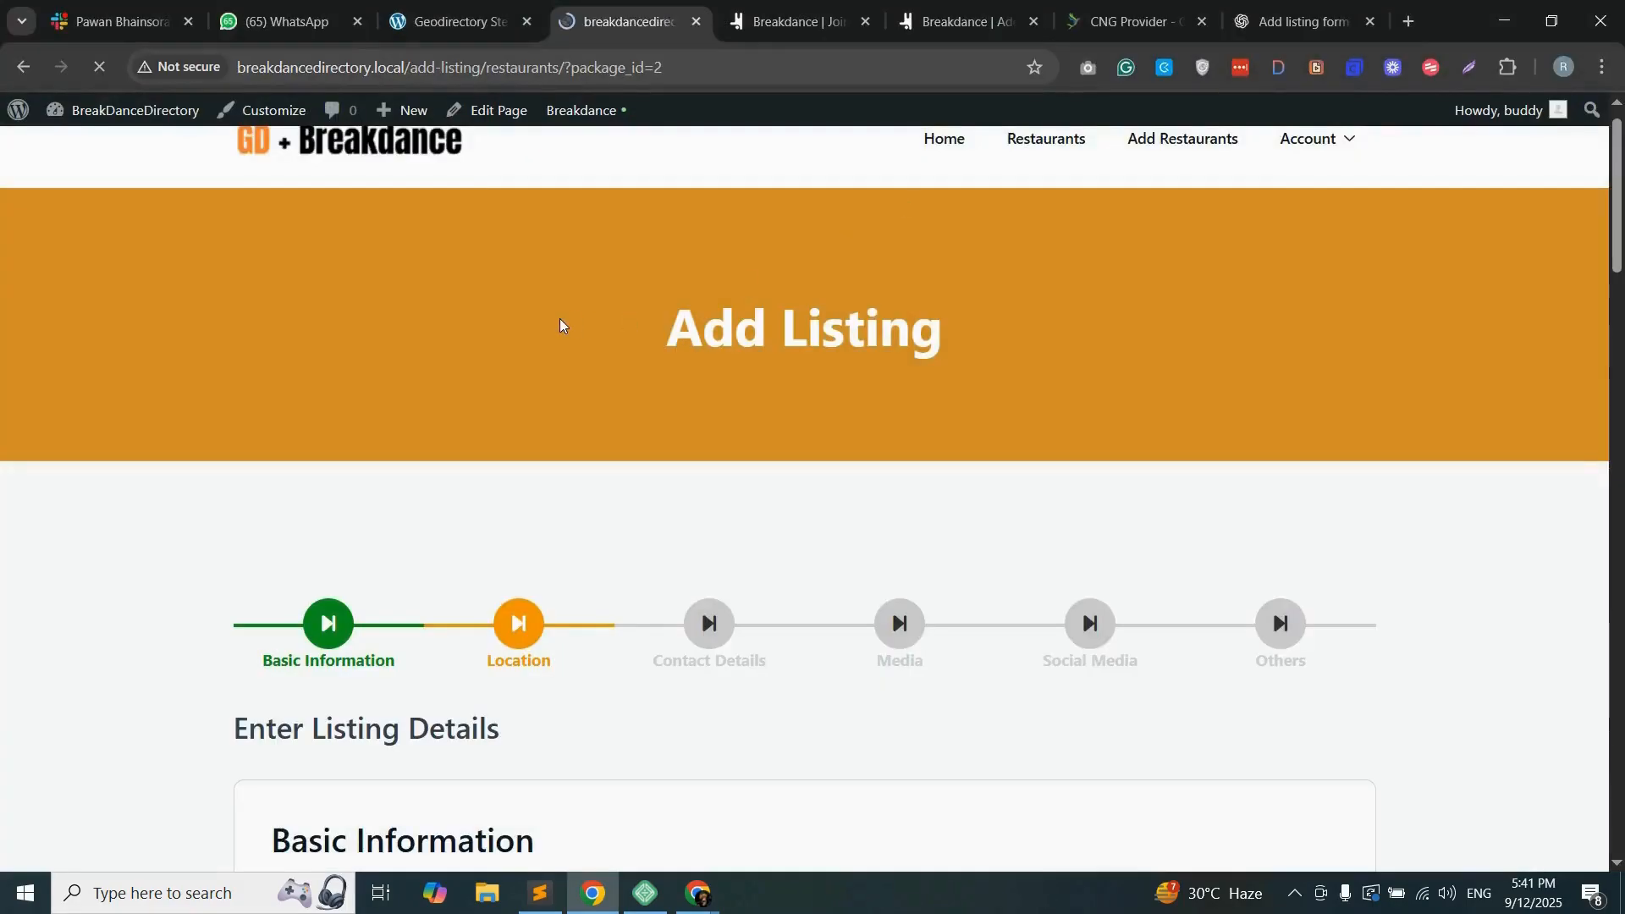
scroll(472, 497, "down", 15)
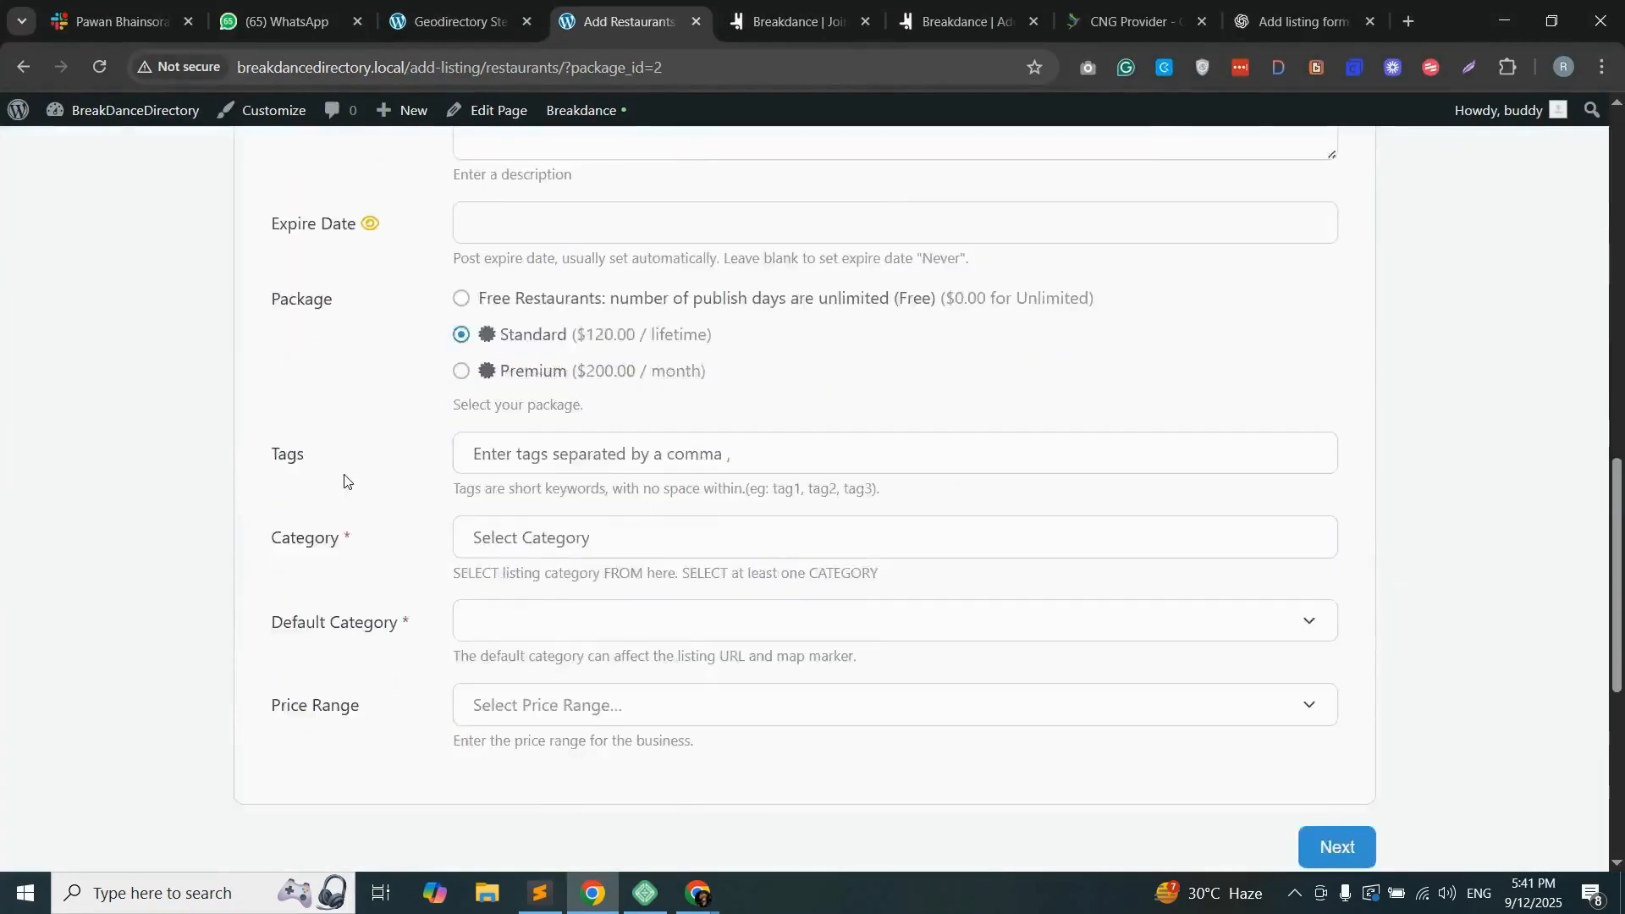
left_click(539, 324)
left_click(526, 400)
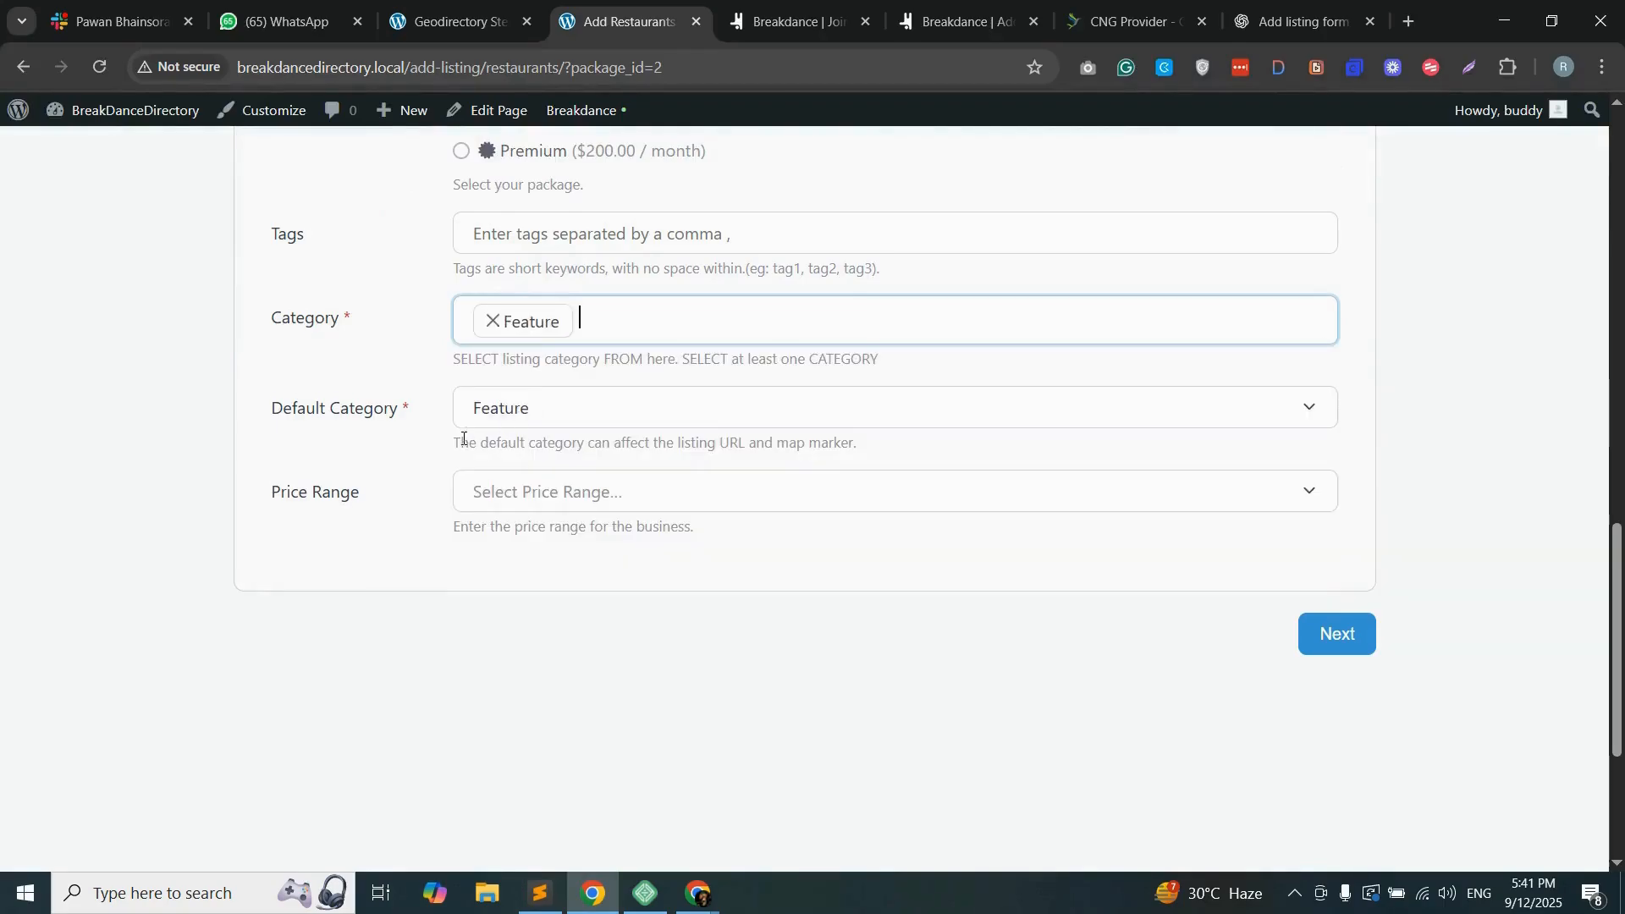
left_click(1341, 634)
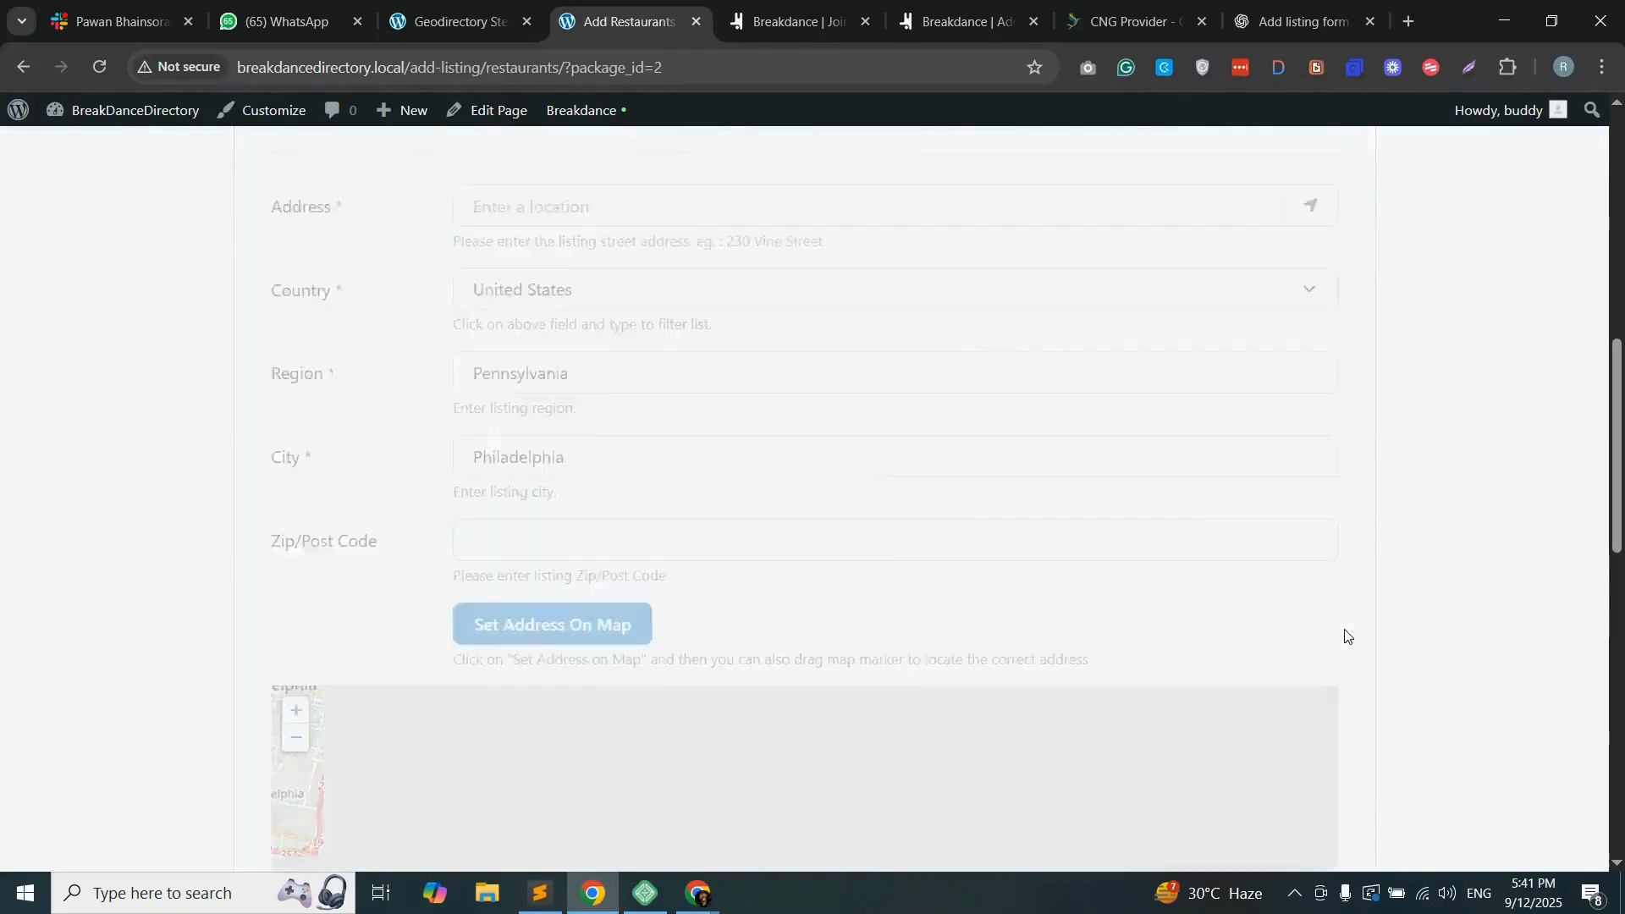
Step: Examine the Location step's address fields, map and step navigation in the Fade style
scroll(553, 467, "down", 4)
scroll(504, 436, "up", 3)
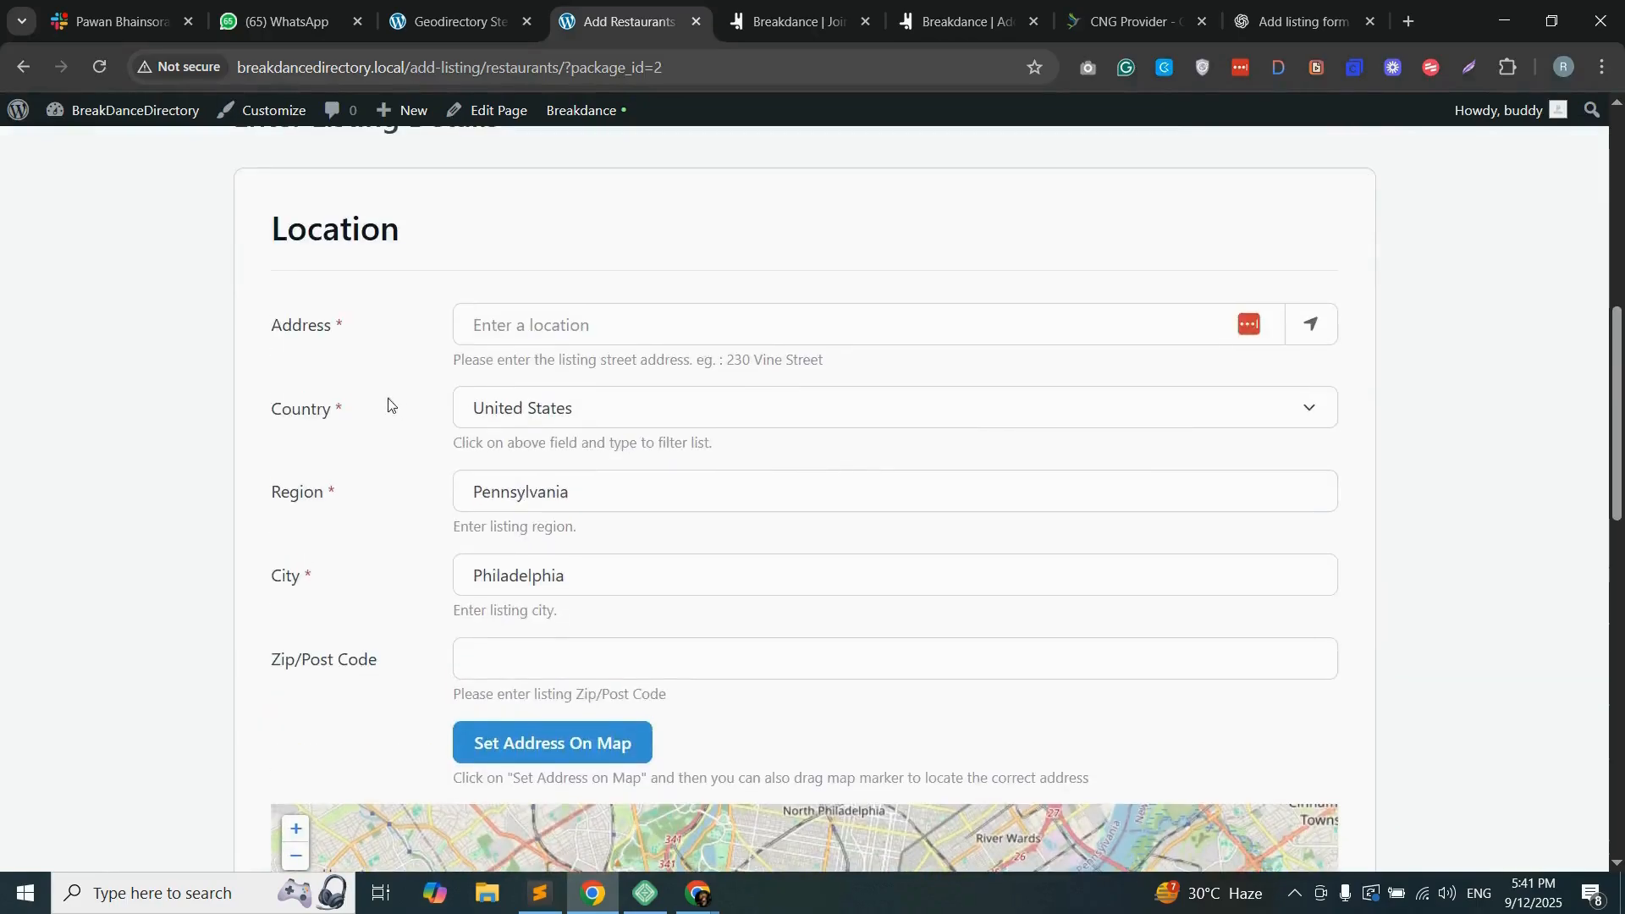
scroll(312, 391, "up", 3)
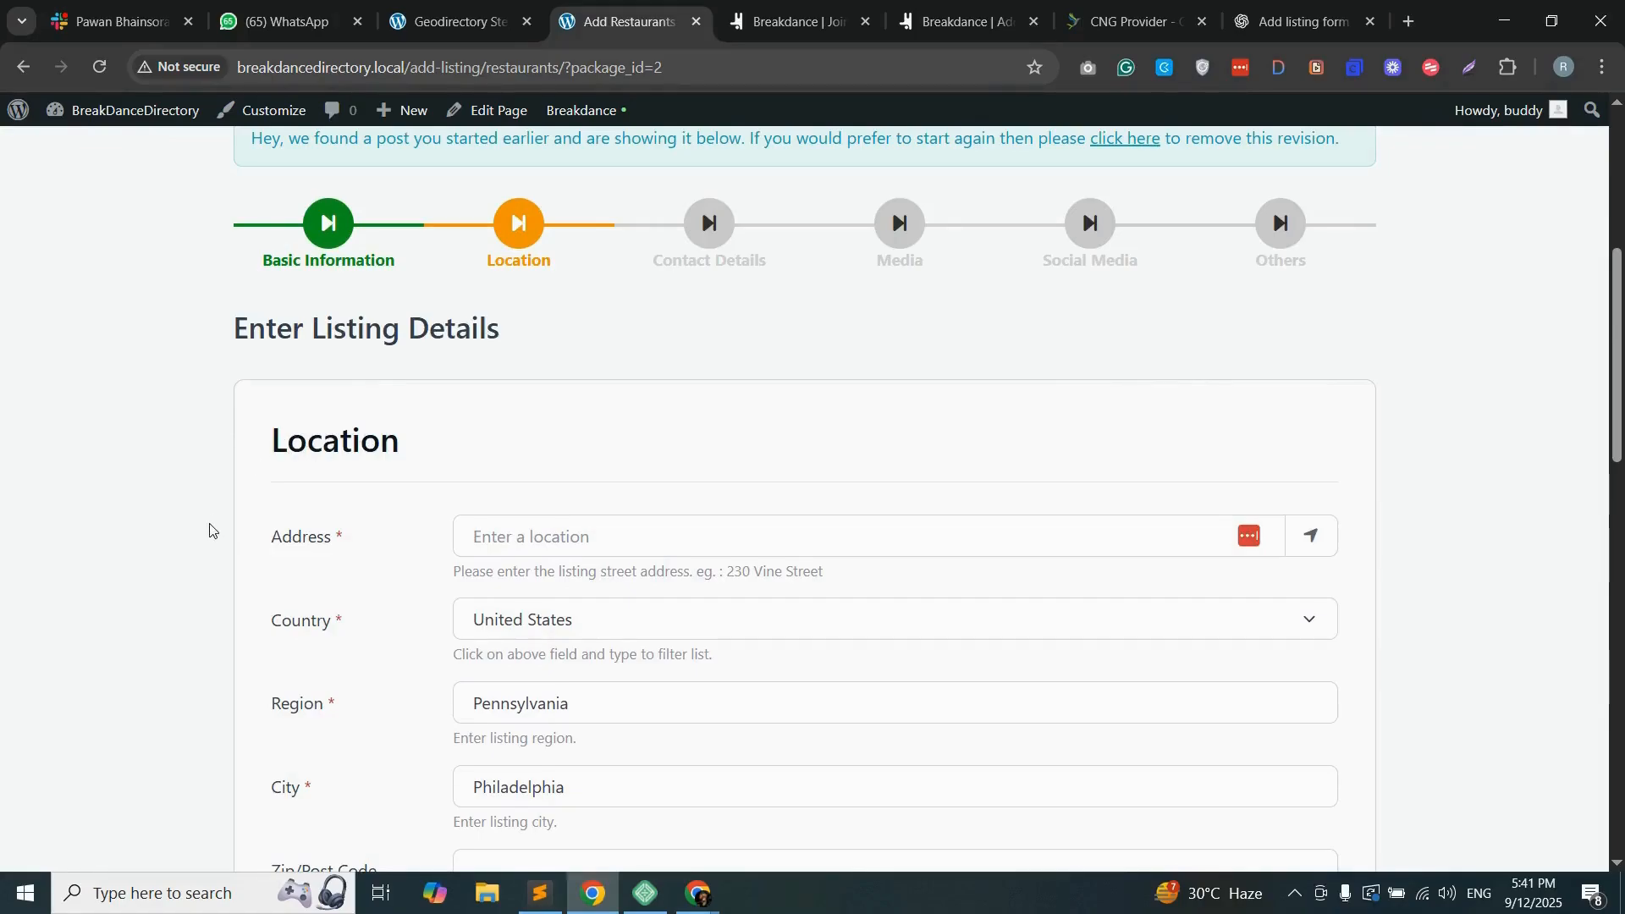
scroll(192, 511, "down", 12)
scroll(192, 489, "up", 9)
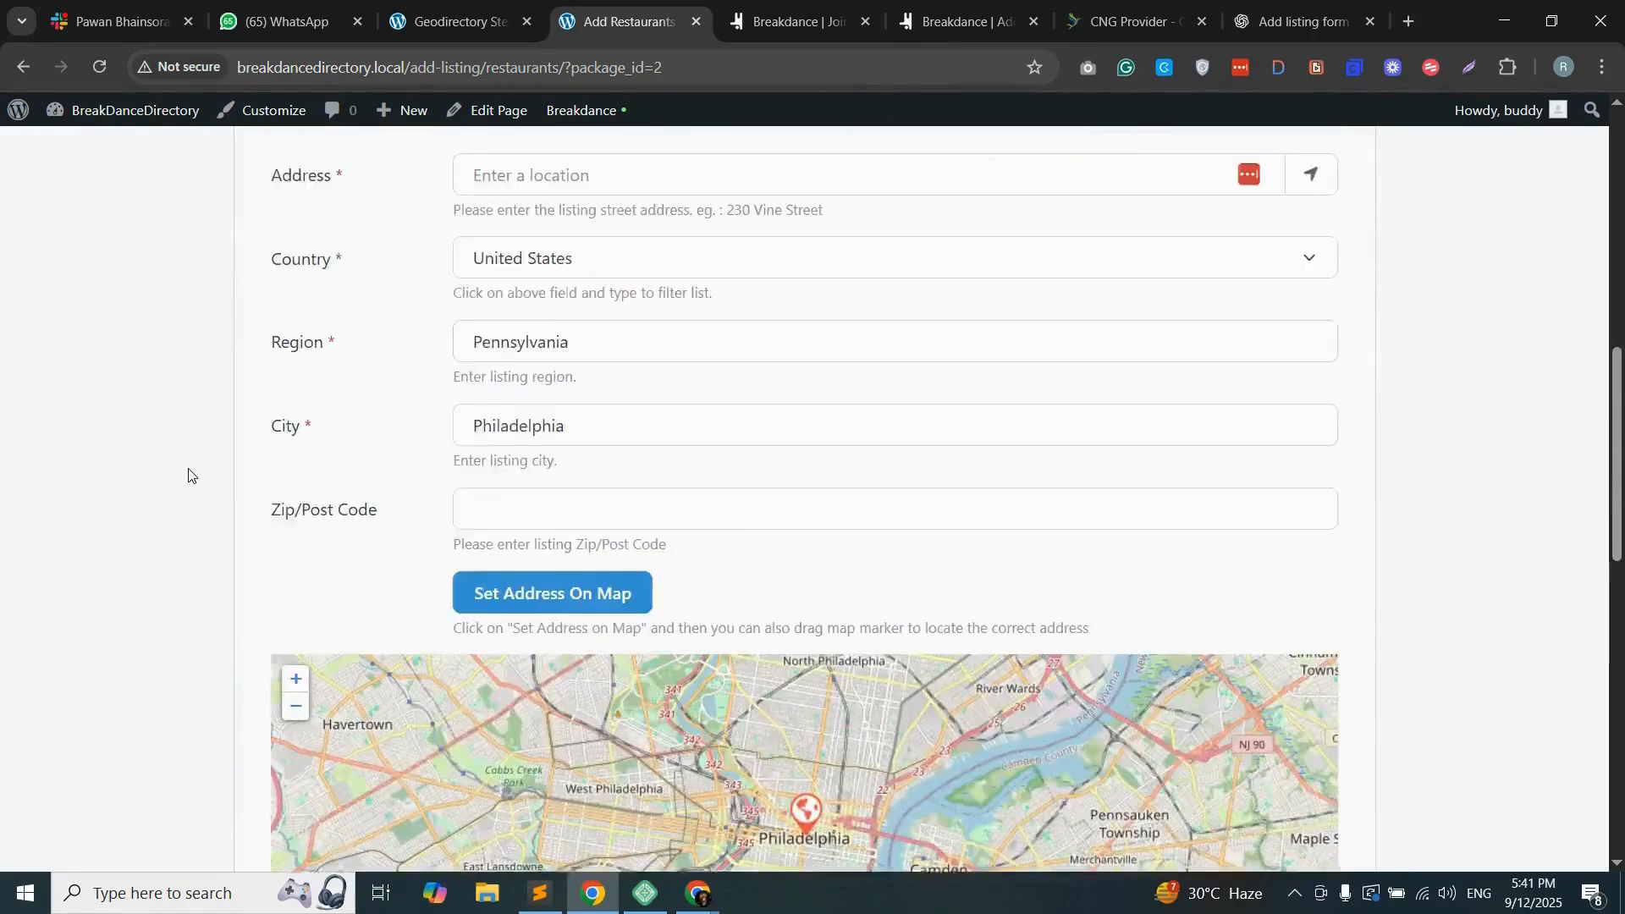
scroll(211, 472, "up", 4)
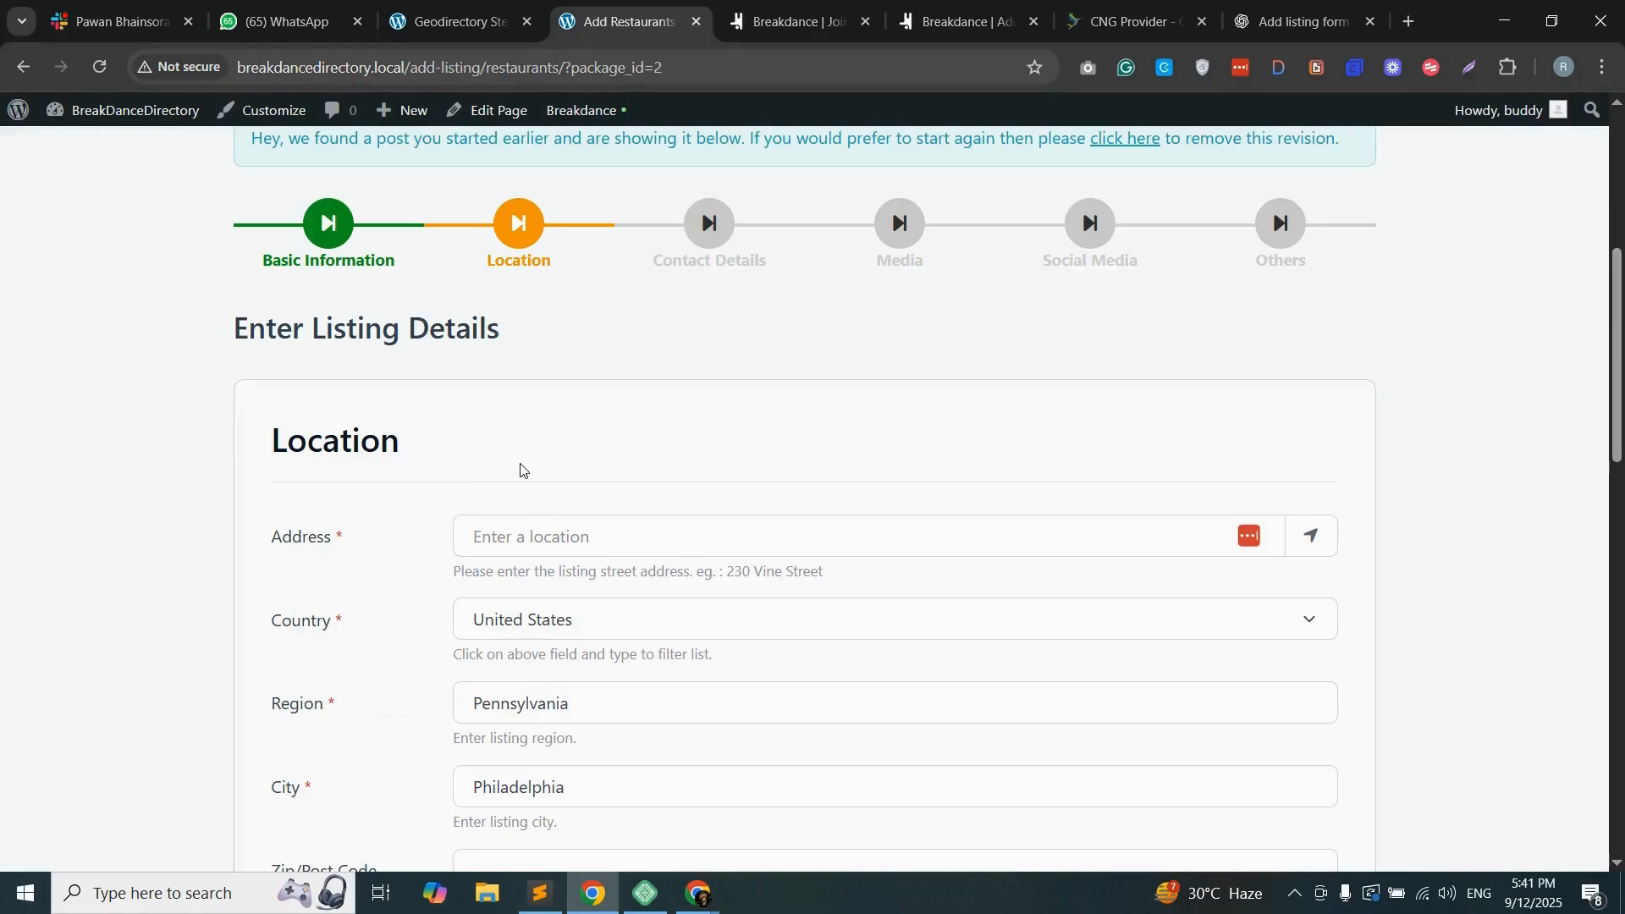
Step: Return to the Stepwise Forms settings, set the form style to Slide, and save the changes
key("ctrl+shift+Tab")
left_click(645, 464)
left_click(639, 558)
left_click(1543, 794)
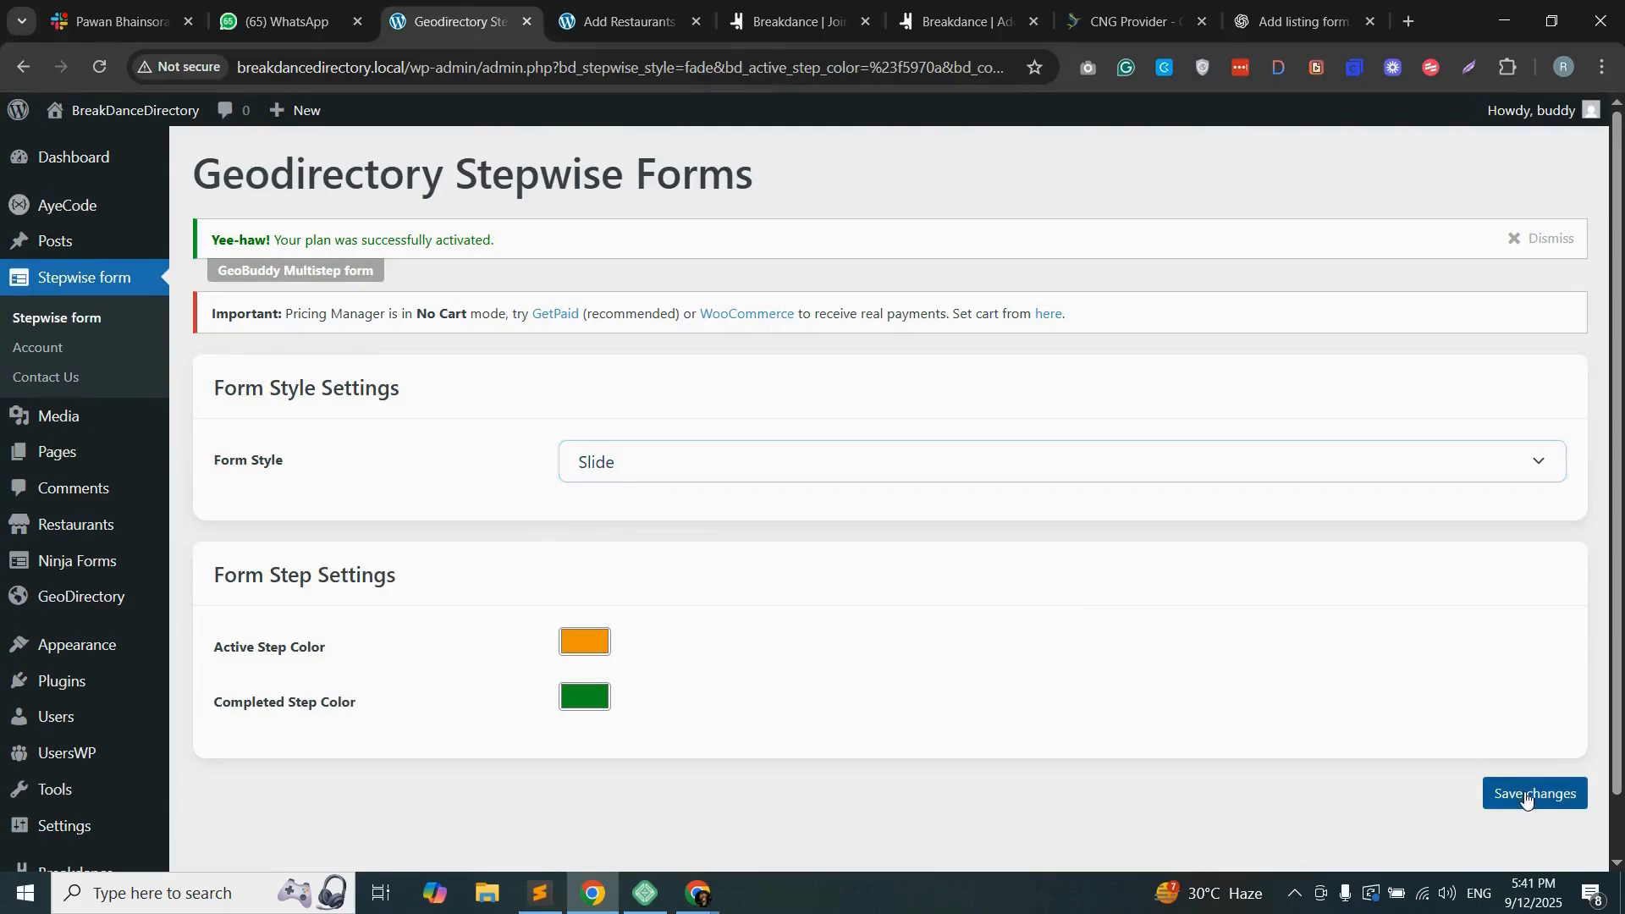
Step: Reload the front-end Add Restaurants form, choose the Festival category, and advance to the Location step to test the Slide style
left_click(647, 17)
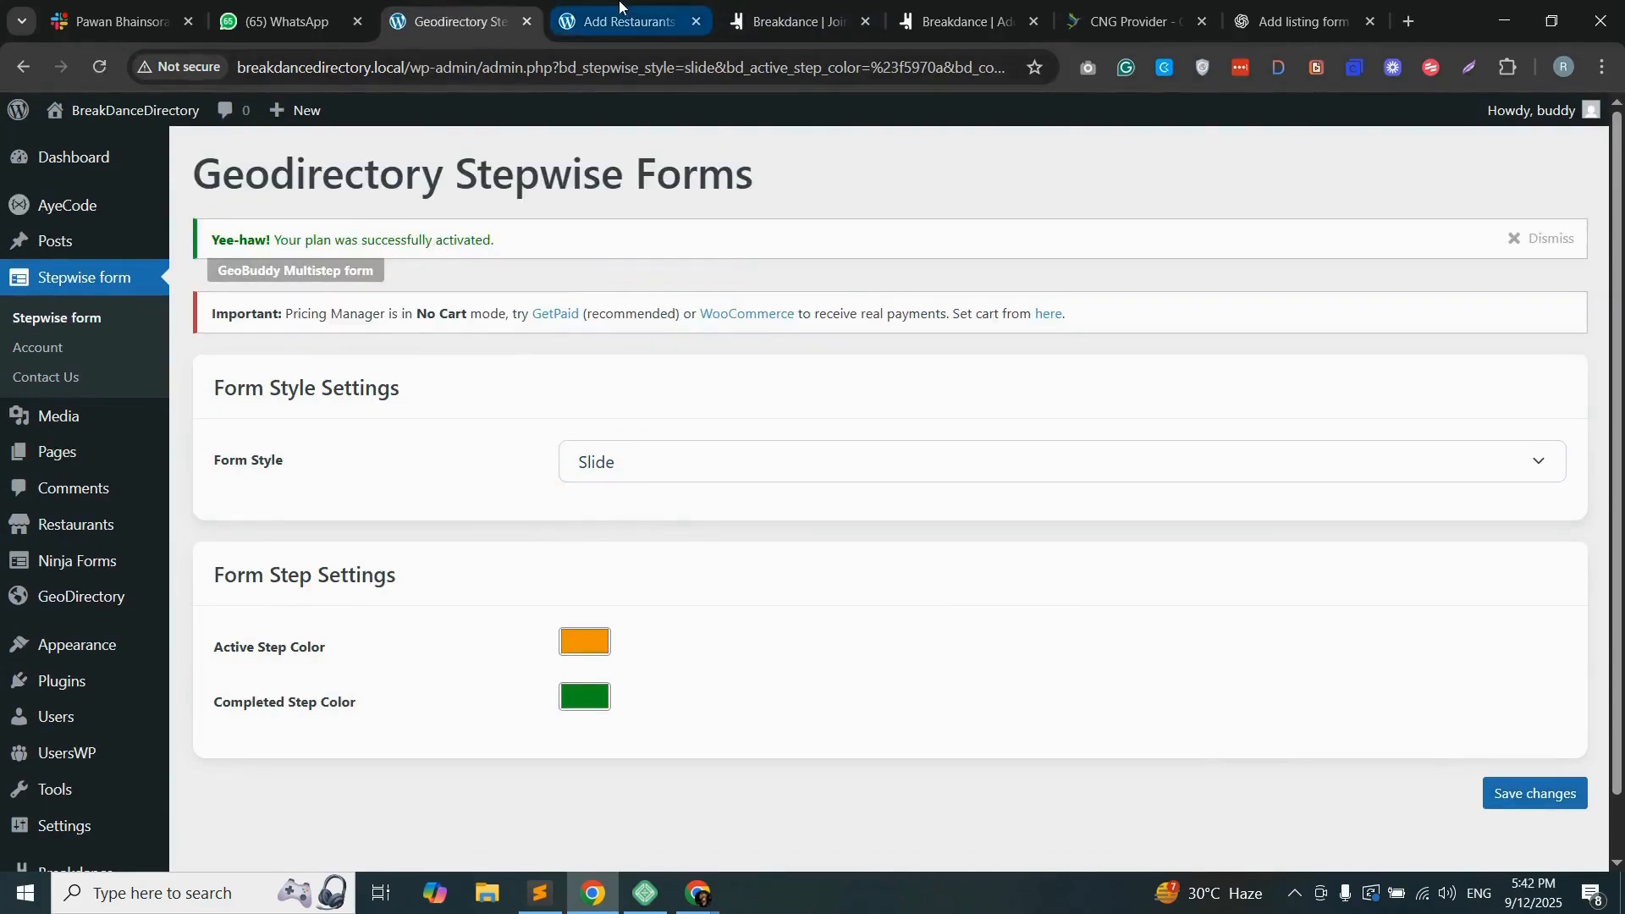
left_click(643, 67)
key("Return")
left_click(552, 258)
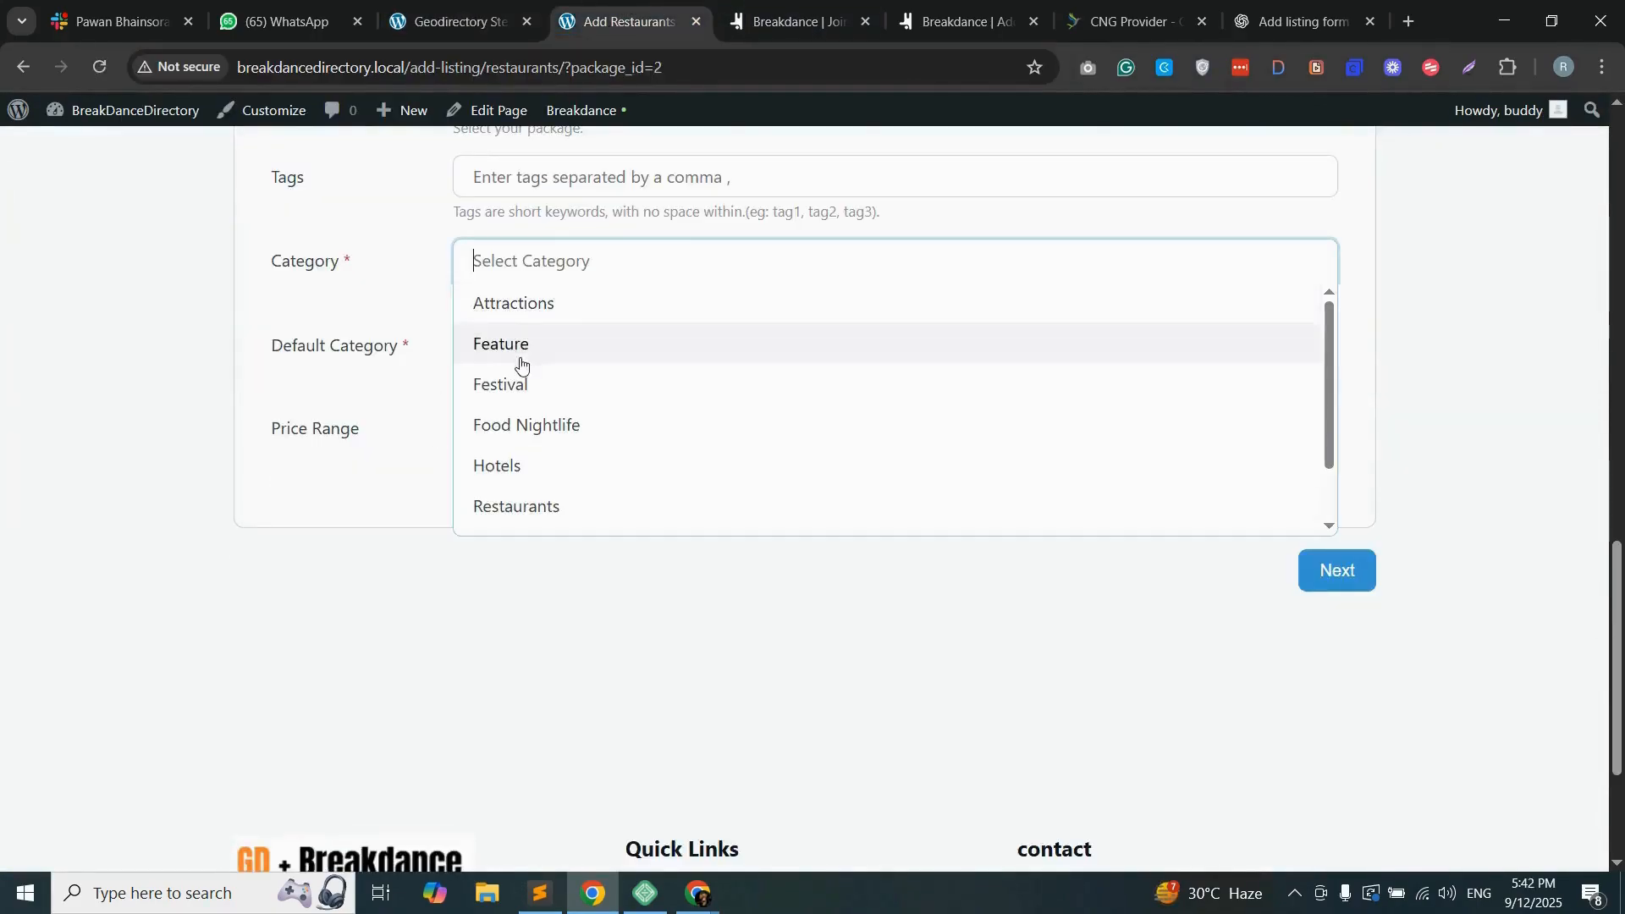
left_click(533, 385)
left_click(1342, 579)
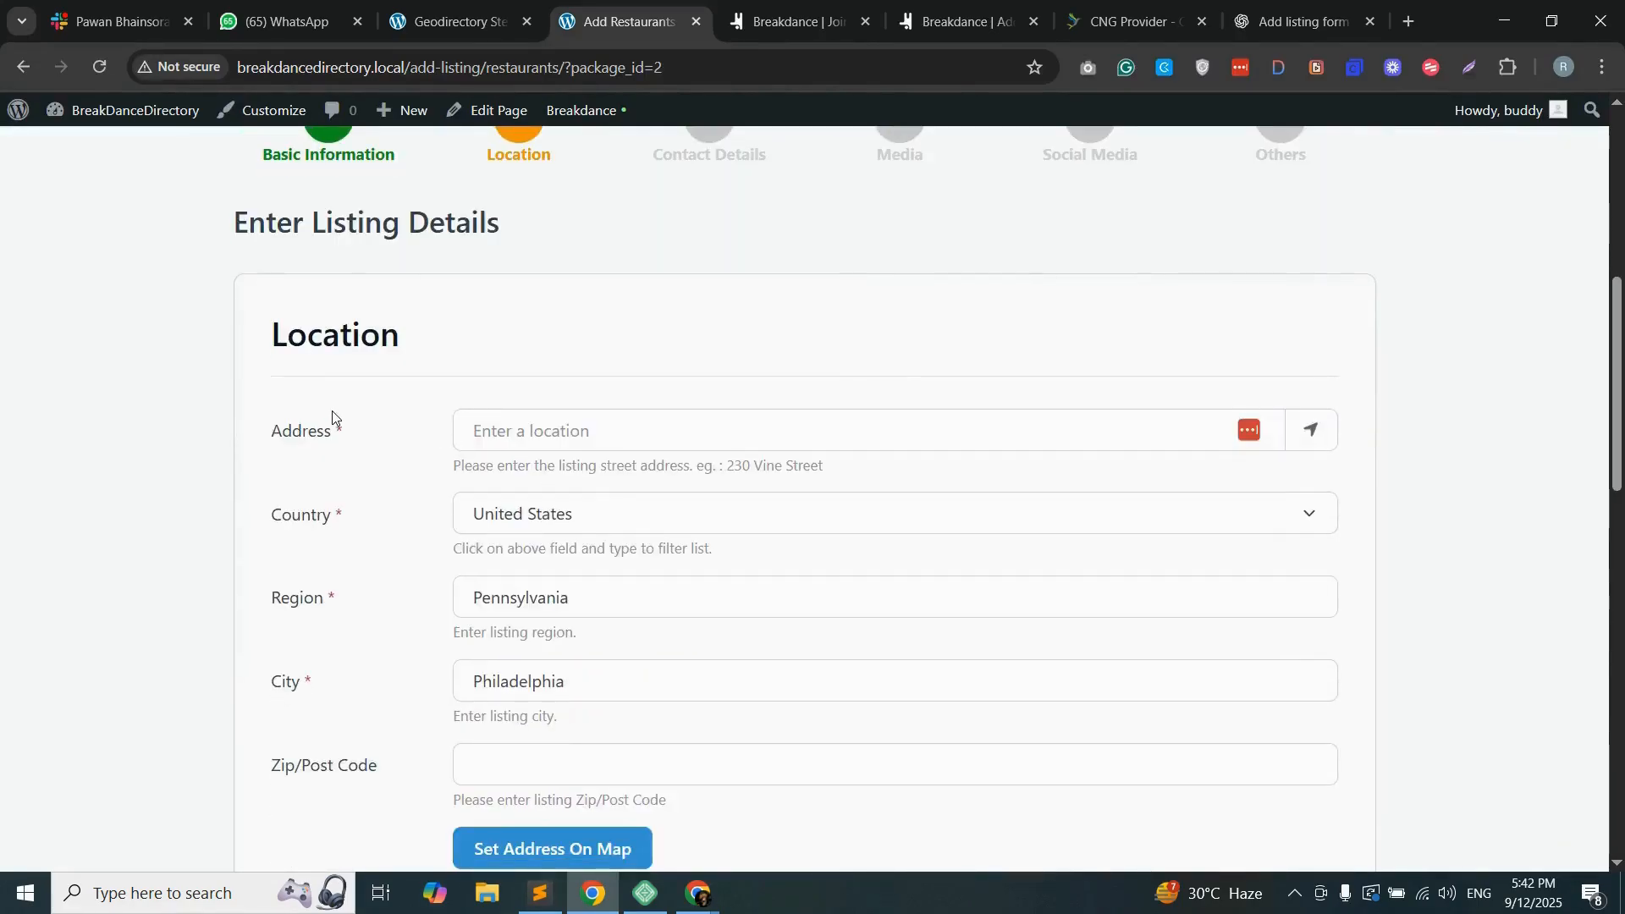
Step: Look over the Location step's fields, map and step navigation with the Slide style applied
scroll(578, 461, "up", 1)
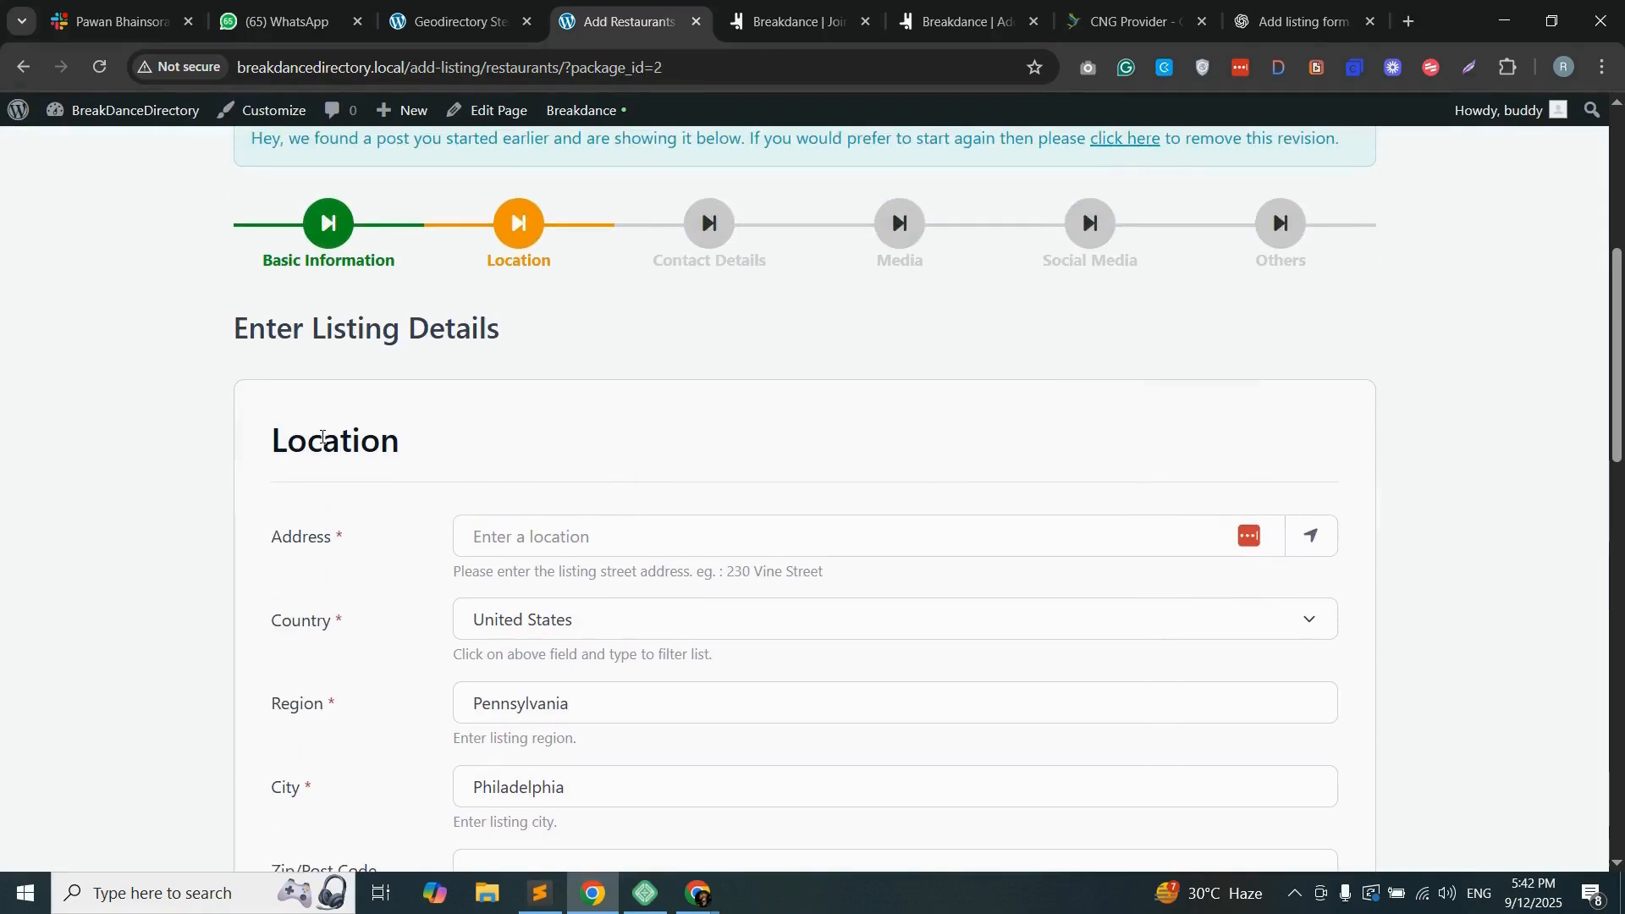
scroll(344, 423, "down", 12)
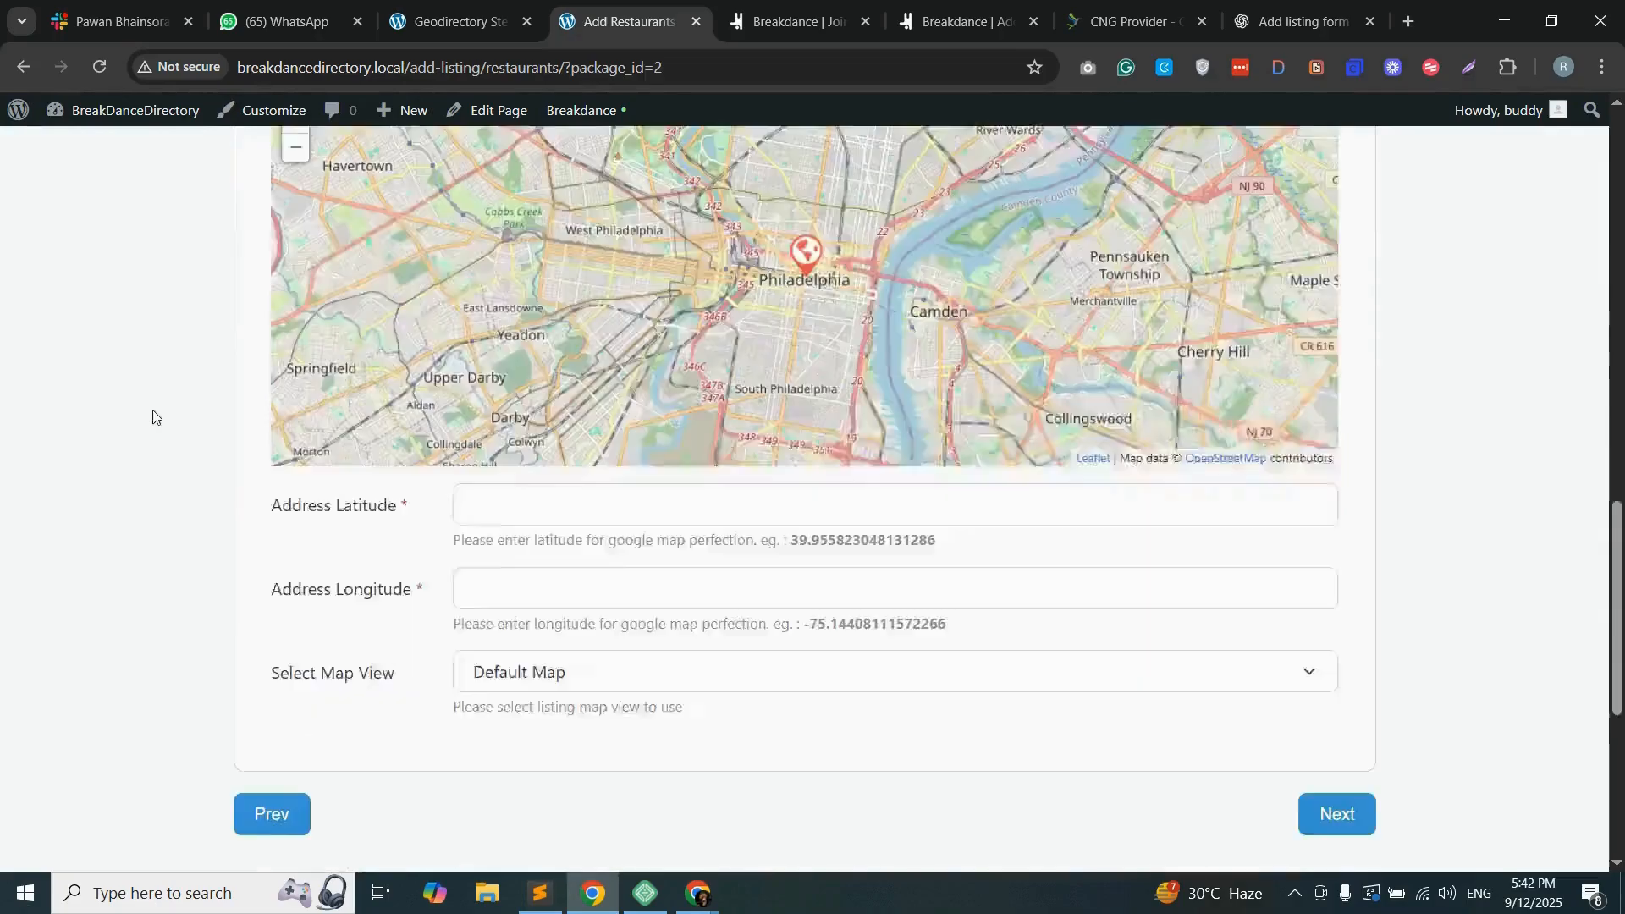
scroll(341, 462, "up", 2)
scroll(341, 463, "up", 12)
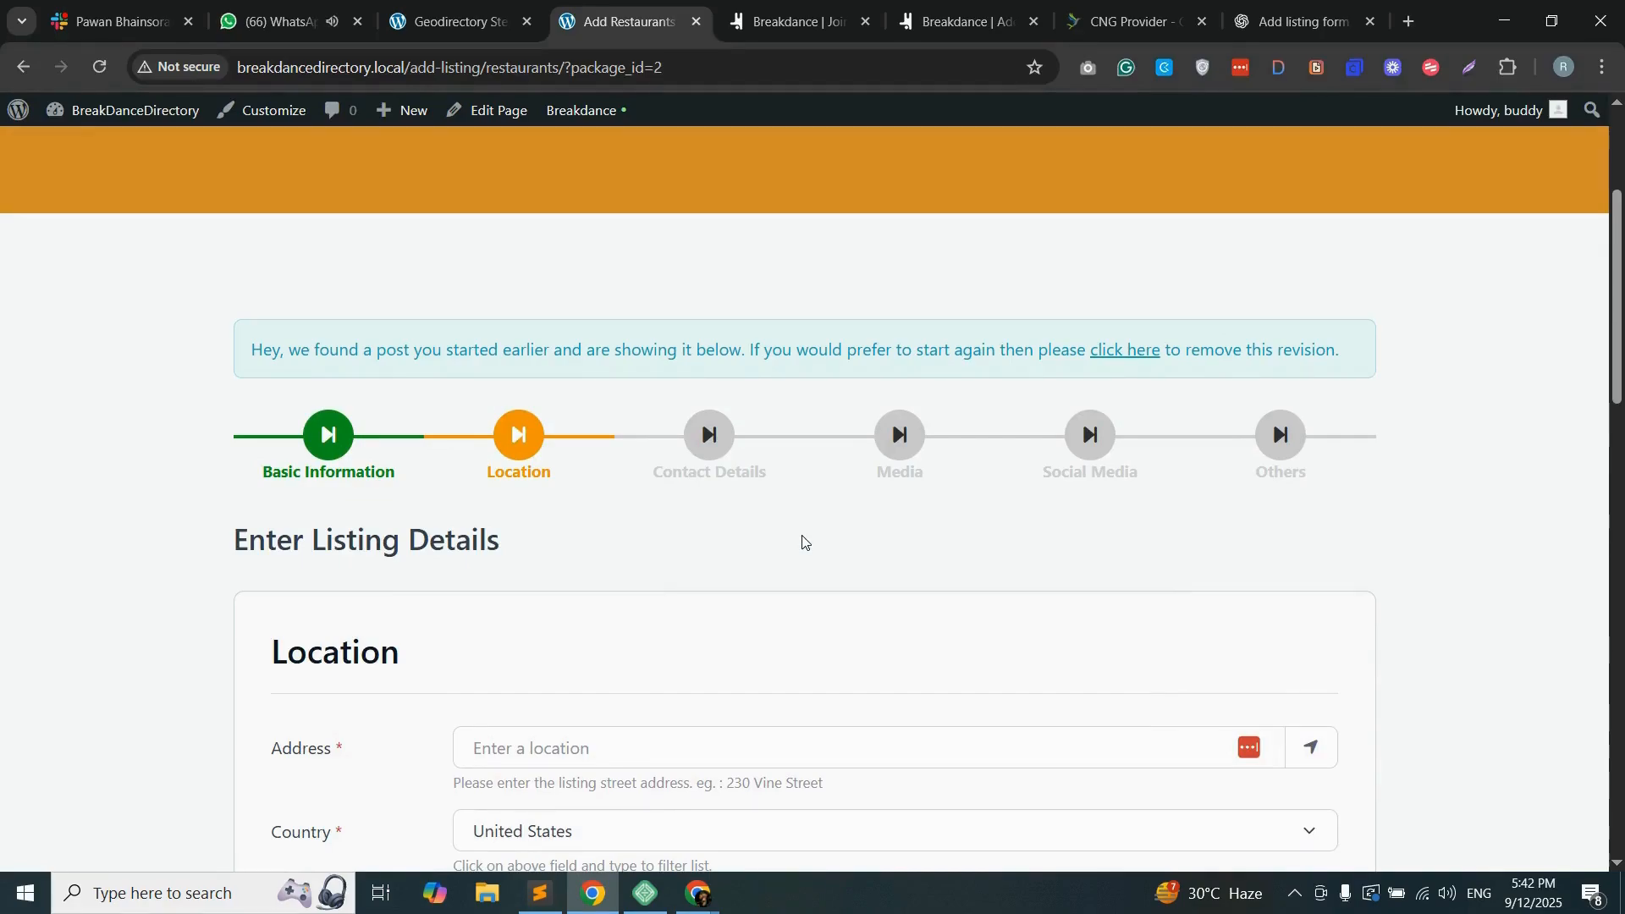
scroll(804, 541, "down", 15)
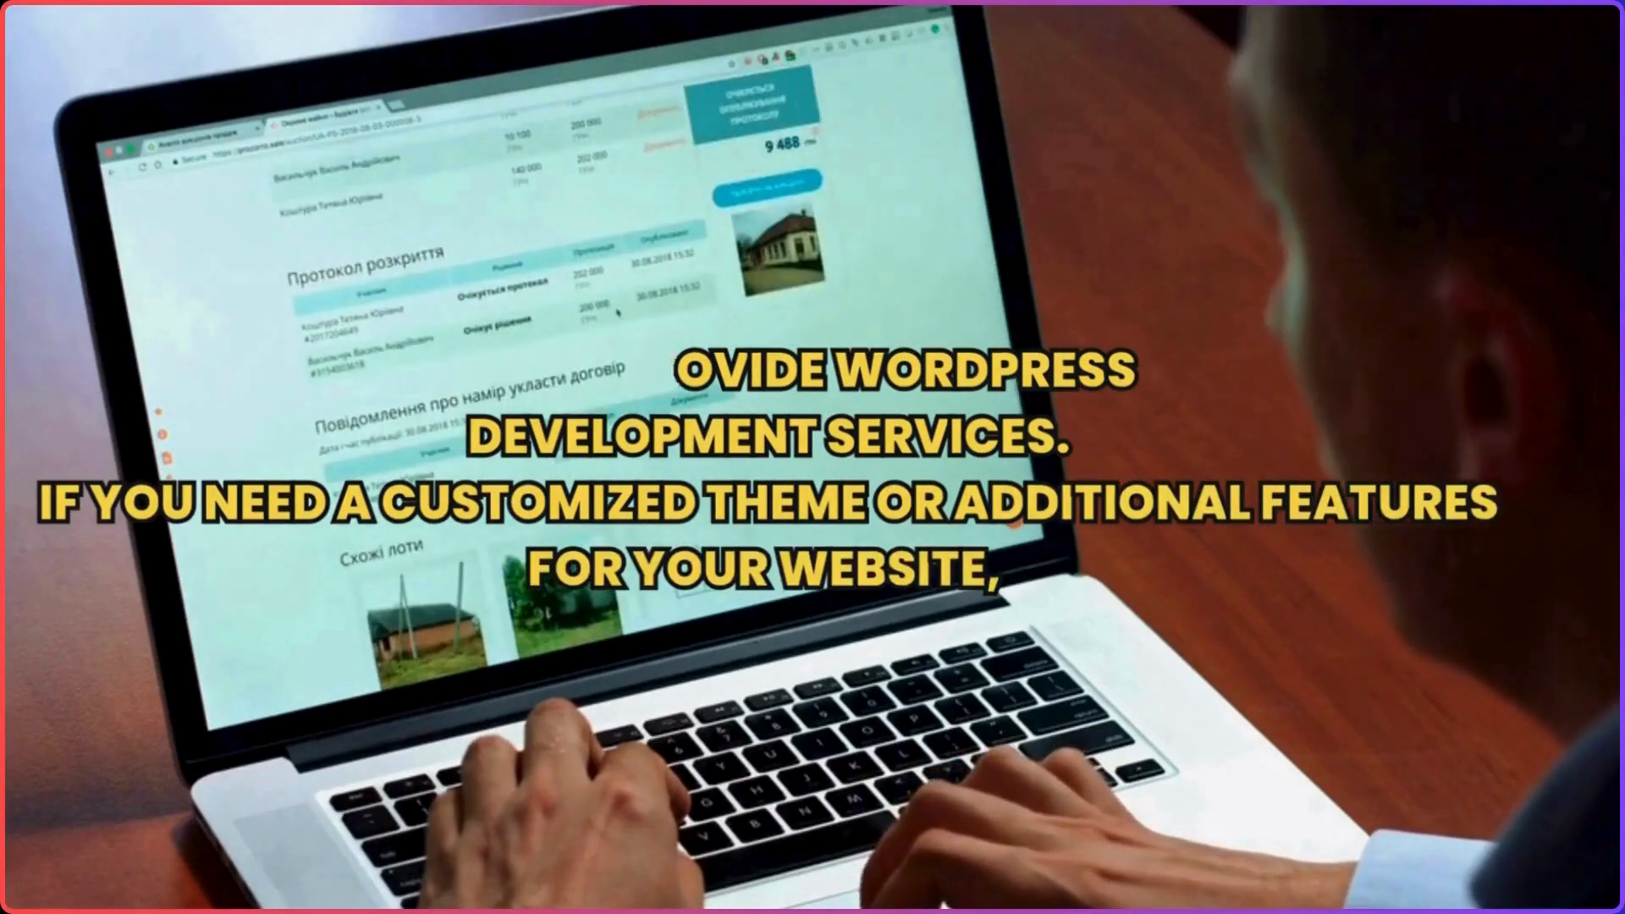
Step: Open the hiring page on the BuddyDevelopers website
left_click_drag(201, 28, 505, 39)
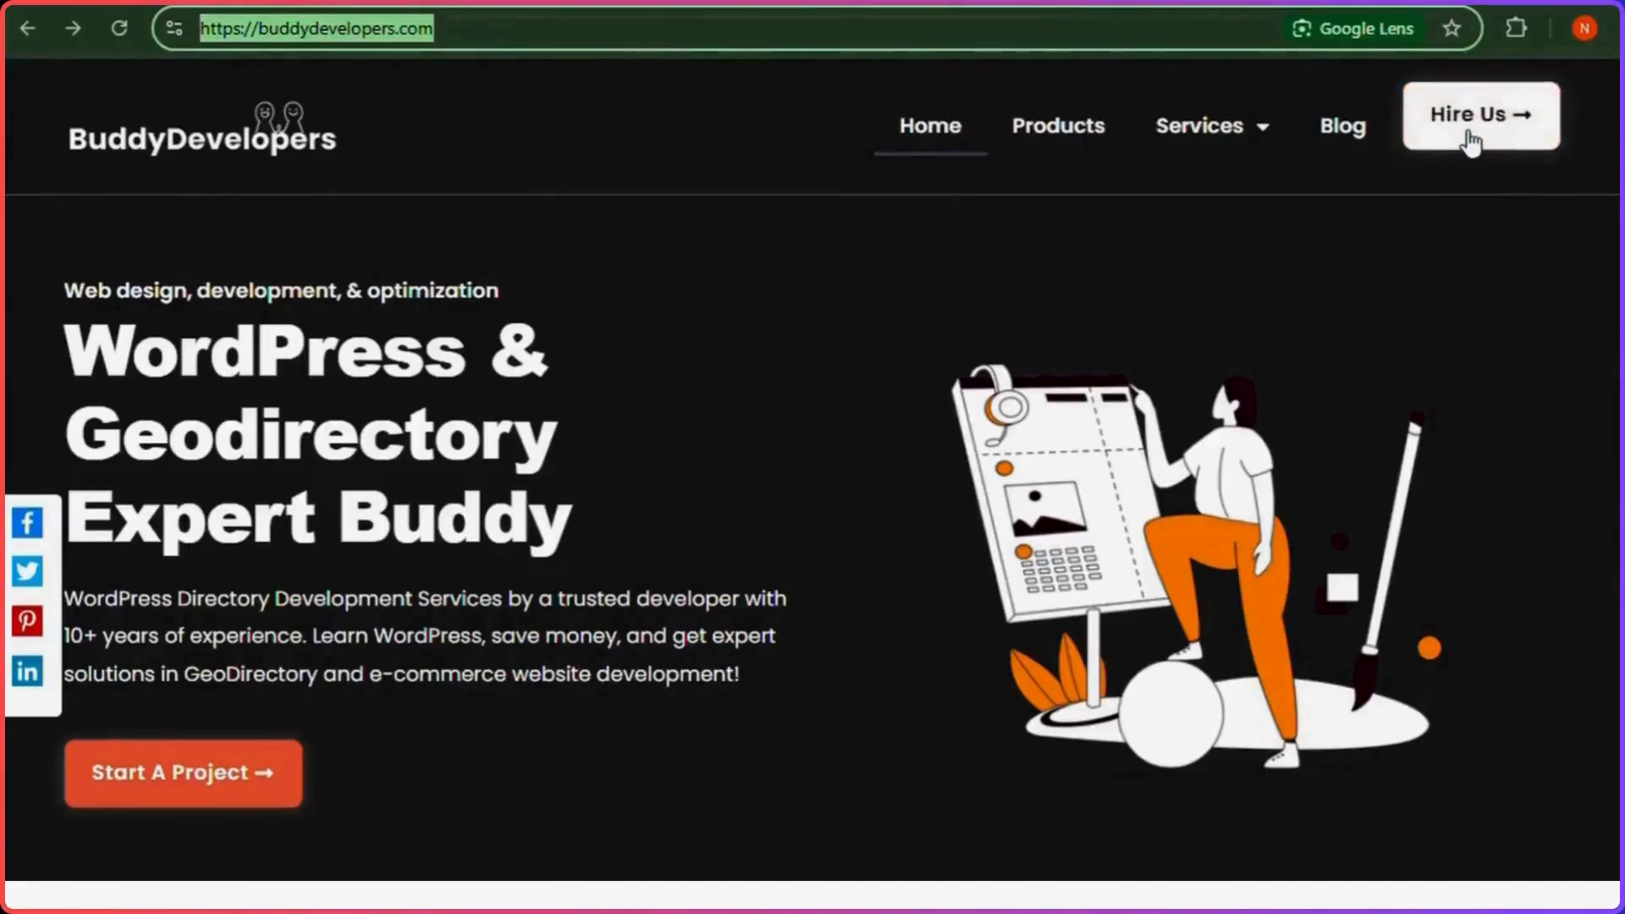
left_click(1427, 136)
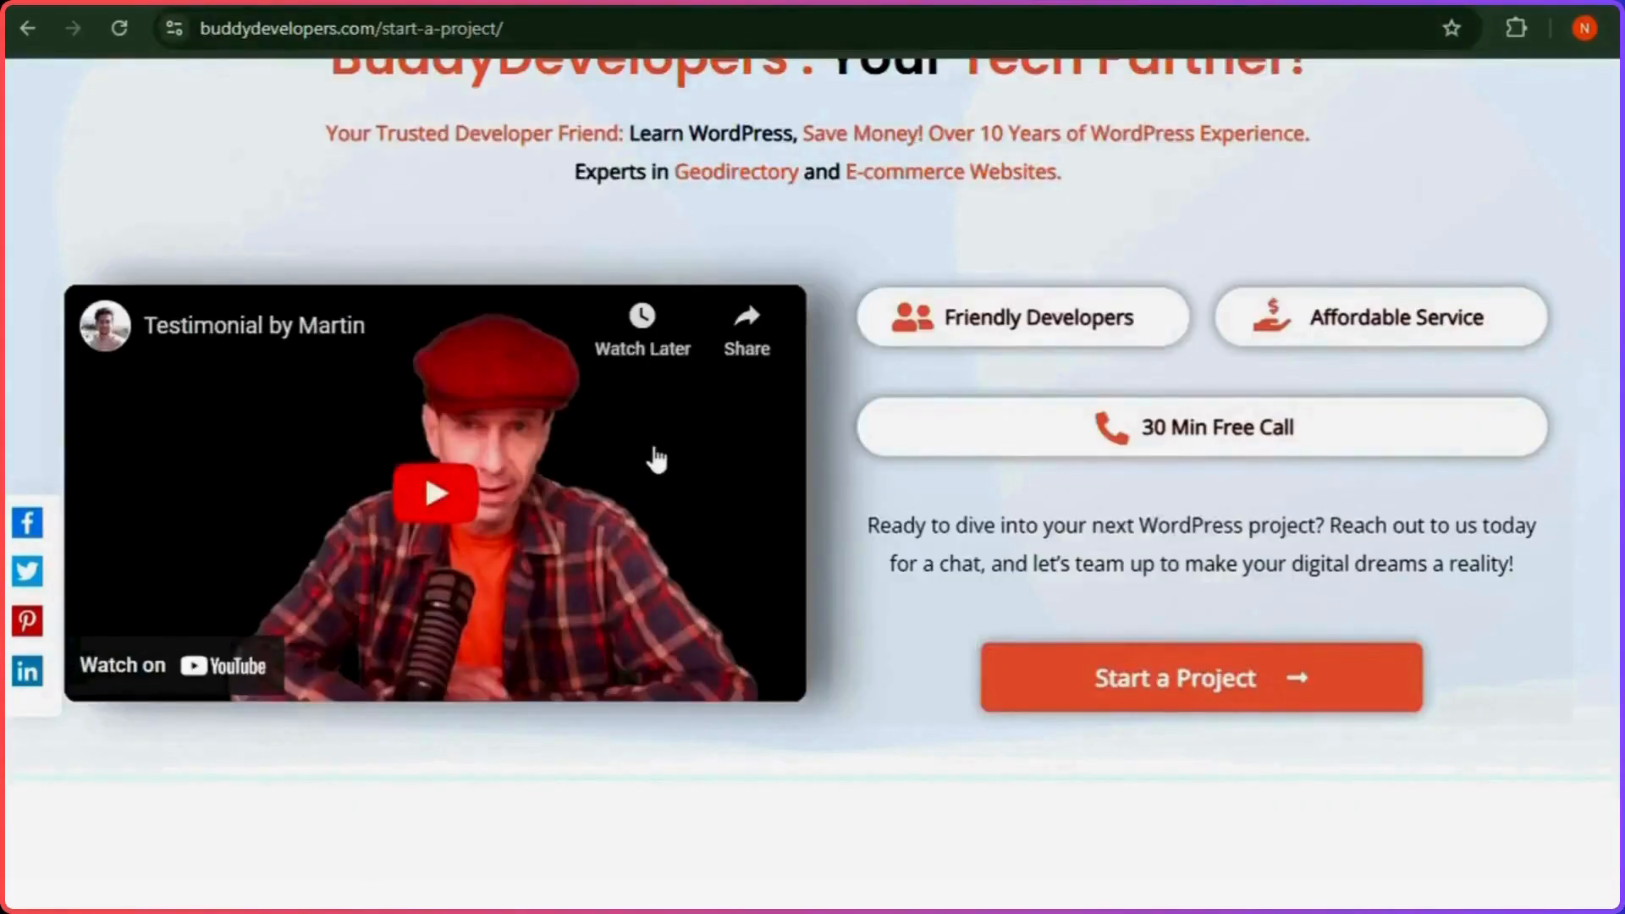